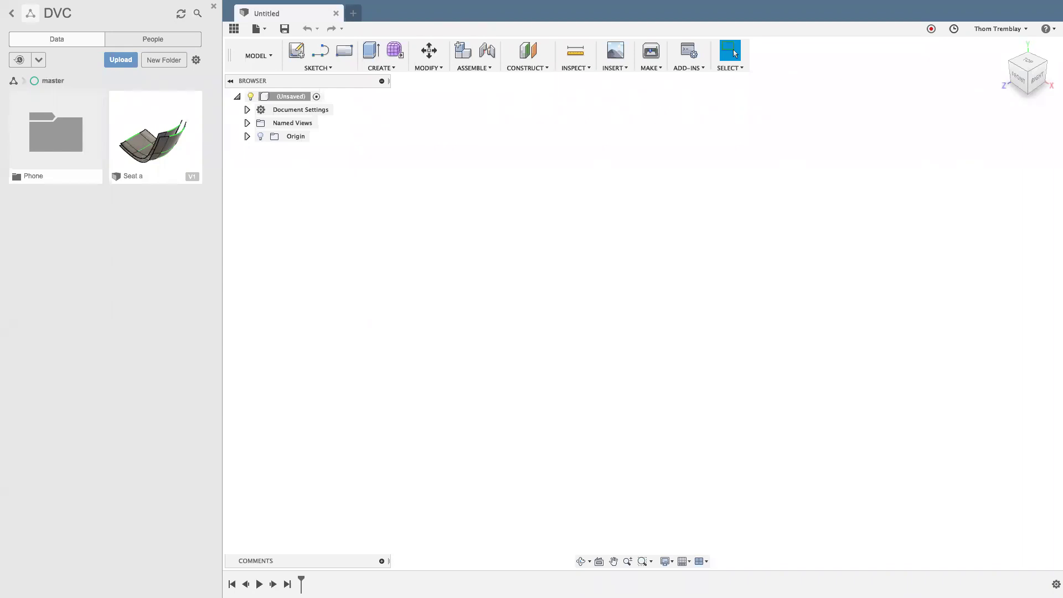
# Leave the DVC project and switch to the Team Concepts and Design team to see its projects.
pyautogui.click(10, 14)
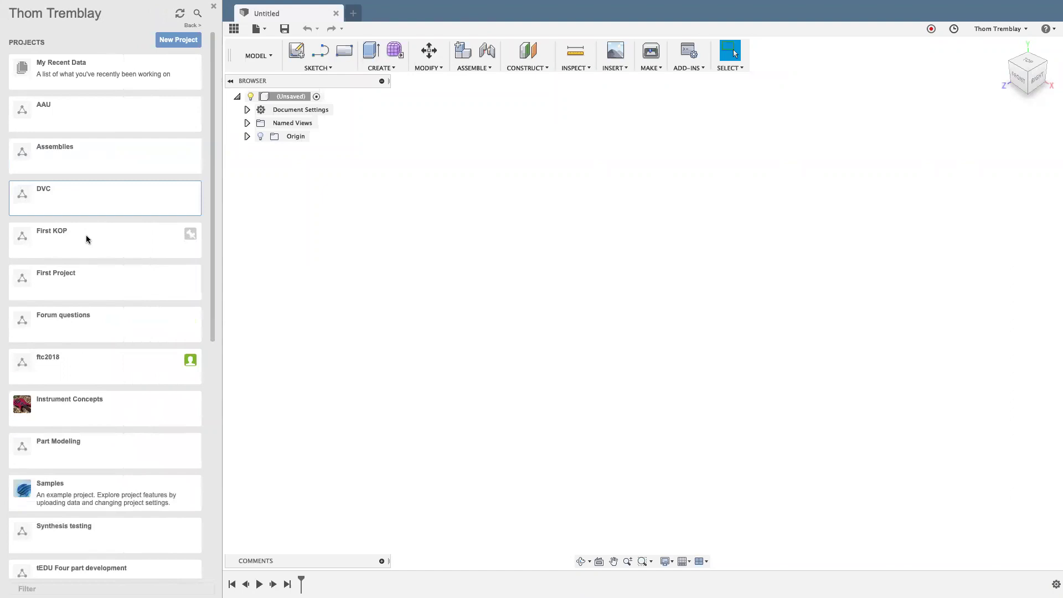
pyautogui.click(1021, 27)
pyautogui.moveTo(1013, 67)
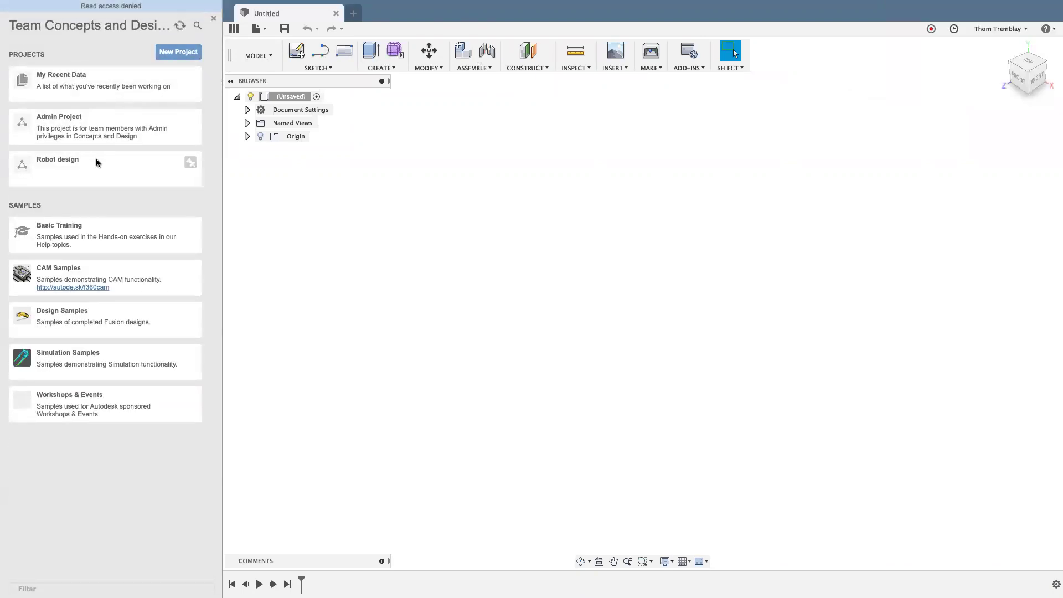
# Switch back to the personal team and check the list of available teams.
pyautogui.click(991, 30)
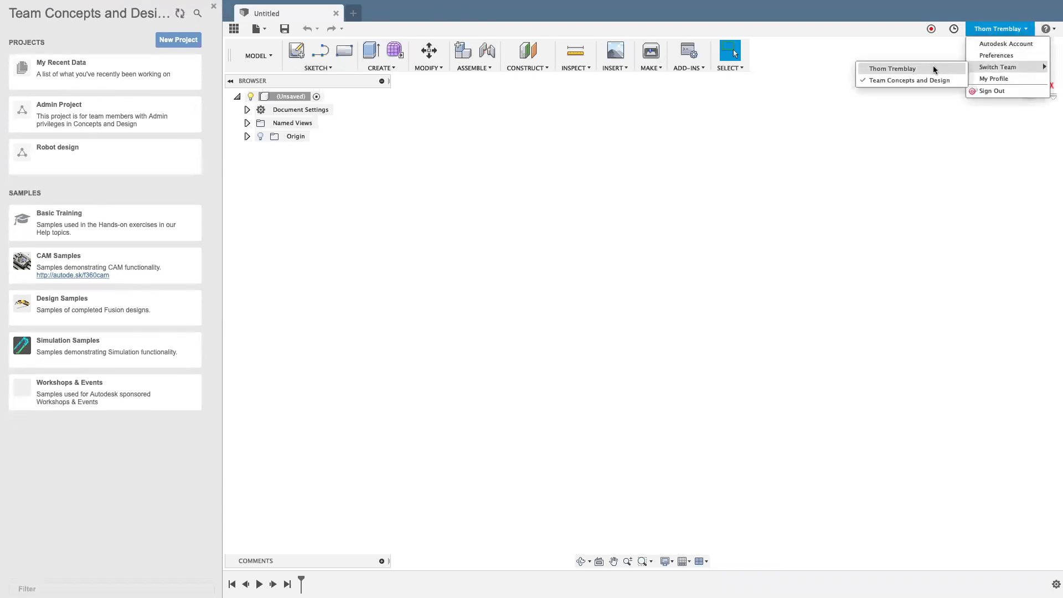
pyautogui.click(928, 70)
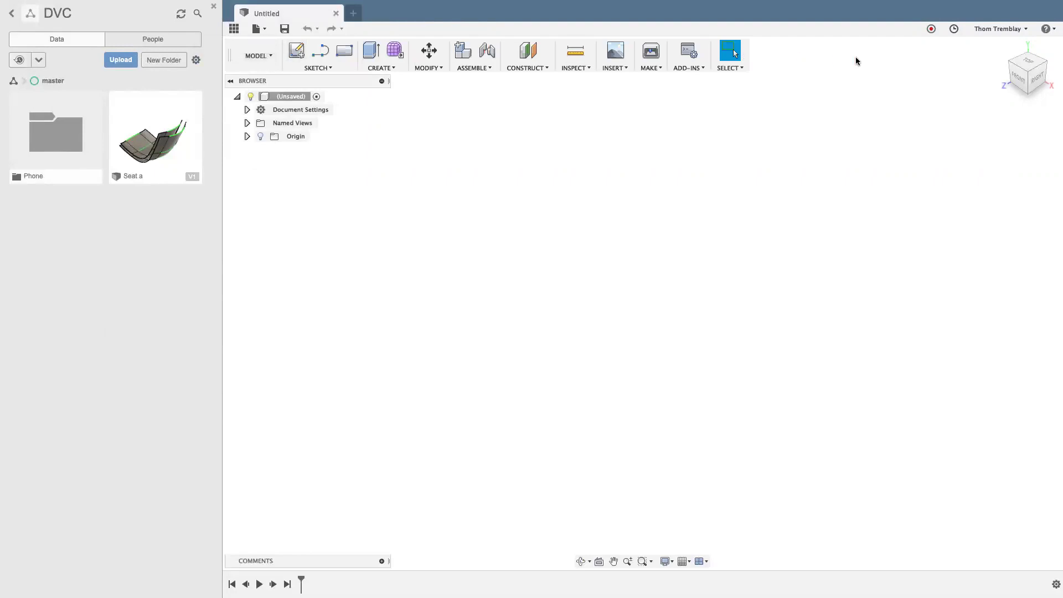
pyautogui.click(994, 29)
pyautogui.moveTo(986, 66)
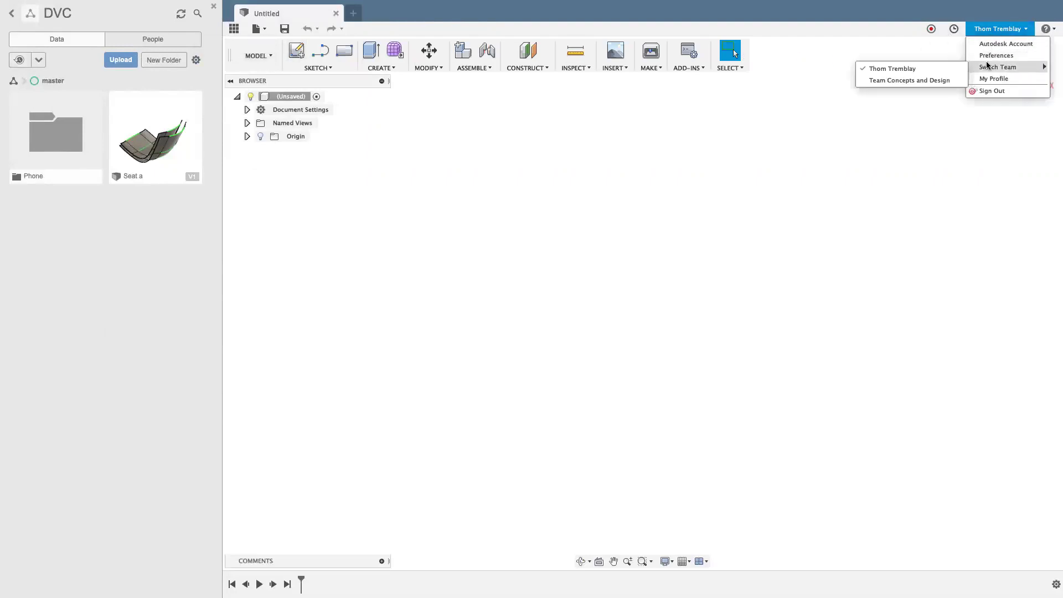
pyautogui.click(137, 257)
# Open the Dash design from the Nissan concepts project and examine the model.
pyautogui.click(11, 13)
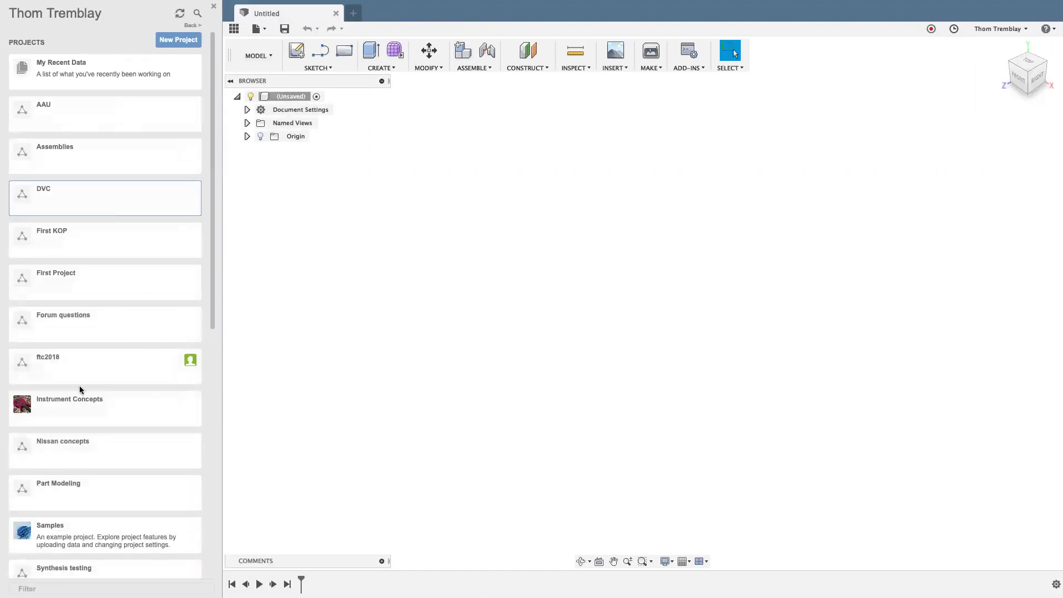
pyautogui.click(61, 446)
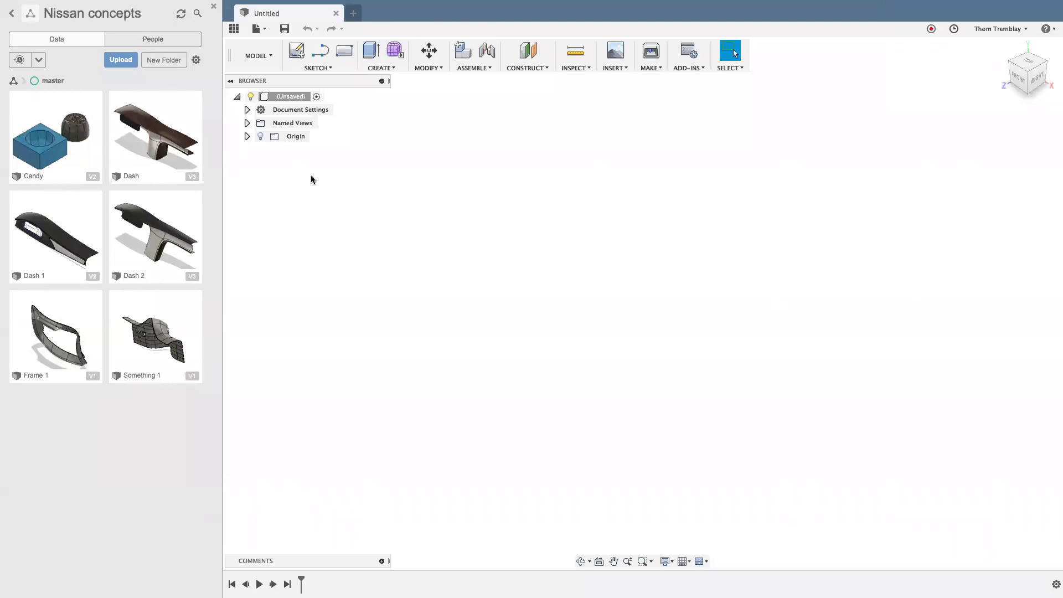
pyautogui.click(151, 150)
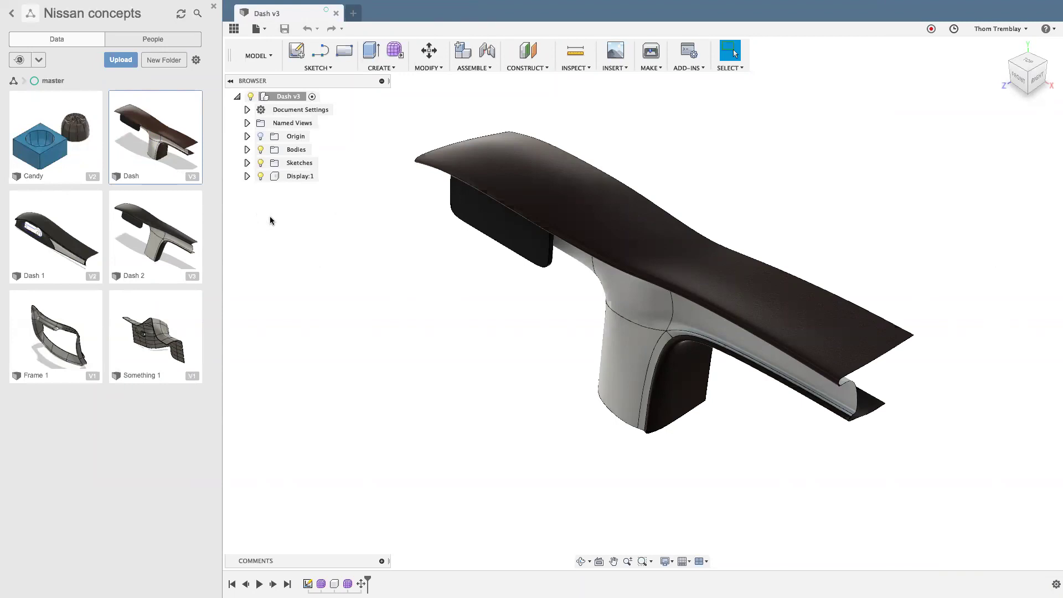
pyautogui.keyDown('shift'); pyautogui.moveTo(328, 280); pyautogui.dragTo(350, 271, button='middle'); pyautogui.keyUp('shift')
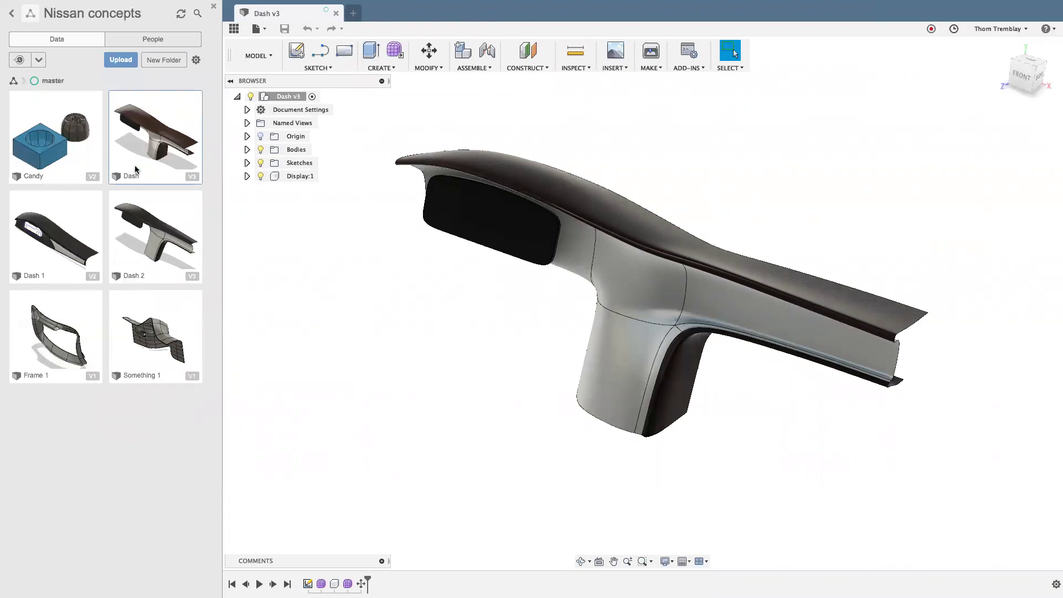
# Open the Dash 2 design, show its canvases and expand the list of canvas images.
pyautogui.click(145, 252)
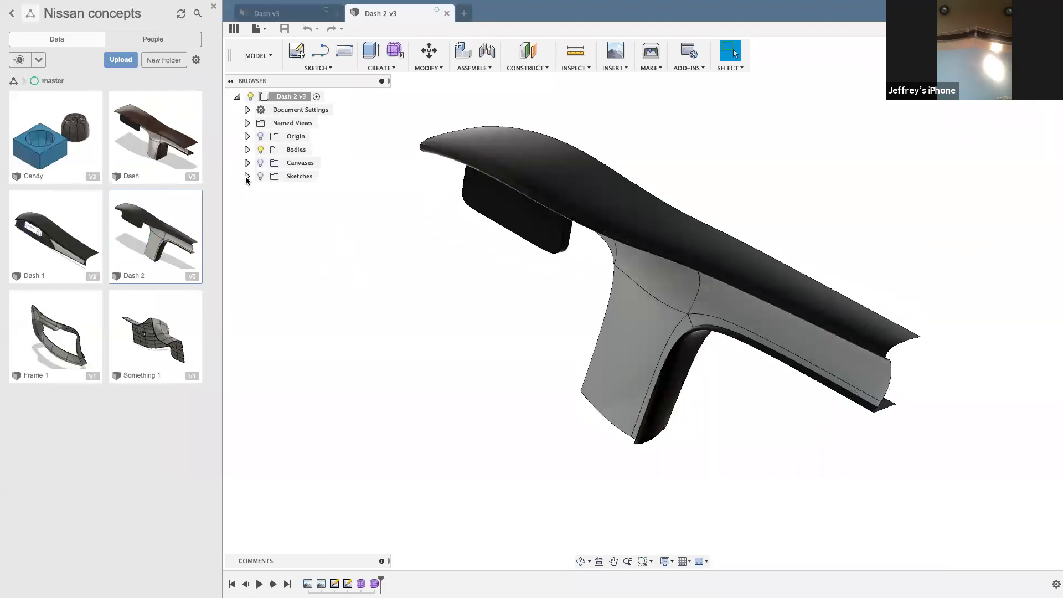
pyautogui.click(260, 163)
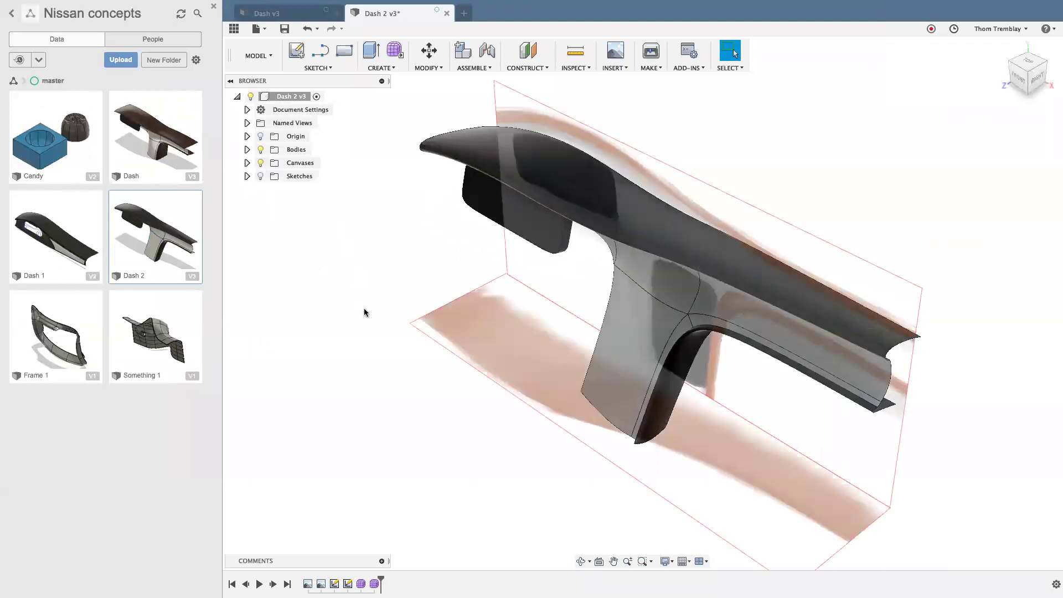
pyautogui.click(247, 163)
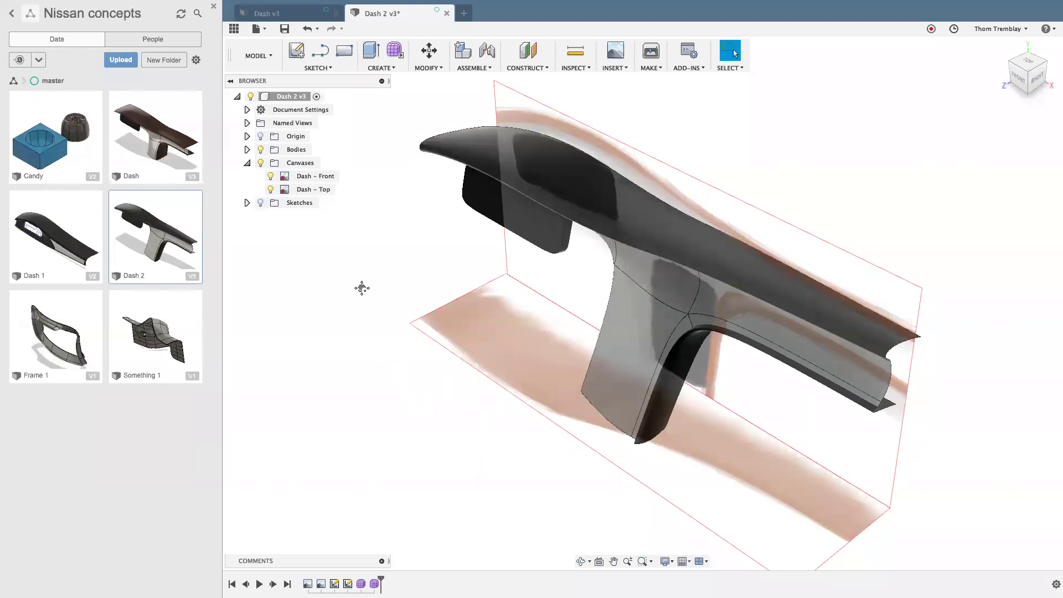
pyautogui.moveTo(360, 286); pyautogui.dragTo(316, 326, button='middle')
pyautogui.keyDown('shift'); pyautogui.moveTo(323, 379); pyautogui.dragTo(360, 374, button='middle'); pyautogui.keyUp('shift')
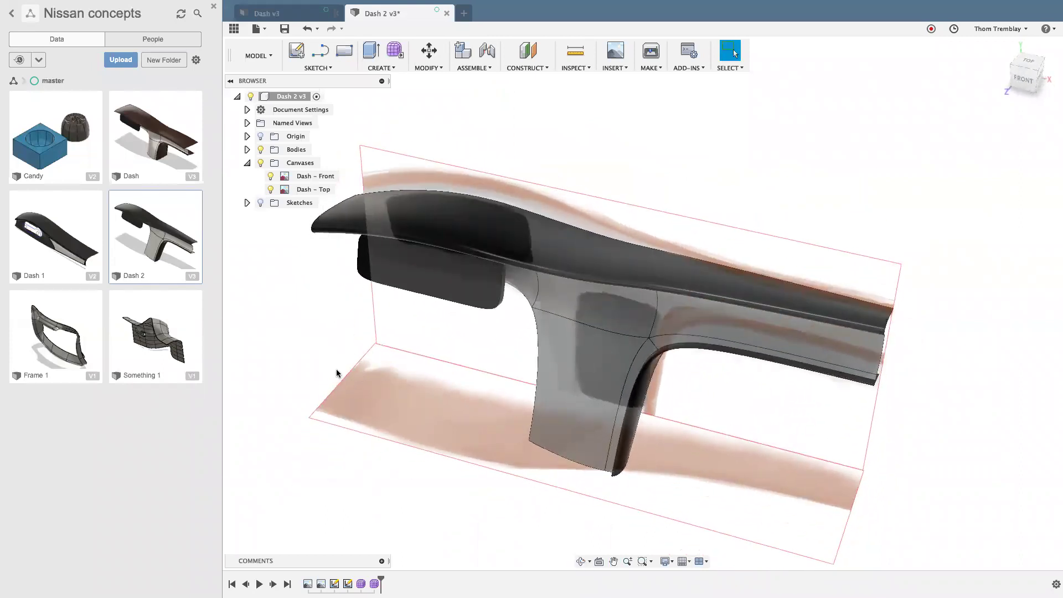
# Hide the bodies of Dash 2 and examine its reference canvases and the options for Dash - Front.
pyautogui.click(261, 149)
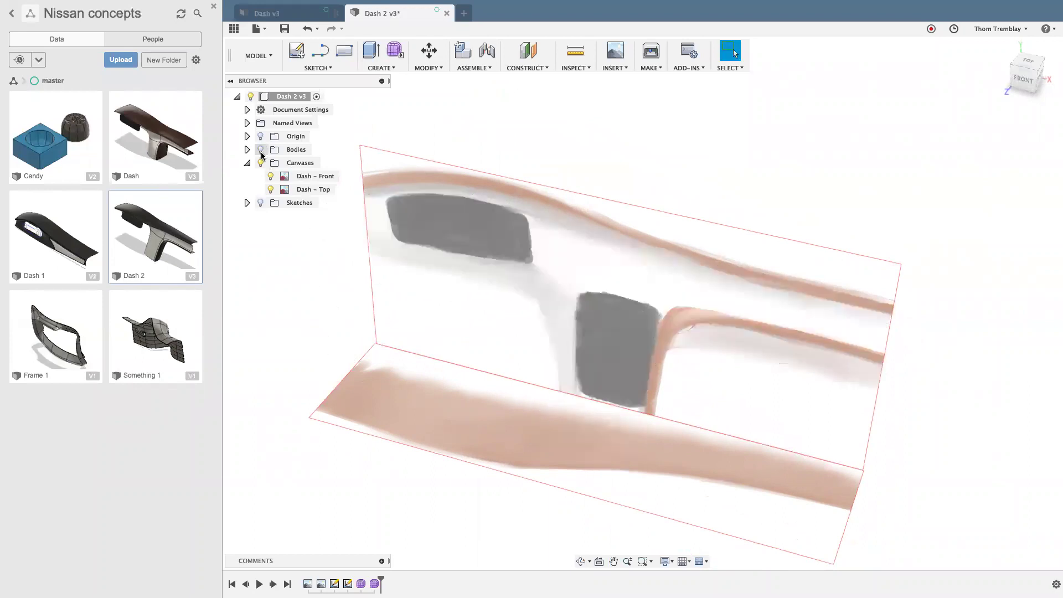
pyautogui.click(1023, 79)
pyautogui.keyDown('shift'); pyautogui.moveTo(665, 241); pyautogui.dragTo(735, 370, button='middle'); pyautogui.keyUp('shift')
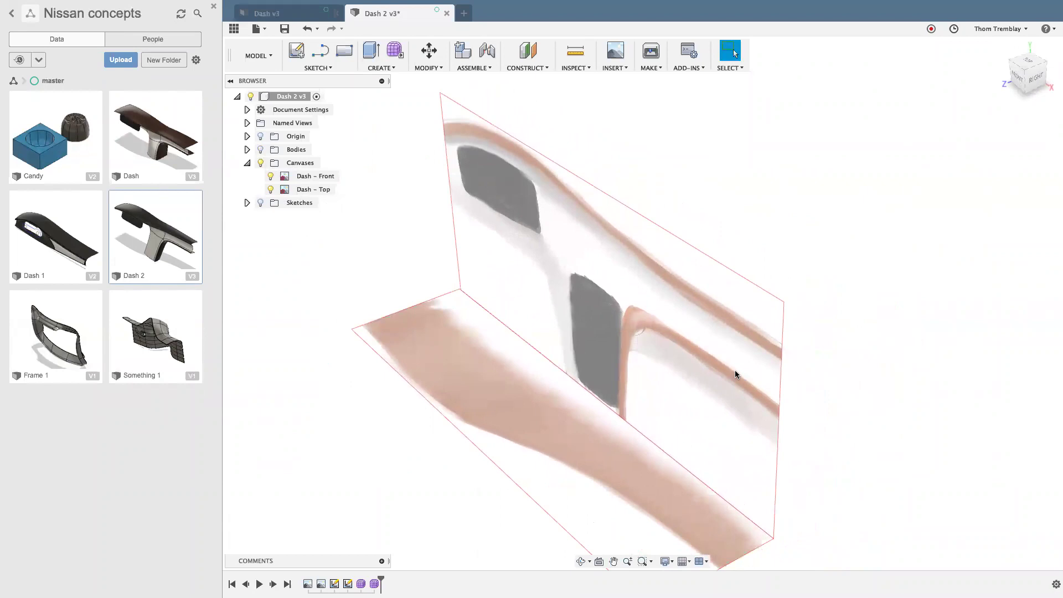
pyautogui.rightClick(318, 178)
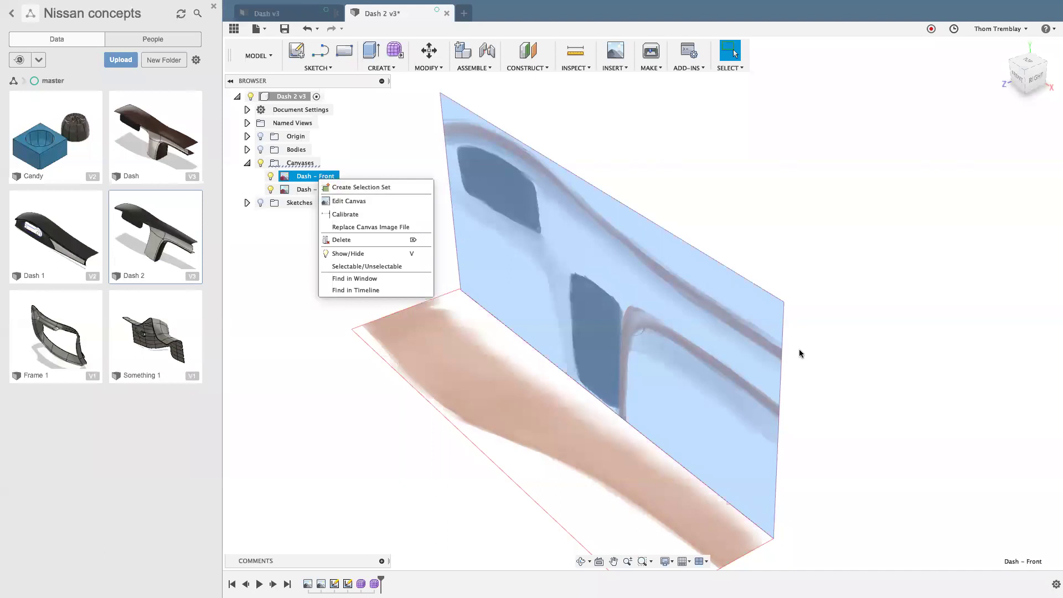
pyautogui.click(825, 368)
pyautogui.click(861, 406)
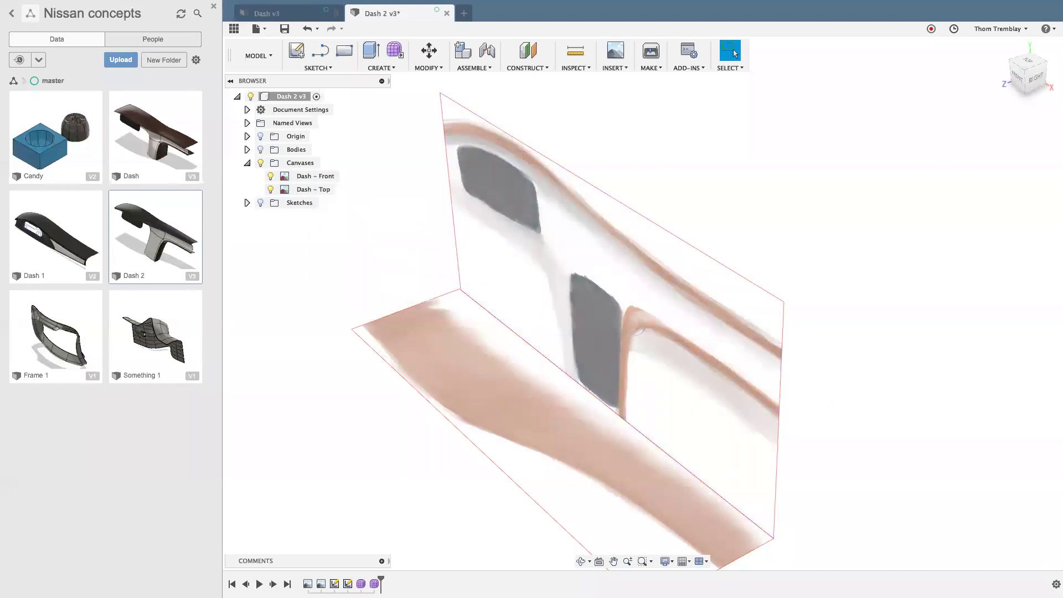
# Create a new empty design and compare it with the canvas layout in Dash 2.
pyautogui.press('super+Tab')
pyautogui.click(464, 16)
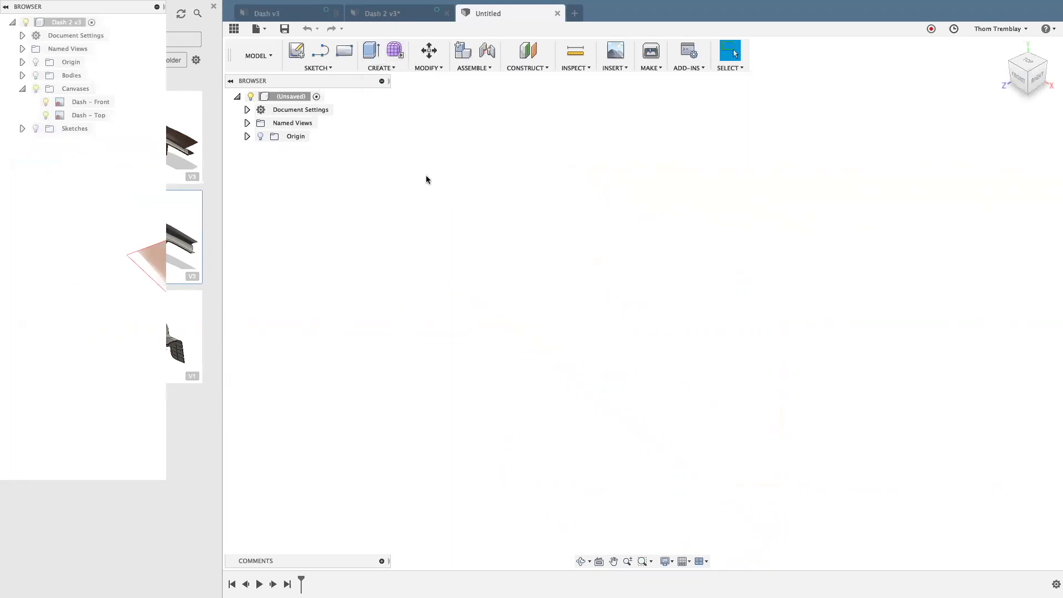
pyautogui.click(397, 15)
pyautogui.keyDown('shift'); pyautogui.moveTo(551, 340); pyautogui.dragTo(570, 298, button='middle'); pyautogui.keyUp('shift')
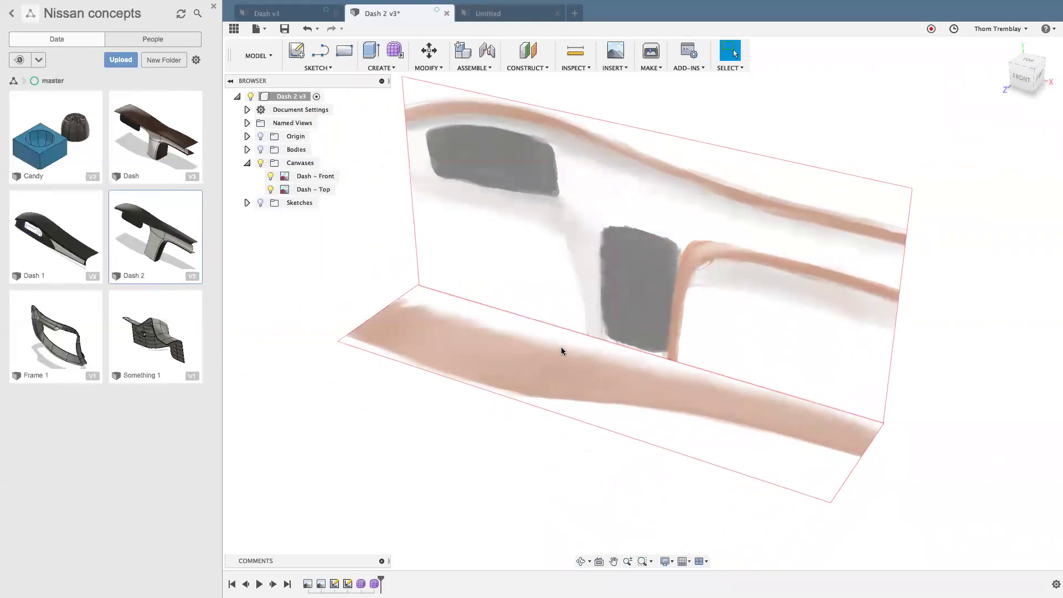
pyautogui.click(509, 13)
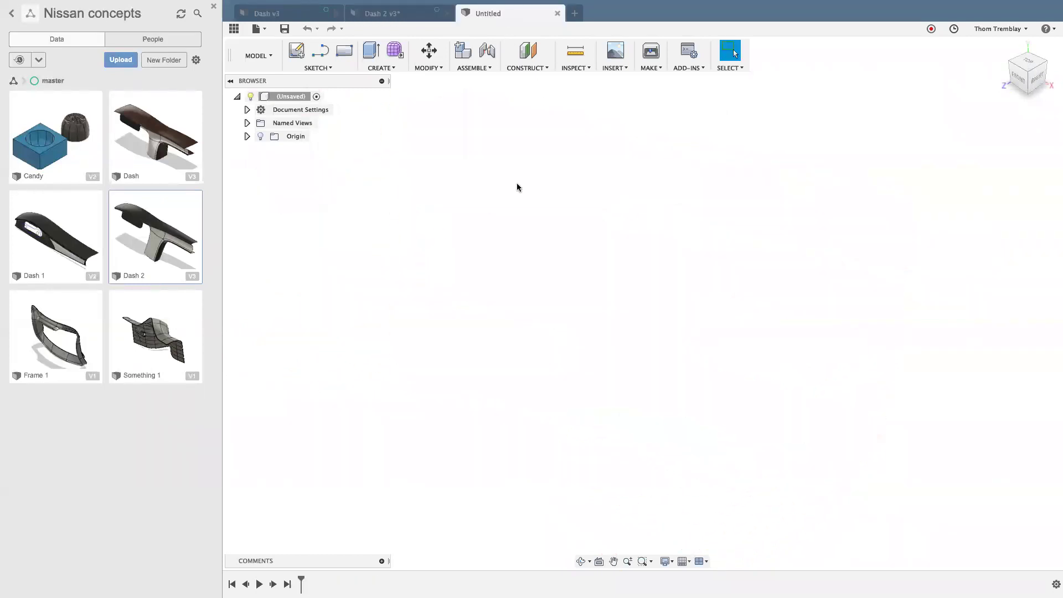
# Attach the image 2016_04_10_Saw2.png from the desktop's Downloads folder as a canvas on the XY plane.
pyautogui.click(616, 68)
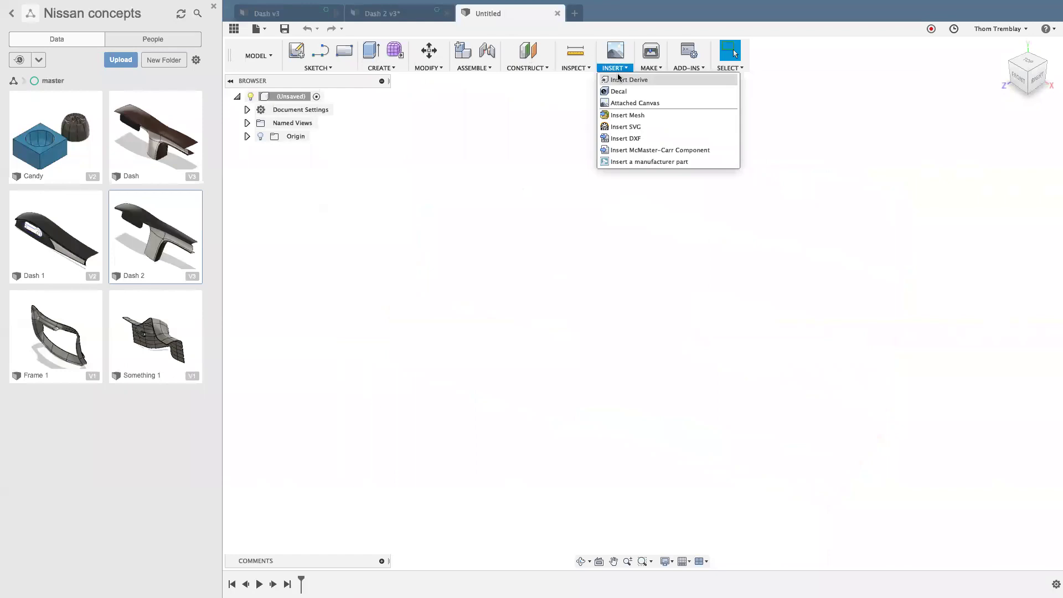
pyautogui.click(624, 103)
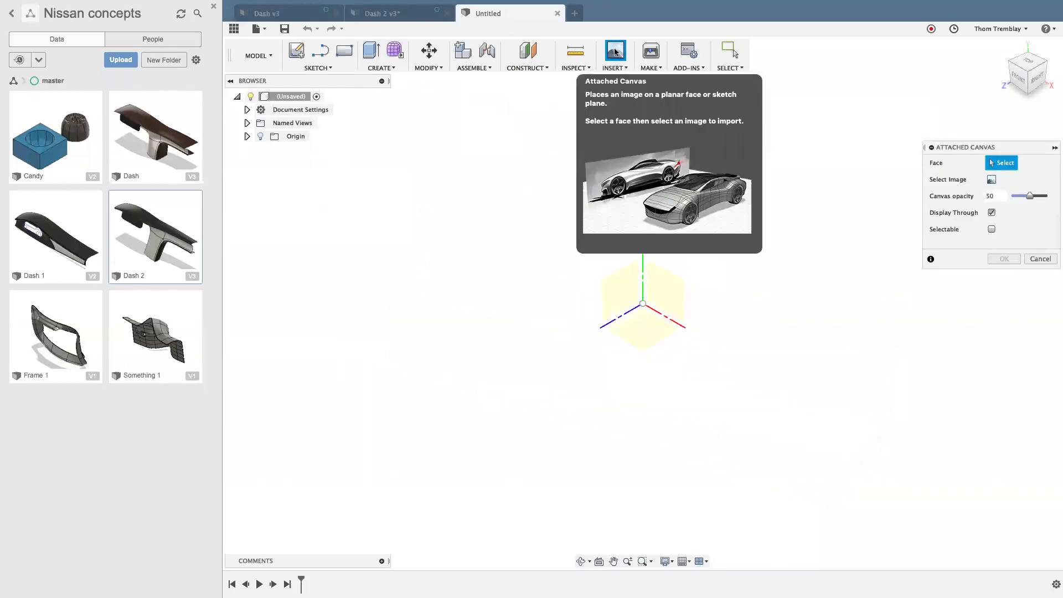
pyautogui.click(673, 294)
pyautogui.click(991, 179)
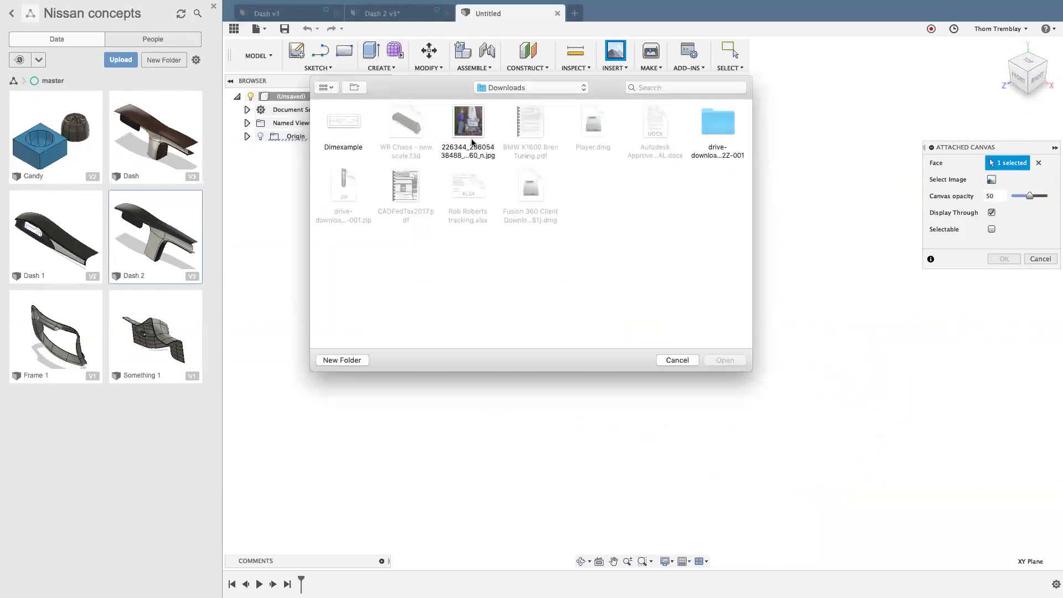
pyautogui.click(504, 89)
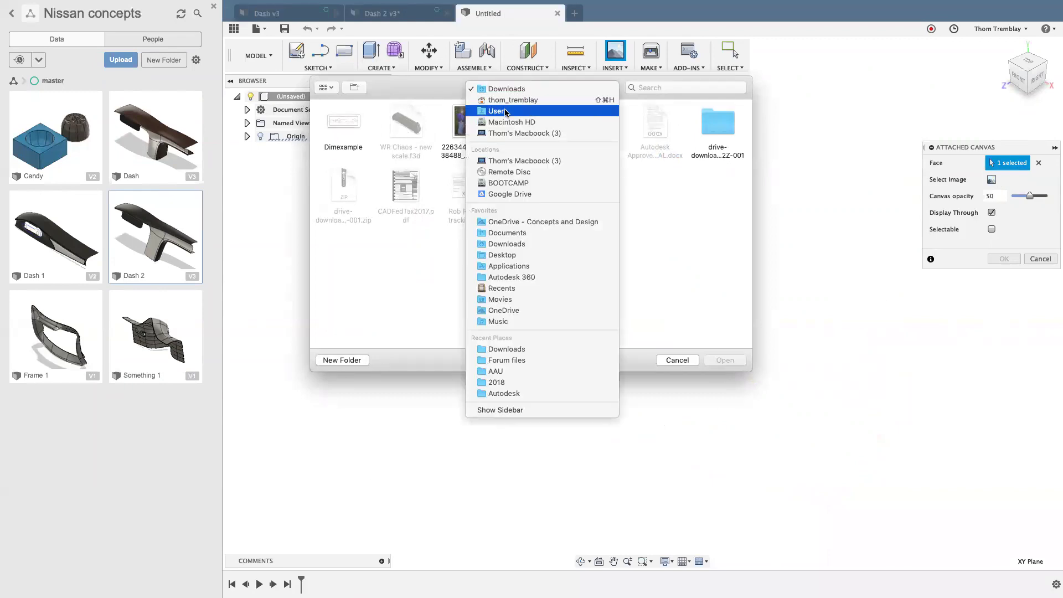
pyautogui.click(520, 255)
pyautogui.click(357, 131)
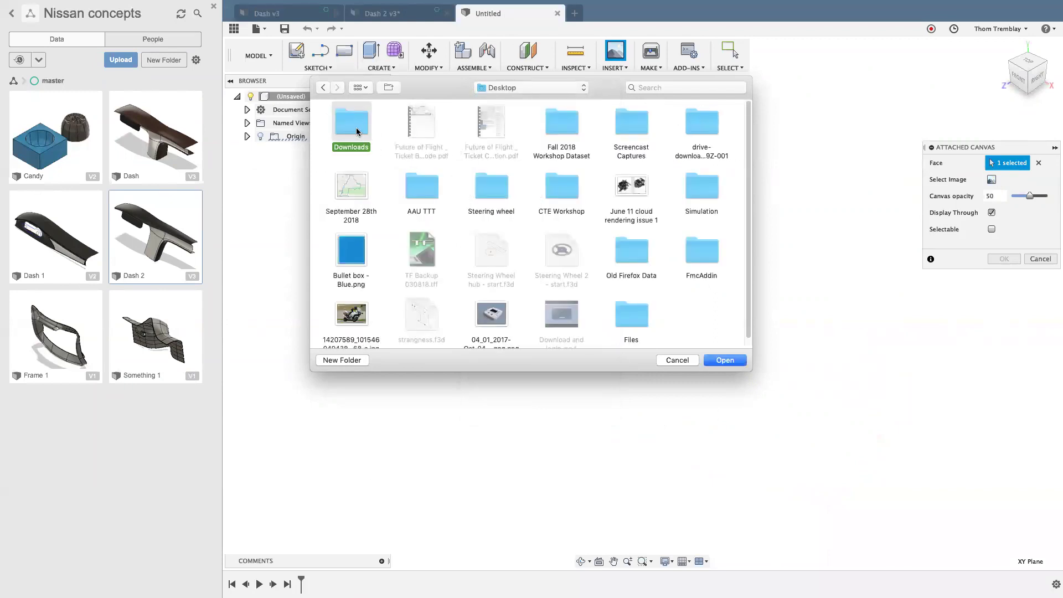
pyautogui.doubleClick(343, 122)
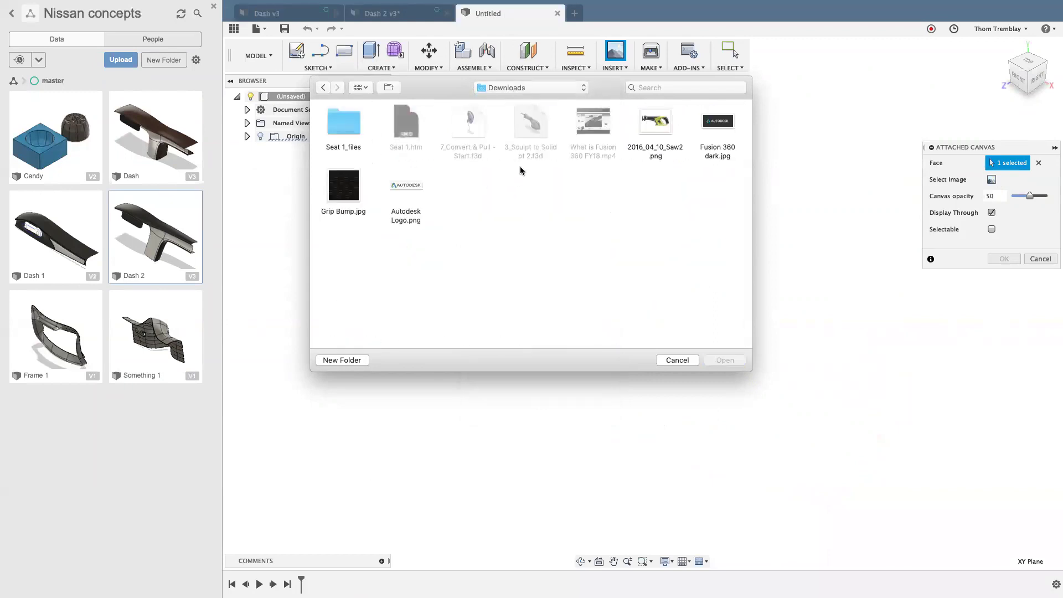
pyautogui.click(660, 122)
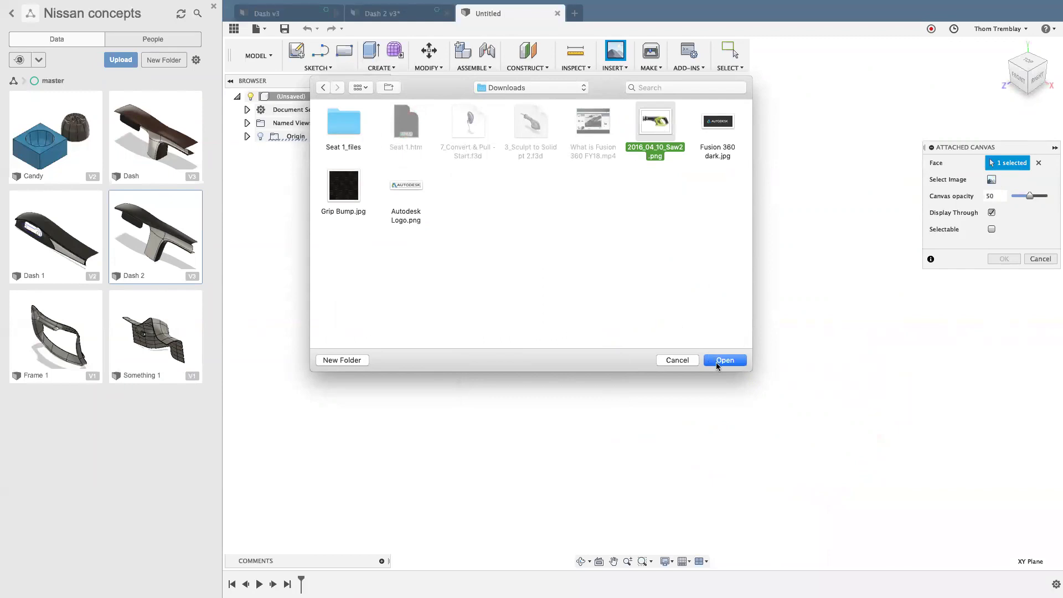
pyautogui.click(714, 362)
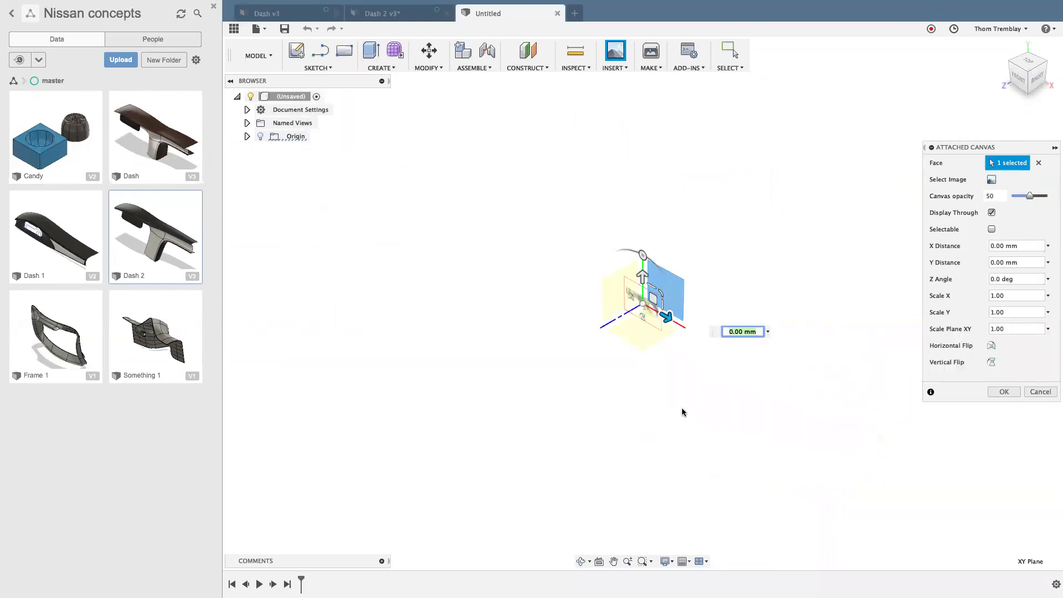
# From the front view, scale the saw canvas uniformly in its plane to 16.189.
pyautogui.click(1018, 77)
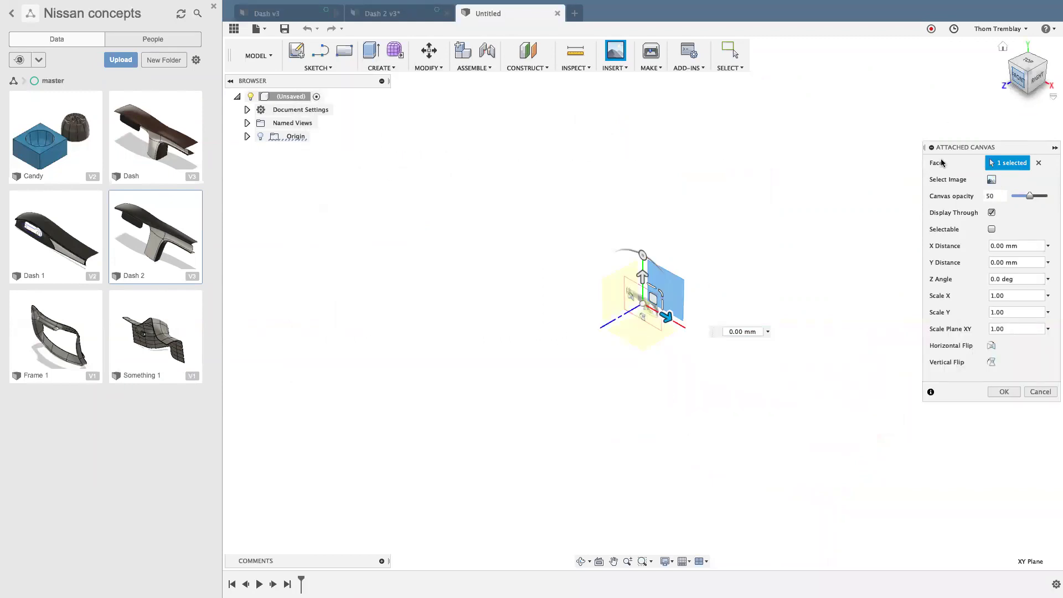
pyautogui.scroll(2, 680, 325)
pyautogui.moveTo(683, 304); pyautogui.dragTo(596, 394, button='middle')
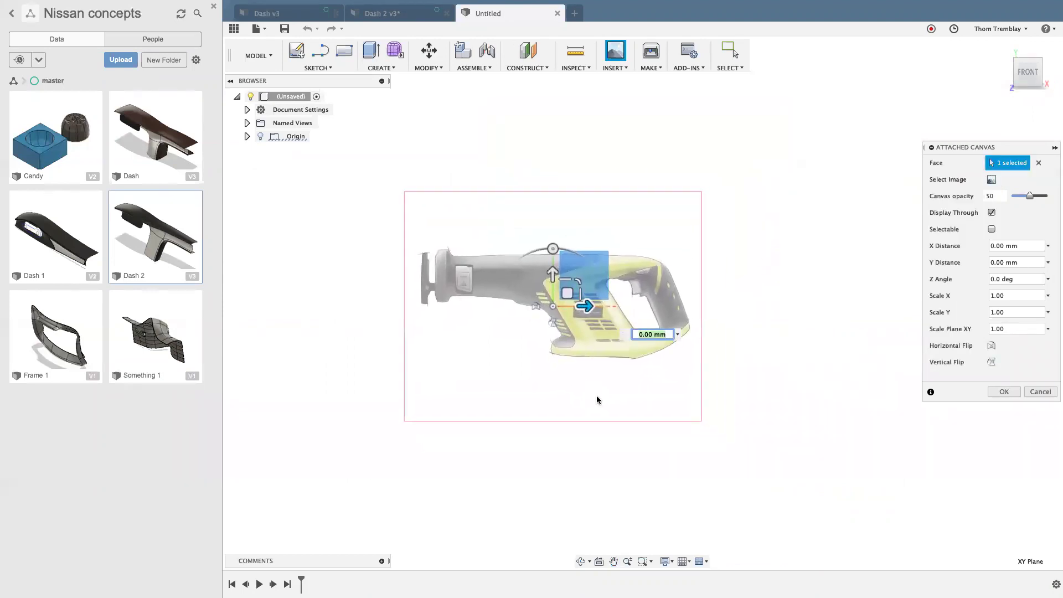
pyautogui.scroll(3, 596, 398)
pyautogui.scroll(-1, 596, 397)
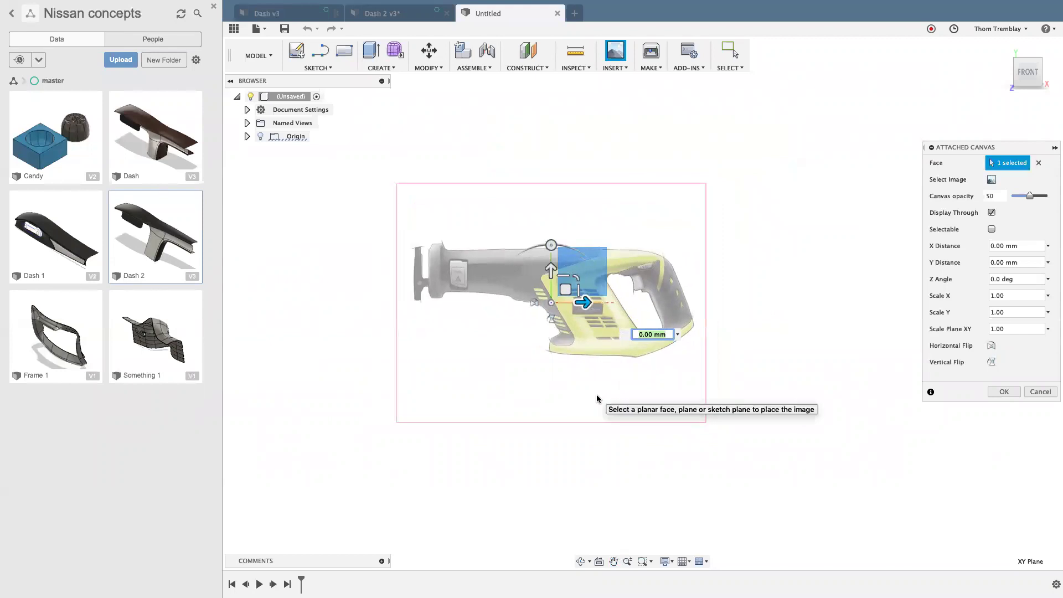
pyautogui.moveTo(576, 283); pyautogui.dragTo(778, 217)
pyautogui.scroll(-4, 672, 305)
pyautogui.write('189')
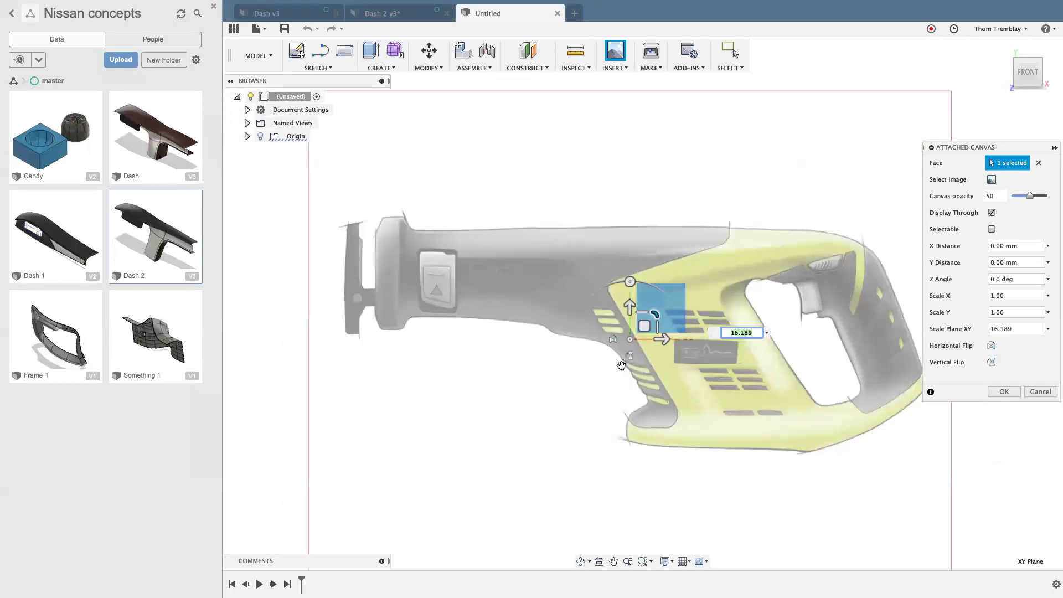
pyautogui.press('Return')
# Try the horizontal flip and the rotation handle on the saw canvas, keeping the angle at 0.0 deg.
pyautogui.click(612, 340)
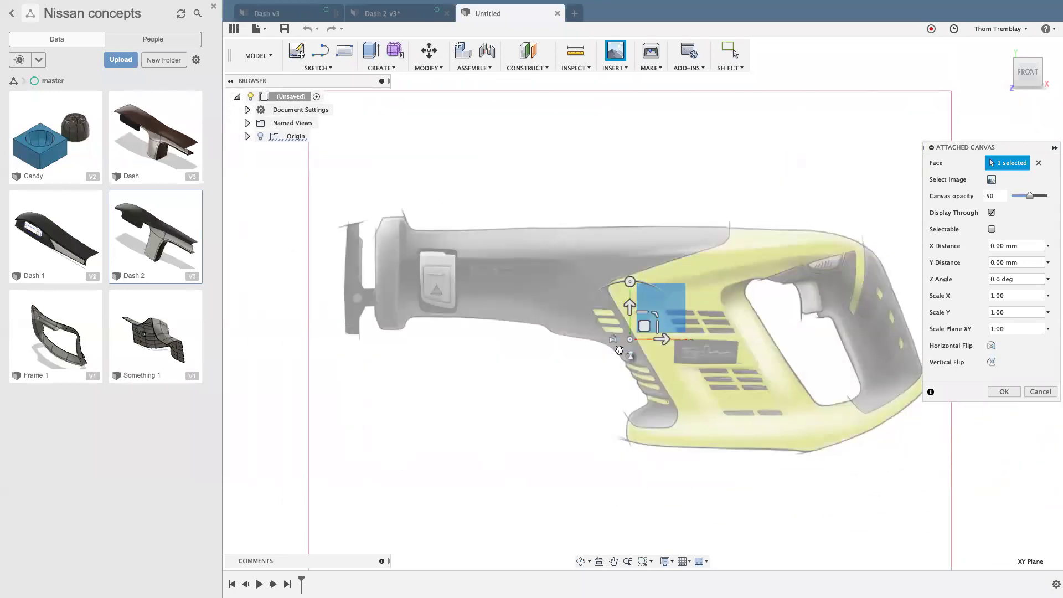
pyautogui.click(612, 340)
pyautogui.click(612, 340)
pyautogui.moveTo(630, 281)
pyautogui.mouseDown()
pyautogui.moveTo(684, 321)
pyautogui.moveTo(629, 282)
pyautogui.mouseUp()
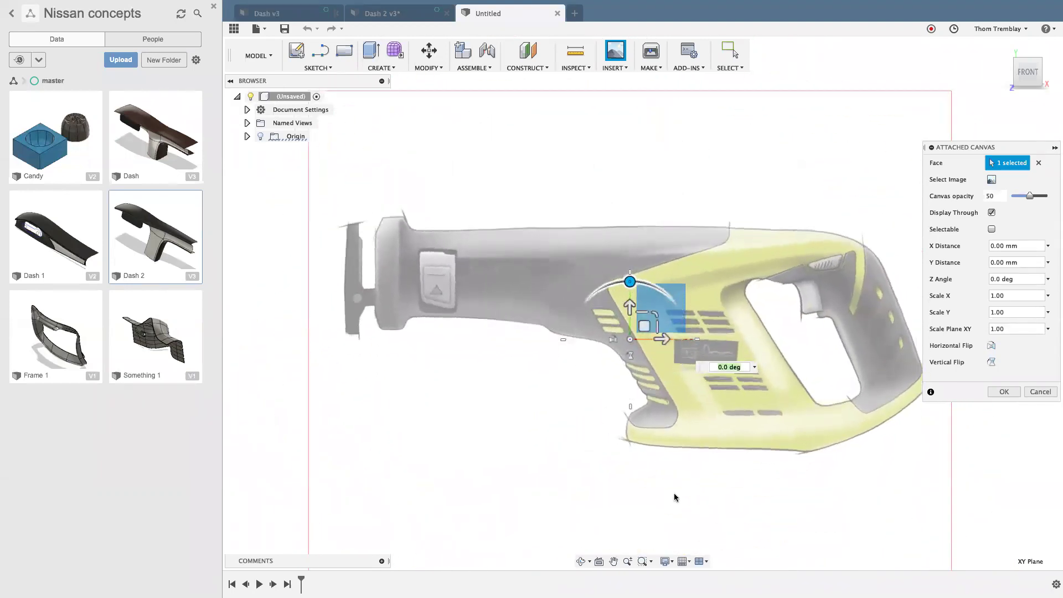
pyautogui.scroll(-4, 677, 489)
pyautogui.moveTo(638, 459); pyautogui.dragTo(635, 455, button='middle')
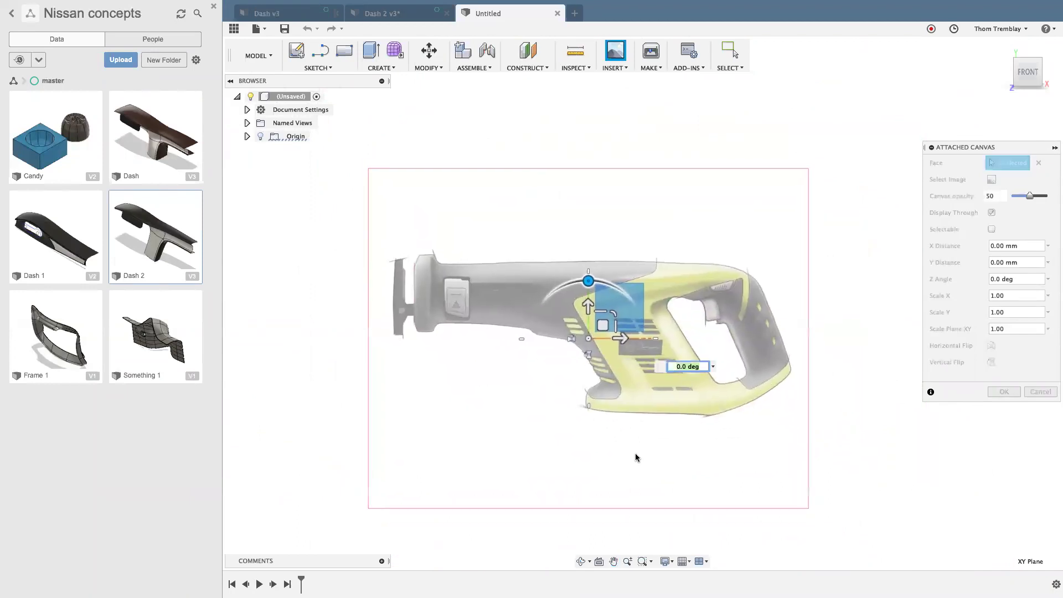
# Set the saw canvas opacity to 75 and accept the canvas placement.
pyautogui.scroll(1, 639, 457)
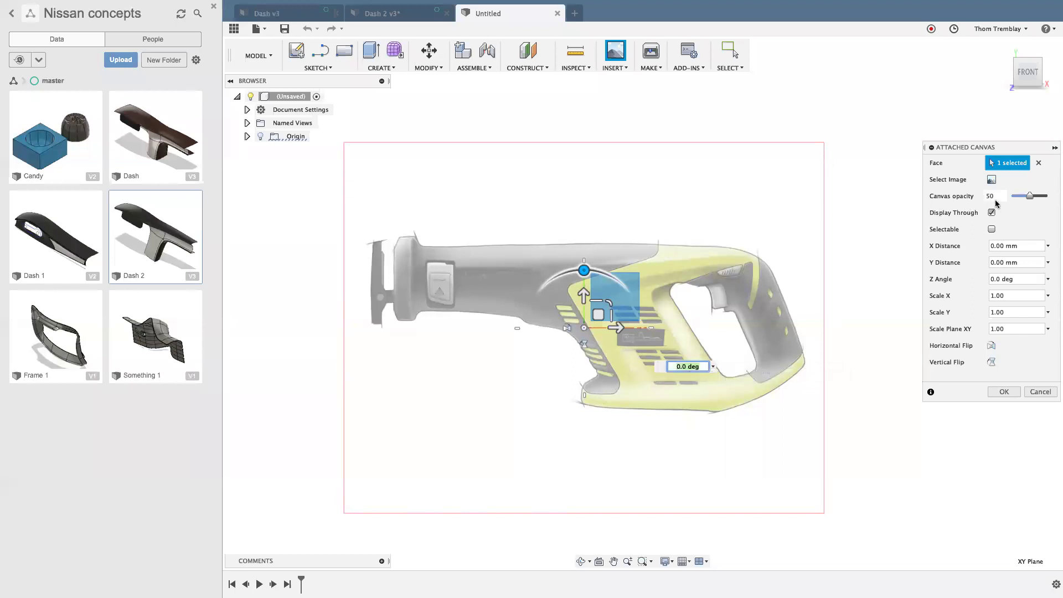
pyautogui.moveTo(1030, 199)
pyautogui.mouseDown()
pyautogui.moveTo(1043, 199)
pyautogui.moveTo(1011, 202)
pyautogui.moveTo(1039, 205)
pyautogui.mouseUp()
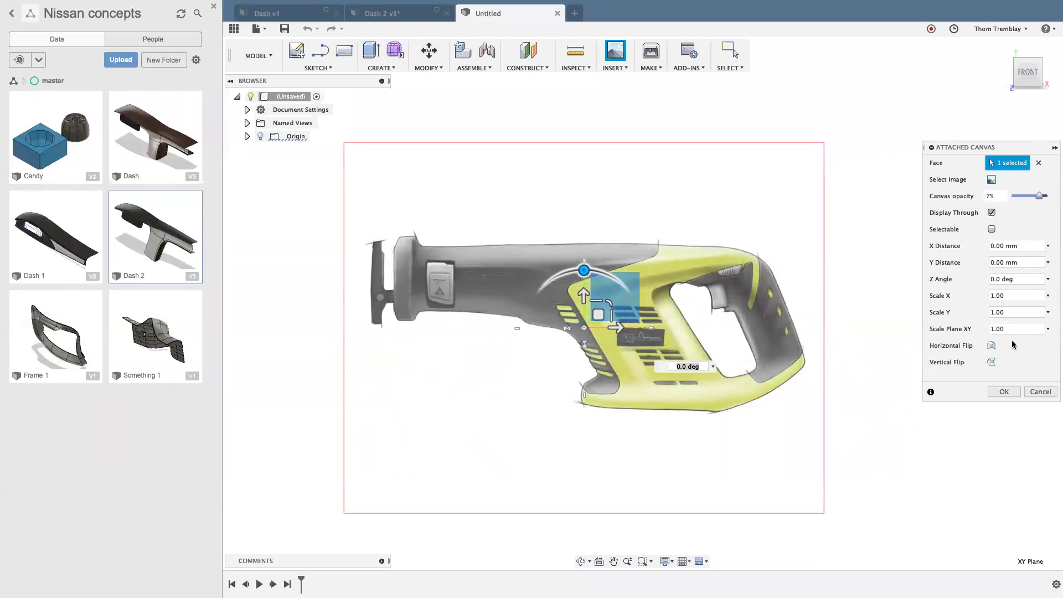
pyautogui.click(1003, 392)
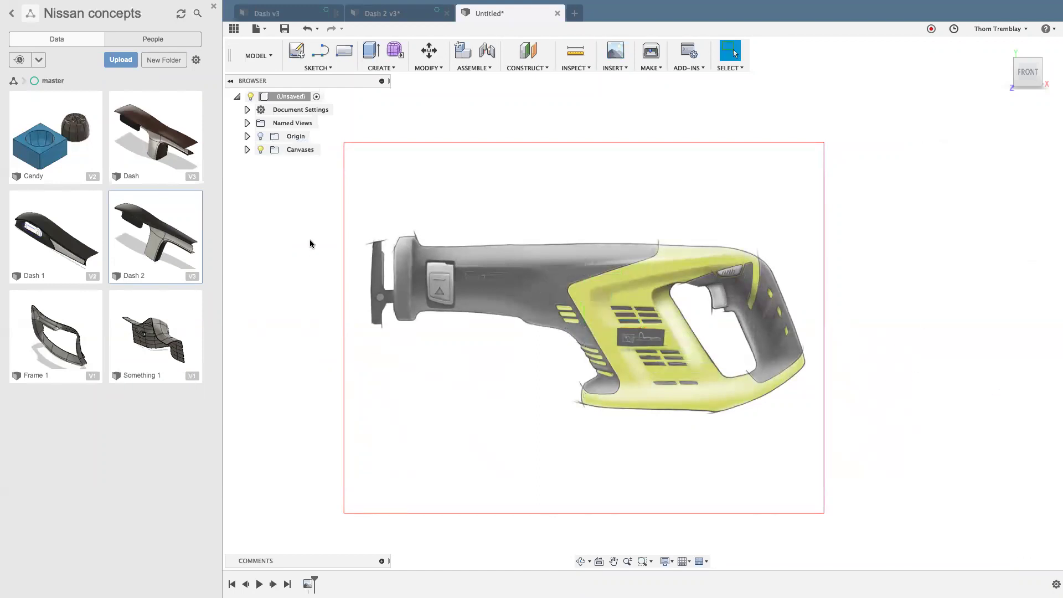
# Calibrate the 2016_04_10_Saw2 canvas by setting the distance from the front collar to the rear of the handle to 360 mm.
pyautogui.click(247, 150)
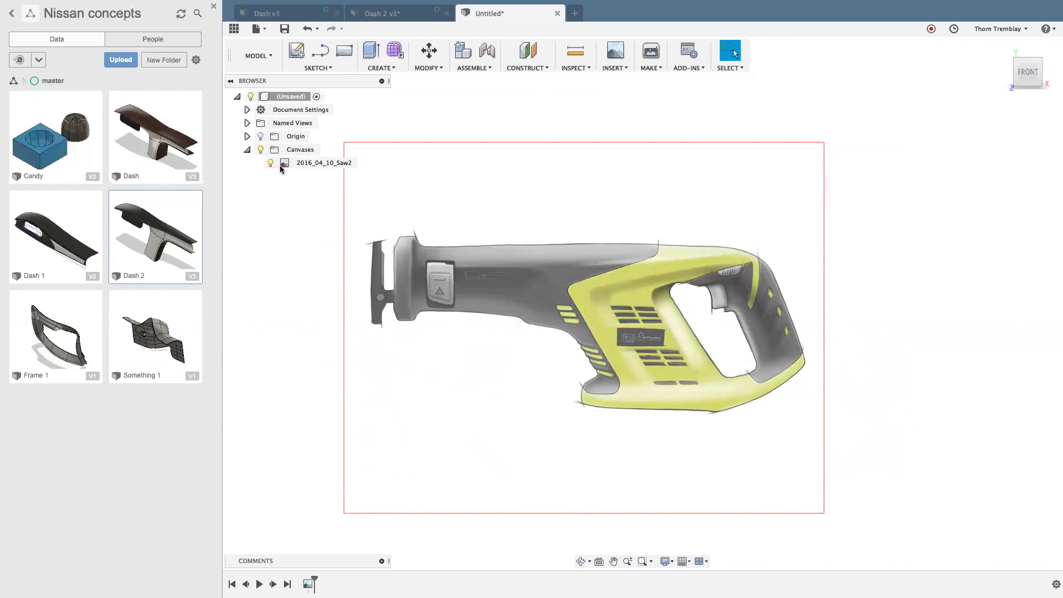
pyautogui.rightClick(294, 163)
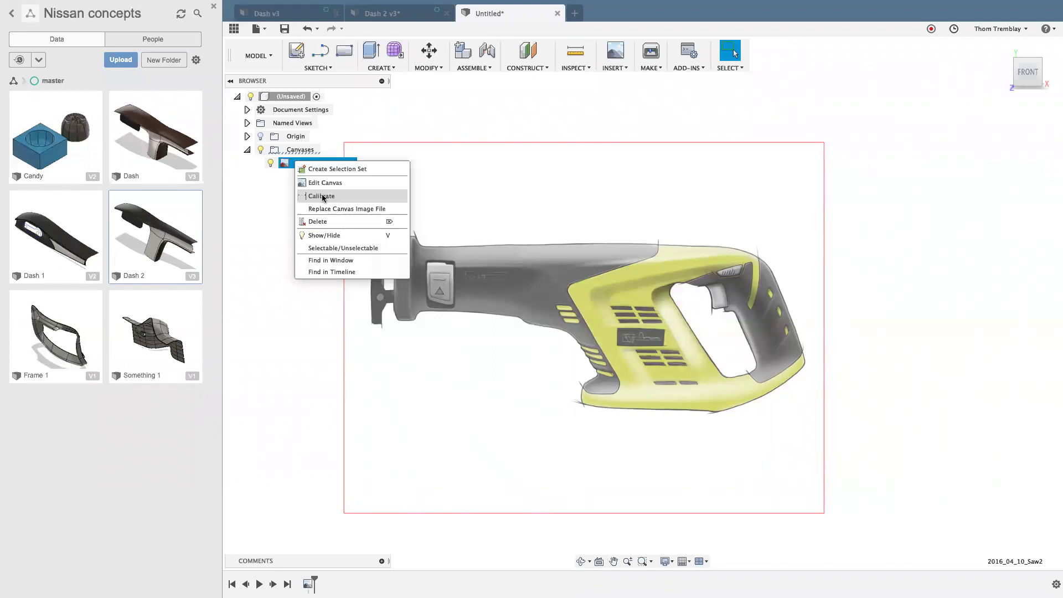
pyautogui.click(323, 196)
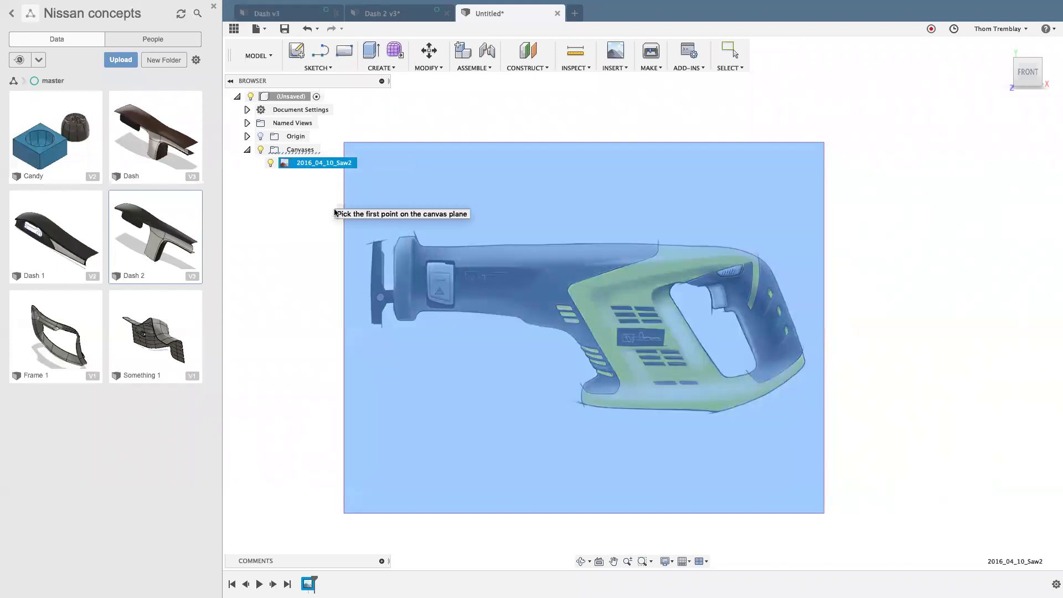
pyautogui.click(758, 256)
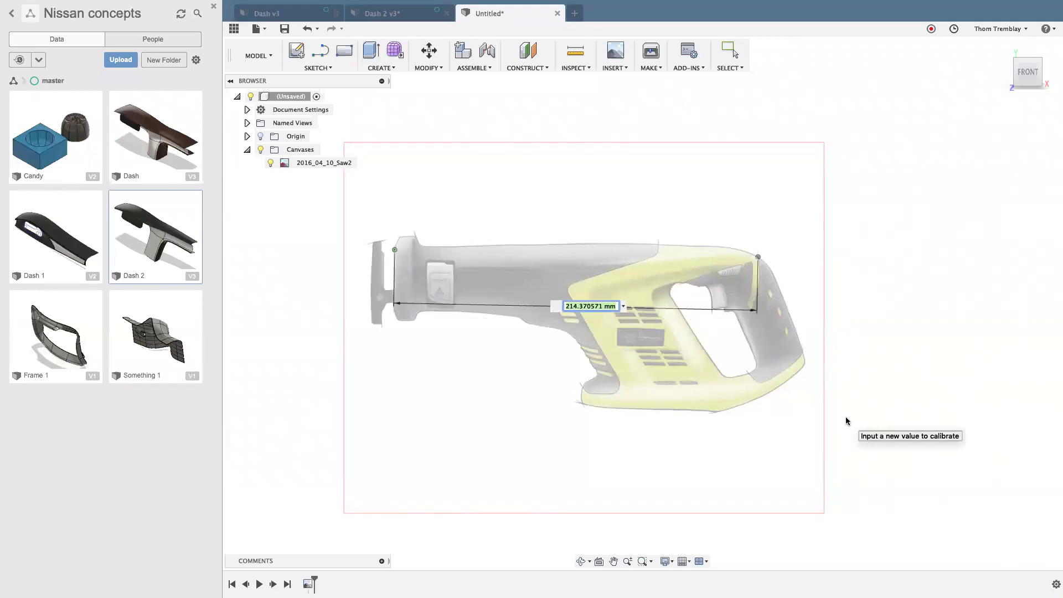
pyautogui.write('360')
pyautogui.press('Return')
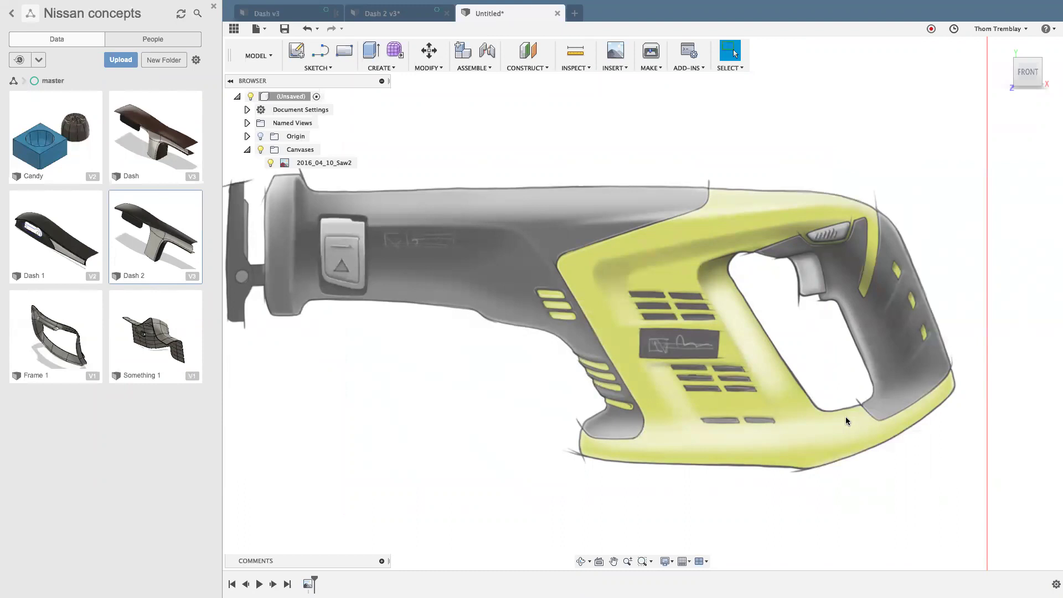
pyautogui.scroll(-5, 588, 487)
pyautogui.keyDown('shift'); pyautogui.moveTo(554, 430); pyautogui.dragTo(628, 447, button='middle'); pyautogui.keyUp('shift')
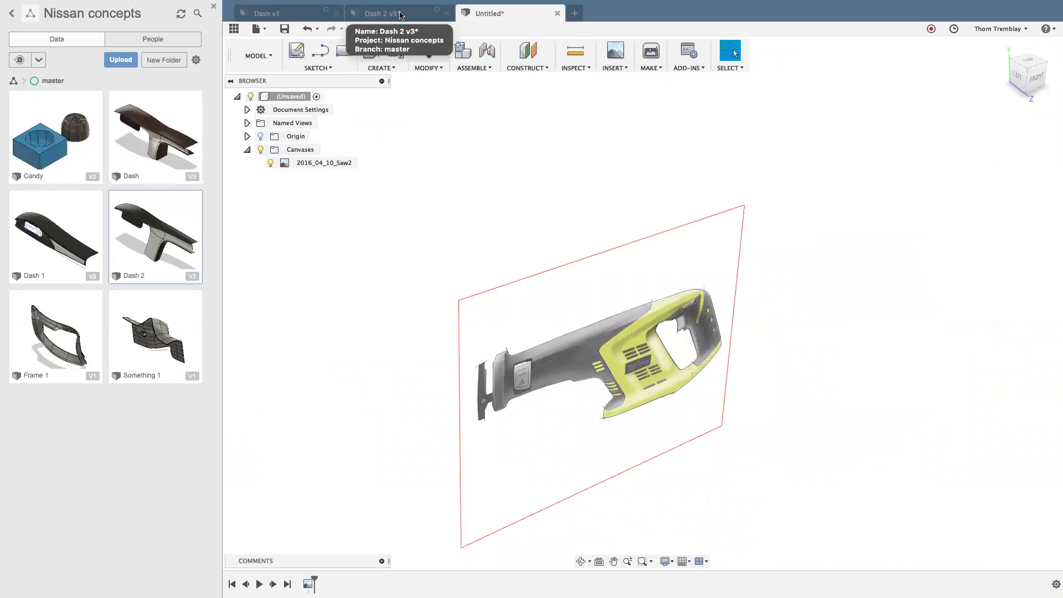
# Switch to the Dash 2 design, roll its timeline back to before the two forms, and view the canvases from the front.
pyautogui.click(401, 16)
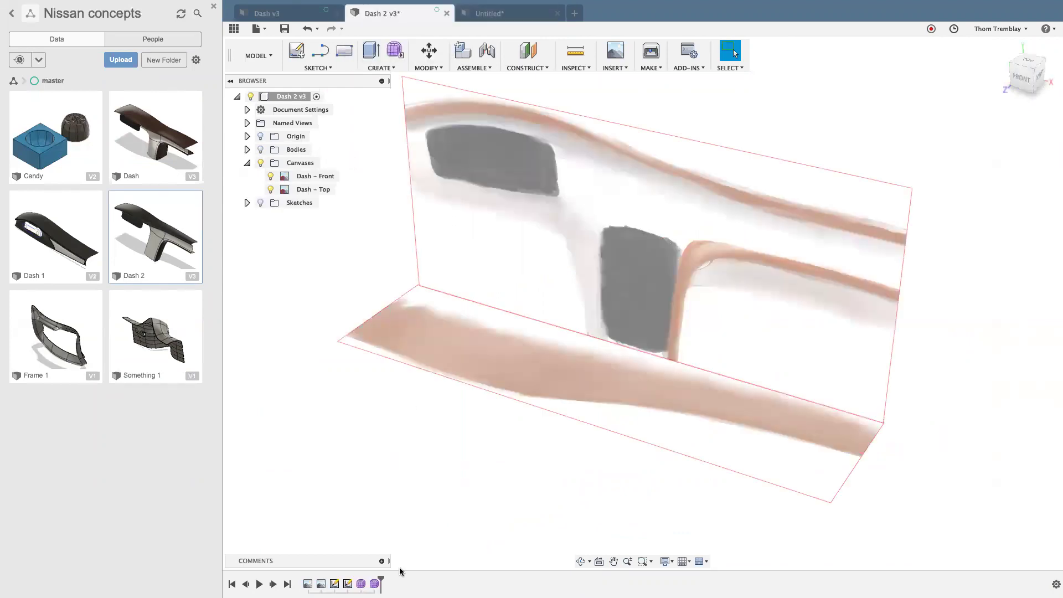
pyautogui.moveTo(382, 581); pyautogui.dragTo(349, 581)
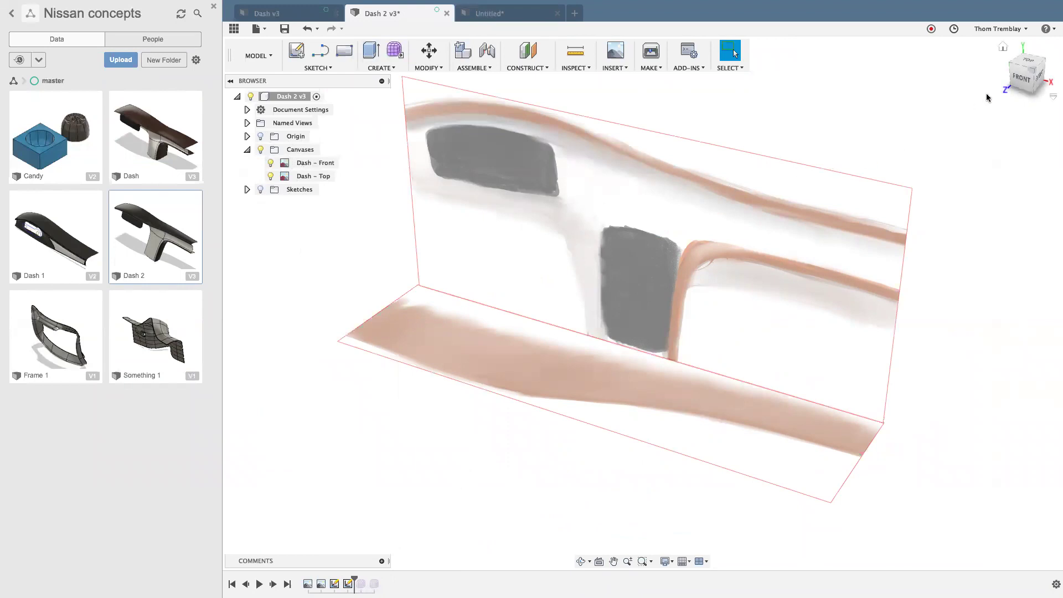
pyautogui.click(1024, 83)
pyautogui.scroll(3, 582, 265)
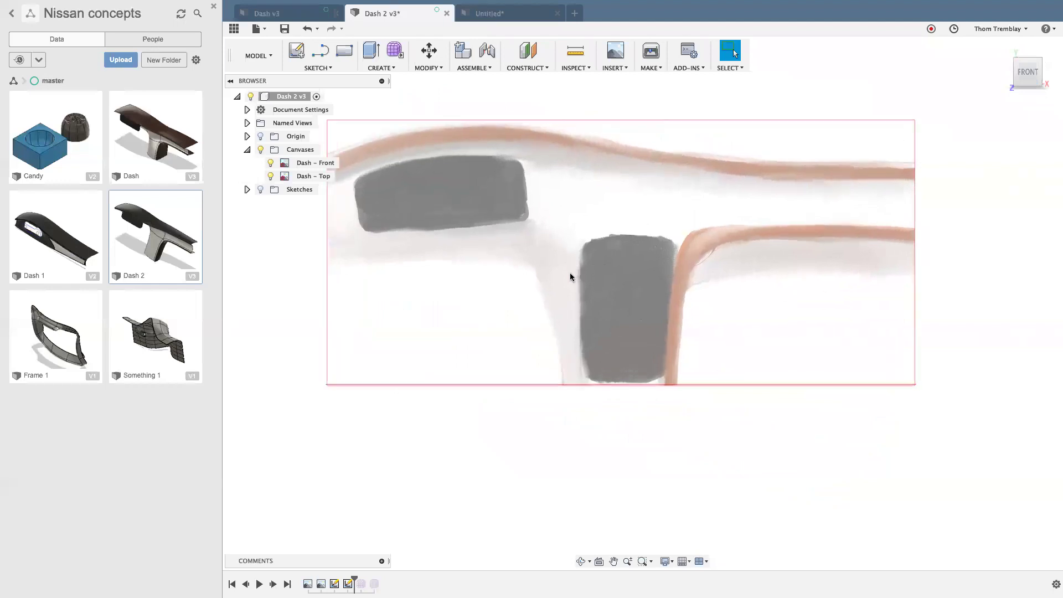
pyautogui.moveTo(531, 310); pyautogui.dragTo(536, 339, button='middle')
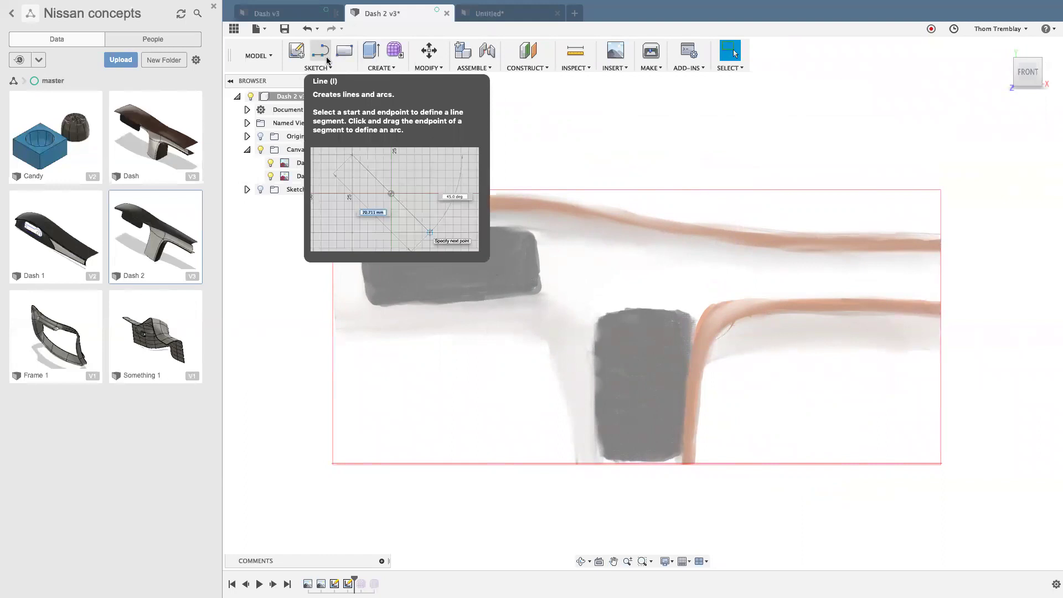
# Start a new form and create a single four-sided face over the centre console on the Dash - Front canvas.
pyautogui.click(396, 53)
pyautogui.click(711, 437)
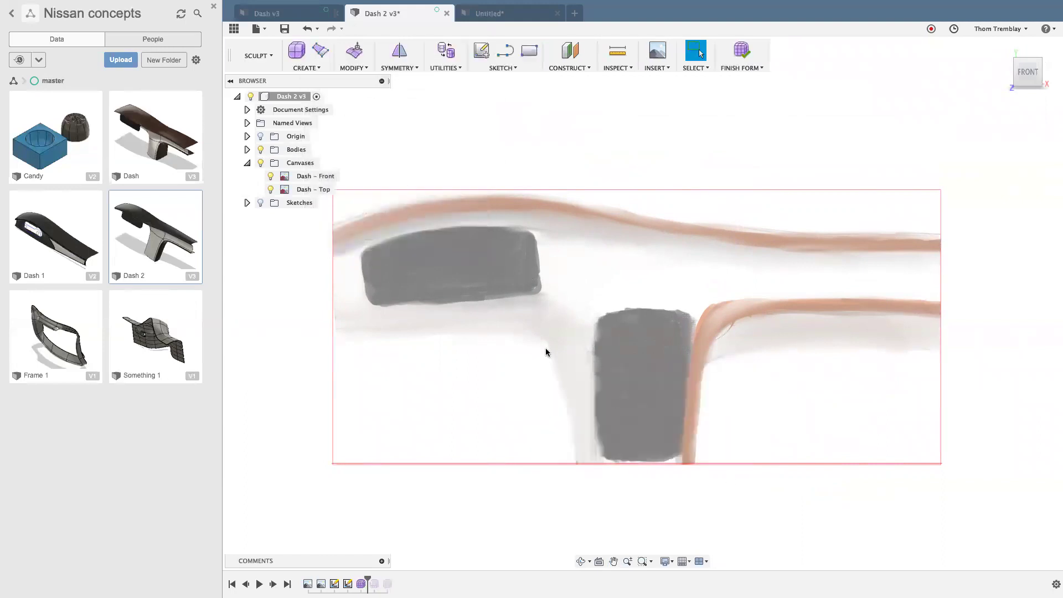
pyautogui.click(310, 69)
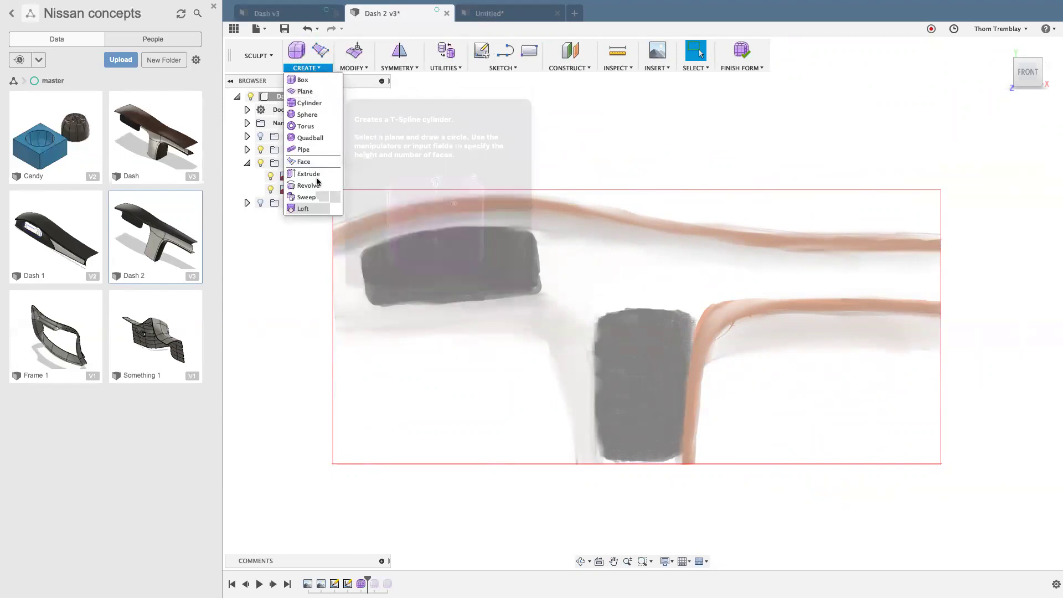
pyautogui.click(304, 162)
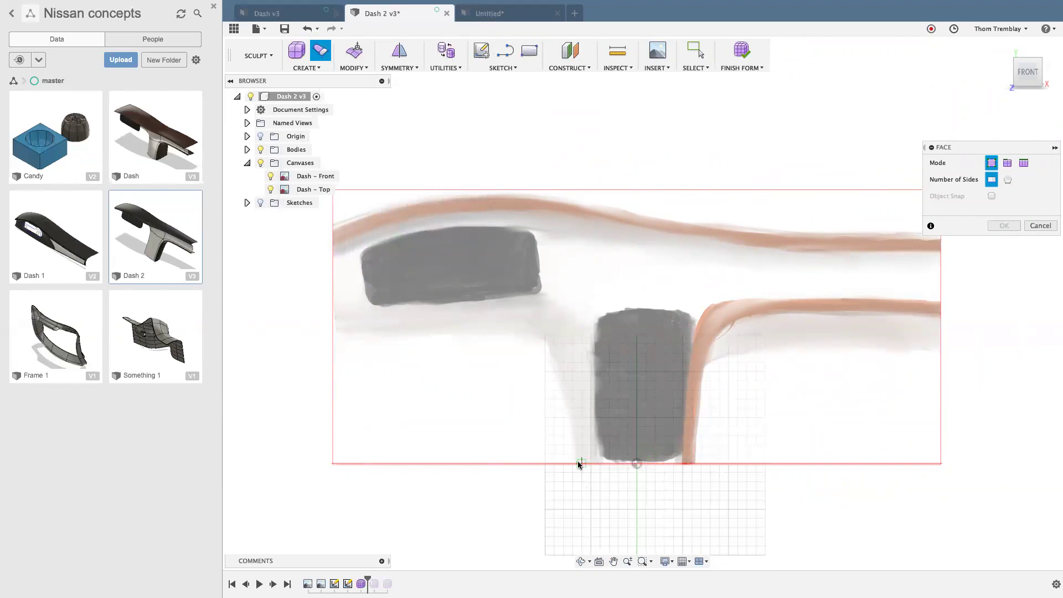
pyautogui.click(680, 464)
pyautogui.click(701, 308)
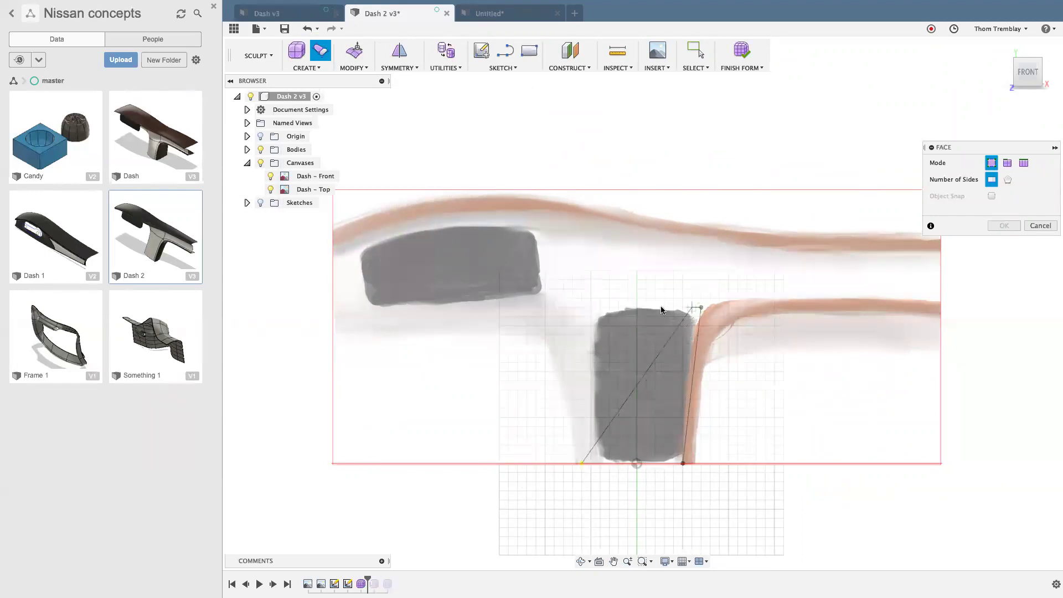
pyautogui.click(537, 309)
pyautogui.moveTo(573, 508)
pyautogui.keyDown('shift'); pyautogui.mouseDown(button='middle')
pyautogui.moveTo(562, 498)
pyautogui.moveTo(531, 520)
pyautogui.moveTo(566, 516)
pyautogui.mouseUp(button='middle'); pyautogui.keyUp('shift')
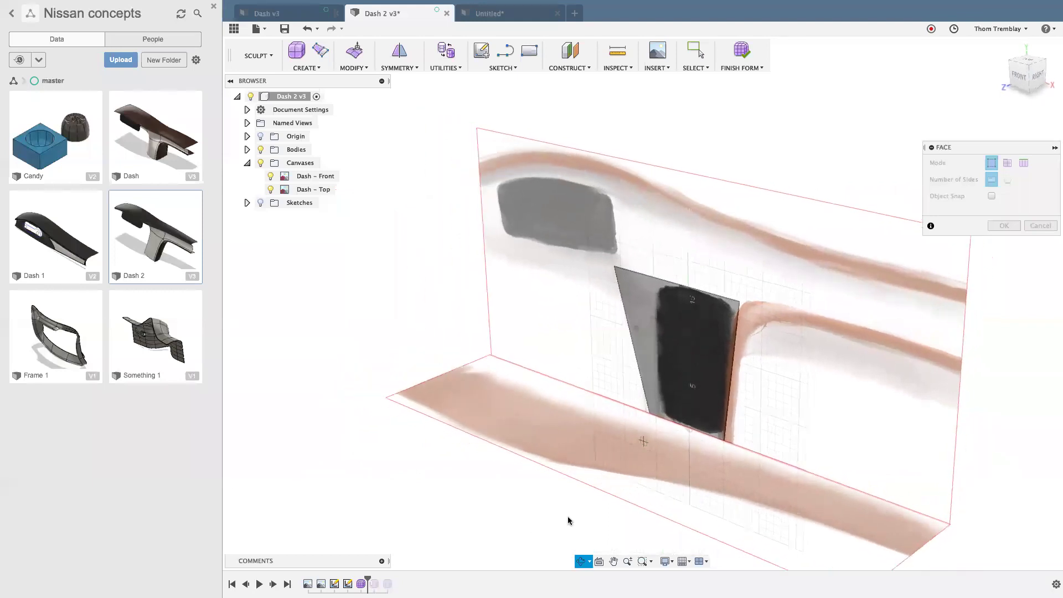
pyautogui.click(1004, 226)
# Insert a lengthwise edge down the middle of the console face at location 0.50, using Simple mode on a single side.
pyautogui.scroll(2, 692, 357)
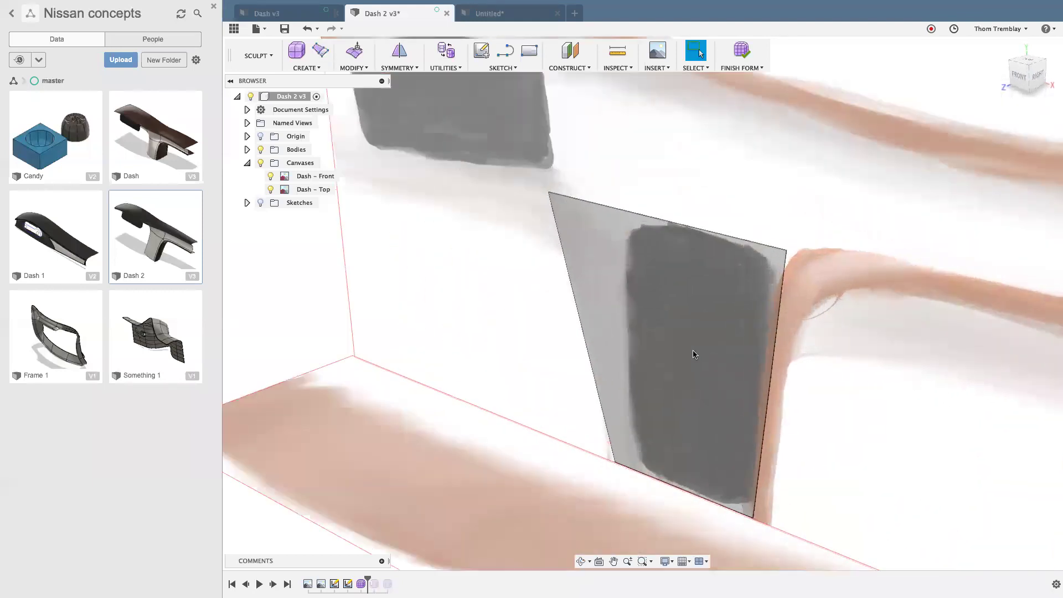
pyautogui.scroll(4, 508, 311)
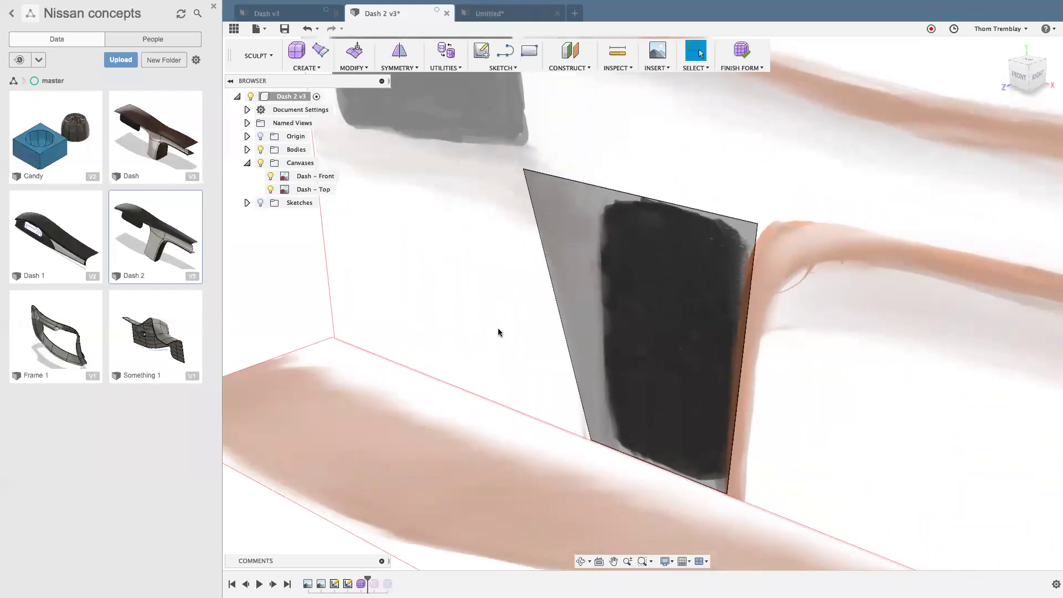
pyautogui.scroll(-2, 496, 321)
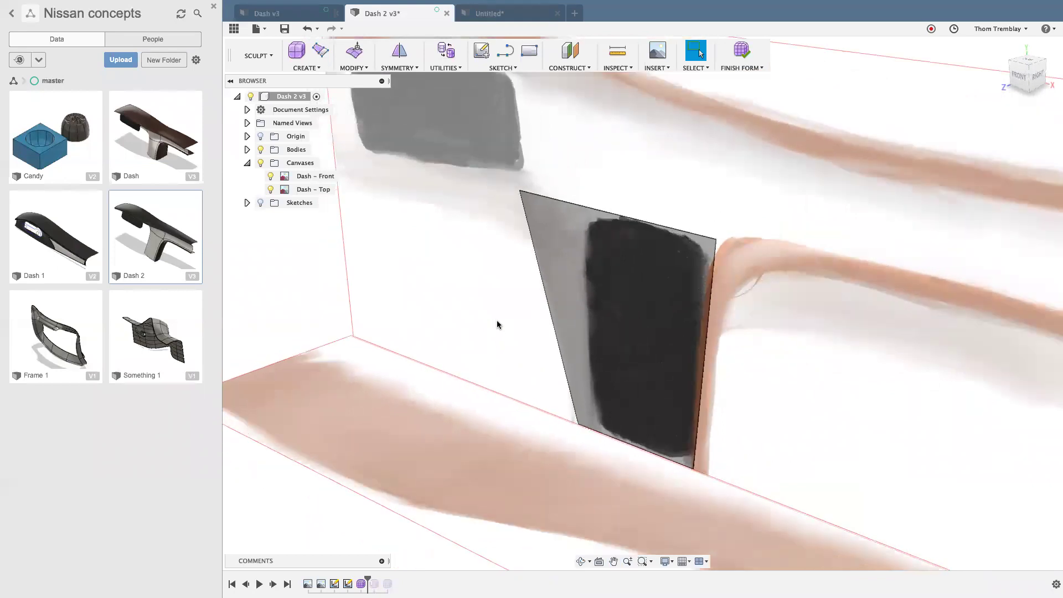
pyautogui.click(353, 68)
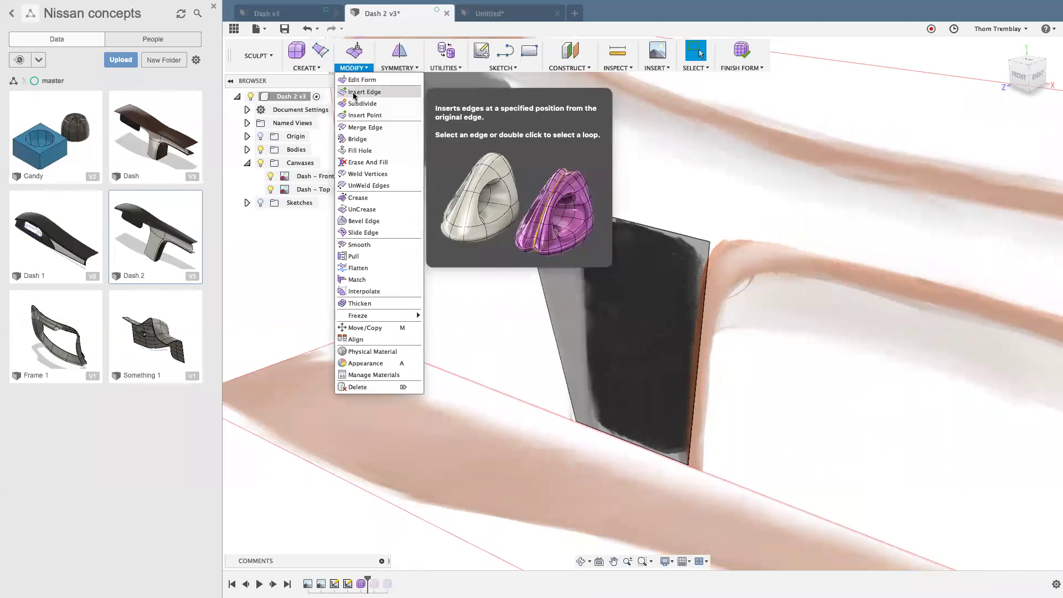
pyautogui.click(361, 92)
pyautogui.click(699, 341)
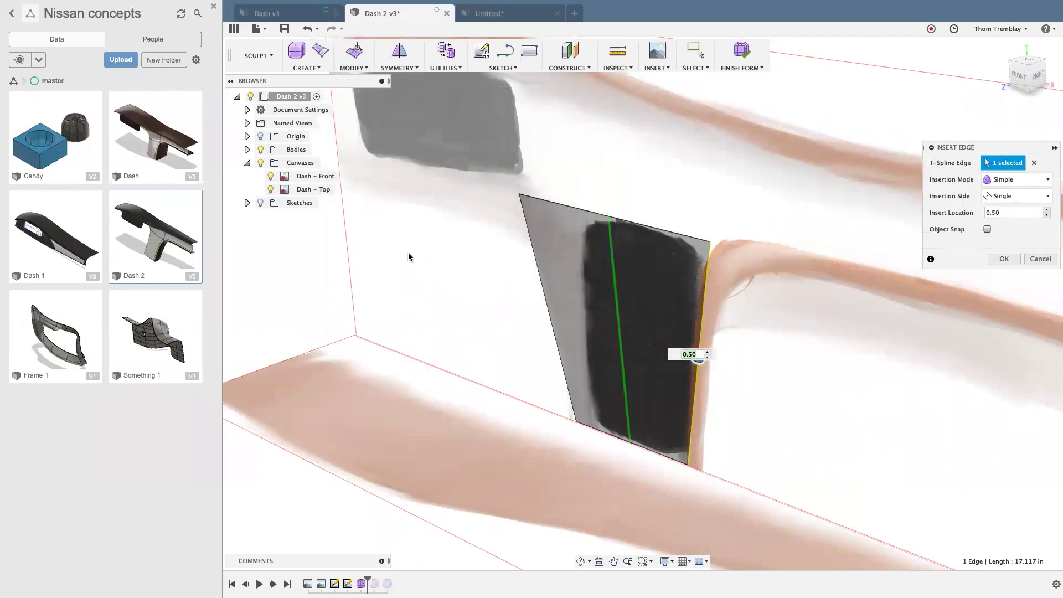
pyautogui.rightClick(411, 256)
pyautogui.click(444, 255)
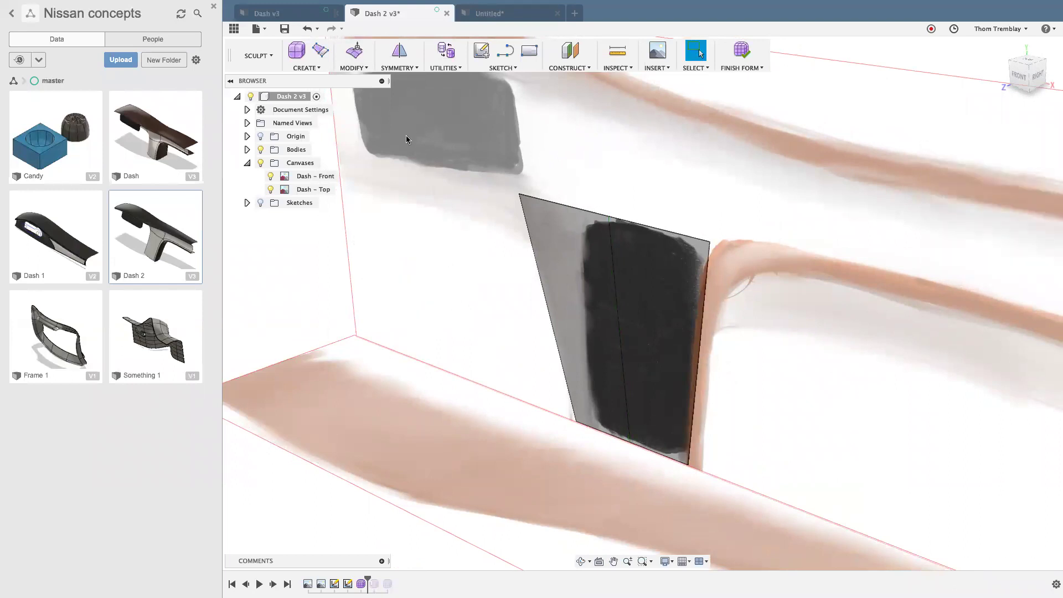
# Insert points across the console face from one outer edge through the middle edge to the other, splitting it into four faces.
pyautogui.click(352, 67)
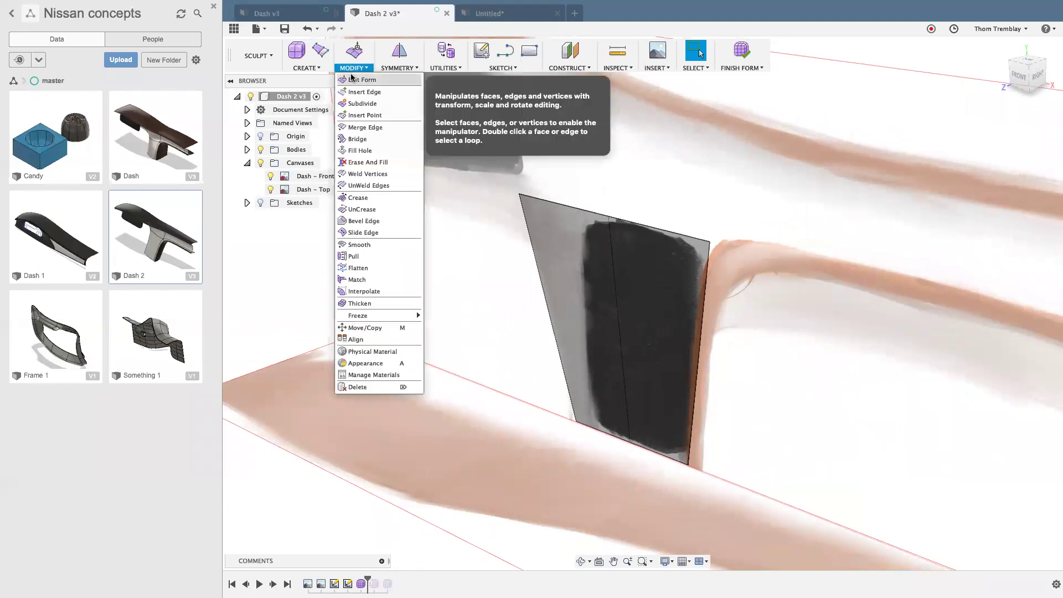
pyautogui.click(360, 115)
pyautogui.click(551, 323)
pyautogui.click(618, 317)
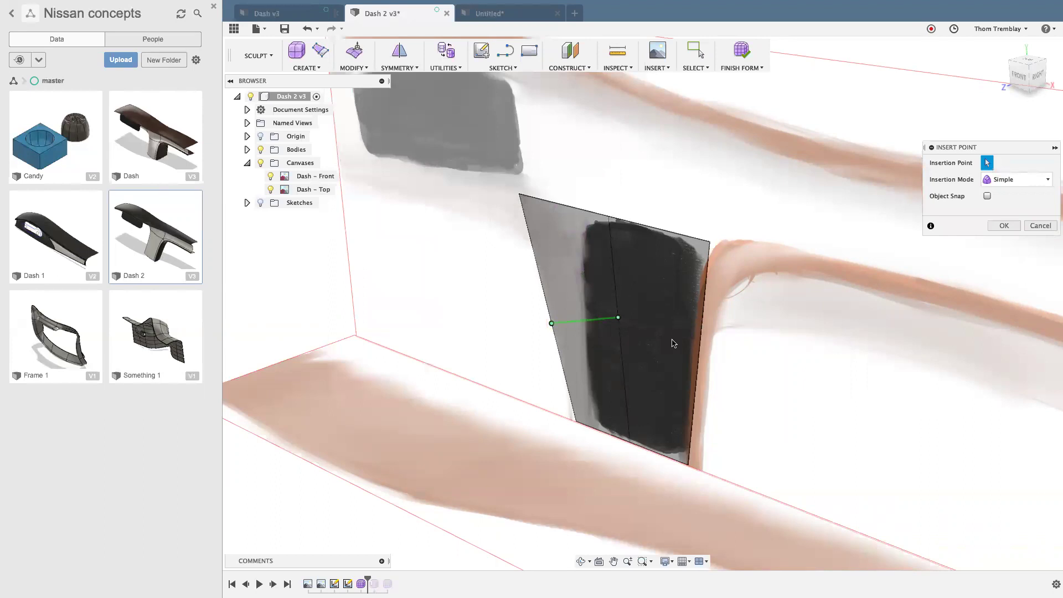
pyautogui.click(699, 352)
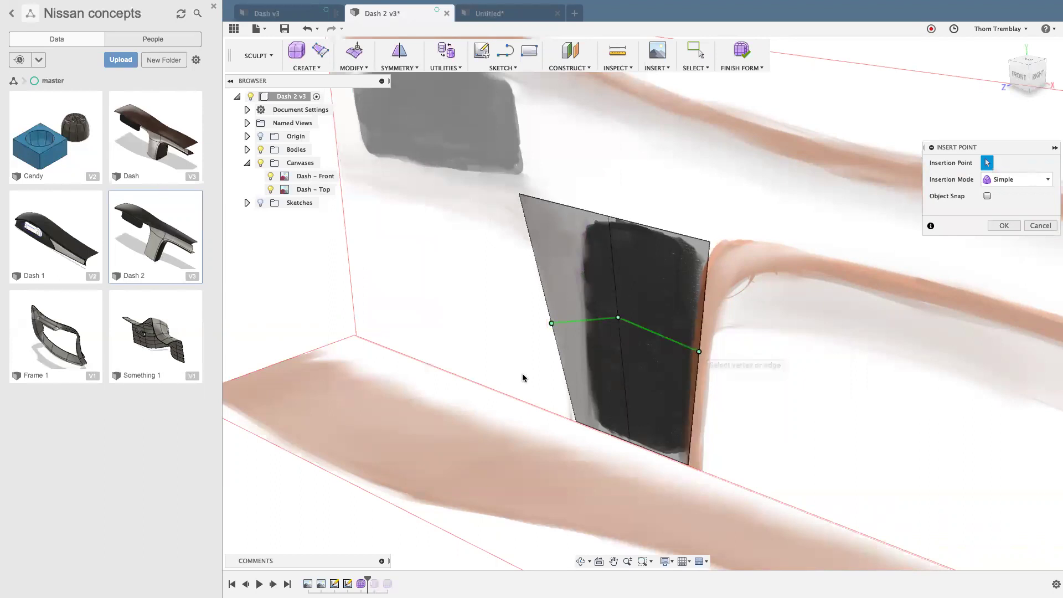
pyautogui.rightClick(444, 297)
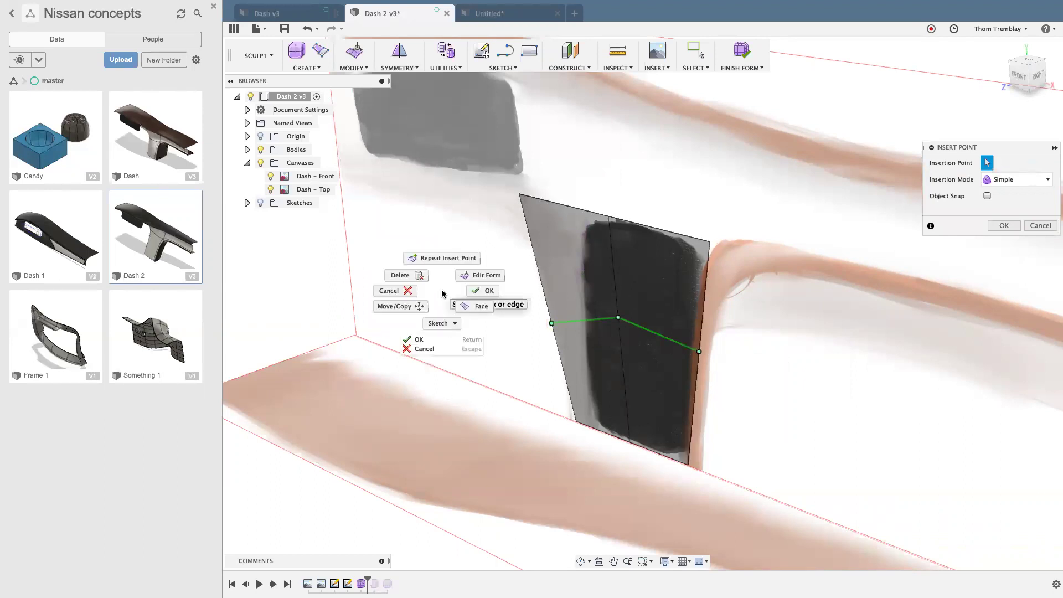
pyautogui.click(490, 296)
pyautogui.moveTo(496, 345)
pyautogui.keyDown('shift'); pyautogui.mouseDown(button='middle')
pyautogui.moveTo(523, 310)
pyautogui.moveTo(501, 356)
pyautogui.mouseUp(button='middle'); pyautogui.keyUp('shift')
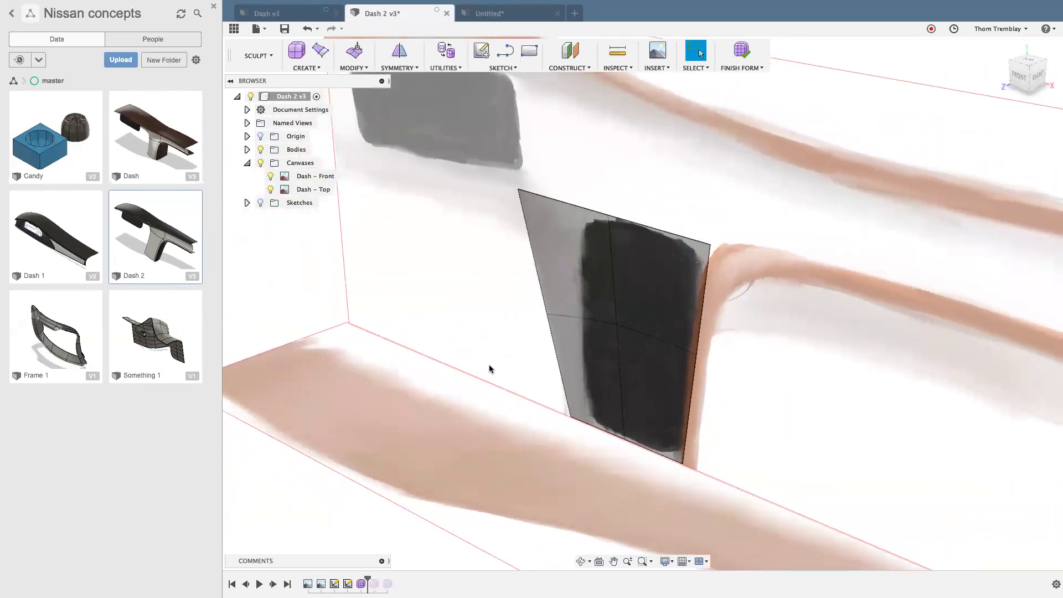
# With Edit Form, select all four console faces and move them about 1.5 in forward of the front canvas.
pyautogui.rightClick(450, 283)
pyautogui.click(479, 275)
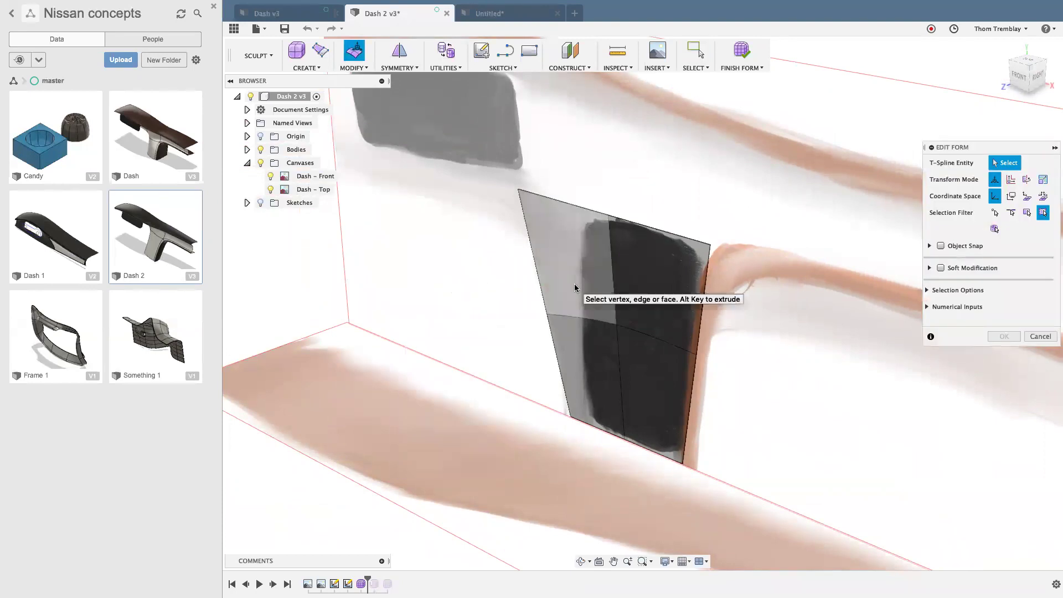
pyautogui.click(580, 286)
pyautogui.doubleClick(594, 368)
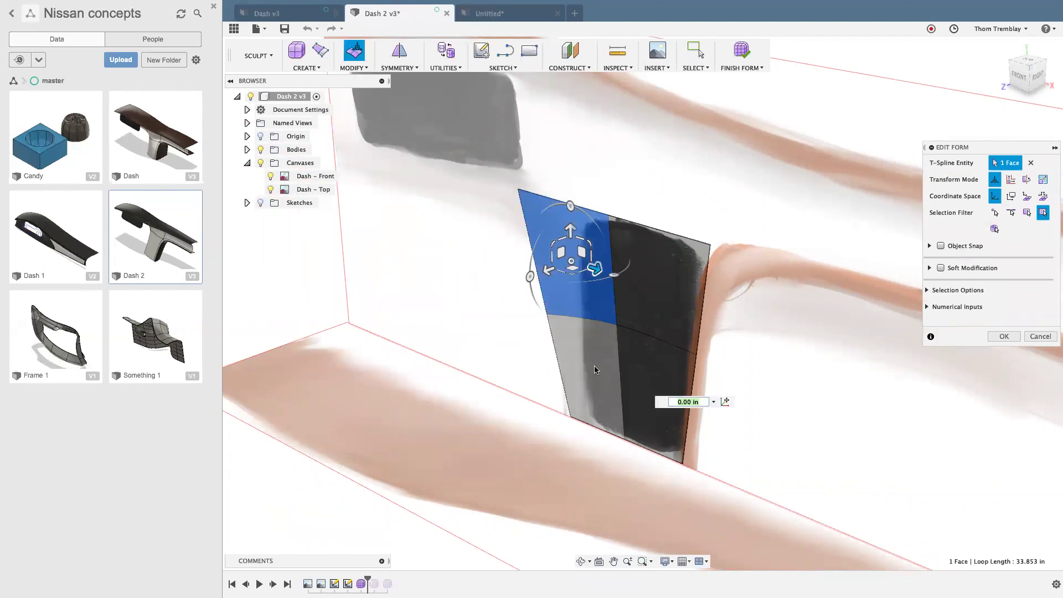
pyautogui.keyDown('shift'); pyautogui.moveTo(486, 330); pyautogui.dragTo(494, 347, button='middle'); pyautogui.keyUp('shift')
pyautogui.moveTo(545, 367); pyautogui.dragTo(523, 371)
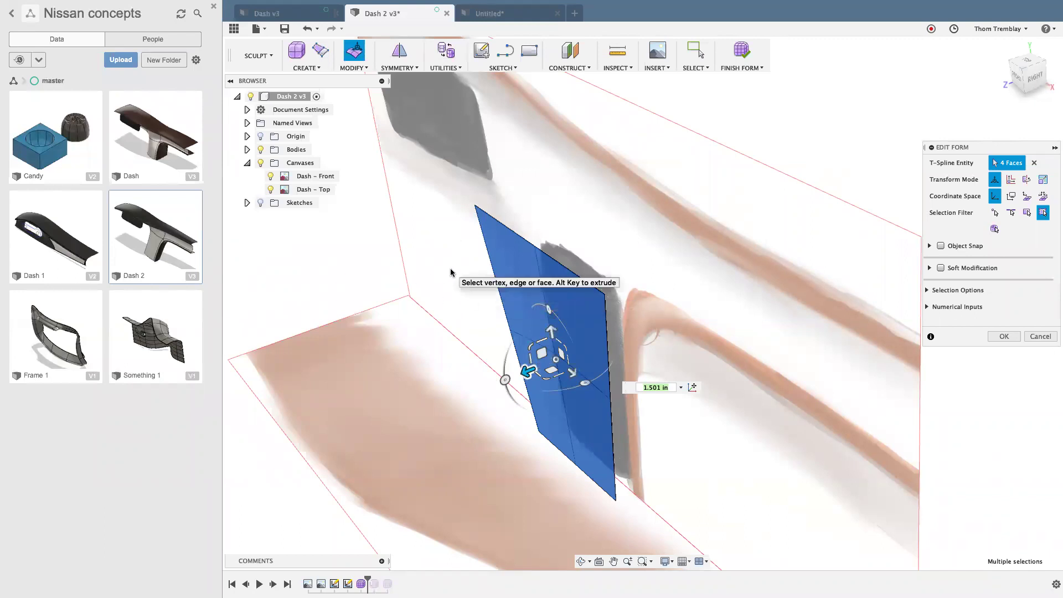
# Select the lengthwise middle edge of the console surface and move it 2.125 in forward, away from the front canvas.
pyautogui.click(450, 293)
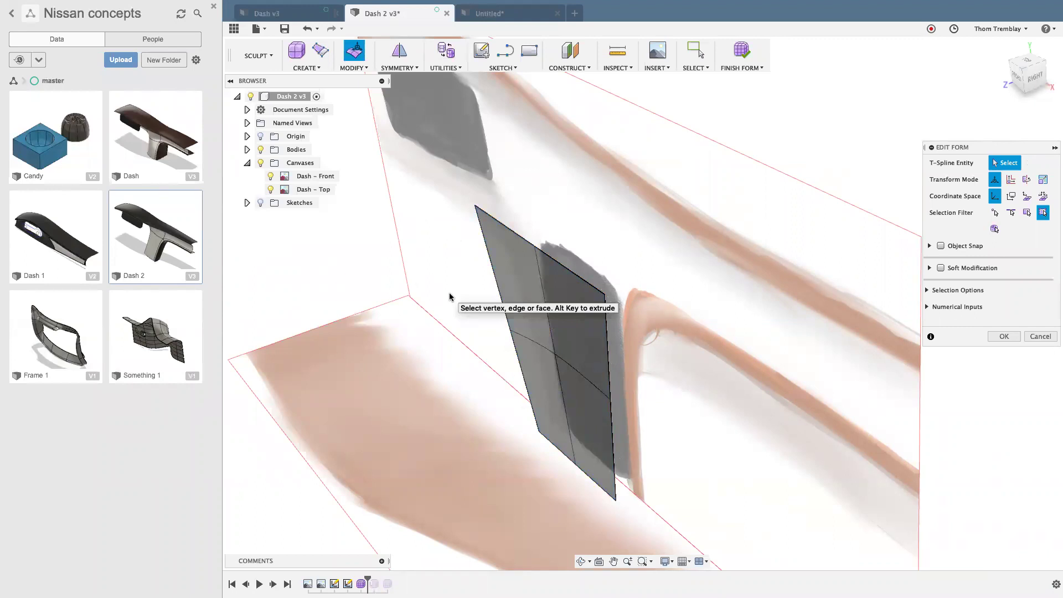
pyautogui.click(563, 407)
pyautogui.click(548, 314)
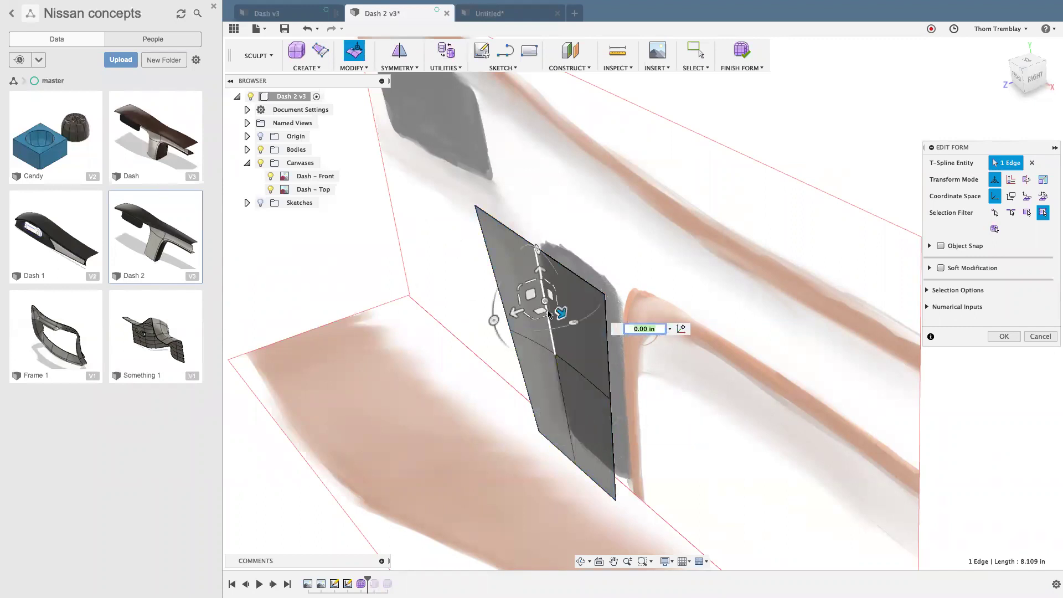
pyautogui.doubleClick(548, 314)
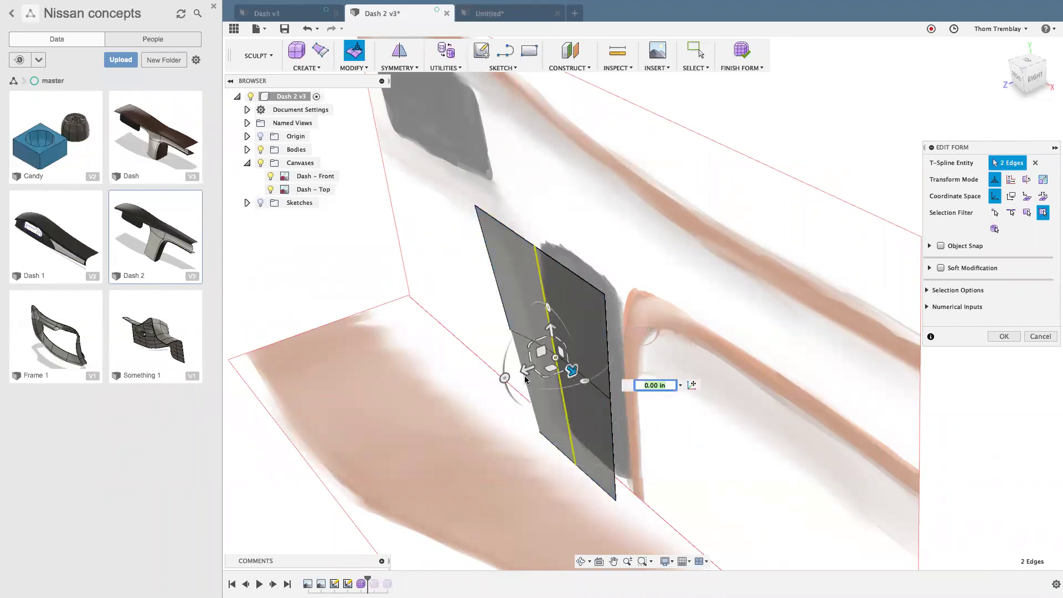
pyautogui.moveTo(526, 372); pyautogui.dragTo(499, 382)
pyautogui.write('2.14 in')
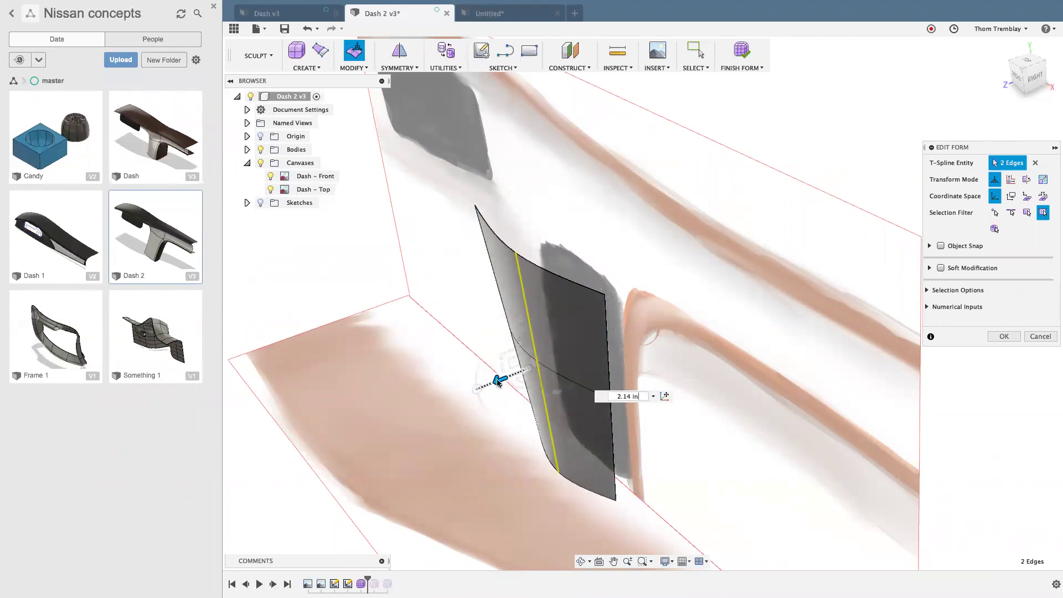
pyautogui.press('Return')
pyautogui.rightClick(481, 449)
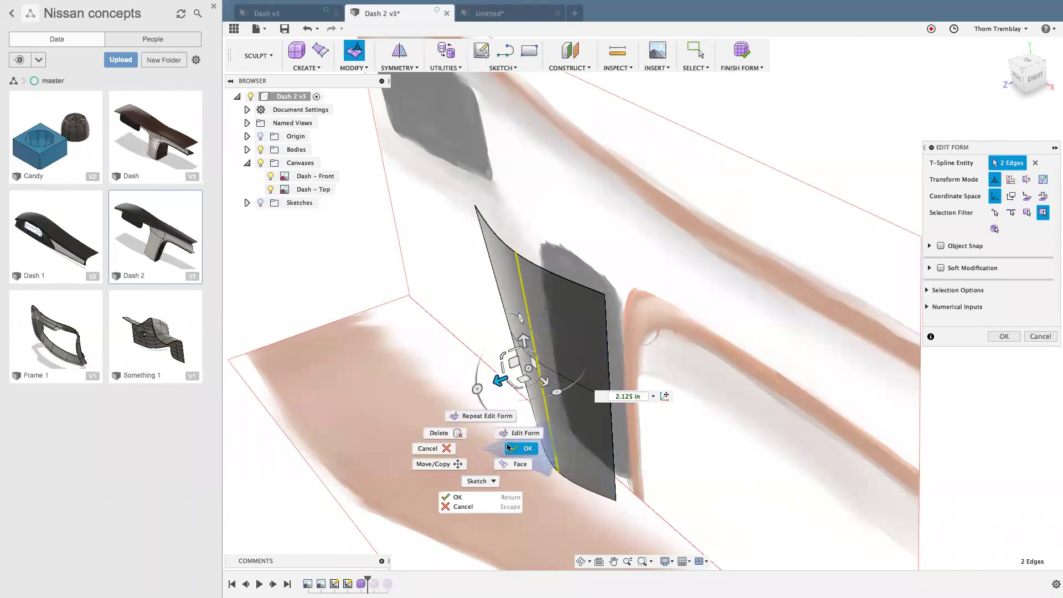
pyautogui.click(478, 447)
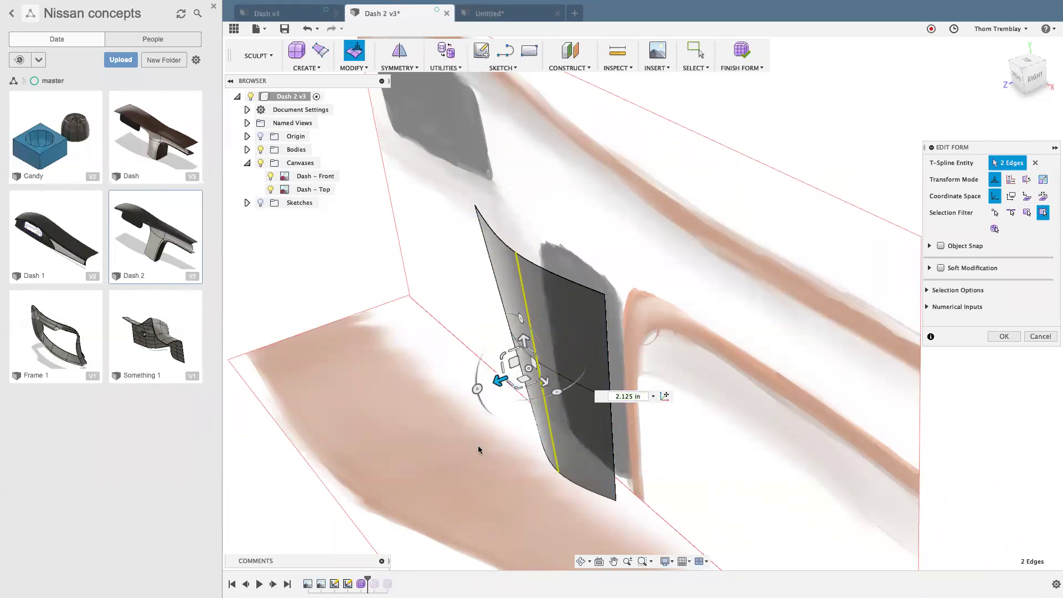
pyautogui.click(477, 446)
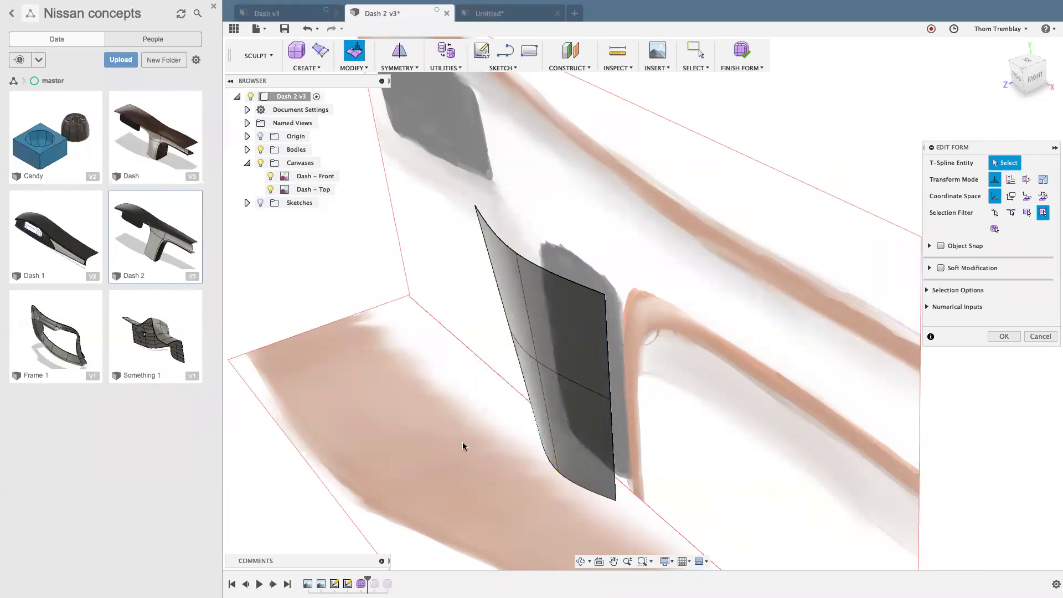
# Extrude the console's two upper boundary edges about 7.98 in upward as a new row of faces.
pyautogui.doubleClick(499, 236)
pyautogui.keyDown('shift'); pyautogui.moveTo(526, 350); pyautogui.dragTo(640, 193, button='middle'); pyautogui.keyUp('shift')
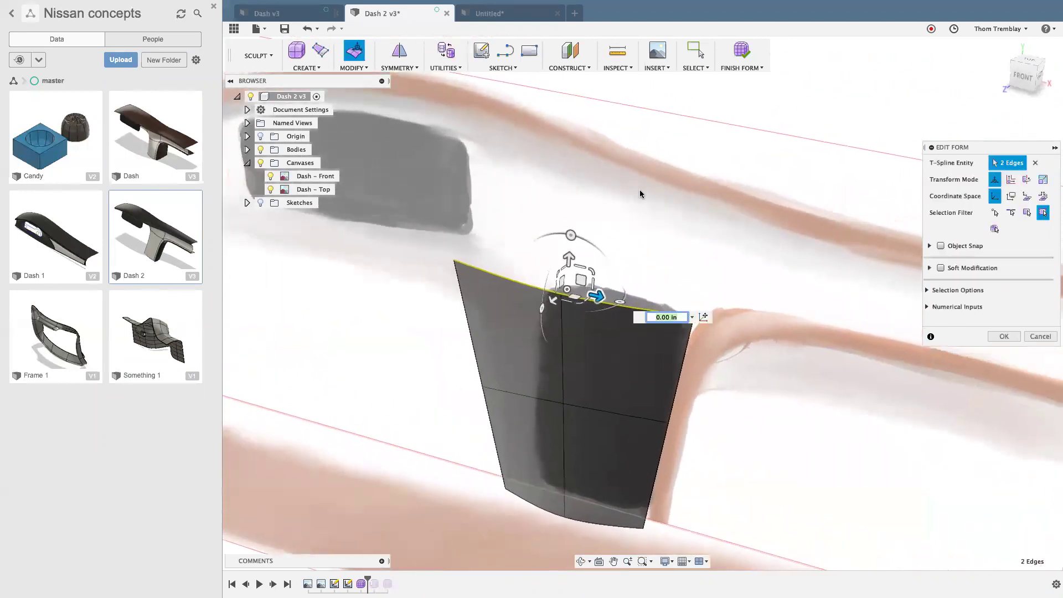
pyautogui.moveTo(574, 253); pyautogui.dragTo(594, 145)
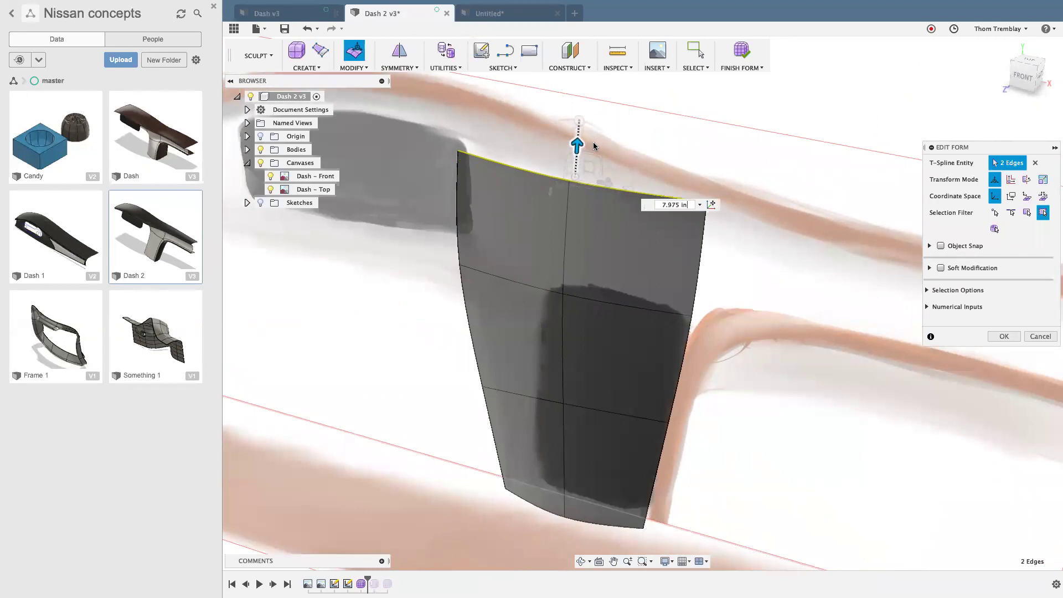
# In the front view, rotate the console's upper edges about -11.7 degrees and raise them about 1.06 in to follow the dash outline.
pyautogui.click(1025, 82)
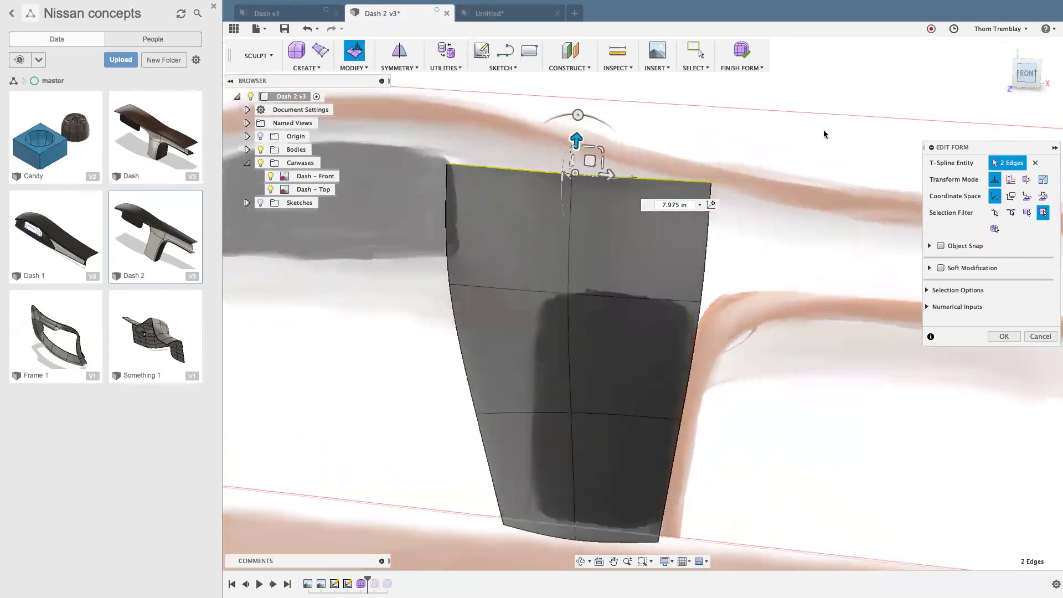
pyautogui.moveTo(576, 117); pyautogui.dragTo(589, 123)
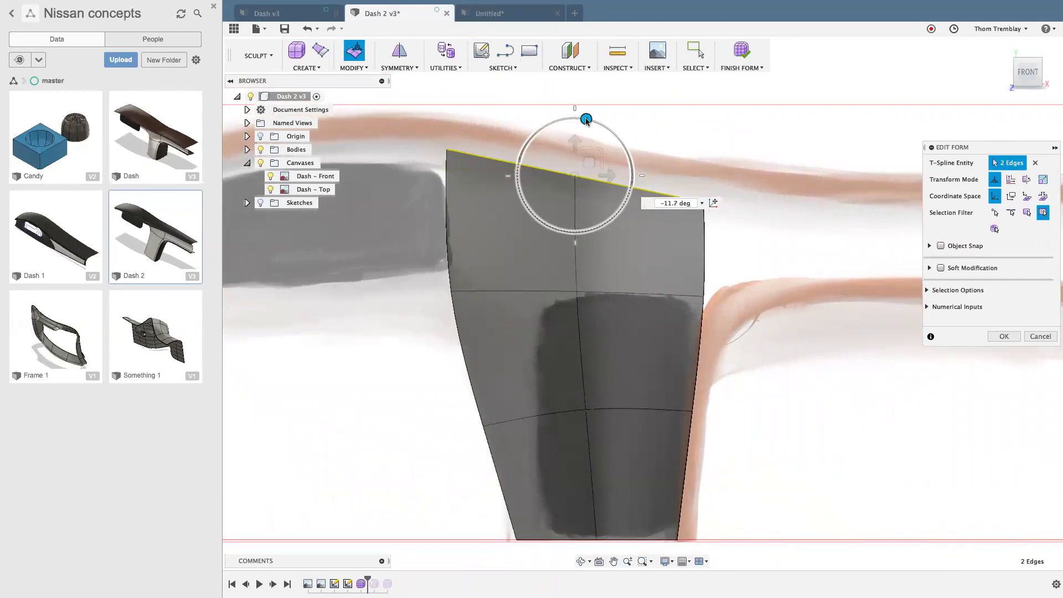
pyautogui.moveTo(586, 121); pyautogui.dragTo(587, 121)
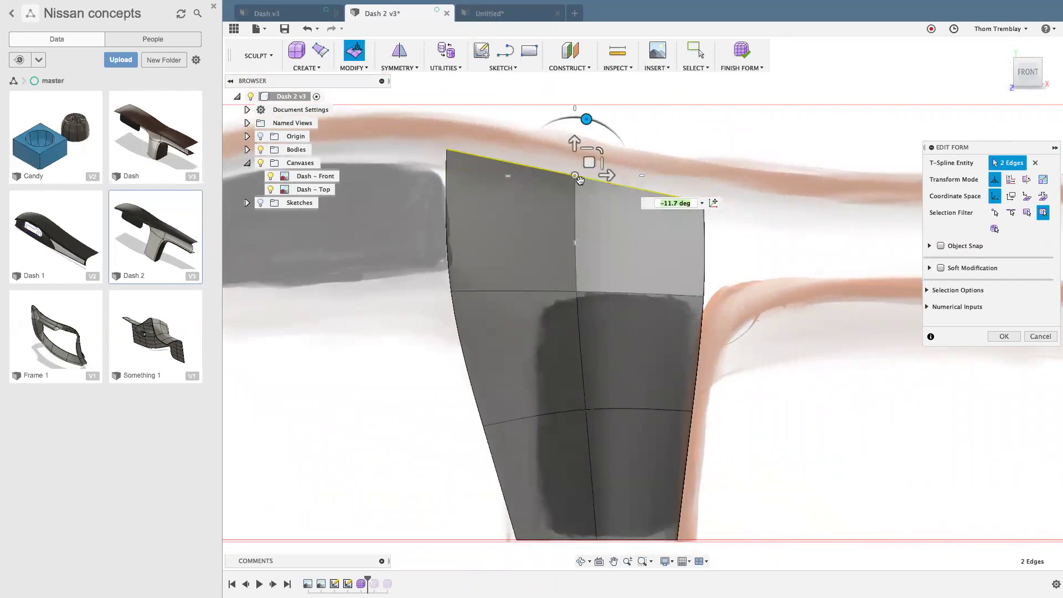
pyautogui.moveTo(588, 165); pyautogui.dragTo(589, 147)
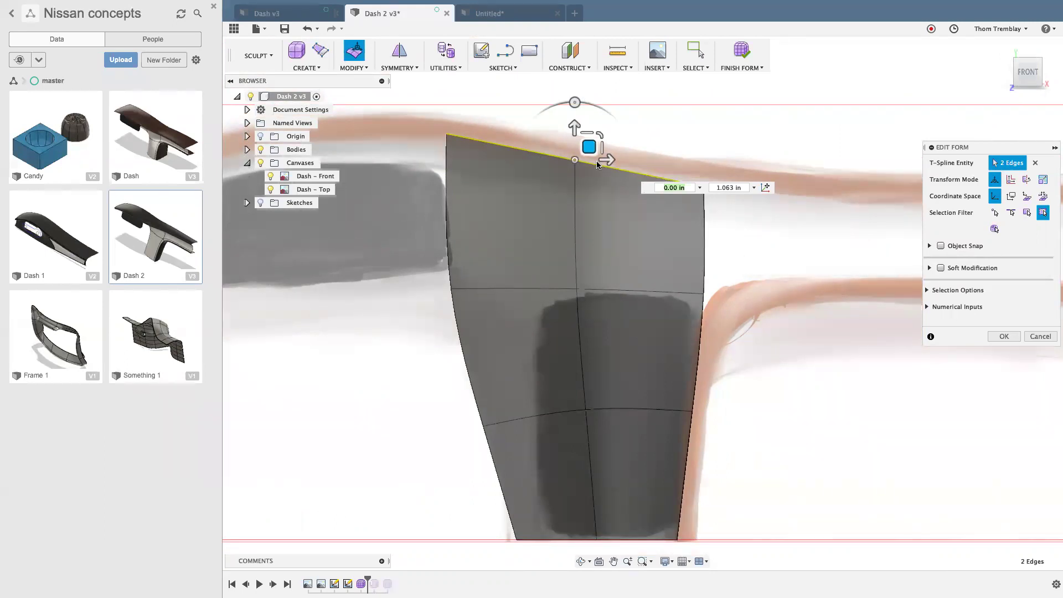
pyautogui.click(495, 116)
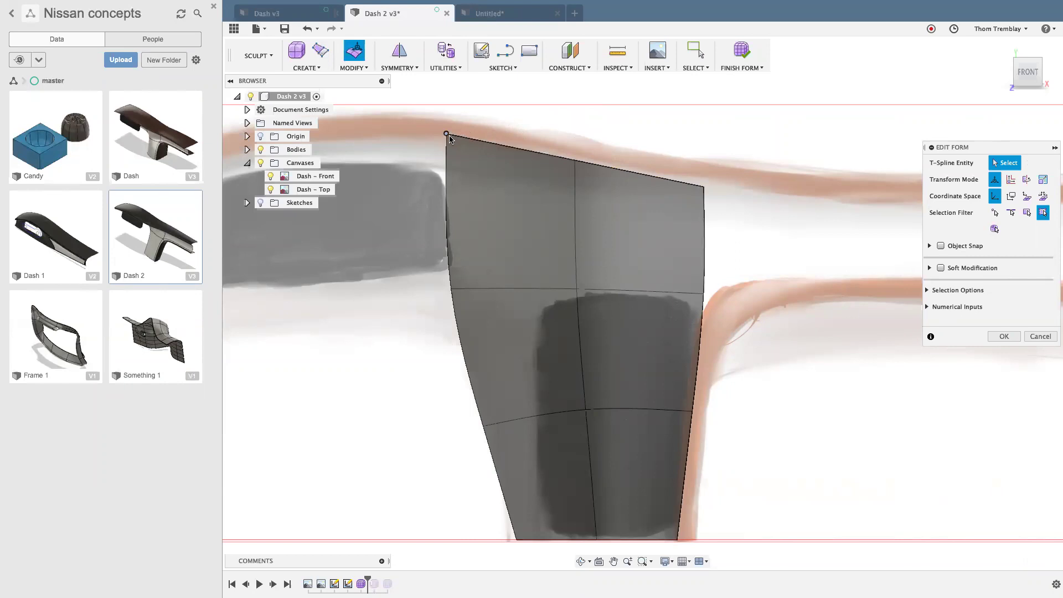
# Lower the console's upper left corner vertex slightly and raise the upper right one to fit the sketched dash line.
pyautogui.click(449, 136)
pyautogui.moveTo(460, 121); pyautogui.dragTo(461, 127)
pyautogui.click(705, 188)
pyautogui.moveTo(717, 172); pyautogui.dragTo(719, 166)
pyautogui.click(789, 249)
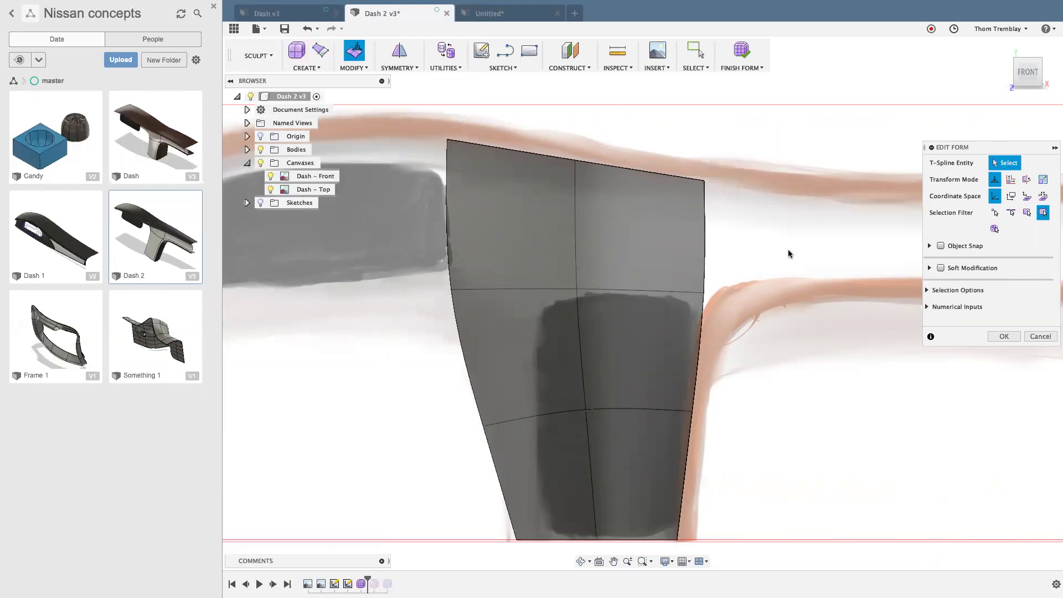
# Extrude the uppermost right side edge of the console in successive segments to the right end of the front canvas.
pyautogui.scroll(-2, 796, 343)
pyautogui.scroll(-2, 812, 366)
pyautogui.moveTo(816, 392); pyautogui.dragTo(705, 397, button='middle')
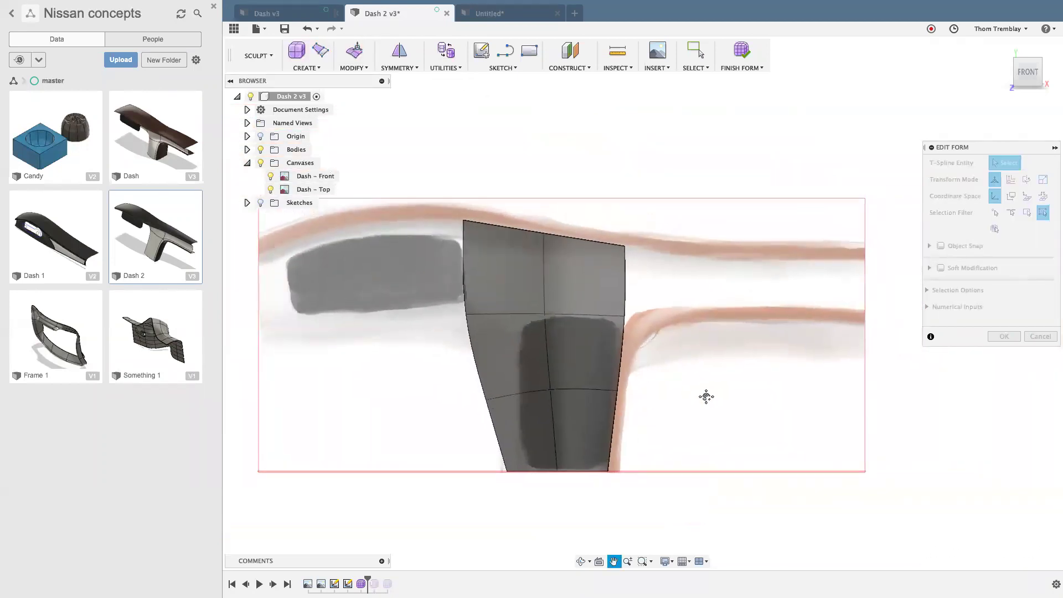
pyautogui.scroll(3, 692, 310)
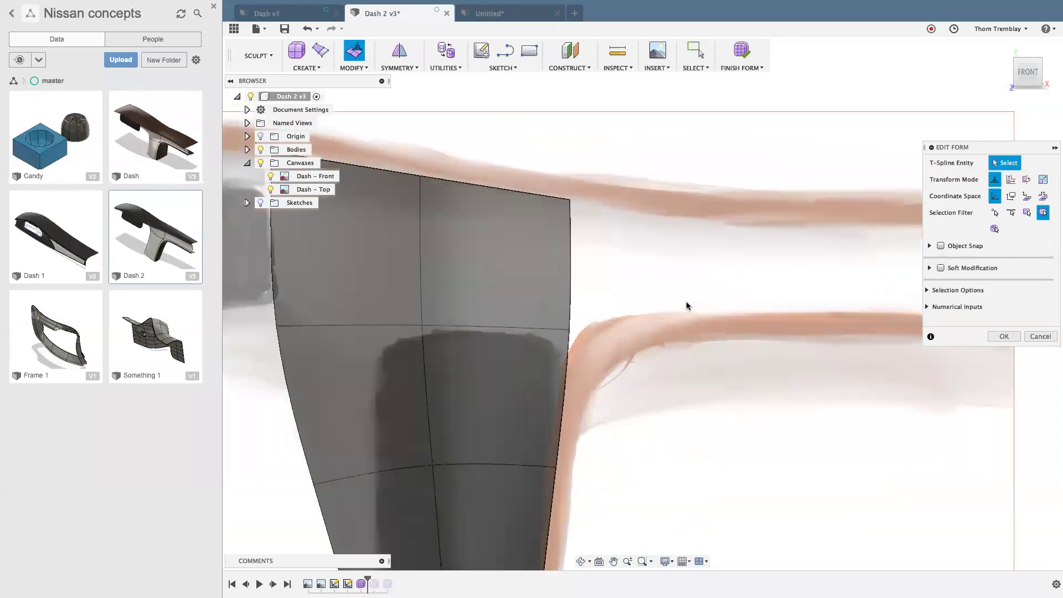
pyautogui.click(570, 273)
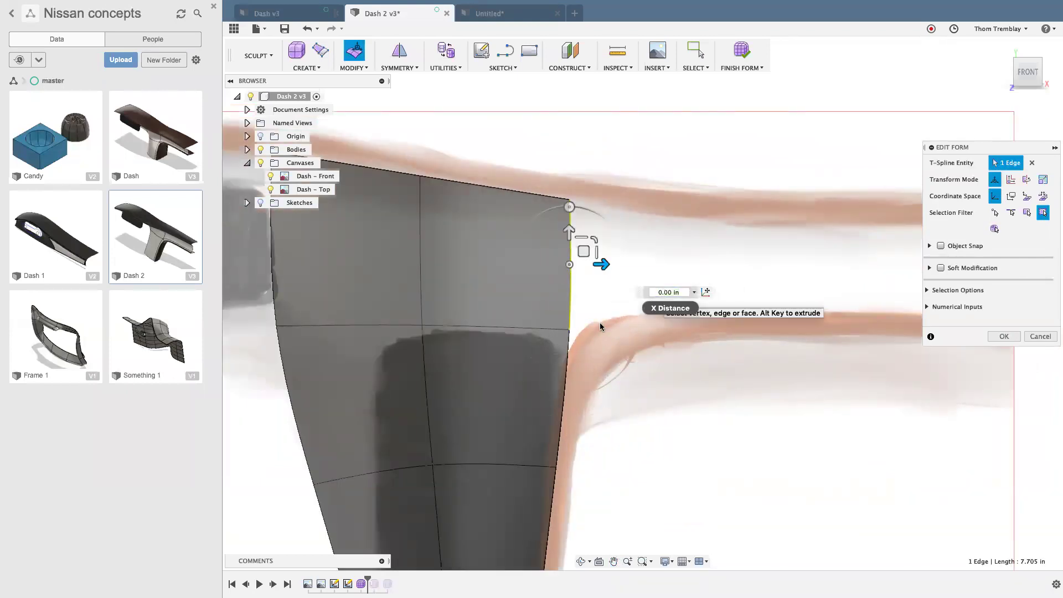
pyautogui.moveTo(604, 265); pyautogui.dragTo(929, 264)
pyautogui.moveTo(802, 460); pyautogui.dragTo(668, 474, button='middle')
pyautogui.moveTo(795, 277); pyautogui.dragTo(921, 278)
# Extrude the uppermost left side edge of the console in successive segments to the left end of the front canvas.
pyautogui.moveTo(667, 468); pyautogui.dragTo(904, 475, button='middle')
pyautogui.moveTo(474, 453); pyautogui.dragTo(586, 437, button='middle')
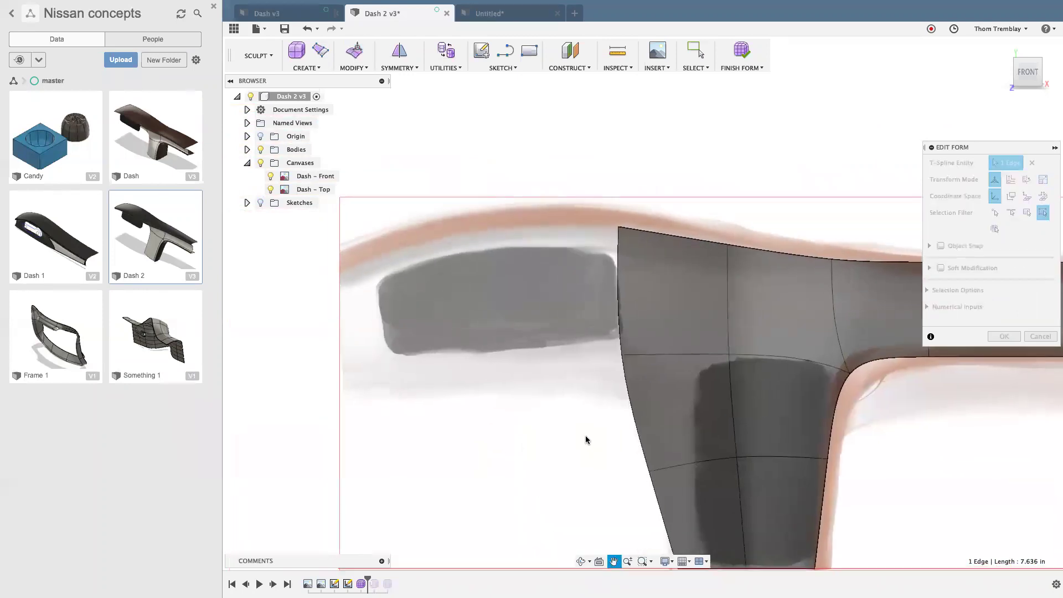
pyautogui.click(612, 312)
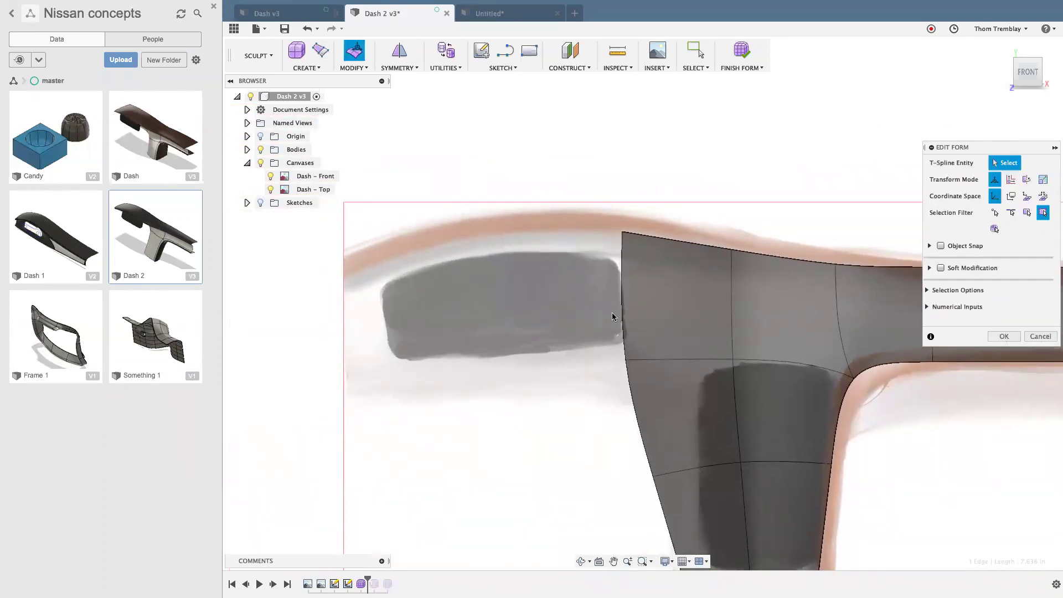
pyautogui.click(622, 308)
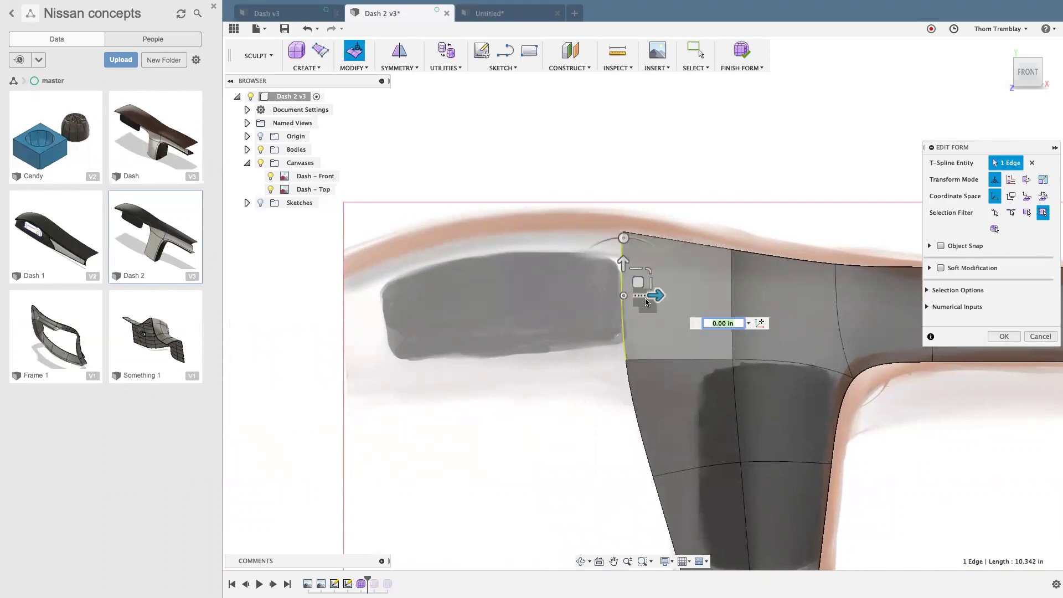
pyautogui.moveTo(656, 296); pyautogui.dragTo(445, 306)
pyautogui.moveTo(439, 460); pyautogui.dragTo(554, 443, button='middle')
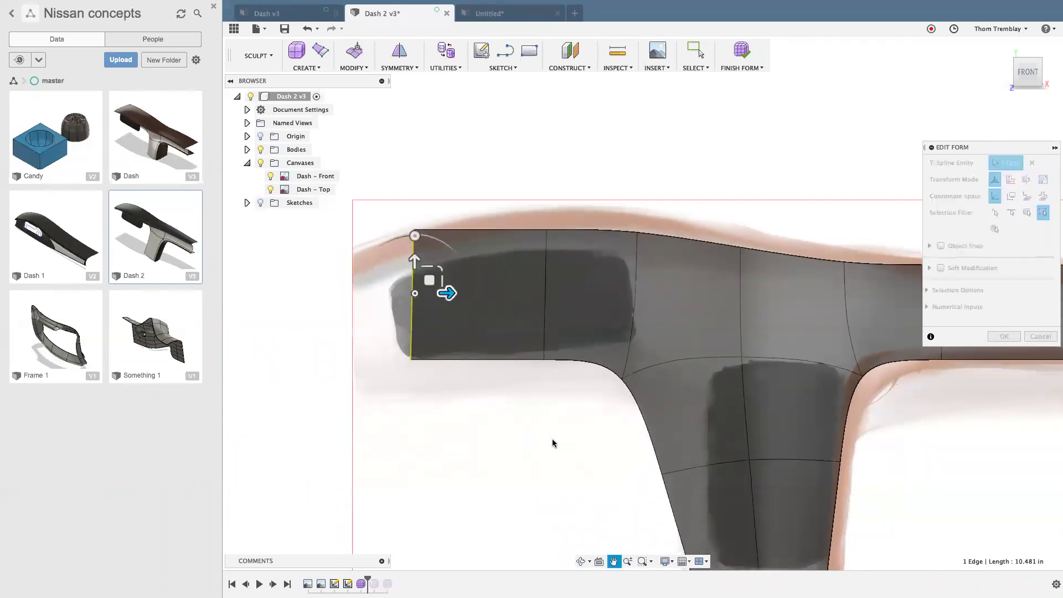
pyautogui.moveTo(558, 285); pyautogui.dragTo(501, 287)
pyautogui.click(515, 446)
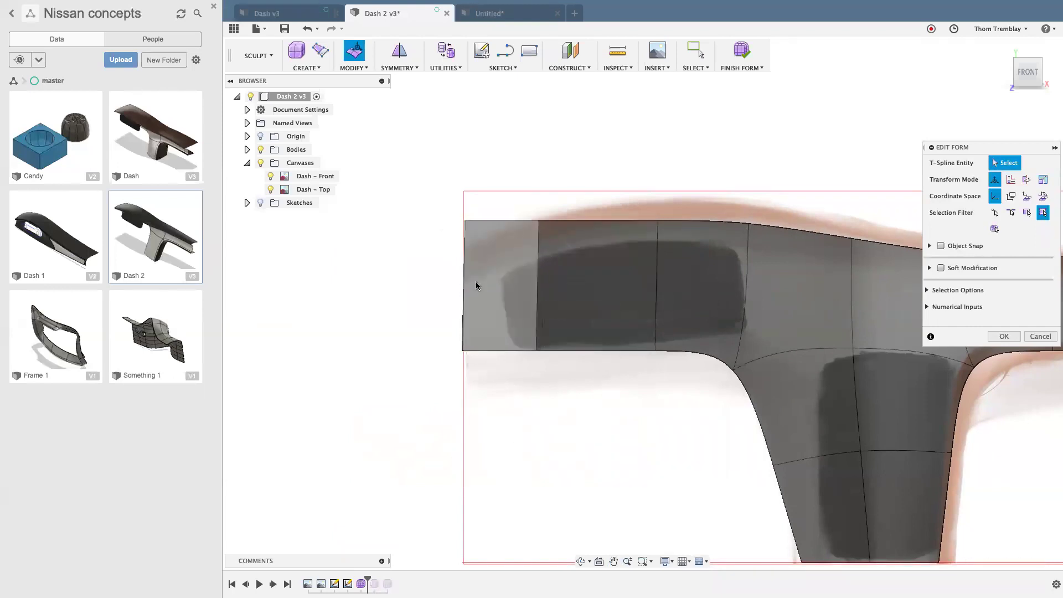
# Lower the upper left end vertex and move its neighbouring vertex down about 1.33 in to follow the dash curve, finishing Edit Form.
pyautogui.click(464, 222)
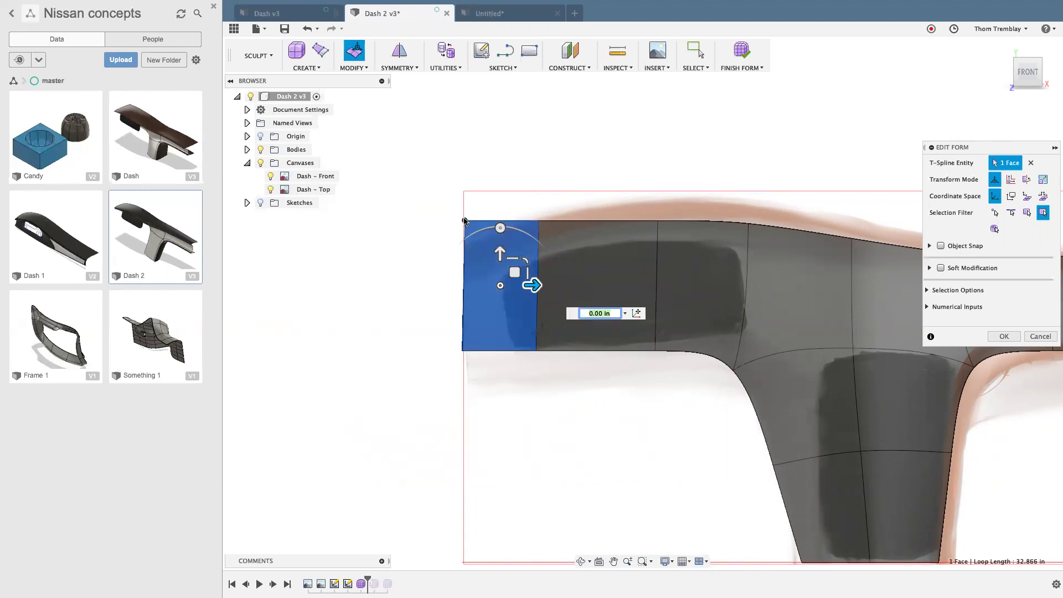
pyautogui.moveTo(464, 185); pyautogui.dragTo(465, 238)
pyautogui.click(539, 228)
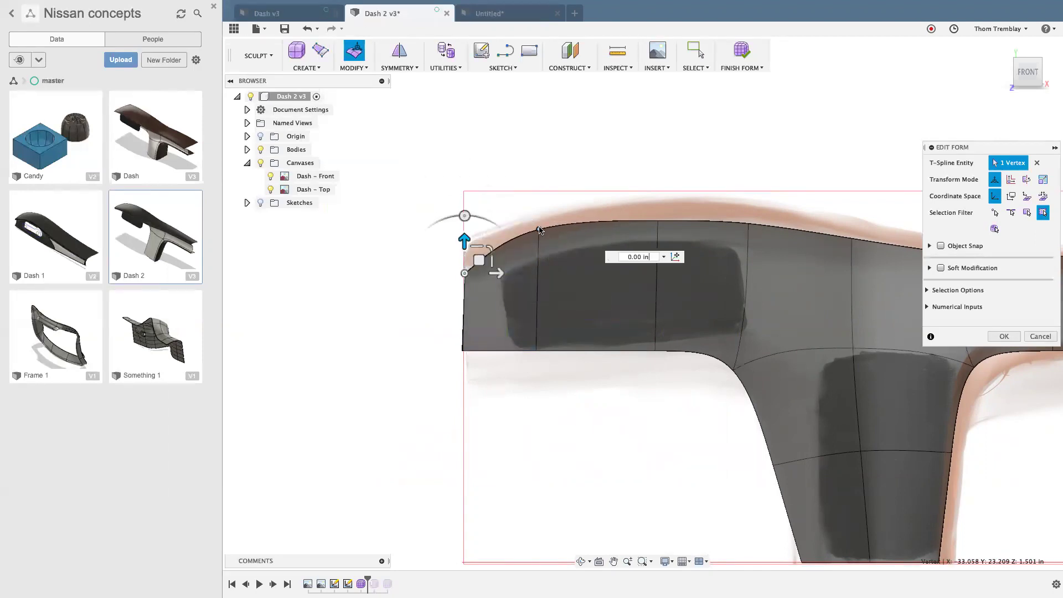
pyautogui.moveTo(539, 196); pyautogui.dragTo(539, 213)
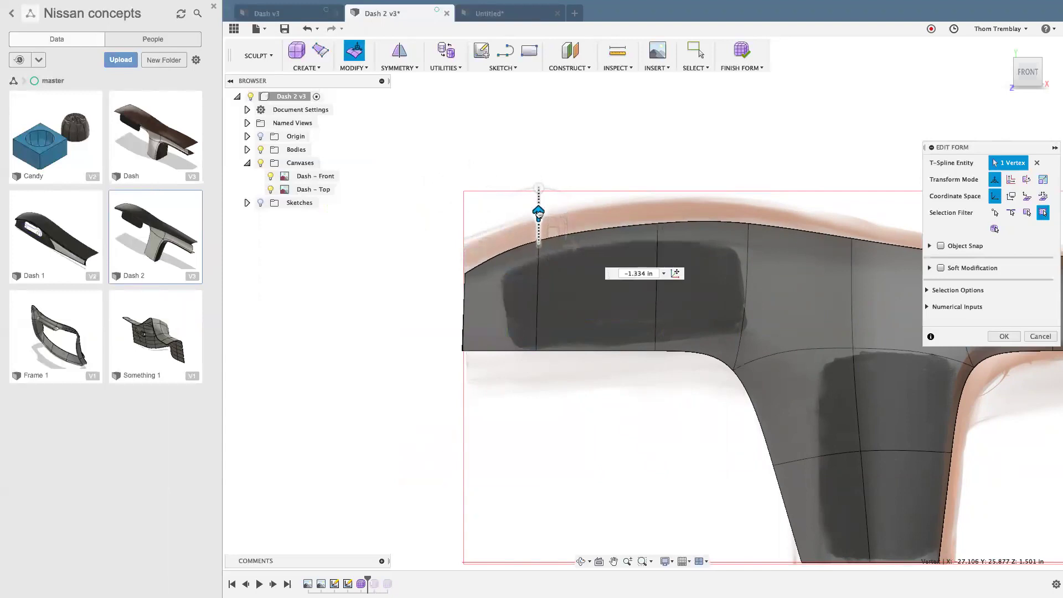
pyautogui.moveTo(780, 321); pyautogui.dragTo(560, 311, button='middle')
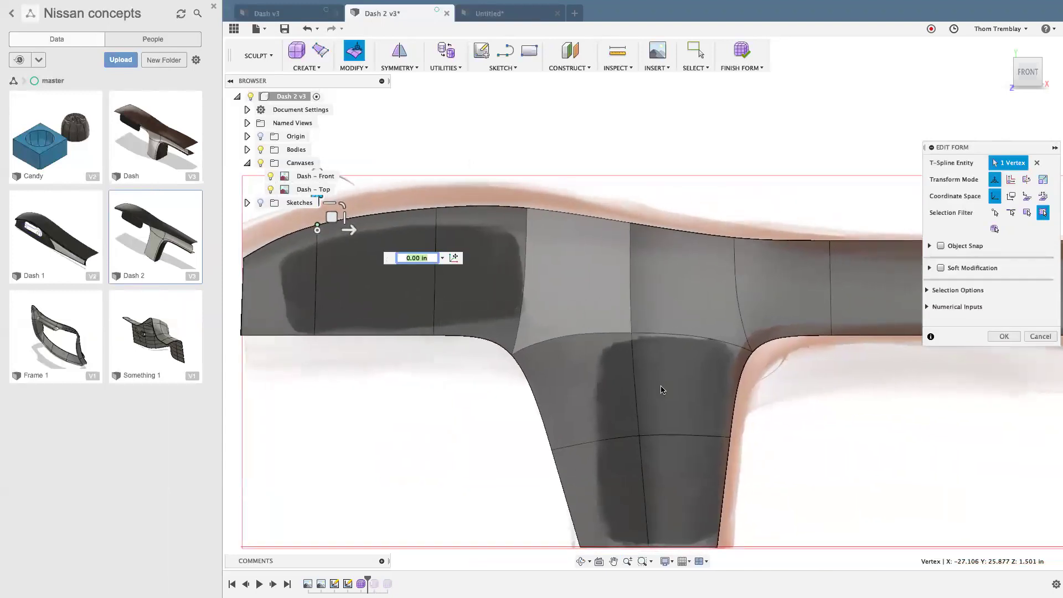
pyautogui.click(816, 487)
pyautogui.scroll(-3, 815, 484)
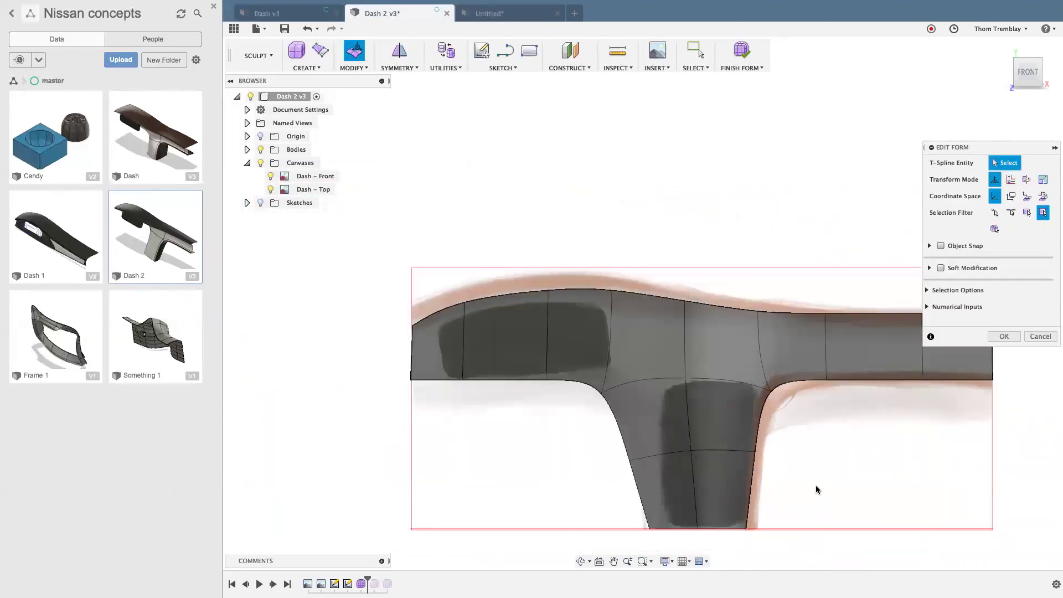
pyautogui.moveTo(815, 477); pyautogui.dragTo(721, 458, button='middle')
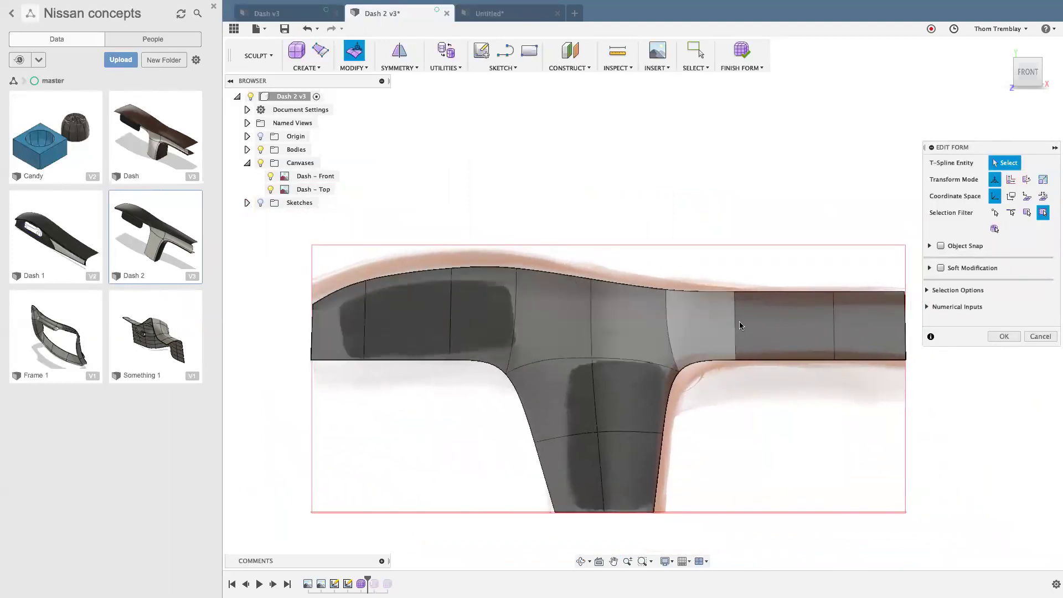
pyautogui.rightClick(801, 413)
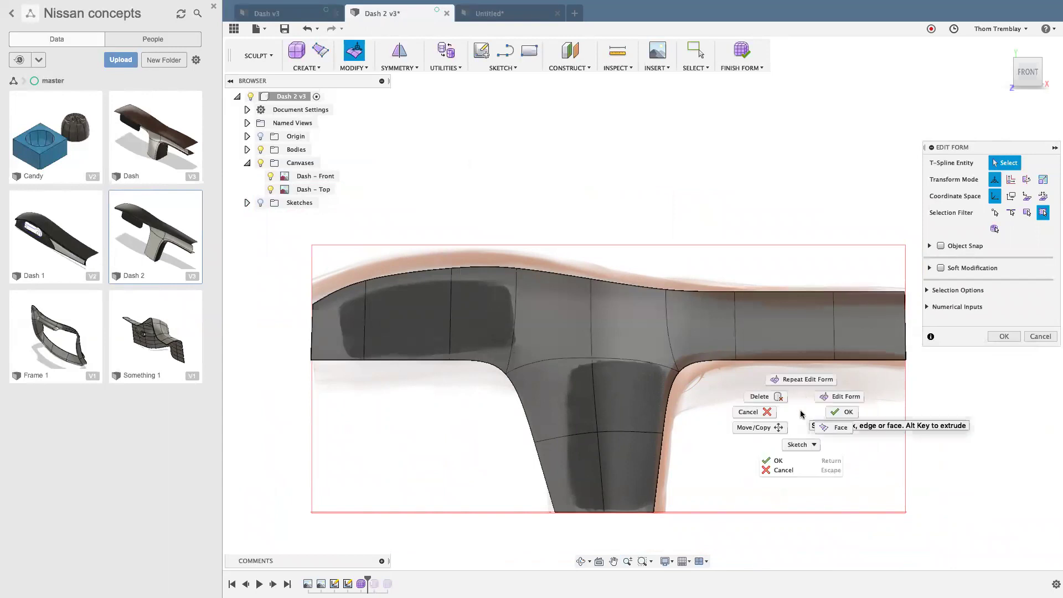
pyautogui.click(844, 412)
# Insert an edge along the full length of the dash below its upper boundary, at location 0.50 in Simple mode, single side.
pyautogui.click(358, 68)
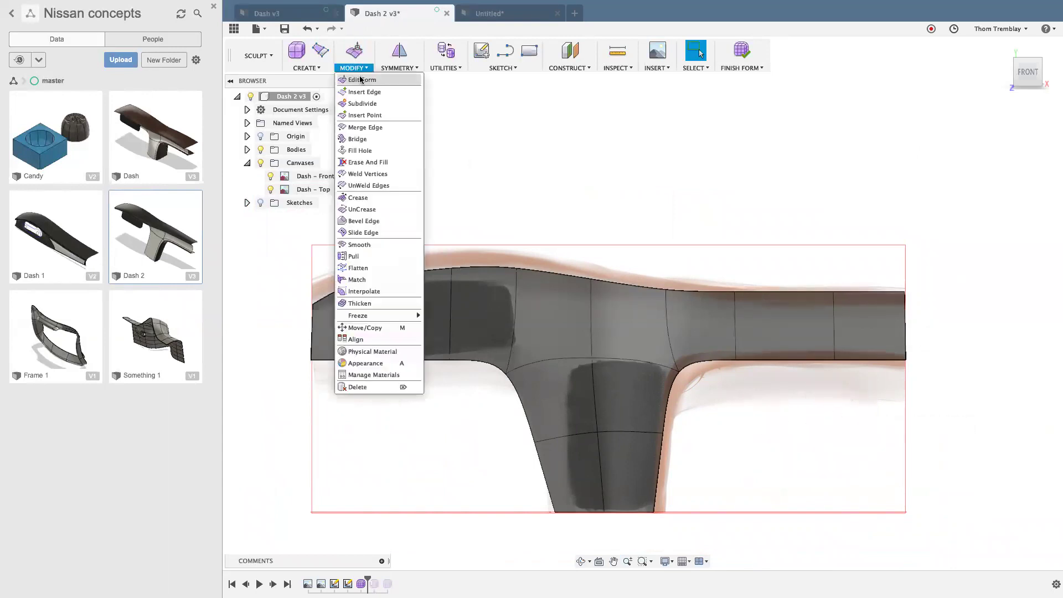
pyautogui.click(365, 90)
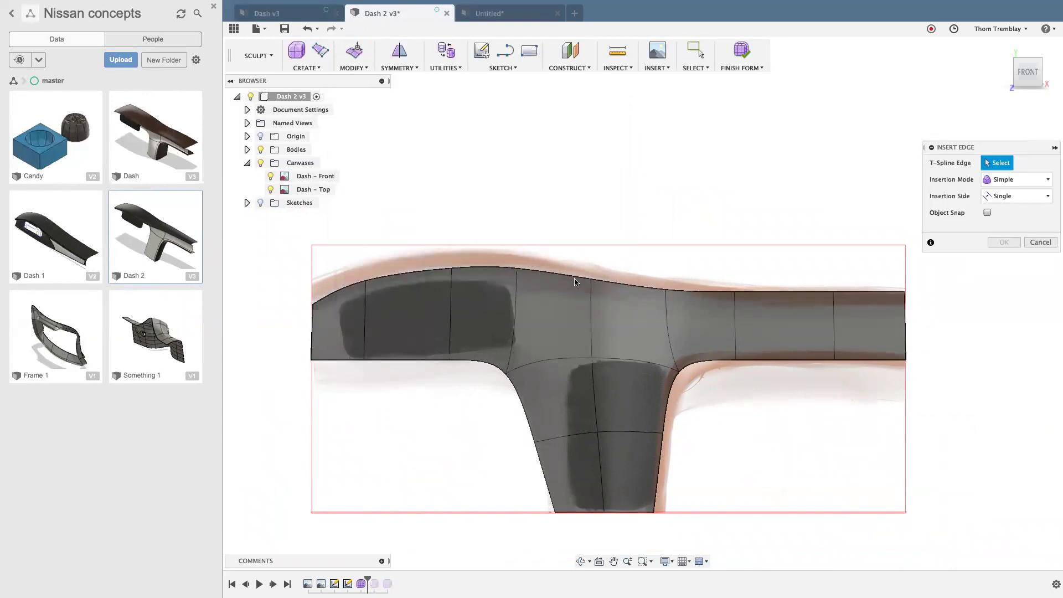
pyautogui.doubleClick(574, 278)
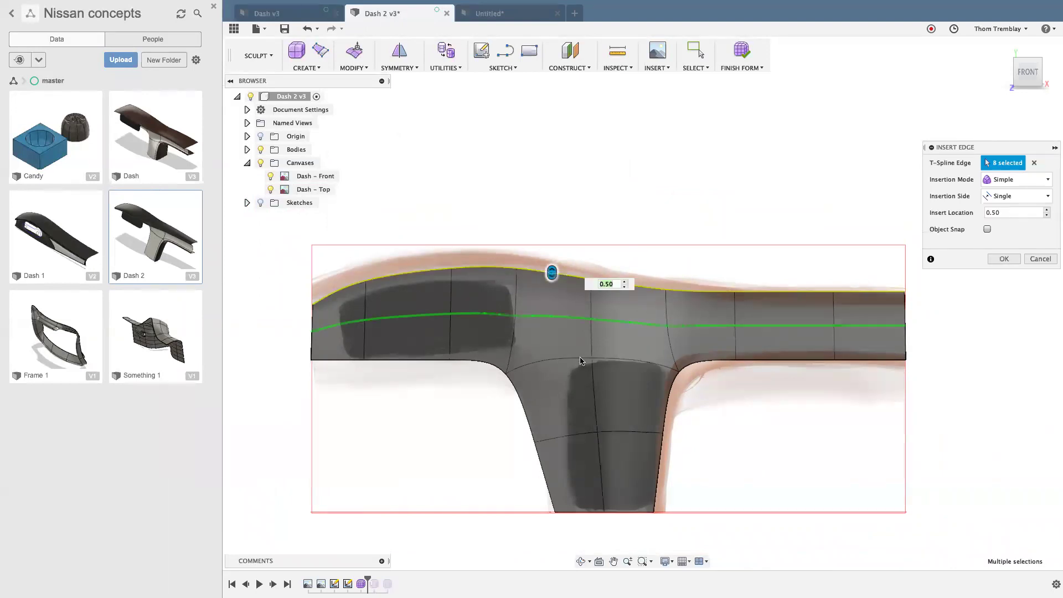
pyautogui.moveTo(552, 282); pyautogui.dragTo(570, 332)
pyautogui.rightClick(570, 331)
pyautogui.click(604, 331)
# With Edit Form, move the inserted lengthwise edge loop about 2.77 in back toward the front canvas.
pyautogui.keyDown('shift'); pyautogui.moveTo(616, 341); pyautogui.dragTo(491, 334, button='middle'); pyautogui.keyUp('shift')
pyautogui.rightClick(490, 327)
pyautogui.click(530, 312)
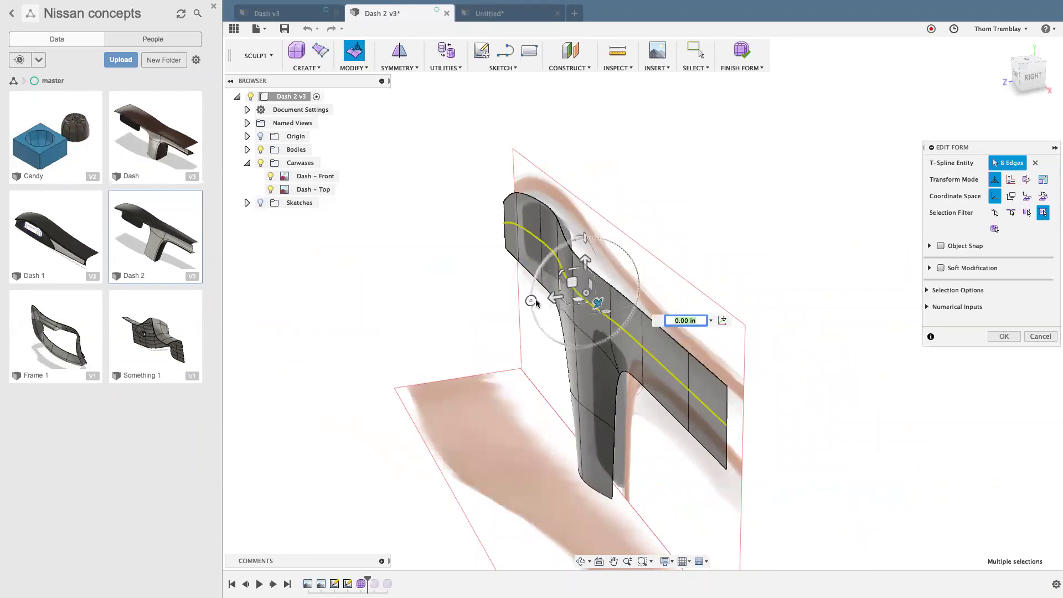
pyautogui.moveTo(554, 299); pyautogui.dragTo(577, 303)
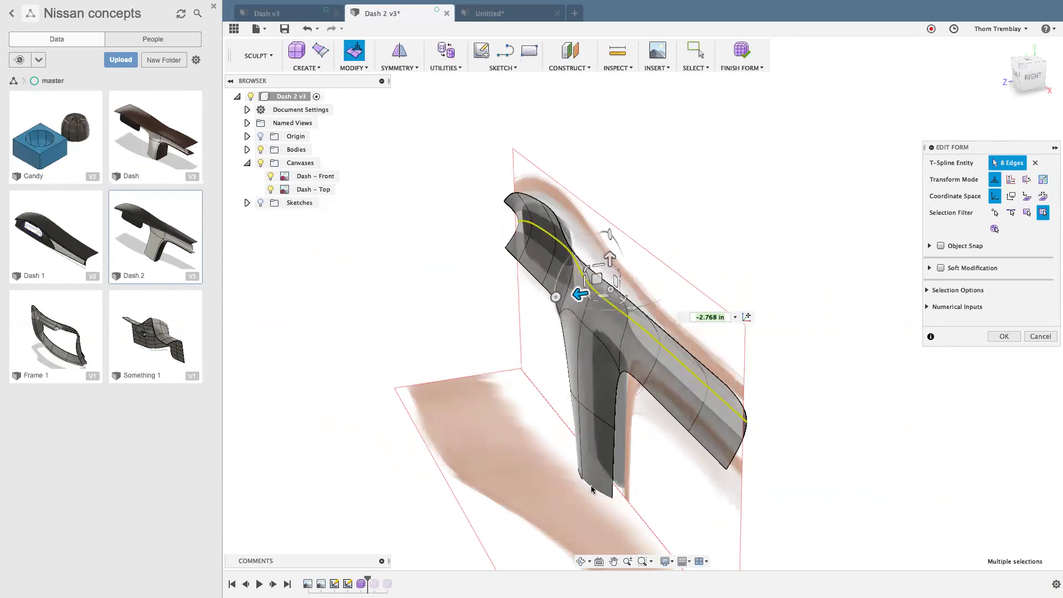
# Finish the Edit Form change to the lengthwise edge loop and clear the edge selection.
pyautogui.keyDown('shift'); pyautogui.moveTo(460, 358); pyautogui.dragTo(556, 405, button='middle'); pyautogui.keyUp('shift')
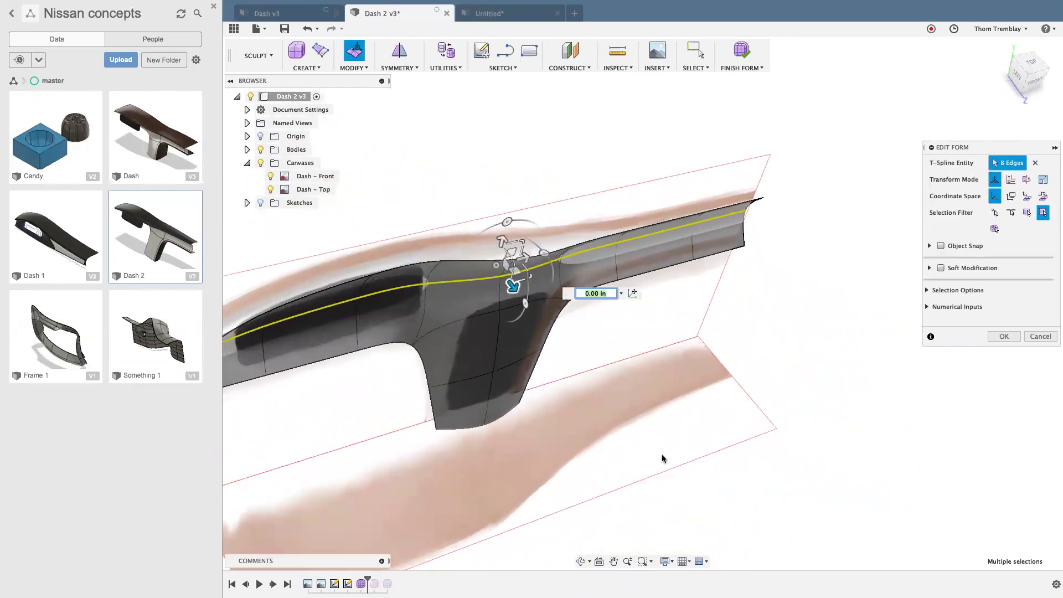
pyautogui.moveTo(645, 441); pyautogui.dragTo(738, 397, button='middle')
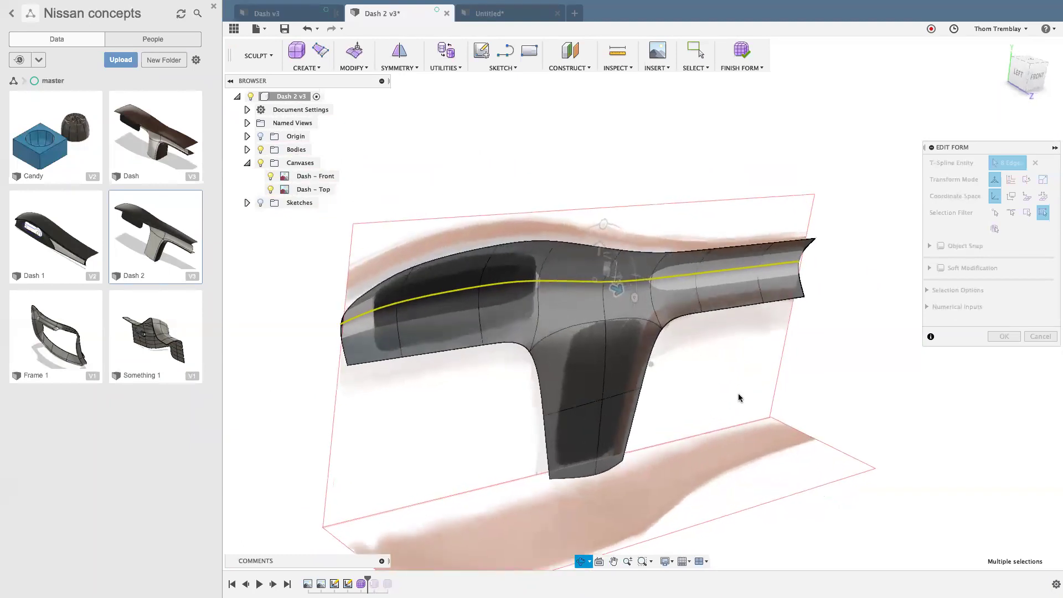
pyautogui.rightClick(663, 463)
pyautogui.click(686, 468)
pyautogui.rightClick(629, 475)
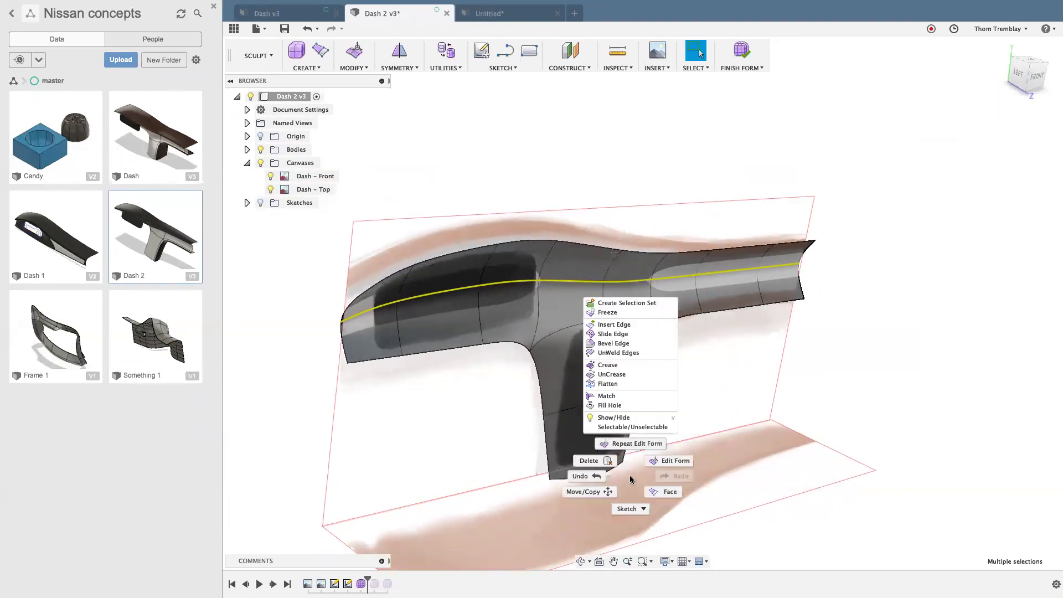
pyautogui.click(642, 474)
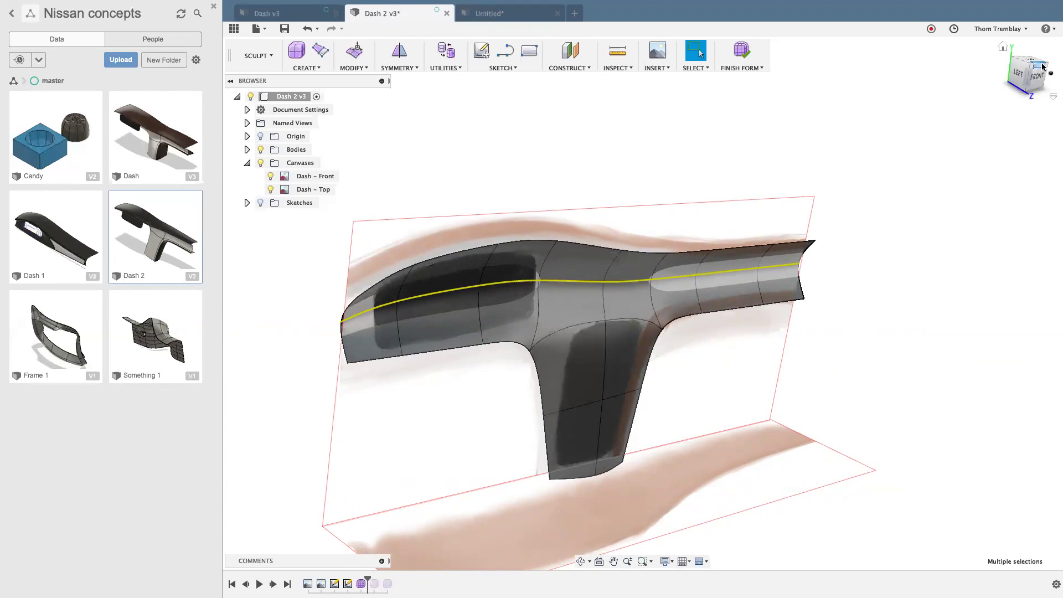
pyautogui.click(394, 453)
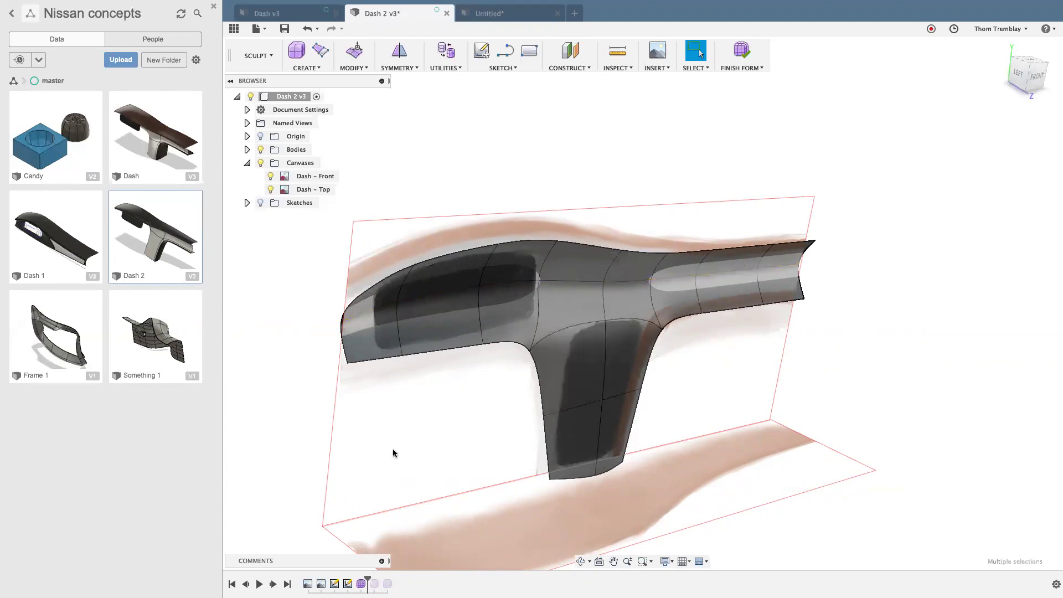
# Draw a center-type T-spline plane, 12 in long and 6 in wide, on the front canvas below the dash's left portion.
pyautogui.click(359, 70)
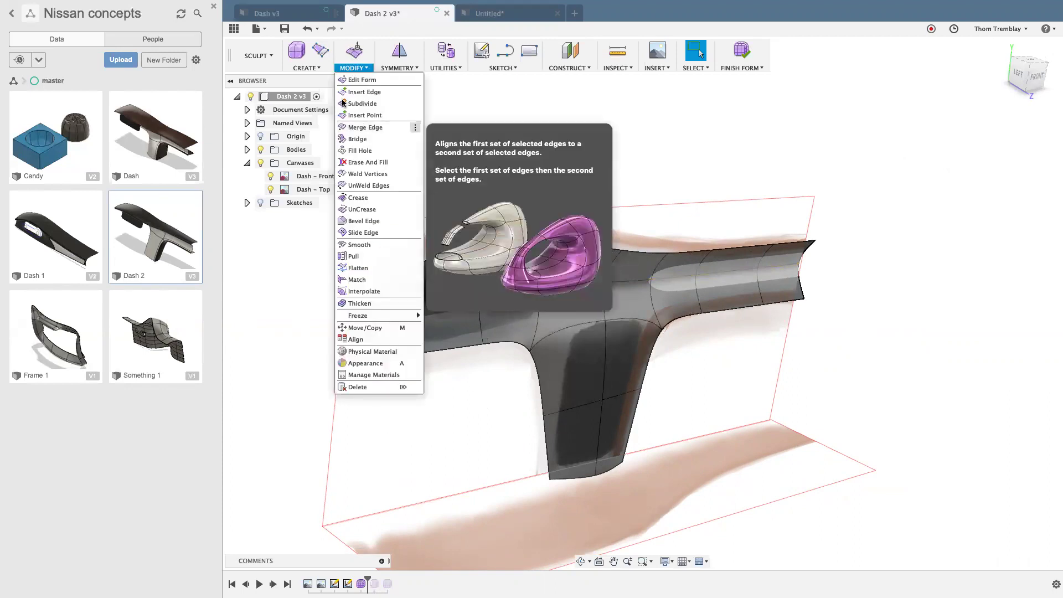
pyautogui.click(306, 68)
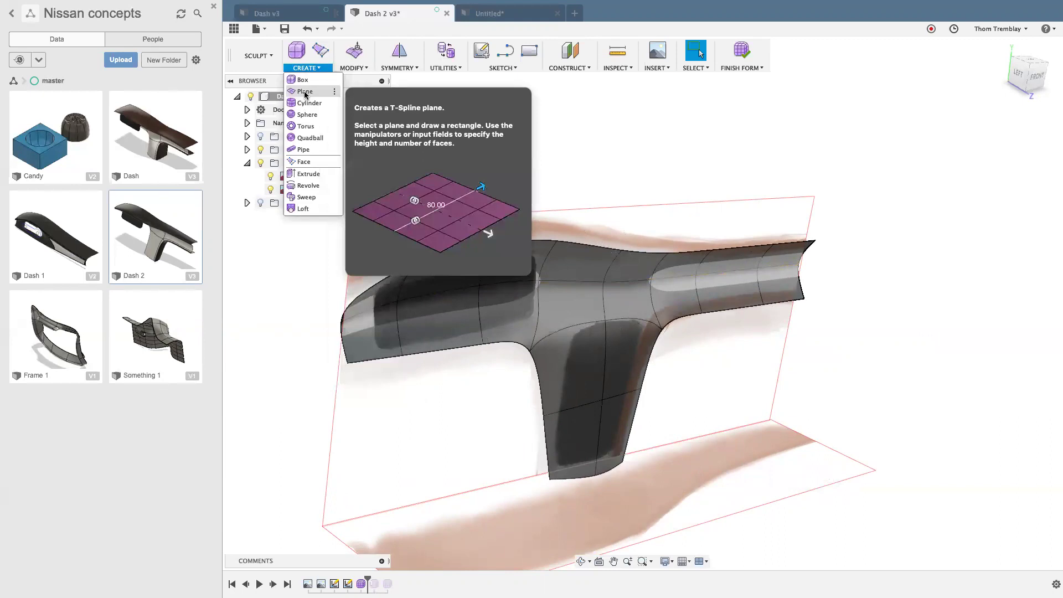
pyautogui.click(305, 92)
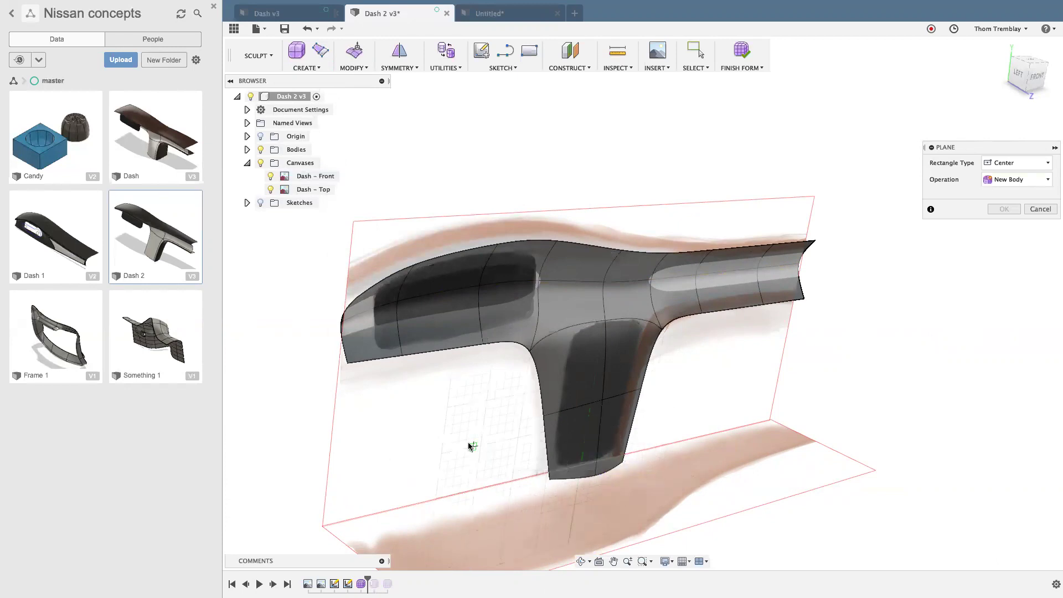
pyautogui.click(406, 405)
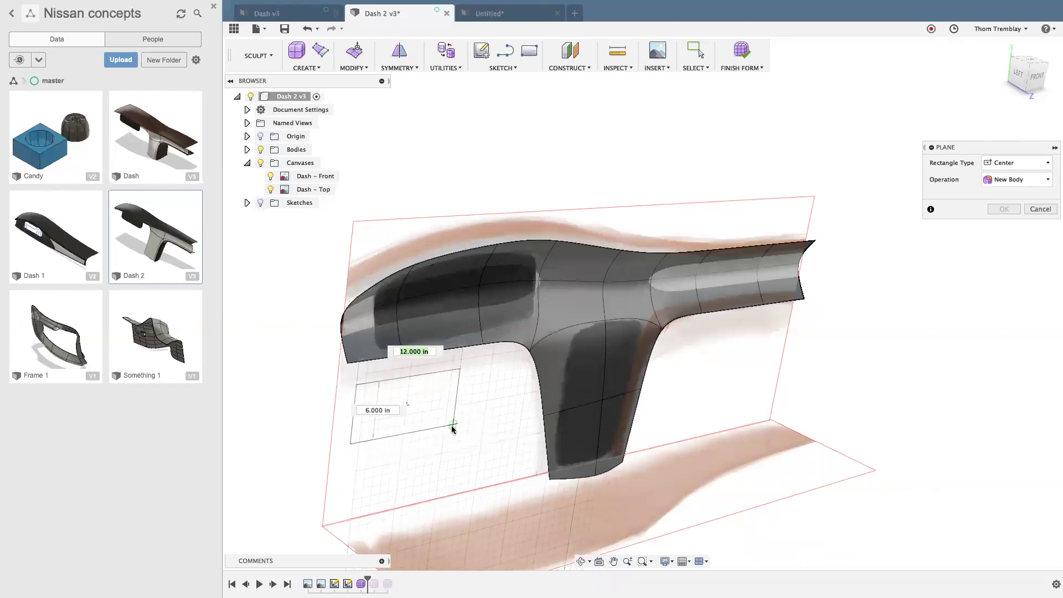
pyautogui.click(453, 428)
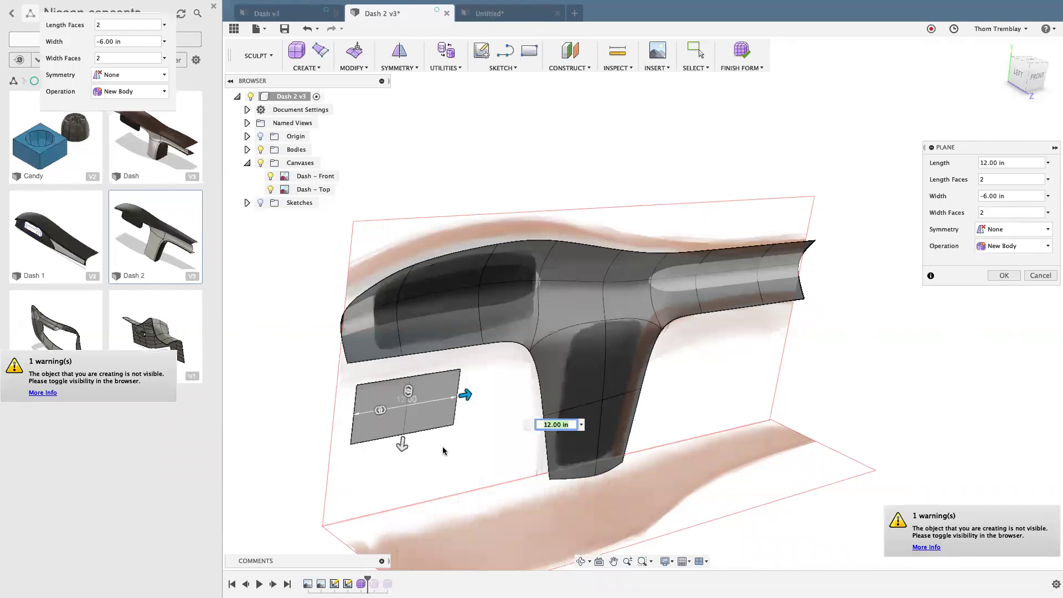
# Set the new plane to three length faces and create it as a new body.
pyautogui.scroll(1, 352, 444)
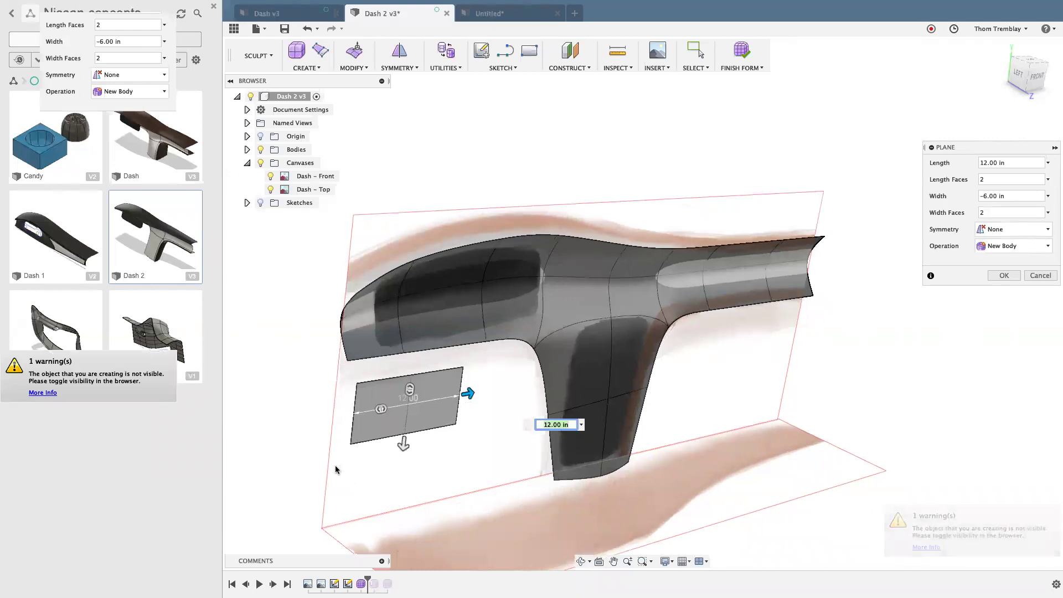
pyautogui.scroll(3, 316, 462)
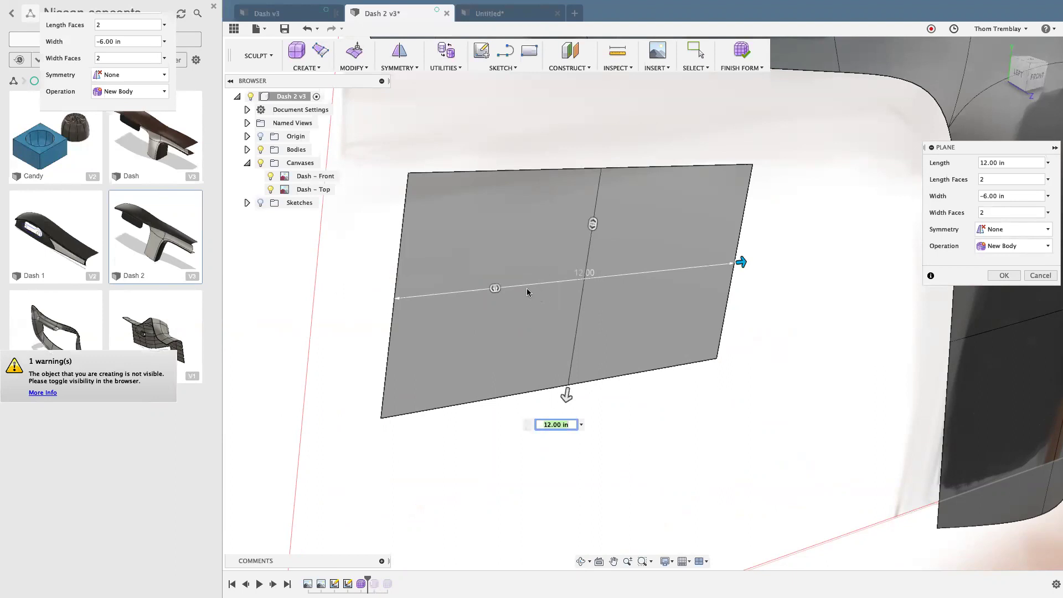
pyautogui.click(497, 290)
pyautogui.moveTo(508, 294); pyautogui.dragTo(522, 293)
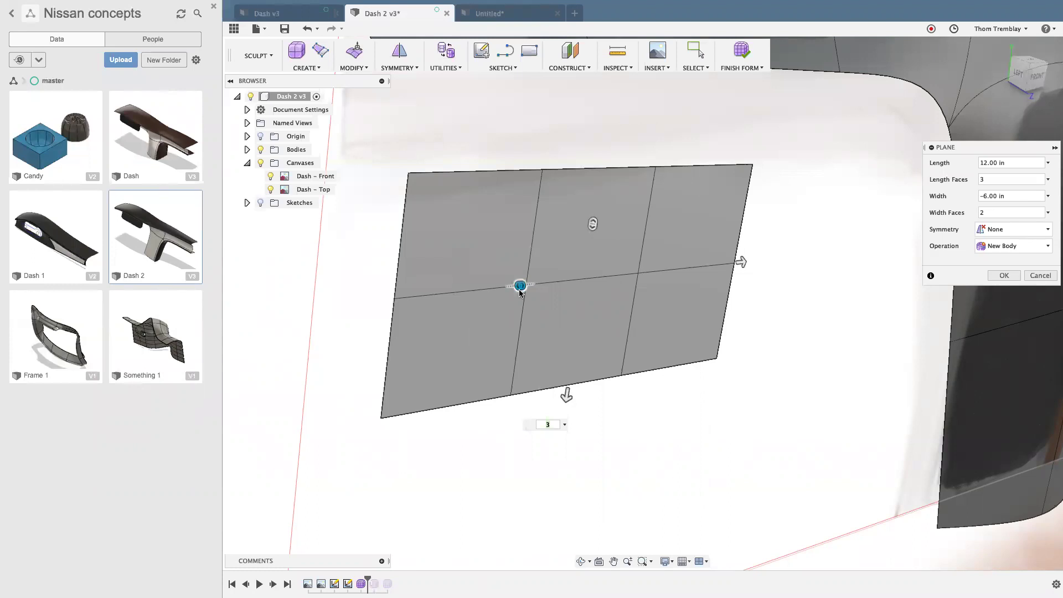
pyautogui.rightClick(605, 474)
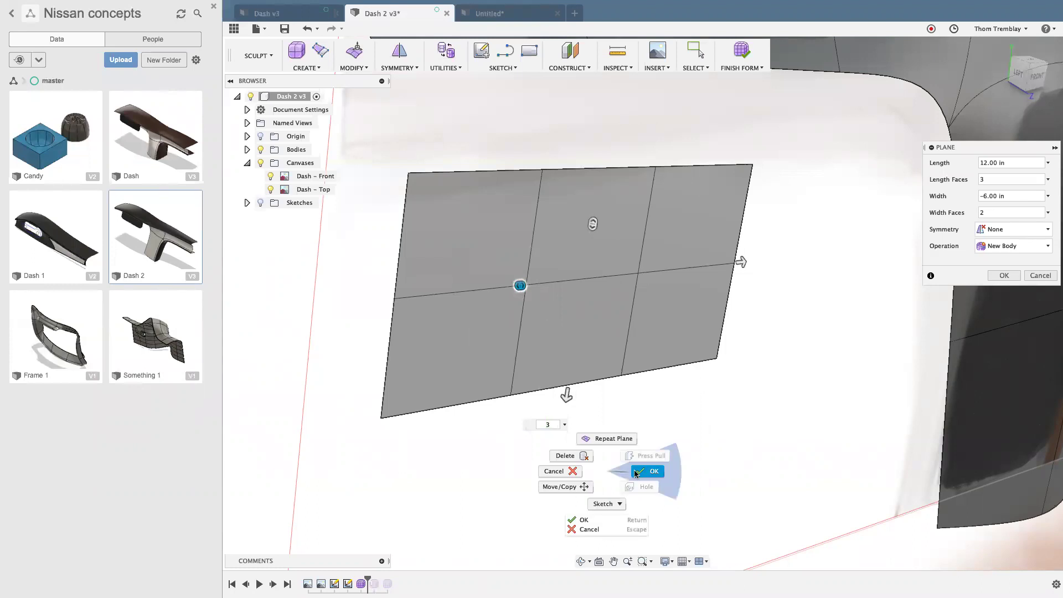
pyautogui.click(636, 471)
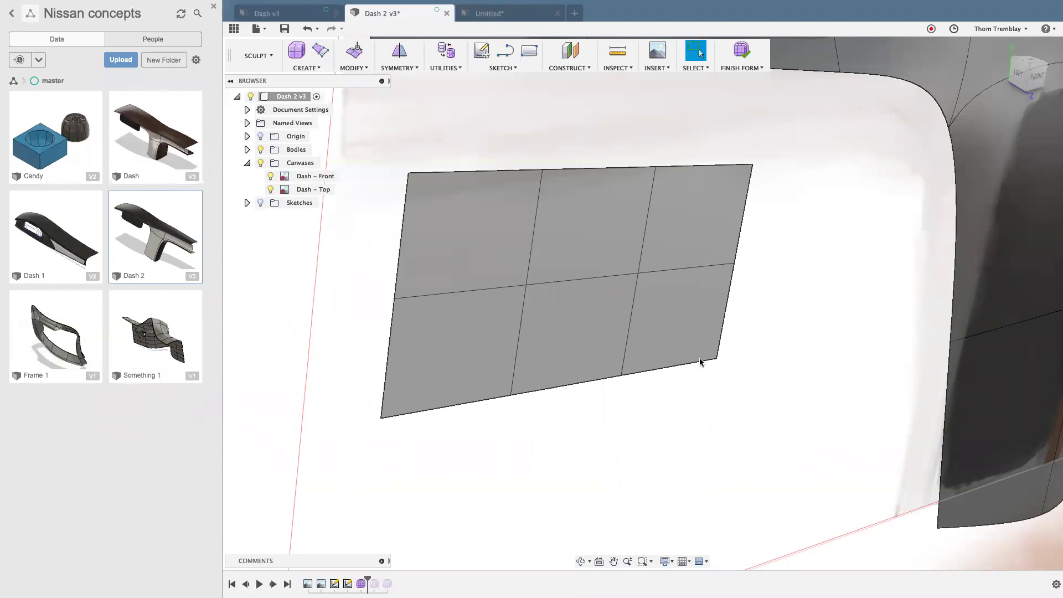
pyautogui.press('F6')
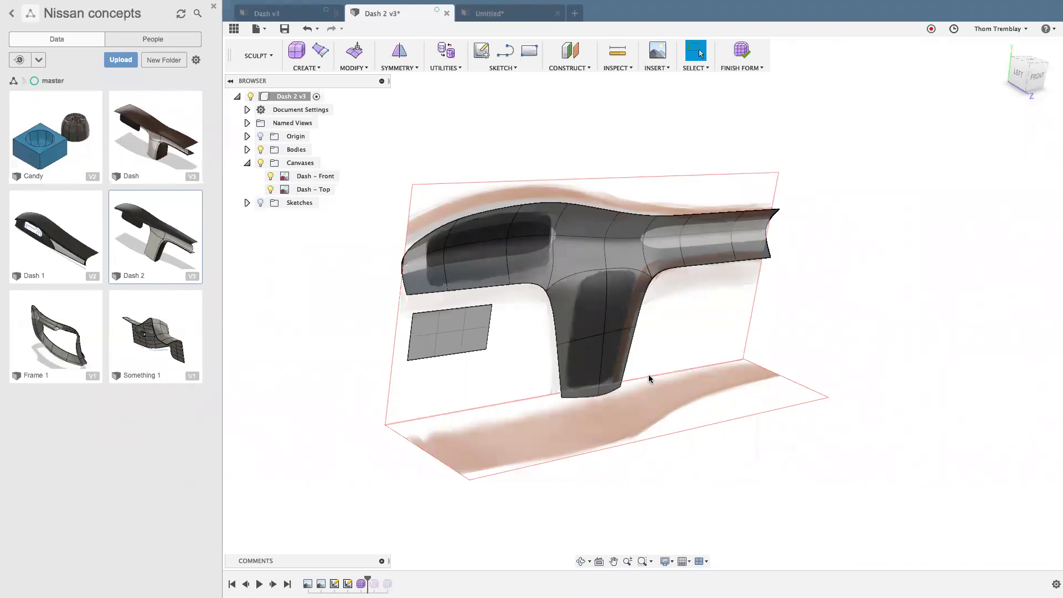
# Start a new empty design and create a form in it, acknowledging the Sculpt environment notice.
pyautogui.click(503, 15)
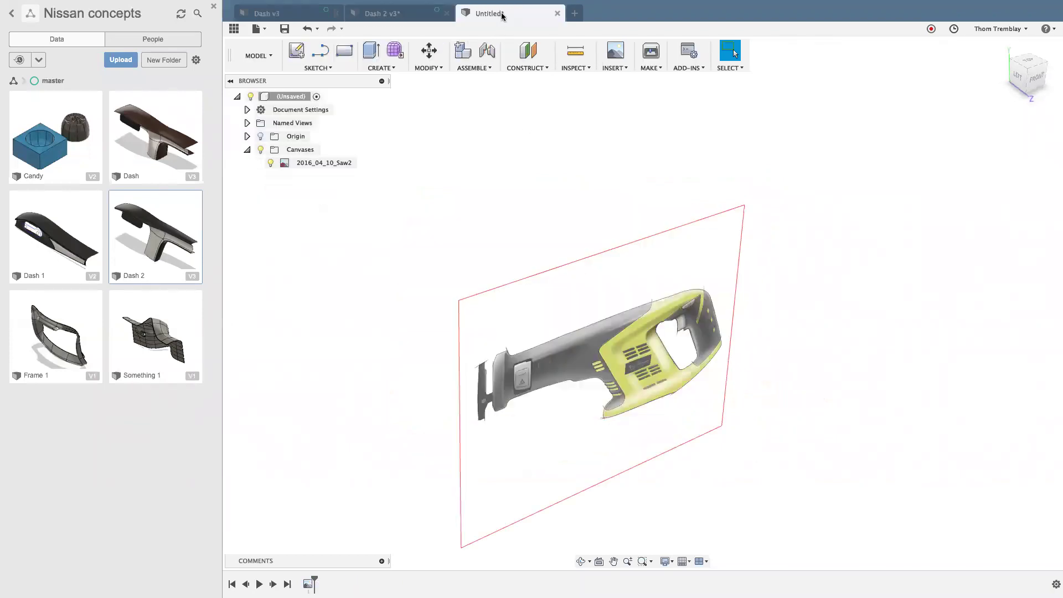
pyautogui.click(575, 14)
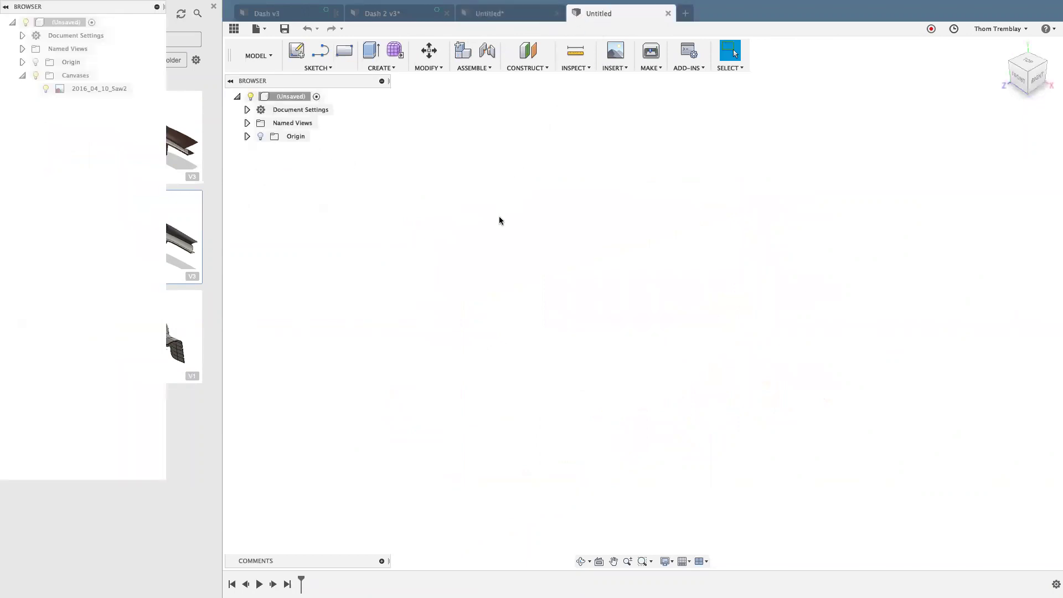
pyautogui.click(392, 54)
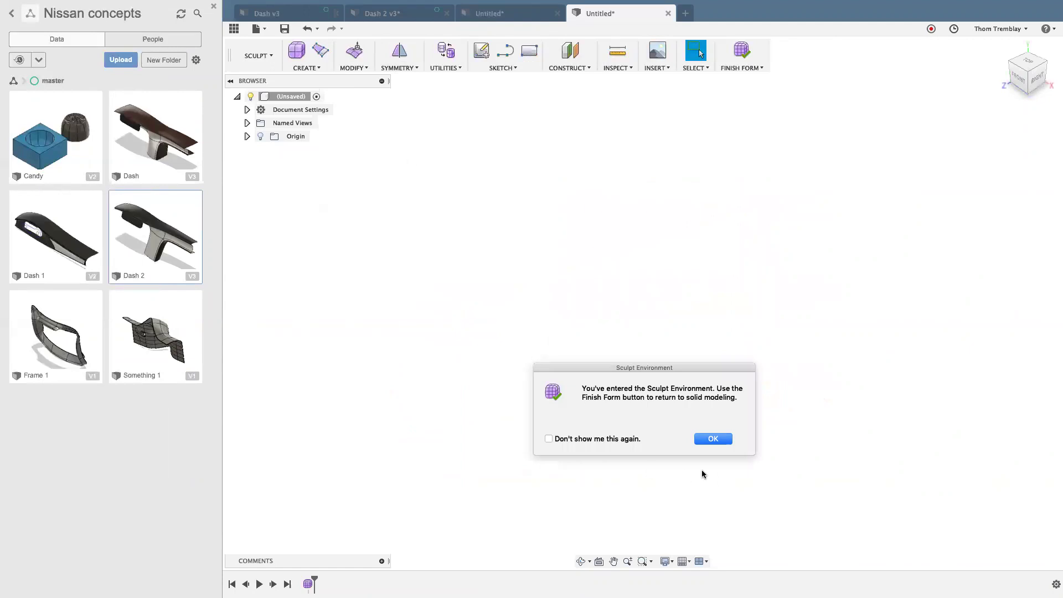
pyautogui.click(713, 439)
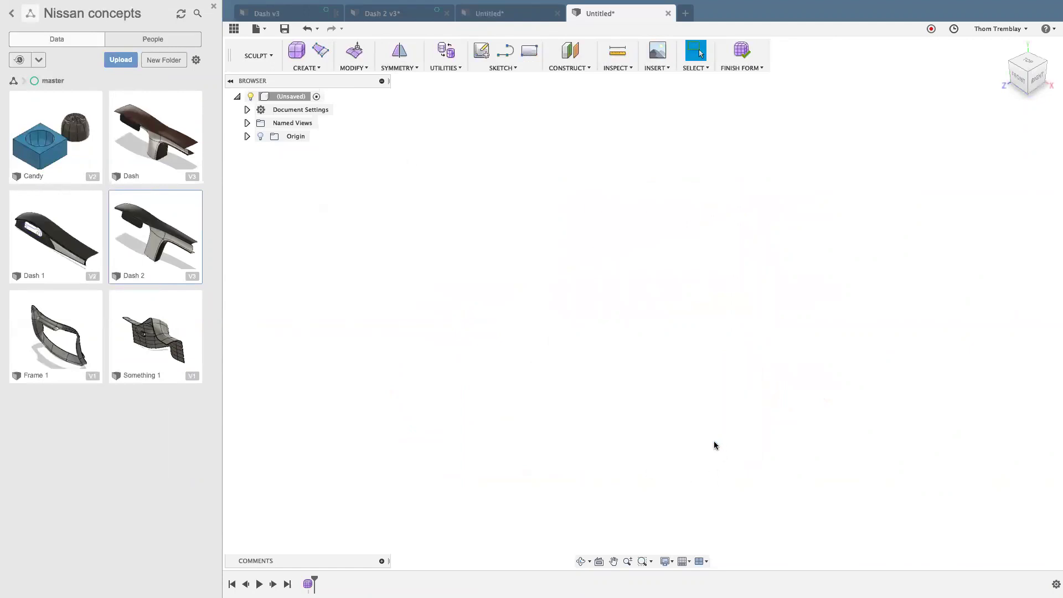
# Sketch a four-point fit point spline on the front plane, descending steeply from the upper left and levelling out to the right.
pyautogui.click(512, 68)
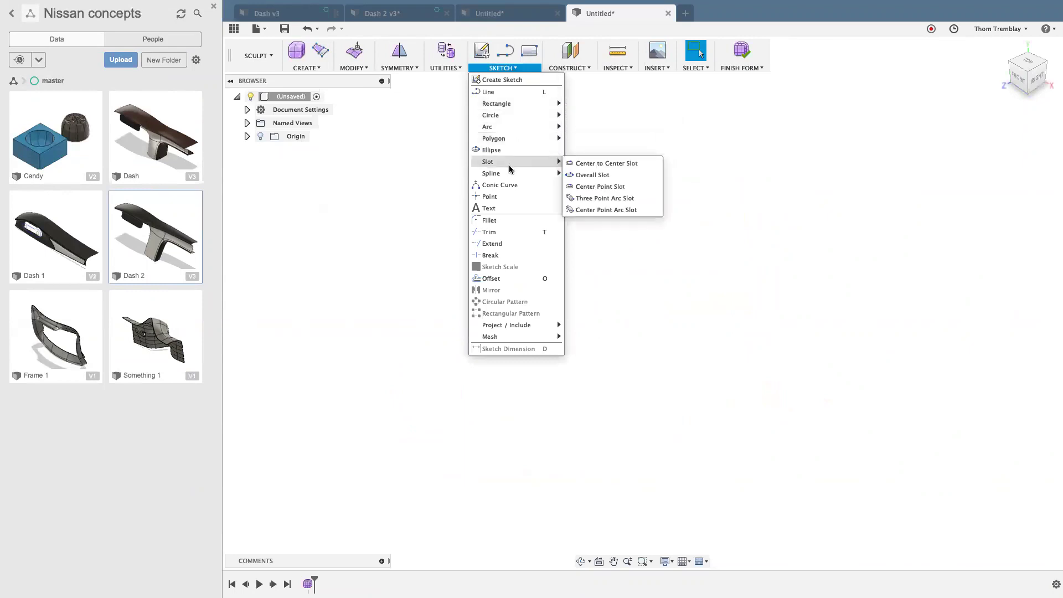
pyautogui.moveTo(510, 172)
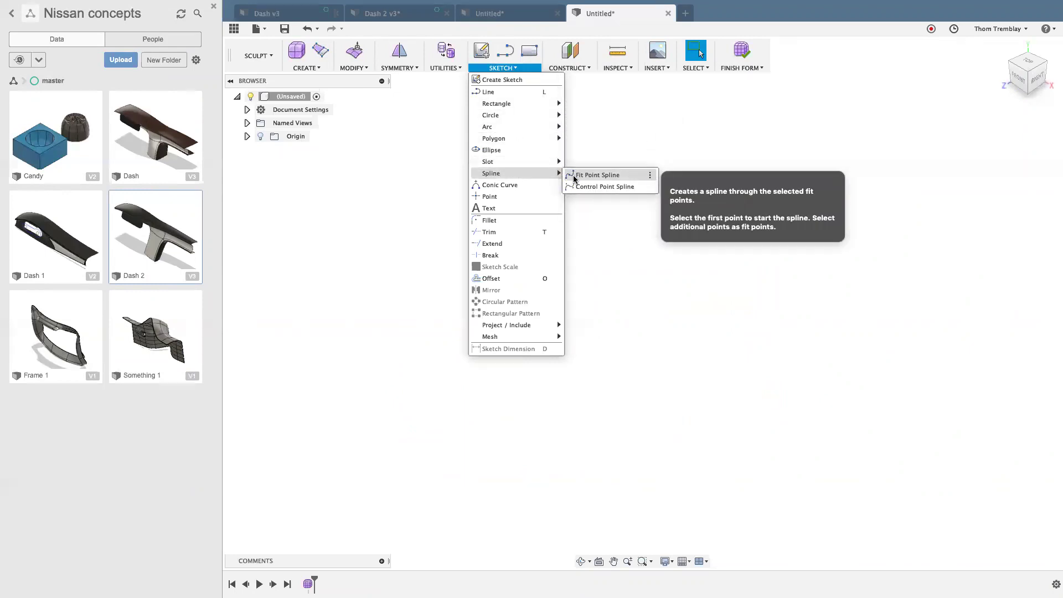
pyautogui.click(574, 176)
pyautogui.click(664, 299)
pyautogui.click(482, 165)
pyautogui.click(533, 338)
pyautogui.click(672, 344)
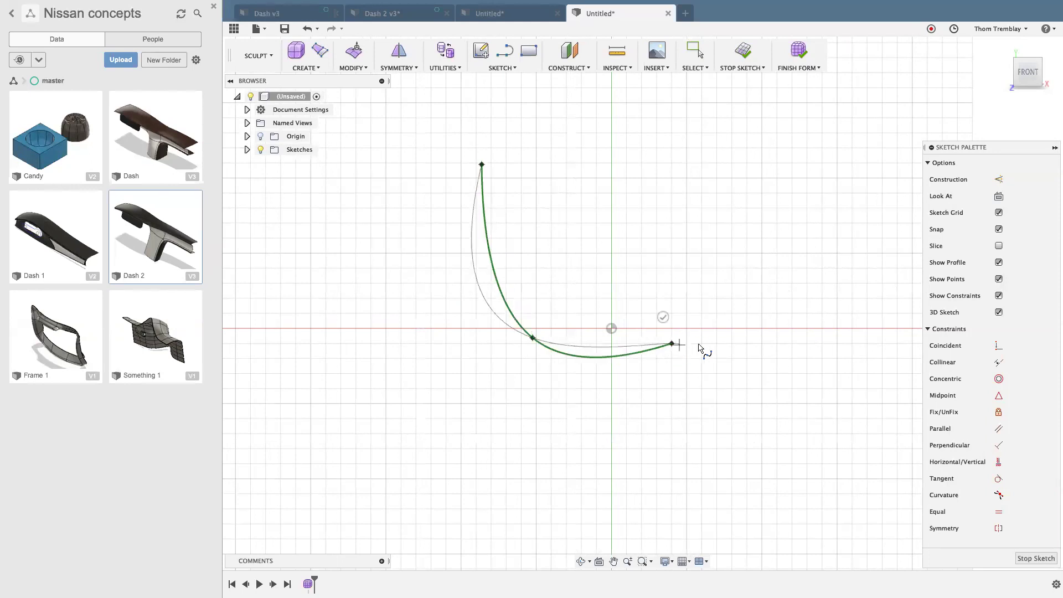
pyautogui.click(747, 344)
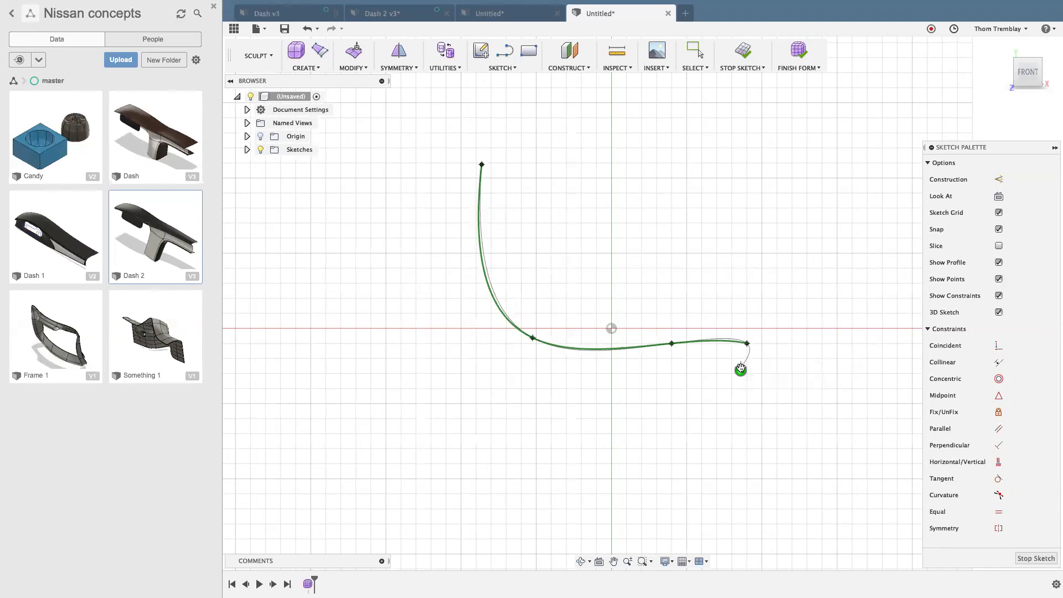
pyautogui.click(741, 370)
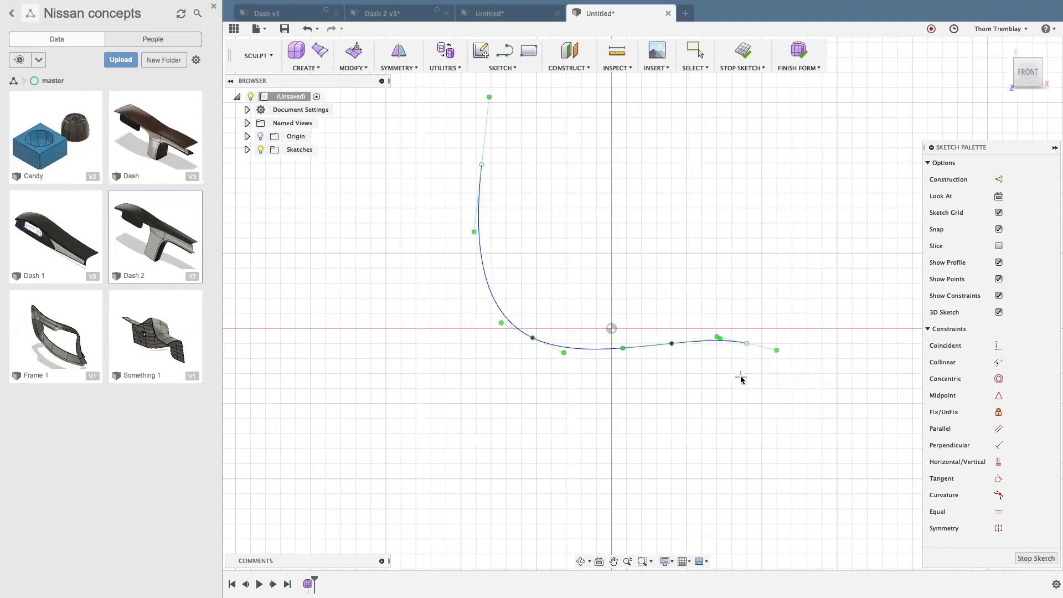
pyautogui.rightClick(656, 283)
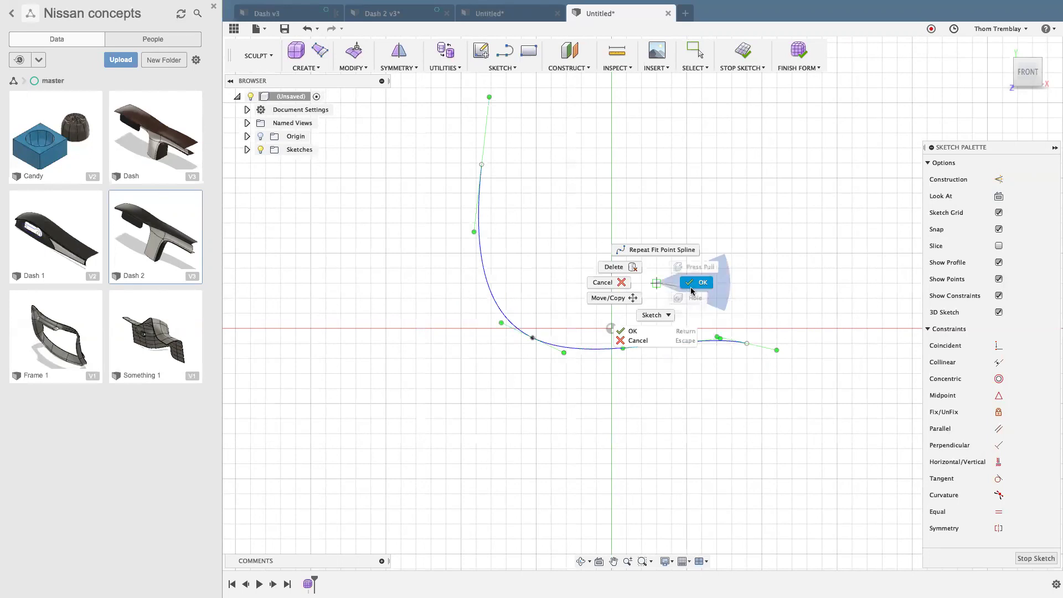
pyautogui.click(691, 289)
# Move the spline's second fit point to X -15, Y -5 mm and clear the selection.
pyautogui.click(543, 334)
pyautogui.moveTo(545, 334); pyautogui.dragTo(565, 343)
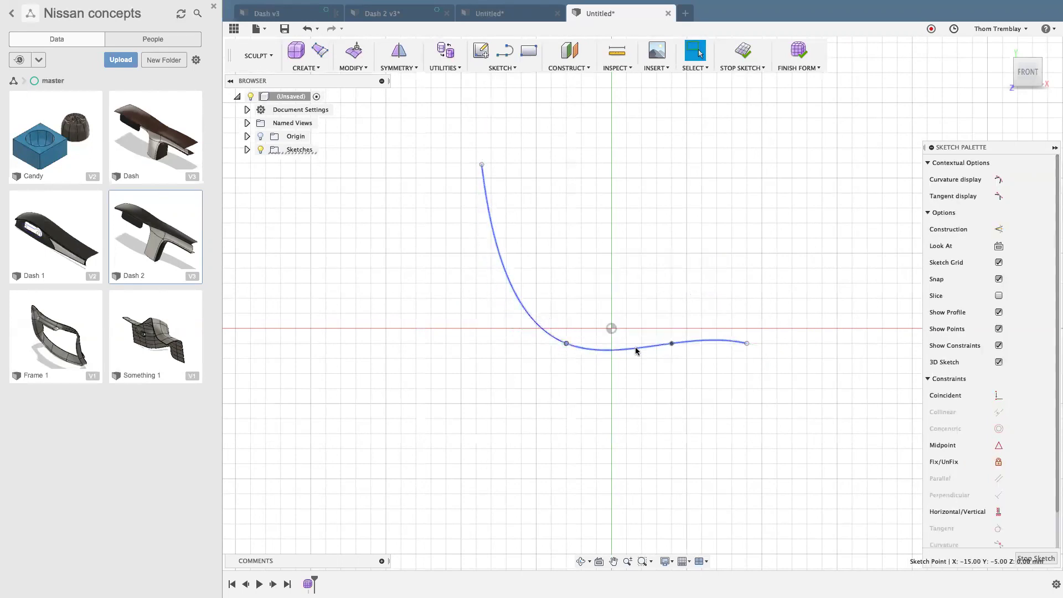
pyautogui.click(649, 261)
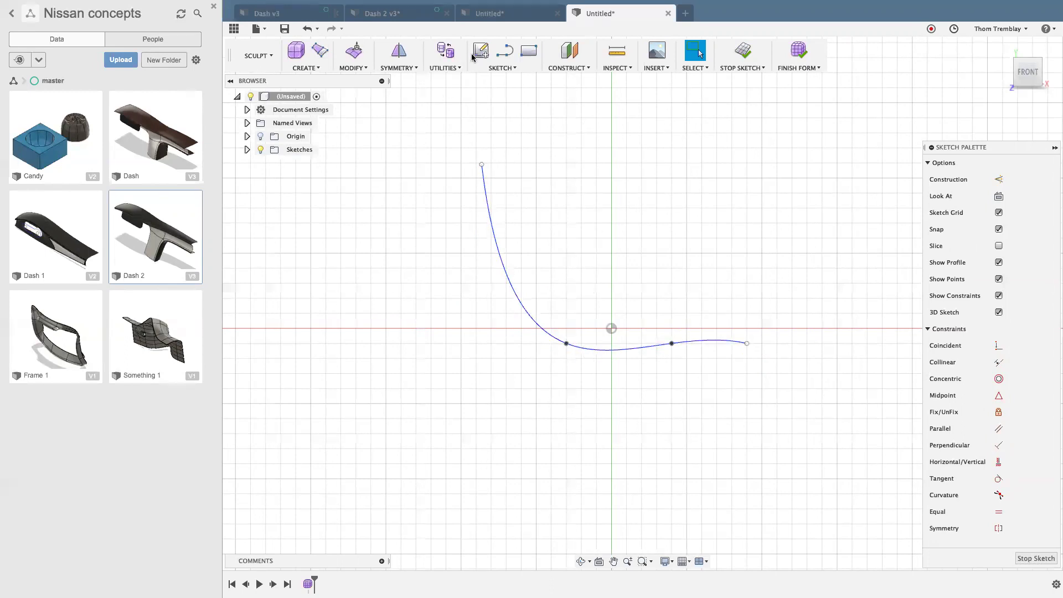
# Extrude the spline symmetrically about 34.345 mm as a T-spline surface.
pyautogui.click(314, 69)
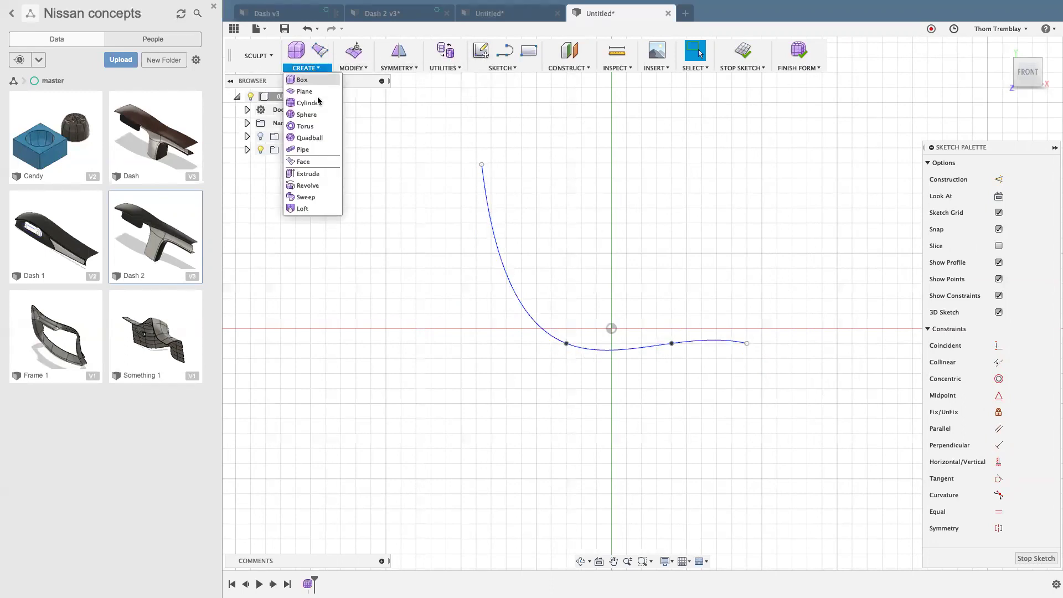
pyautogui.click(304, 174)
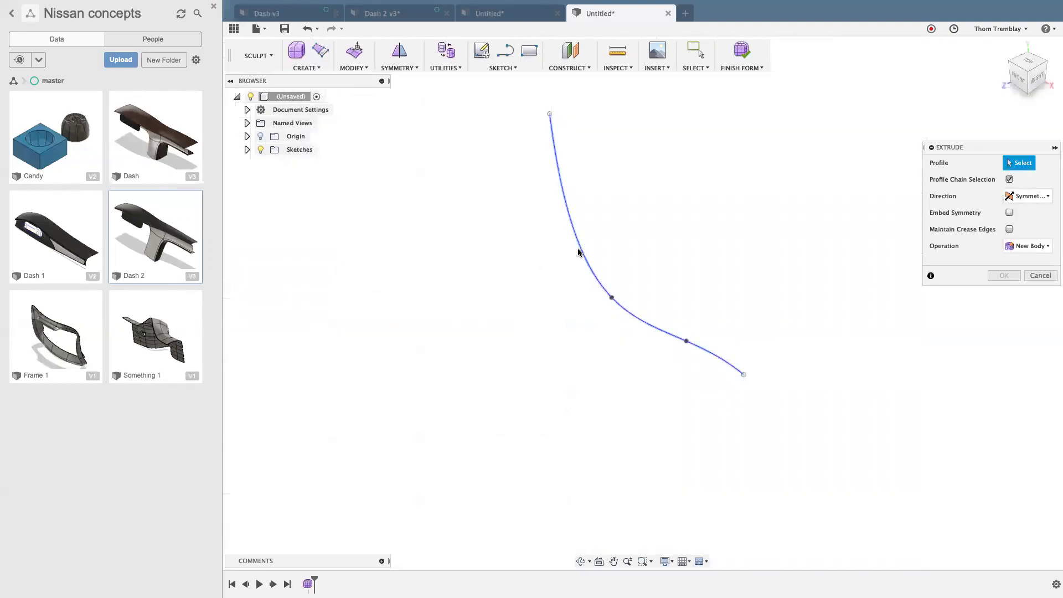
pyautogui.click(578, 254)
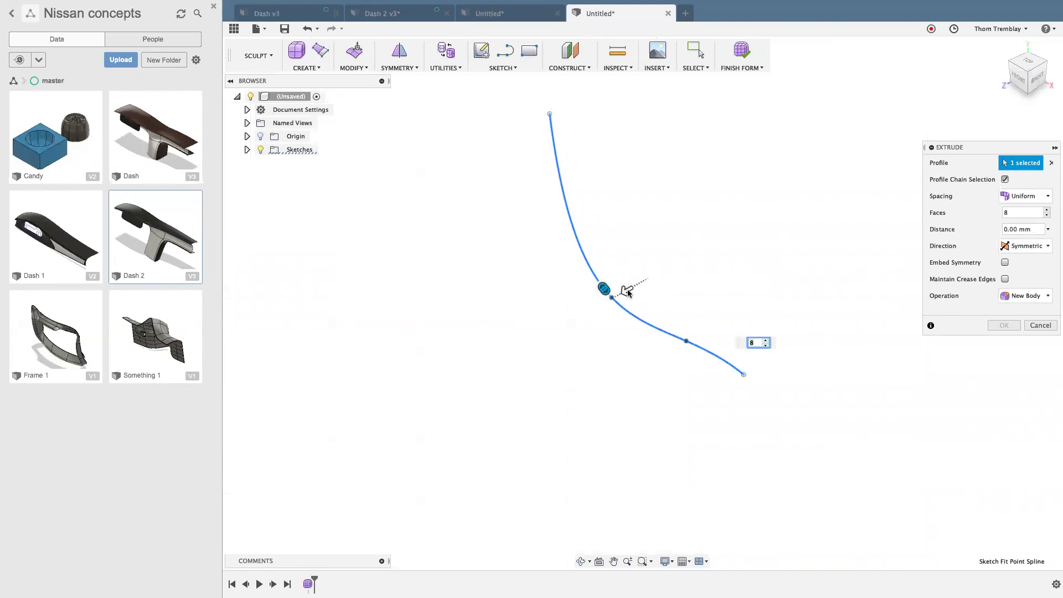
pyautogui.moveTo(629, 292); pyautogui.dragTo(545, 323)
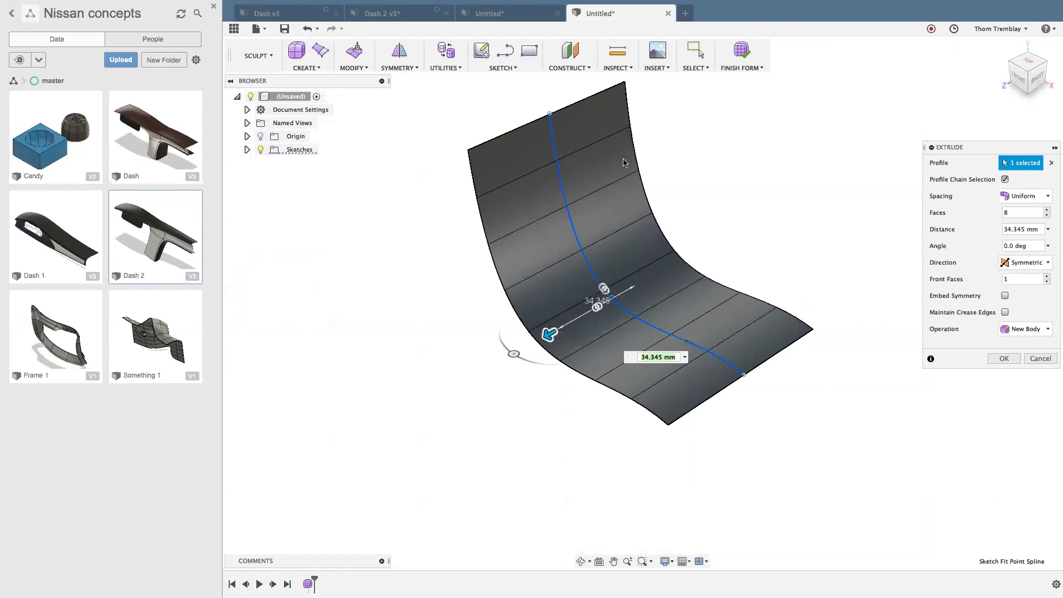
# Set the extrusion to 5 faces and 2 front faces, and enable Embed Symmetry.
pyautogui.click(1047, 216)
pyautogui.click(1047, 217)
pyautogui.click(1047, 216)
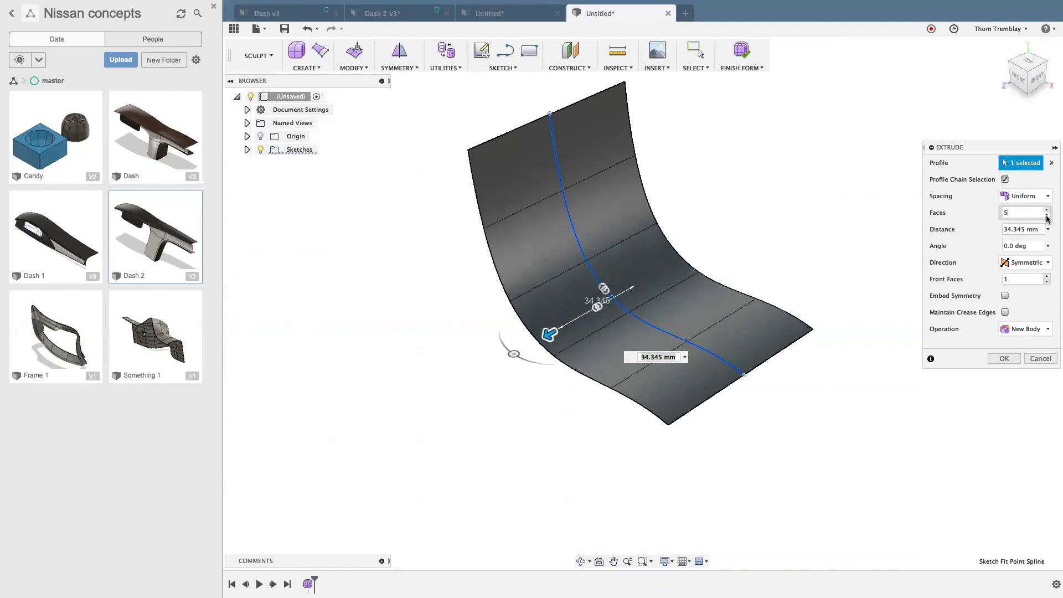
pyautogui.click(1047, 276)
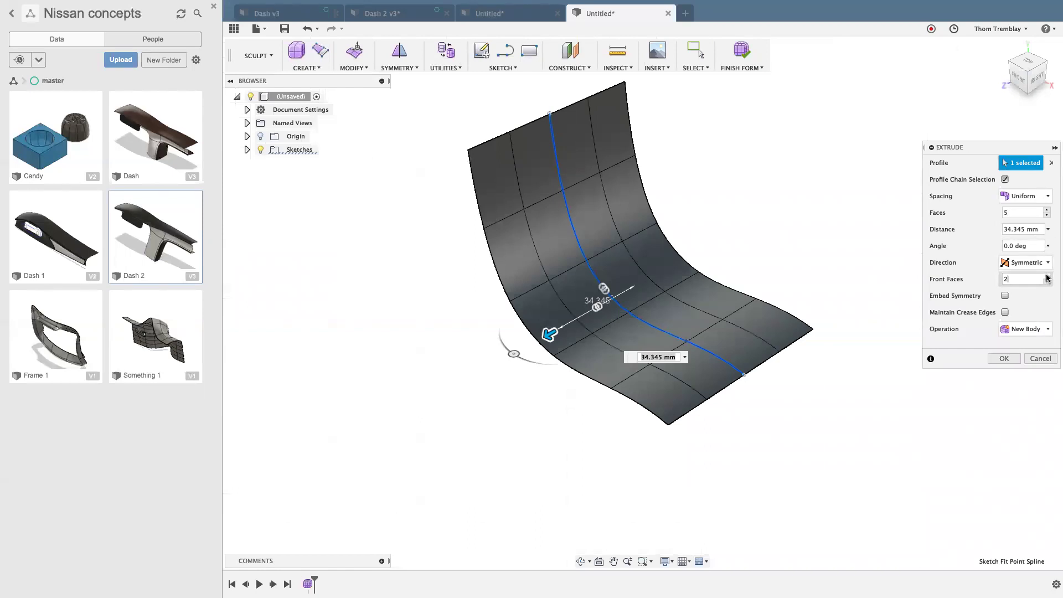
pyautogui.click(1006, 298)
# Try 9 faces on the extrusion and compare the surface's fit against the spline from the front.
pyautogui.click(1014, 79)
pyautogui.scroll(3, 579, 321)
pyautogui.scroll(2, 605, 323)
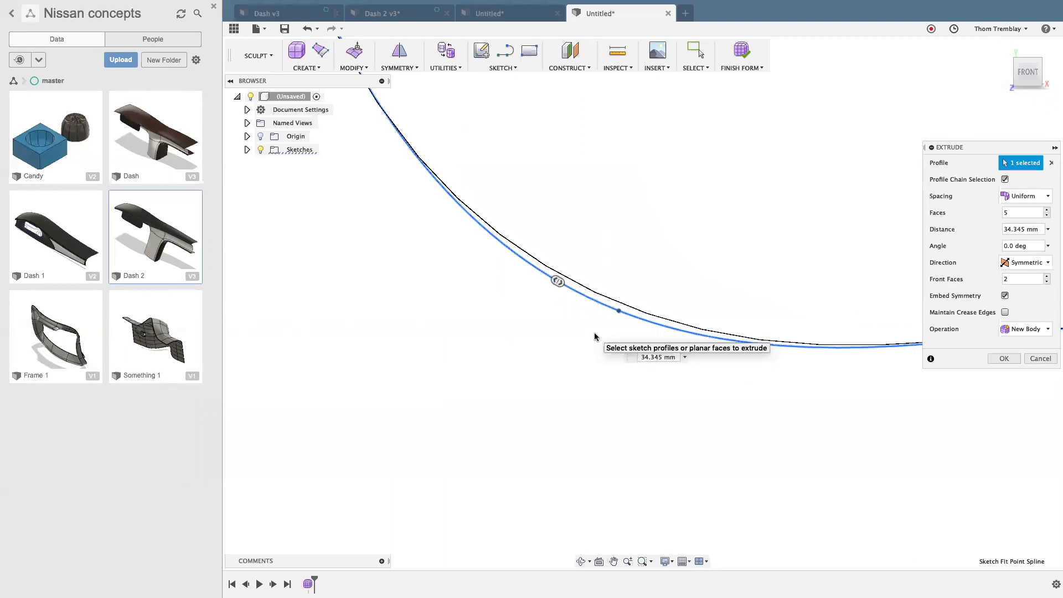
pyautogui.click(1047, 210)
pyautogui.click(1047, 211)
pyautogui.click(1048, 211)
pyautogui.click(1047, 211)
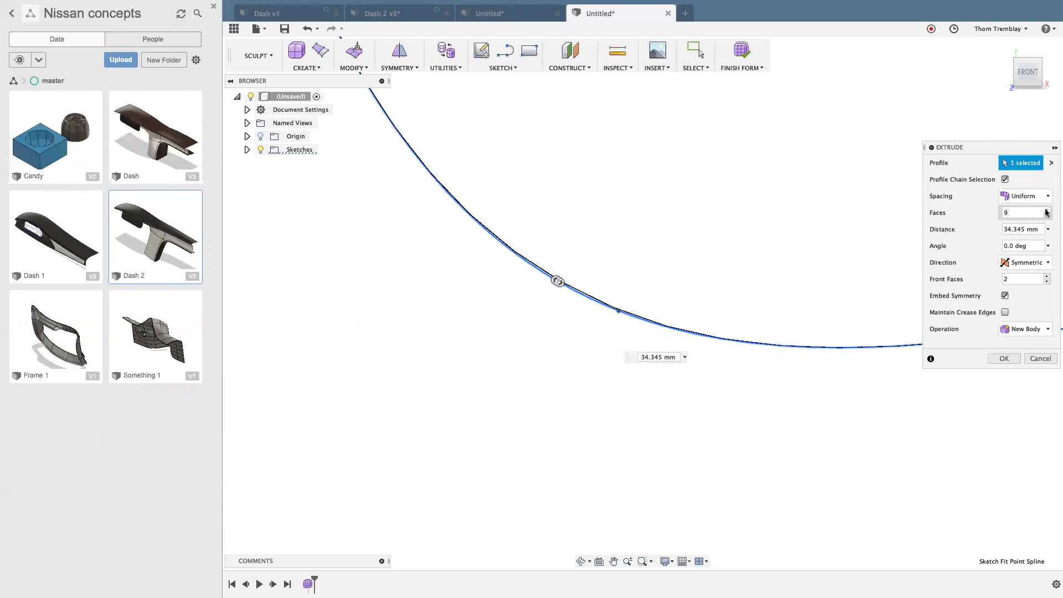
# Set the extrusion to 5 faces and finish it, going straight into Edit Form.
pyautogui.doubleClick(1006, 213)
pyautogui.write('5')
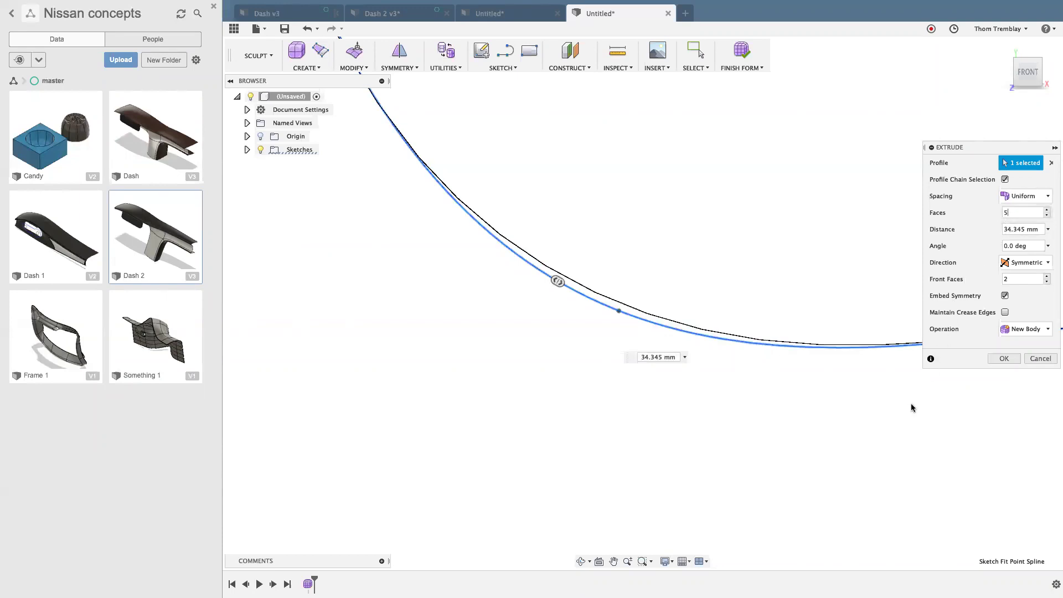
pyautogui.scroll(-4, 906, 408)
pyautogui.moveTo(849, 335); pyautogui.dragTo(762, 356, button='middle')
pyautogui.keyDown('shift'); pyautogui.moveTo(780, 343); pyautogui.dragTo(780, 366, button='middle'); pyautogui.keyUp('shift')
pyautogui.scroll(-5, 788, 352)
pyautogui.scroll(2, 829, 273)
pyautogui.scroll(3, 835, 271)
pyautogui.moveTo(837, 271); pyautogui.dragTo(719, 274, button='middle')
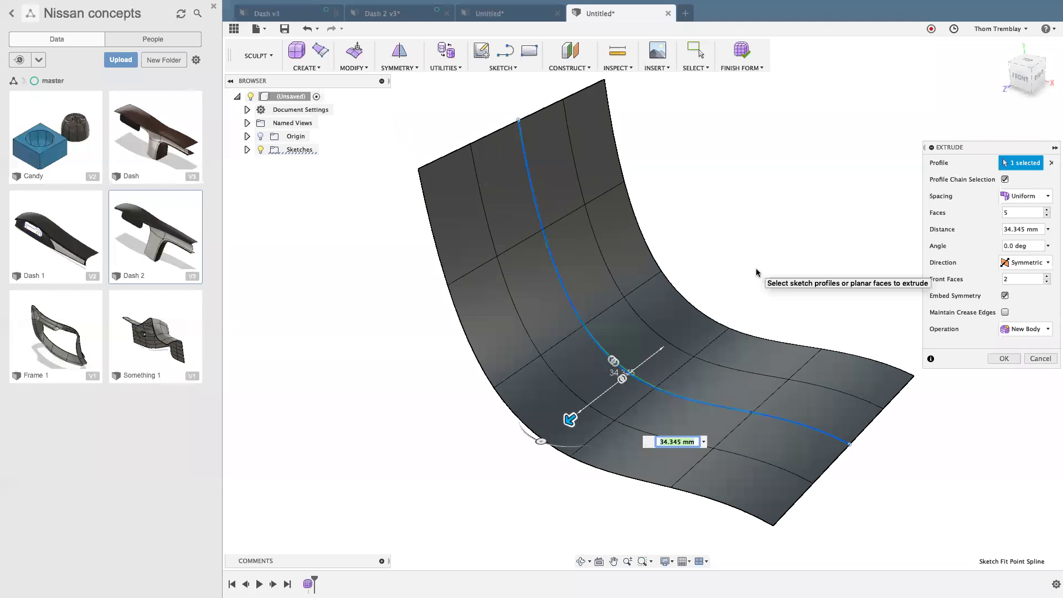
pyautogui.rightClick(757, 223)
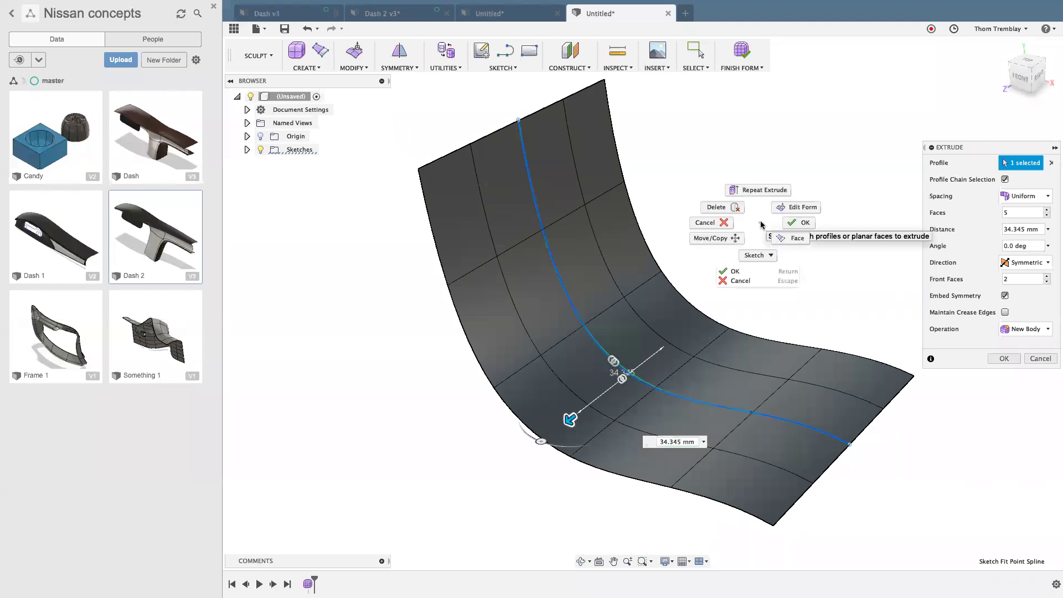
pyautogui.click(788, 211)
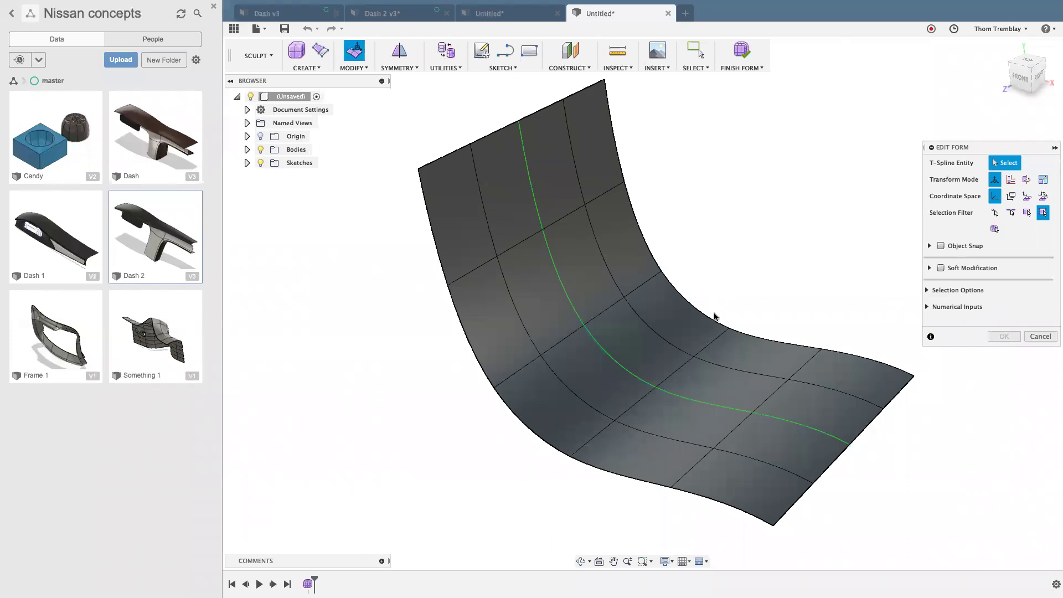
# Lower two interior edges of the flat section about 4.536 mm and the centreline vertex near the bend about 6.059 mm.
pyautogui.click(803, 385)
pyautogui.keyDown('shift'); pyautogui.click(762, 371); pyautogui.keyUp('shift')
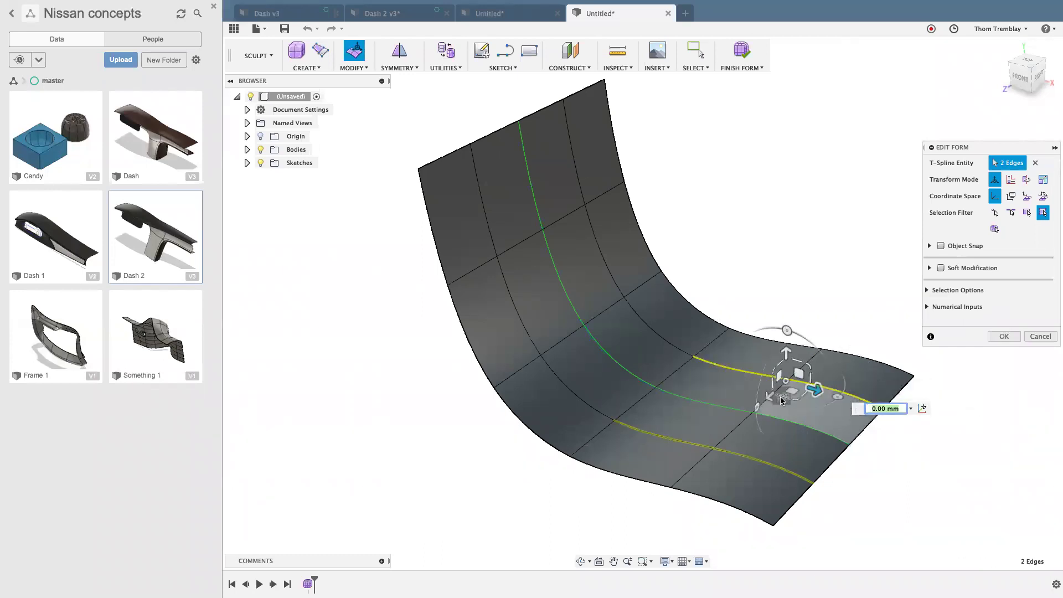
pyautogui.moveTo(785, 352); pyautogui.dragTo(787, 369)
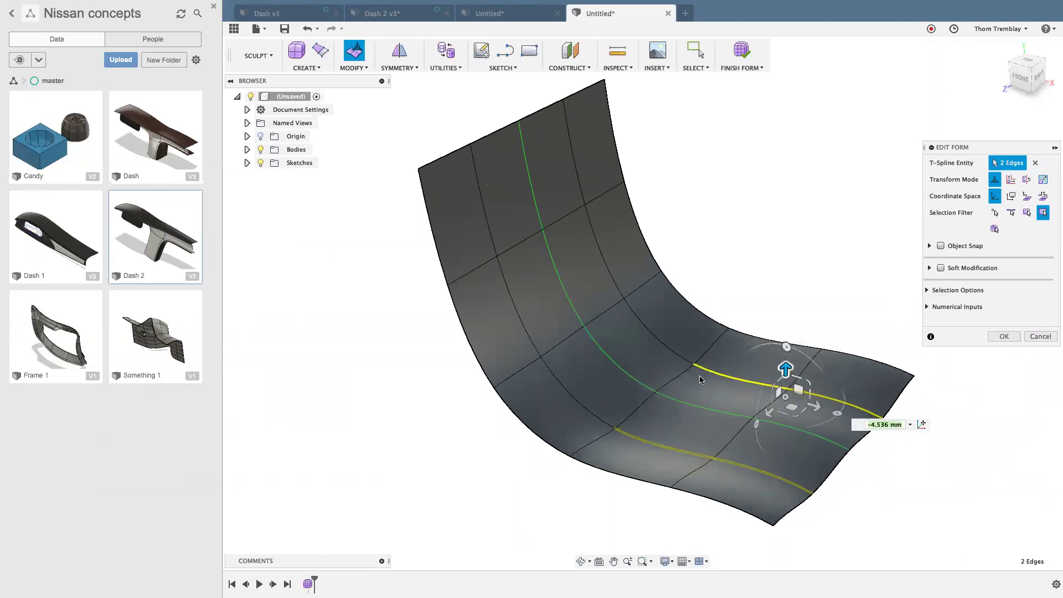
pyautogui.click(656, 392)
pyautogui.moveTo(656, 366); pyautogui.dragTo(663, 384)
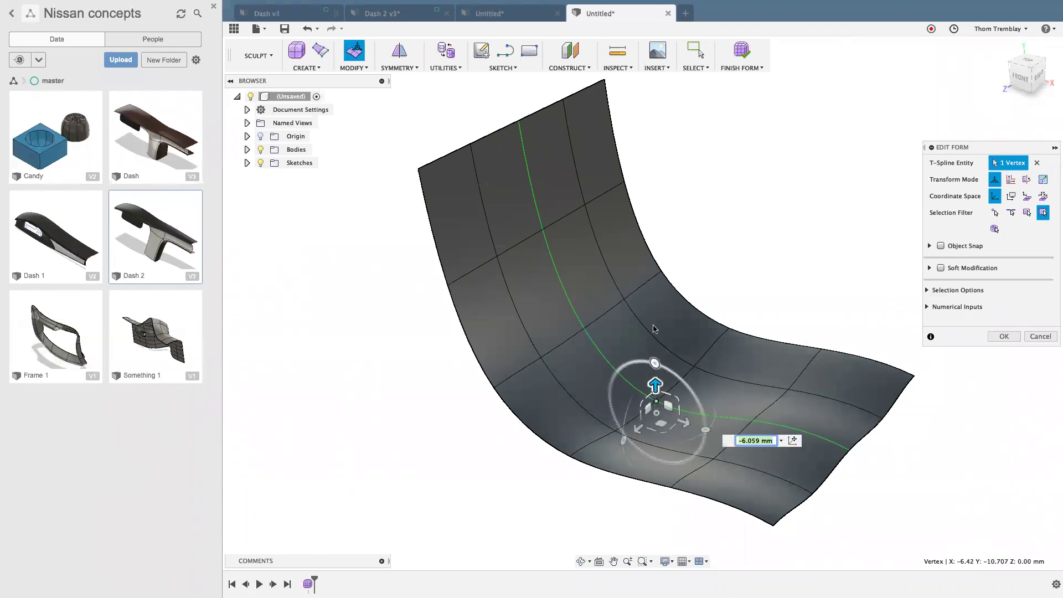
# Shift the two upper side edges of the upright section forward over the flat section and rotate them -15 degrees.
pyautogui.click(621, 158)
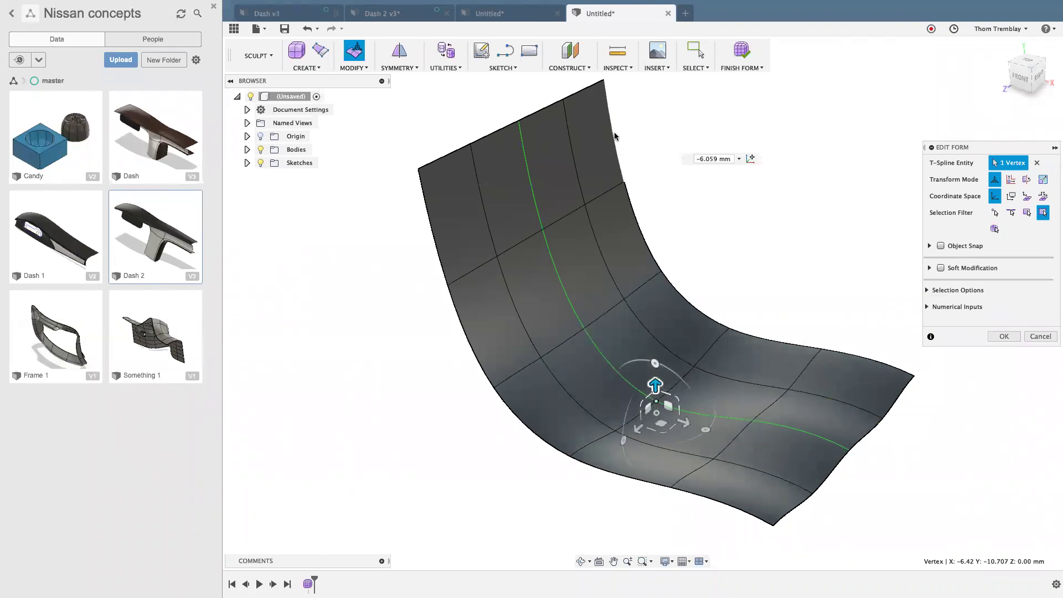
pyautogui.keyDown('shift'); pyautogui.click(633, 206); pyautogui.keyUp('shift')
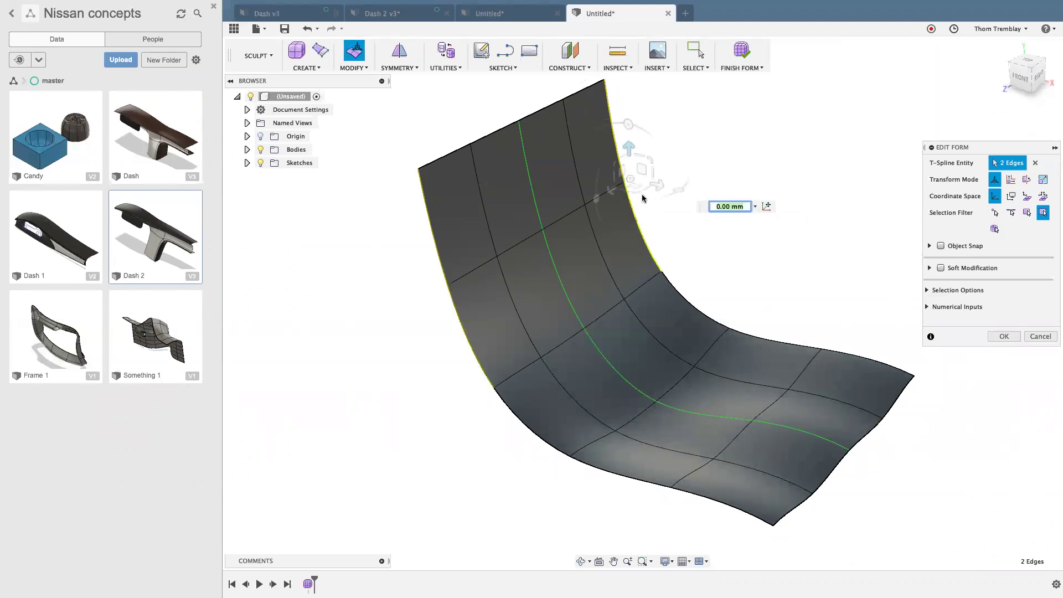
pyautogui.moveTo(642, 173); pyautogui.dragTo(666, 164)
pyautogui.moveTo(628, 198); pyautogui.dragTo(632, 187)
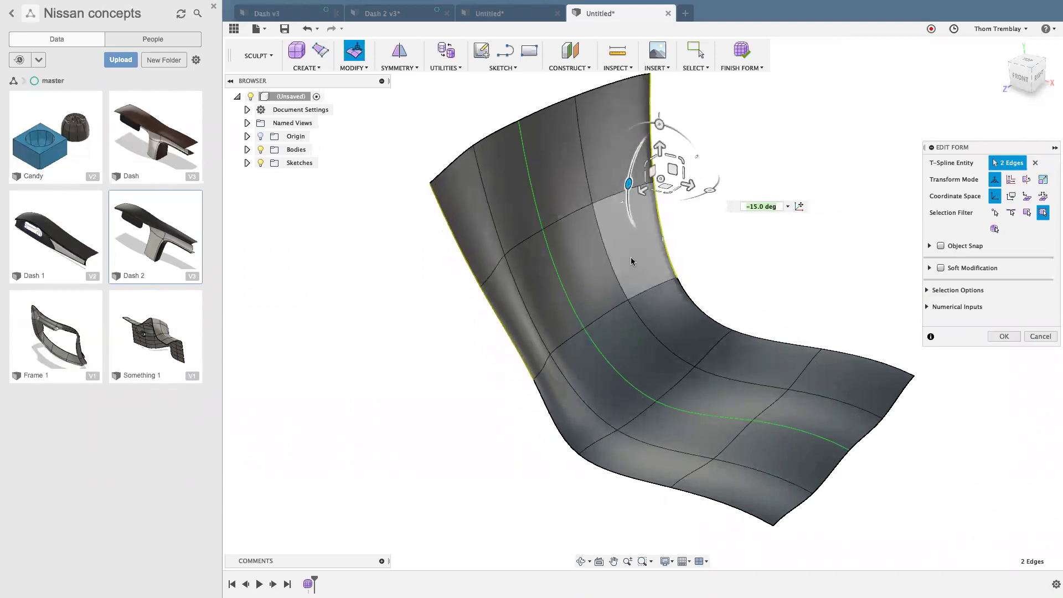
# Rotate two side-edge vertices of the upright section, the lower one about 21.9 degrees and the upper one about 63.5 degrees.
pyautogui.keyDown('shift'); pyautogui.moveTo(746, 299); pyautogui.dragTo(654, 332, button='middle'); pyautogui.keyUp('shift')
pyautogui.moveTo(861, 399); pyautogui.dragTo(814, 423, button='middle')
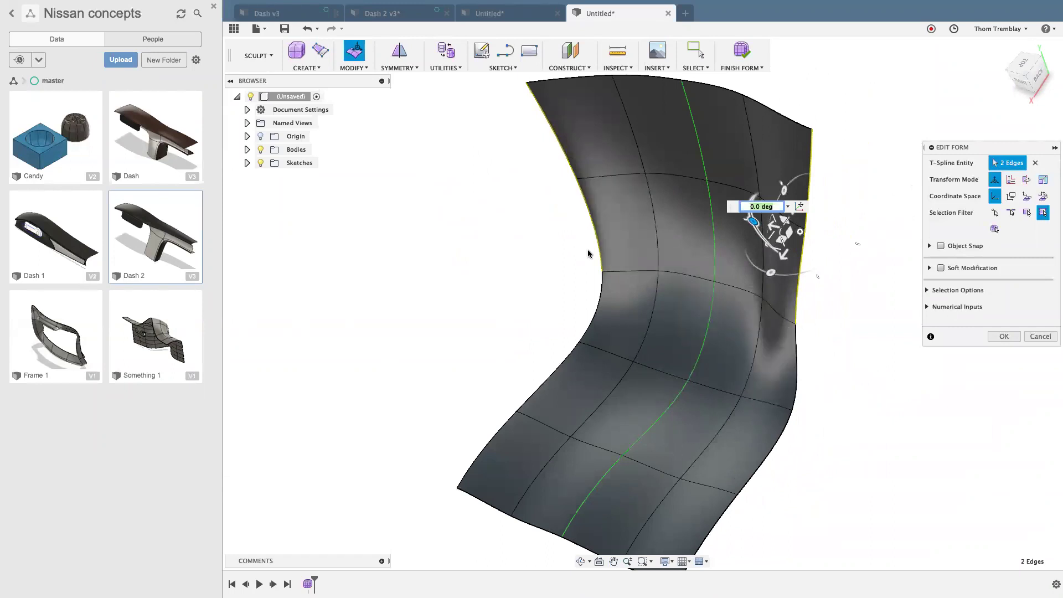
pyautogui.click(603, 271)
pyautogui.moveTo(565, 299); pyautogui.dragTo(588, 315)
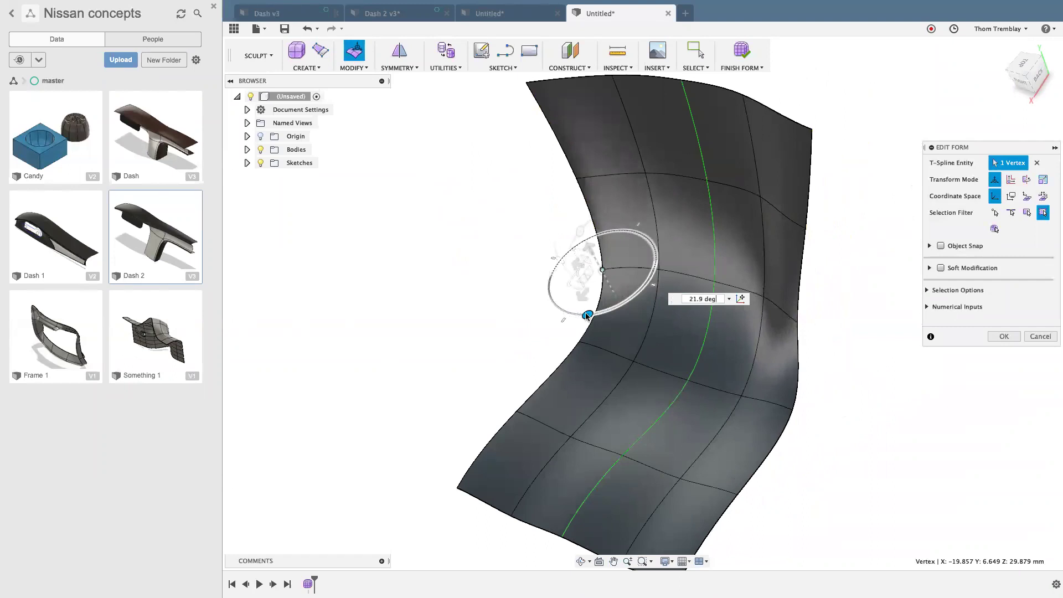
pyautogui.click(576, 178)
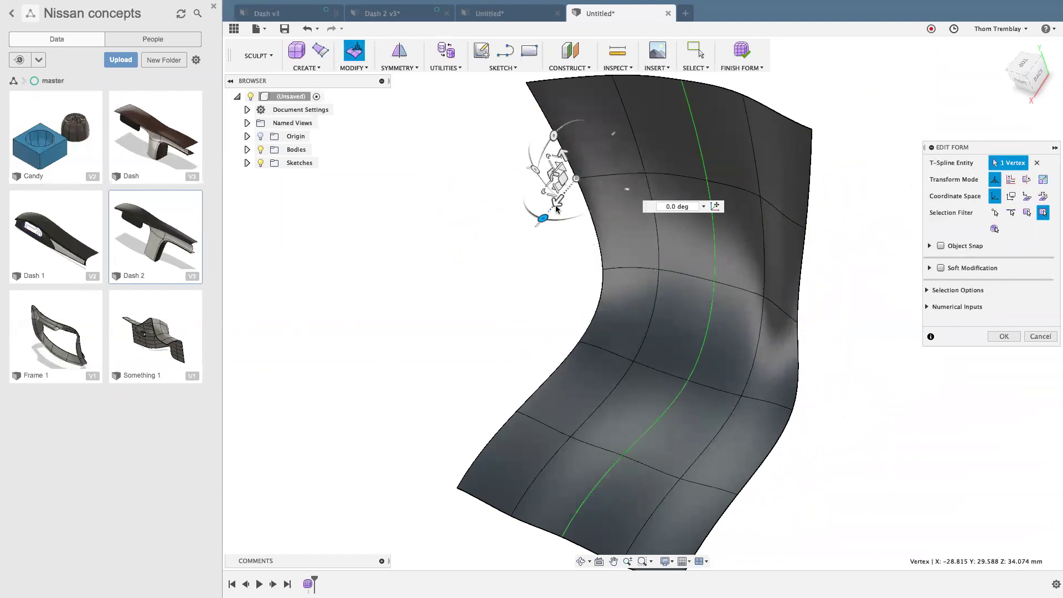
pyautogui.moveTo(543, 218); pyautogui.dragTo(606, 210)
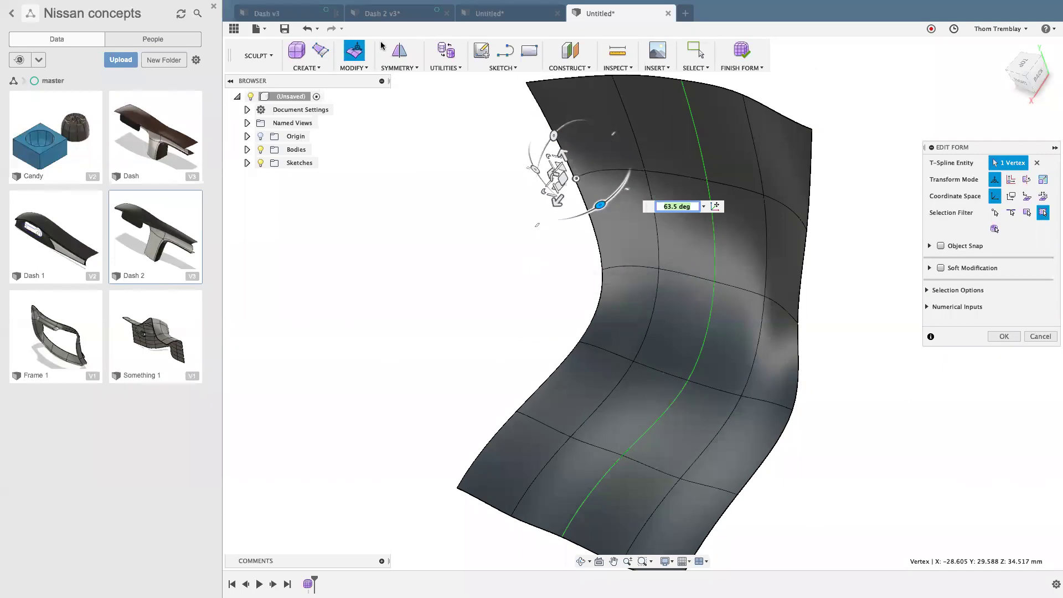
# Switch to the Dash 2 design and delete the small separate plane body below the dashboard.
pyautogui.click(380, 18)
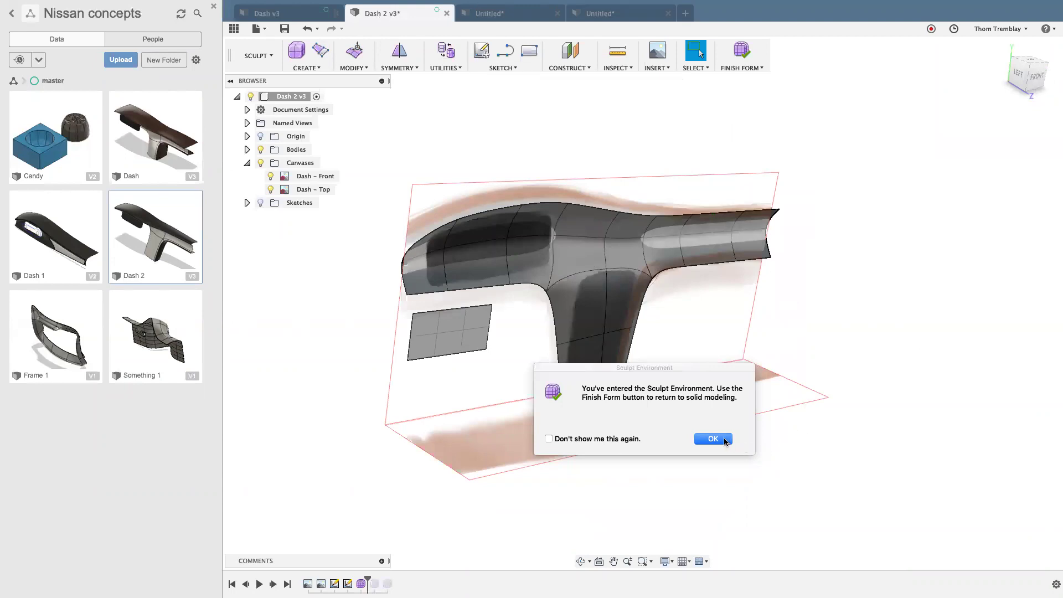
pyautogui.click(722, 440)
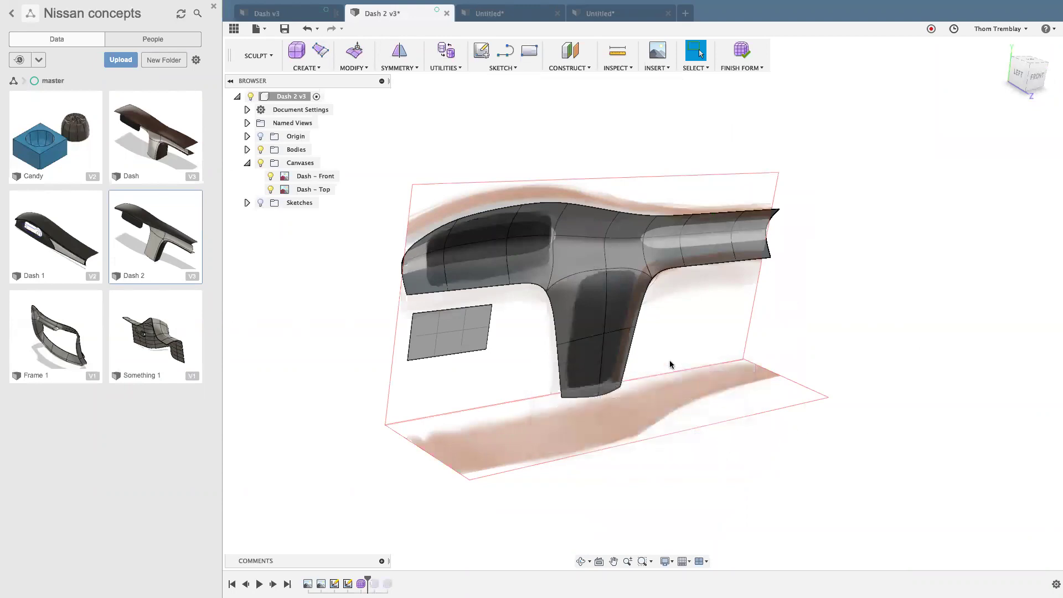
pyautogui.click(445, 348)
pyautogui.press('Delete')
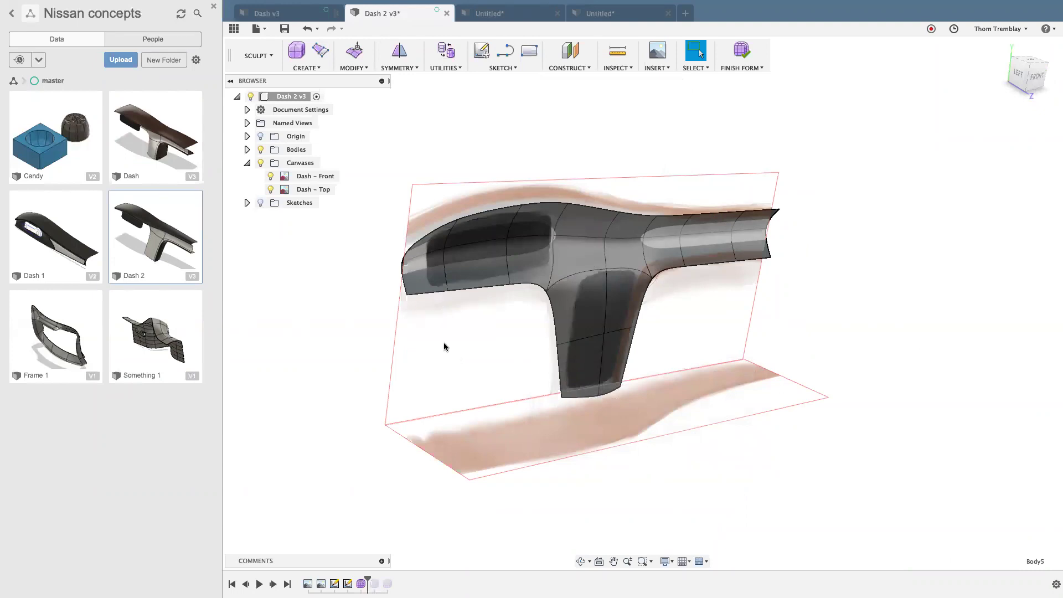
# Pull the console leg's bottom edges away from the front canvas, and its middle edge row about 1.473 in the same way.
pyautogui.scroll(5, 513, 335)
pyautogui.keyDown('shift'); pyautogui.moveTo(548, 340); pyautogui.dragTo(466, 338, button='middle'); pyautogui.keyUp('shift')
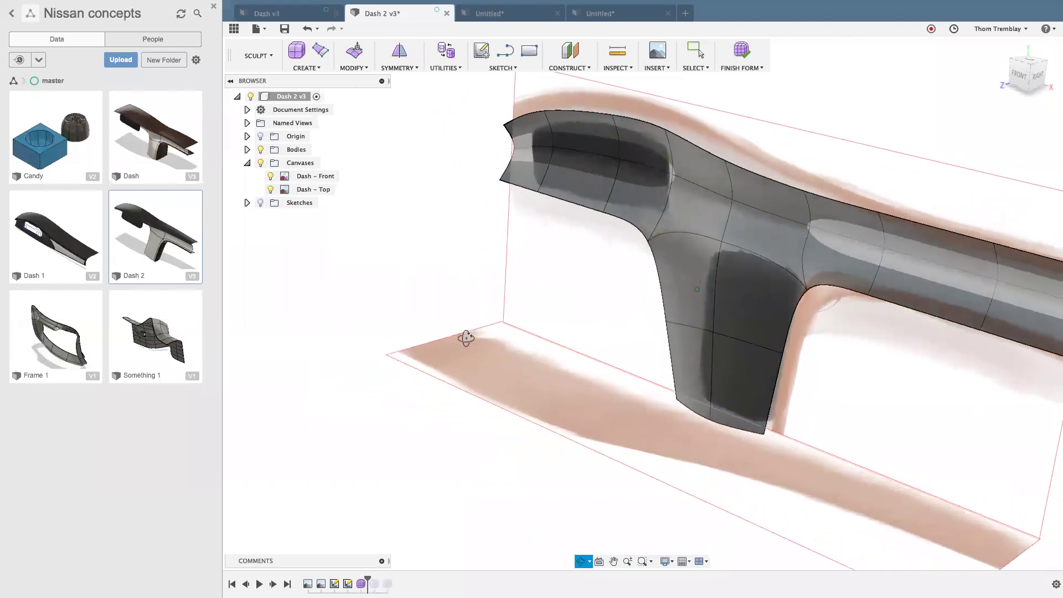
pyautogui.moveTo(885, 389); pyautogui.dragTo(756, 392, button='middle')
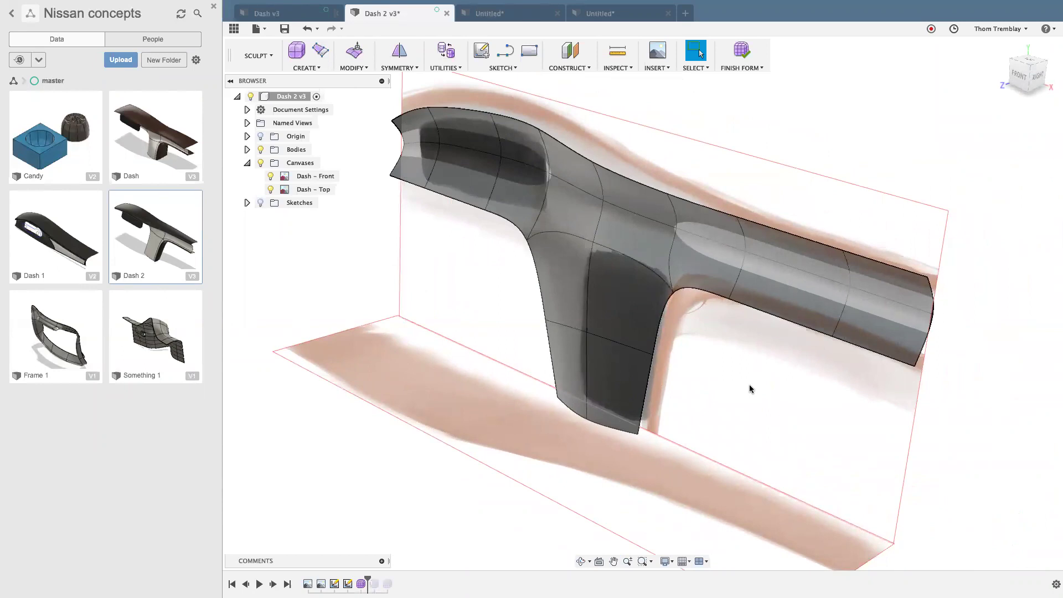
pyautogui.rightClick(750, 388)
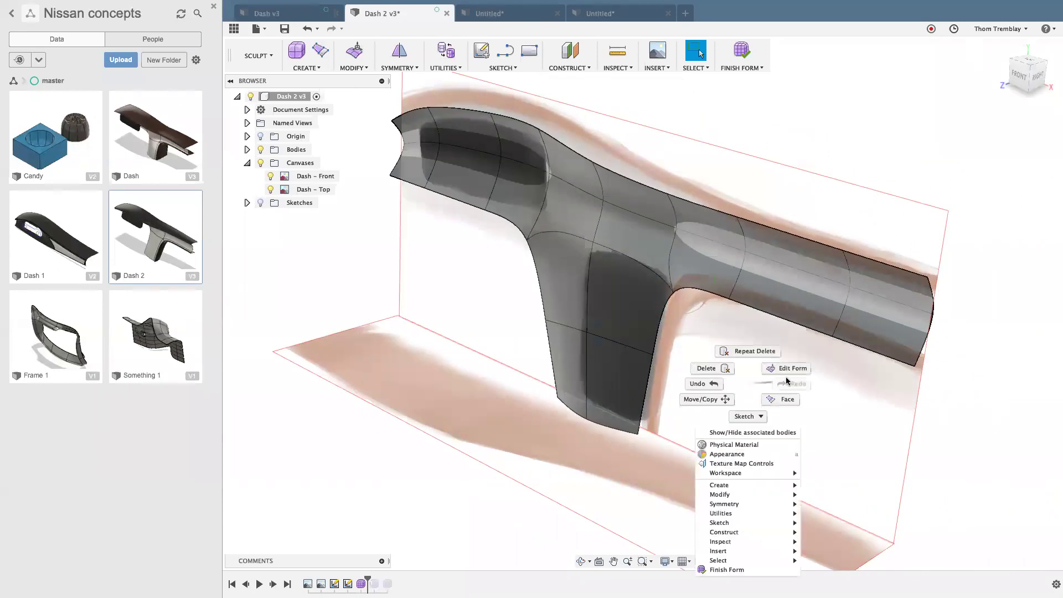
pyautogui.press('Escape')
pyautogui.doubleClick(609, 425)
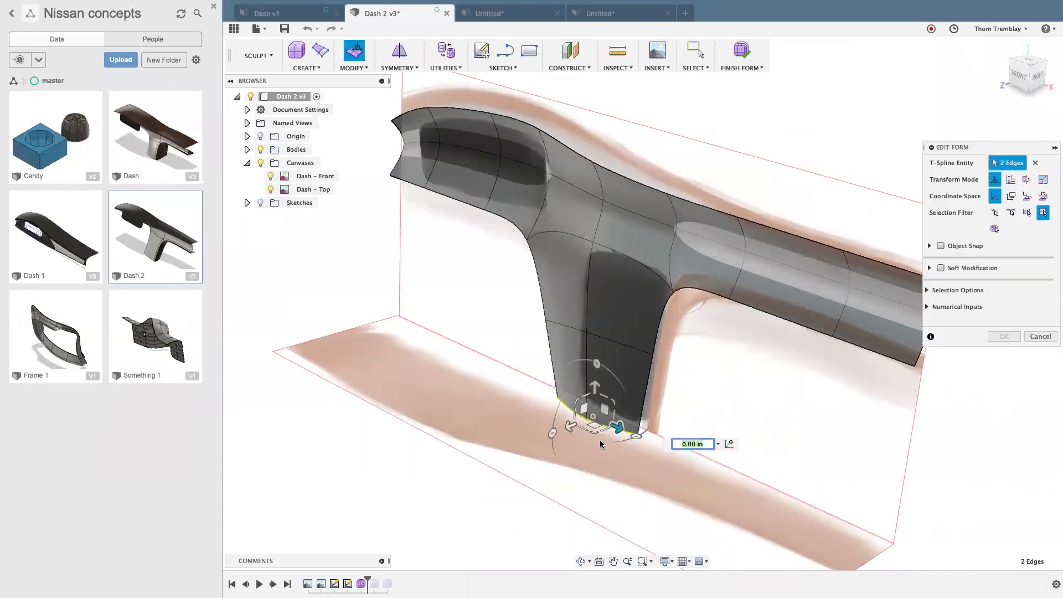
pyautogui.moveTo(569, 427); pyautogui.dragTo(546, 436)
pyautogui.doubleClick(599, 355)
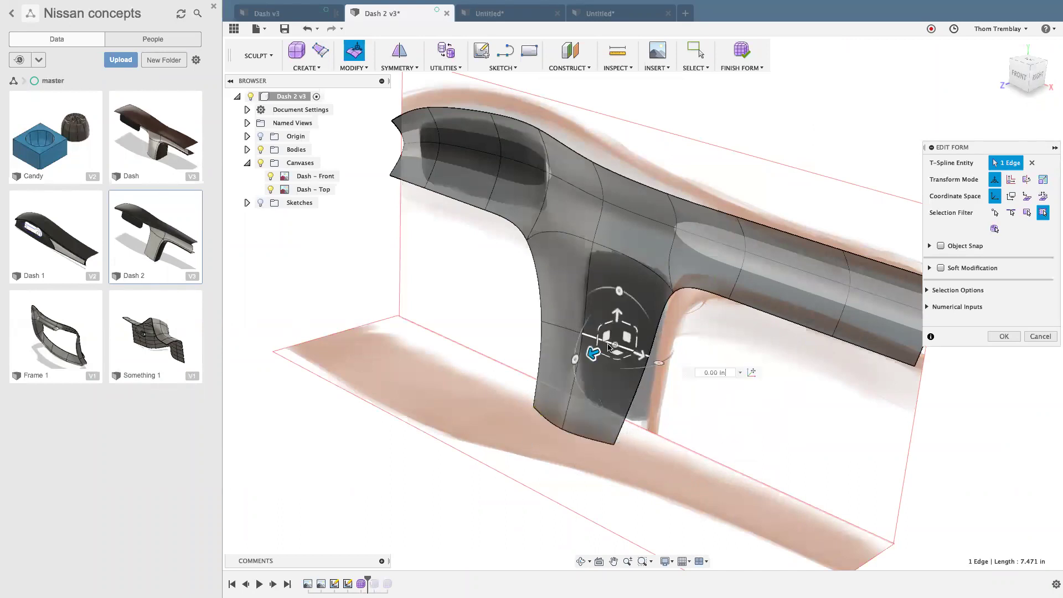
pyautogui.moveTo(567, 346); pyautogui.dragTo(557, 347)
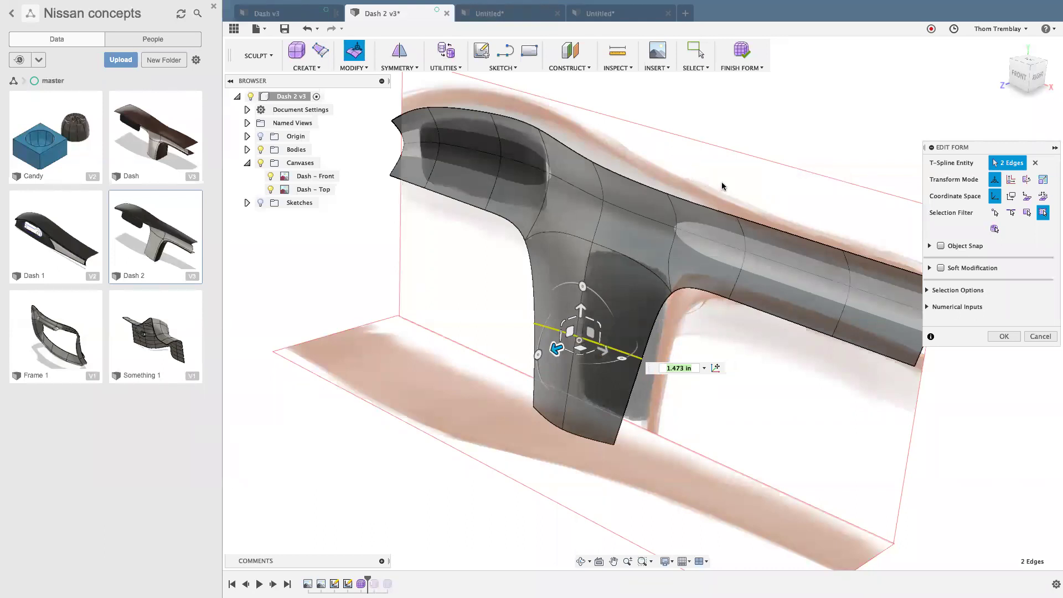
# Move the whole dashboard body about 1.861 in away from the front canvas and finish editing the form.
pyautogui.click(636, 297)
pyautogui.moveTo(583, 246)
pyautogui.mouseDown()
pyautogui.moveTo(556, 247)
pyautogui.moveTo(564, 256)
pyautogui.mouseUp()
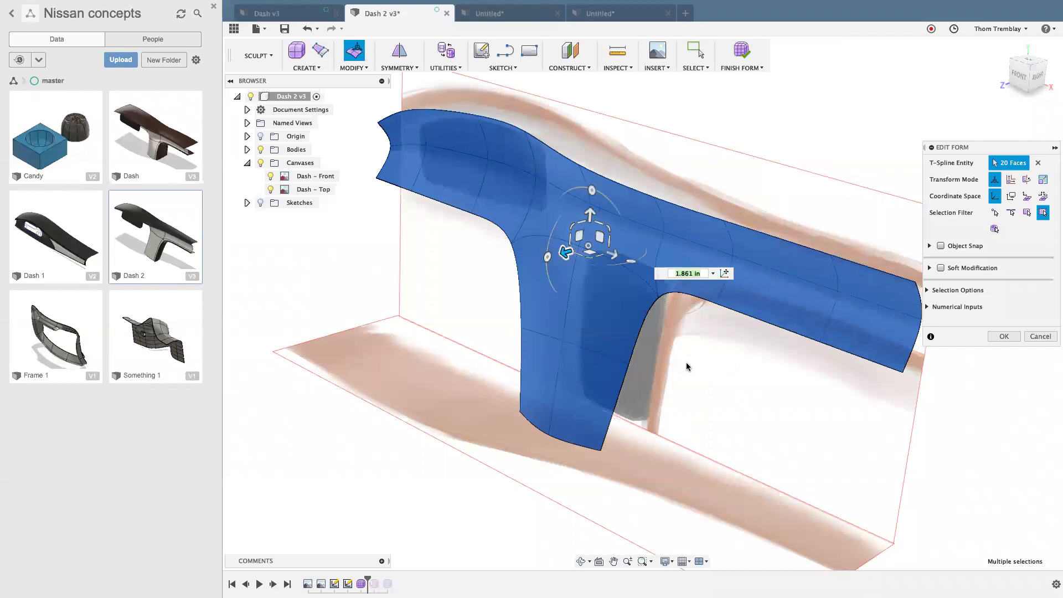
pyautogui.rightClick(692, 364)
pyautogui.click(721, 367)
pyautogui.click(722, 368)
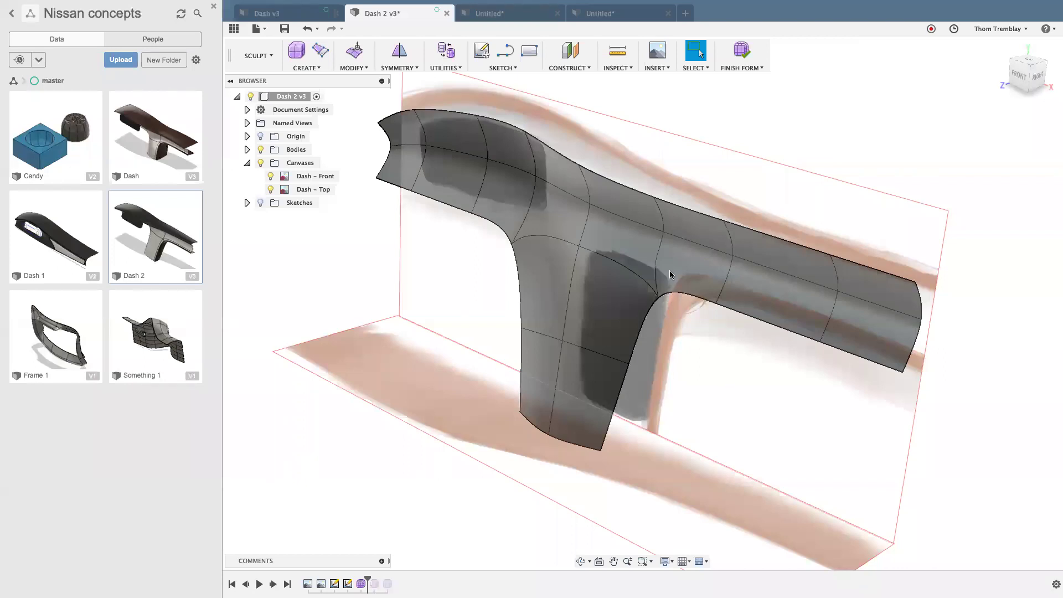
# Review the extruded spline surface in the untitled design and return to the Dash 2 design.
pyautogui.click(602, 12)
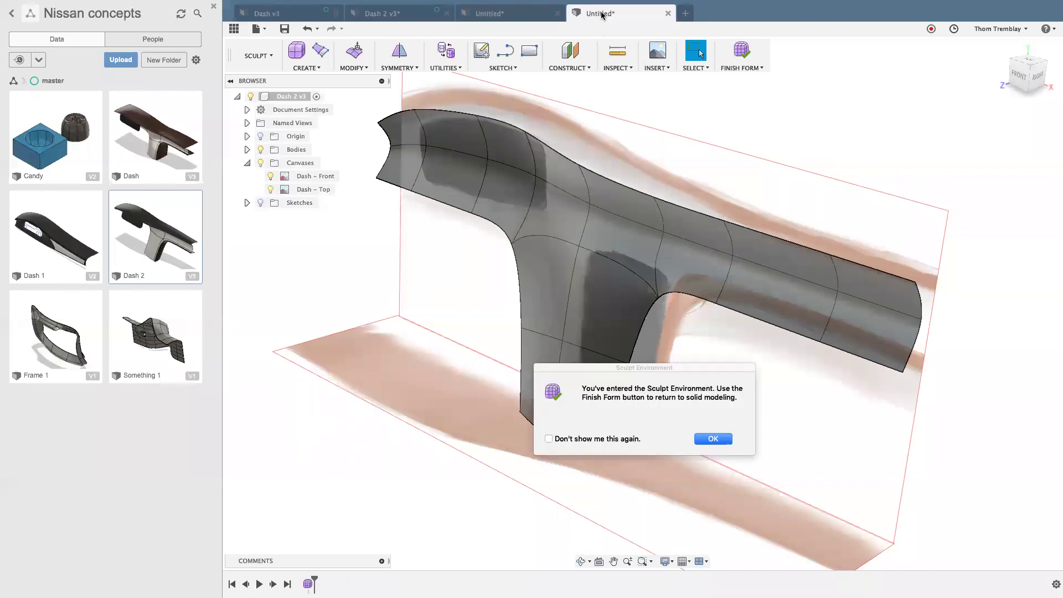
pyautogui.click(709, 443)
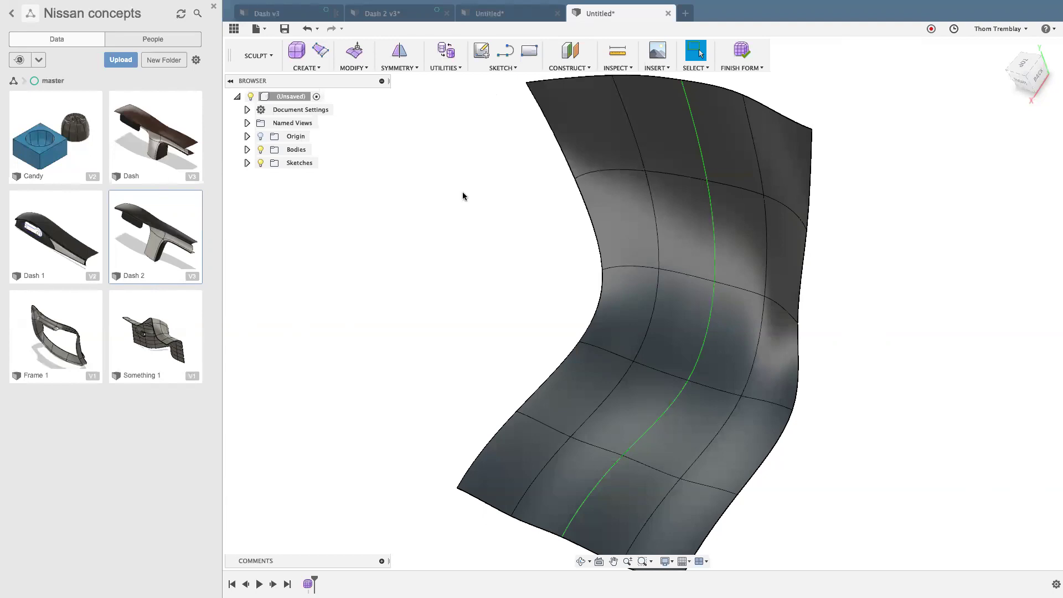
pyautogui.click(399, 18)
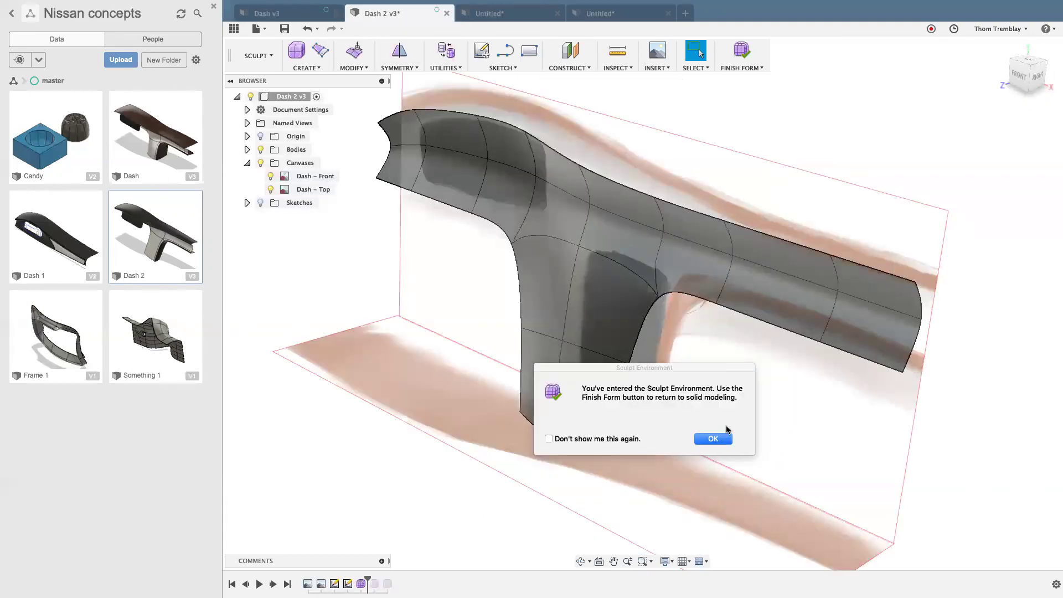
pyautogui.click(725, 439)
# Flatten the dashboard's entire upper edge loop with the Select Parallel Plane direction, using the vertical origin plane along the front canvas.
pyautogui.scroll(1, 593, 162)
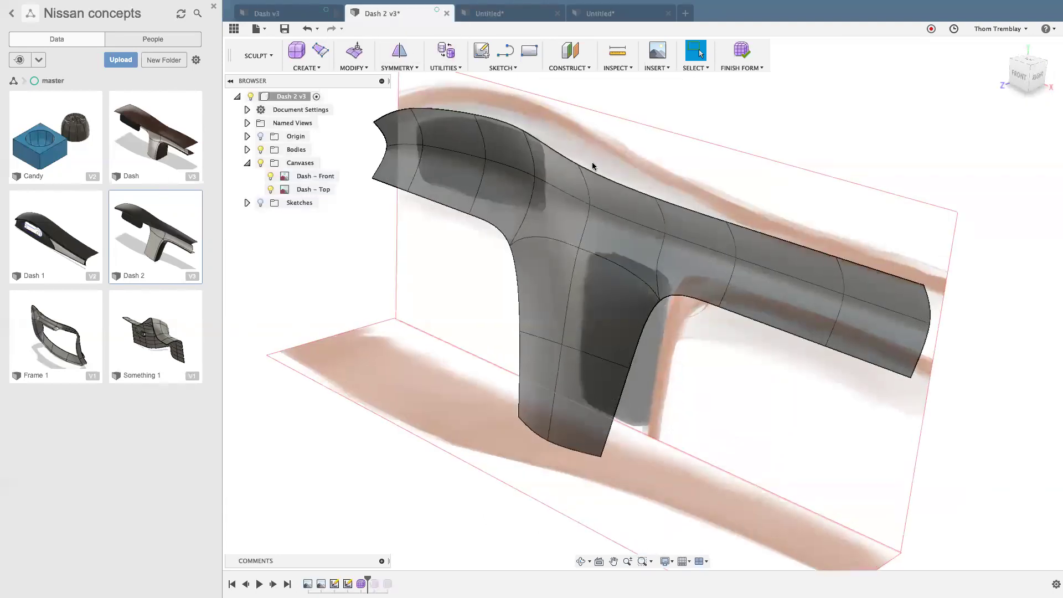
pyautogui.scroll(3, 590, 169)
pyautogui.keyDown('shift'); pyautogui.moveTo(679, 238); pyautogui.dragTo(646, 231, button='middle'); pyautogui.keyUp('shift')
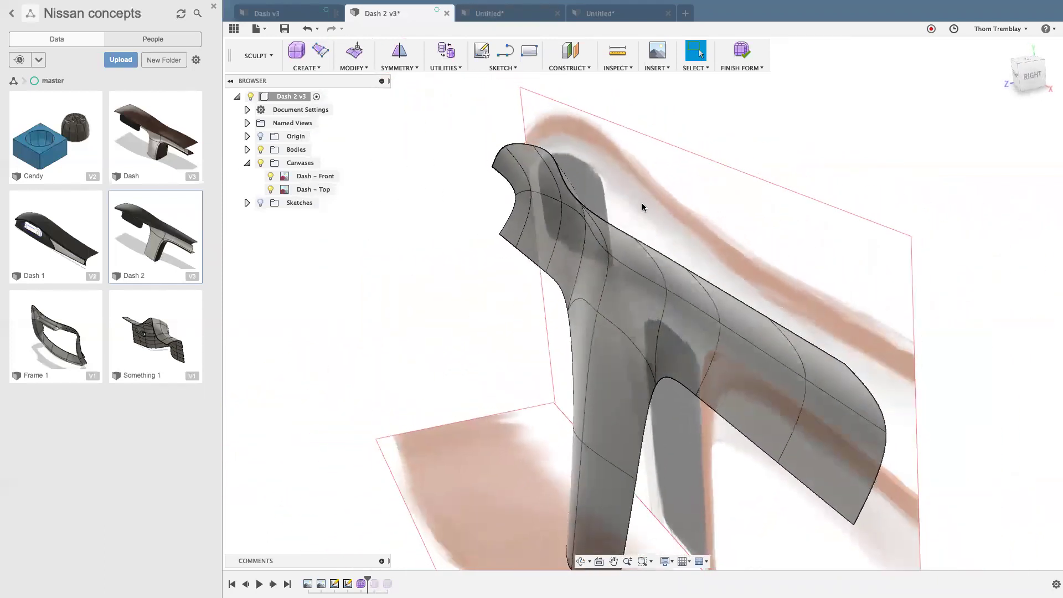
pyautogui.scroll(2, 643, 207)
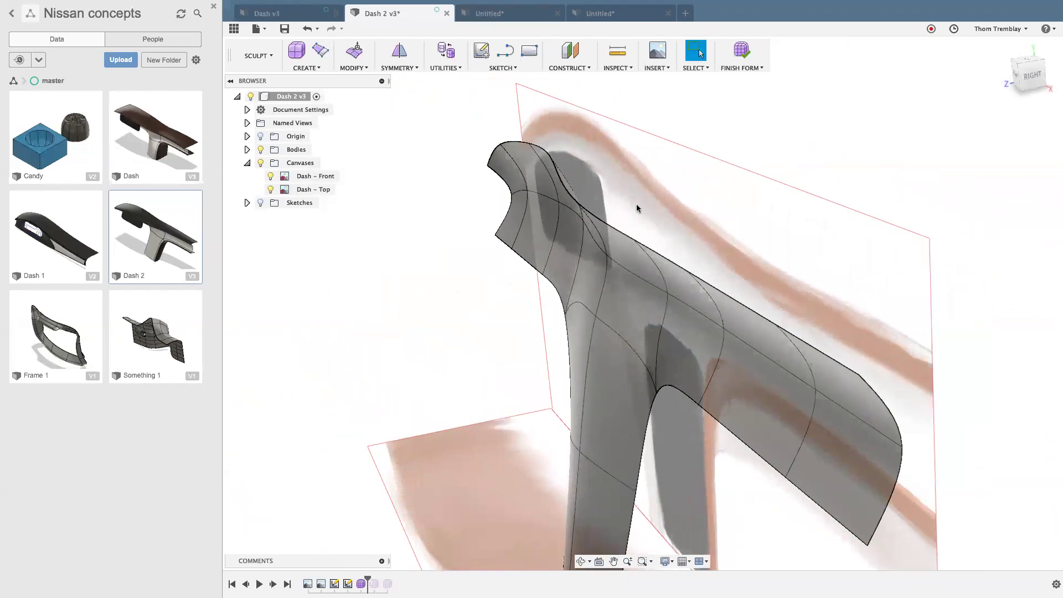
pyautogui.doubleClick(730, 299)
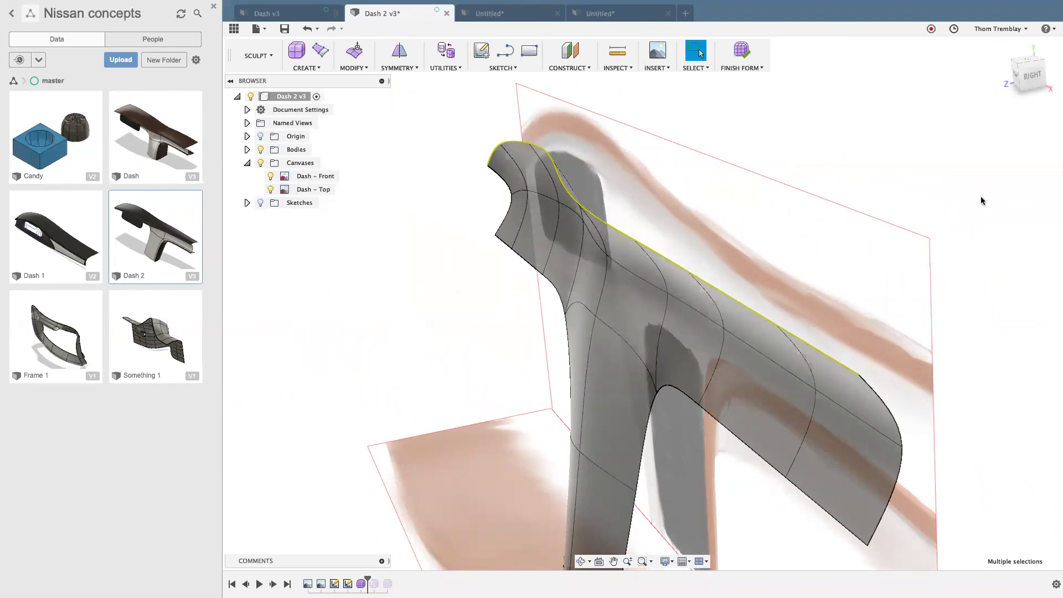
pyautogui.click(1033, 81)
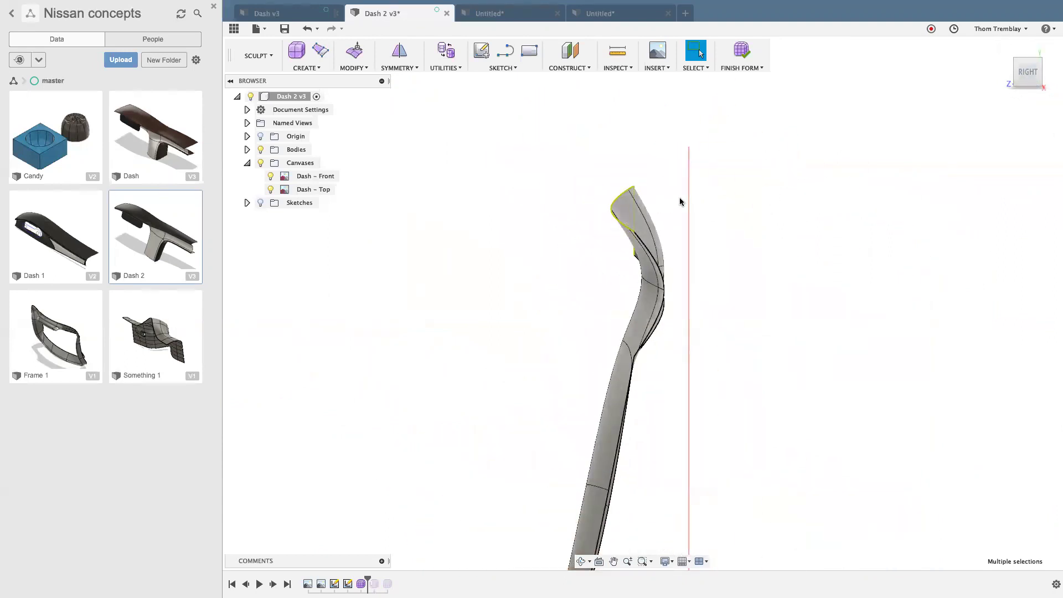
pyautogui.keyDown('shift'); pyautogui.moveTo(712, 223); pyautogui.dragTo(726, 231, button='middle'); pyautogui.keyUp('shift')
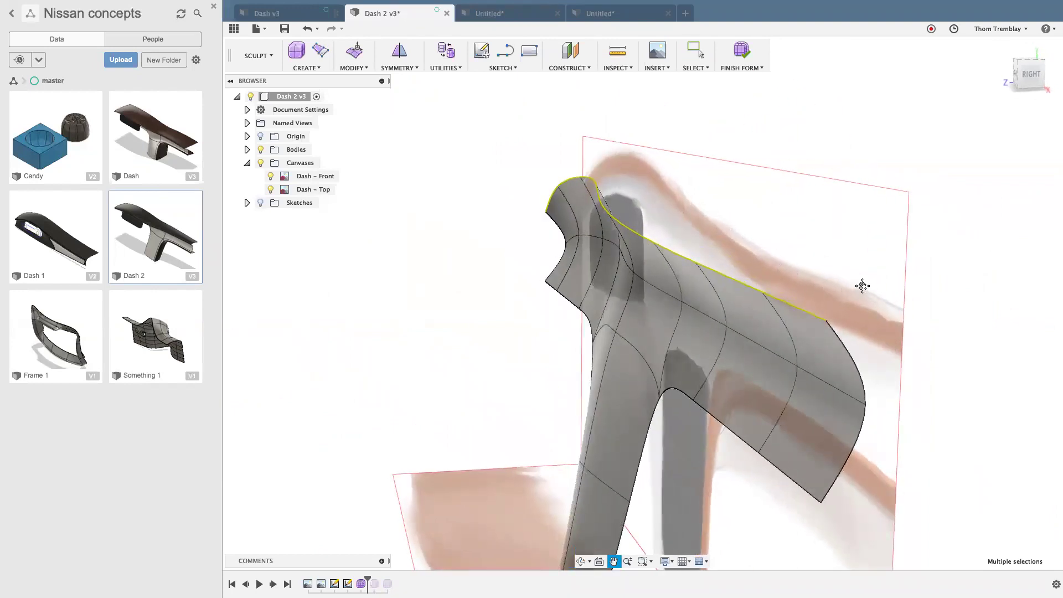
pyautogui.keyDown('shift'); pyautogui.moveTo(861, 287); pyautogui.dragTo(831, 271, button='middle'); pyautogui.keyUp('shift')
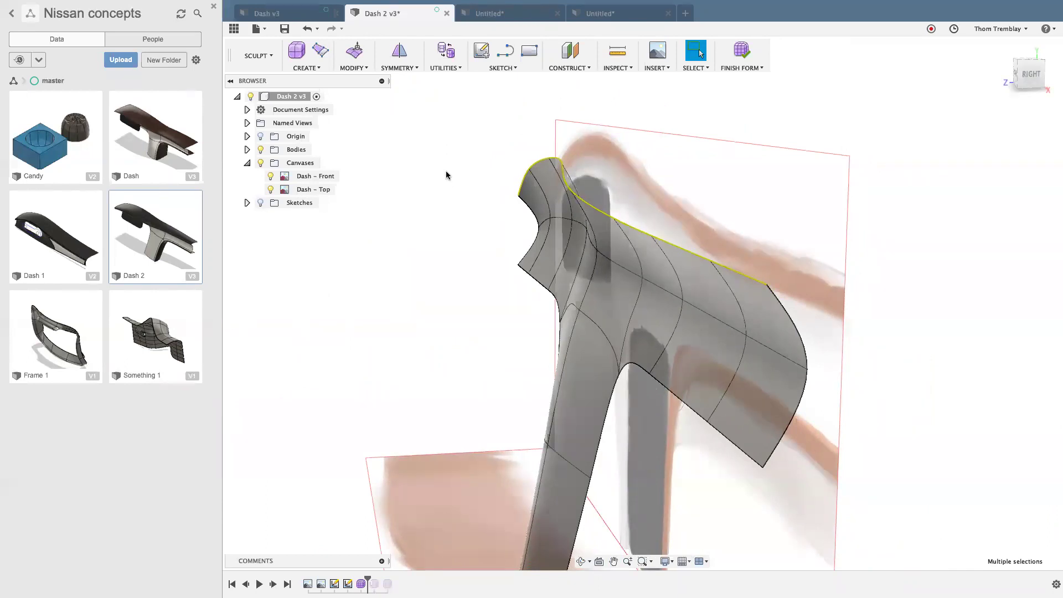
pyautogui.click(363, 71)
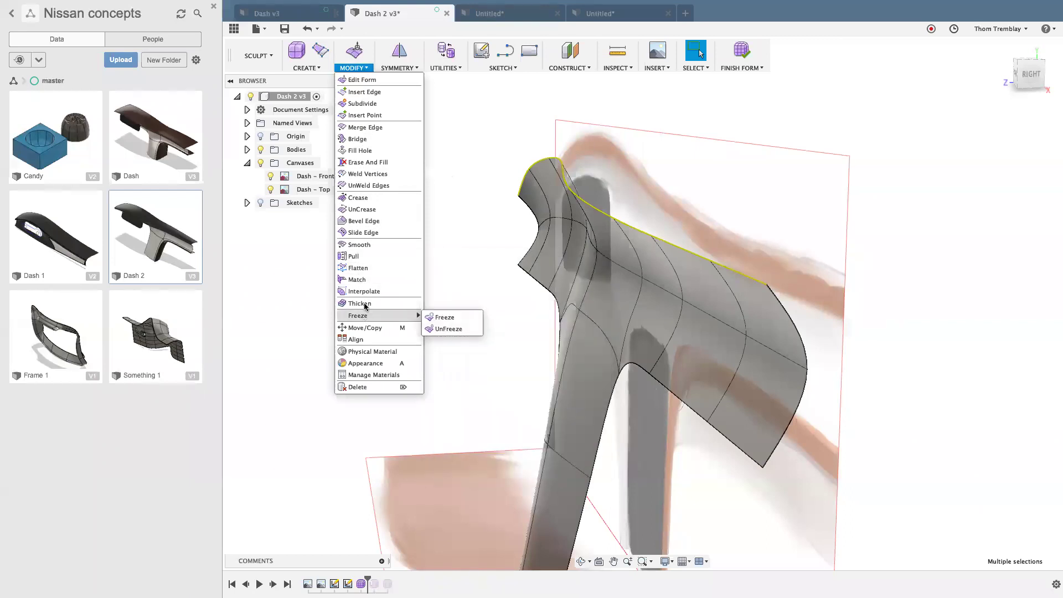
pyautogui.click(361, 270)
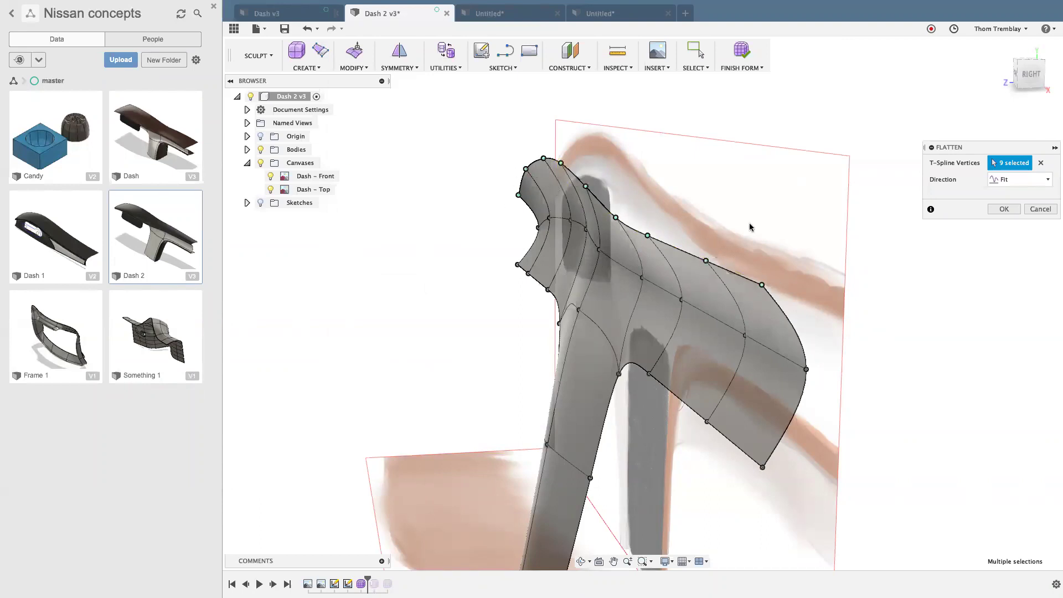
pyautogui.click(1005, 183)
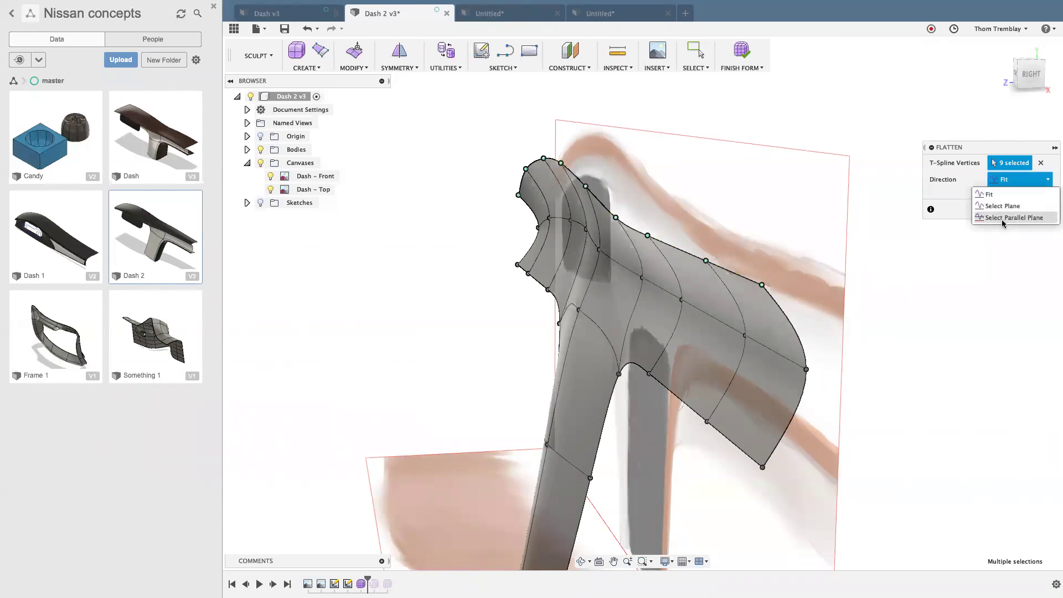
pyautogui.click(1003, 219)
pyautogui.moveTo(809, 492); pyautogui.dragTo(815, 421, button='middle')
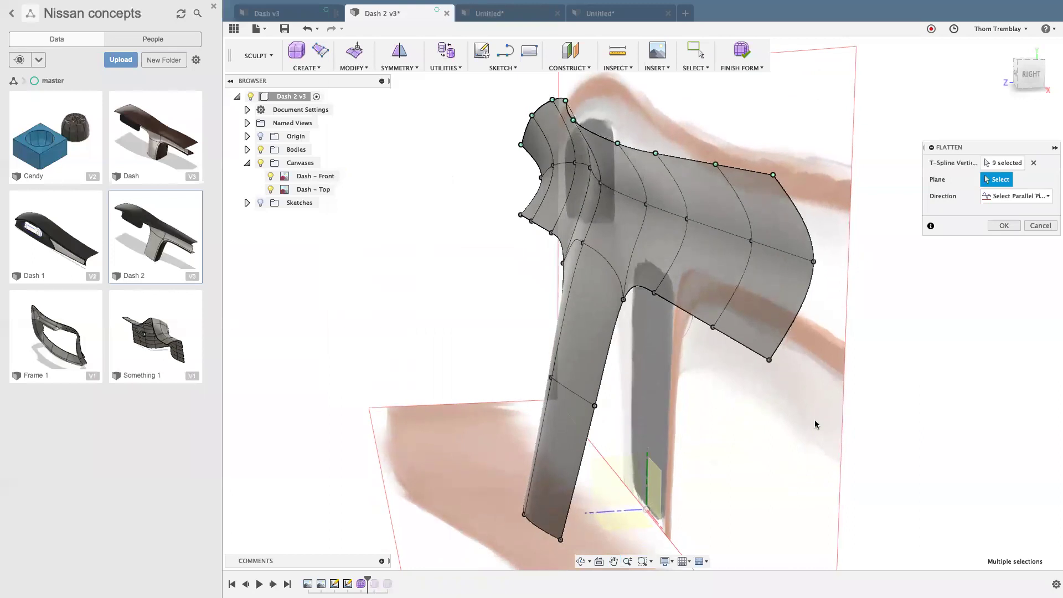
pyautogui.click(661, 488)
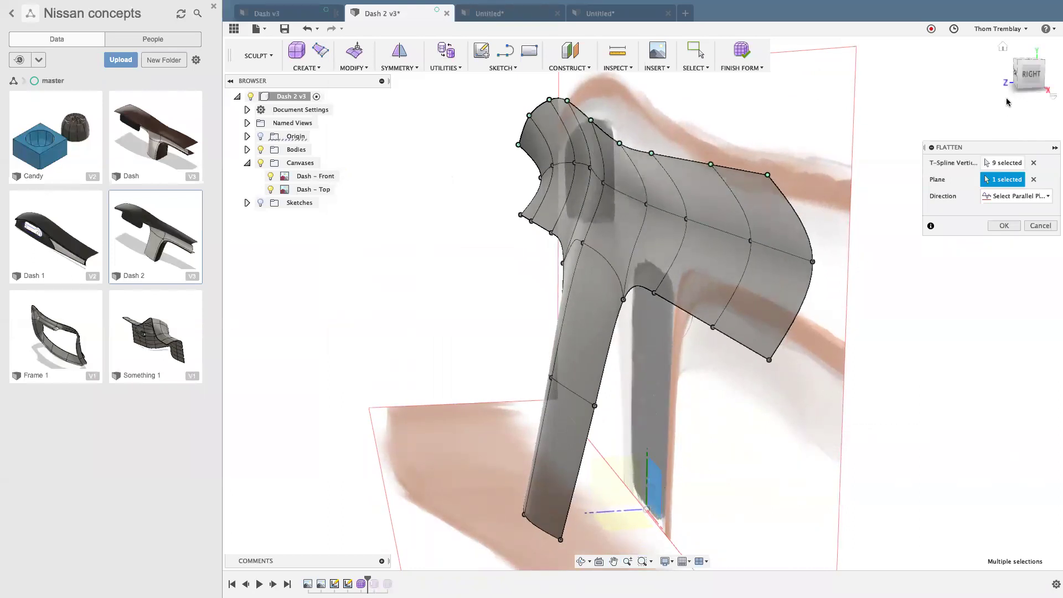
pyautogui.click(1031, 78)
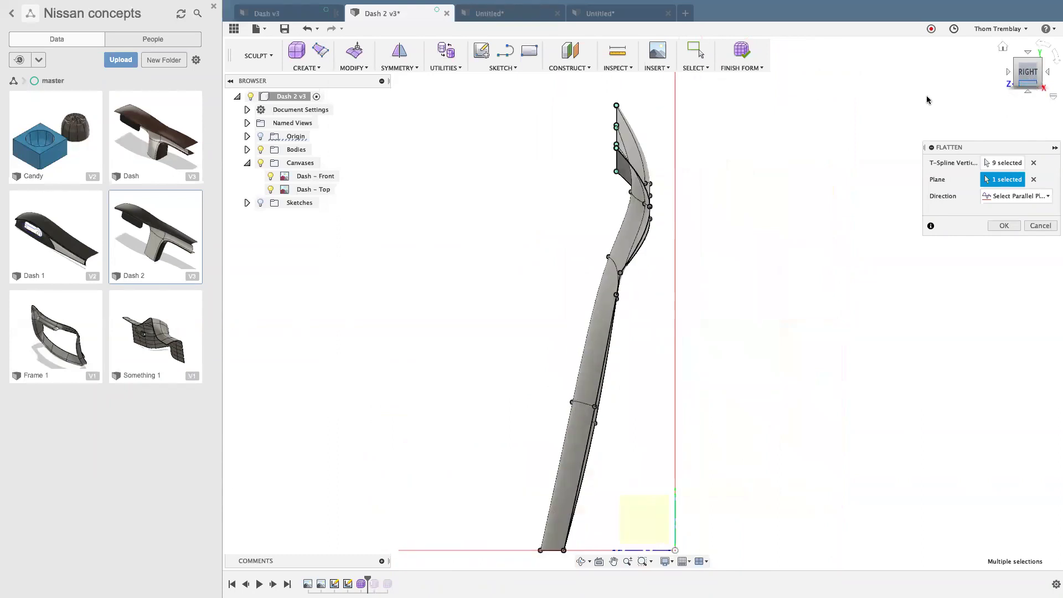
pyautogui.keyDown('shift'); pyautogui.moveTo(586, 152); pyautogui.dragTo(583, 188, button='middle'); pyautogui.keyUp('shift')
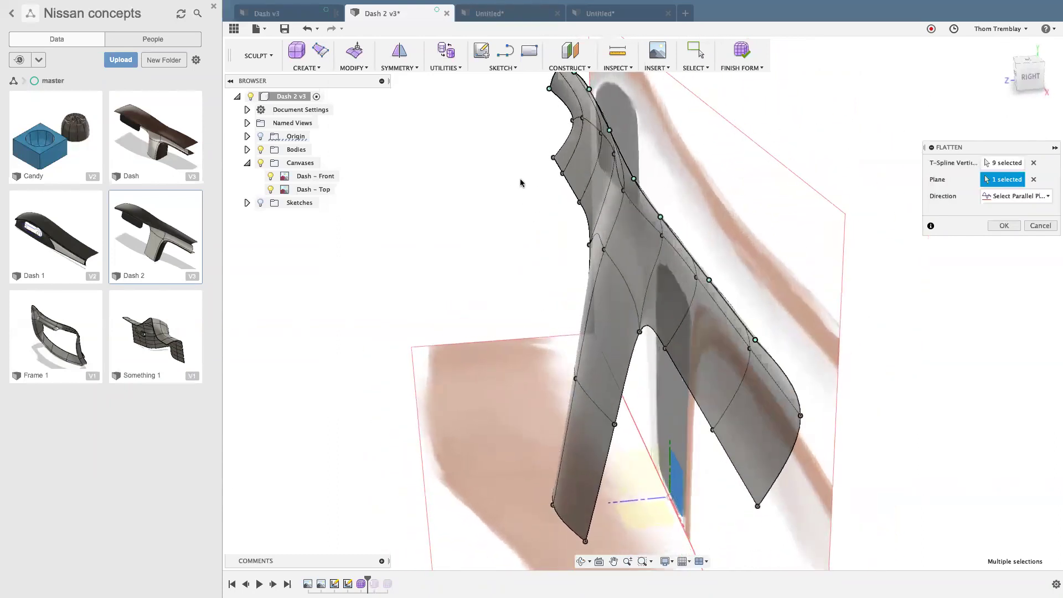
pyautogui.rightClick(490, 175)
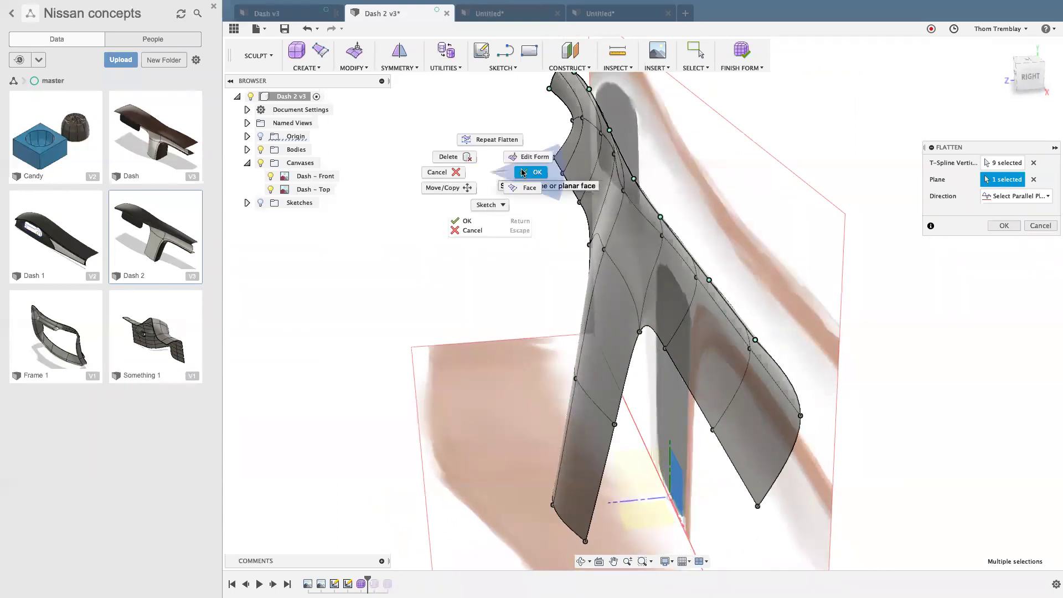
pyautogui.click(528, 171)
# Rotate the four upper edges at the dashboard's raised end by about 8.6 degrees using Edit Form.
pyautogui.moveTo(497, 158); pyautogui.dragTo(501, 174, button='middle')
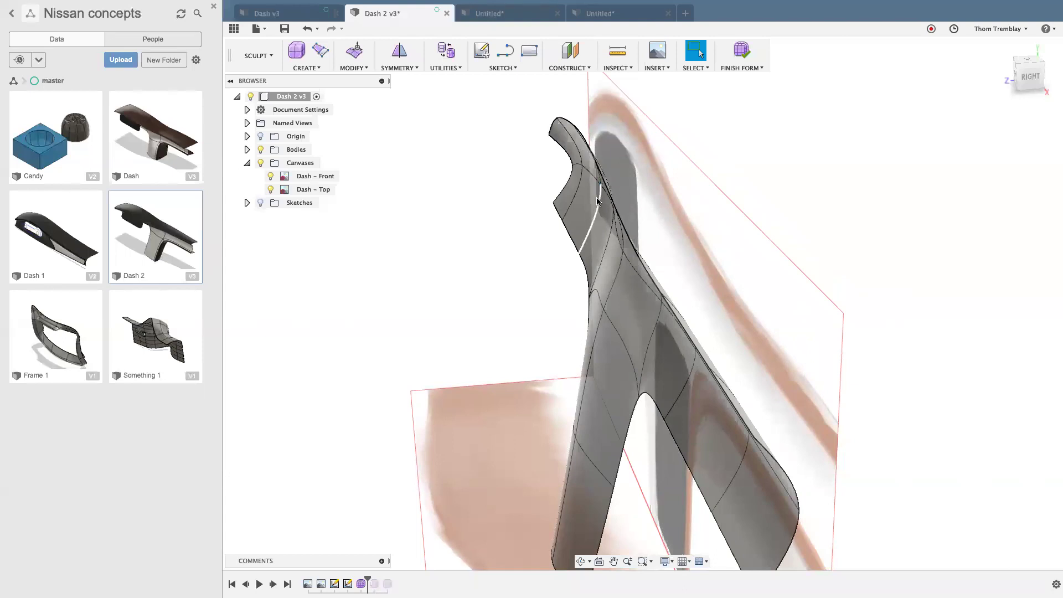
pyautogui.rightClick(487, 129)
pyautogui.click(525, 110)
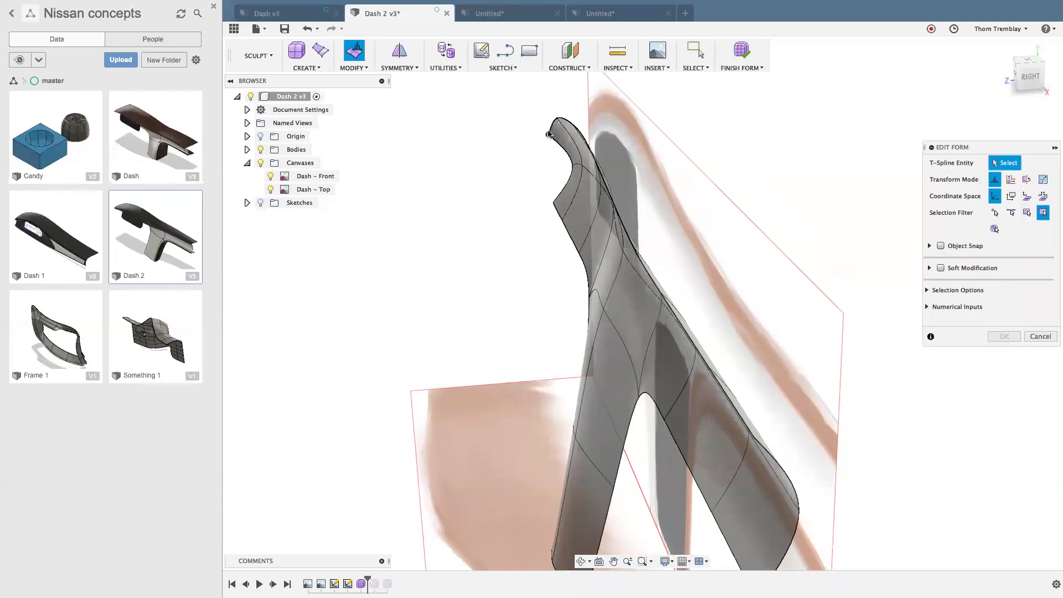
pyautogui.doubleClick(551, 126)
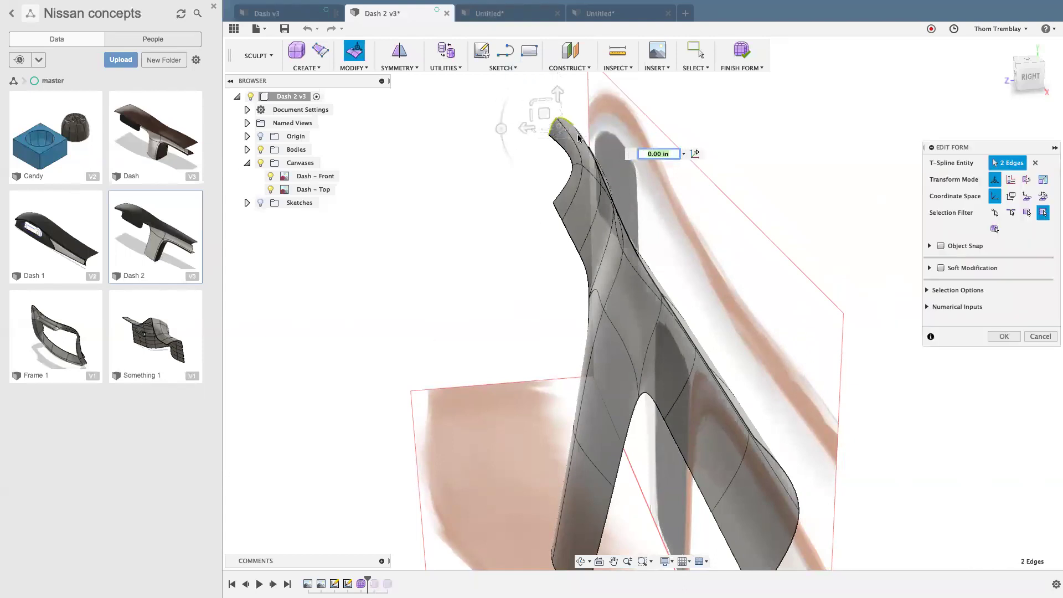
pyautogui.keyDown('shift'); pyautogui.click(587, 150); pyautogui.keyUp('shift')
pyautogui.keyDown('shift'); pyautogui.moveTo(574, 193); pyautogui.dragTo(631, 198, button='middle'); pyautogui.keyUp('shift')
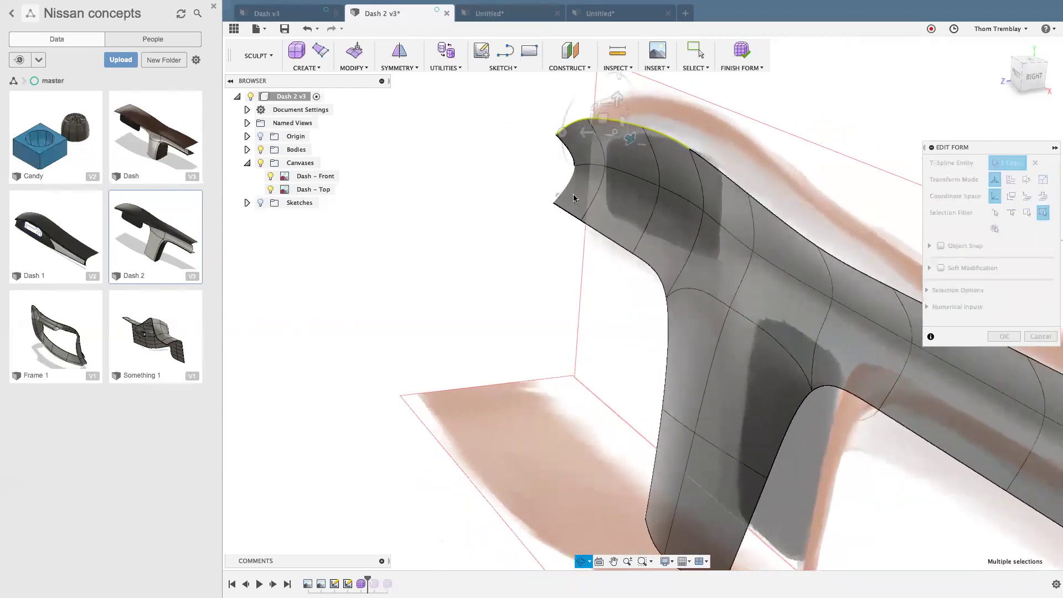
pyautogui.keyDown('shift'); pyautogui.click(719, 171); pyautogui.keyUp('shift')
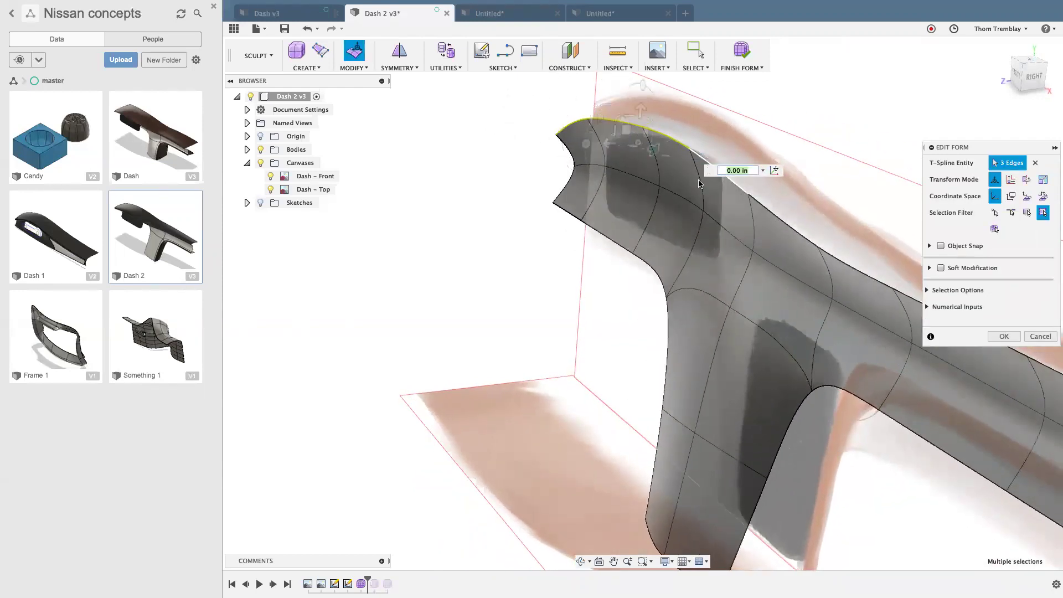
pyautogui.keyDown('shift'); pyautogui.moveTo(498, 218); pyautogui.dragTo(524, 162, button='middle'); pyautogui.keyUp('shift')
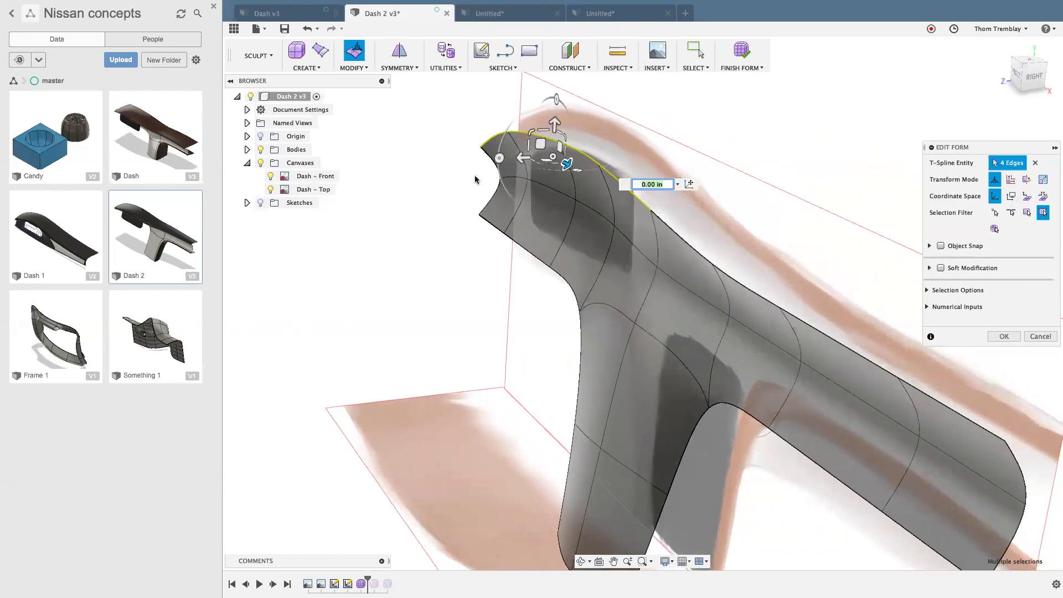
pyautogui.moveTo(525, 162); pyautogui.dragTo(490, 170)
pyautogui.rightClick(489, 171)
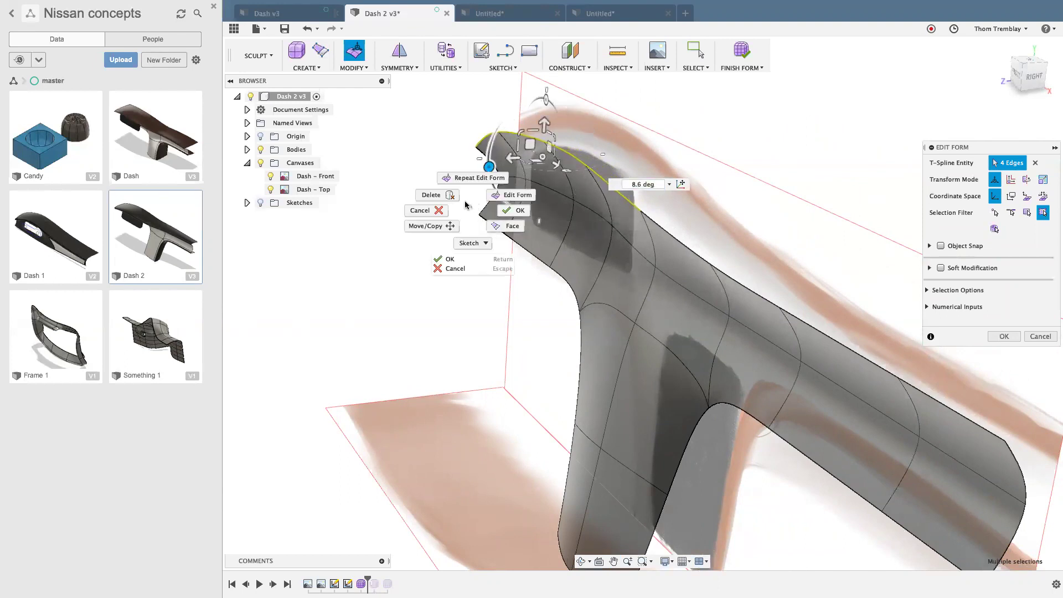
pyautogui.press('Escape')
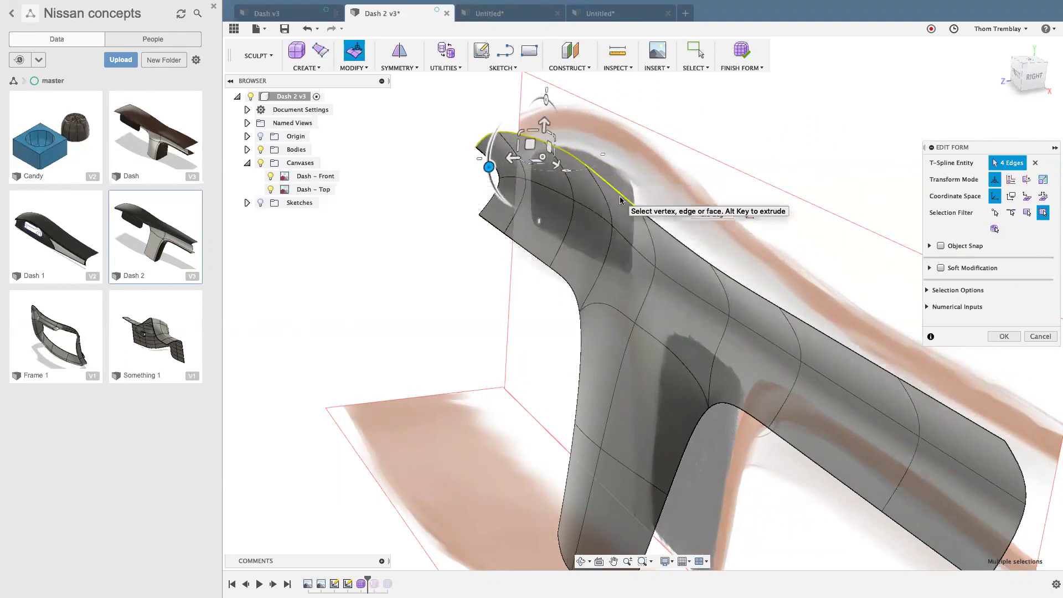
# Extrude the dashboard's full upper edge loop toward the front canvas by about -0.679 in and -8.793 in to form a top surface.
pyautogui.doubleClick(618, 194)
pyautogui.moveTo(440, 233); pyautogui.dragTo(417, 229, button='middle')
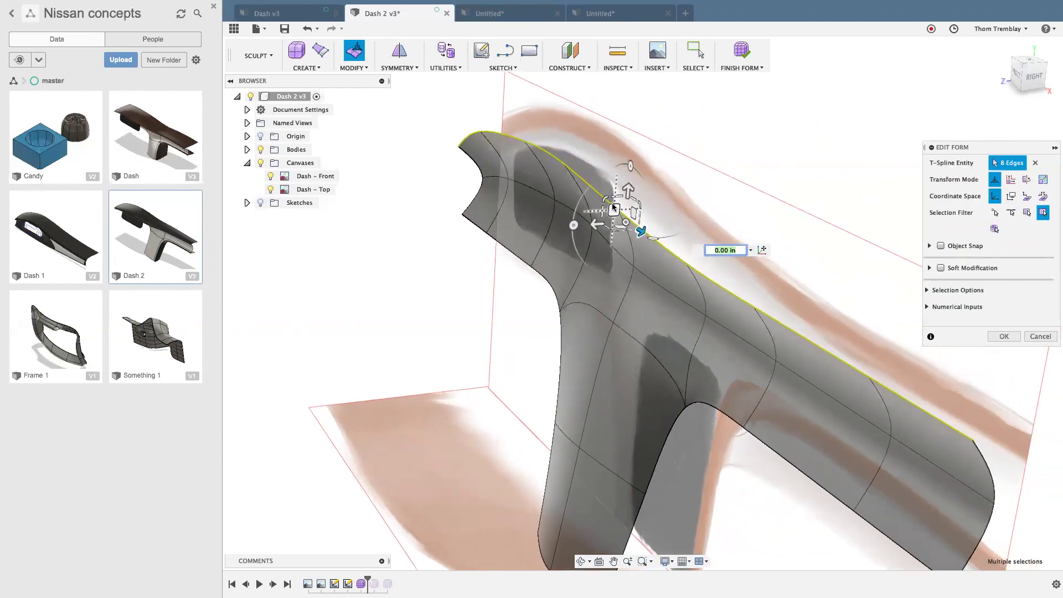
pyautogui.moveTo(613, 212); pyautogui.dragTo(725, 213)
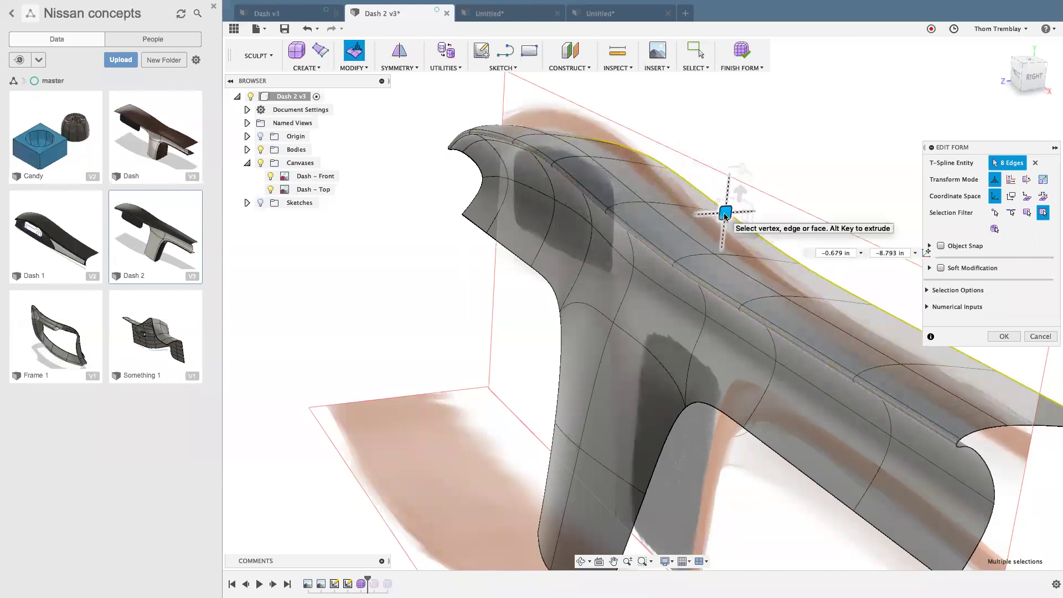
pyautogui.rightClick(345, 255)
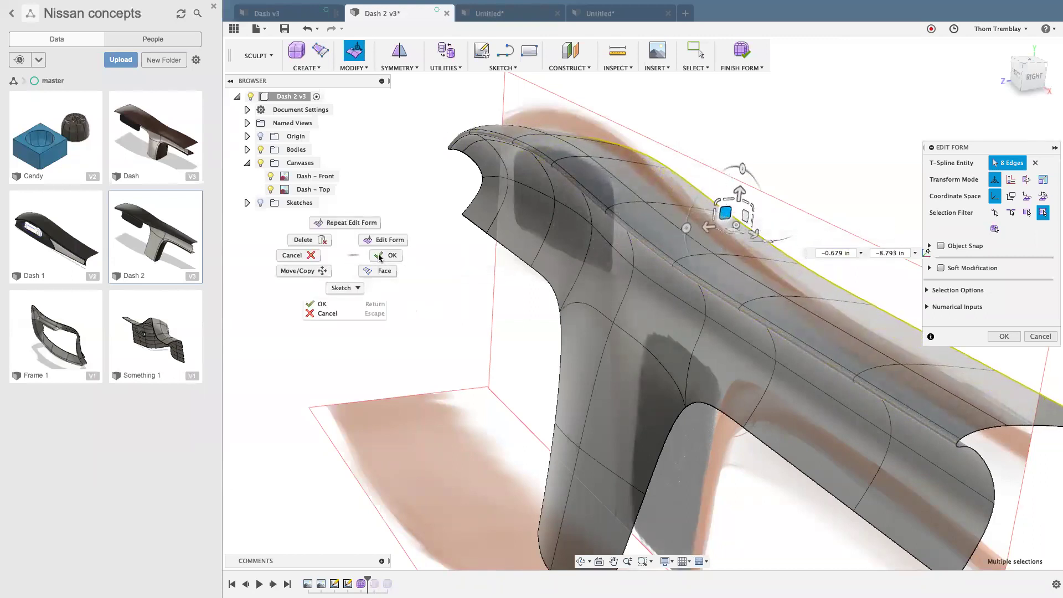
pyautogui.click(384, 258)
pyautogui.scroll(2, 395, 253)
pyautogui.moveTo(390, 247); pyautogui.dragTo(386, 224, button='middle')
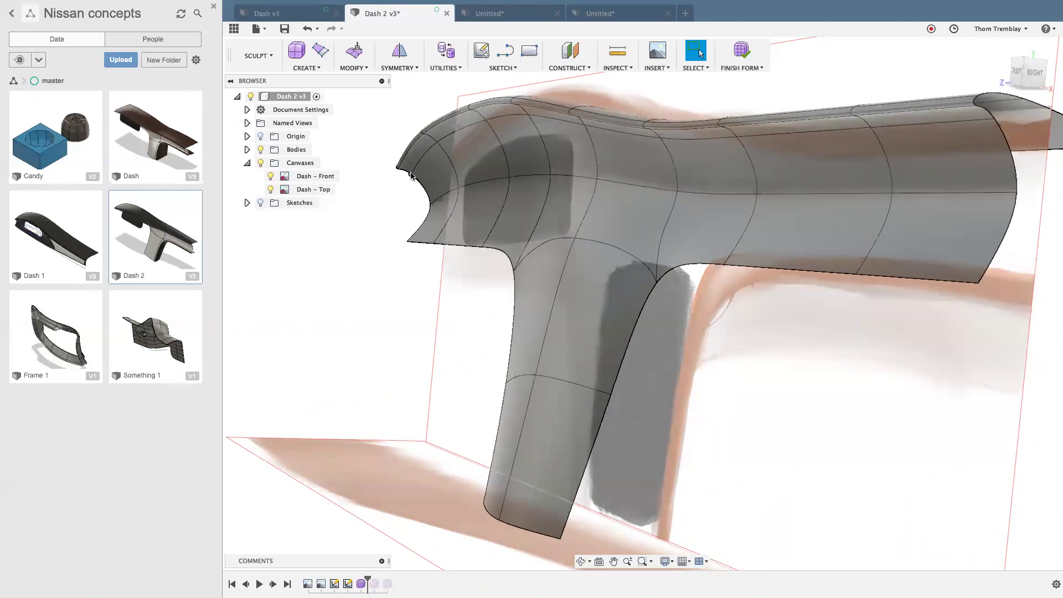
# Crease the full row of eight edges where the extruded top surface meets the dashboard's front face, and restart Edit Form.
pyautogui.click(354, 67)
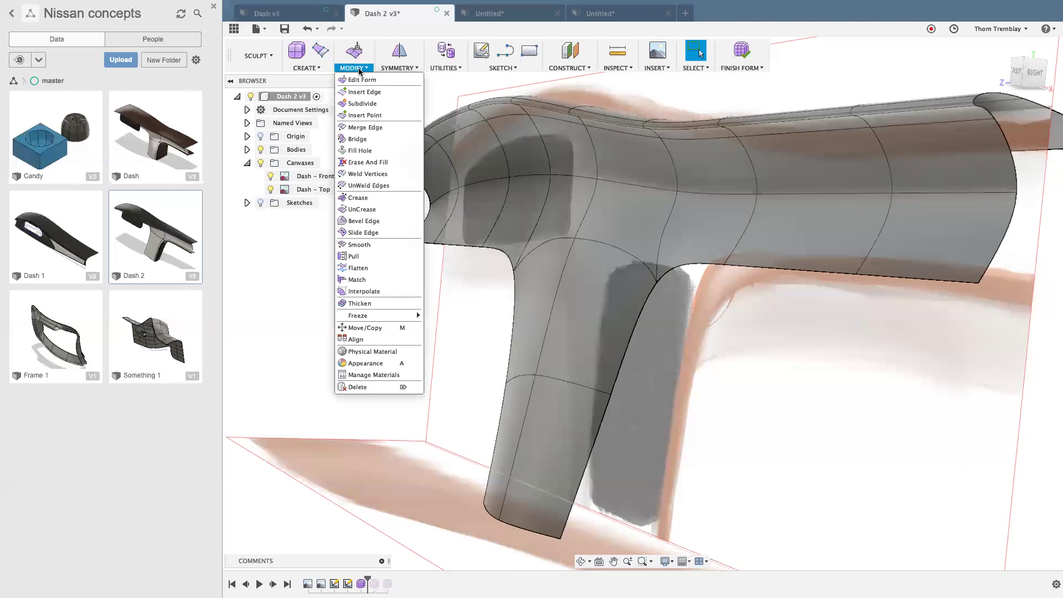
pyautogui.click(359, 198)
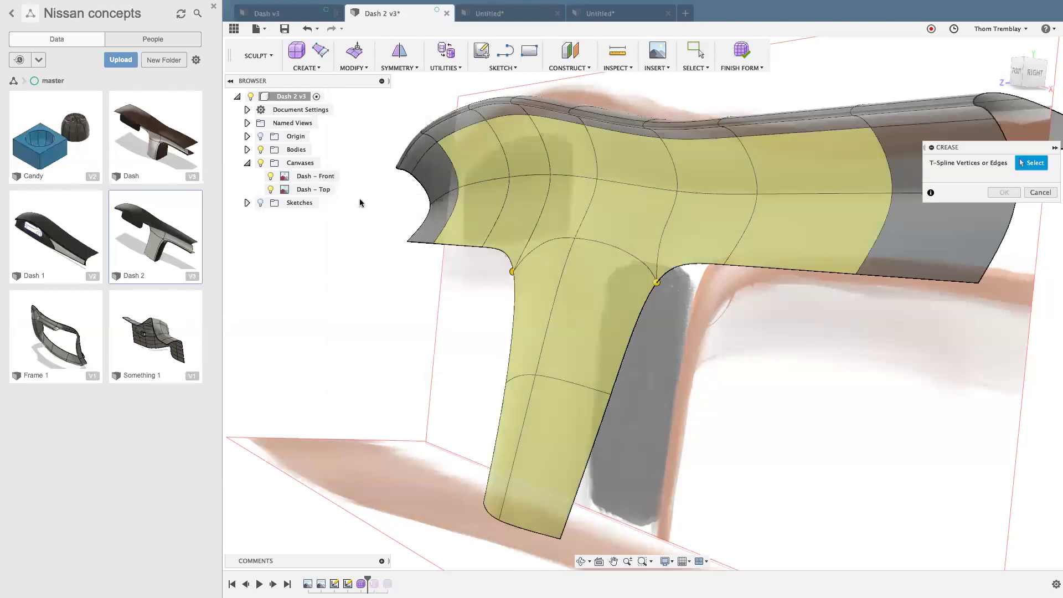
pyautogui.click(420, 160)
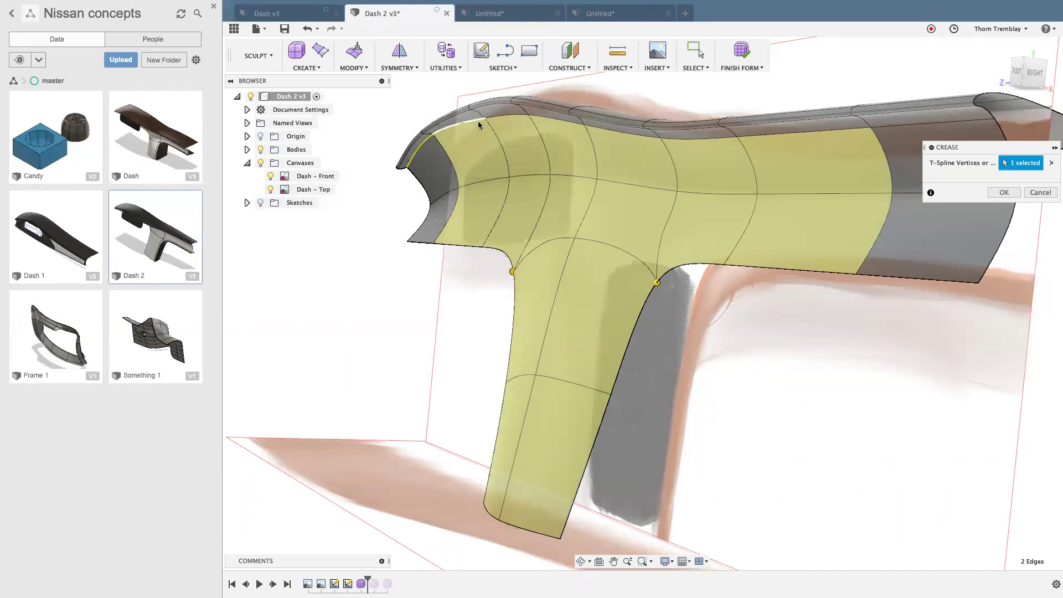
pyautogui.click(534, 117)
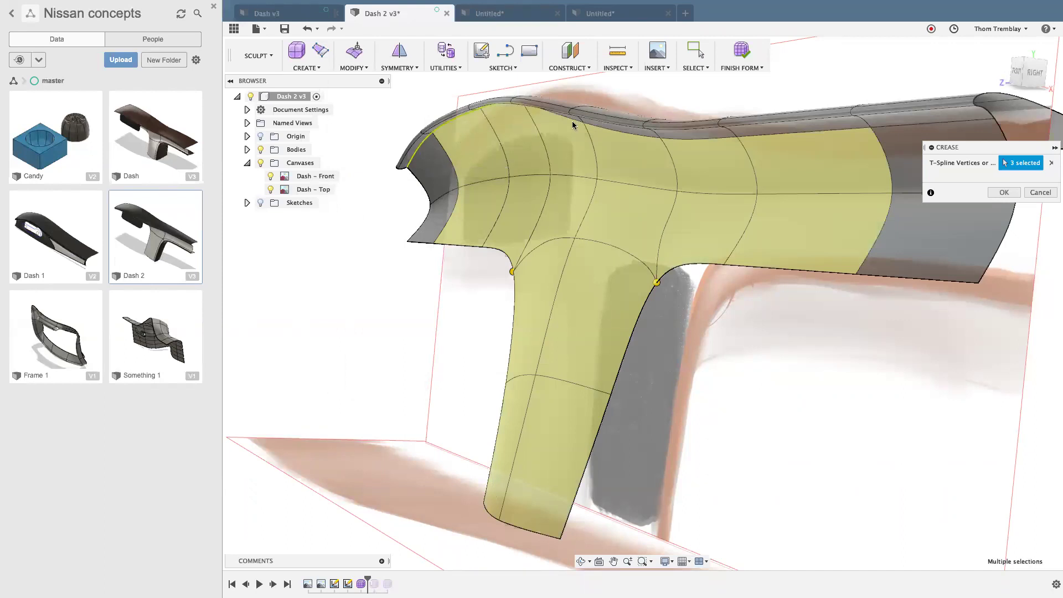
pyautogui.click(573, 122)
pyautogui.click(627, 131)
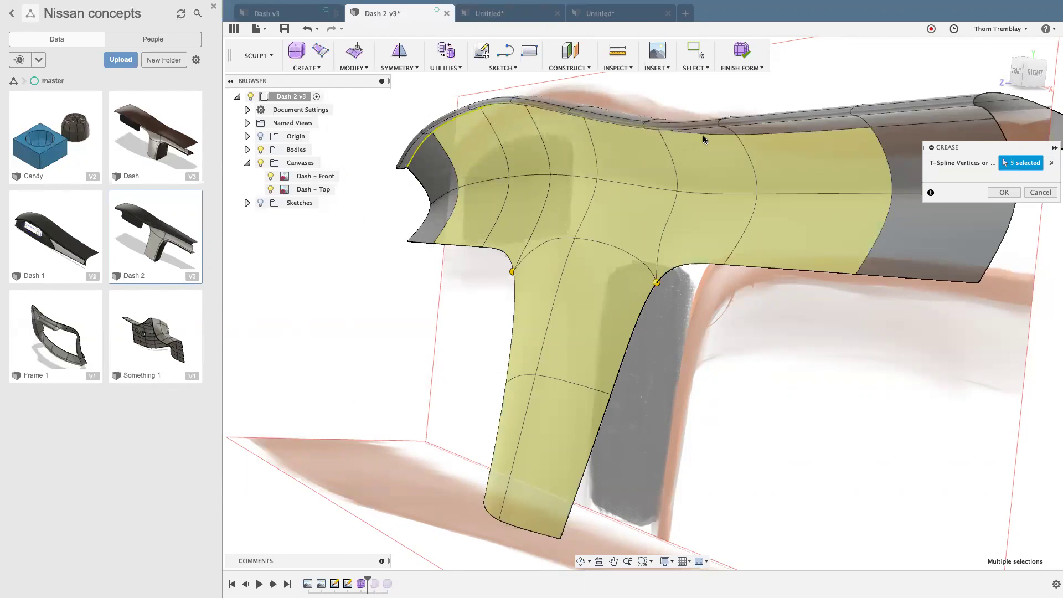
pyautogui.click(802, 127)
pyautogui.click(802, 127)
pyautogui.click(956, 117)
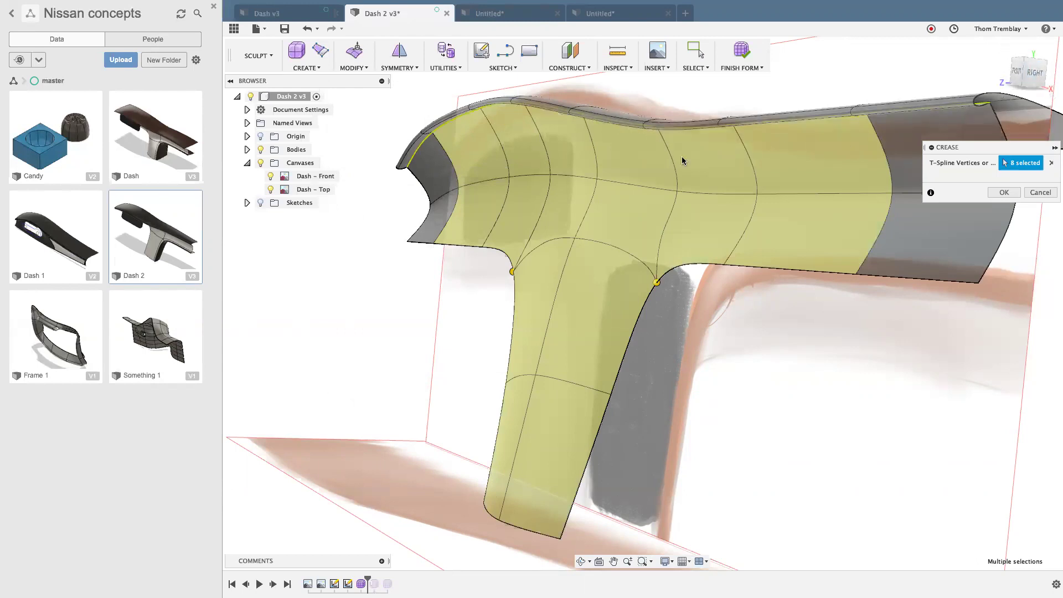
pyautogui.rightClick(421, 302)
pyautogui.click(451, 287)
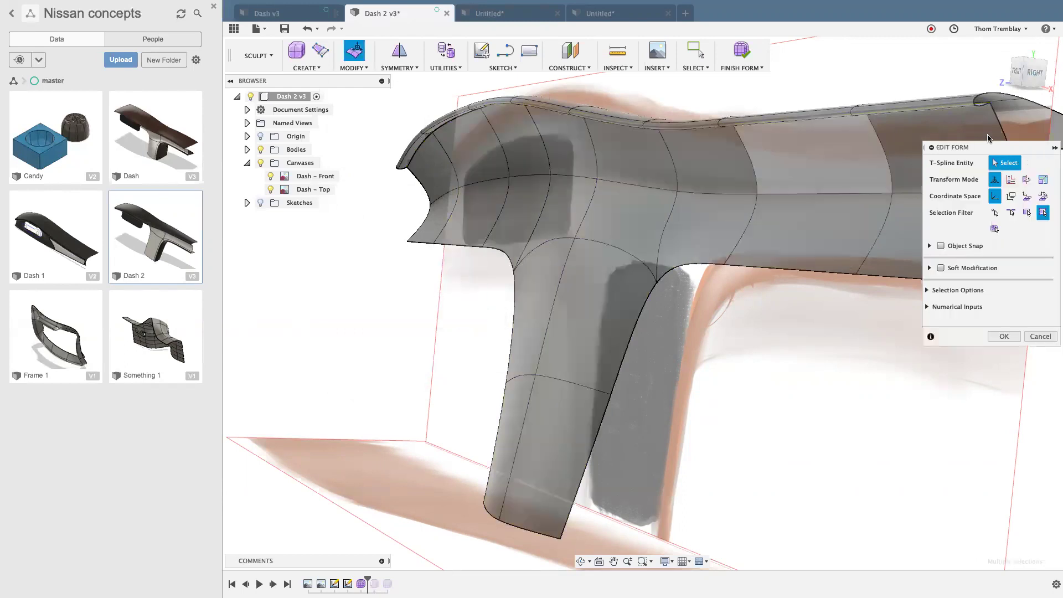
pyautogui.keyDown('shift'); pyautogui.moveTo(902, 140); pyautogui.dragTo(775, 266, button='middle'); pyautogui.keyUp('shift')
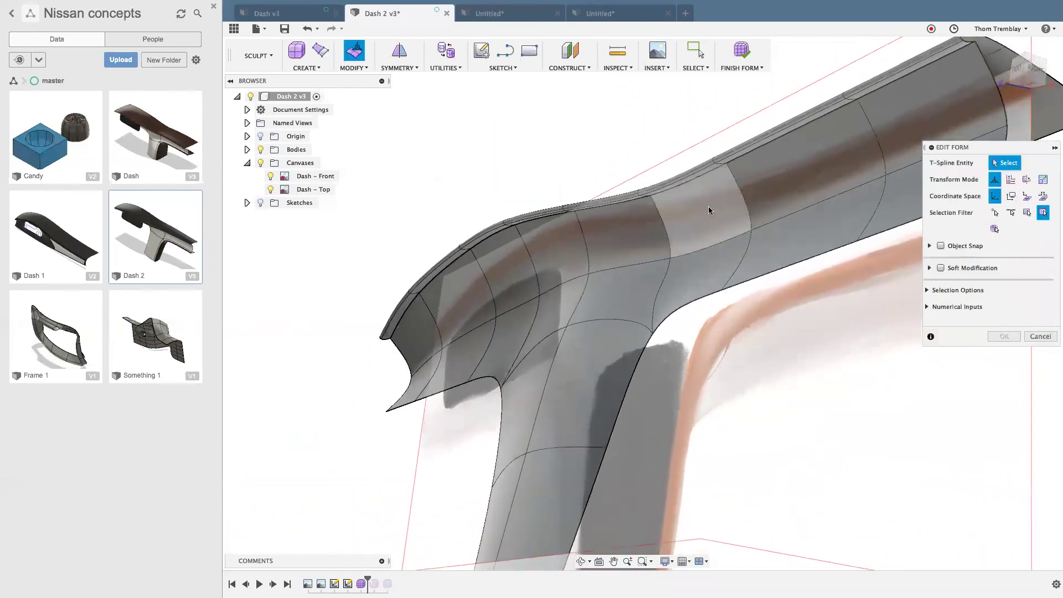
# Extrude the row of eight creased edges slightly to add a narrow strip of faces along the dashboard's top front edge.
pyautogui.click(763, 148)
pyautogui.doubleClick(764, 152)
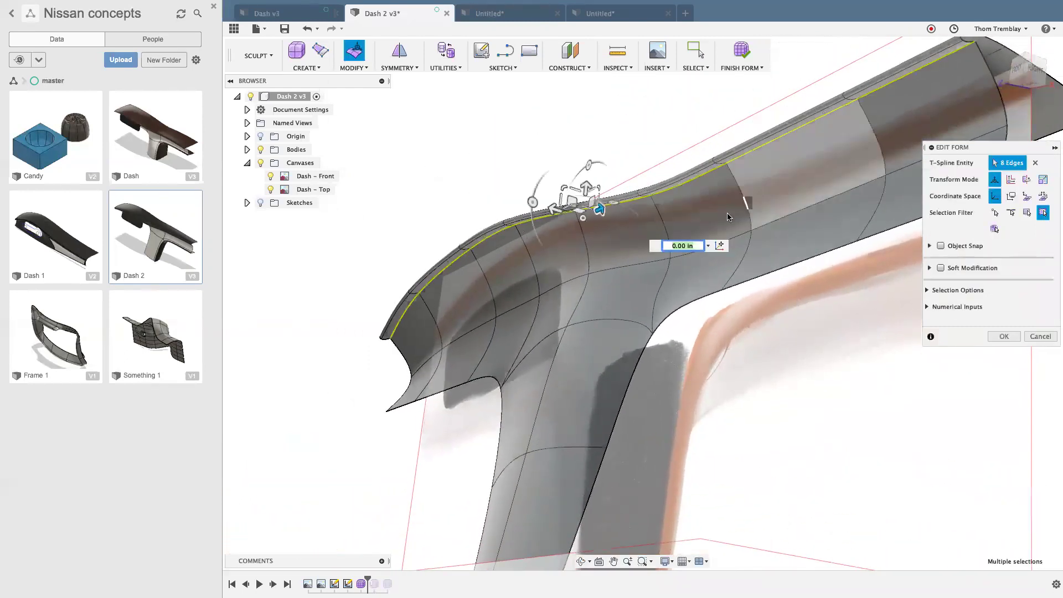
pyautogui.moveTo(586, 186); pyautogui.dragTo(584, 202)
pyautogui.keyDown('shift'); pyautogui.moveTo(587, 194); pyautogui.dragTo(612, 181, button='middle'); pyautogui.keyUp('shift')
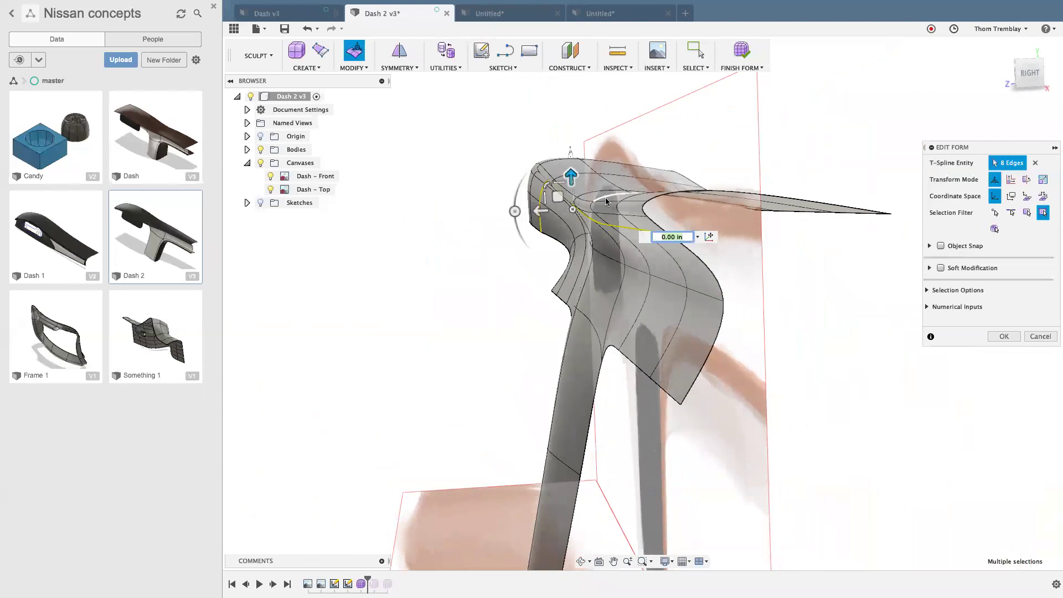
pyautogui.scroll(5, 586, 213)
pyautogui.scroll(3, 558, 211)
pyautogui.moveTo(549, 198)
pyautogui.mouseDown()
pyautogui.moveTo(553, 178)
pyautogui.moveTo(547, 183)
pyautogui.mouseUp()
pyautogui.keyDown('shift'); pyautogui.moveTo(487, 254); pyautogui.dragTo(574, 338, button='middle'); pyautogui.keyUp('shift')
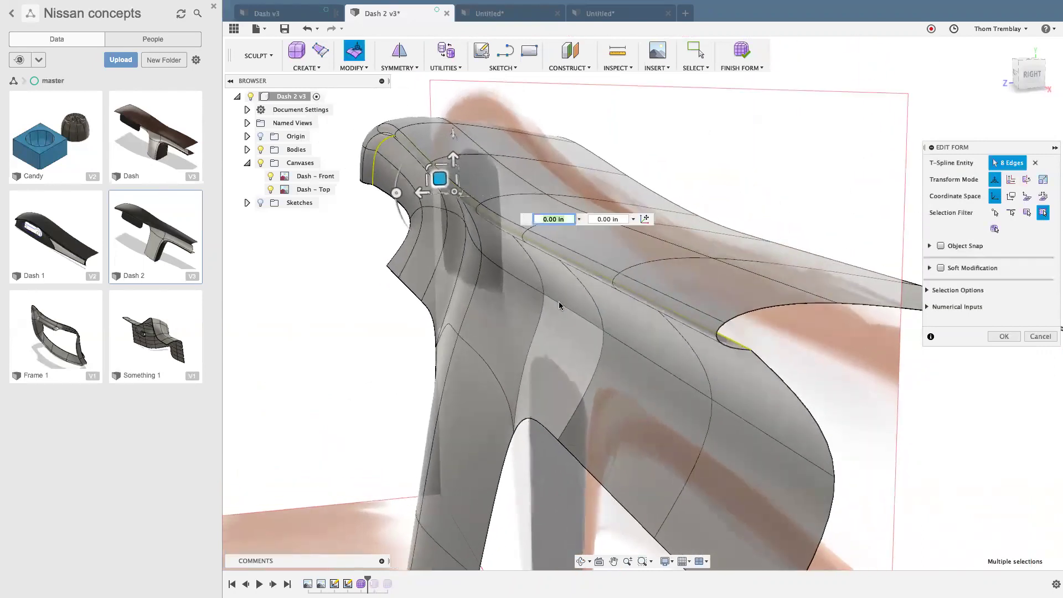
pyautogui.click(339, 129)
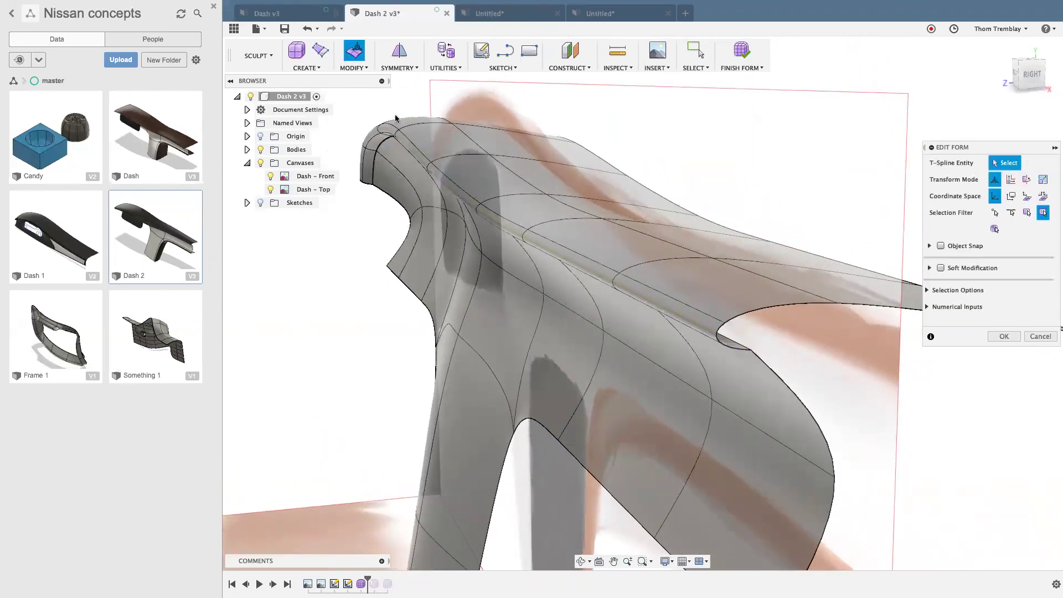
pyautogui.click(670, 300)
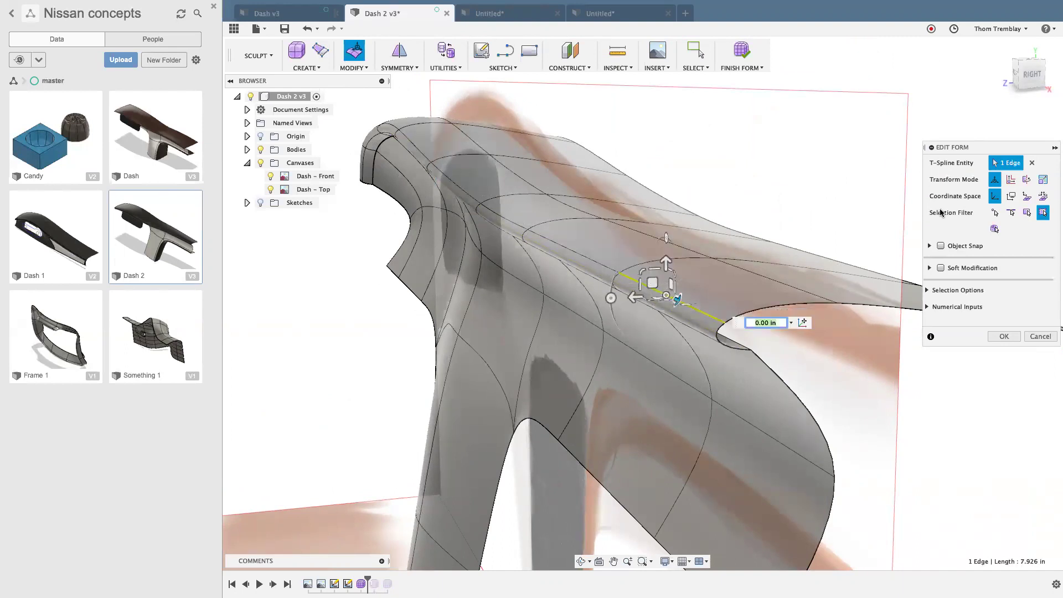
pyautogui.click(1005, 336)
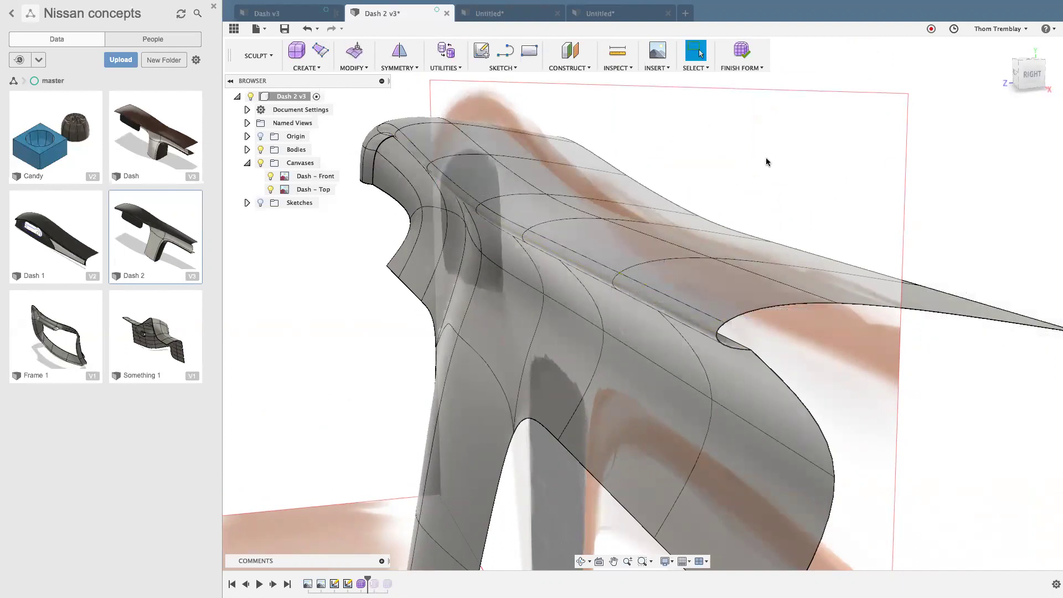
# Crease the upper row of eight edges bordering the dashboard's top surface, just above the existing creased row.
pyautogui.doubleClick(412, 148)
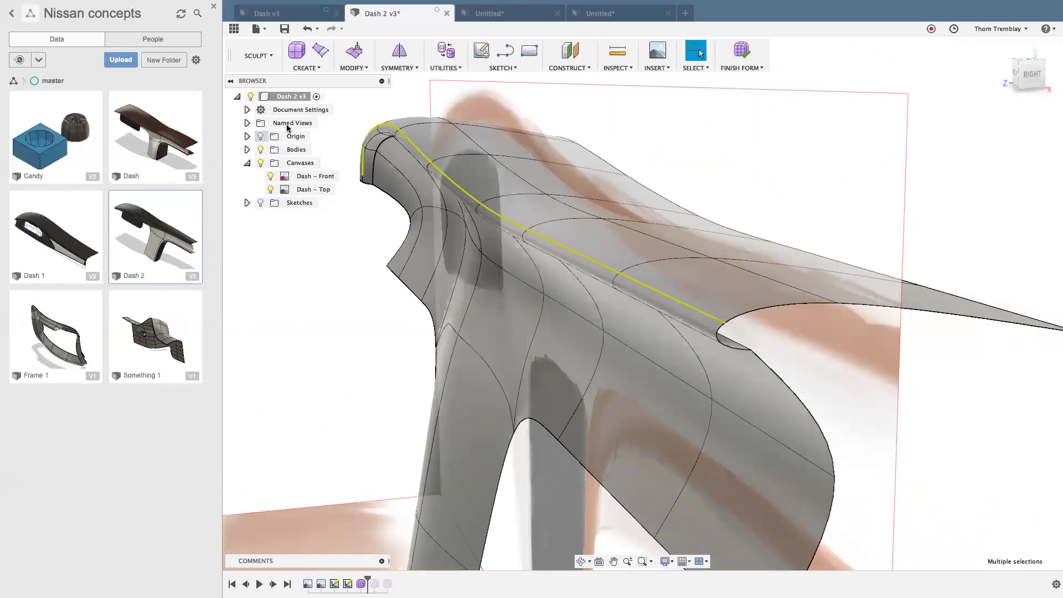
pyautogui.click(350, 68)
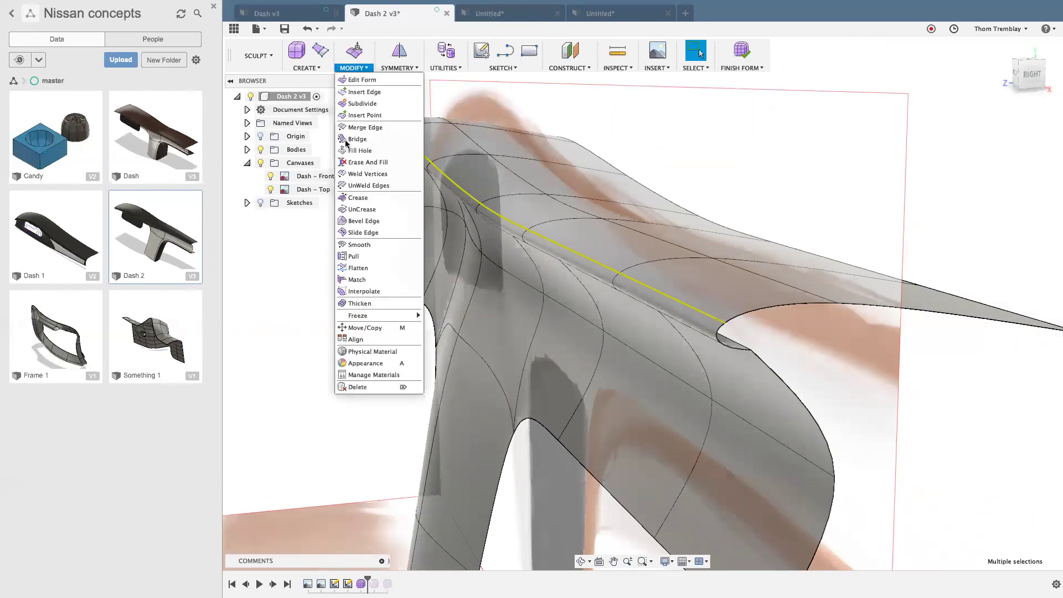
pyautogui.click(349, 197)
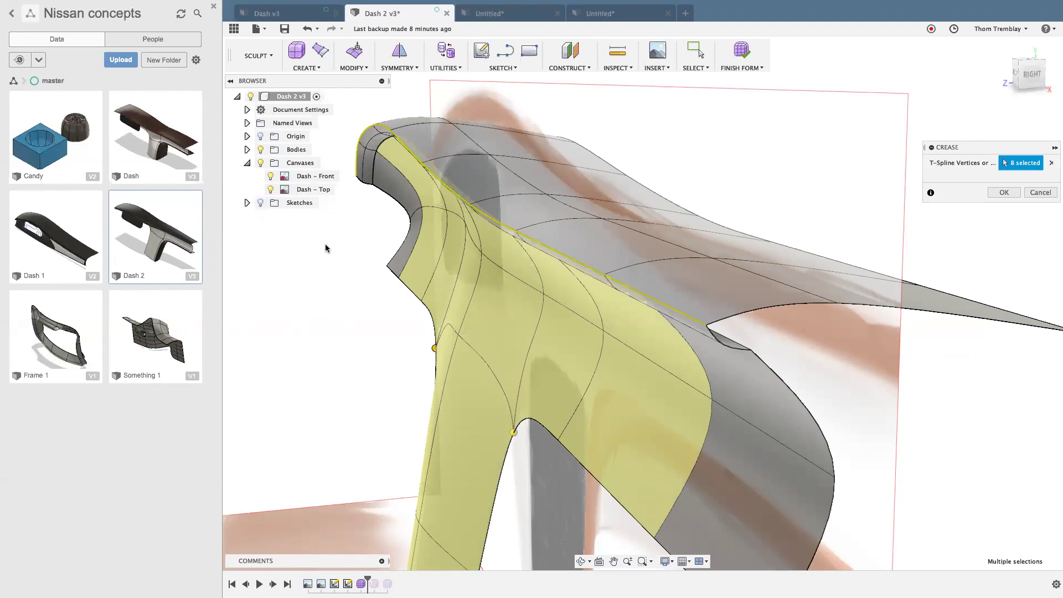
pyautogui.click(1004, 193)
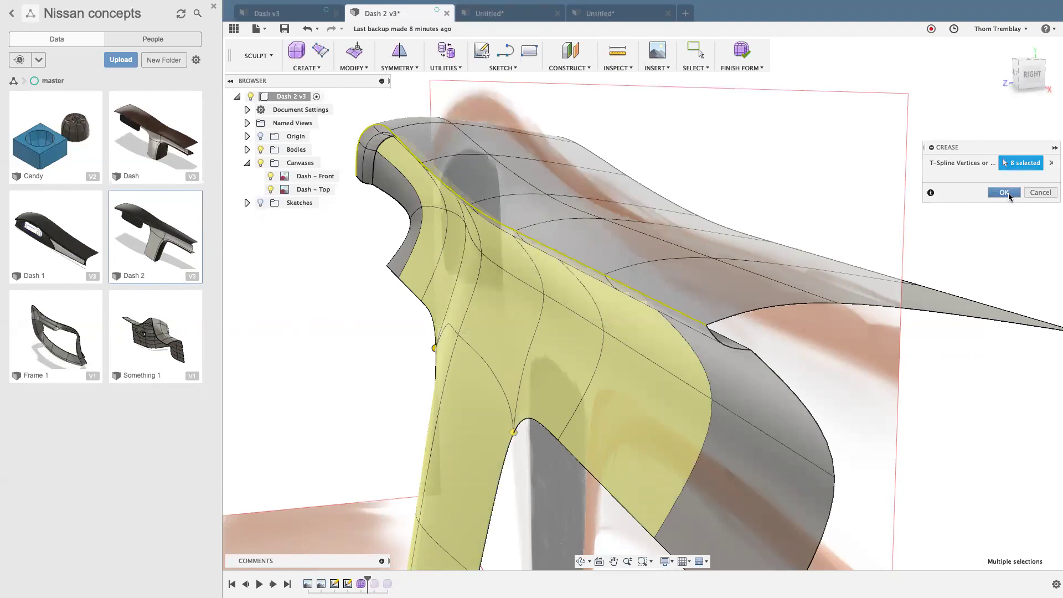
pyautogui.press('Escape')
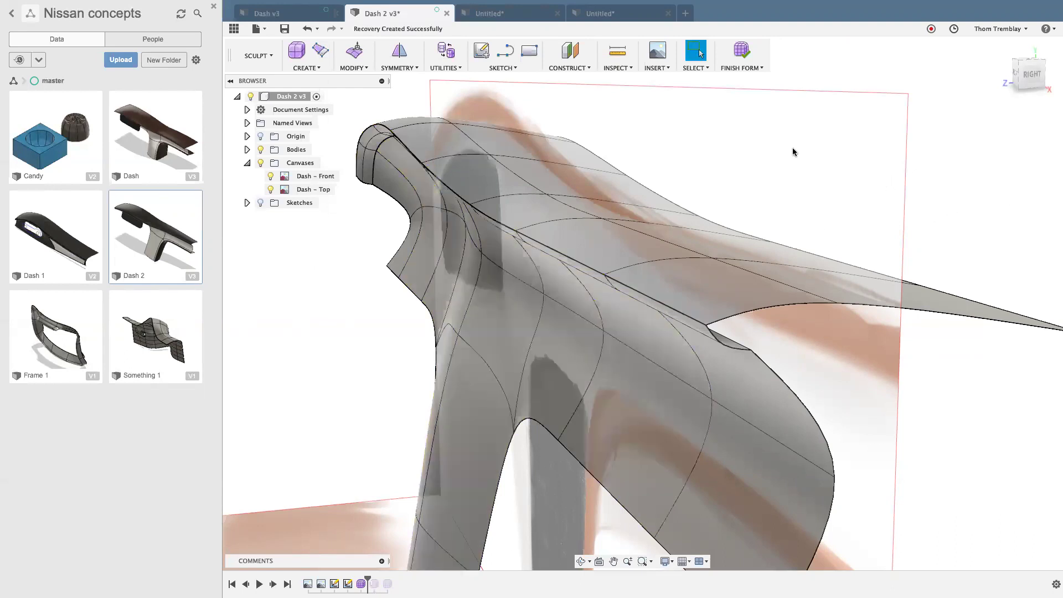
# Move the newly creased row of eight edges in the side plane by about 0.421 in and -0.417 in using Edit Form.
pyautogui.rightClick(793, 152)
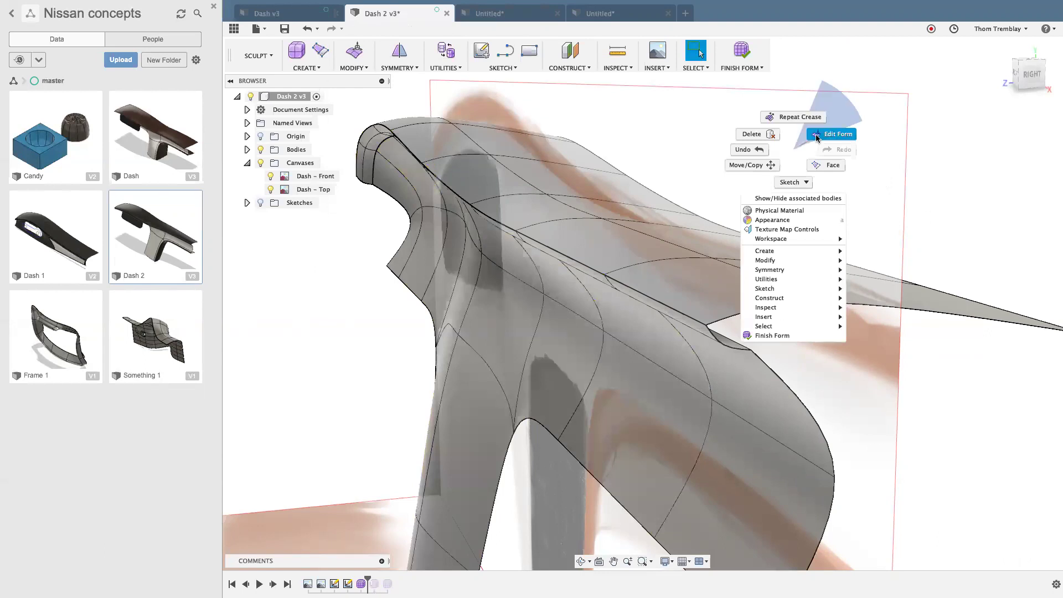
pyautogui.click(817, 137)
pyautogui.click(579, 262)
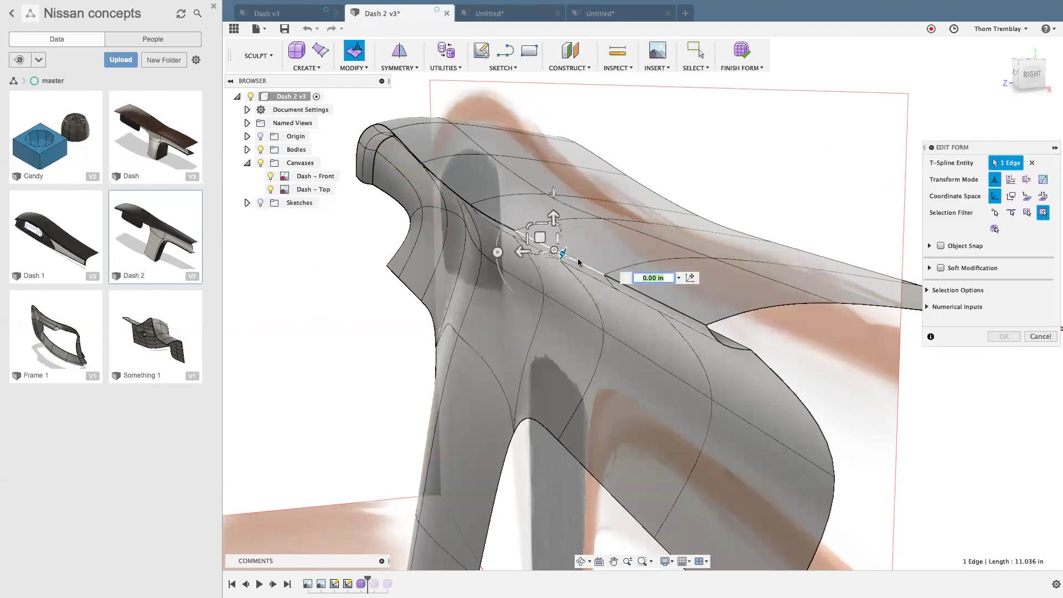
pyautogui.doubleClick(579, 262)
pyautogui.moveTo(423, 160); pyautogui.dragTo(424, 155)
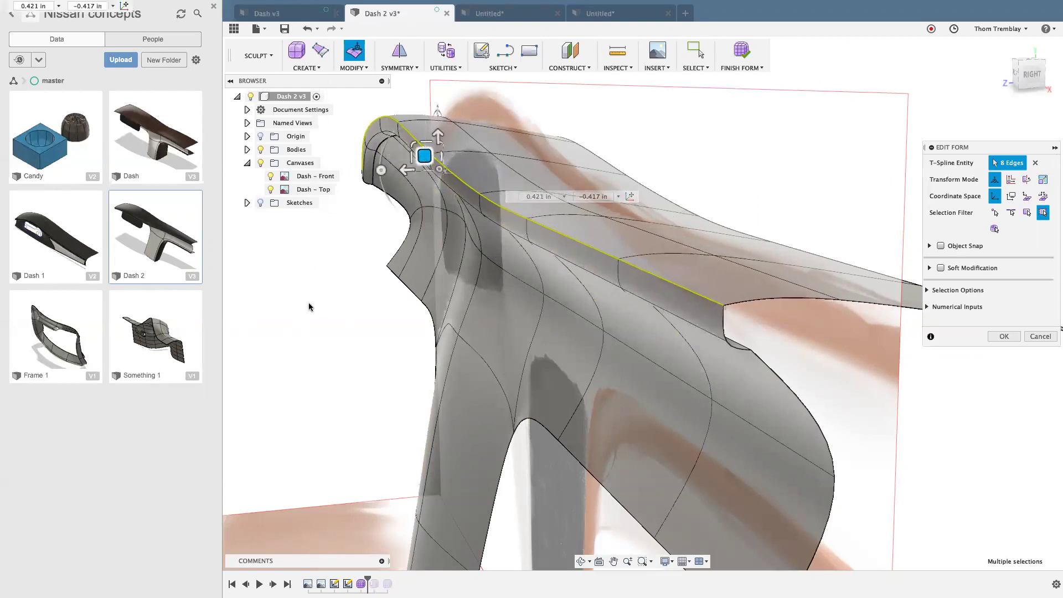
pyautogui.rightClick(309, 307)
pyautogui.click(337, 307)
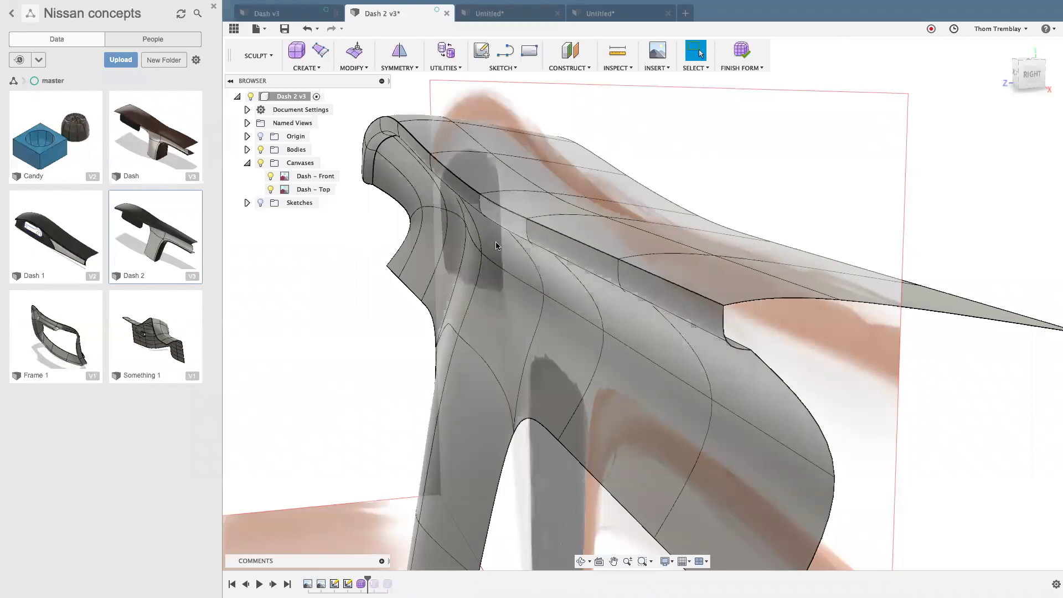
pyautogui.scroll(-1, 386, 343)
pyautogui.moveTo(384, 365); pyautogui.dragTo(493, 291, button='middle')
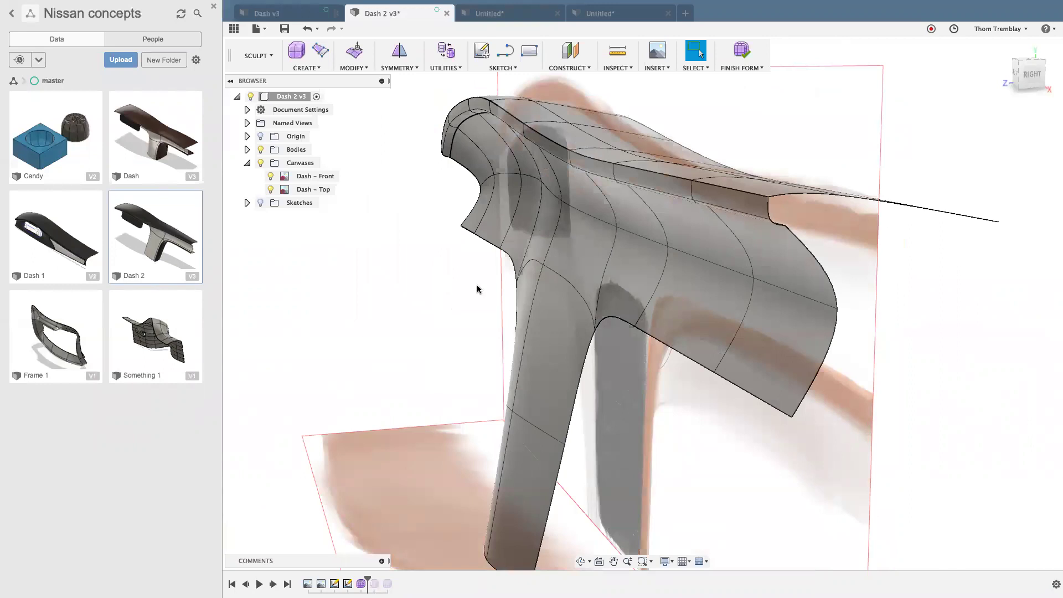
pyautogui.keyDown('shift'); pyautogui.moveTo(465, 305); pyautogui.dragTo(455, 311, button='middle'); pyautogui.keyUp('shift')
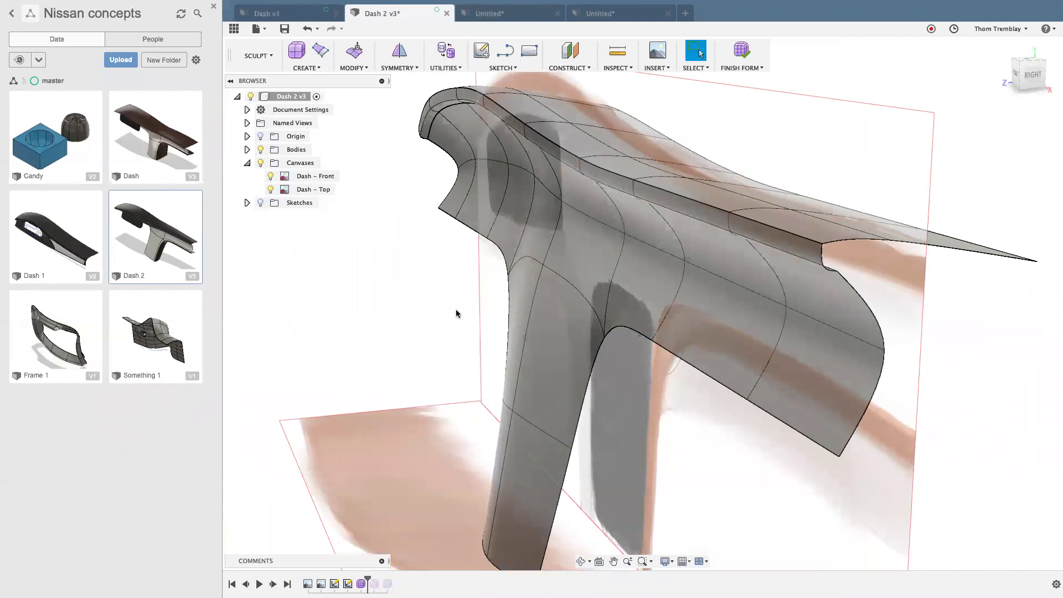
# Start a new design and create a solid box on the horizontal origin plane, 70 mm long and 110 mm wide, raising its height above 5 mm.
pyautogui.click(685, 14)
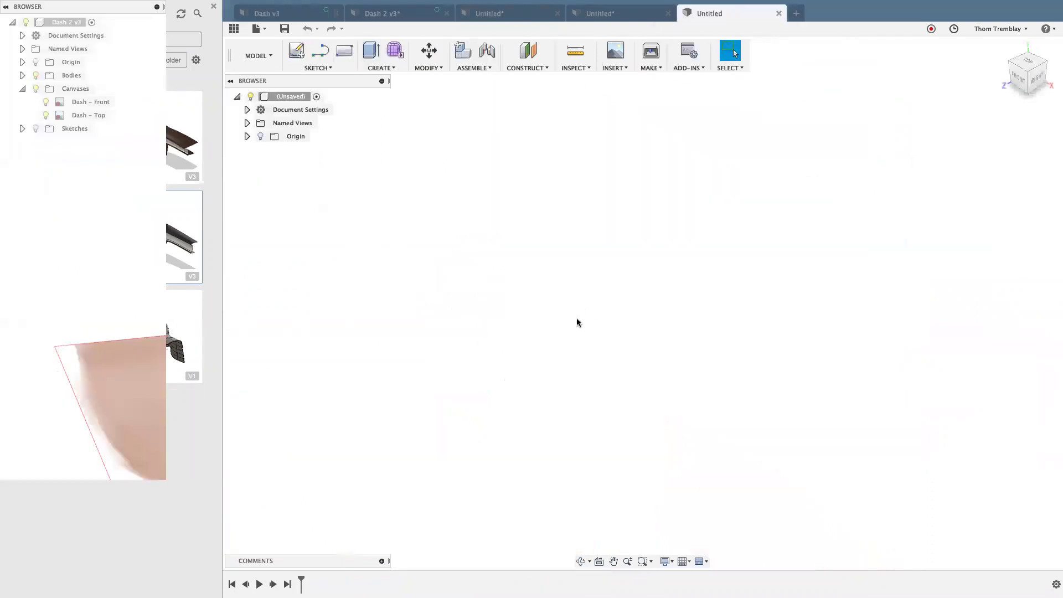
pyautogui.click(379, 67)
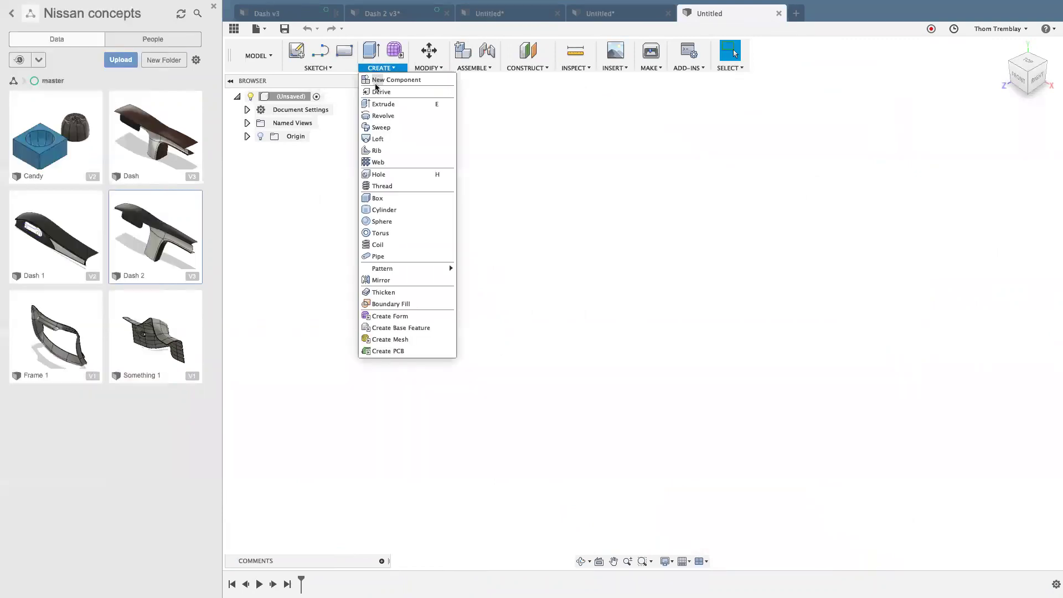
pyautogui.click(378, 198)
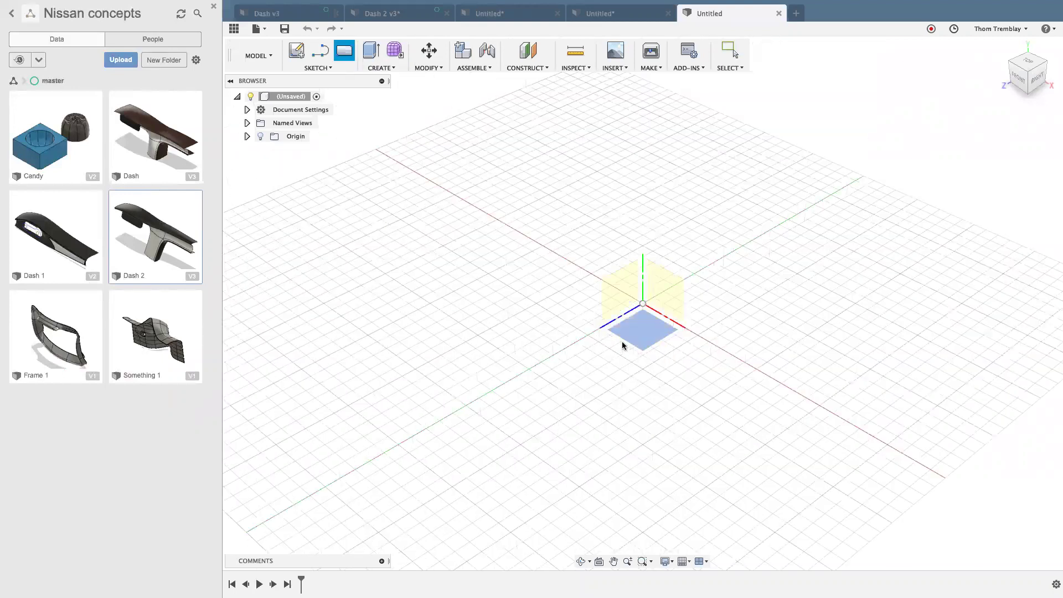
pyautogui.click(623, 341)
pyautogui.click(451, 362)
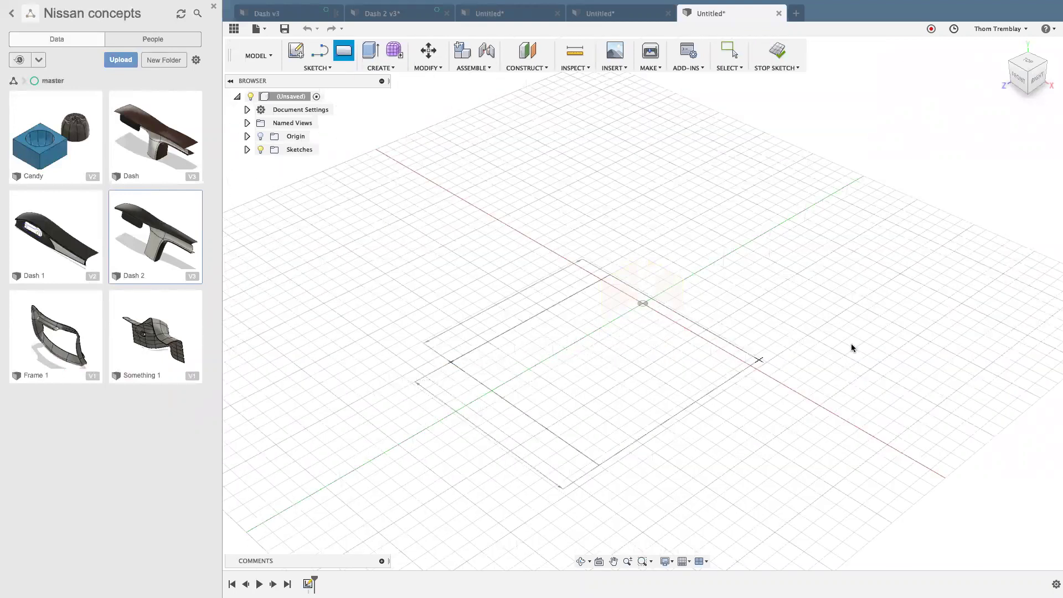
pyautogui.click(844, 310)
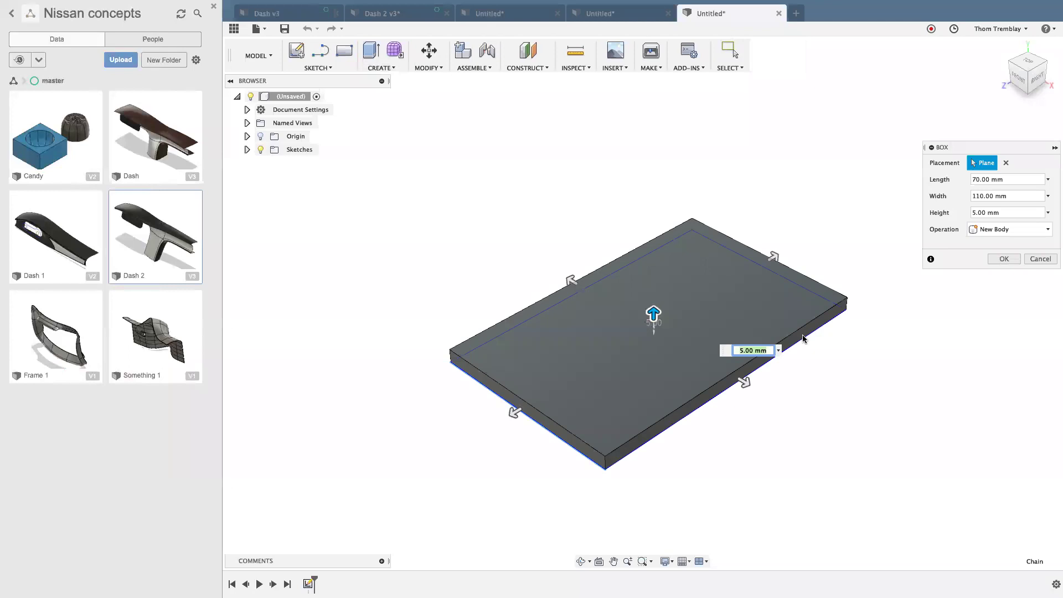
pyautogui.moveTo(655, 312); pyautogui.dragTo(654, 290)
pyautogui.rightClick(450, 188)
pyautogui.click(498, 189)
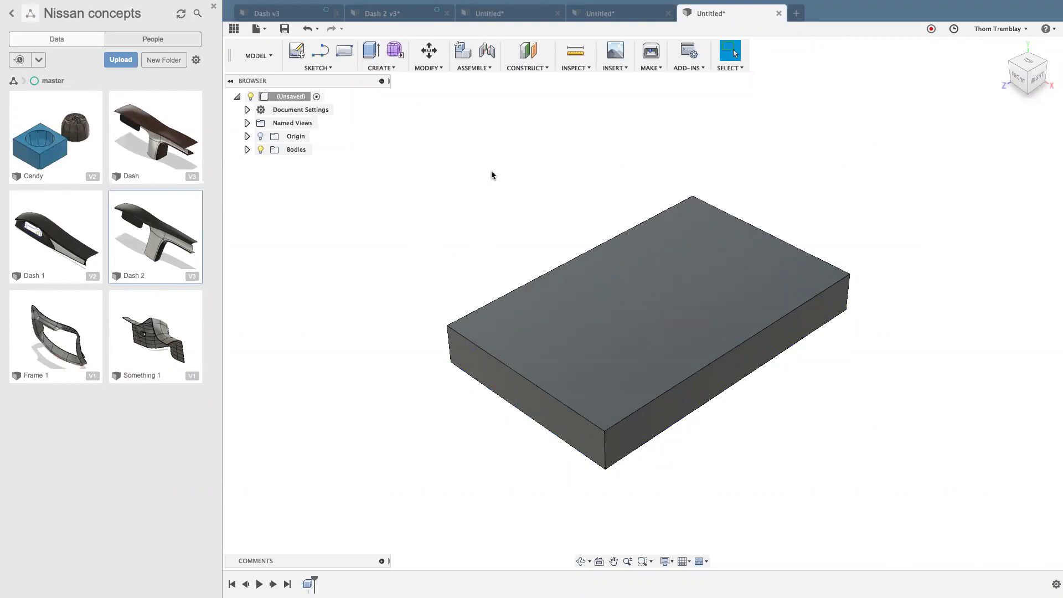
# Create a form in the box design to enter the Sculpt environment.
pyautogui.click(395, 51)
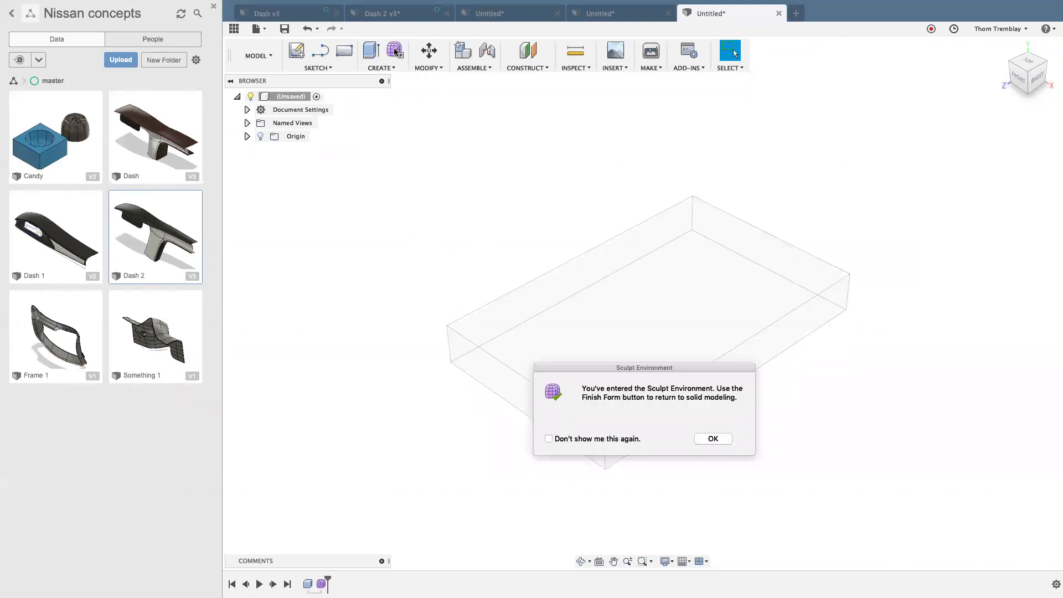
pyautogui.click(717, 440)
pyautogui.scroll(3, 636, 496)
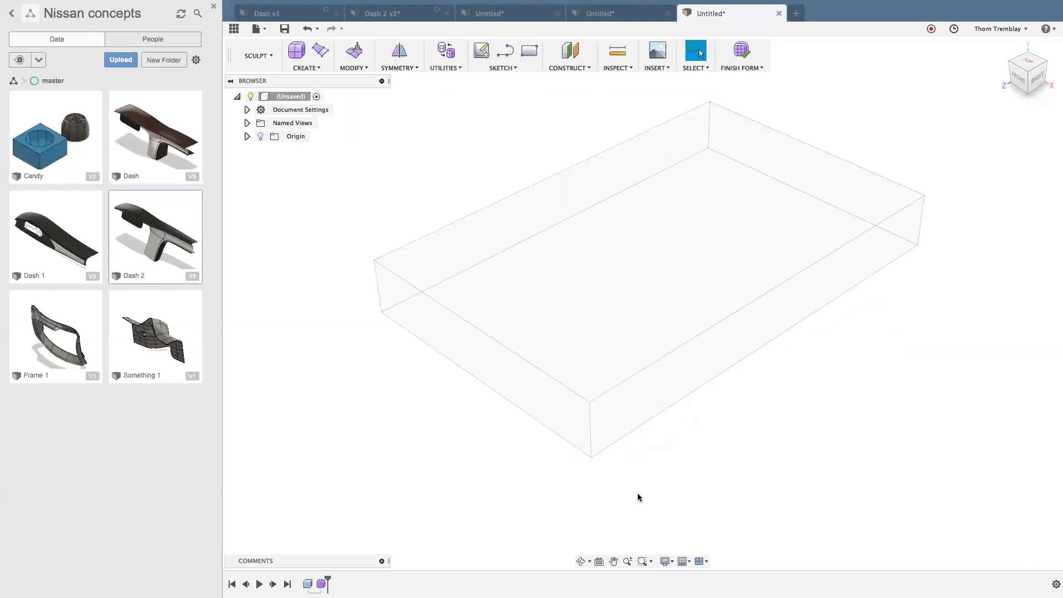
pyautogui.moveTo(666, 463); pyautogui.dragTo(663, 493, button='middle')
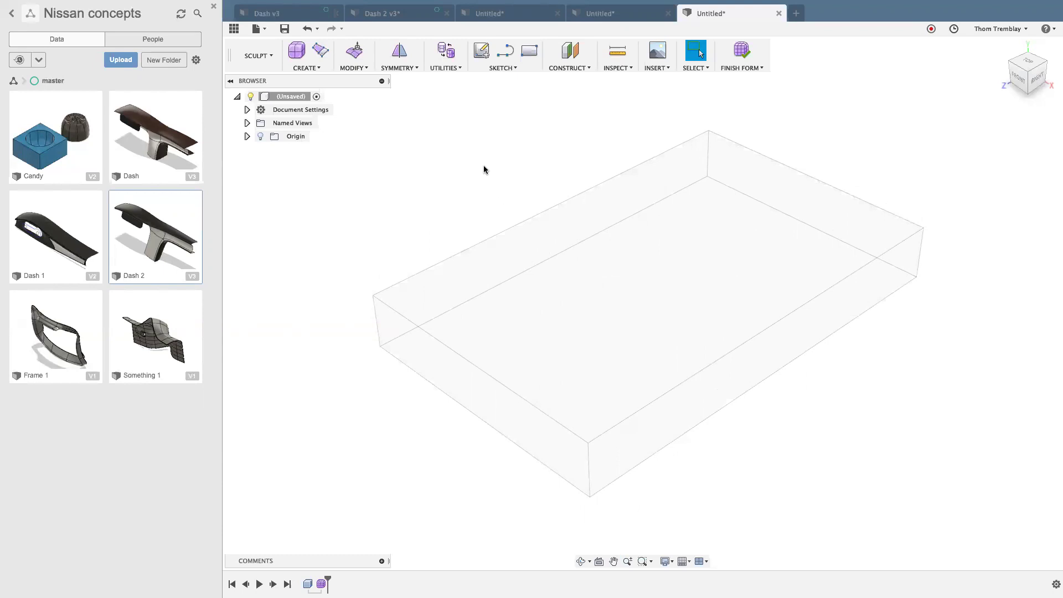
# Convert the box's top BRep face to a new T-spline body with uniform spacing and 4 faces in both length and width.
pyautogui.click(457, 68)
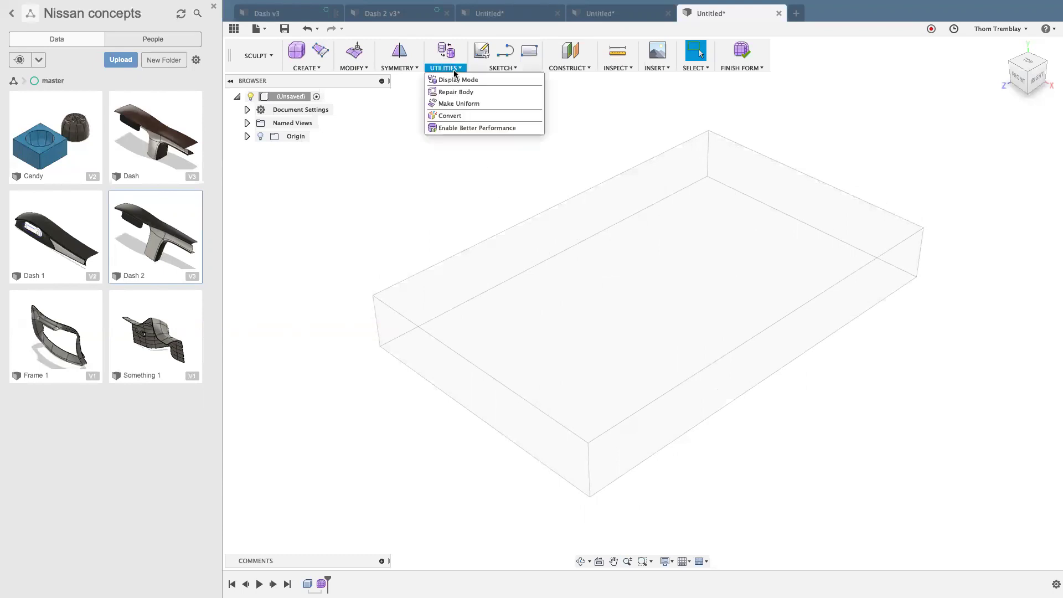
pyautogui.click(450, 115)
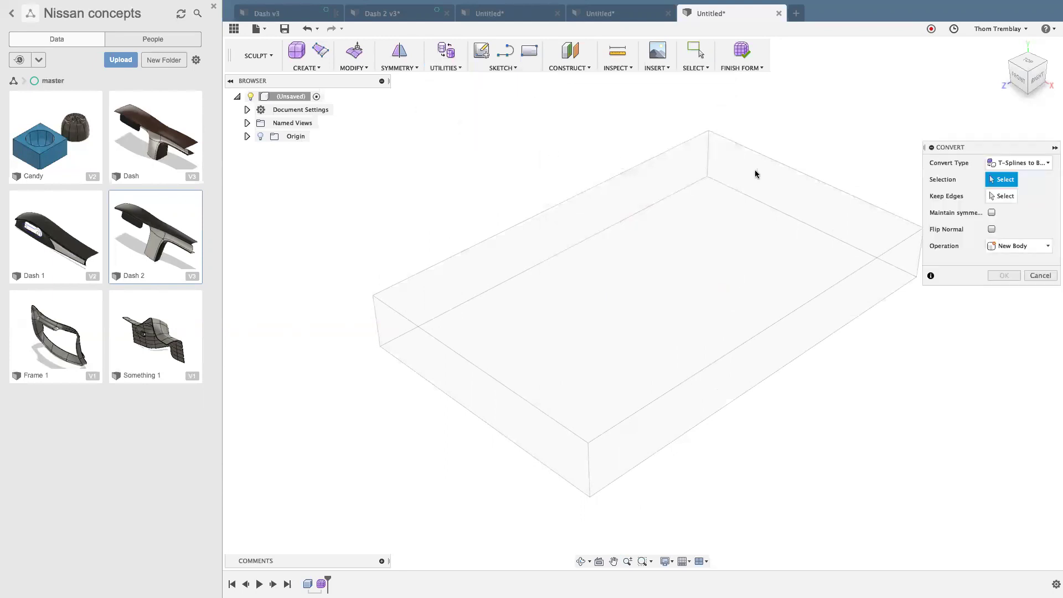
pyautogui.click(1009, 164)
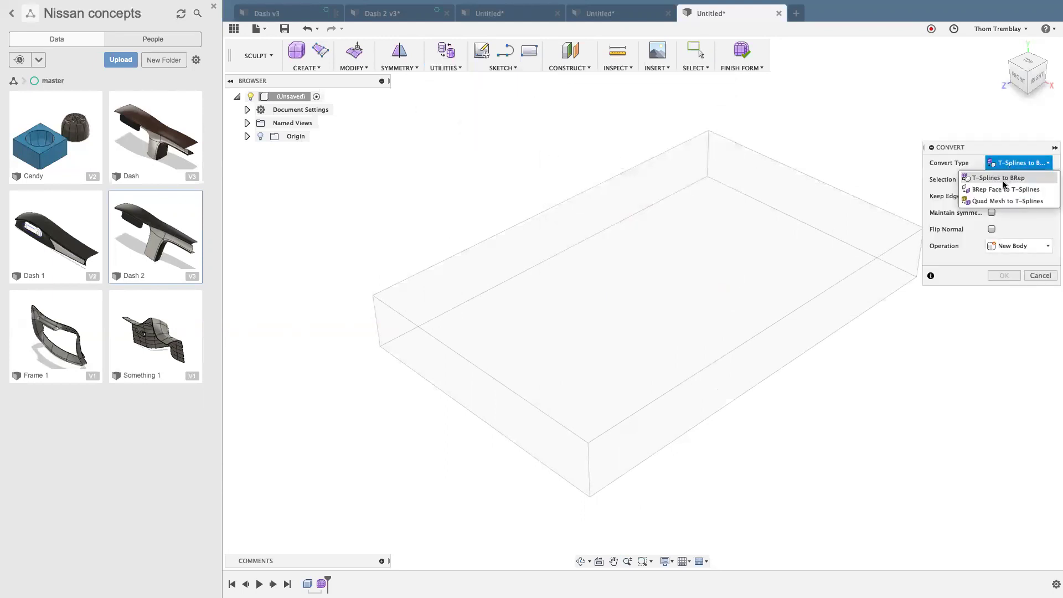
pyautogui.click(1003, 190)
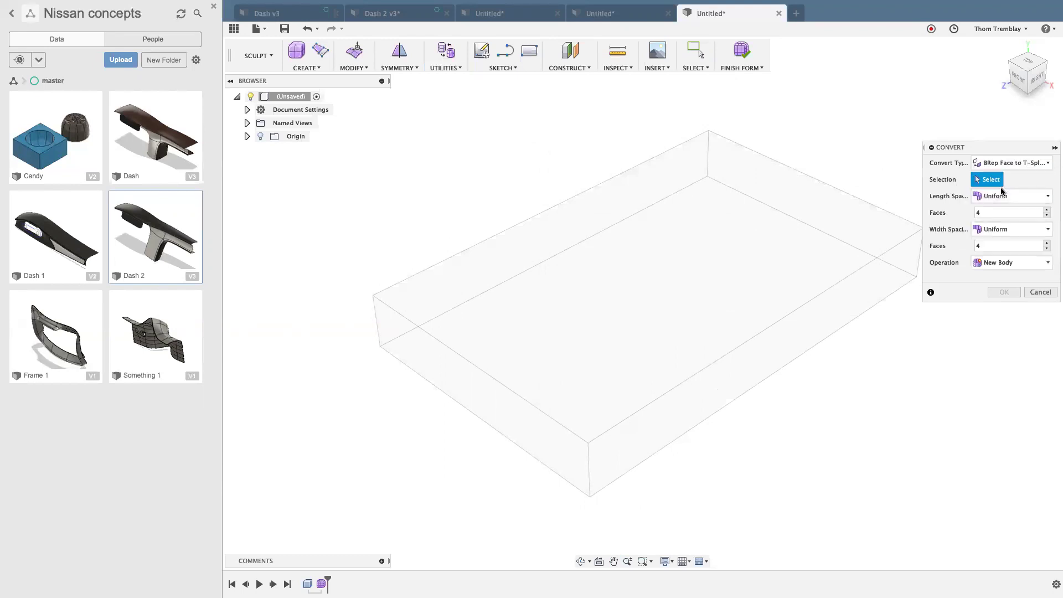
pyautogui.click(665, 244)
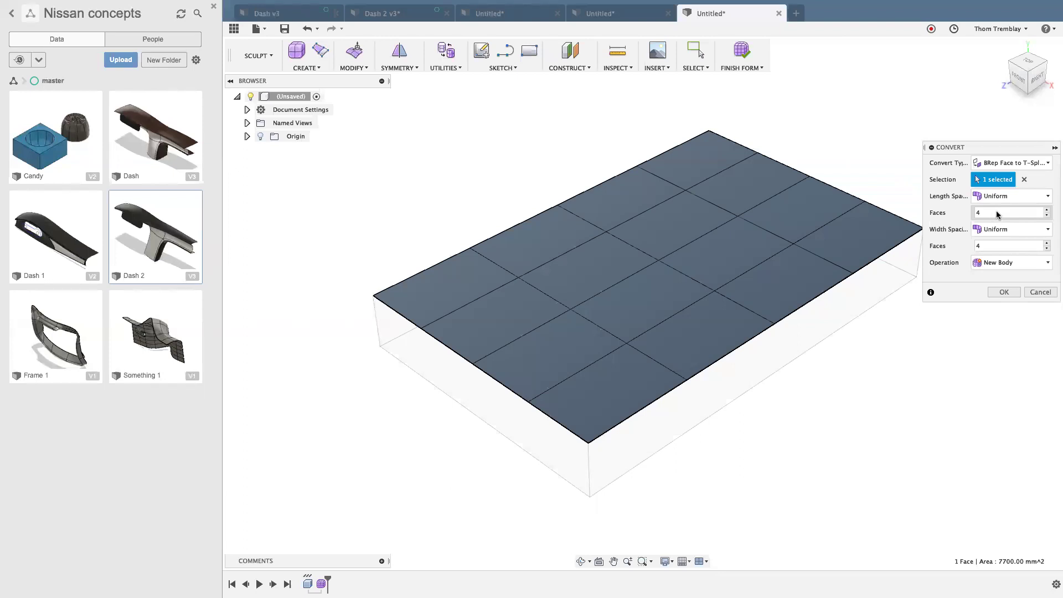
pyautogui.click(1009, 232)
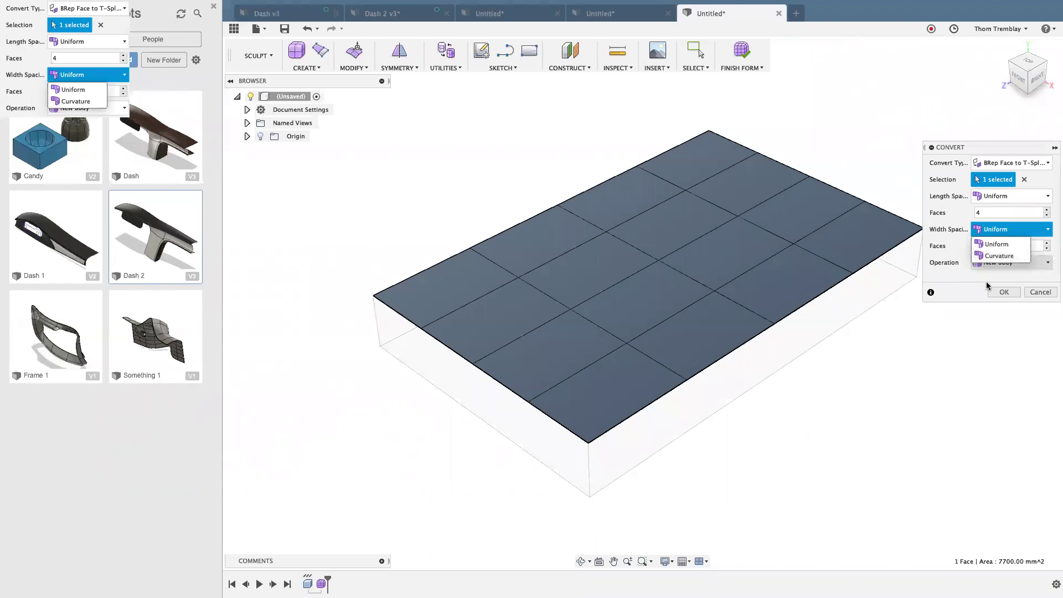
pyautogui.click(964, 292)
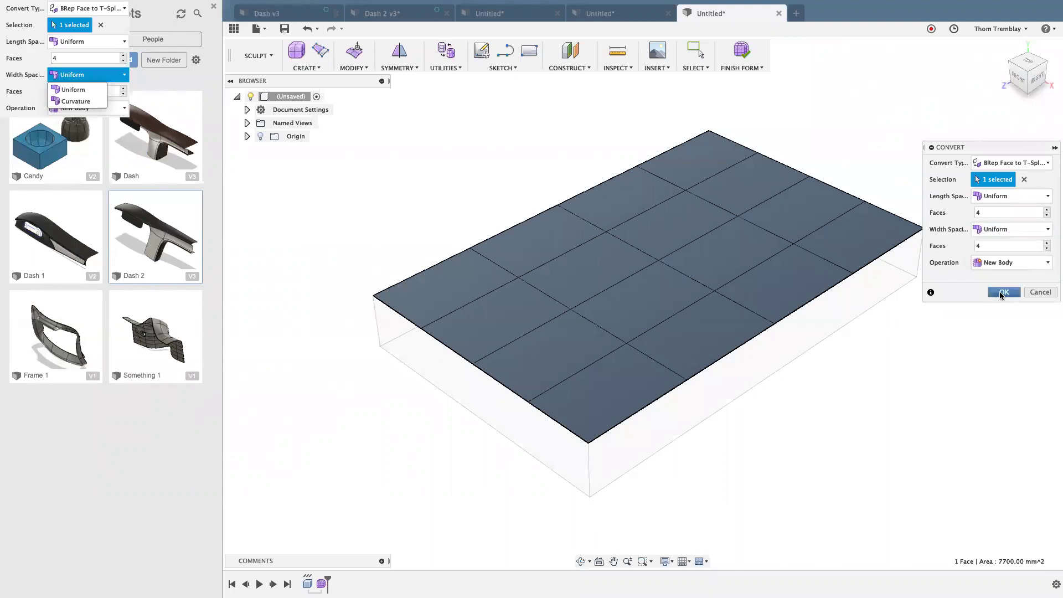
pyautogui.click(1002, 293)
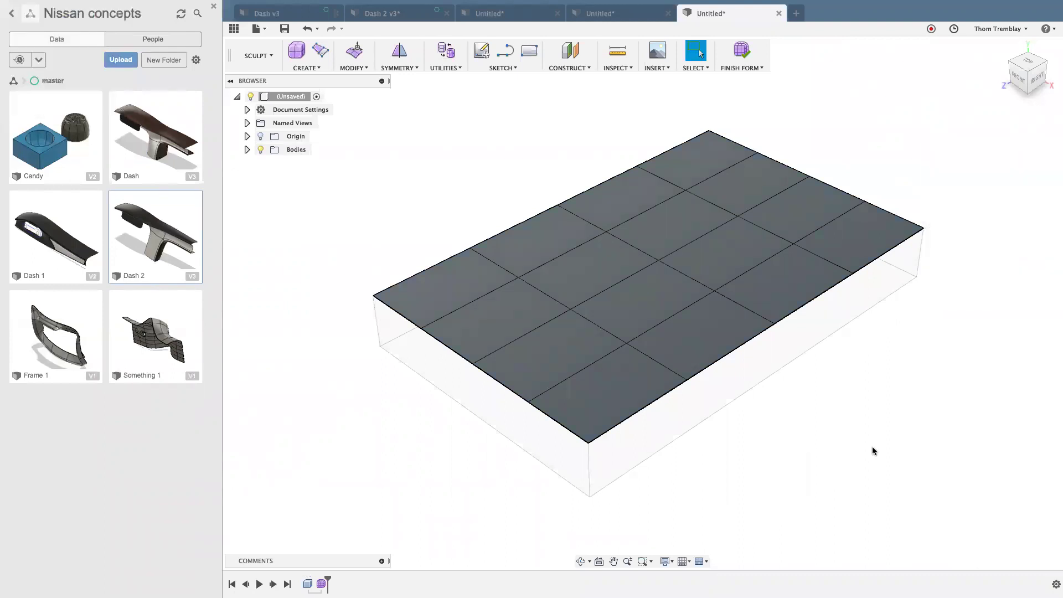
# Scale all 16 faces of the T-spline surface uniformly by about 1.054 with Edit Form so it overhangs the box.
pyautogui.rightClick(421, 161)
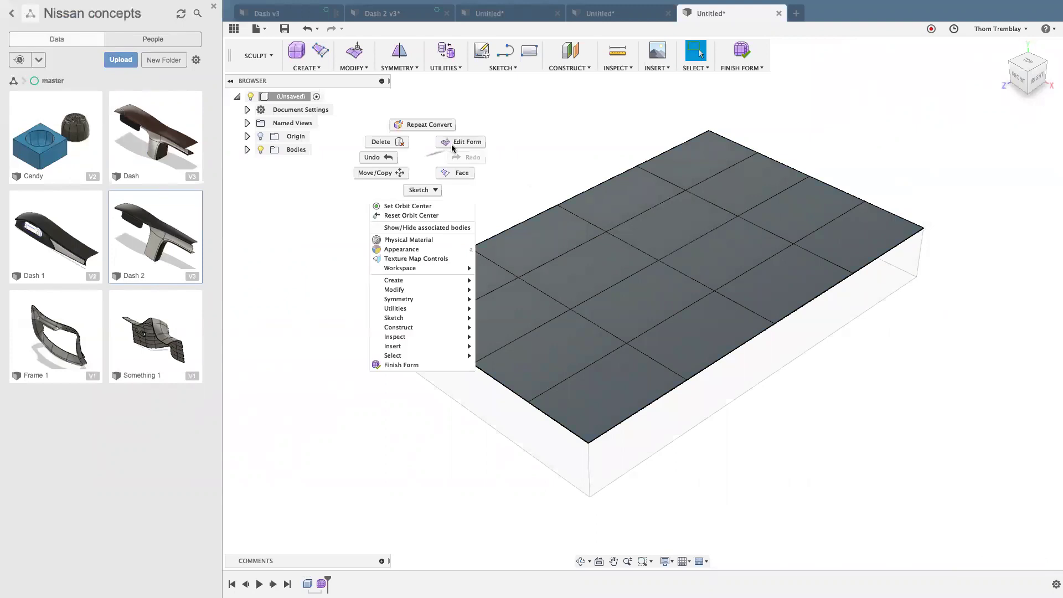
pyautogui.click(456, 145)
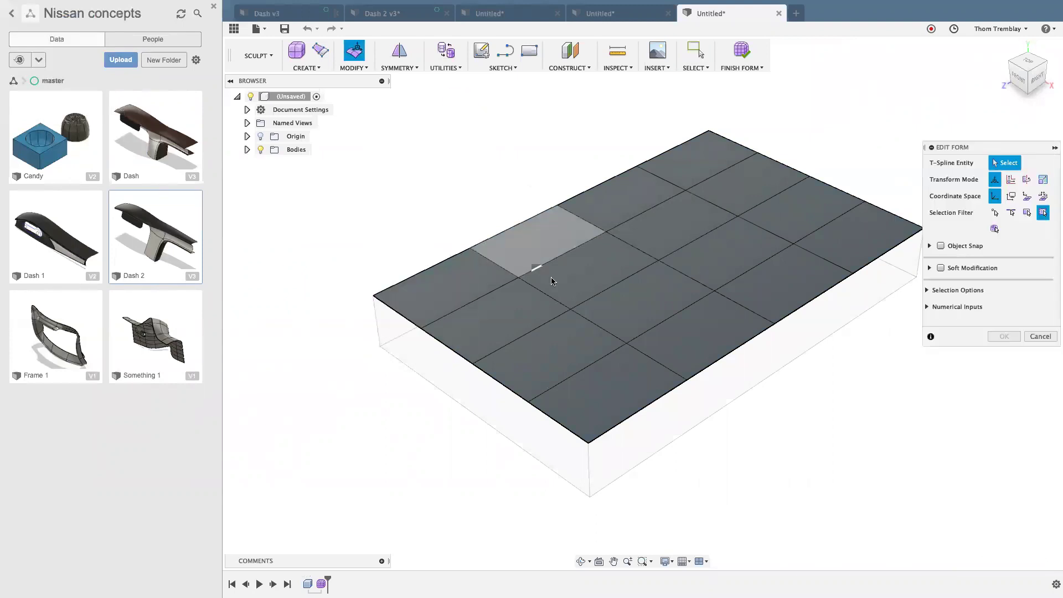
pyautogui.click(574, 284)
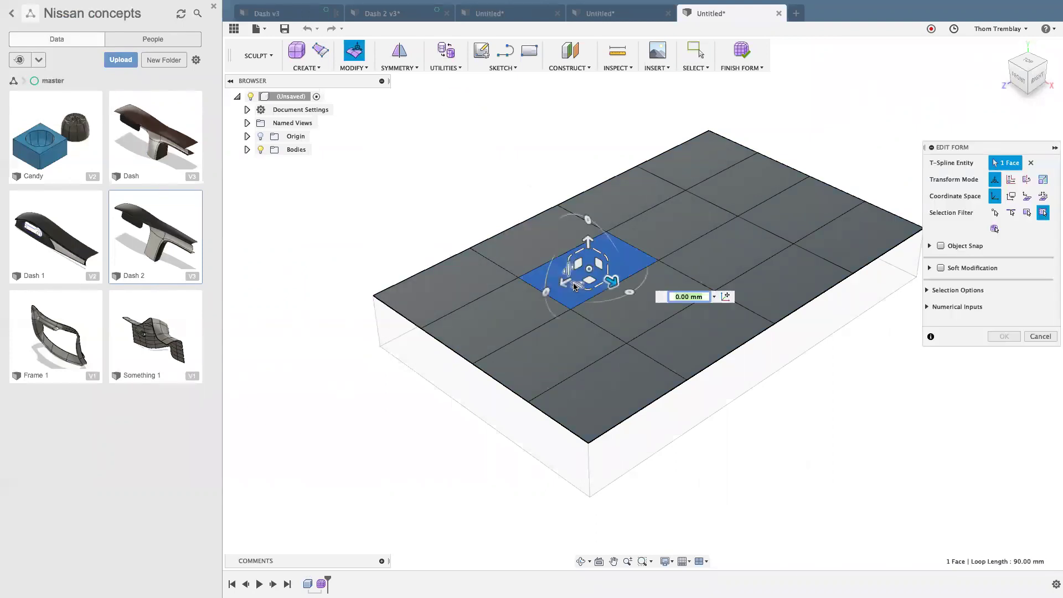
pyautogui.doubleClick(563, 326)
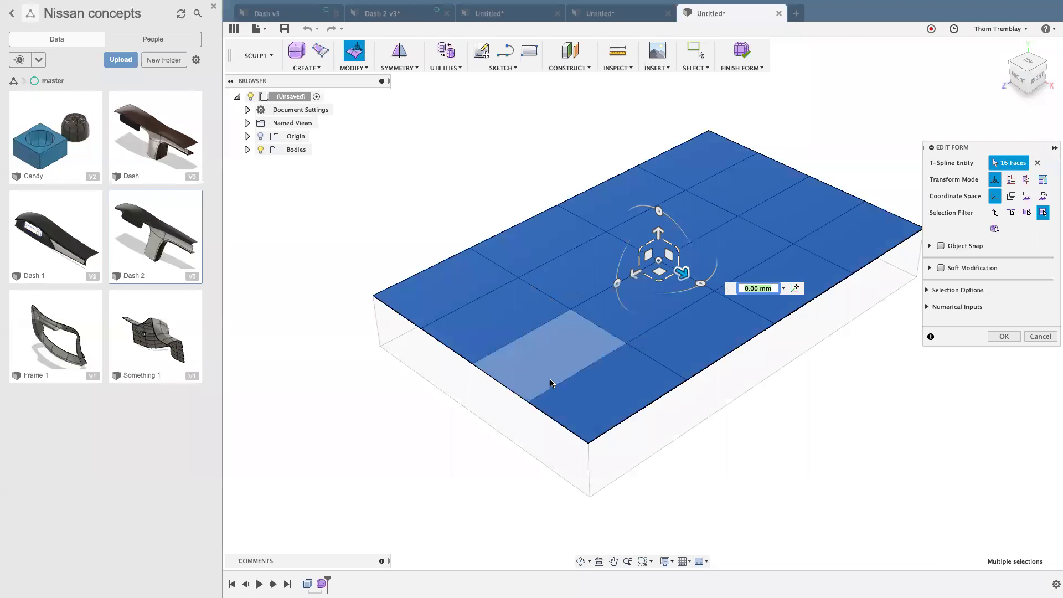
pyautogui.moveTo(655, 265); pyautogui.dragTo(654, 265)
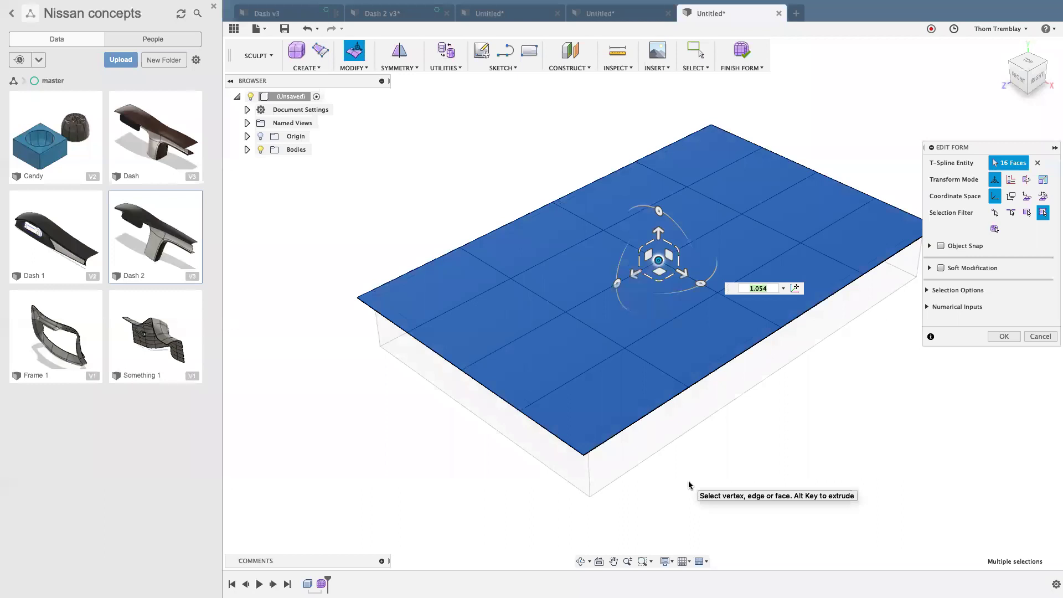
pyautogui.rightClick(763, 438)
pyautogui.click(799, 438)
pyautogui.click(773, 420)
# Restart Edit Form and select the interior vertex on the surface's centre line, one row in from the front edge.
pyautogui.rightClick(773, 421)
pyautogui.click(802, 407)
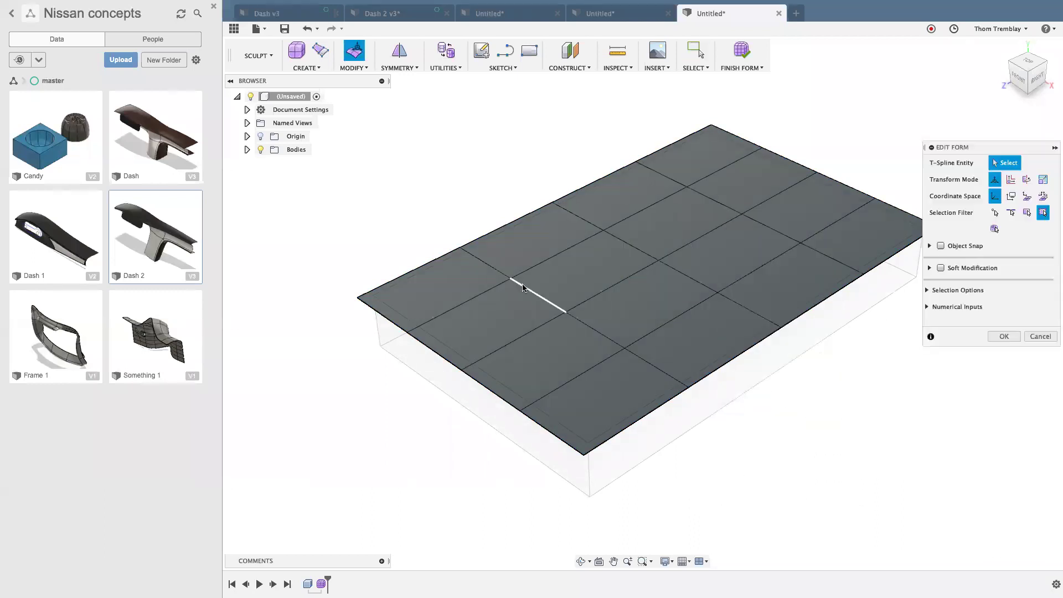
pyautogui.click(510, 279)
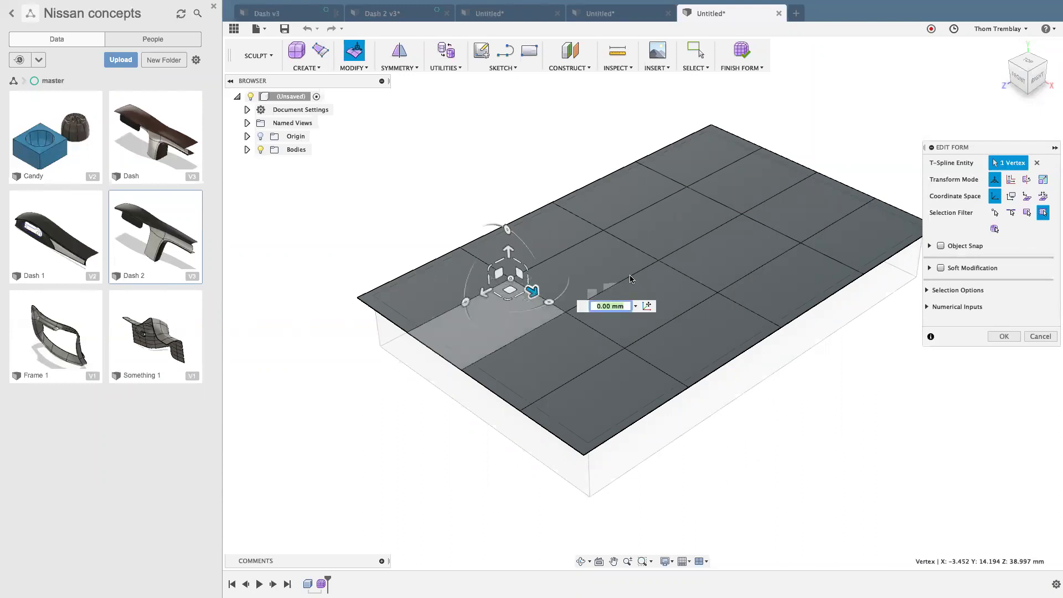
pyautogui.click(566, 314)
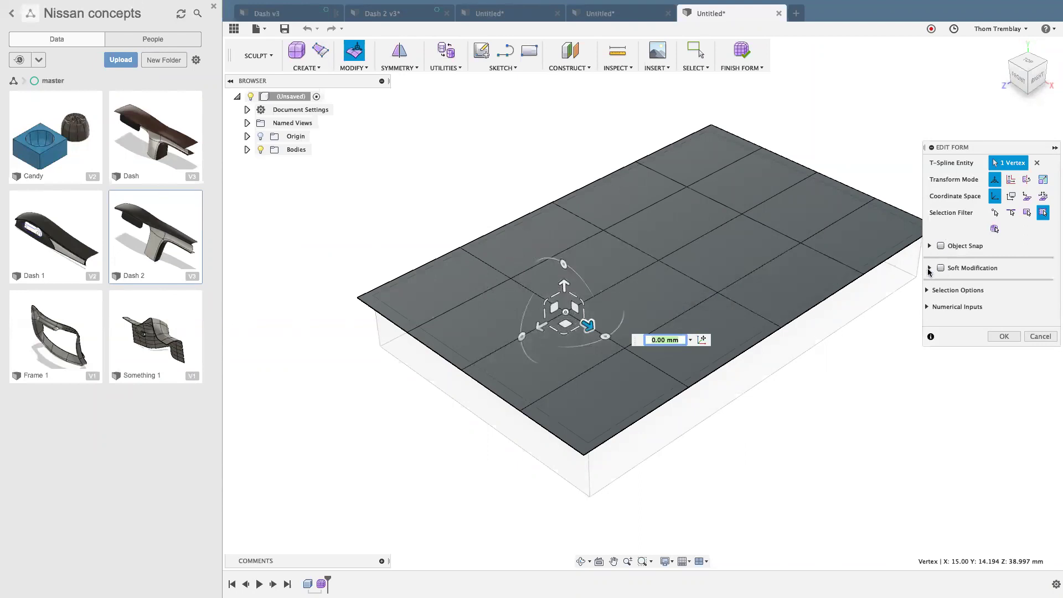
pyautogui.scroll(6, 435, 355)
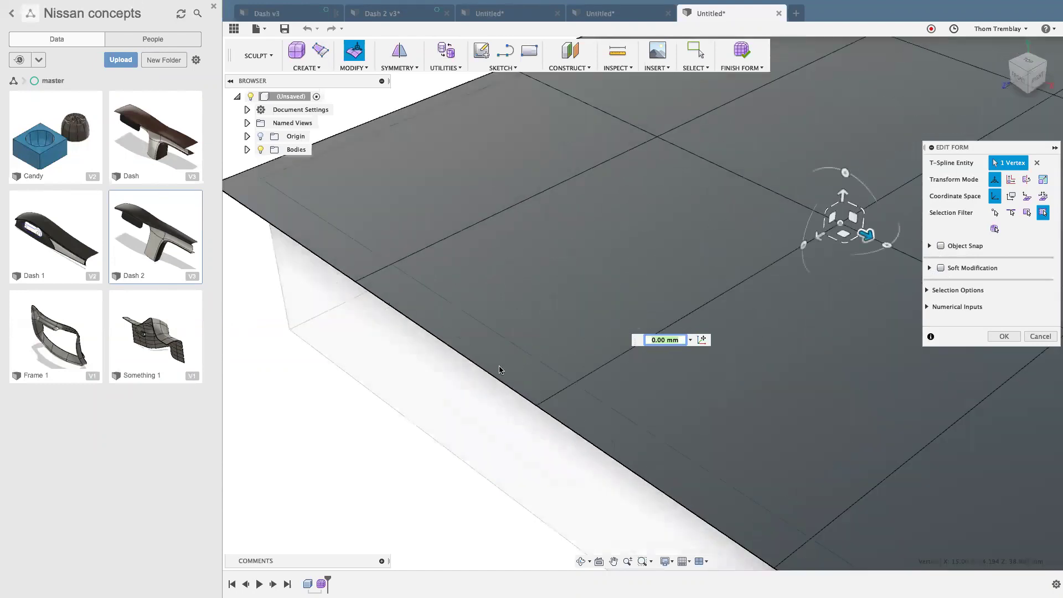
pyautogui.scroll(-4, 768, 362)
pyautogui.moveTo(850, 380); pyautogui.dragTo(705, 385, button='middle')
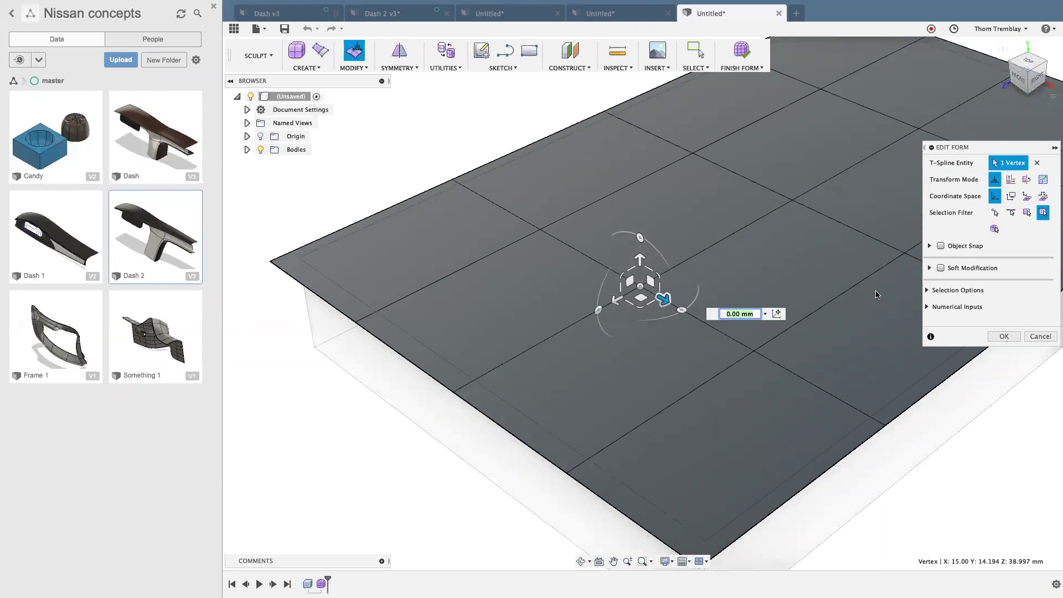
pyautogui.moveTo(553, 597)
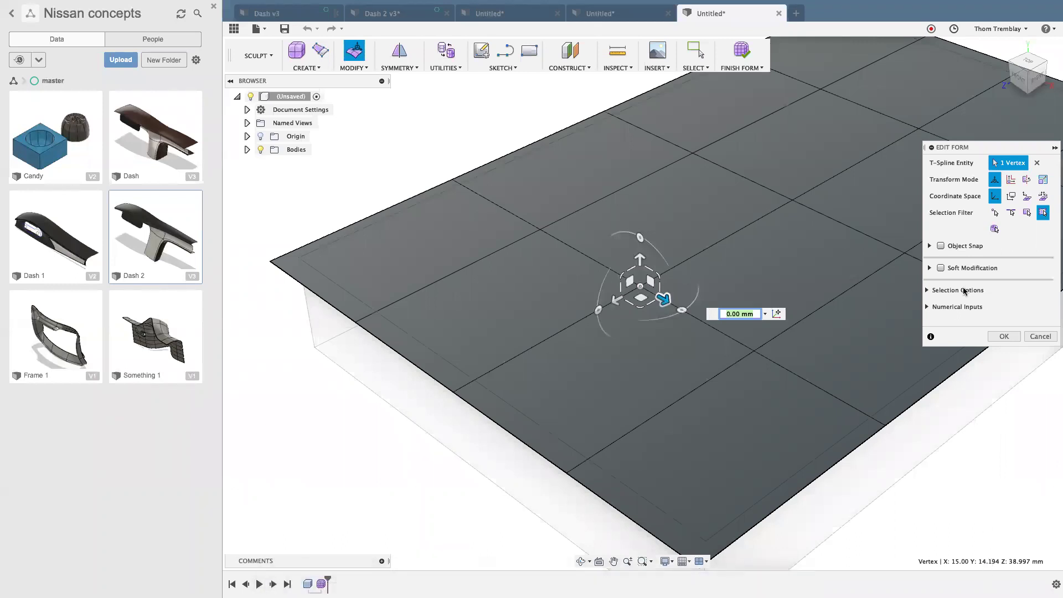
# Try the view-aligned, Selection Space and Local Per Entity coordinate spaces, adding a second vertex and an edge, and restore the default space.
pyautogui.click(1011, 197)
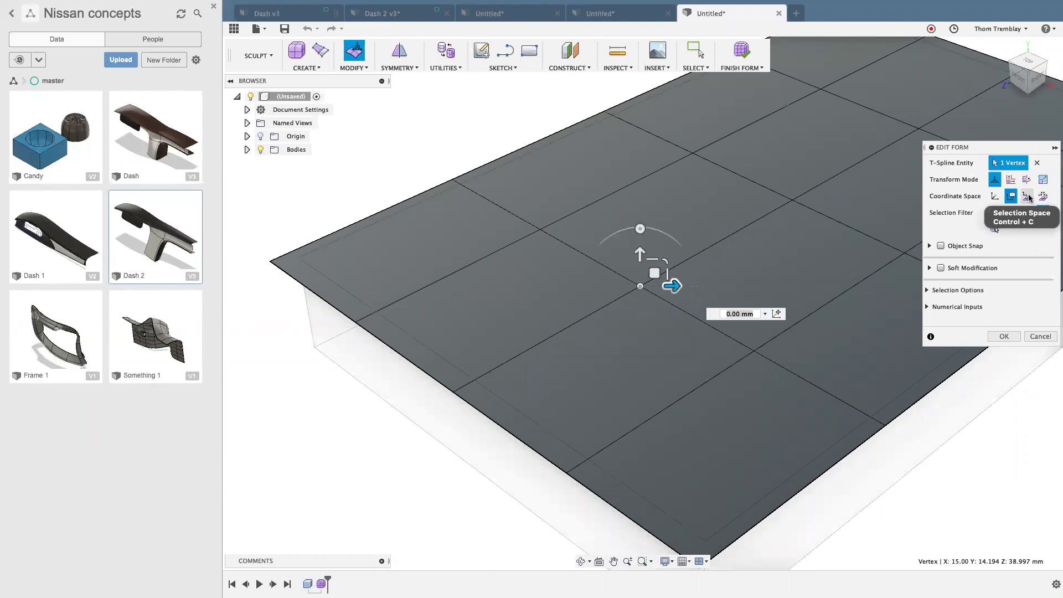
pyautogui.click(1028, 196)
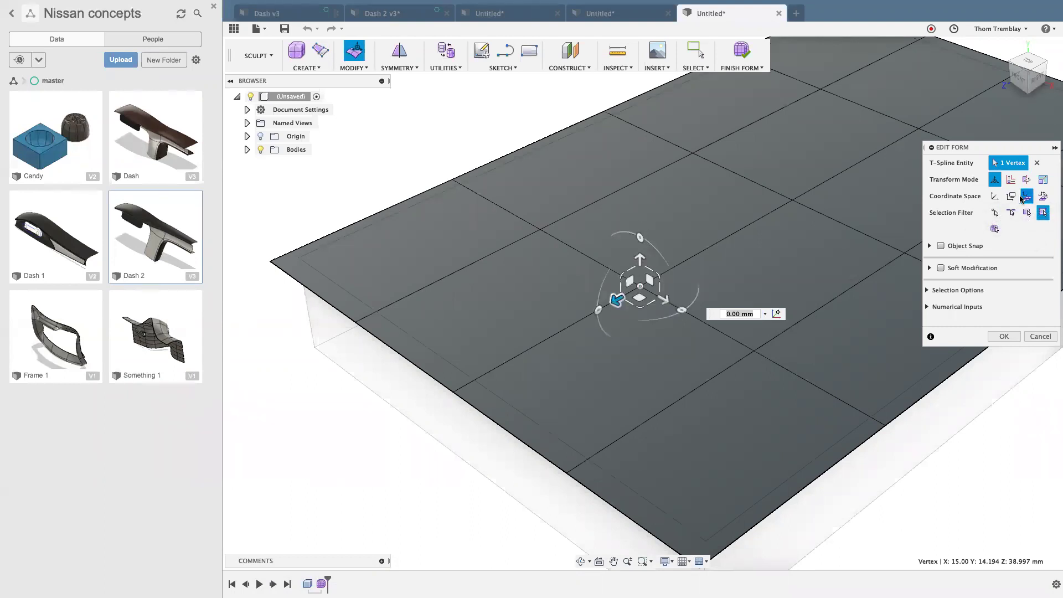
pyautogui.keyDown('shift'); pyautogui.click(820, 89); pyautogui.keyUp('shift')
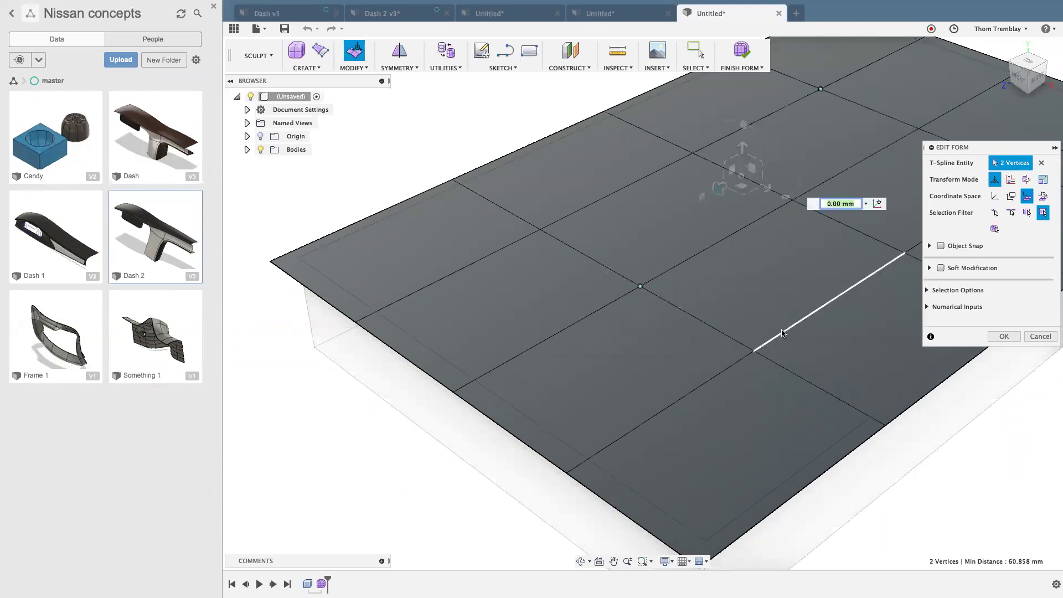
pyautogui.keyDown('shift'); pyautogui.click(784, 332); pyautogui.keyUp('shift')
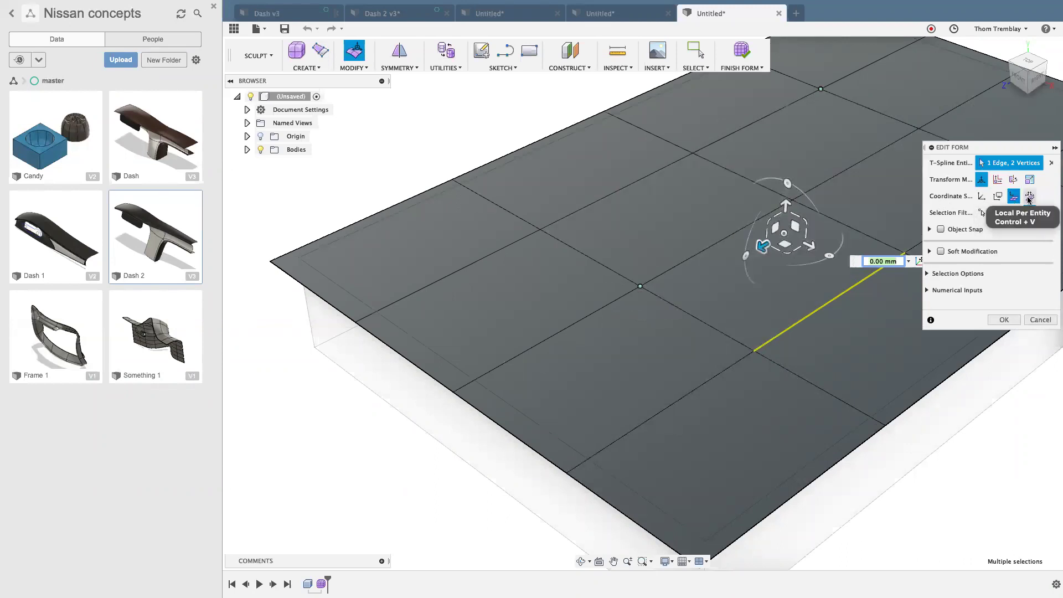
pyautogui.click(1029, 197)
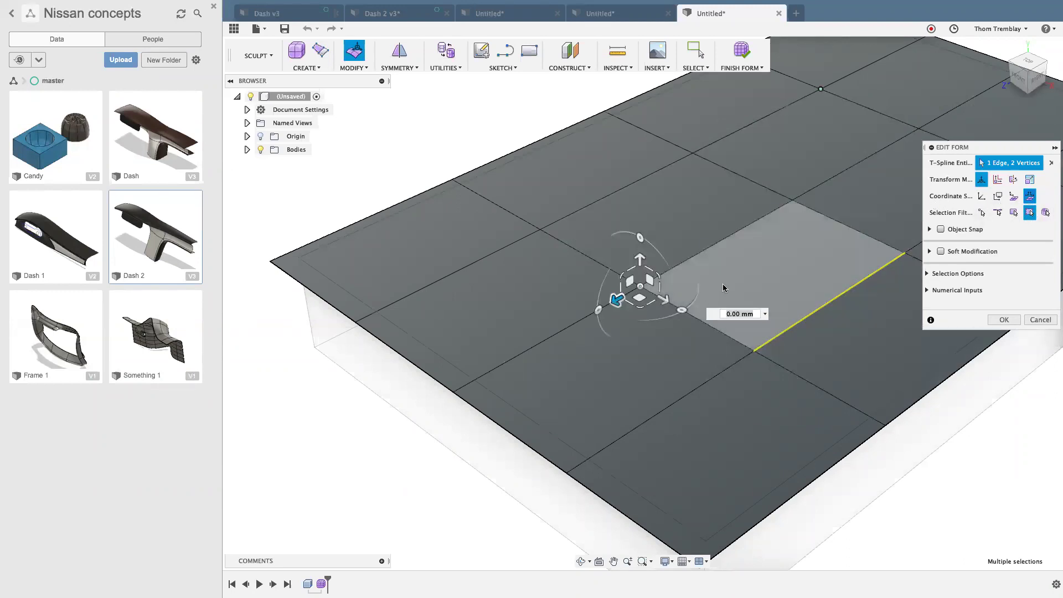
pyautogui.click(979, 197)
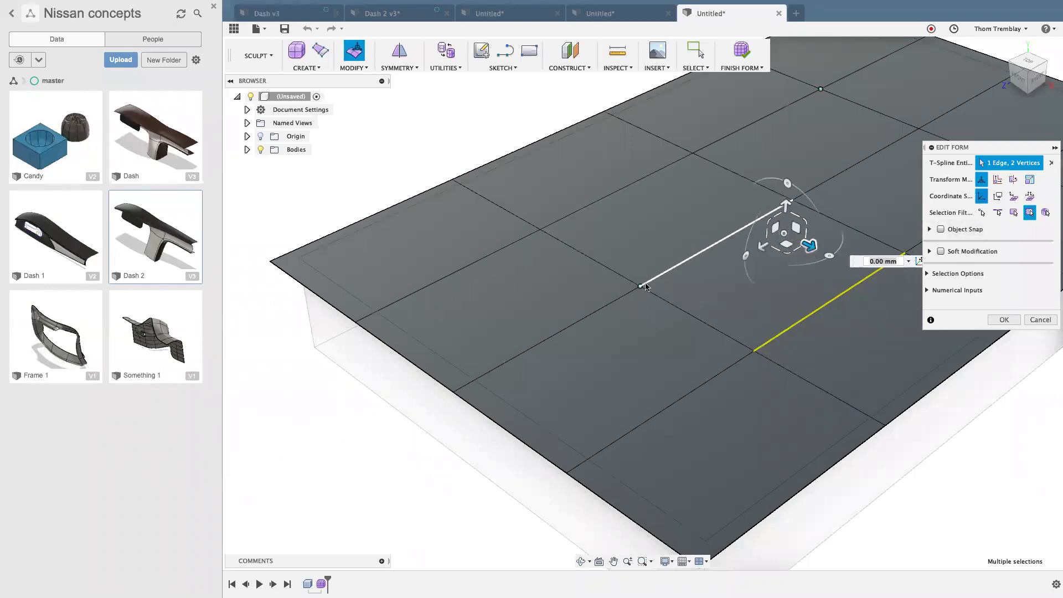
# Select only the front interior vertex and raise it vertically by about 17.7 mm with Soft Modification off.
pyautogui.click(640, 286)
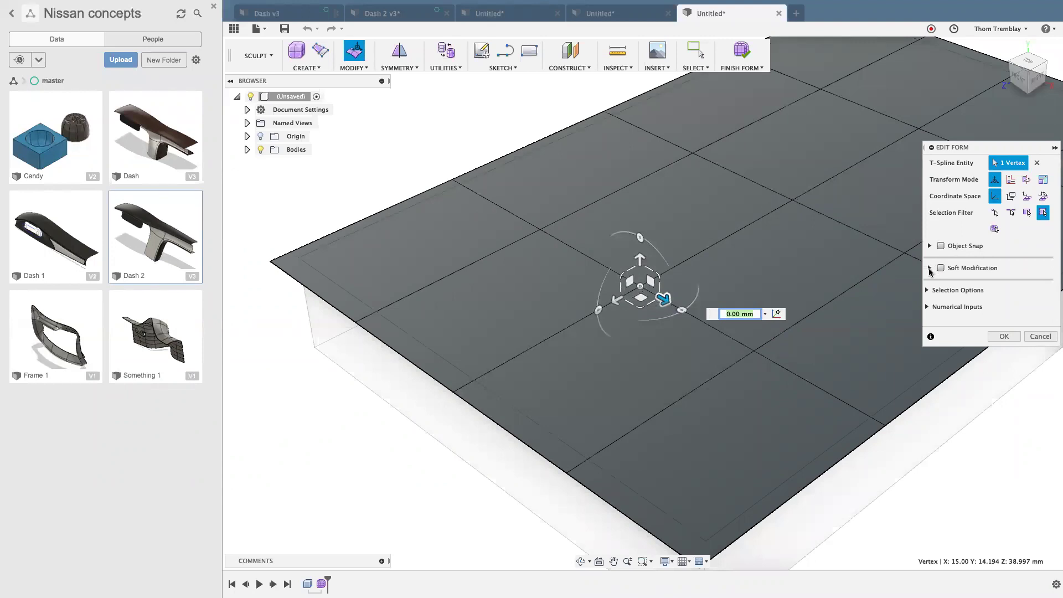
pyautogui.click(931, 269)
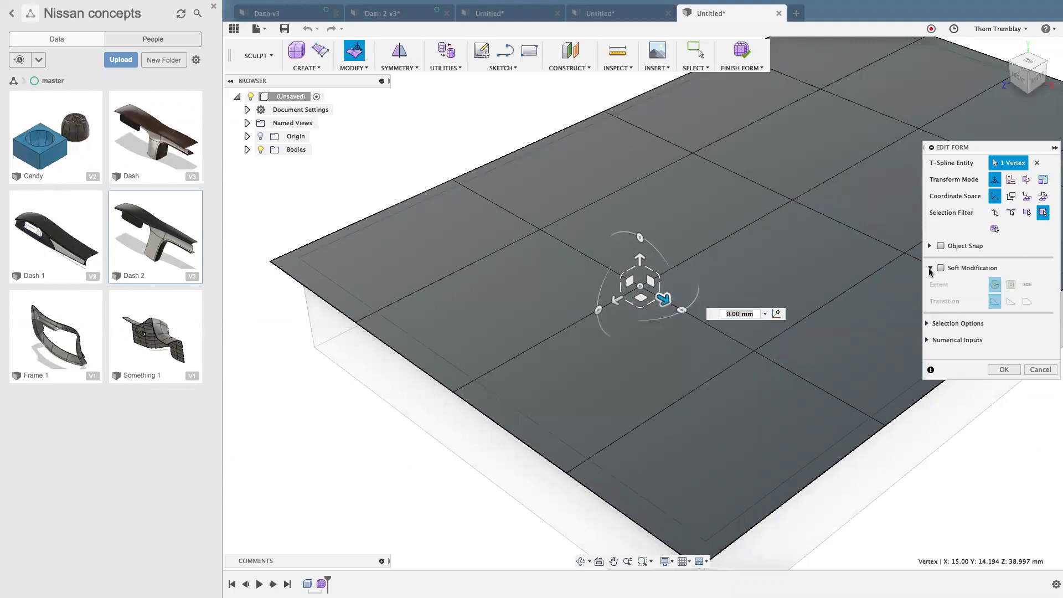
pyautogui.click(941, 269)
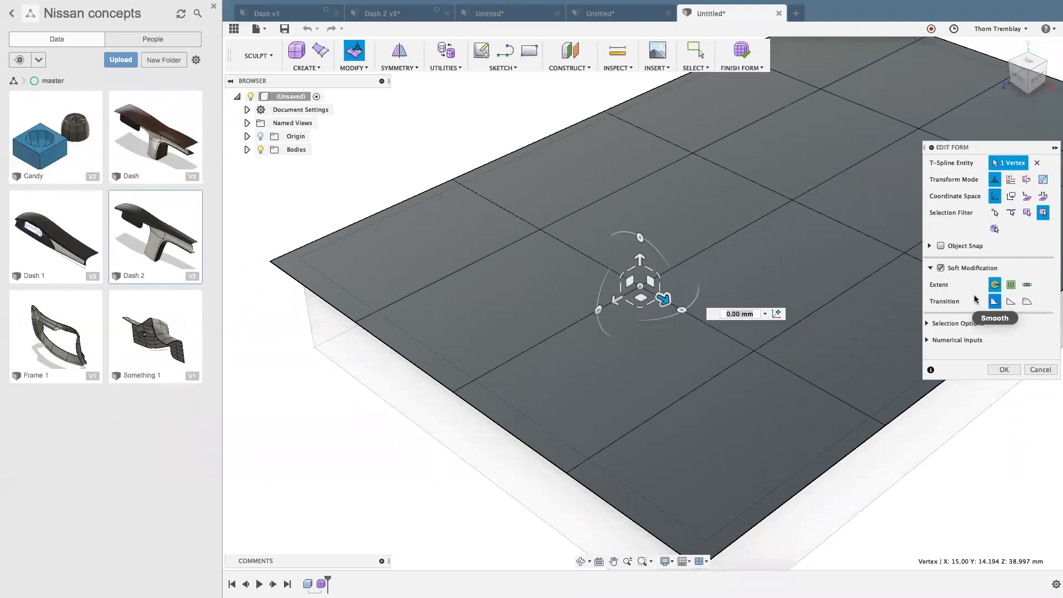
pyautogui.click(941, 268)
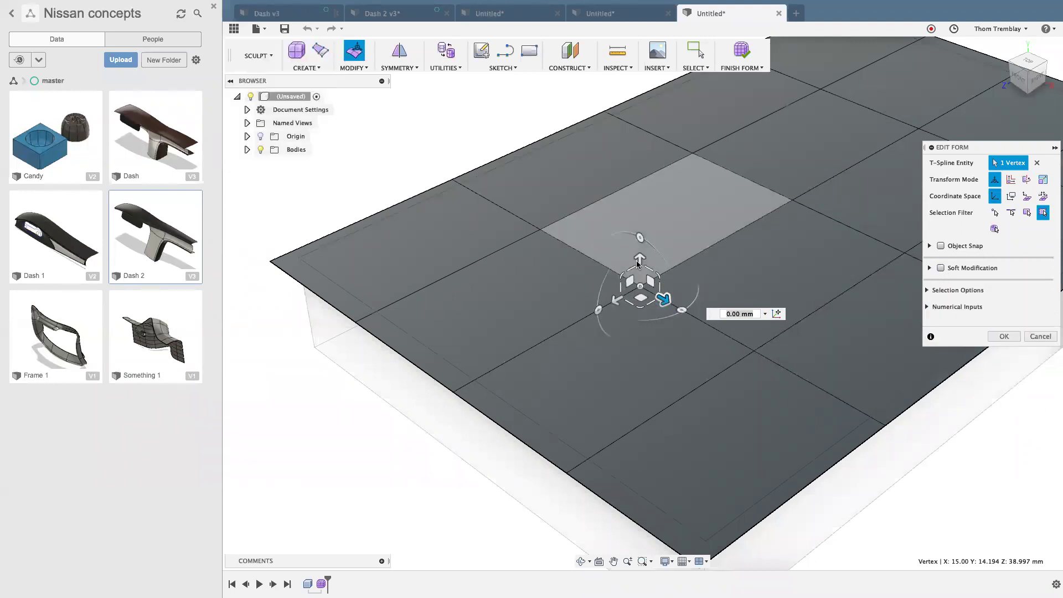
pyautogui.moveTo(640, 260); pyautogui.dragTo(638, 130)
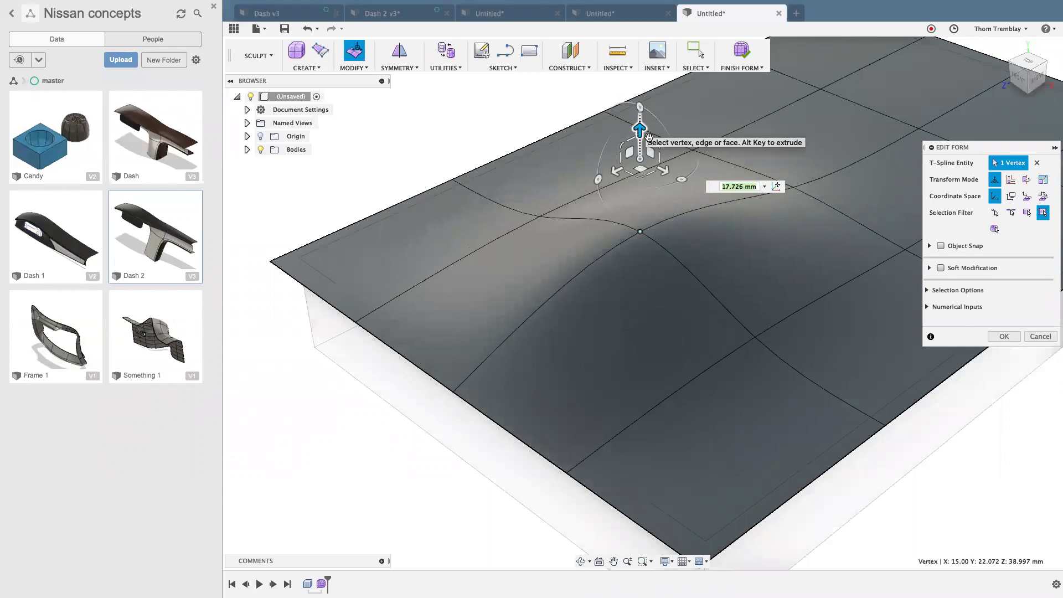
# Enable Soft Modification on the raised vertex with a distance of 30 mm, compare the transition types, and choose the bulging one.
pyautogui.click(941, 268)
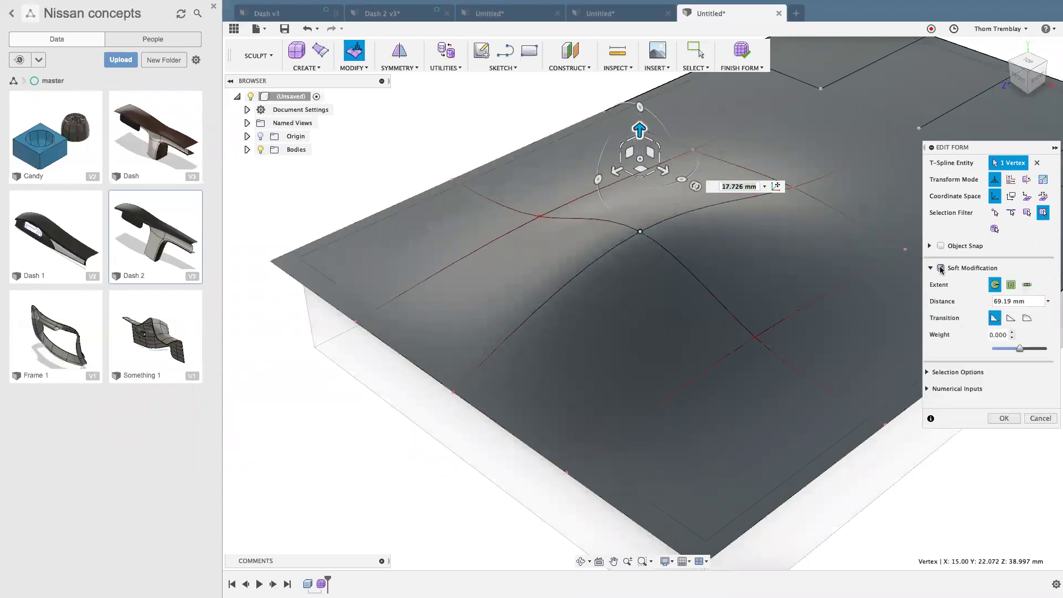
pyautogui.click(1015, 302)
pyautogui.write('30')
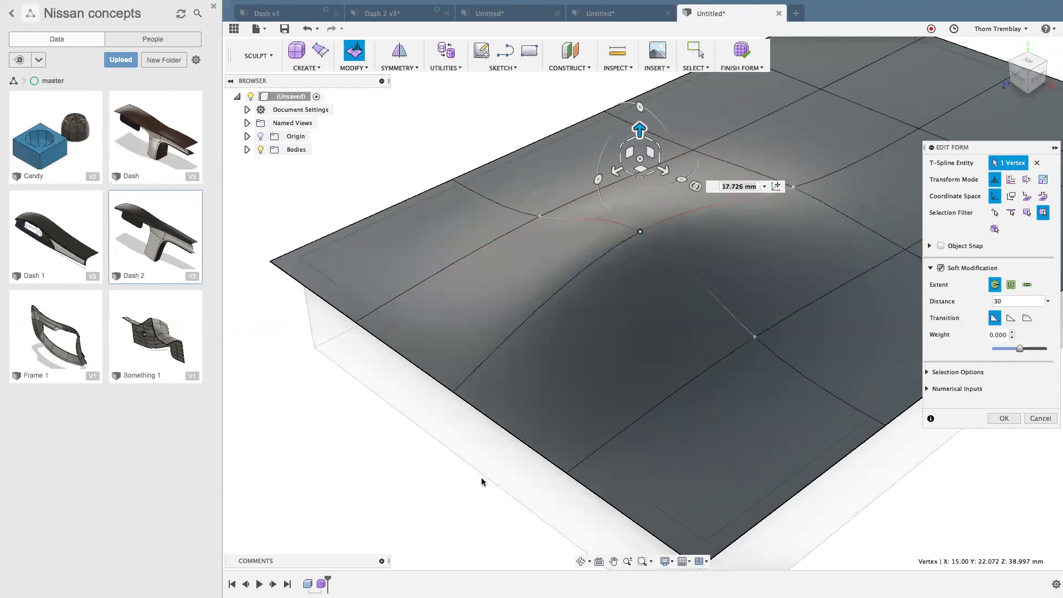
pyautogui.click(1025, 320)
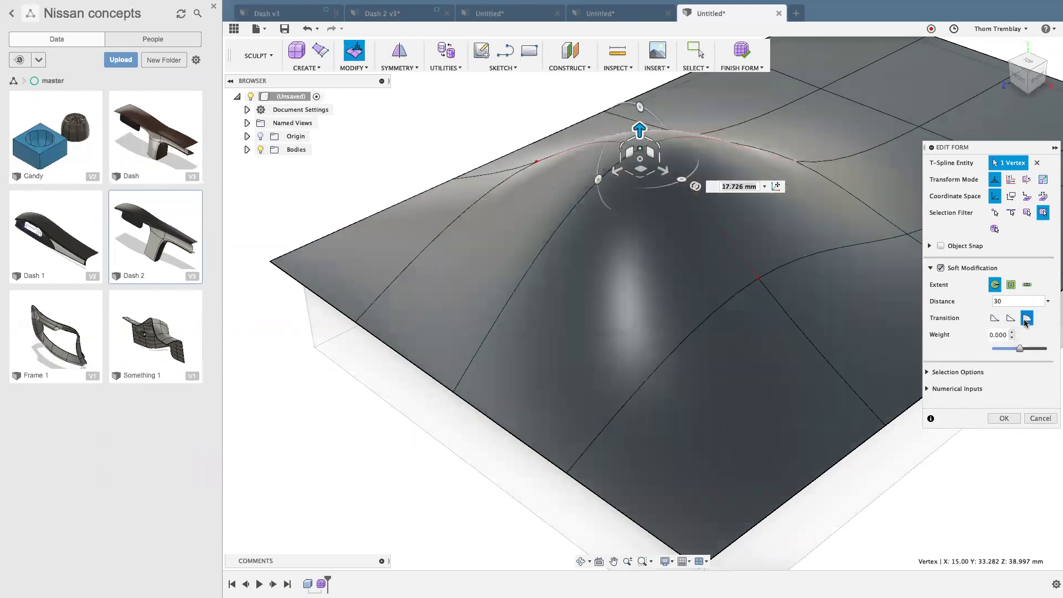
pyautogui.click(1010, 318)
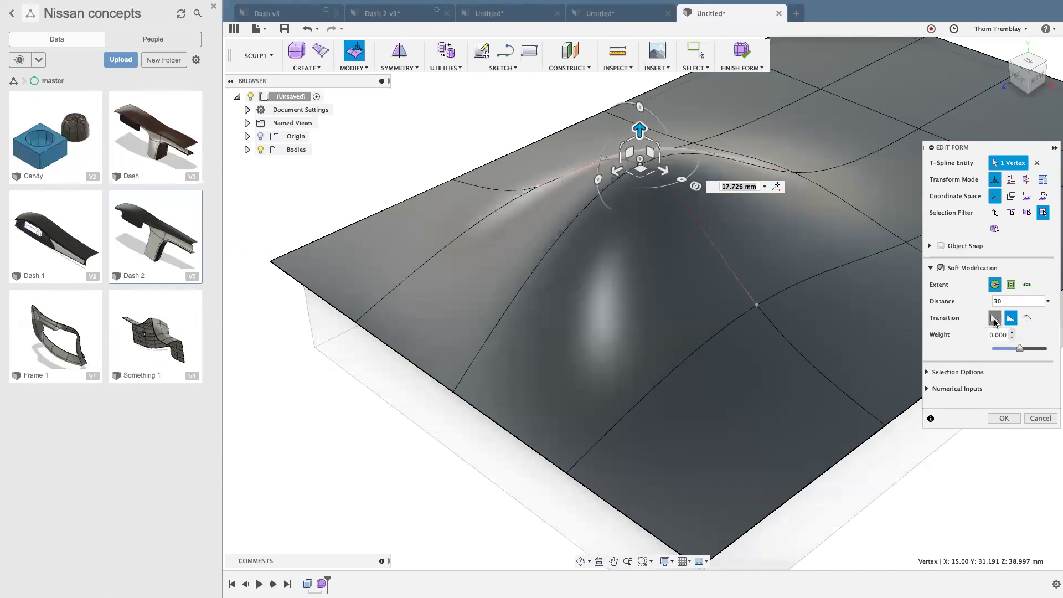
pyautogui.click(995, 319)
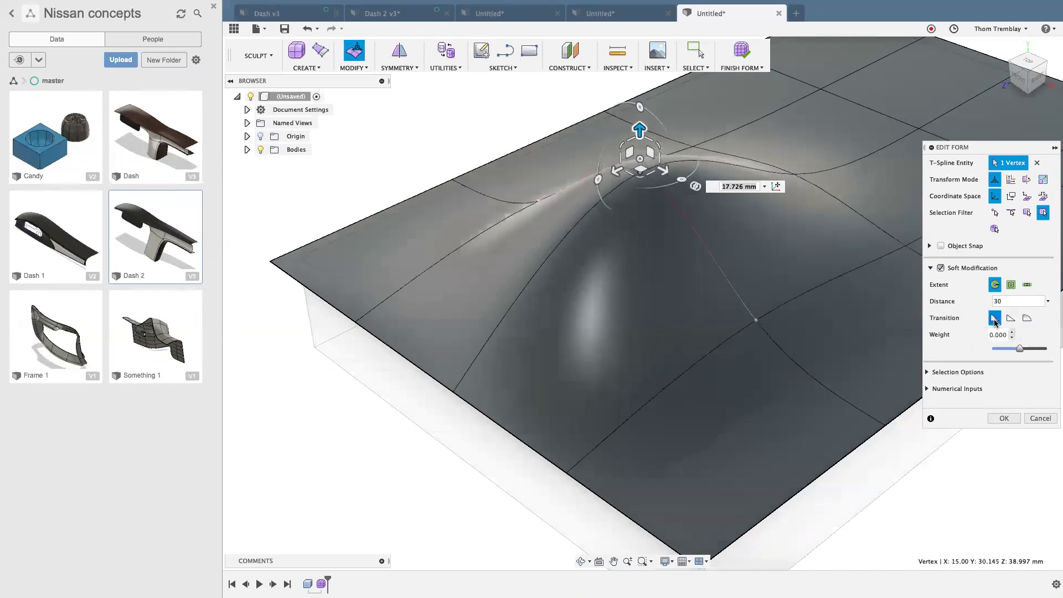
pyautogui.click(1027, 318)
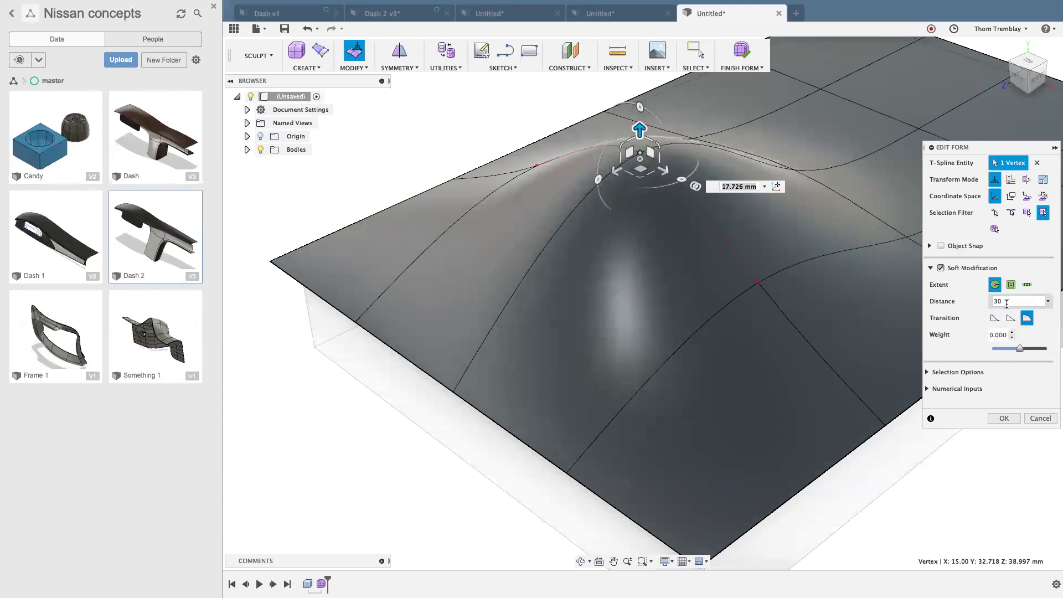
# Set the Soft Modification weight to -1.000, lower the vertex offset to about 10.75 mm, and accept the form edit.
pyautogui.moveTo(1019, 348)
pyautogui.mouseDown()
pyautogui.moveTo(981, 349)
pyautogui.moveTo(1035, 348)
pyautogui.moveTo(1000, 352)
pyautogui.mouseUp()
pyautogui.moveTo(998, 349); pyautogui.dragTo(985, 351)
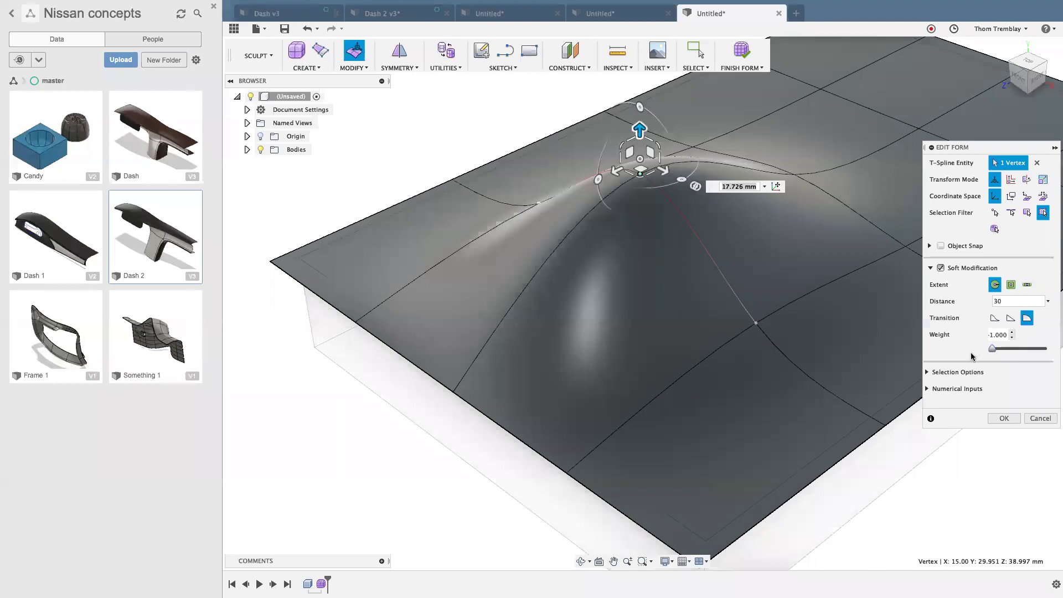
pyautogui.moveTo(639, 130); pyautogui.dragTo(648, 181)
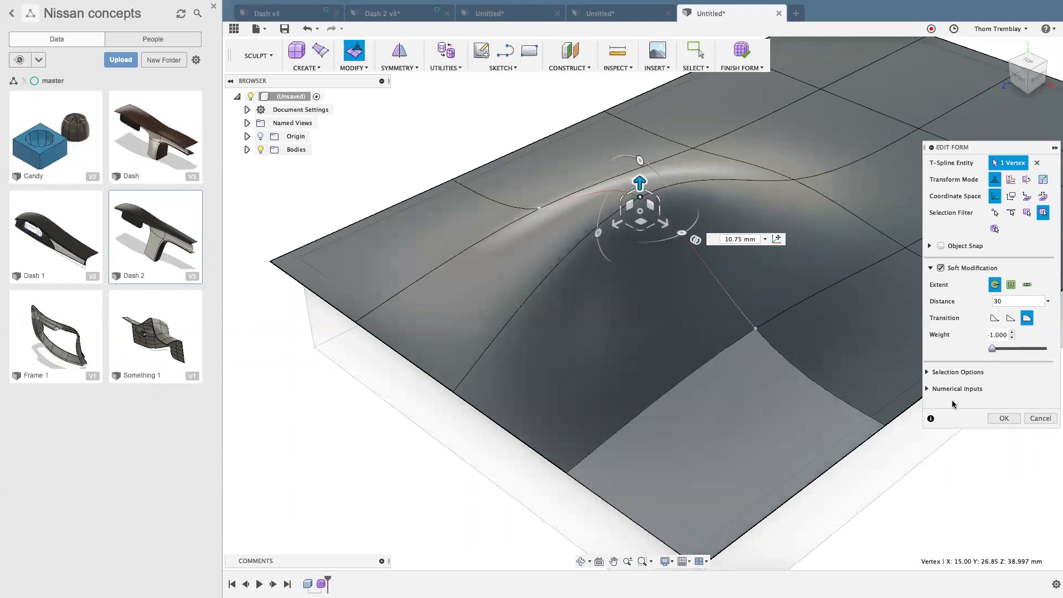
pyautogui.click(1002, 418)
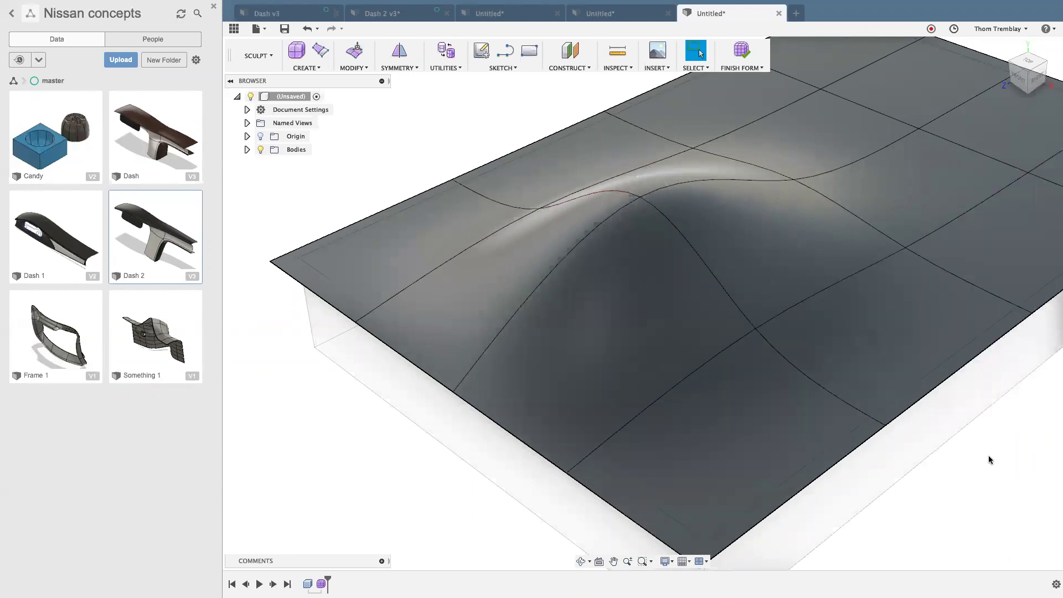
# Finish the sculpted form and return to solid modelling.
pyautogui.scroll(-3, 985, 451)
pyautogui.moveTo(974, 450); pyautogui.dragTo(914, 443, button='middle')
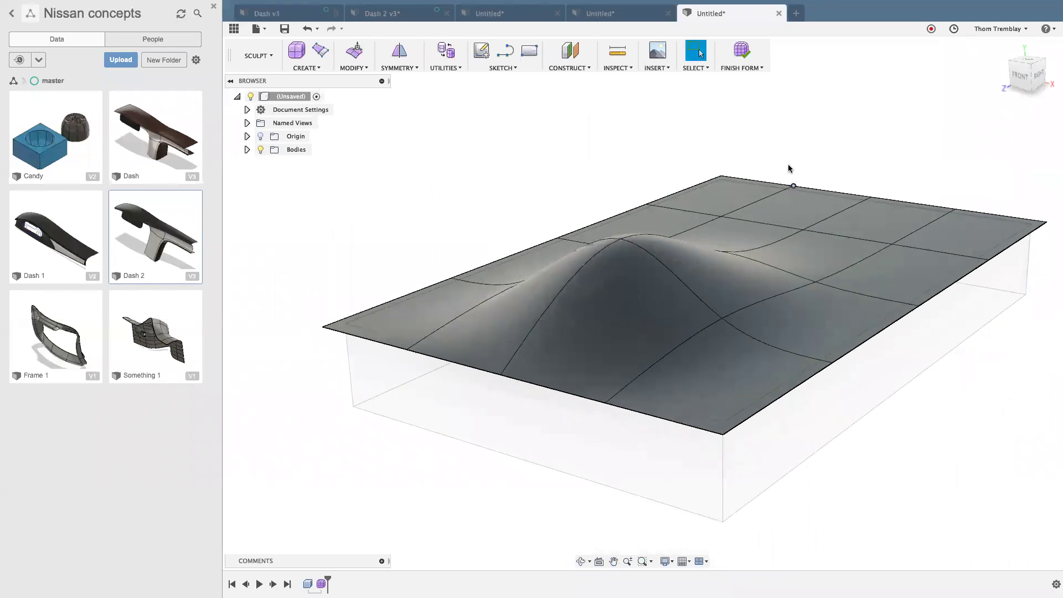
pyautogui.click(741, 50)
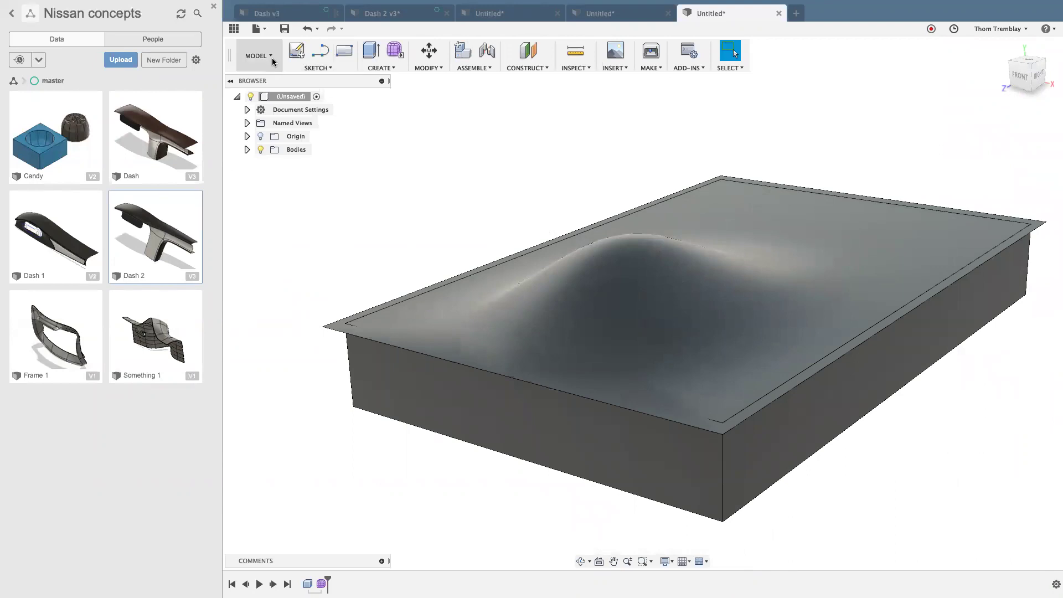
# Replace the box's flat top face with the sculpted surface and hide the surface body Body2.
pyautogui.click(429, 68)
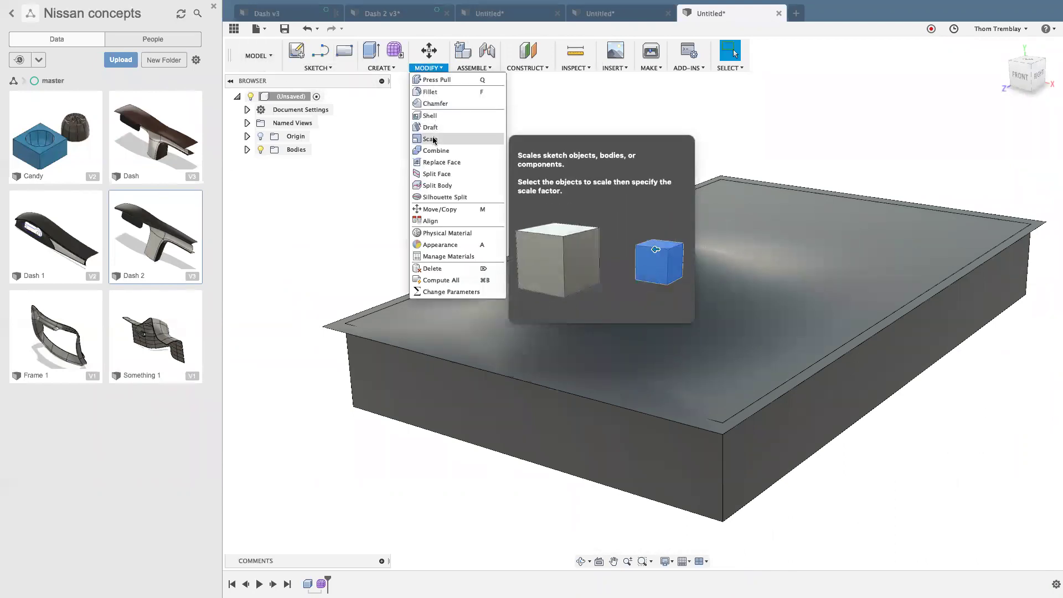
pyautogui.click(436, 162)
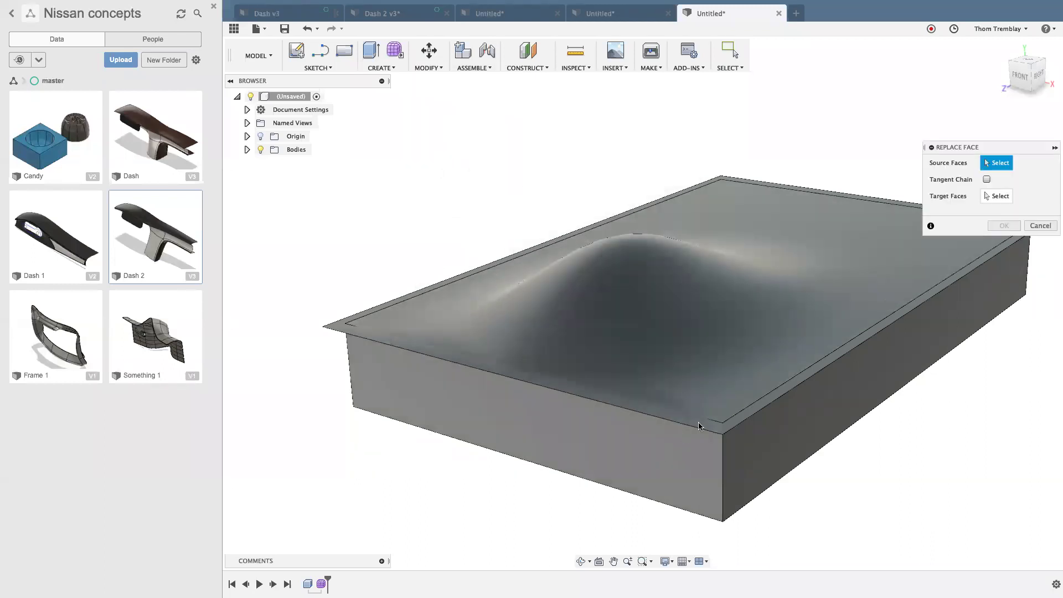
pyautogui.click(718, 415)
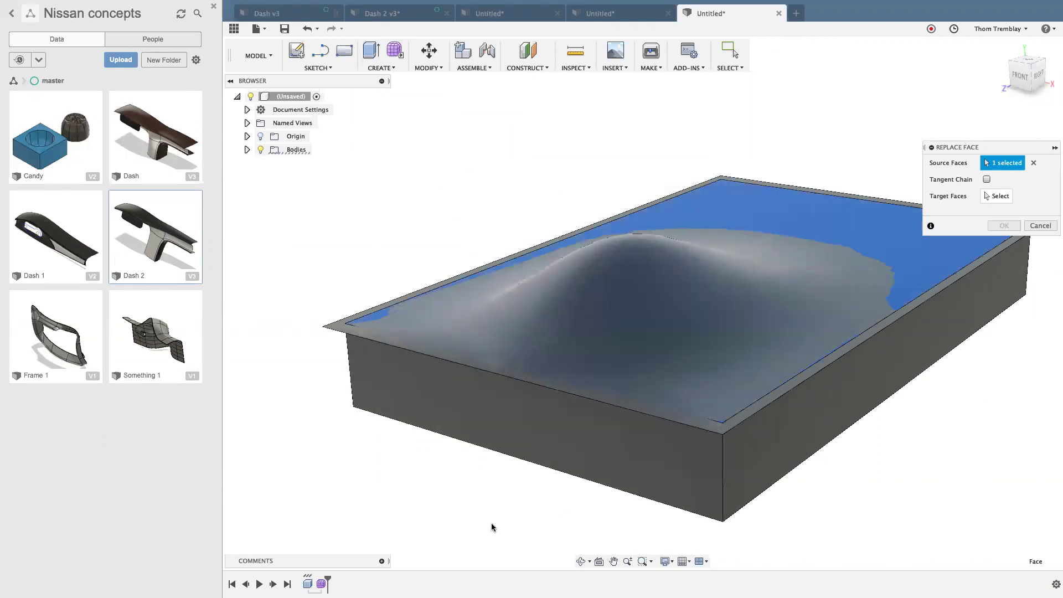
pyautogui.click(996, 196)
pyautogui.click(677, 268)
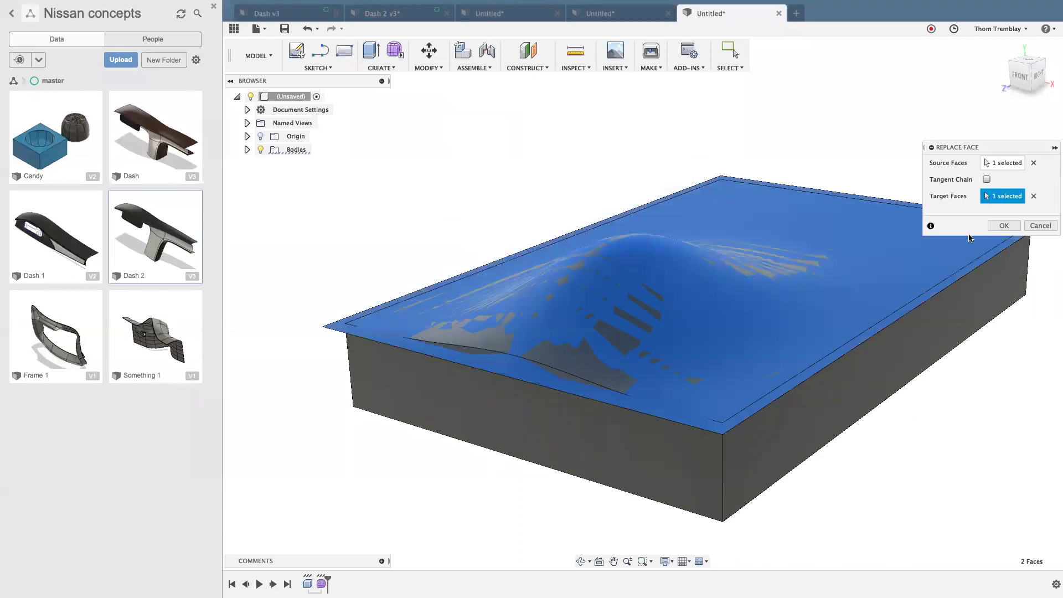
pyautogui.moveTo(982, 342)
pyautogui.keyDown('shift'); pyautogui.mouseDown(button='middle')
pyautogui.moveTo(951, 343)
pyautogui.moveTo(969, 351)
pyautogui.mouseUp(button='middle'); pyautogui.keyUp('shift')
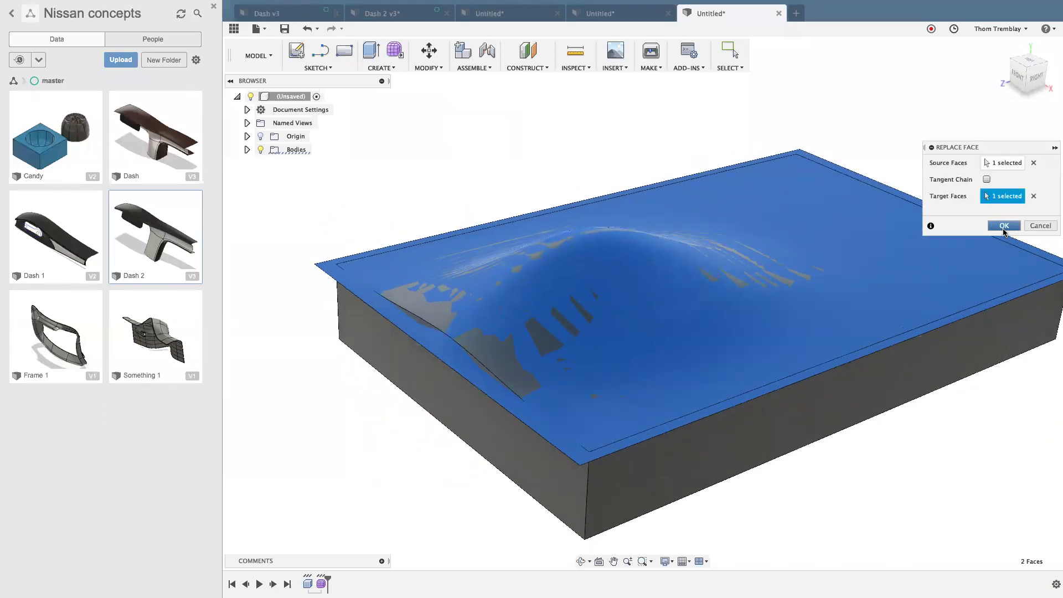
pyautogui.click(1004, 225)
pyautogui.click(247, 149)
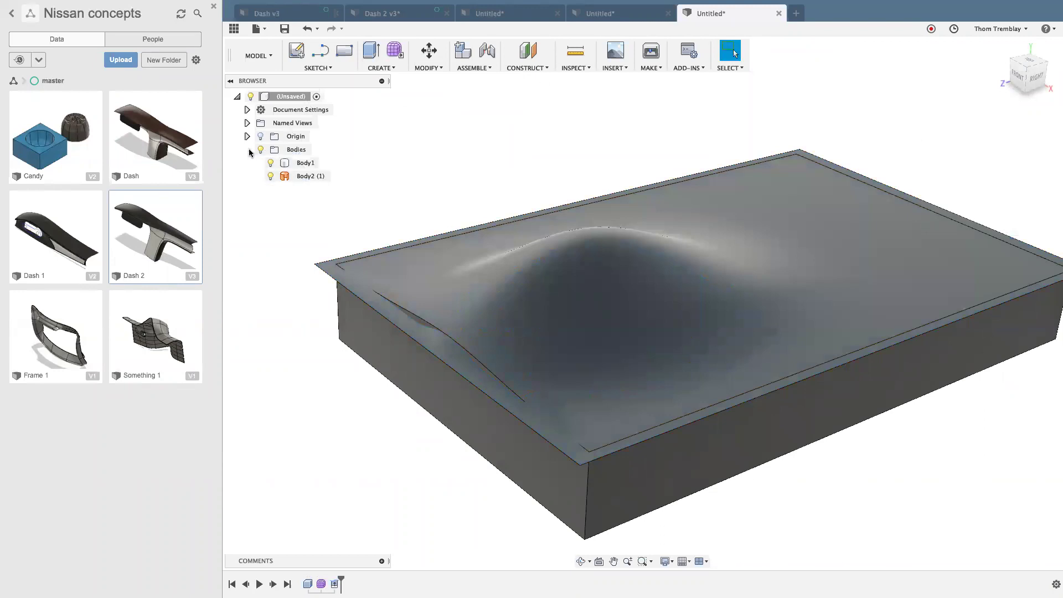
pyautogui.click(271, 175)
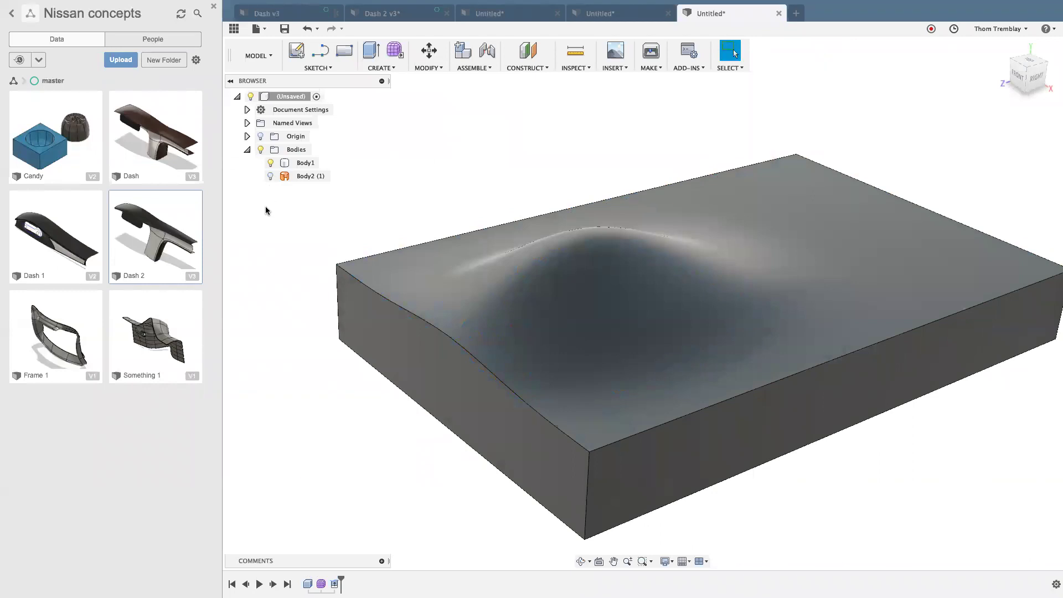
# Shell the solid to an inside thickness of 1 mm, removing its bottom face.
pyautogui.click(488, 229)
pyautogui.rightClick(508, 159)
pyautogui.click(503, 155)
pyautogui.keyDown('shift'); pyautogui.moveTo(497, 167); pyautogui.dragTo(436, 78, button='middle'); pyautogui.keyUp('shift')
pyautogui.click(382, 68)
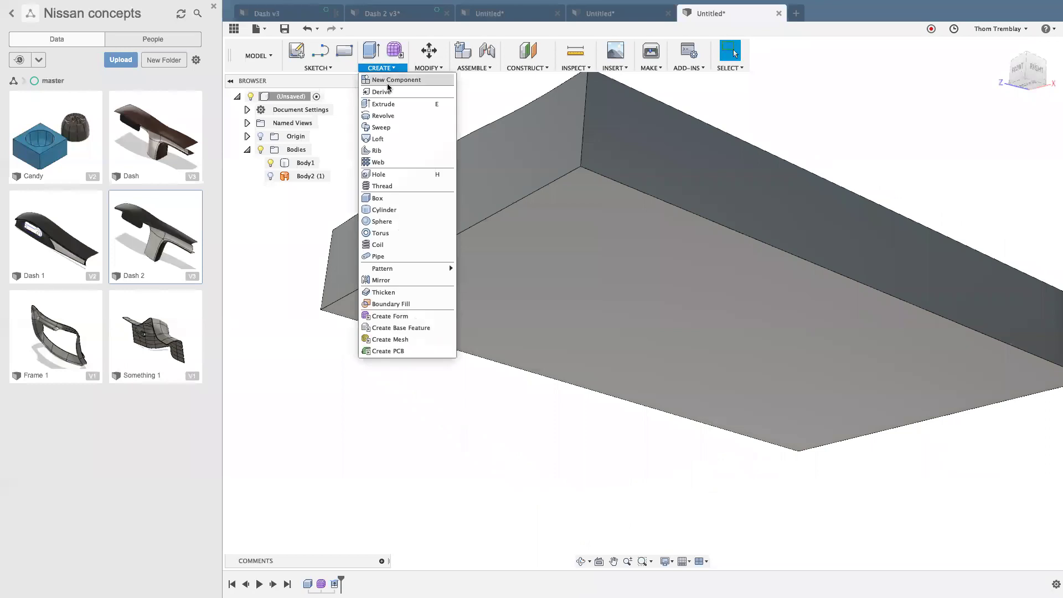
pyautogui.click(425, 68)
pyautogui.click(424, 67)
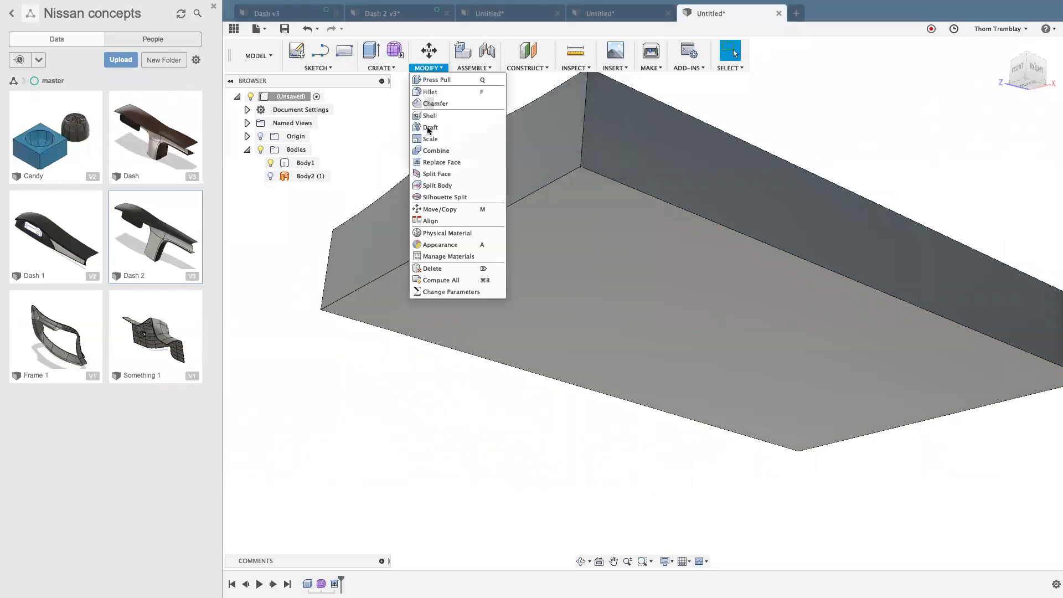
pyautogui.click(429, 115)
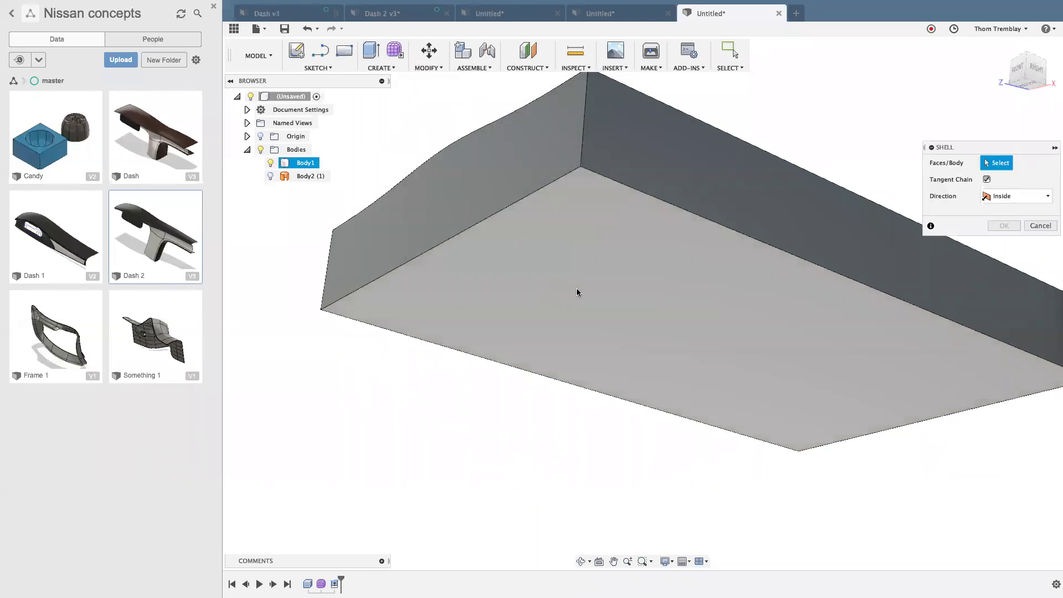
pyautogui.click(577, 292)
pyautogui.write('1')
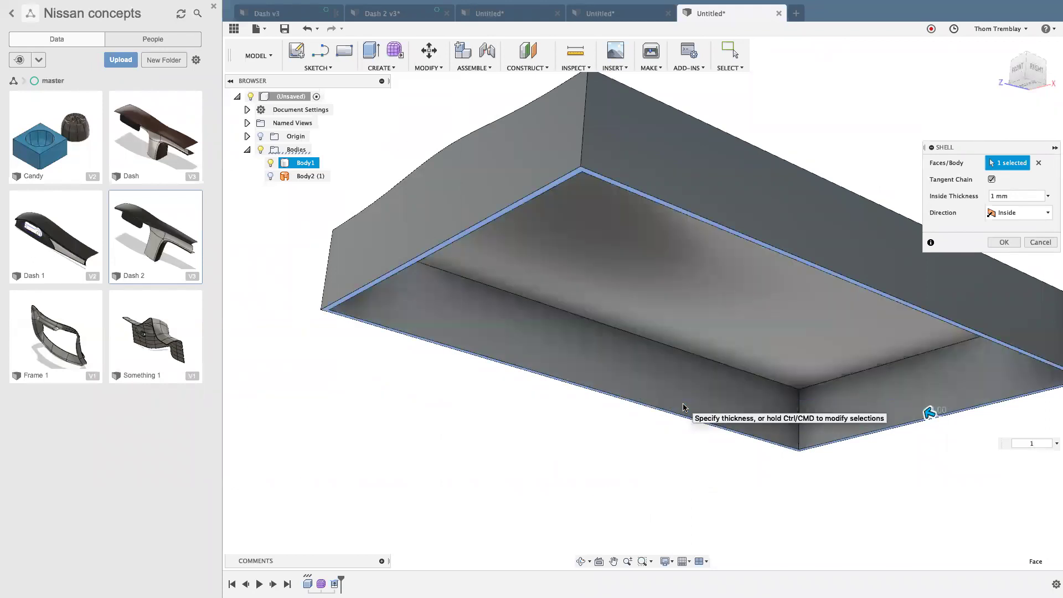
pyautogui.press('Return')
# Sketch a rectangle about 27 x 9 mm on the long side face's plane, extending outward from its lower front corner.
pyautogui.keyDown('shift'); pyautogui.moveTo(665, 418); pyautogui.dragTo(632, 454, button='middle'); pyautogui.keyUp('shift')
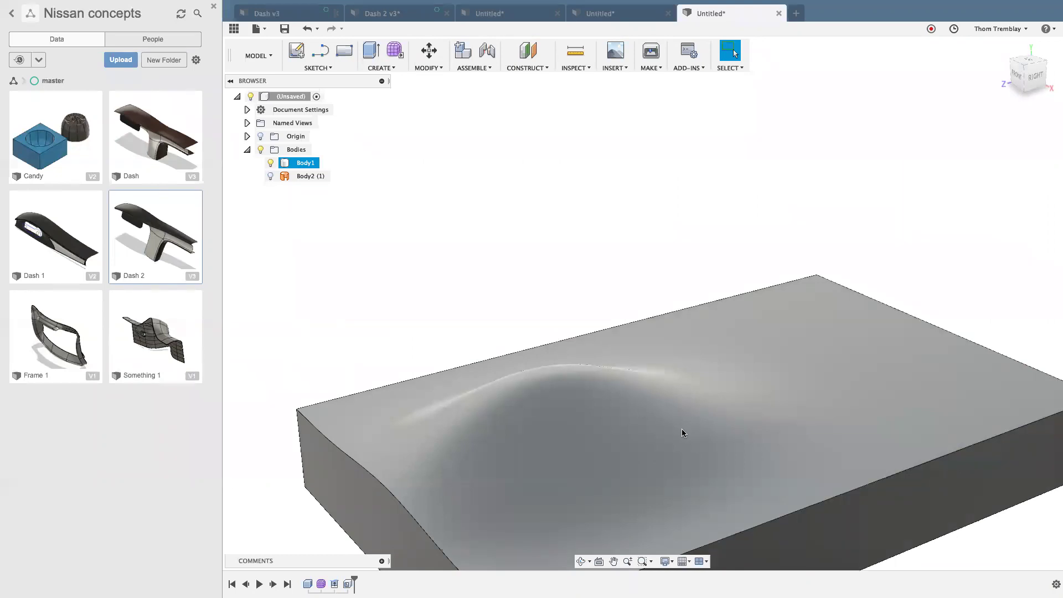
pyautogui.moveTo(819, 451); pyautogui.dragTo(771, 275, button='middle')
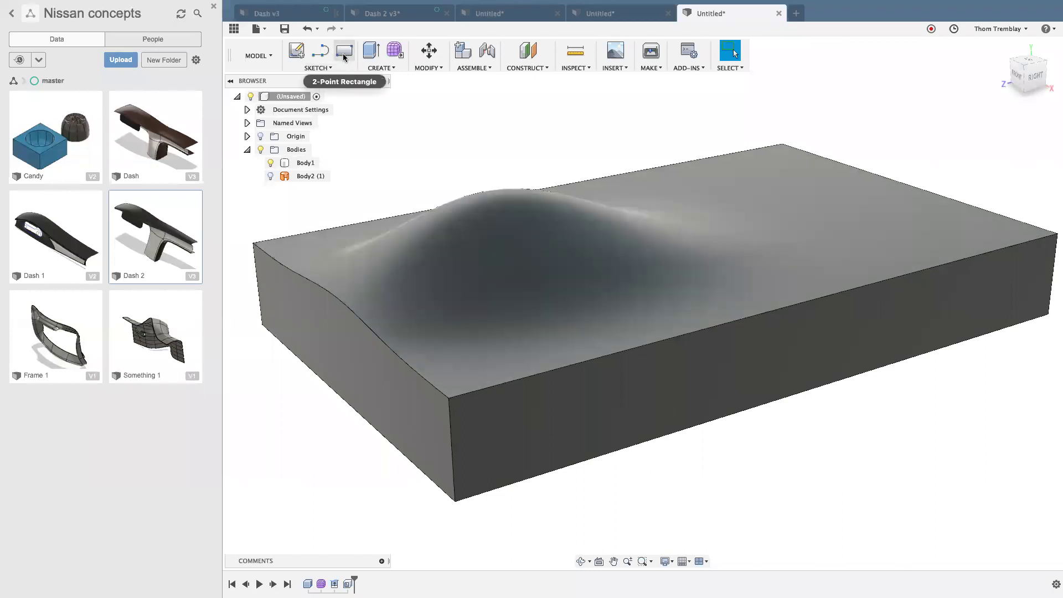
pyautogui.press('r')
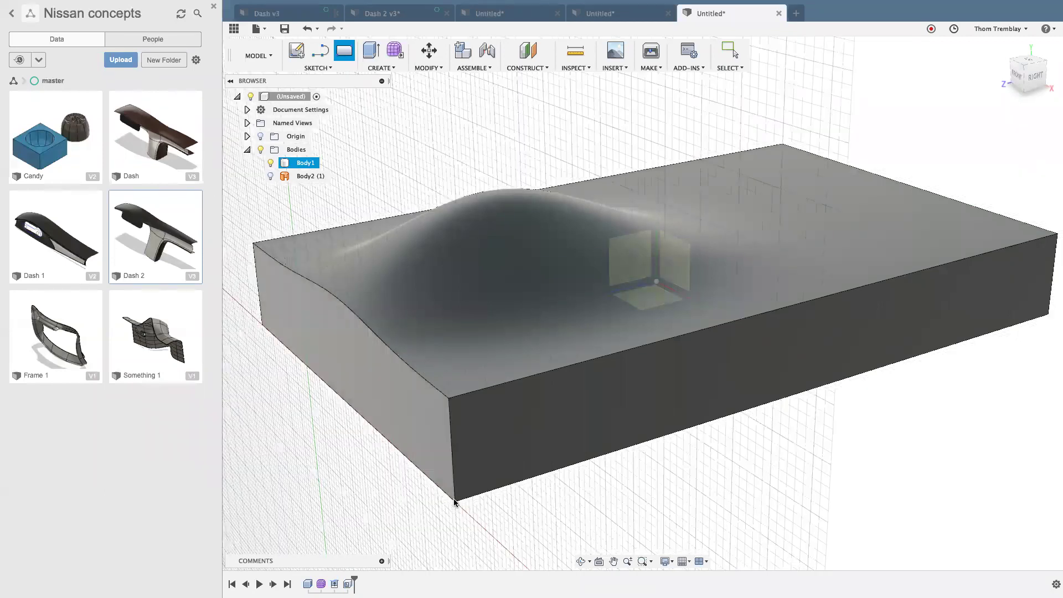
pyautogui.click(454, 498)
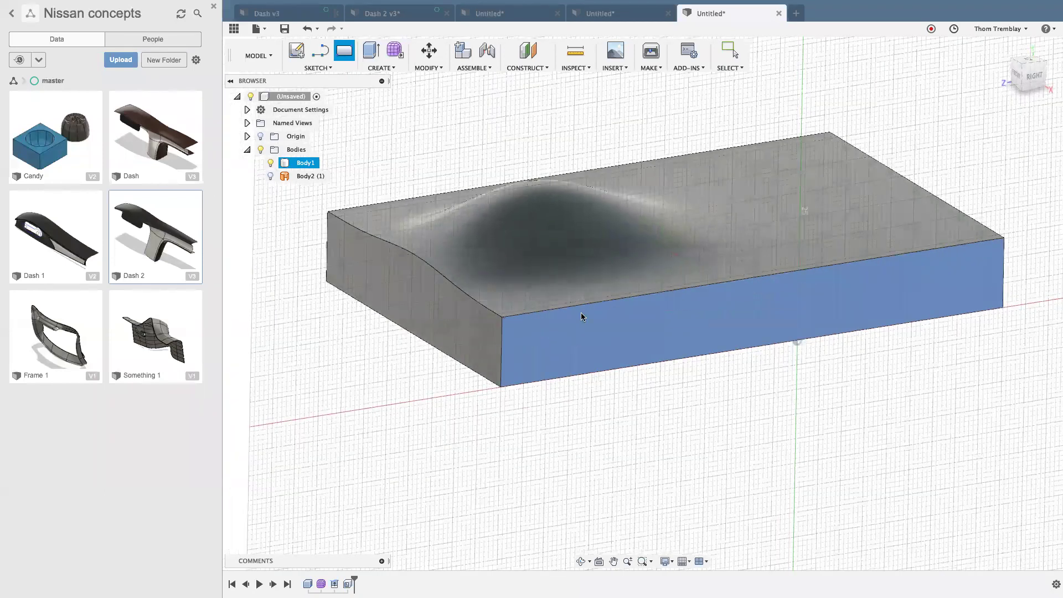
pyautogui.click(642, 304)
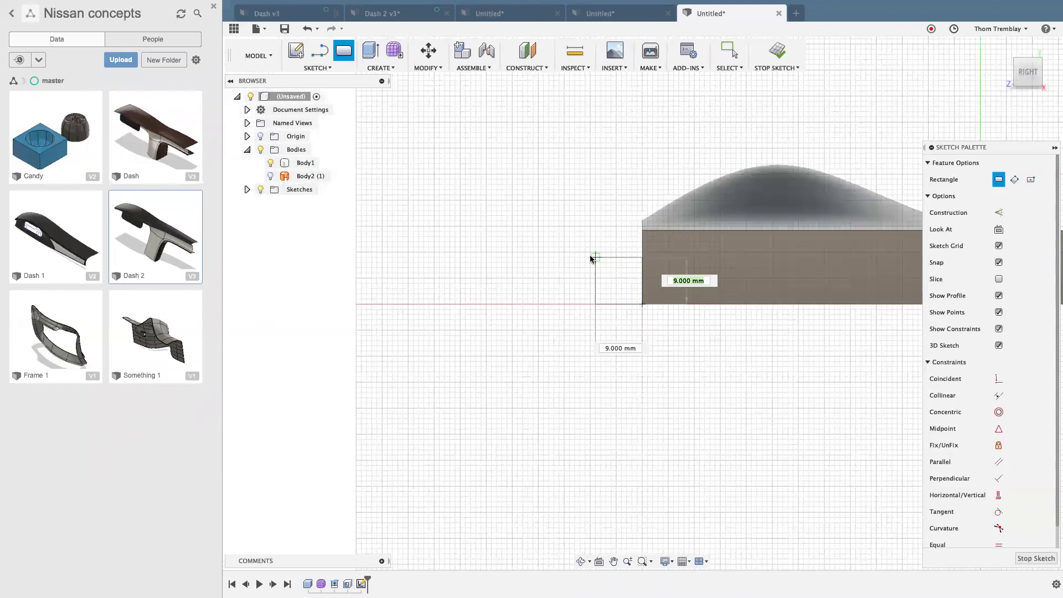
pyautogui.click(502, 257)
# Extrude the rectangle about 48.36 mm along the box's end face, joined to the solid.
pyautogui.moveTo(505, 339)
pyautogui.keyDown('shift'); pyautogui.mouseDown(button='middle')
pyautogui.moveTo(541, 344)
pyautogui.moveTo(565, 367)
pyautogui.moveTo(582, 310)
pyautogui.moveTo(674, 463)
pyautogui.moveTo(726, 500)
pyautogui.moveTo(681, 451)
pyautogui.mouseUp(button='middle'); pyautogui.keyUp('shift')
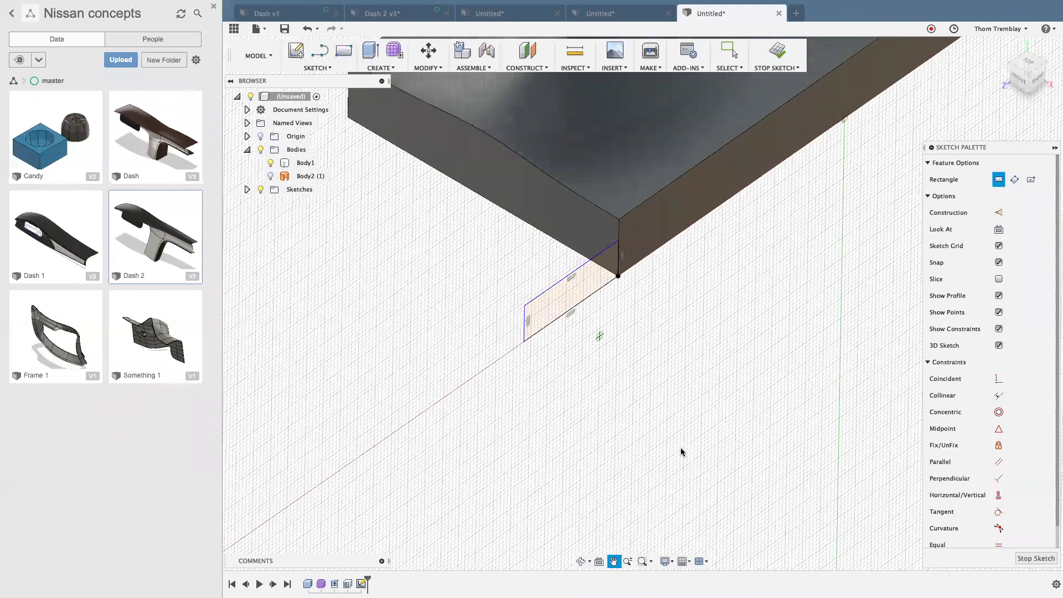
pyautogui.press('e')
pyautogui.moveTo(683, 457); pyautogui.dragTo(512, 369)
pyautogui.rightClick(437, 398)
pyautogui.click(477, 398)
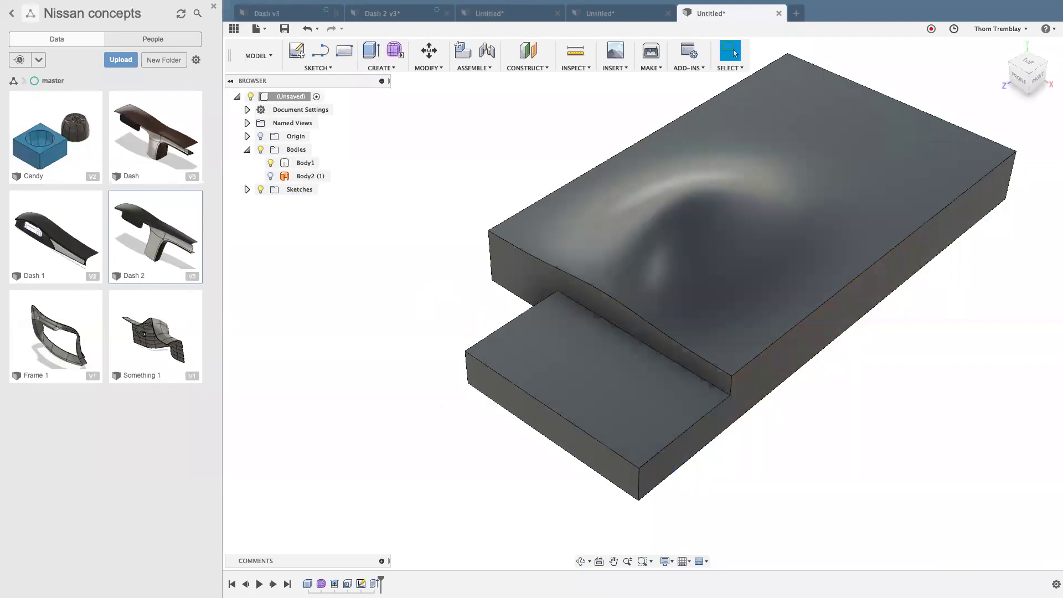
# Edit the block's extrusion and change its operation to New Body.
pyautogui.doubleClick(361, 584)
pyautogui.click(1041, 268)
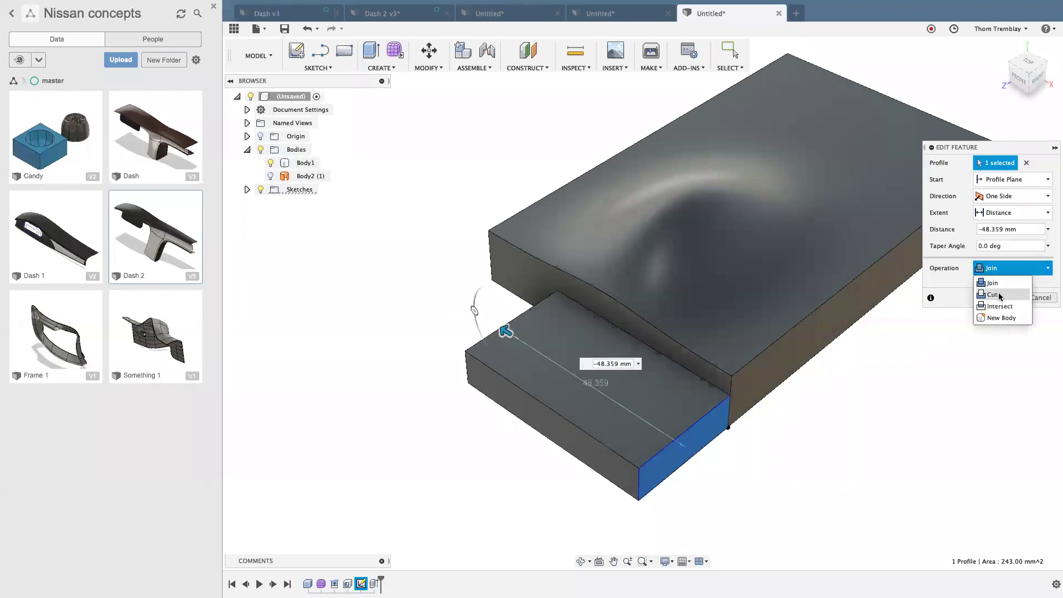
pyautogui.click(1000, 318)
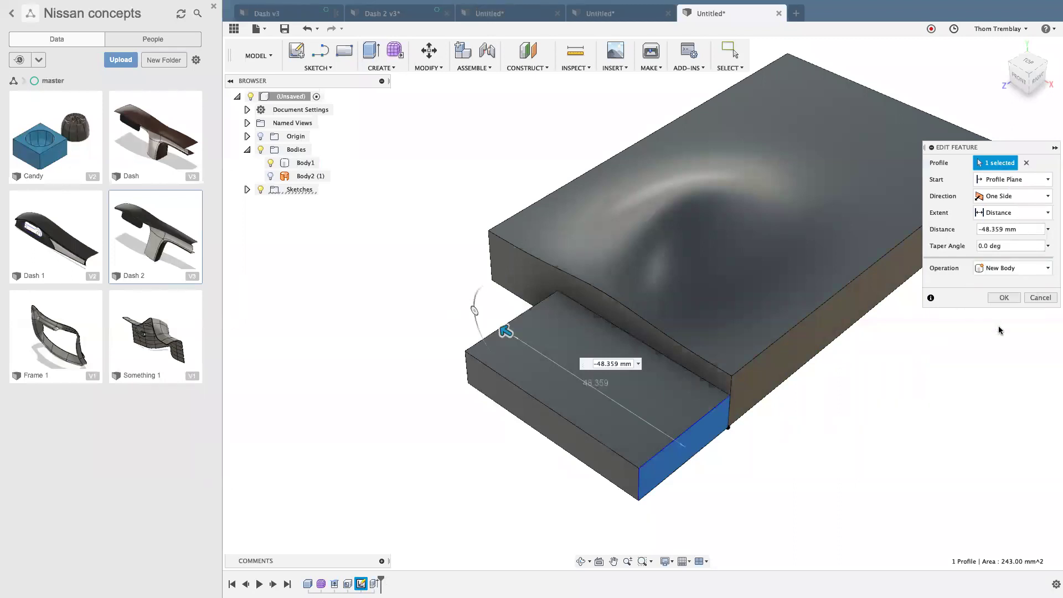
pyautogui.click(1004, 298)
# Apply Paint - Enamel Glossy (Blue) to the sculpted body and Paint - Enamel Glossy (Green) to the small block.
pyautogui.scroll(3, 745, 451)
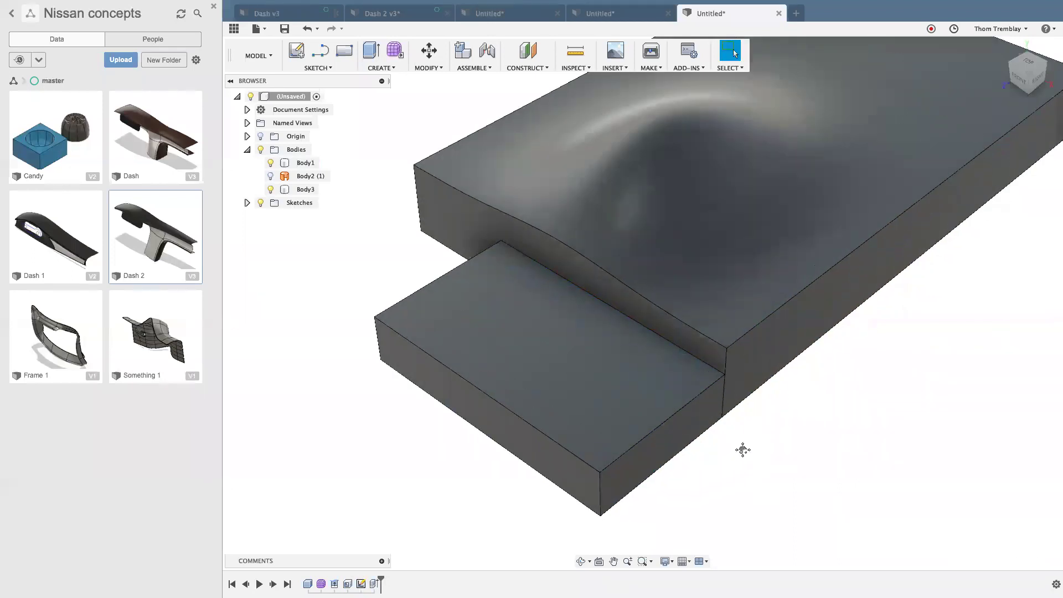
pyautogui.moveTo(743, 450); pyautogui.dragTo(739, 477, button='middle')
pyautogui.moveTo(799, 452); pyautogui.dragTo(759, 460, button='middle')
pyautogui.press('a')
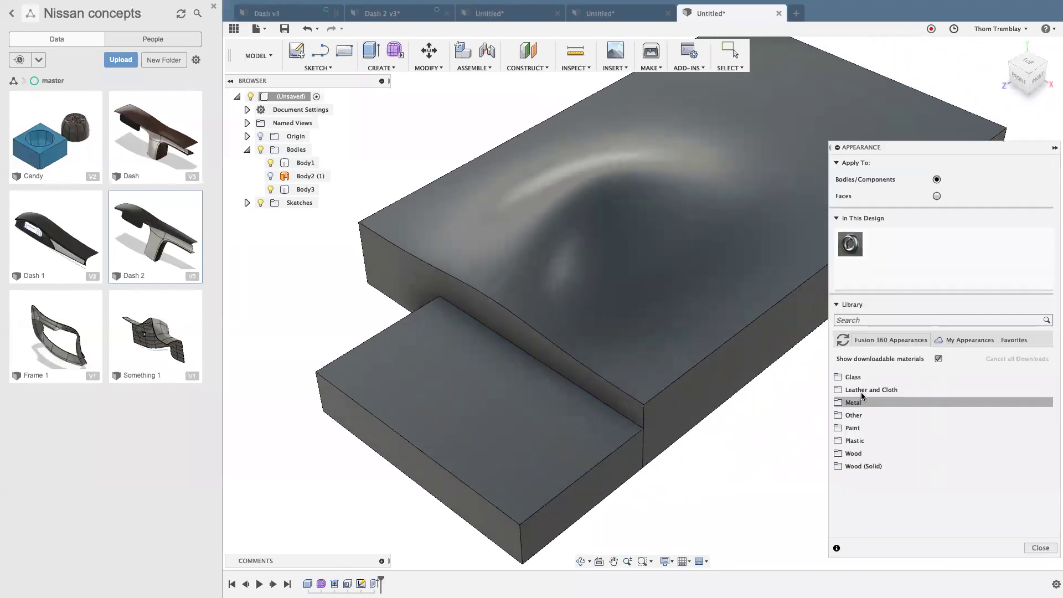
pyautogui.click(853, 428)
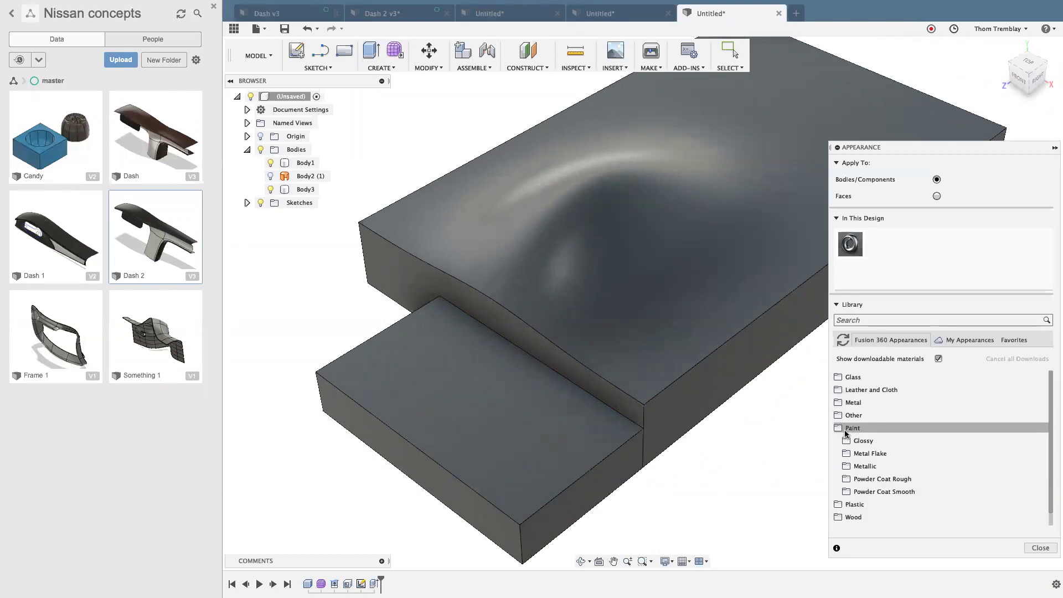
pyautogui.click(858, 441)
pyautogui.moveTo(864, 490); pyautogui.dragTo(741, 419)
pyautogui.scroll(-2, 871, 497)
pyautogui.moveTo(864, 510); pyautogui.dragTo(652, 514)
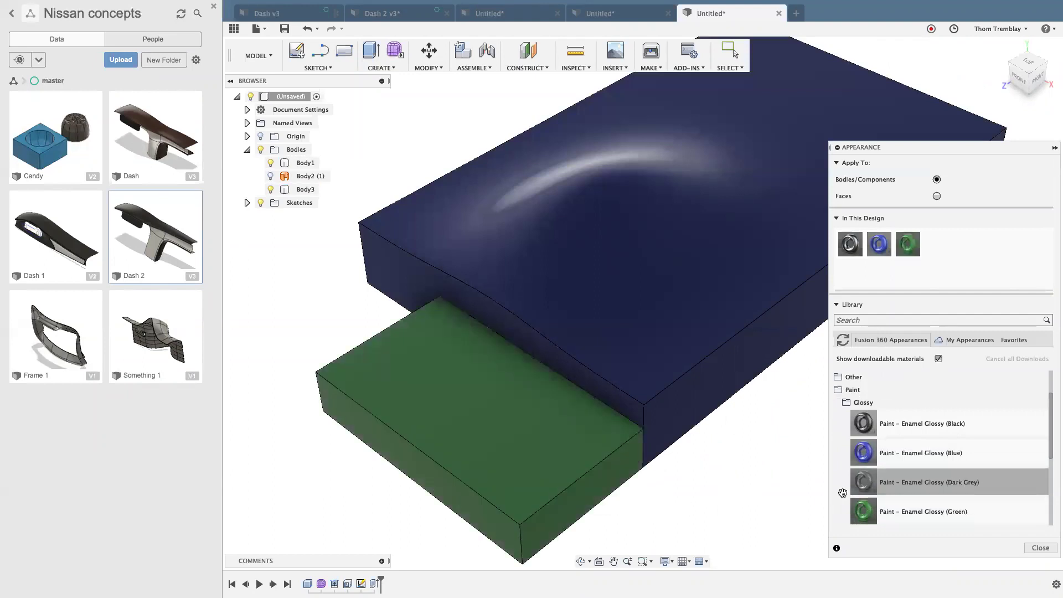
pyautogui.click(1030, 550)
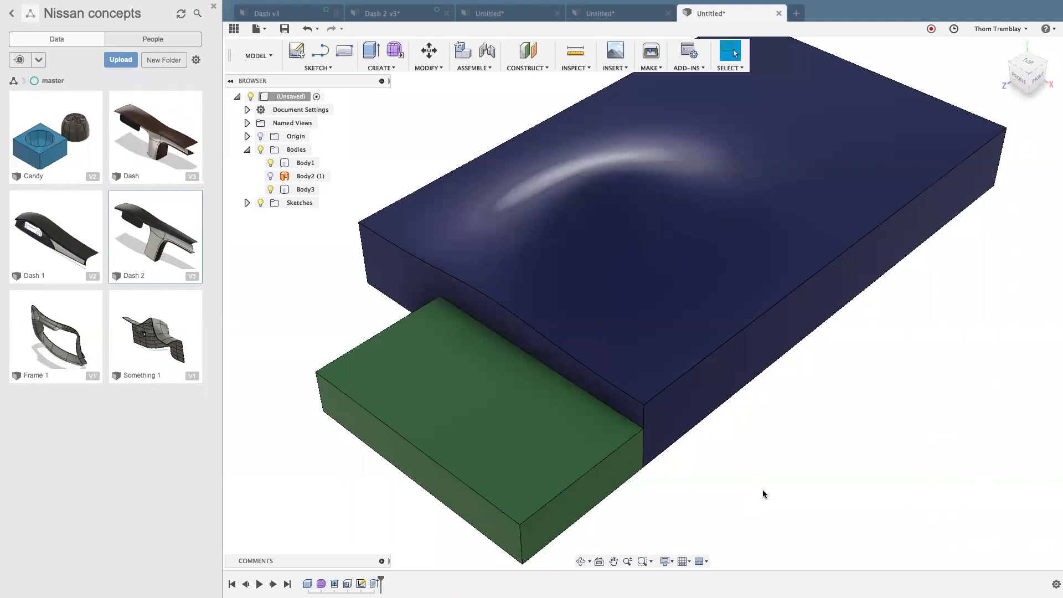
# Try a fillet of about 7.8 mm on the green block's top edge where it meets the blue body, and cancel it.
pyautogui.click(557, 402)
pyautogui.click(749, 485)
pyautogui.rightClick(835, 399)
pyautogui.click(860, 385)
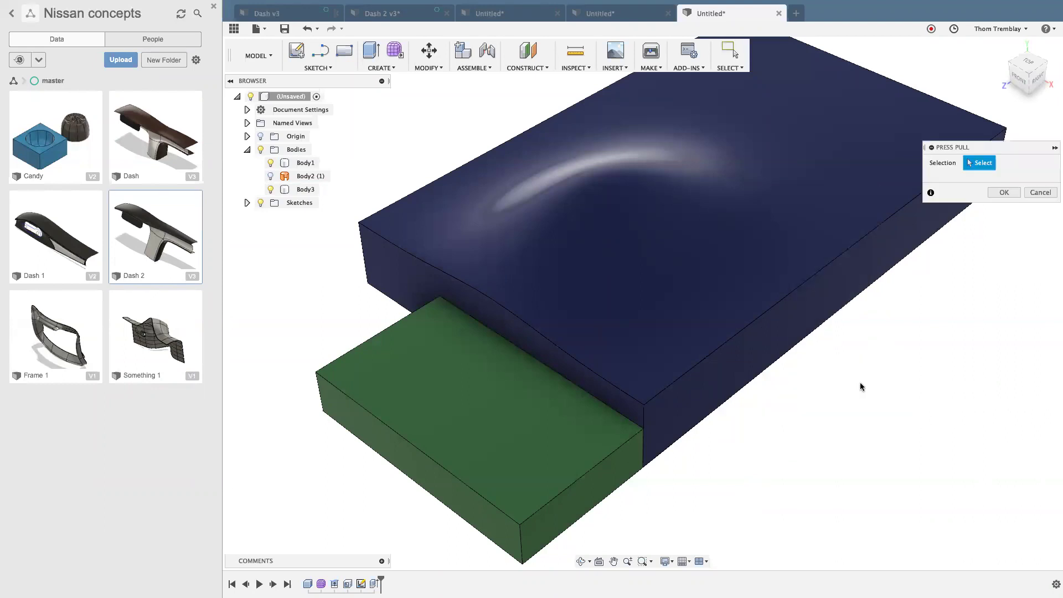
pyautogui.click(559, 378)
pyautogui.moveTo(564, 367); pyautogui.dragTo(556, 382)
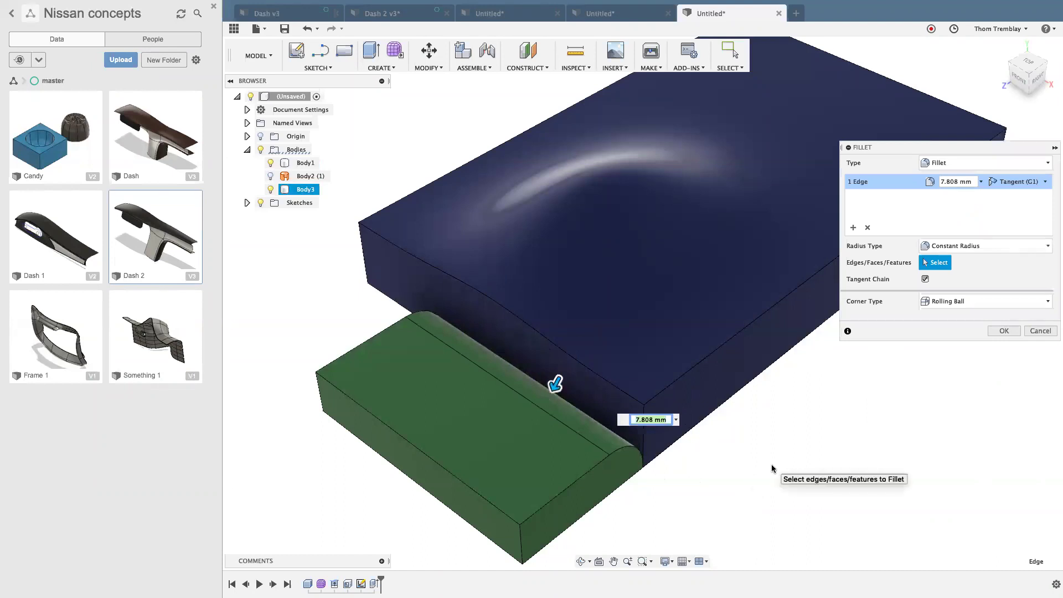
pyautogui.click(1033, 332)
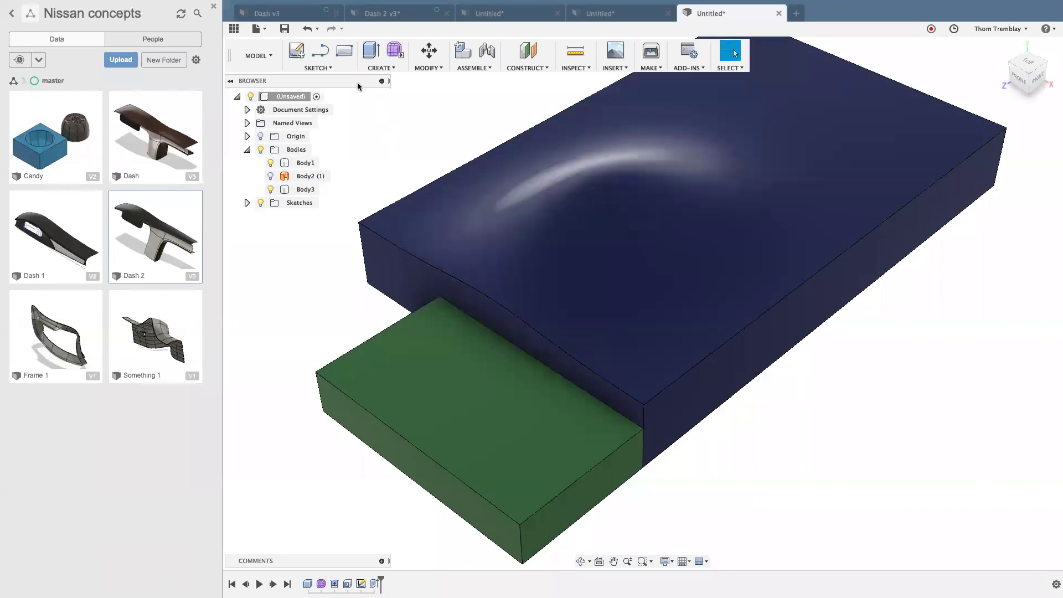
# Start a Join combine with the blue sculpted body as the target body.
pyautogui.click(426, 68)
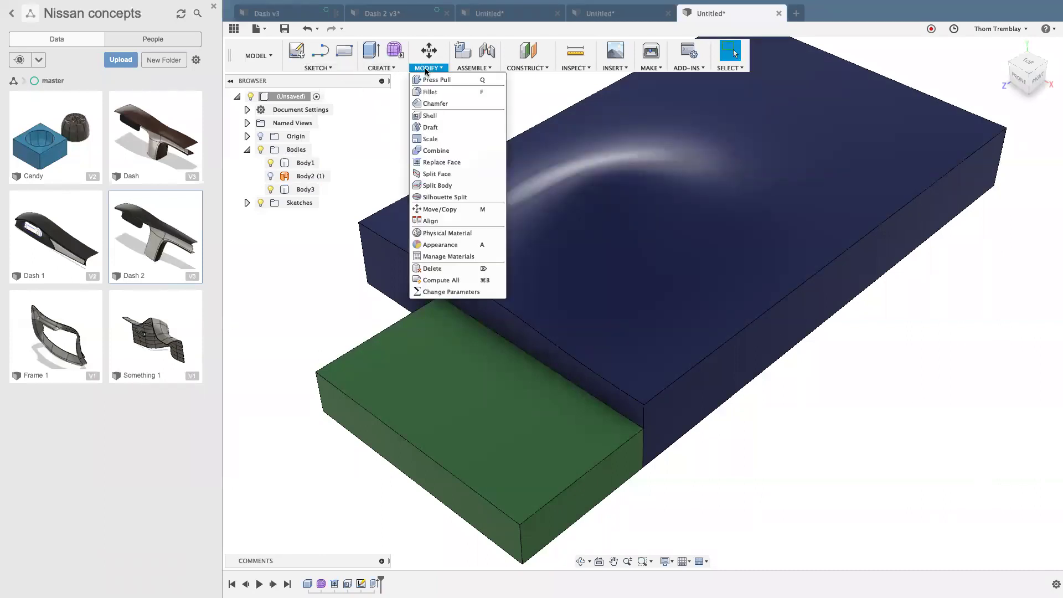
pyautogui.click(442, 151)
pyautogui.click(678, 427)
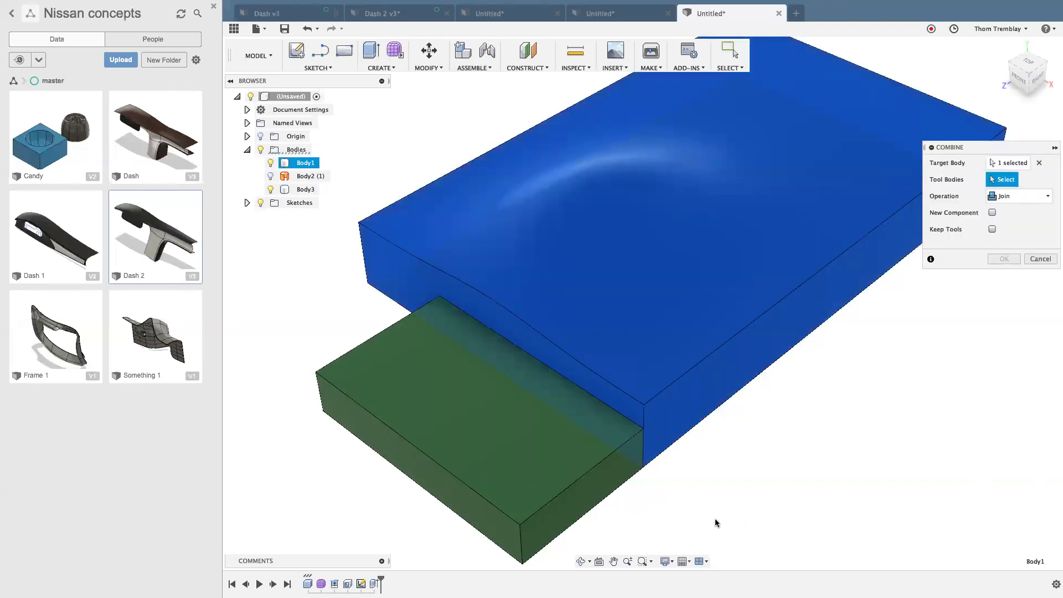
# Combine the smaller block (Body3) with the main block (Body1) using the Join operation.
pyautogui.click(595, 504)
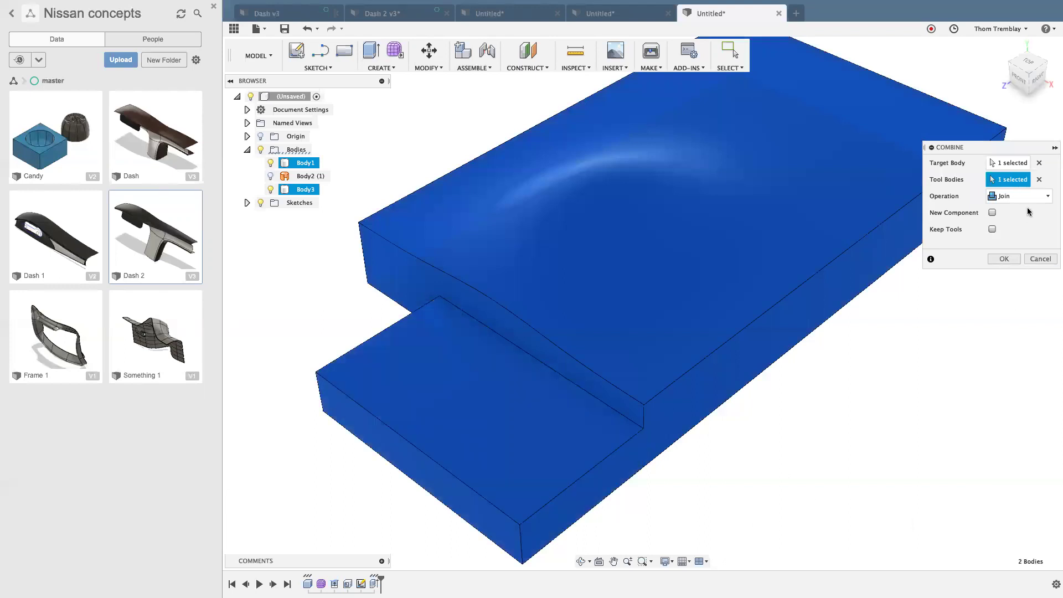
pyautogui.click(1003, 259)
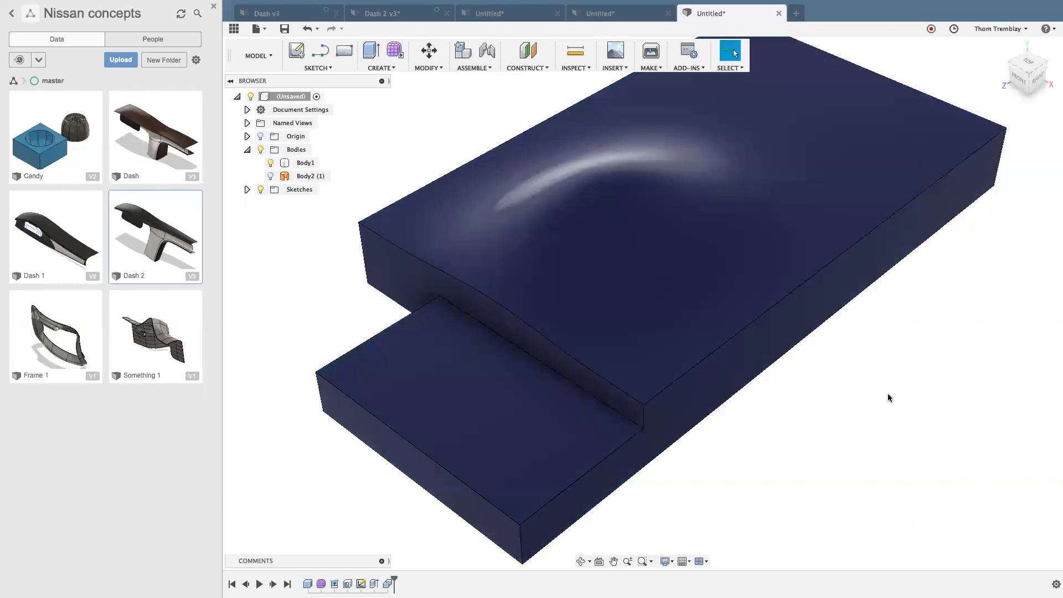
# Try a constant-radius fillet of about 15.21 mm on the inner edge where the two blocks meet, and undo it.
pyautogui.press('f')
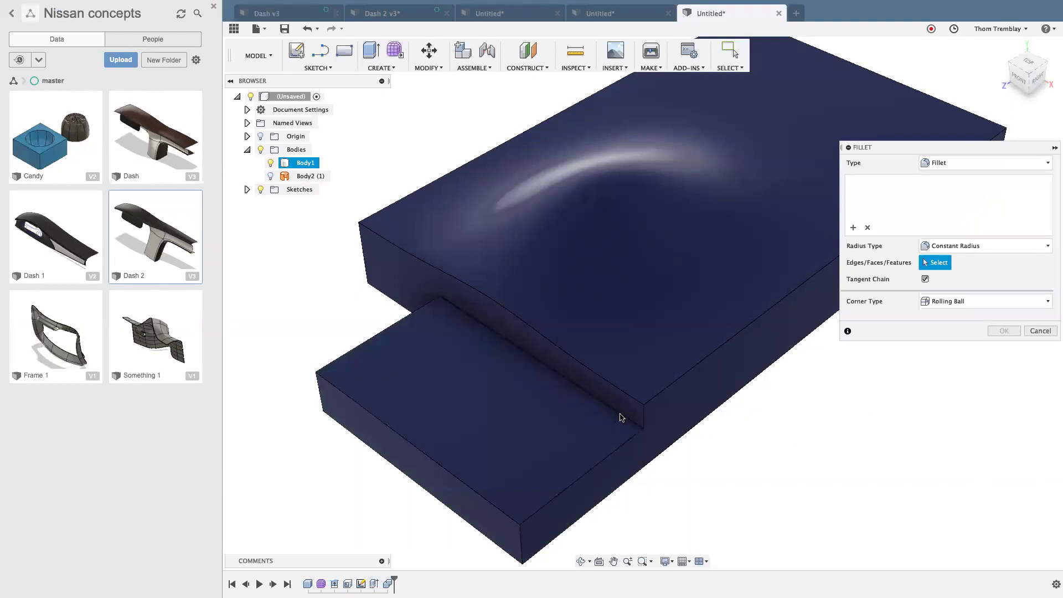
pyautogui.click(616, 416)
pyautogui.moveTo(616, 417); pyautogui.dragTo(595, 407)
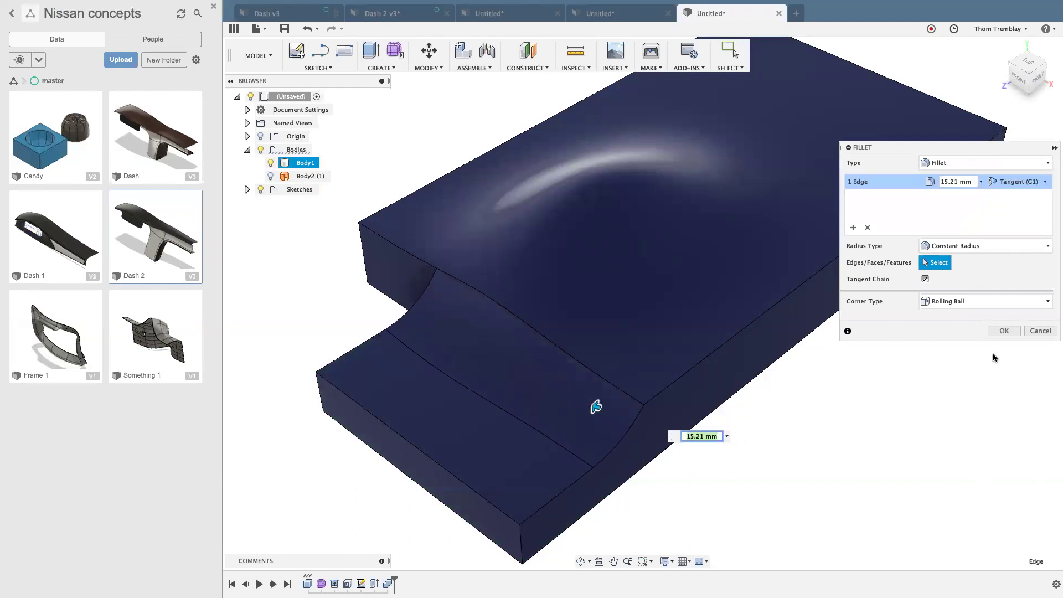
pyautogui.click(1004, 332)
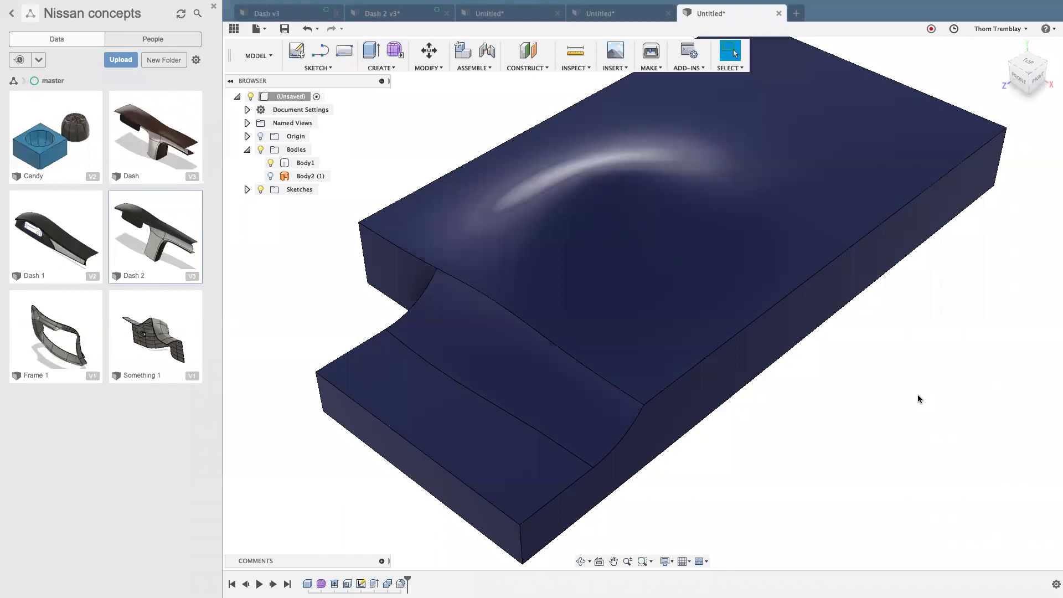
pyautogui.hotkey('ctrl', 'z')
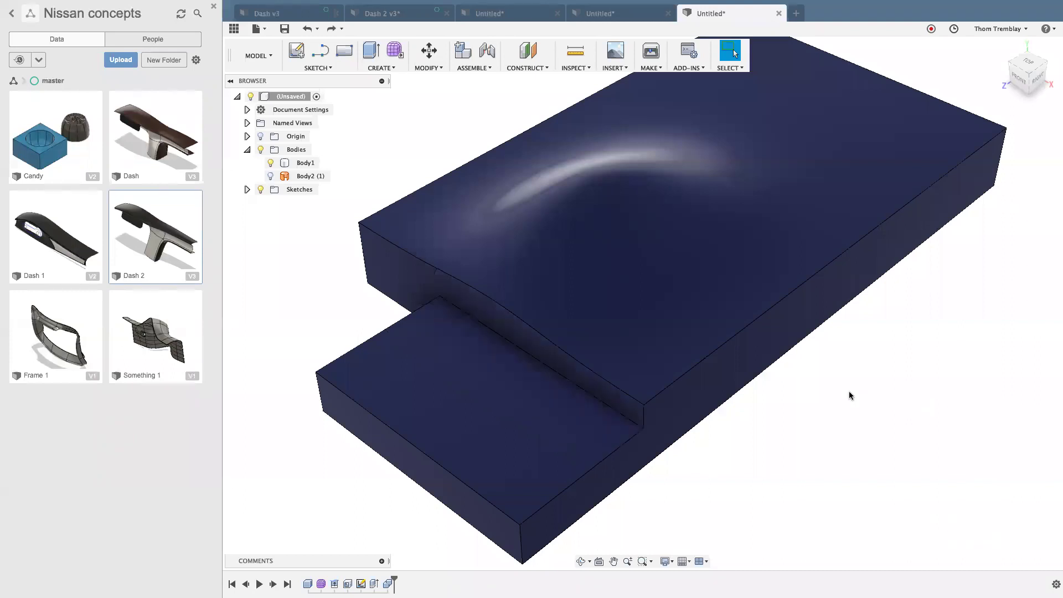
# Sketch a rectangle of about 378 mm² in the plane of the main block's long side face, just beyond its far end.
pyautogui.scroll(-3, 803, 449)
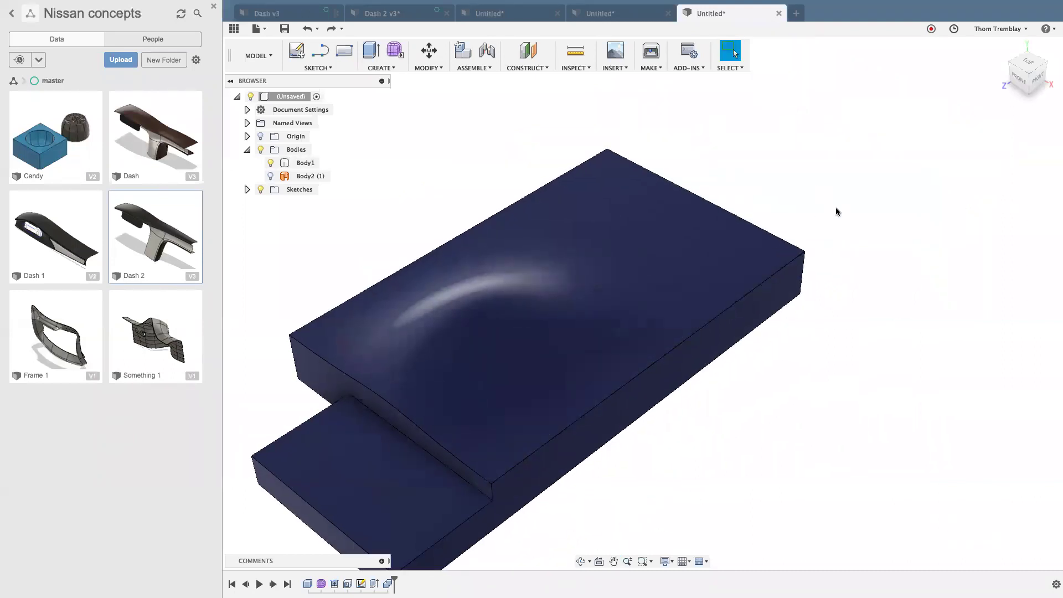
pyautogui.click(344, 50)
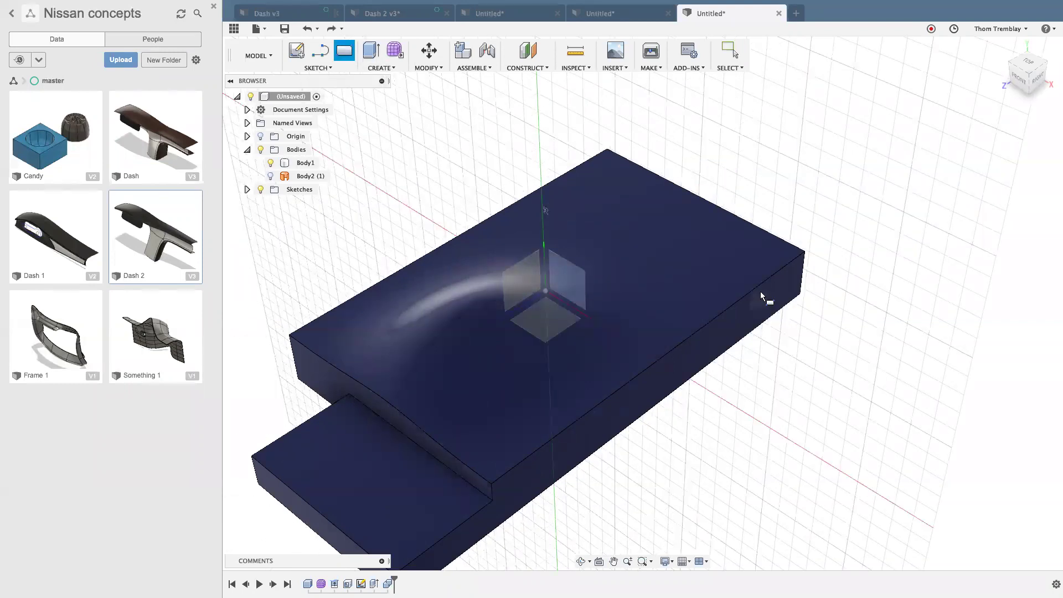
pyautogui.click(809, 280)
pyautogui.click(761, 353)
pyautogui.click(894, 287)
# Extrude the rectangle about -64.57 mm alongside the main block's end, with the operation set to Join.
pyautogui.moveTo(707, 252)
pyautogui.keyDown('shift'); pyautogui.mouseDown(button='middle')
pyautogui.moveTo(759, 280)
pyautogui.moveTo(727, 287)
pyautogui.moveTo(819, 396)
pyautogui.moveTo(836, 348)
pyautogui.moveTo(814, 279)
pyautogui.mouseUp(button='middle'); pyautogui.keyUp('shift')
pyautogui.press('e')
pyautogui.click(814, 280)
pyautogui.moveTo(817, 273); pyautogui.dragTo(601, 168)
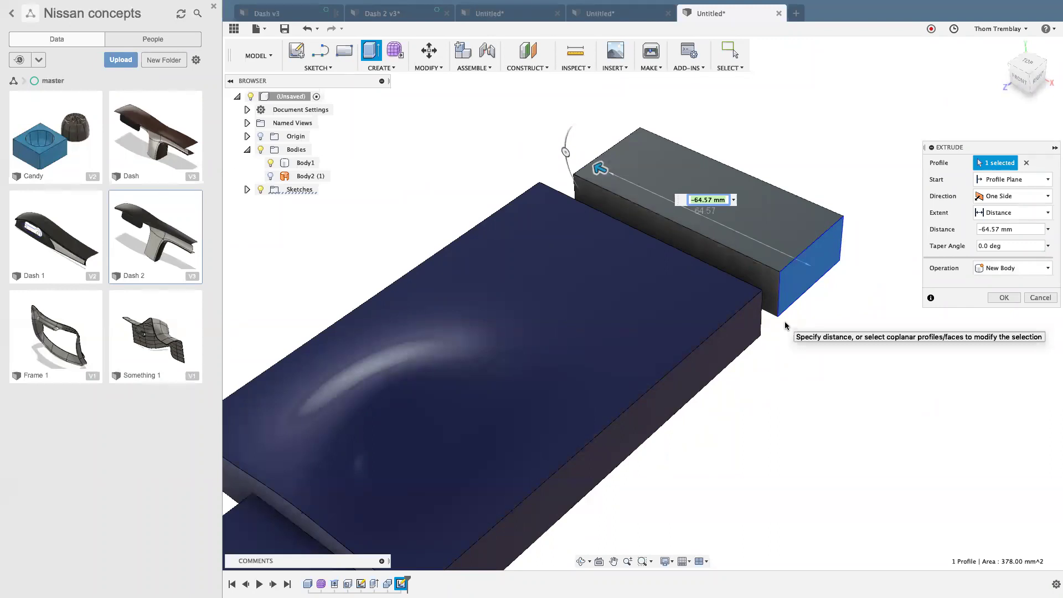
pyautogui.click(989, 269)
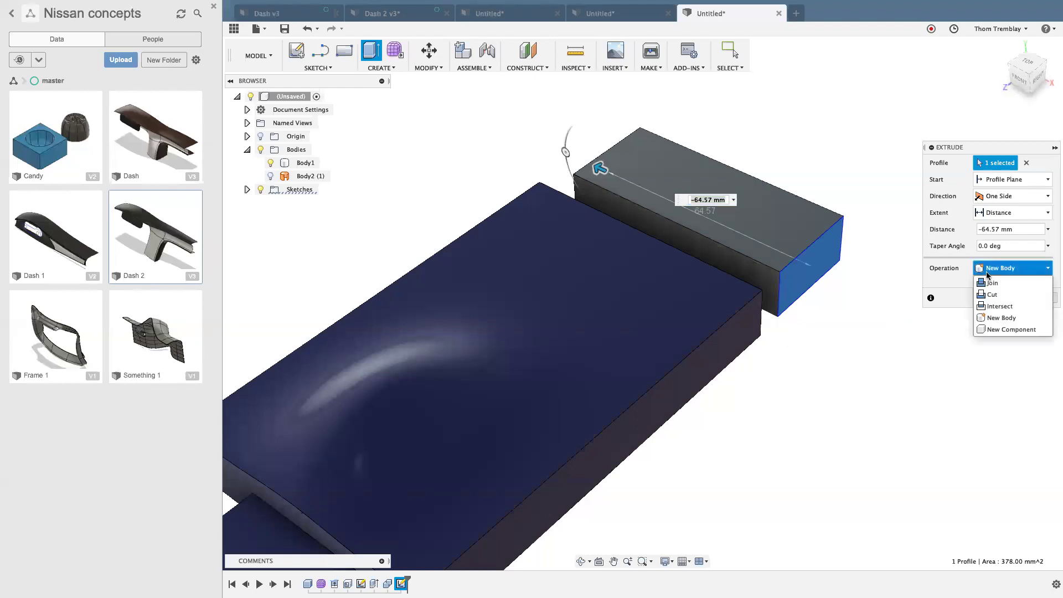
pyautogui.click(986, 285)
# Add the main block's long side face as a second extrusion profile, and complete the extrusion with the Join operation.
pyautogui.click(712, 367)
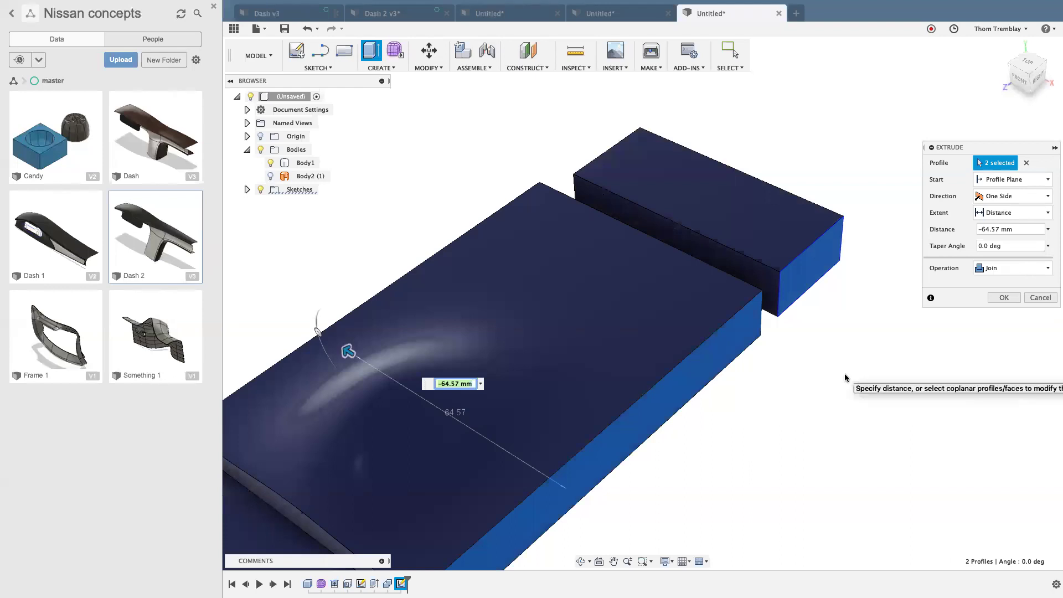
pyautogui.click(1001, 275)
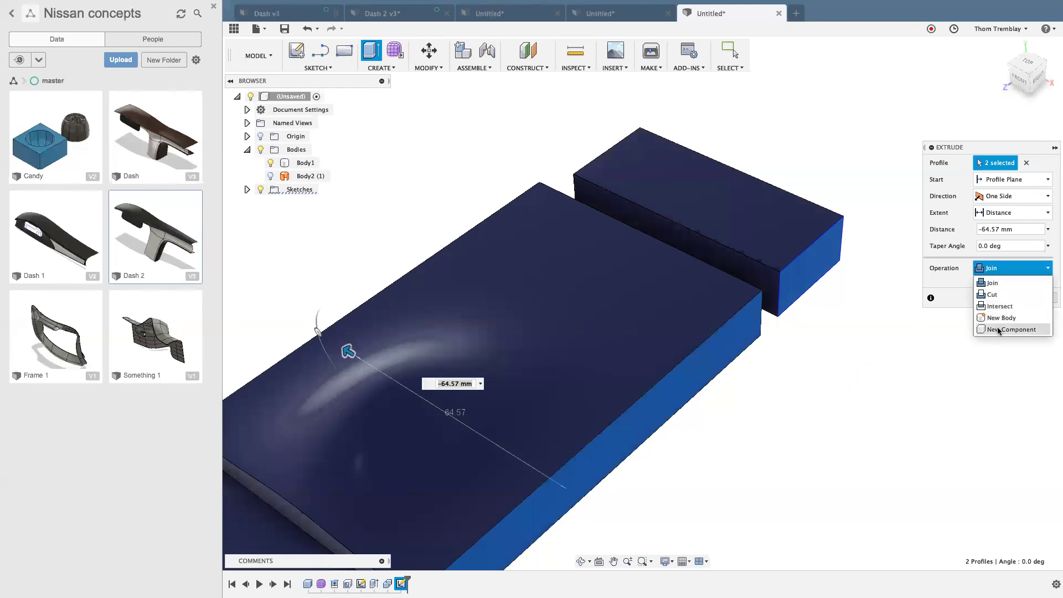
pyautogui.click(998, 319)
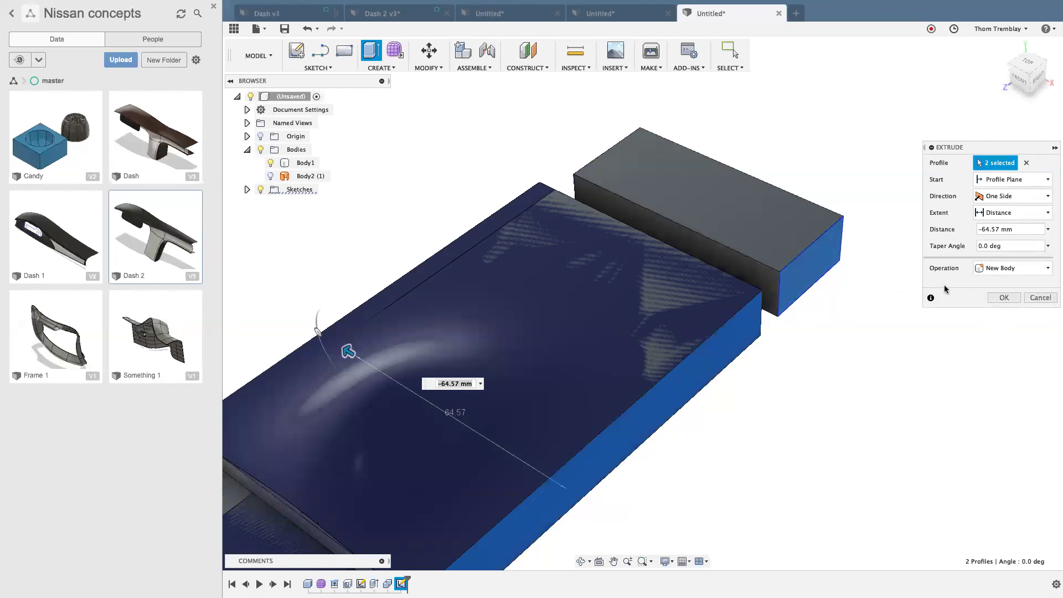
pyautogui.click(997, 270)
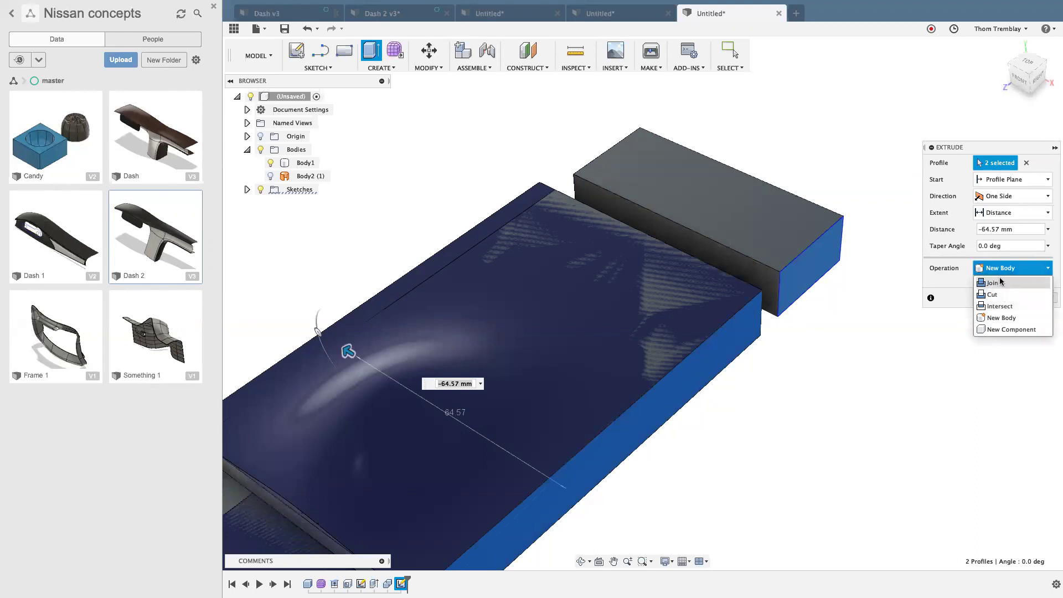
pyautogui.click(1002, 282)
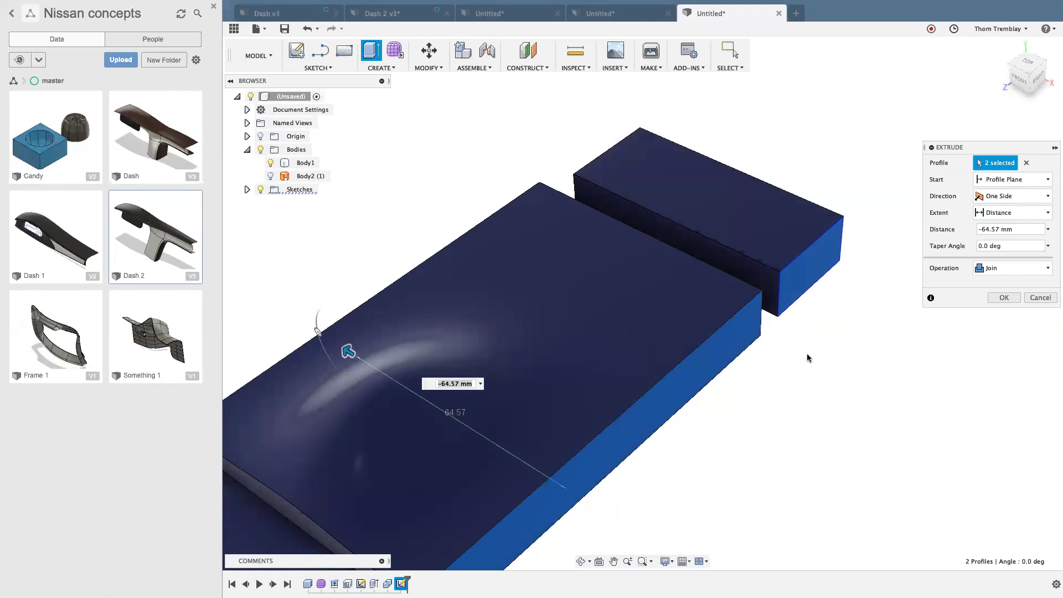
pyautogui.click(1004, 297)
pyautogui.rightClick(853, 382)
pyautogui.click(853, 380)
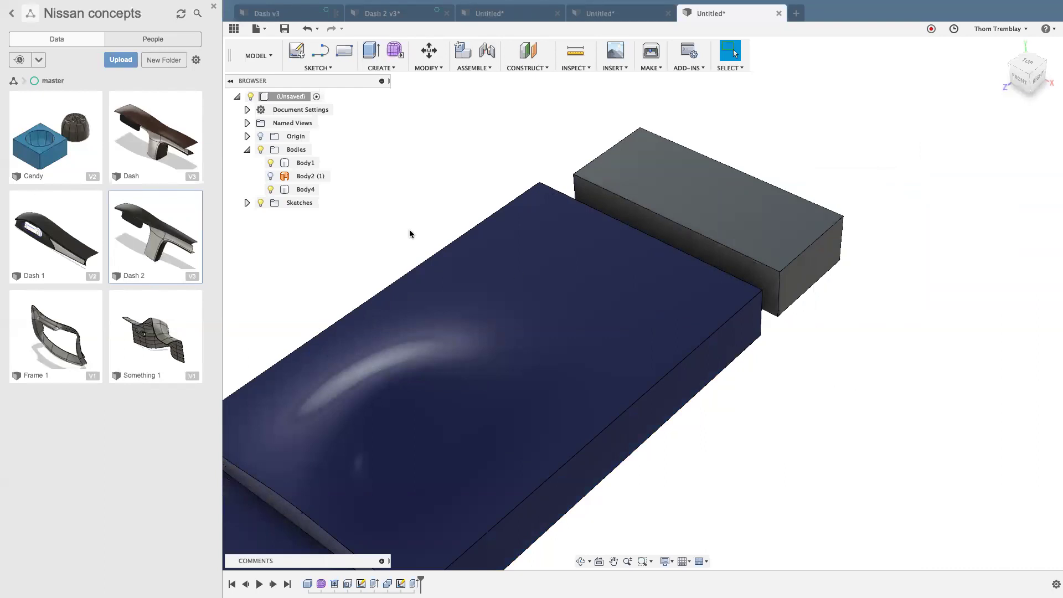
# Start a loft between the facing end faces of the new block and the main block to bridge the gap.
pyautogui.click(307, 188)
pyautogui.click(830, 330)
pyautogui.click(773, 304)
pyautogui.keyDown('shift'); pyautogui.moveTo(829, 340); pyautogui.dragTo(773, 360, button='middle'); pyautogui.keyUp('shift')
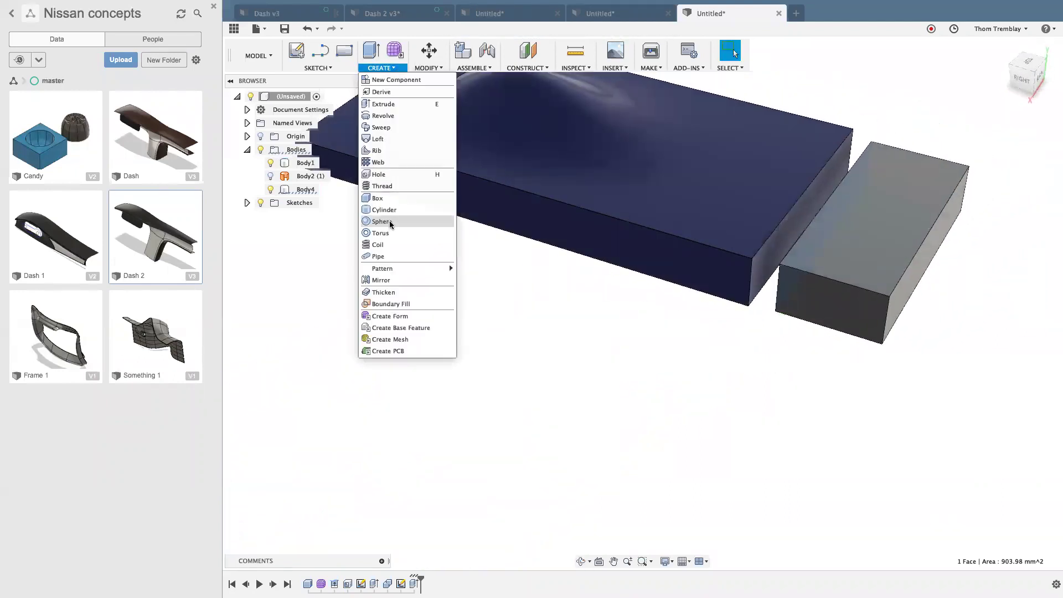
pyautogui.click(386, 151)
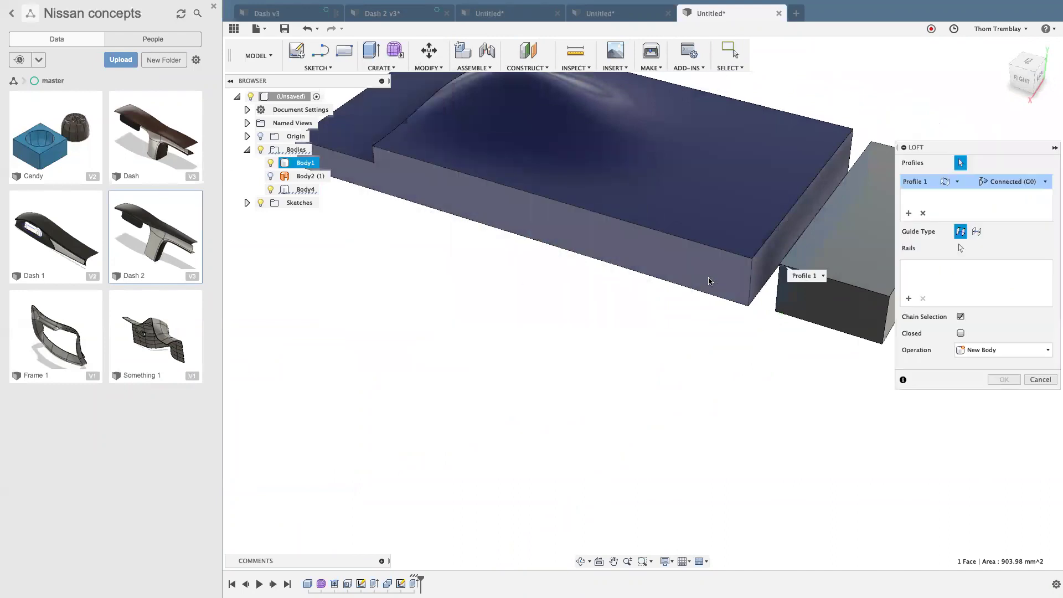
pyautogui.click(766, 270)
# Set both loft profiles to Tangent (G1) continuity and complete the loft as a Join.
pyautogui.keyDown('shift'); pyautogui.moveTo(762, 361); pyautogui.dragTo(635, 415, button='middle'); pyautogui.keyUp('shift')
pyautogui.scroll(3, 623, 387)
pyautogui.moveTo(635, 415); pyautogui.dragTo(618, 430, button='middle')
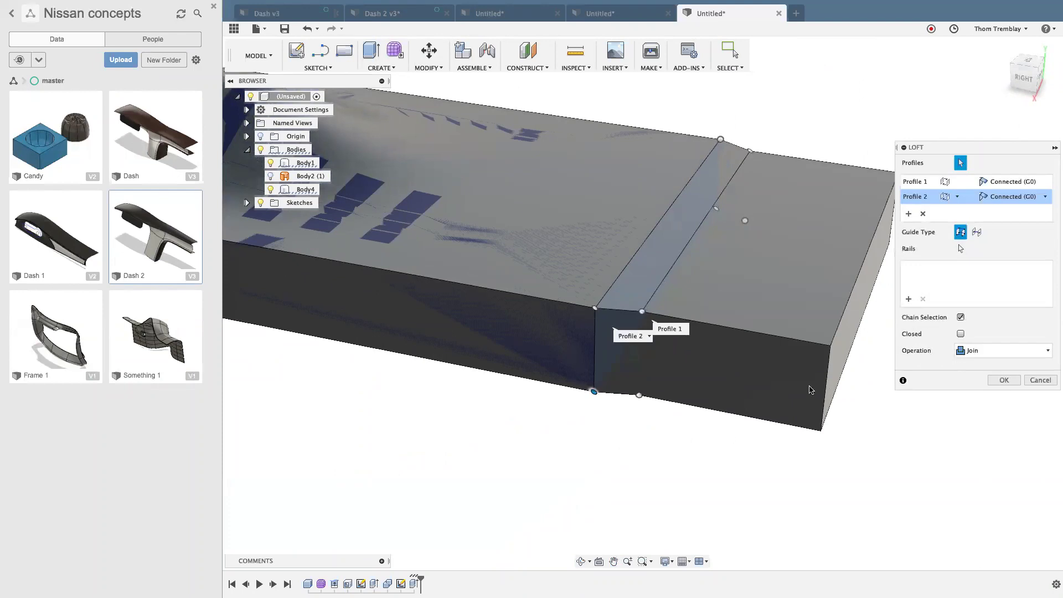
pyautogui.click(1011, 186)
pyautogui.click(1012, 182)
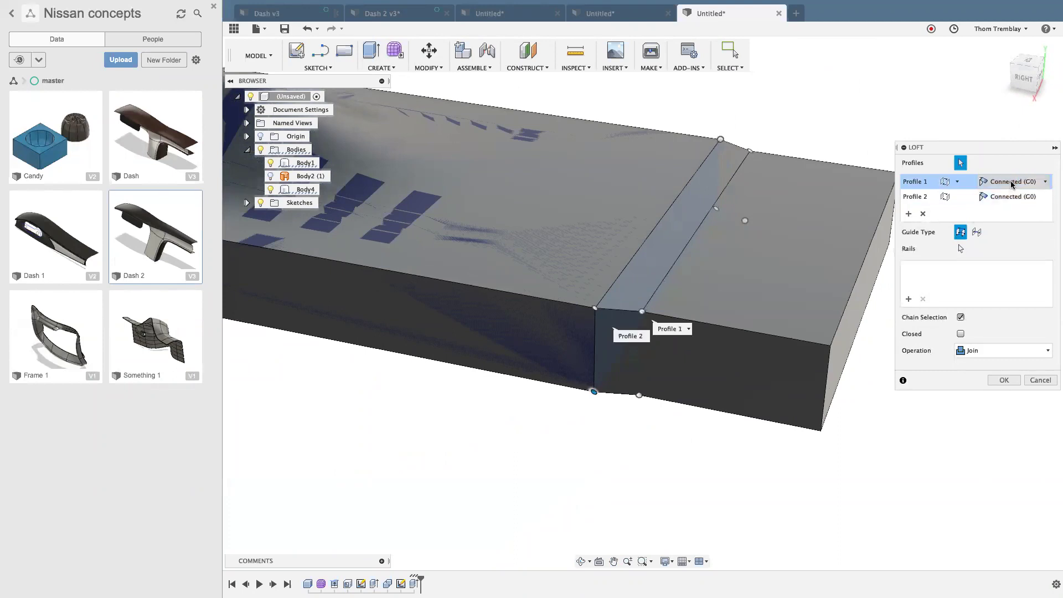
pyautogui.click(1013, 184)
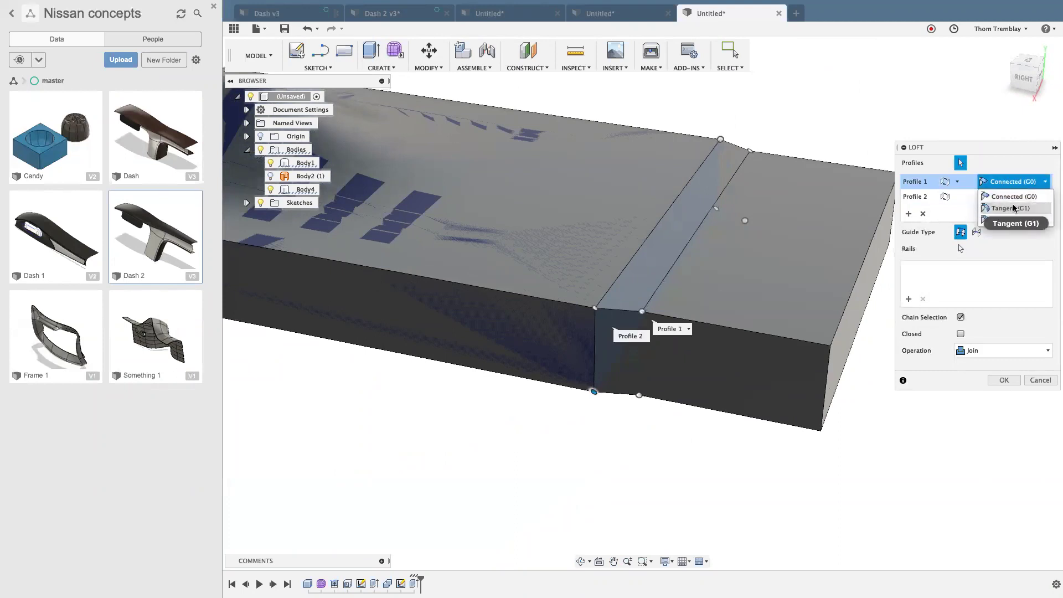
pyautogui.click(1014, 209)
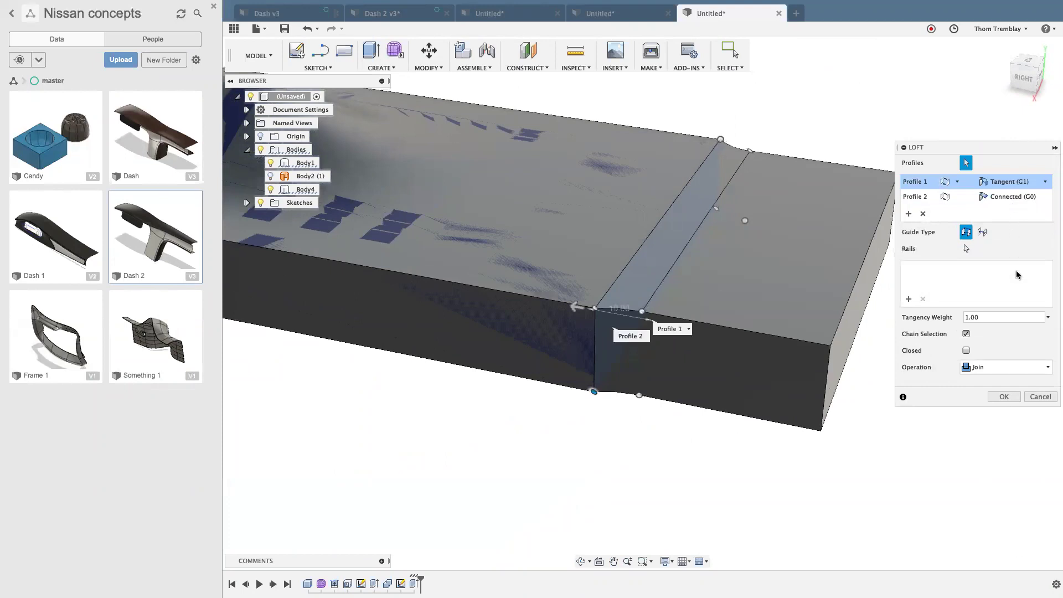
pyautogui.click(1012, 199)
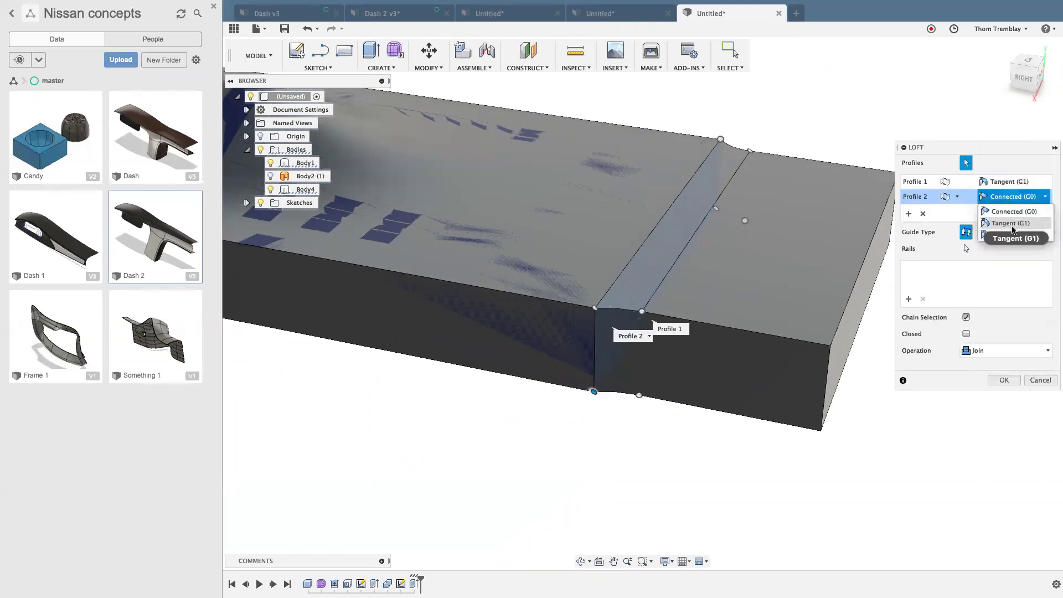
pyautogui.click(1012, 224)
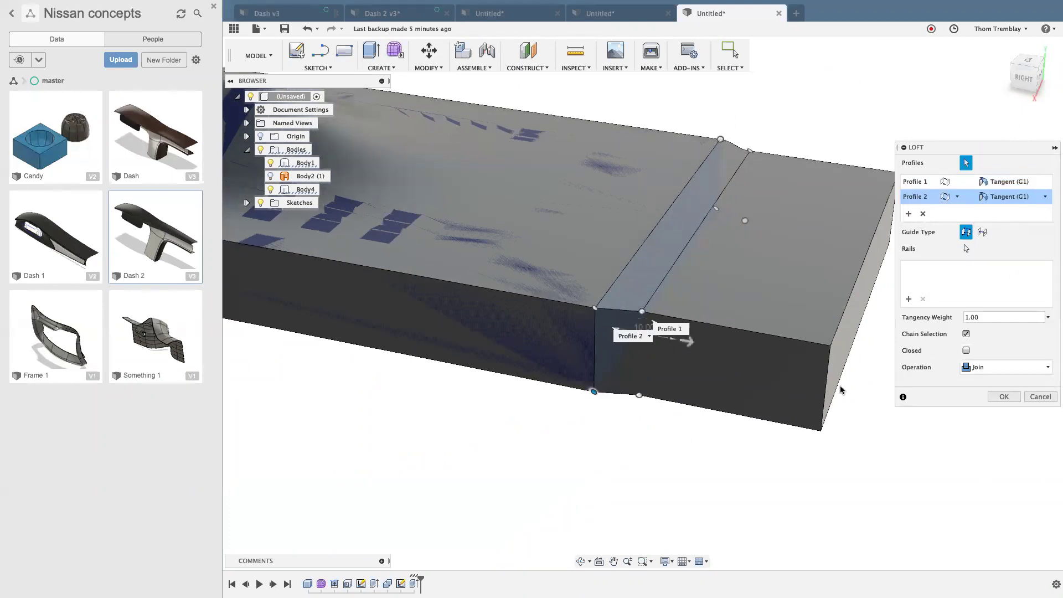
pyautogui.keyDown('shift'); pyautogui.moveTo(628, 419); pyautogui.dragTo(475, 512, button='middle'); pyautogui.keyUp('shift')
pyautogui.scroll(5, 729, 189)
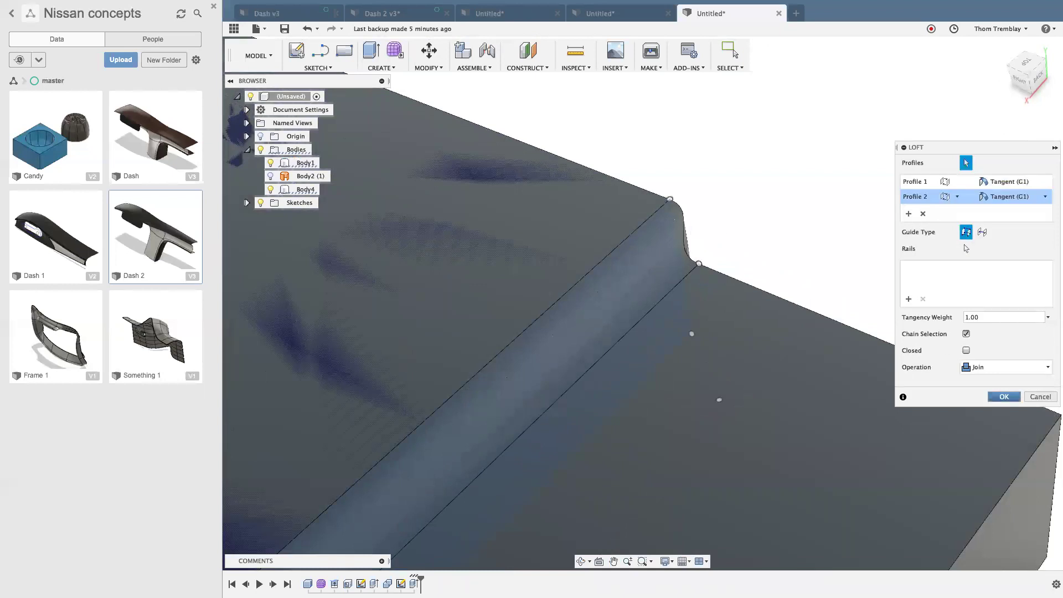
pyautogui.click(1004, 396)
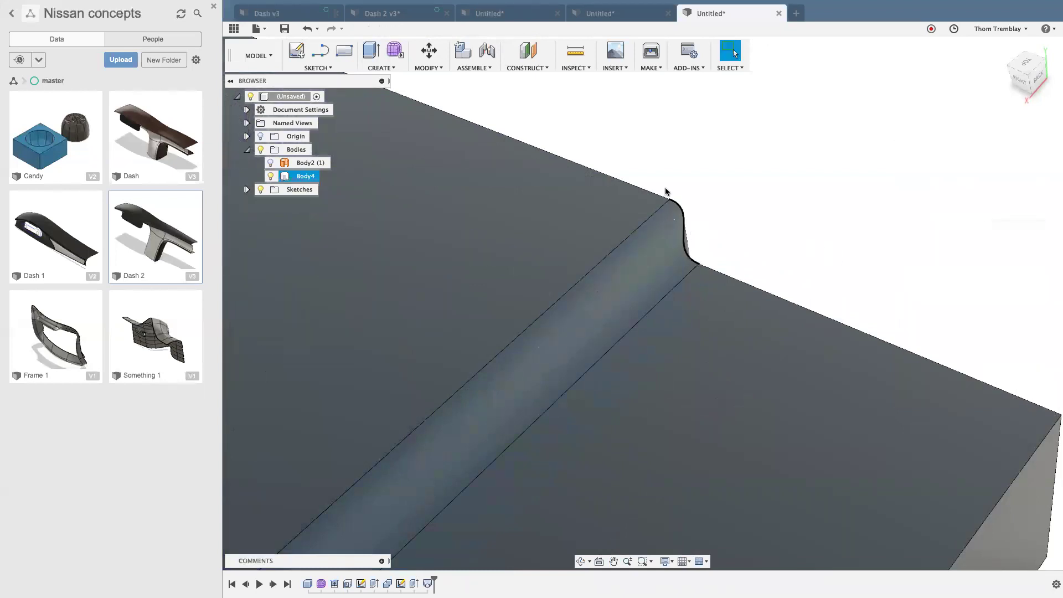
# Edit the bridging loft, setting Profile 2 to Curvature (G2) continuity with a tangency weight of 2.
pyautogui.keyDown('shift'); pyautogui.moveTo(707, 240); pyautogui.dragTo(654, 343, button='middle'); pyautogui.keyUp('shift')
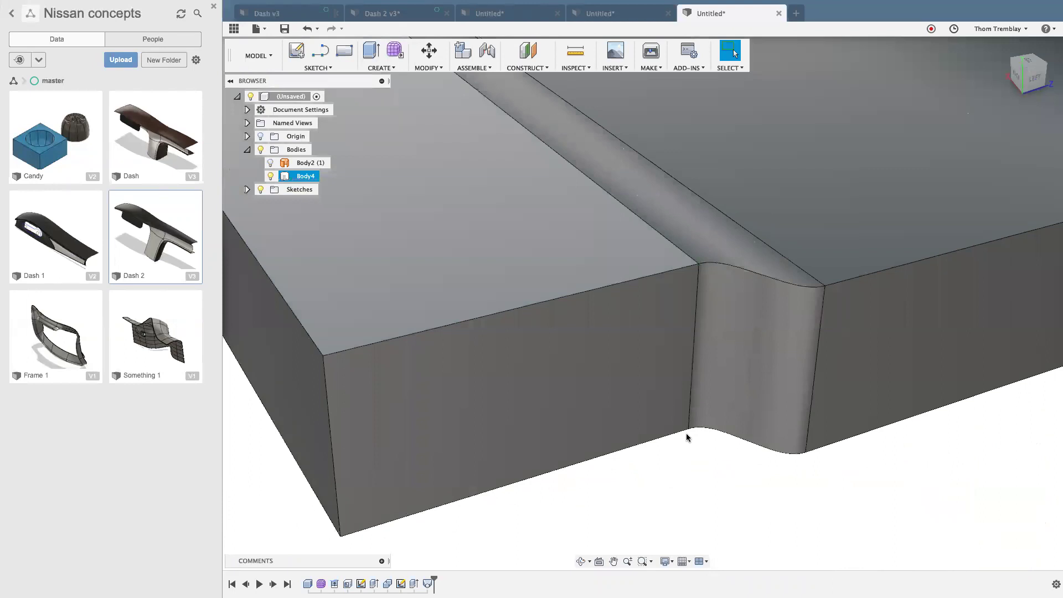
pyautogui.moveTo(699, 460); pyautogui.dragTo(711, 446, button='middle')
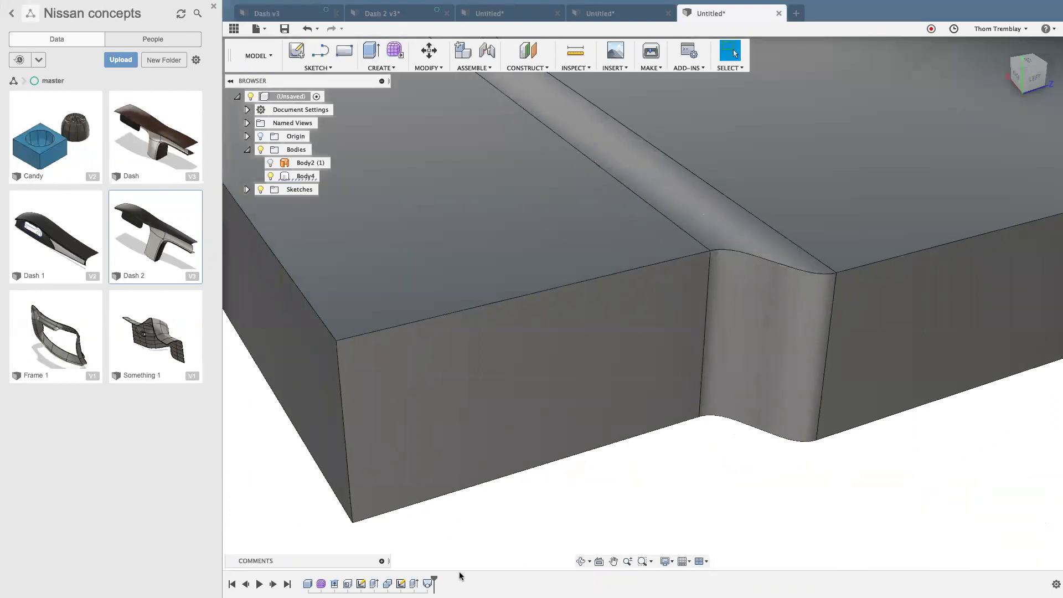
pyautogui.rightClick(427, 584)
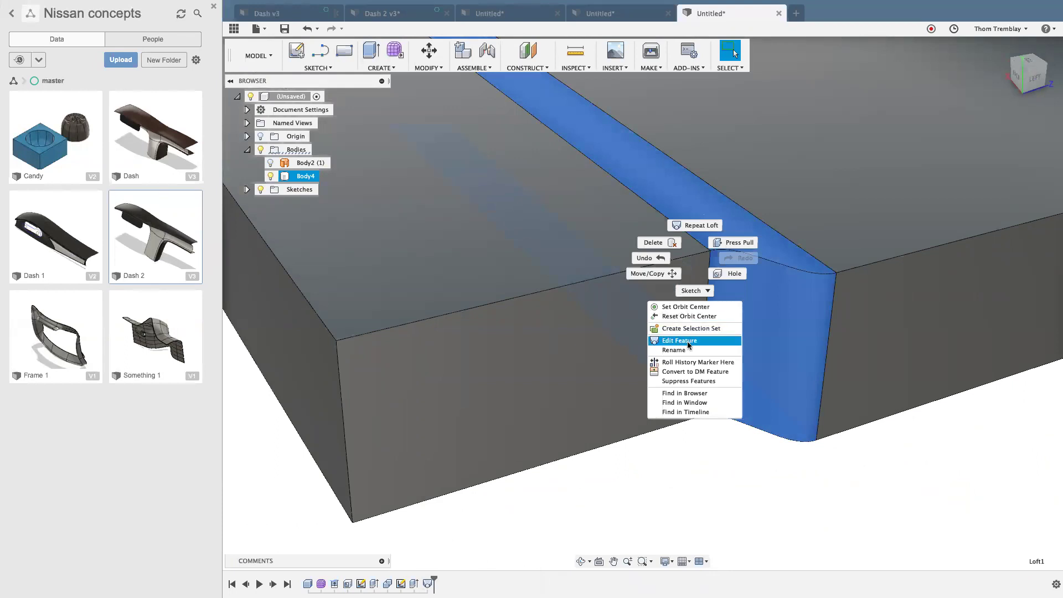
pyautogui.click(683, 341)
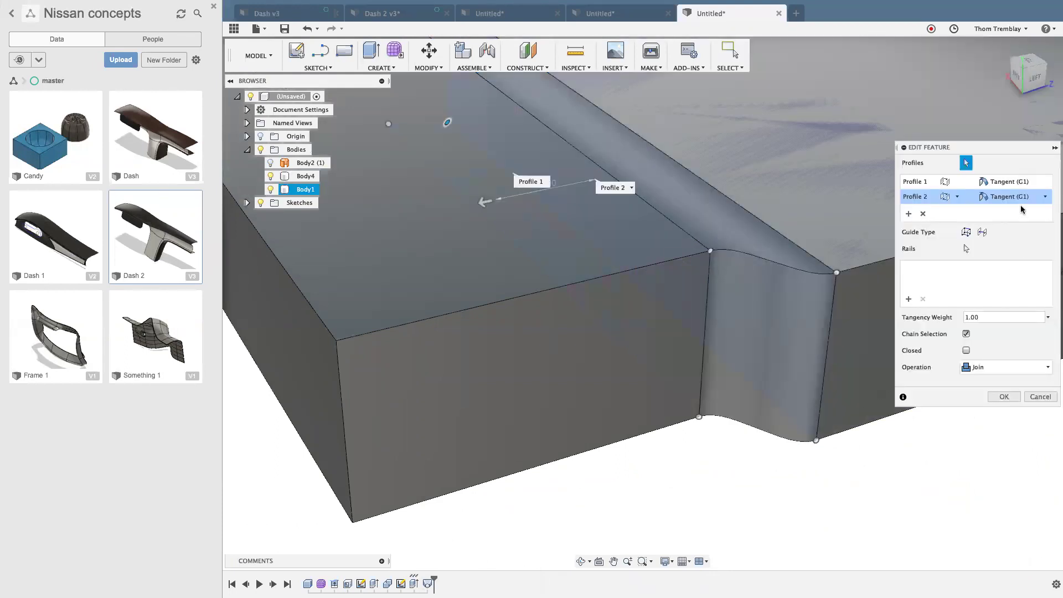
pyautogui.click(1021, 197)
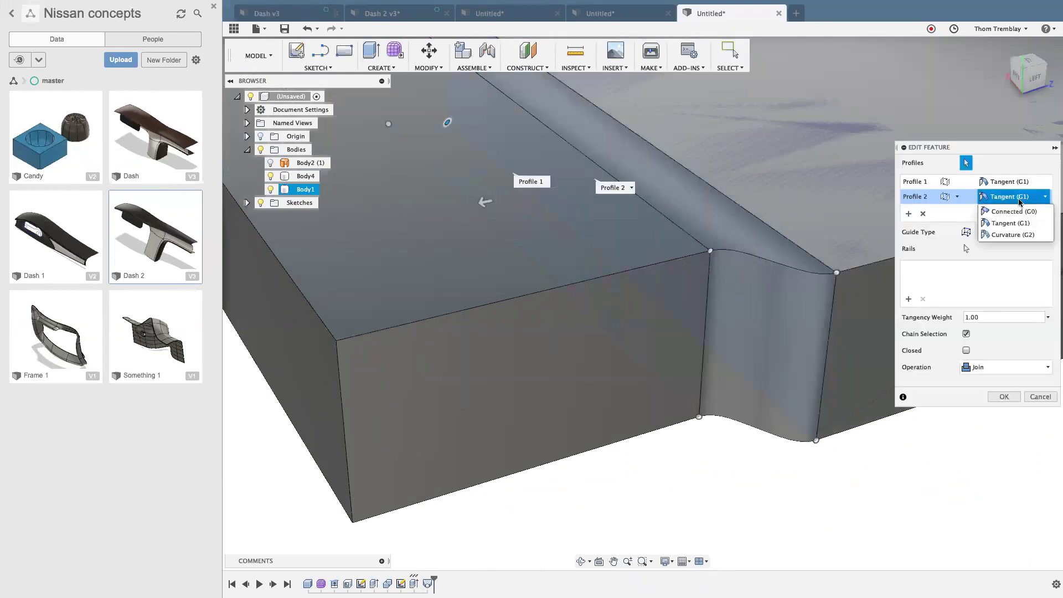
pyautogui.click(1022, 231)
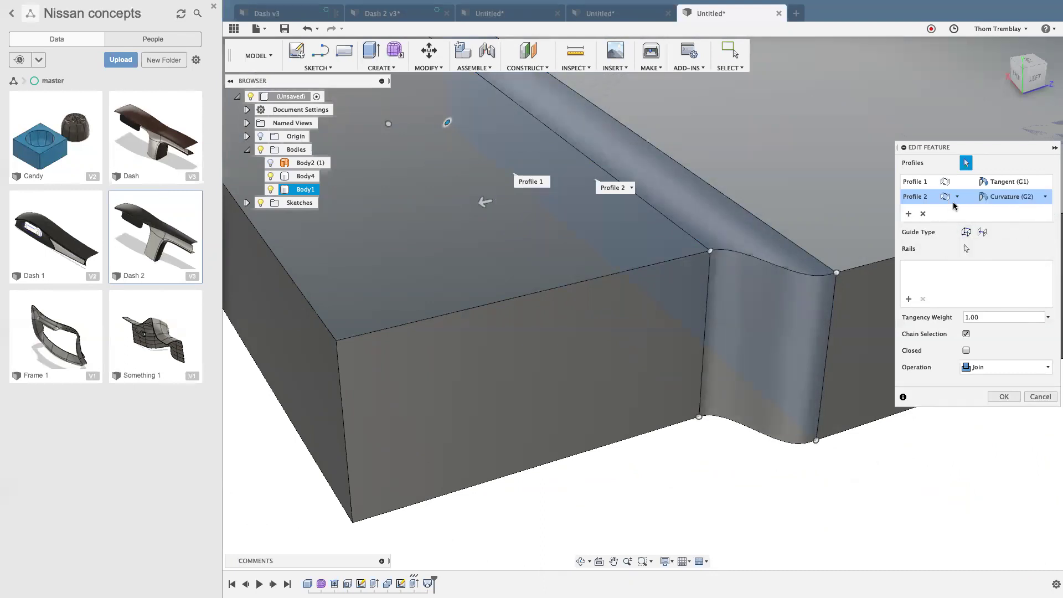
pyautogui.click(995, 322)
pyautogui.write('2')
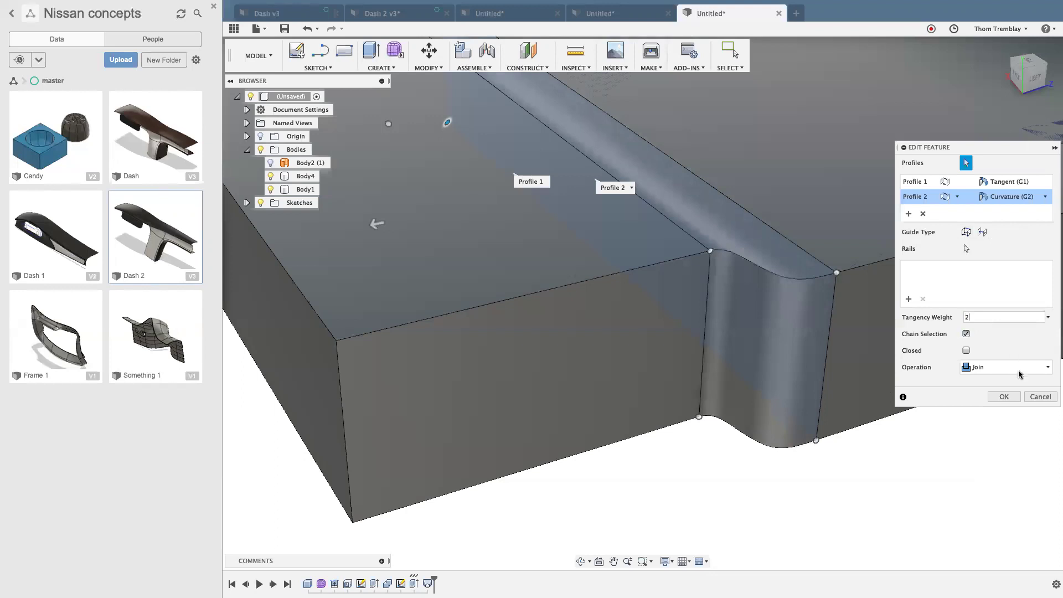
pyautogui.click(1003, 397)
# Switch to the open Dash 2 v3 document.
pyautogui.scroll(-5, 984, 464)
pyautogui.moveTo(978, 486); pyautogui.dragTo(792, 476, button='middle')
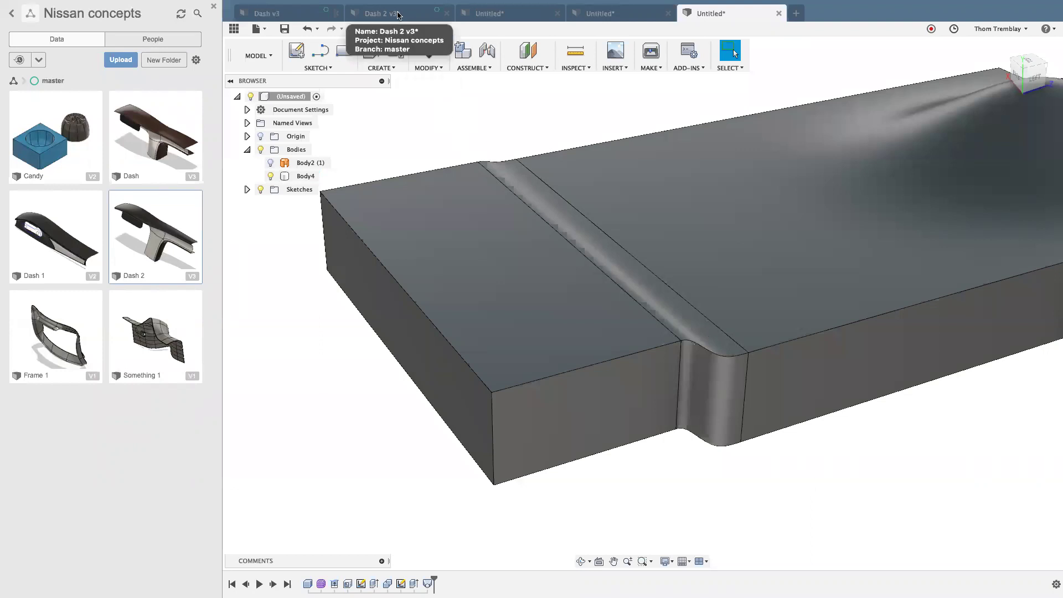
pyautogui.click(397, 15)
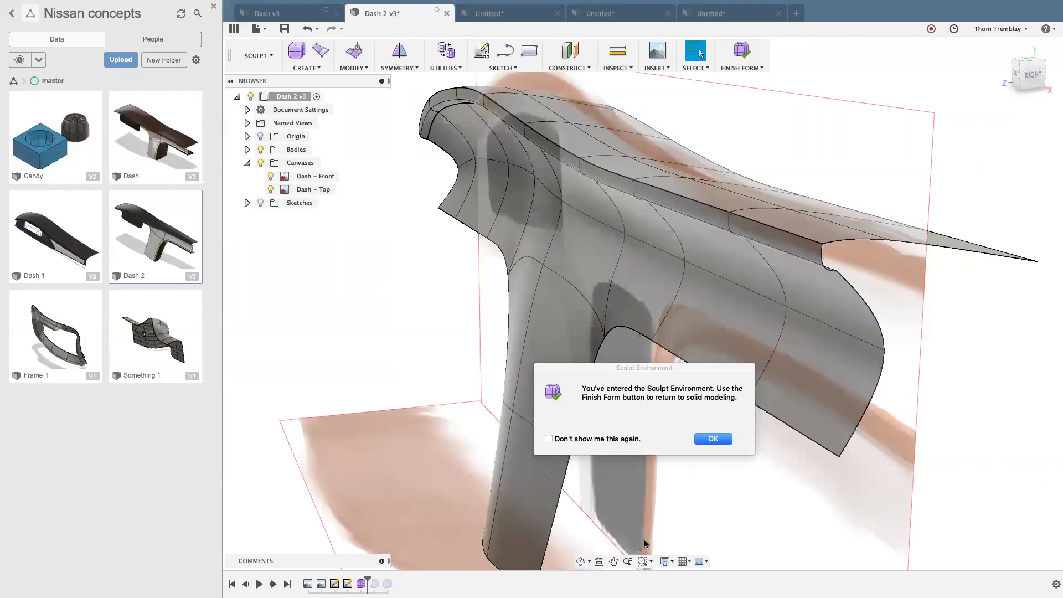
# Dismiss the sculpt environment notice, hide the reference canvases and close the data panel.
pyautogui.click(713, 439)
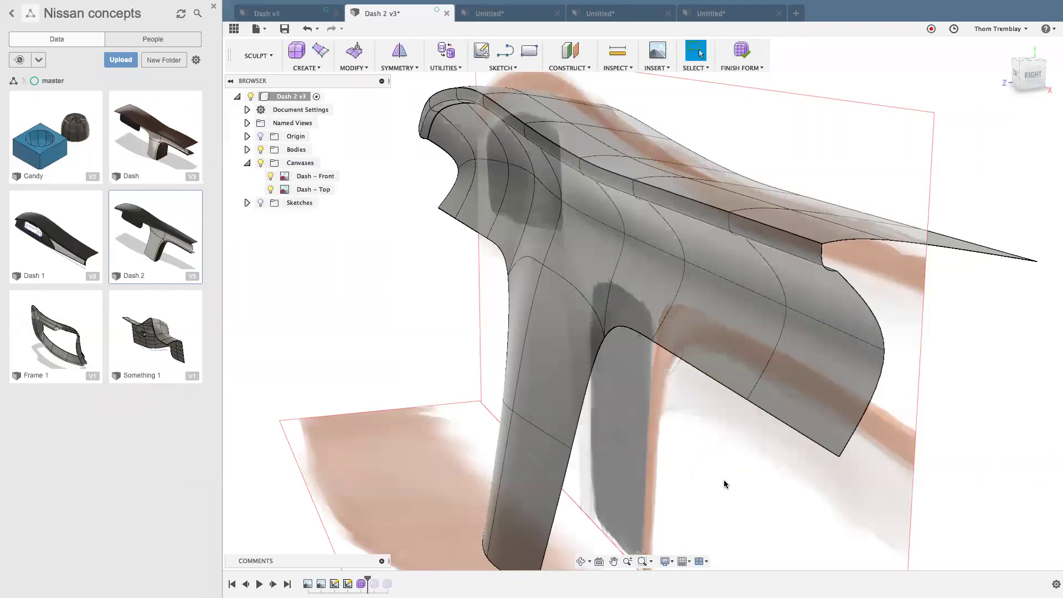
pyautogui.keyDown('shift'); pyautogui.moveTo(726, 472); pyautogui.dragTo(748, 486, button='middle'); pyautogui.keyUp('shift')
pyautogui.scroll(-5, 748, 486)
pyautogui.scroll(4, 750, 486)
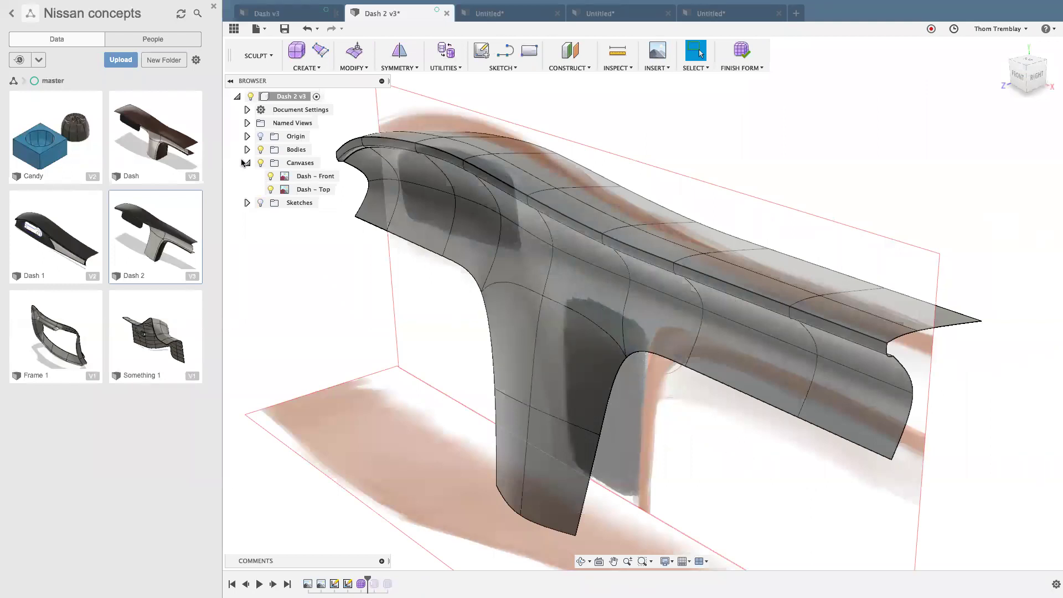
pyautogui.click(260, 163)
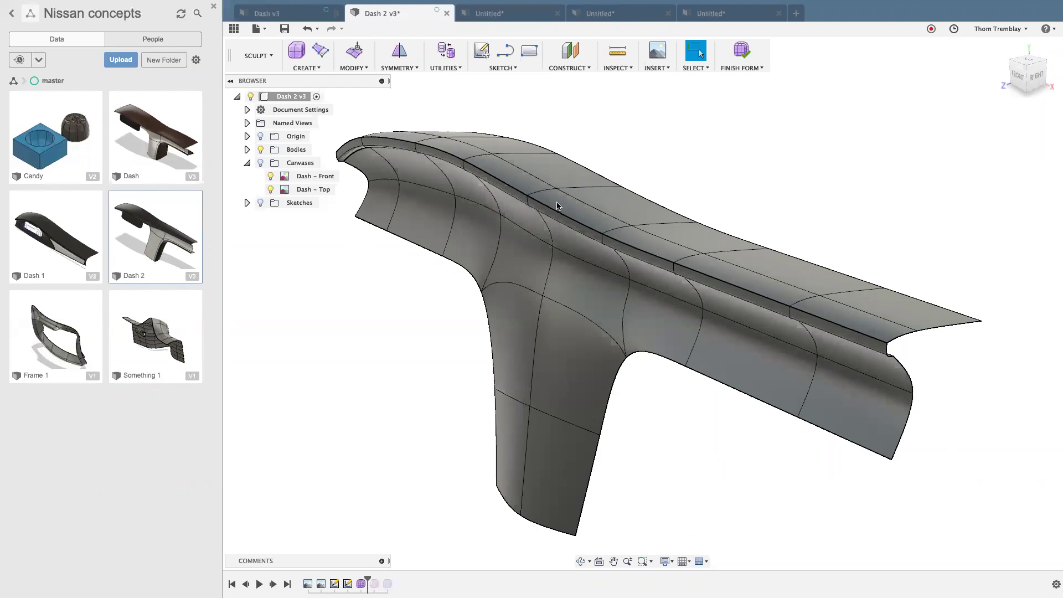
pyautogui.click(232, 32)
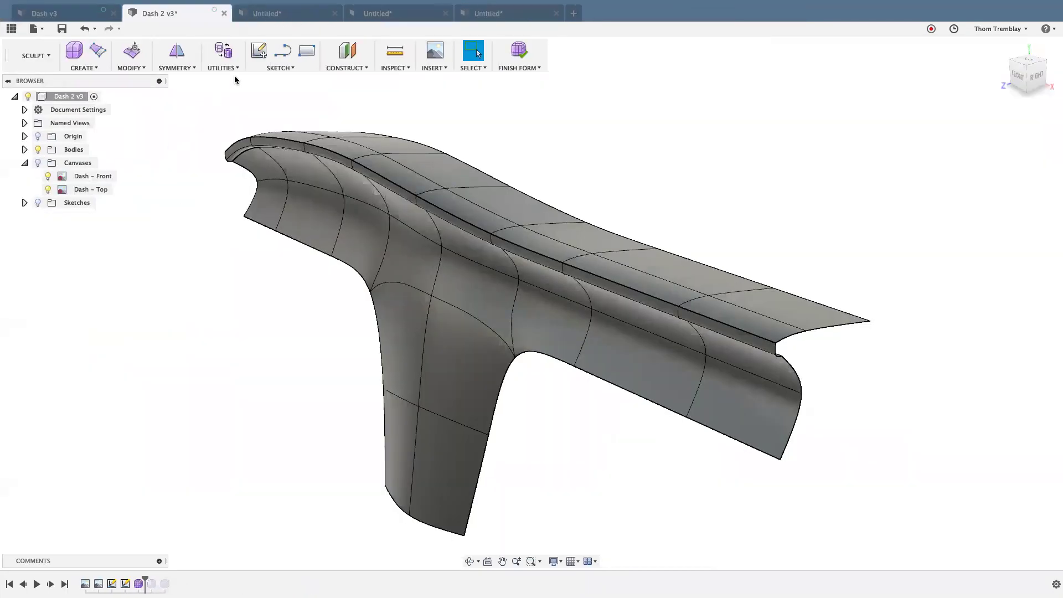
# Try thickening the dash T-spline body by -0.5 in with the Soft thicken type and Normal direction.
pyautogui.click(132, 67)
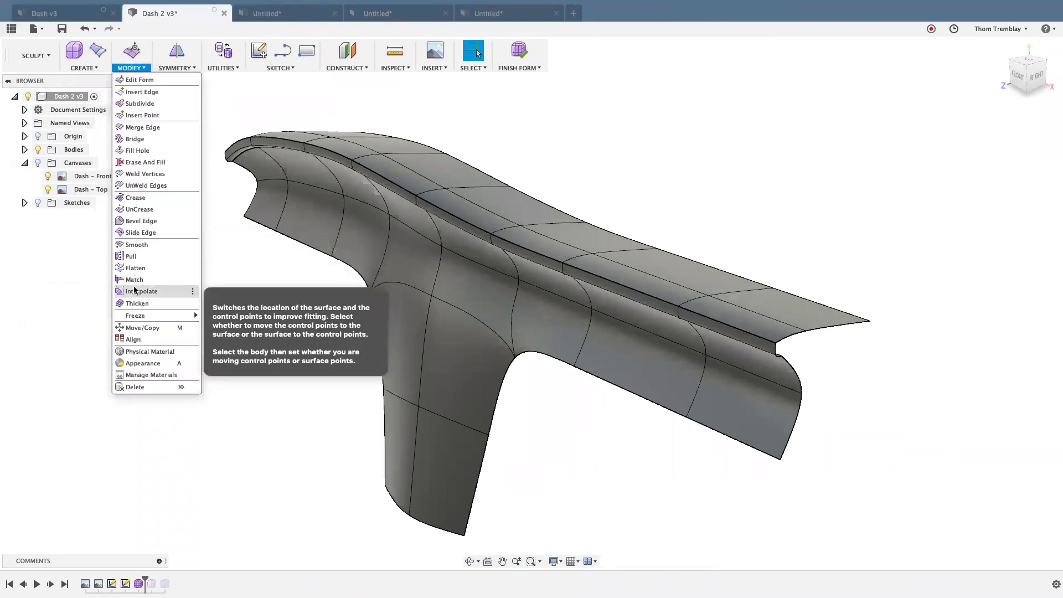
pyautogui.click(137, 303)
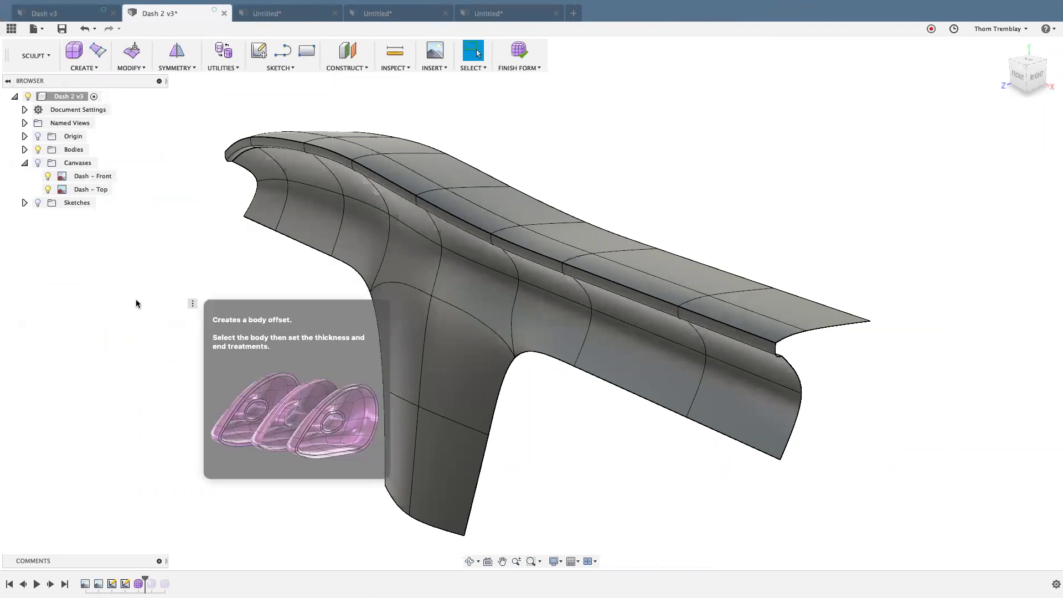
pyautogui.click(426, 330)
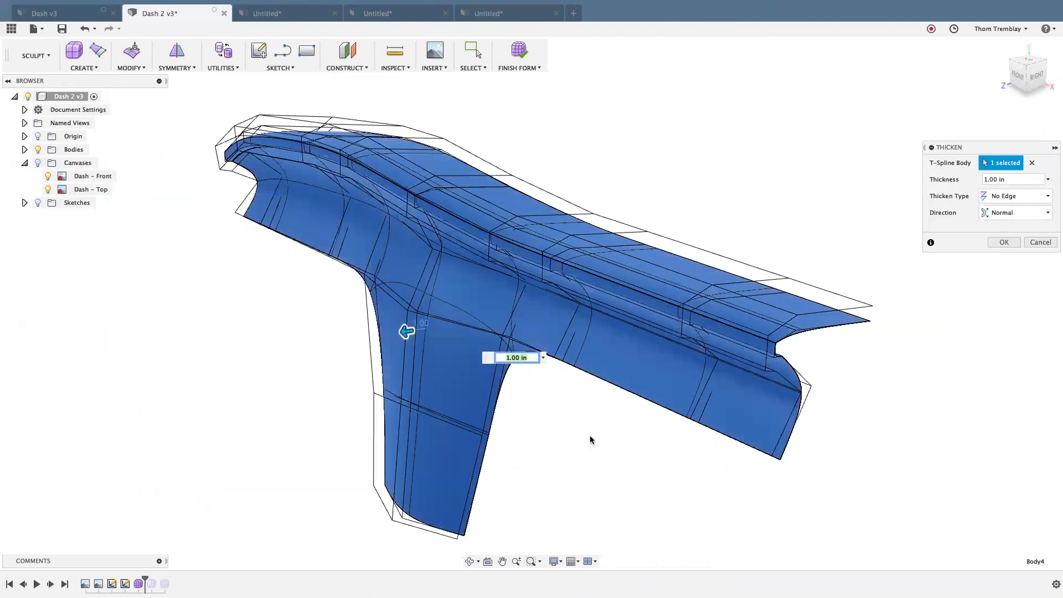
pyautogui.click(1014, 179)
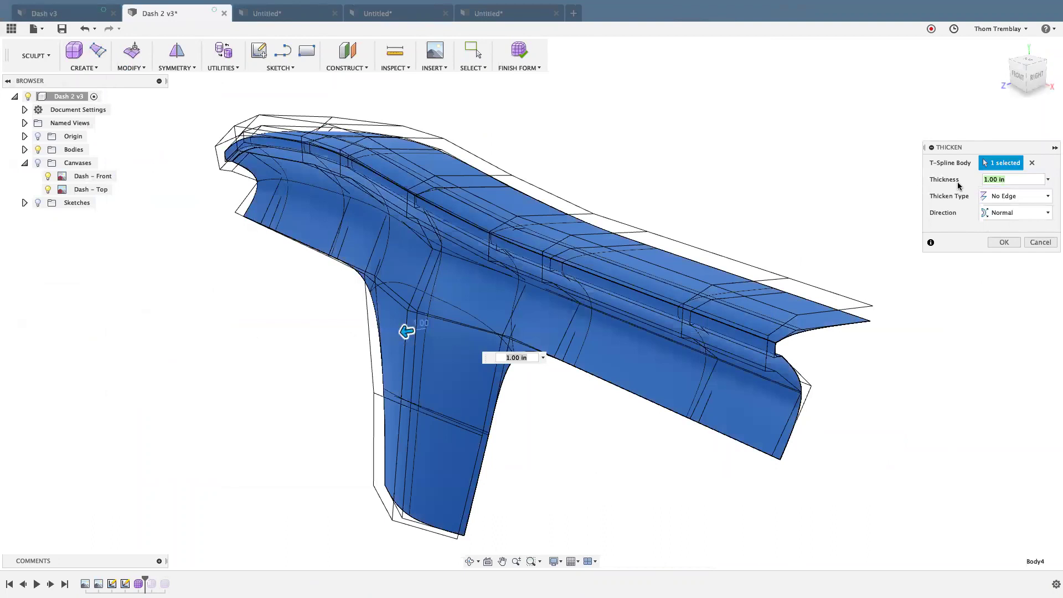
pyautogui.write('-.5')
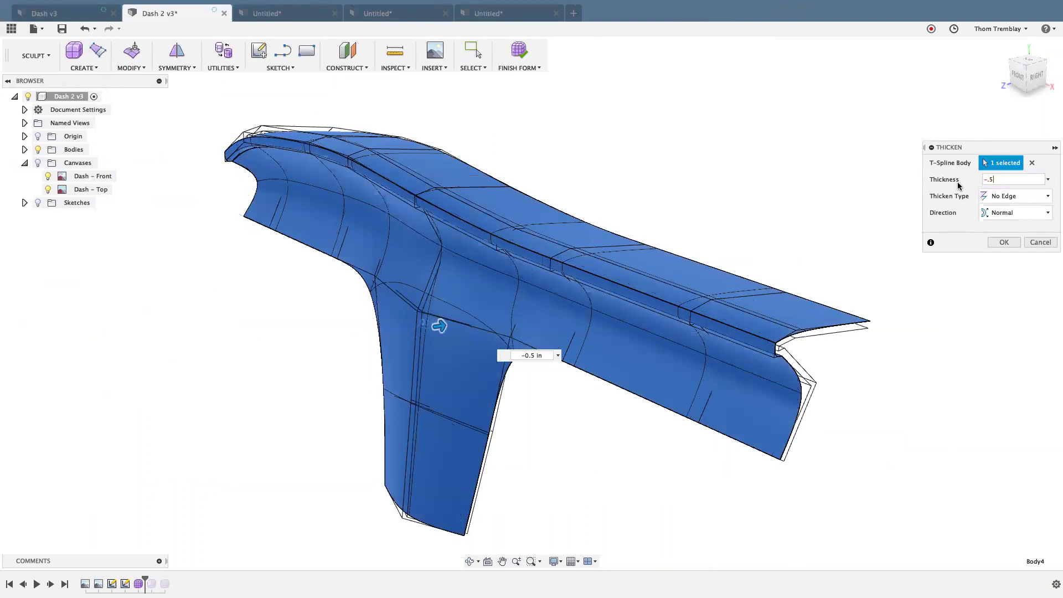
pyautogui.press('Return')
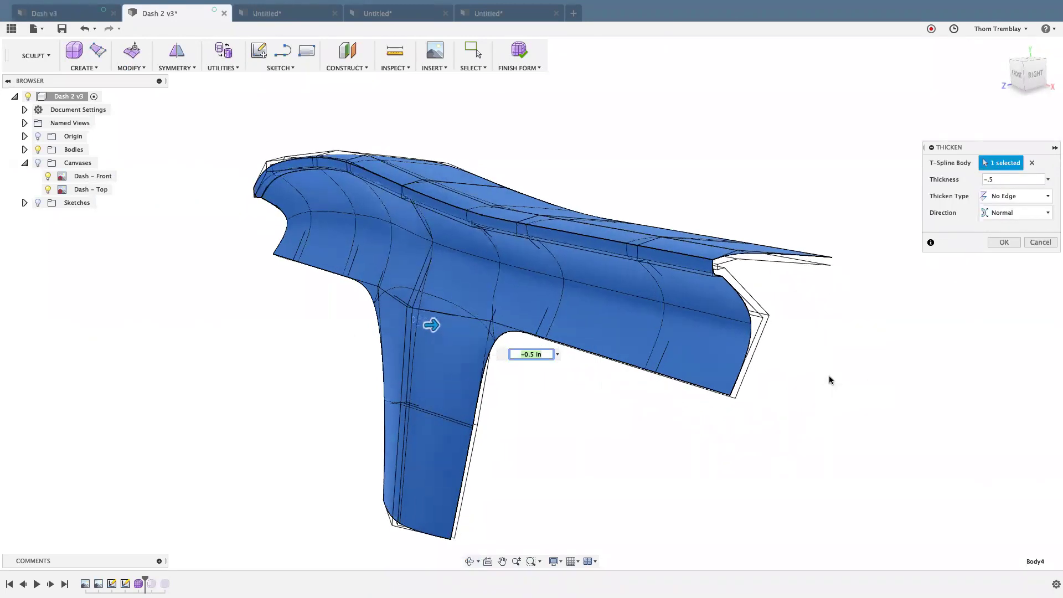
pyautogui.click(1020, 199)
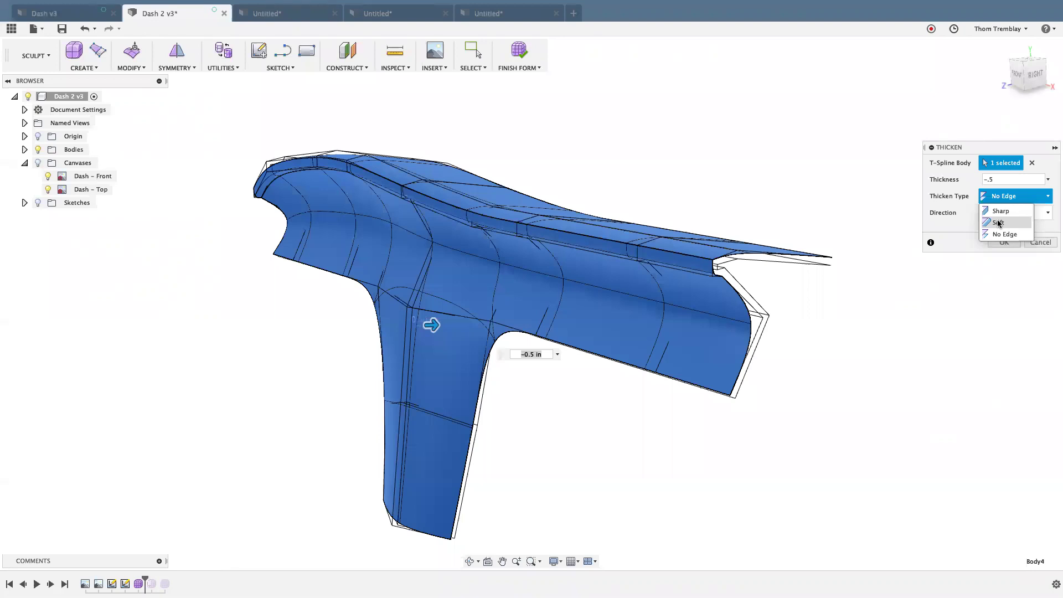
pyautogui.click(999, 223)
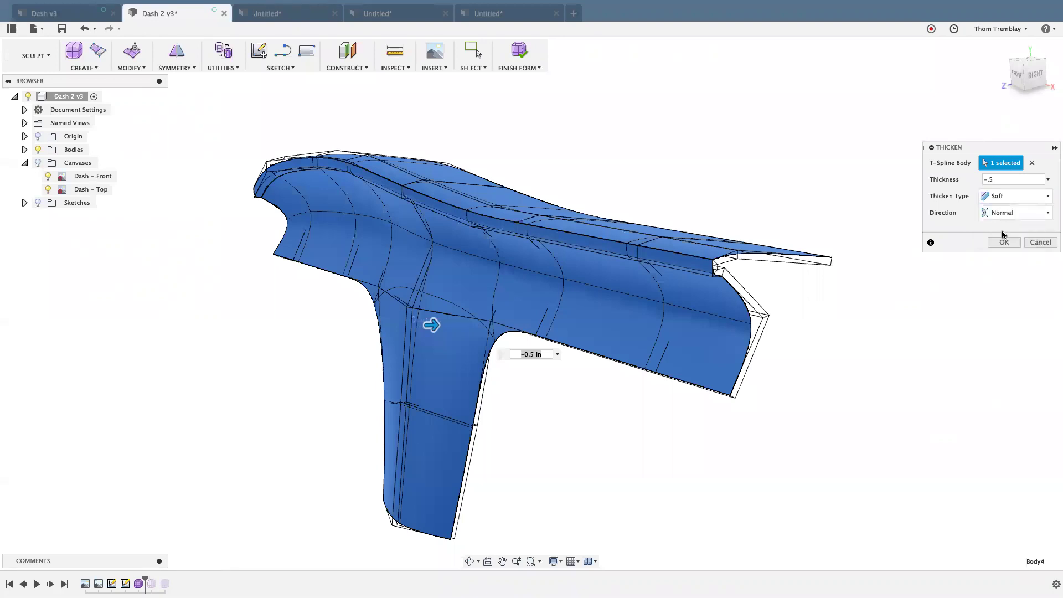
pyautogui.click(1004, 243)
# Examine the edges and end shapes of the soft-thickened dash body from several angles and close up.
pyautogui.scroll(2, 742, 407)
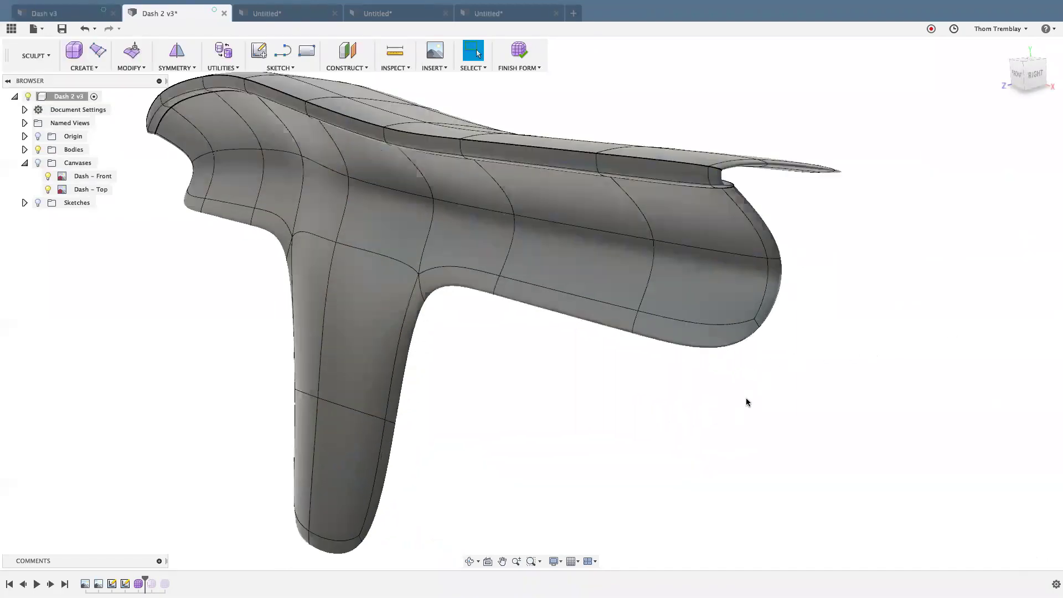
pyautogui.moveTo(776, 342)
pyautogui.keyDown('shift'); pyautogui.mouseDown(button='middle')
pyautogui.moveTo(744, 327)
pyautogui.moveTo(730, 340)
pyautogui.mouseUp(button='middle'); pyautogui.keyUp('shift')
pyautogui.scroll(3, 896, 221)
pyautogui.keyDown('shift'); pyautogui.moveTo(841, 263); pyautogui.dragTo(880, 228, button='middle'); pyautogui.keyUp('shift')
pyautogui.moveTo(636, 439); pyautogui.dragTo(696, 286, button='middle')
pyautogui.moveTo(686, 384)
pyautogui.keyDown('shift'); pyautogui.mouseDown(button='middle')
pyautogui.moveTo(626, 404)
pyautogui.moveTo(646, 394)
pyautogui.moveTo(655, 408)
pyautogui.moveTo(641, 409)
pyautogui.mouseUp(button='middle'); pyautogui.keyUp('shift')
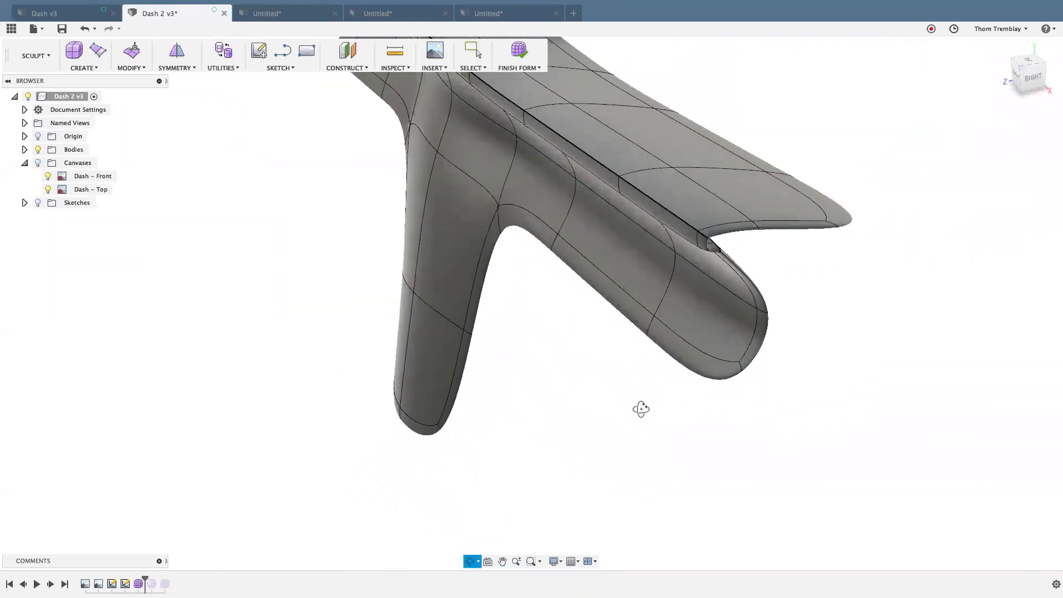
pyautogui.scroll(10, 681, 149)
pyautogui.scroll(-3, 651, 299)
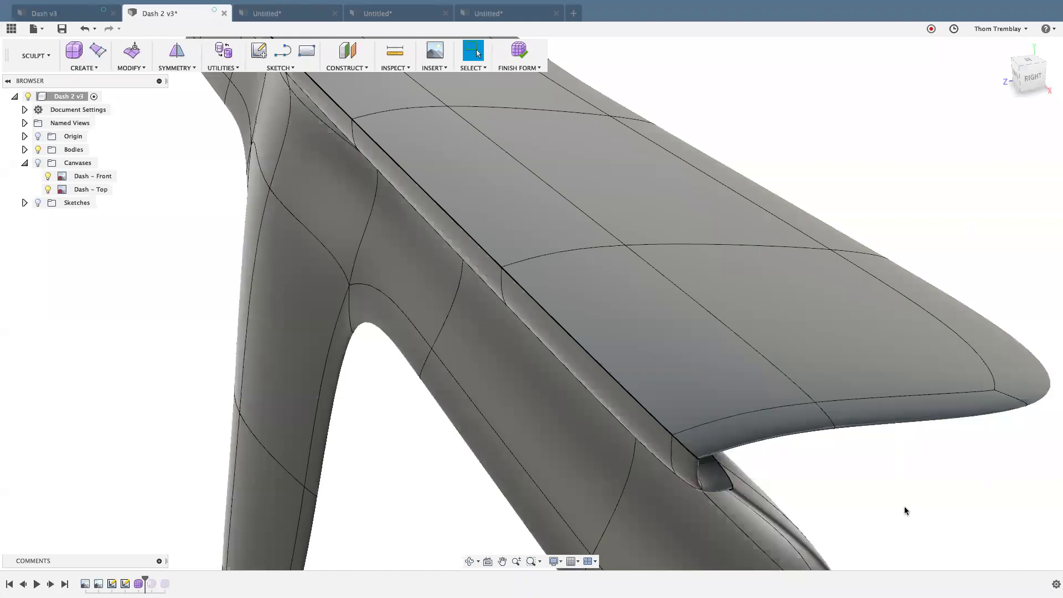
# Undo the soft thickening of the T-spline body.
pyautogui.press('super+z')
pyautogui.scroll(-5, 906, 513)
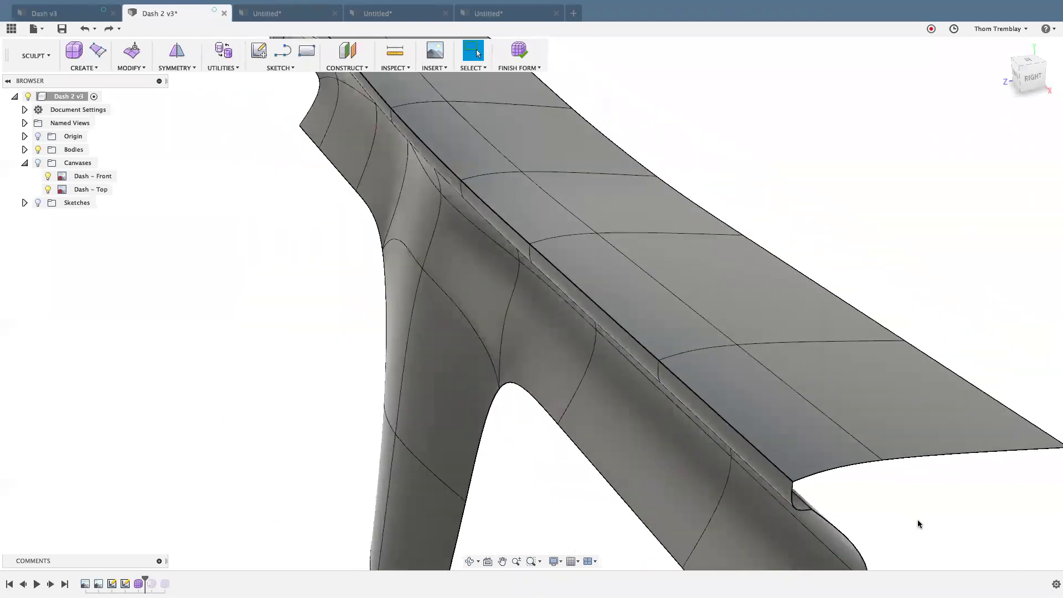
pyautogui.moveTo(922, 524); pyautogui.dragTo(839, 458, button='middle')
pyautogui.scroll(-3, 875, 471)
pyautogui.scroll(-2, 846, 462)
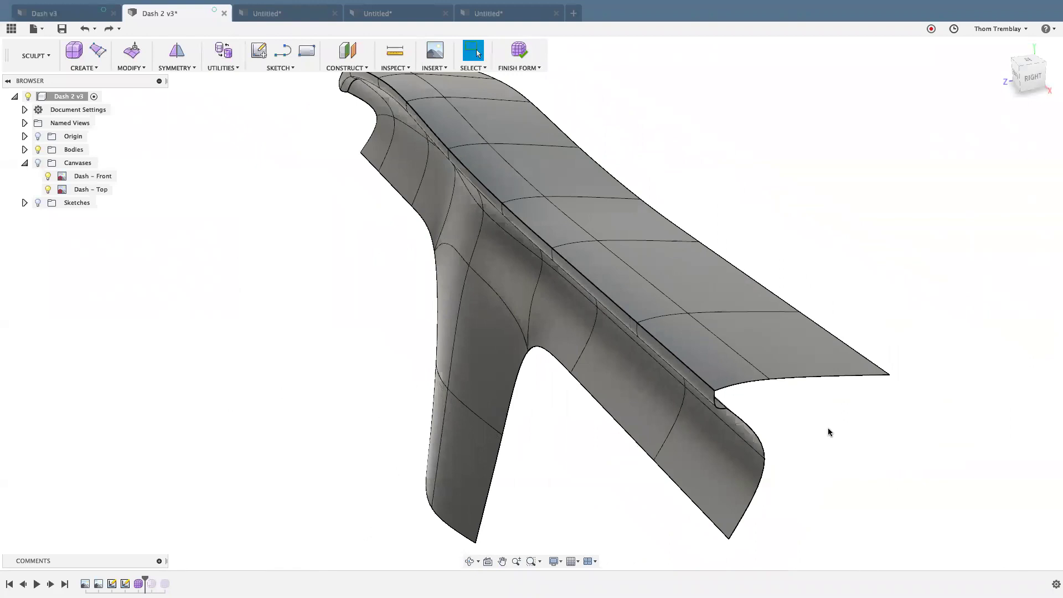
# Finish the form and thicken the dash's top and front surfaces by -0.5 in on one side as a new body.
pyautogui.click(519, 51)
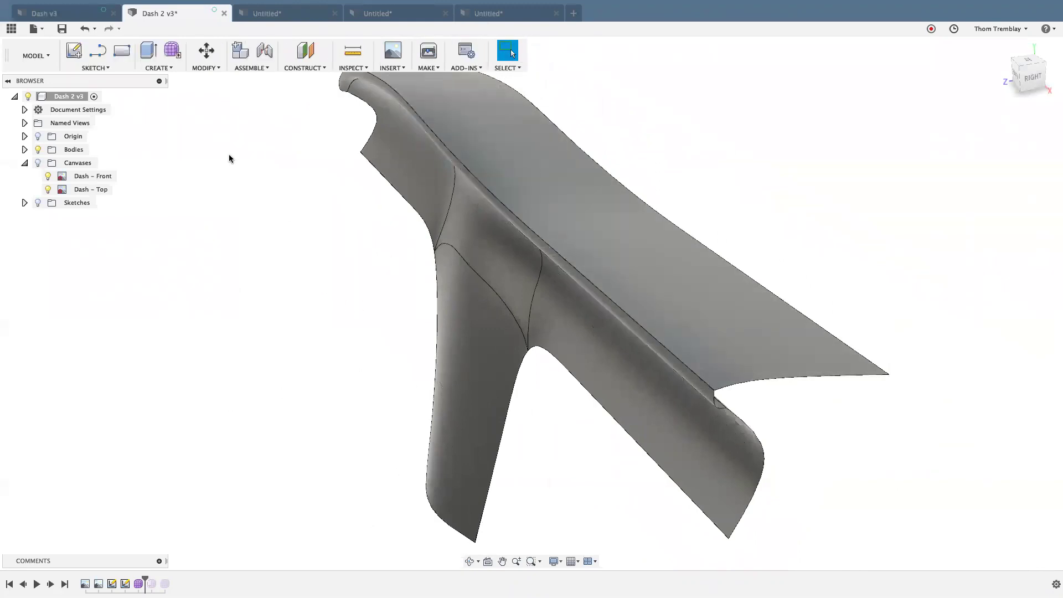
pyautogui.click(213, 69)
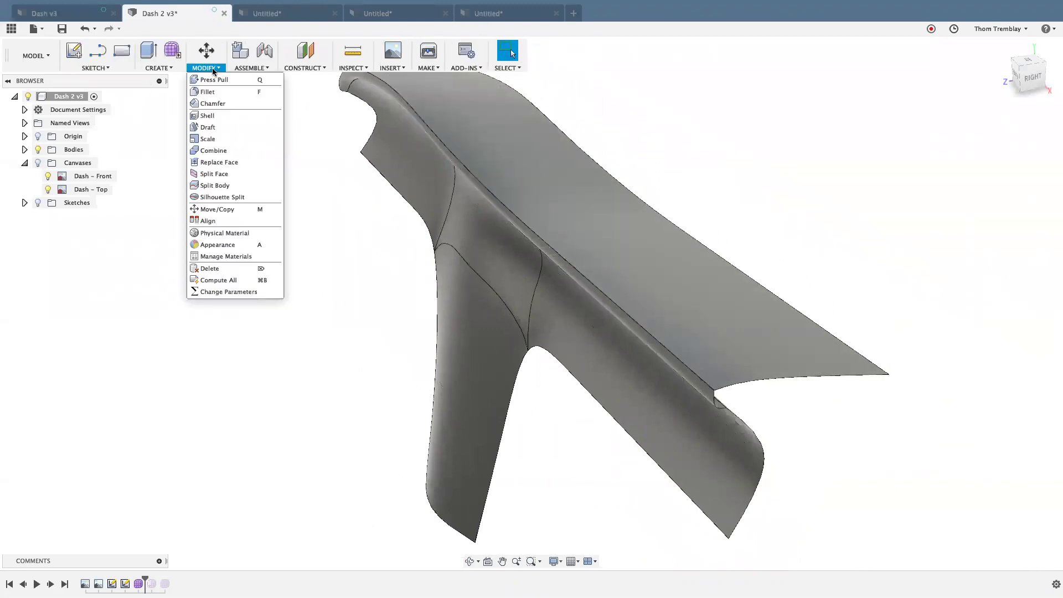
pyautogui.click(158, 68)
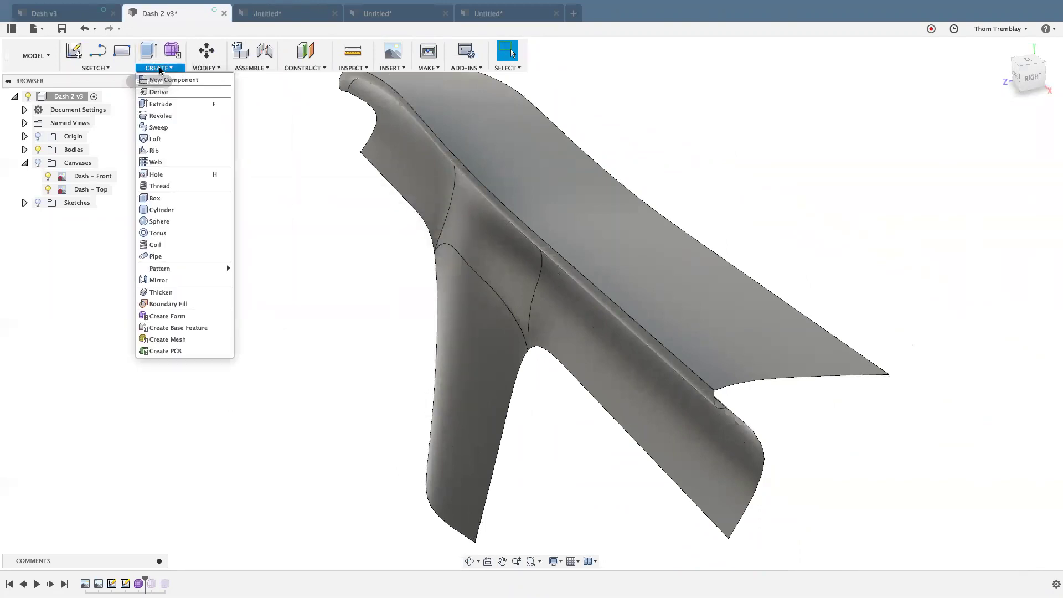
pyautogui.moveTo(163, 269)
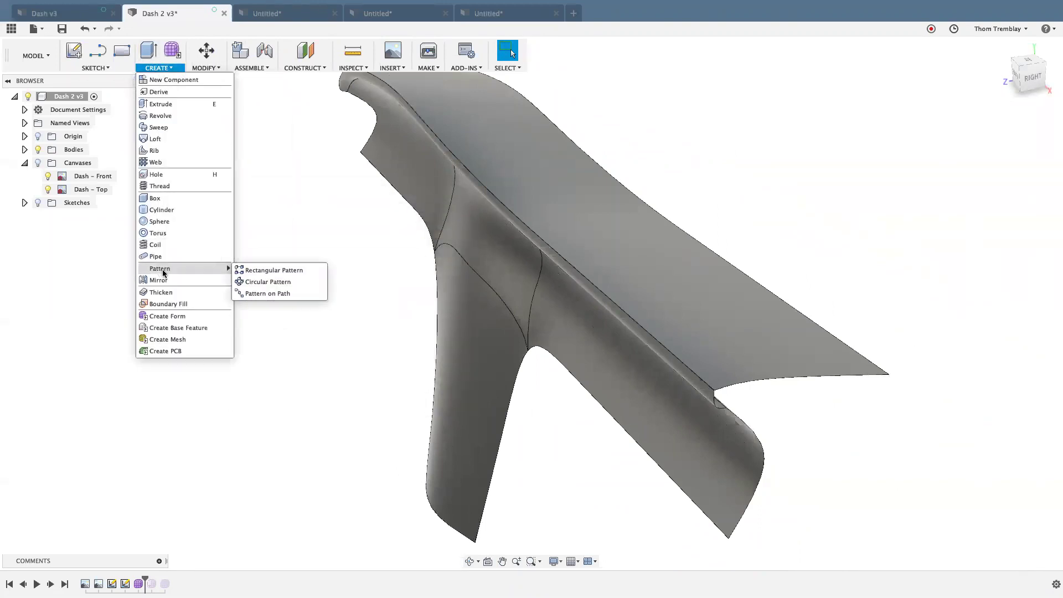
pyautogui.click(161, 293)
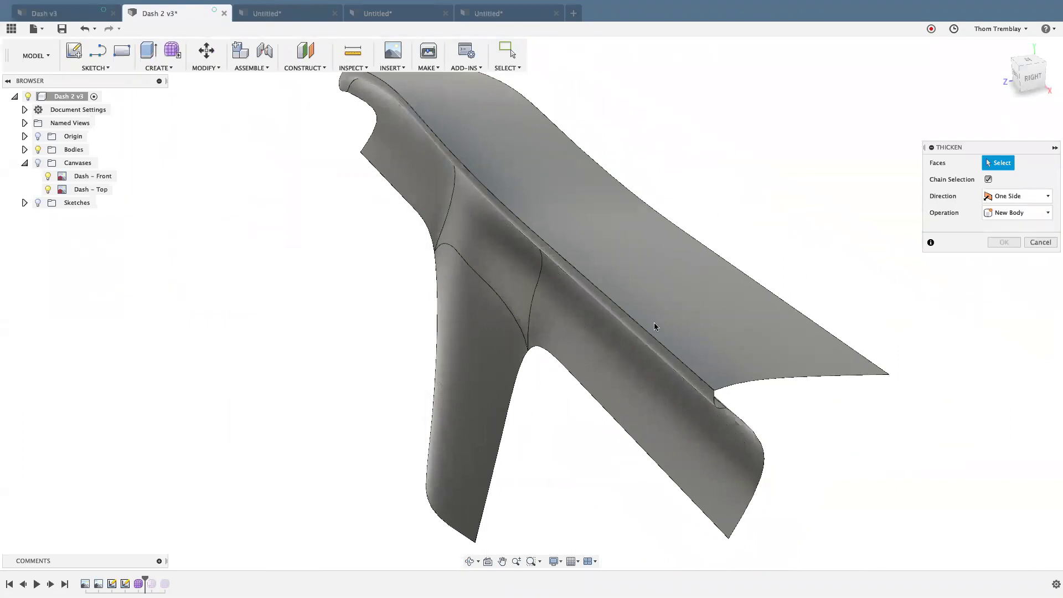
pyautogui.click(703, 333)
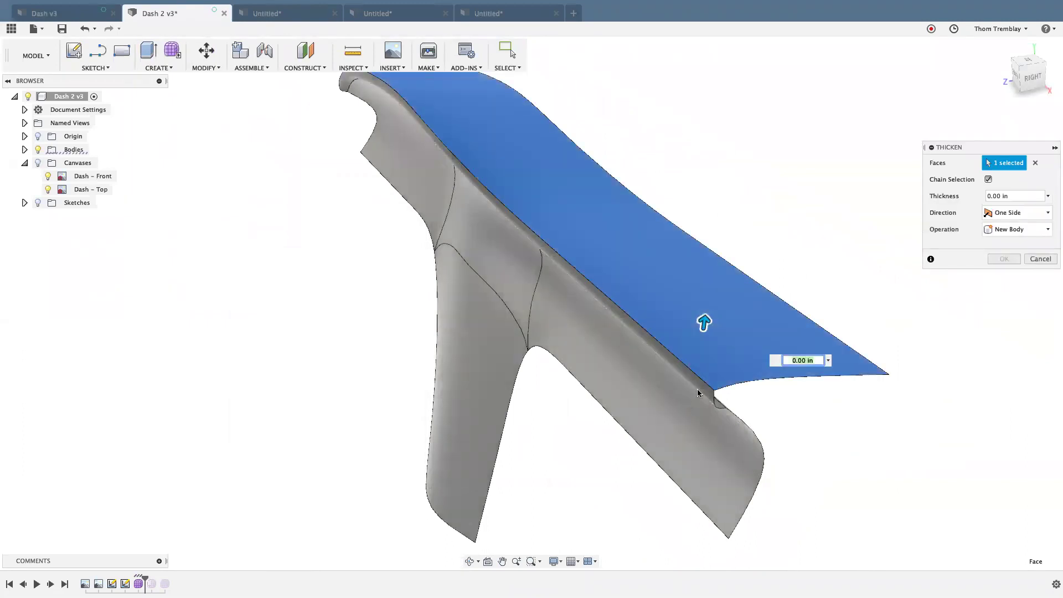
pyautogui.click(700, 422)
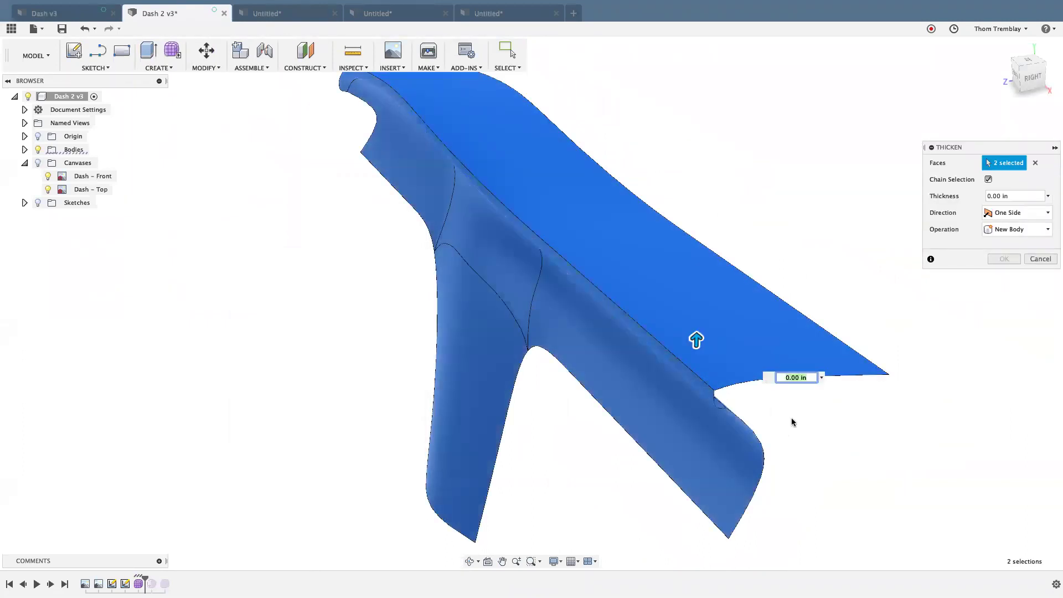
pyautogui.write('-.5')
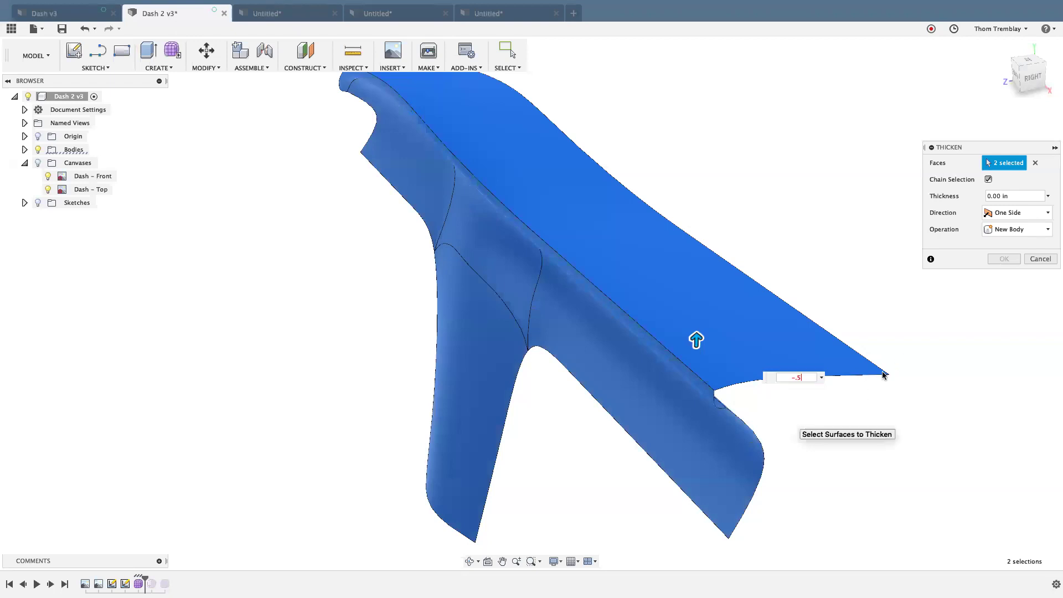
pyautogui.press('Return')
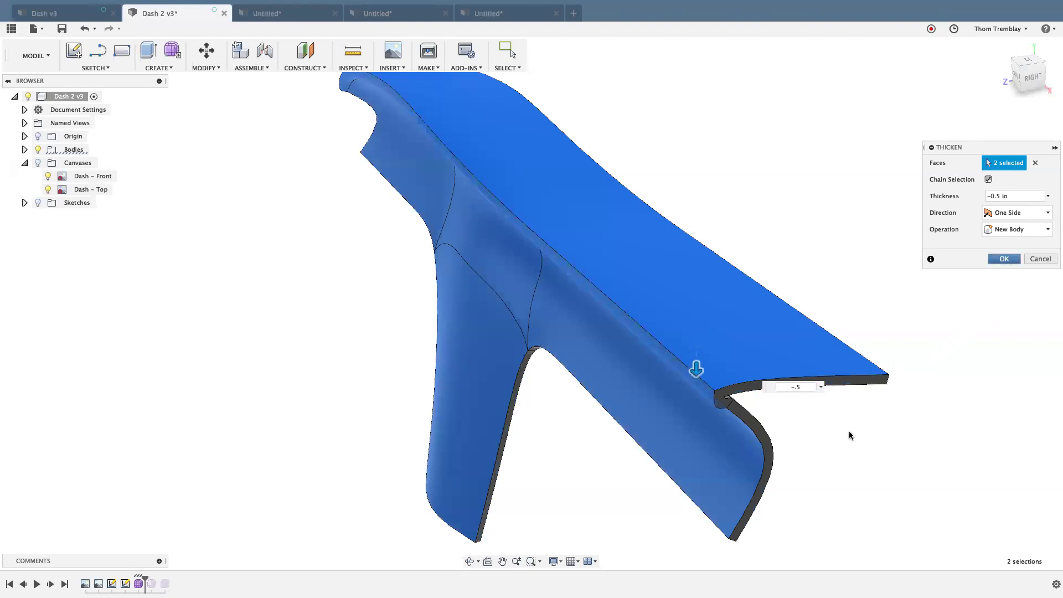
pyautogui.click(1003, 259)
pyautogui.keyDown('shift'); pyautogui.moveTo(865, 455); pyautogui.dragTo(872, 446, button='middle'); pyautogui.keyUp('shift')
pyautogui.moveTo(863, 490); pyautogui.dragTo(868, 433, button='middle')
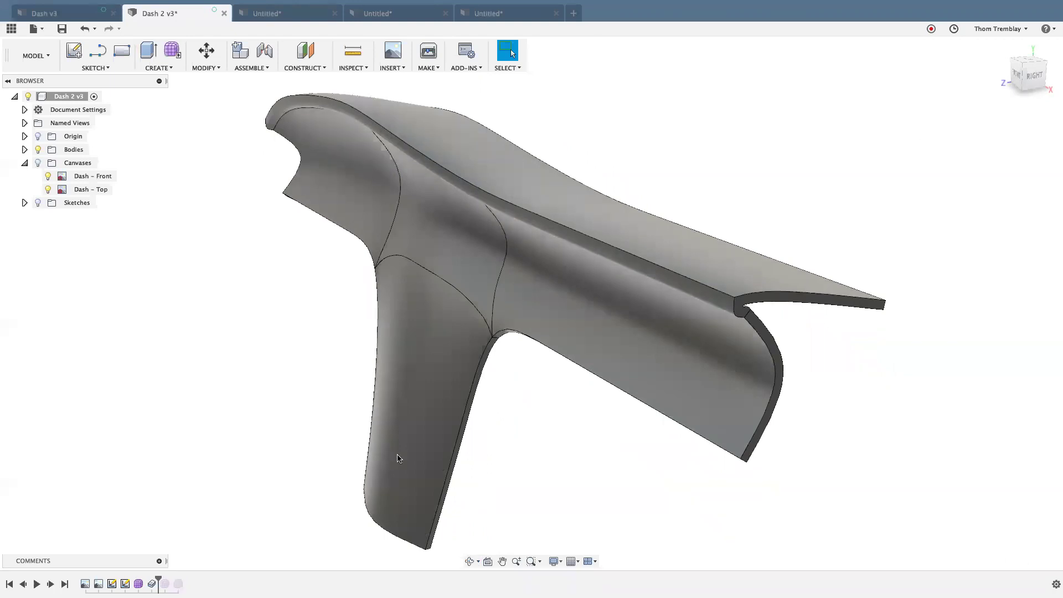
# Reopen the sculpted form, pull the horizontal edge midway along the long front panel outward about 3.733 in, and finish the form.
pyautogui.doubleClick(139, 583)
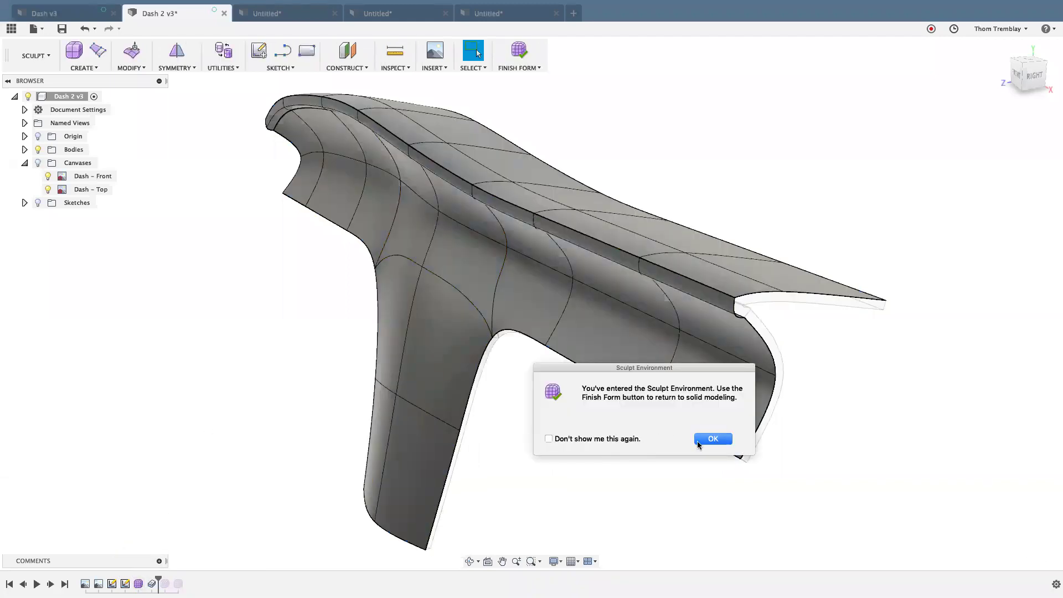
pyautogui.click(713, 439)
pyautogui.rightClick(626, 467)
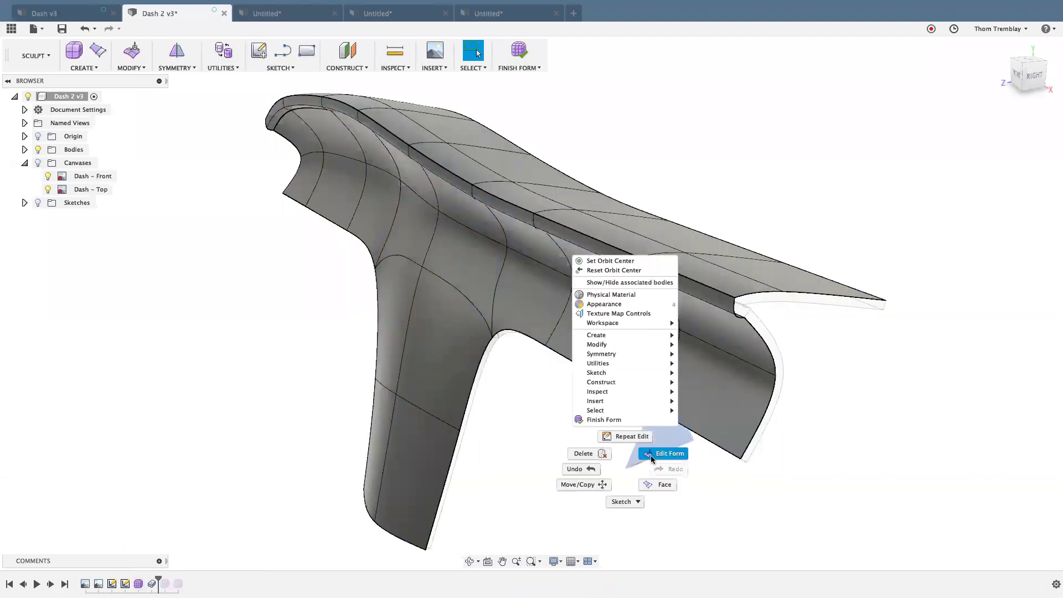
pyautogui.click(654, 454)
pyautogui.click(604, 295)
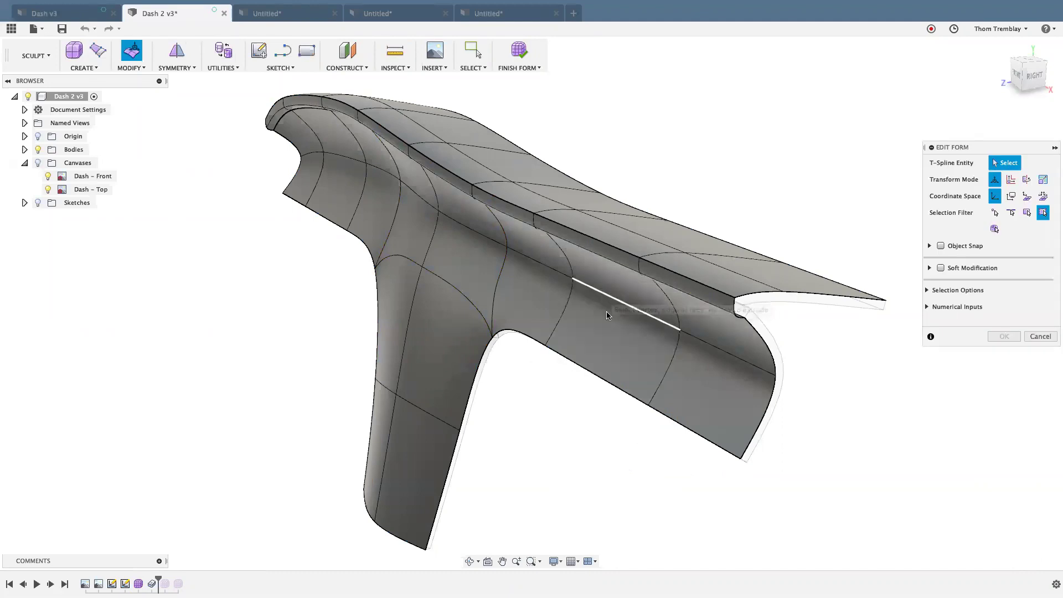
pyautogui.moveTo(609, 309); pyautogui.dragTo(540, 314)
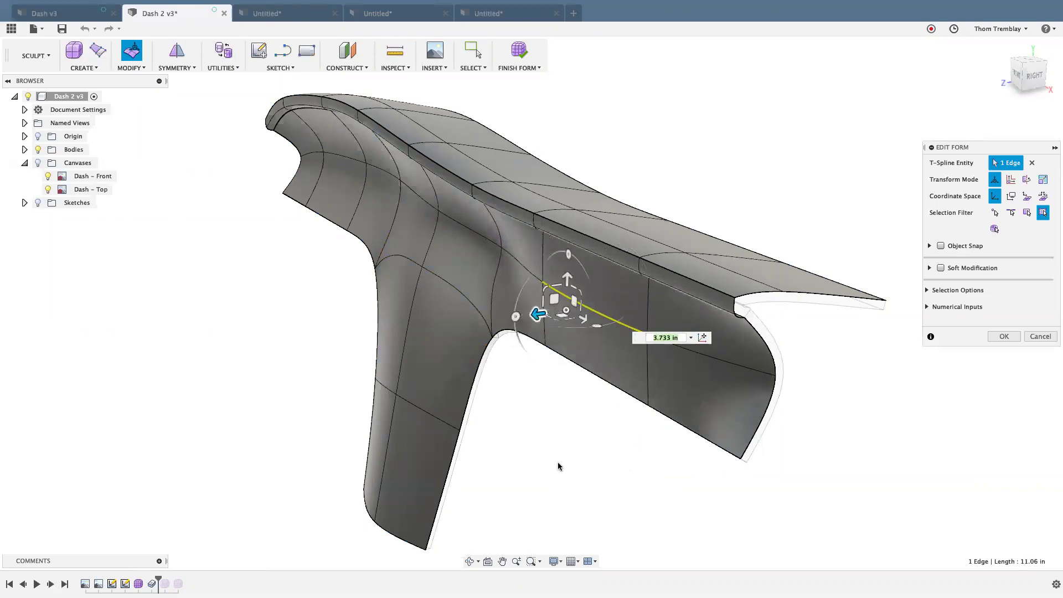
pyautogui.rightClick(558, 462)
pyautogui.click(592, 462)
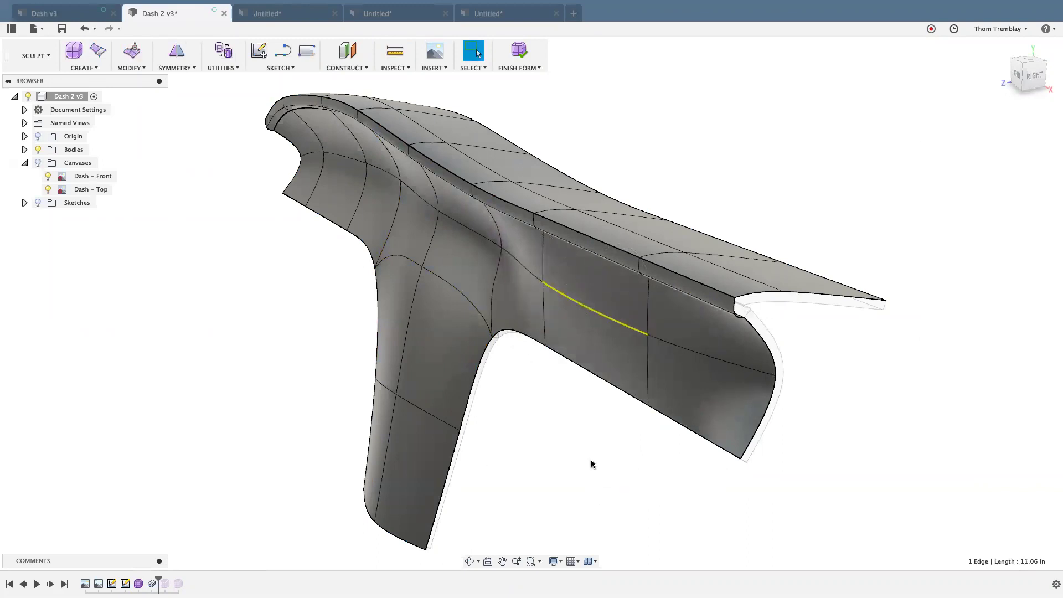
pyautogui.click(590, 461)
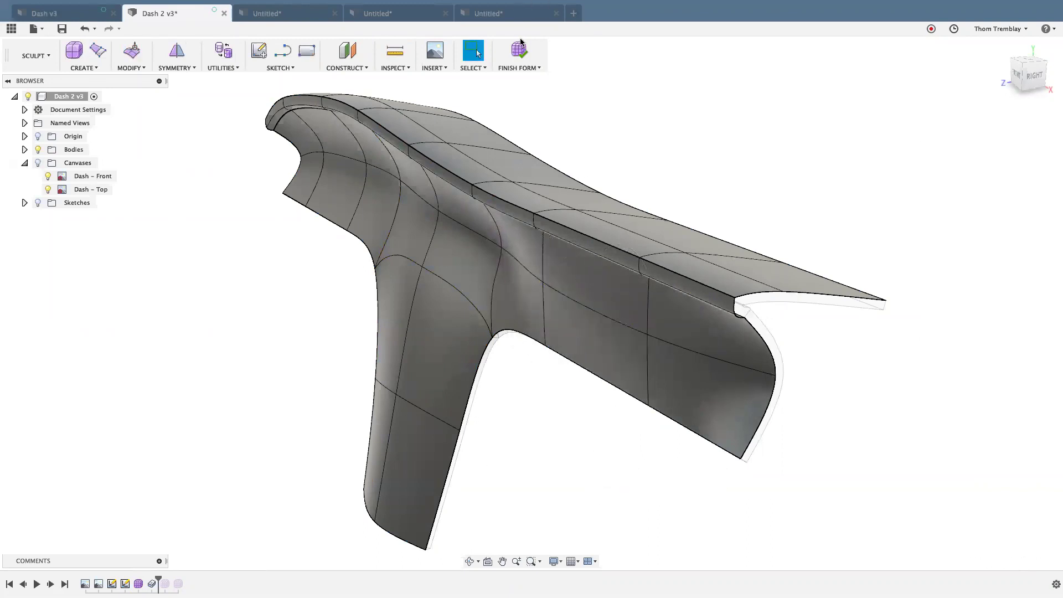
pyautogui.click(541, 57)
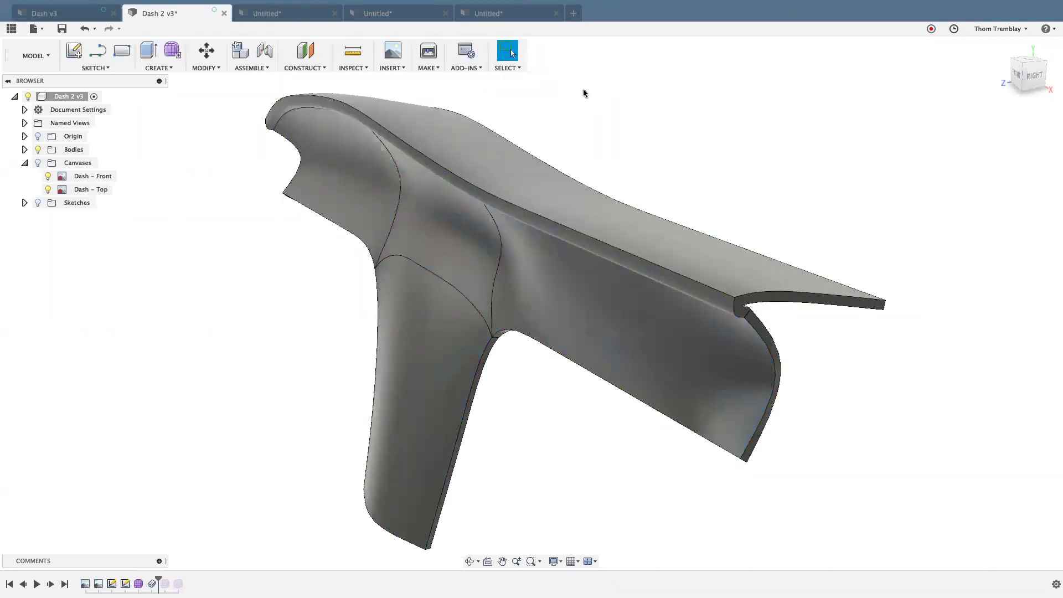
pyautogui.keyDown('shift'); pyautogui.moveTo(738, 155); pyautogui.dragTo(762, 155, button='middle'); pyautogui.keyUp('shift')
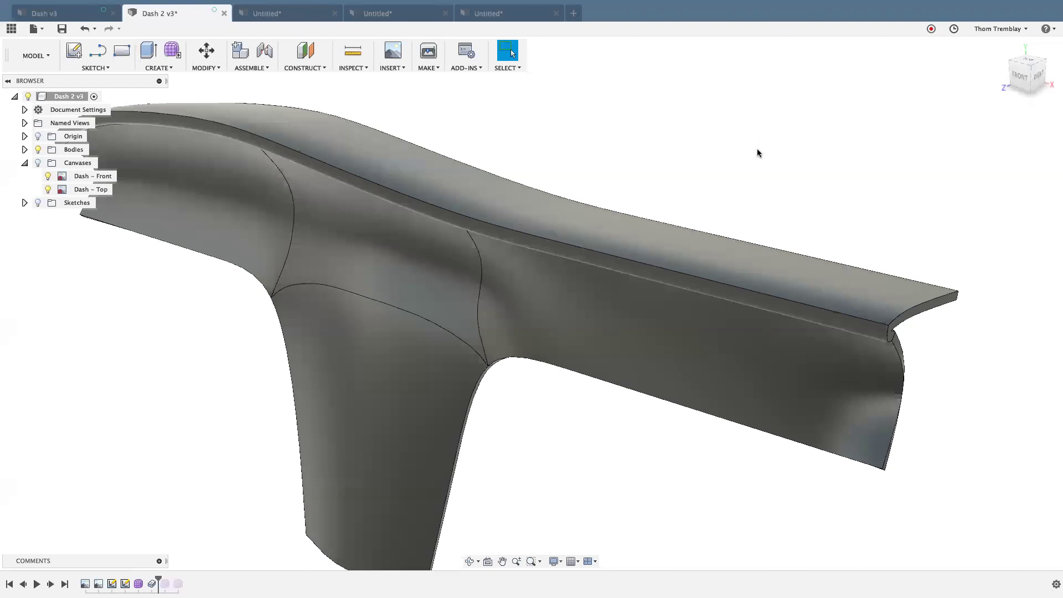
# Undo the last form edit and the thickening of the dash, and dismiss the Sculpt environment message.
pyautogui.scroll(-2, 747, 162)
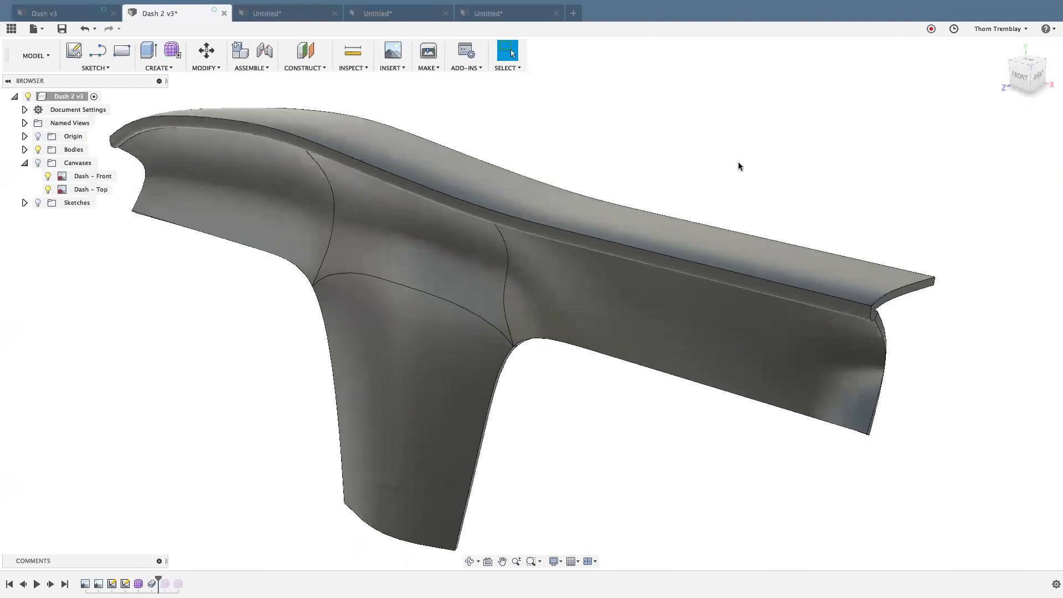
pyautogui.press('super+z')
pyautogui.scroll(-2, 724, 167)
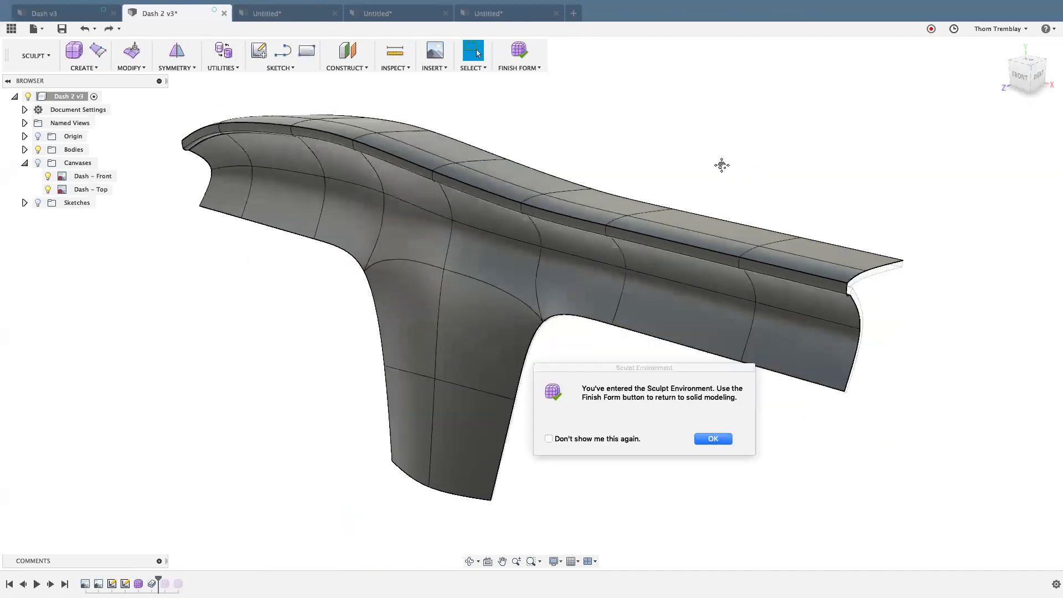
pyautogui.moveTo(722, 165); pyautogui.dragTo(755, 174, button='middle')
pyautogui.press('super+z')
pyautogui.press('super+z')
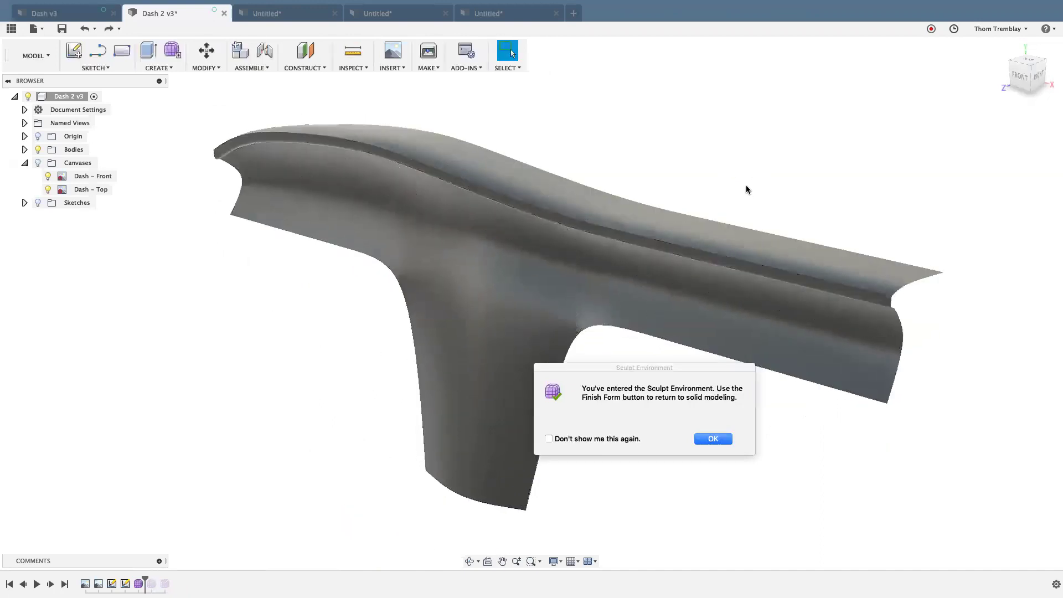
pyautogui.click(714, 441)
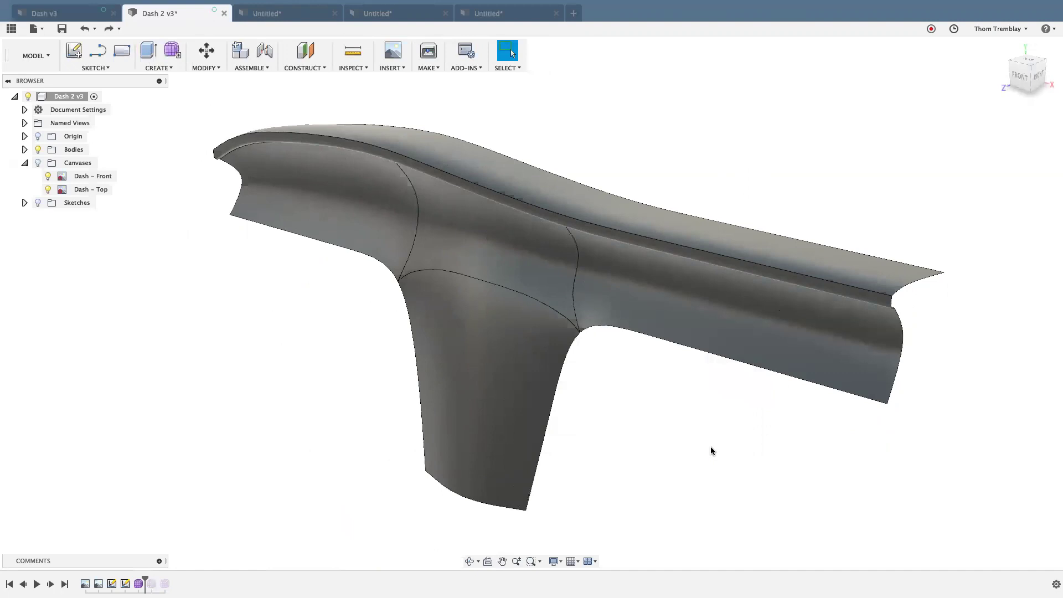
# Start a sketch on the front XY plane and draw a vertical line just inside the dash's left end, from above it to near the lower edge.
pyautogui.click(1019, 75)
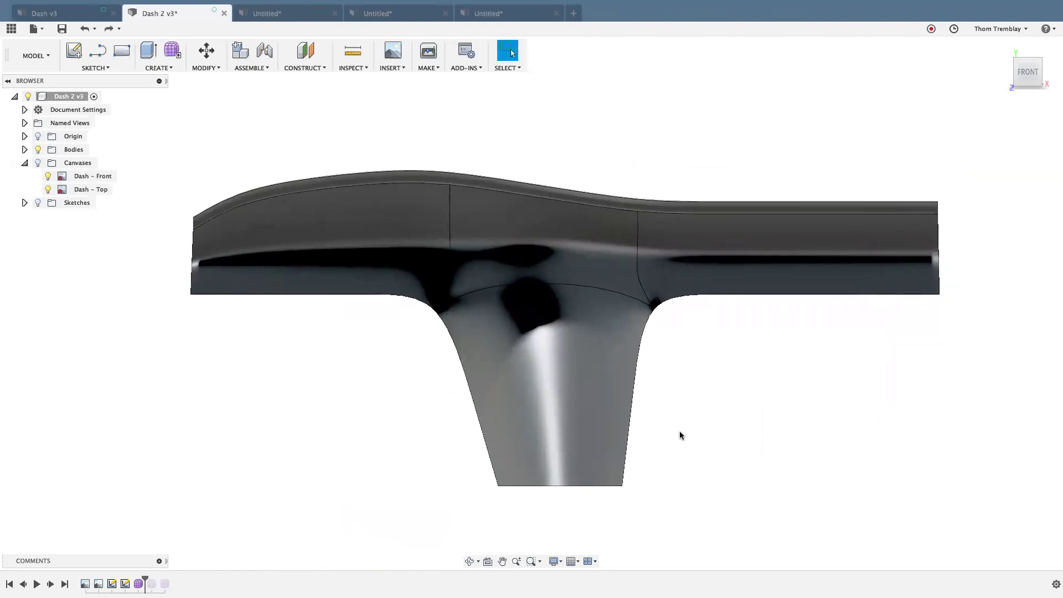
pyautogui.click(98, 51)
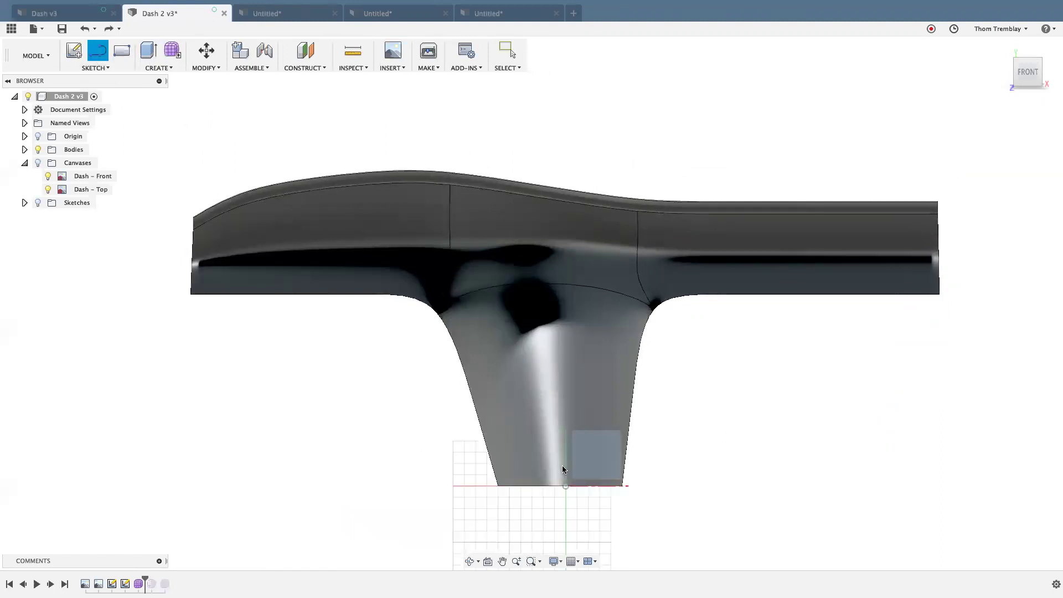
pyautogui.click(614, 467)
pyautogui.moveTo(565, 284); pyautogui.dragTo(655, 428, button='middle')
pyautogui.click(212, 179)
pyautogui.click(212, 273)
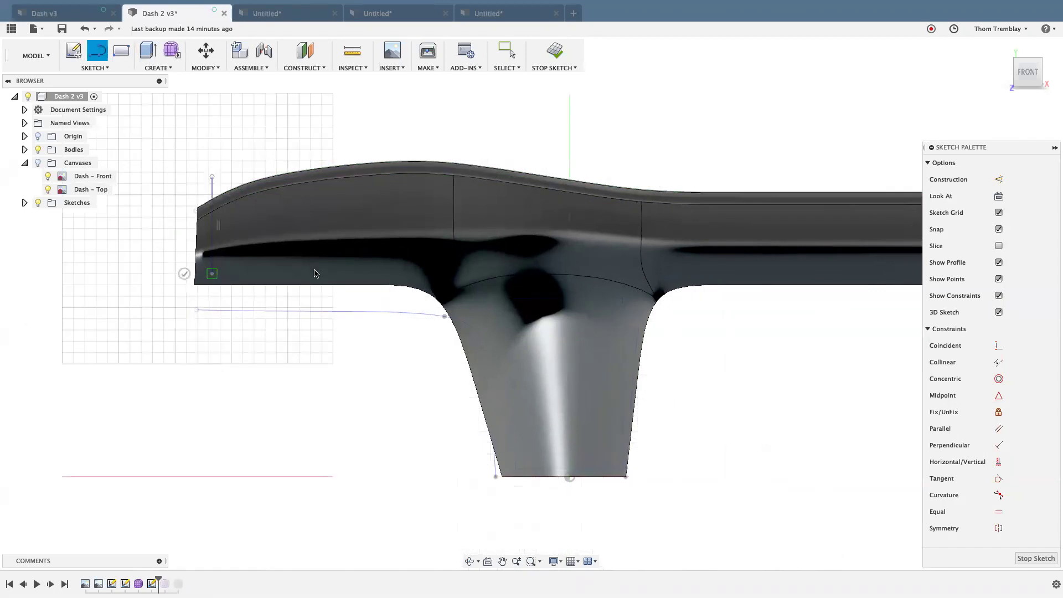
# Continue the line chain along the left lower edge, down the centre leg, across its base and up to the right-hand junction.
pyautogui.click(462, 282)
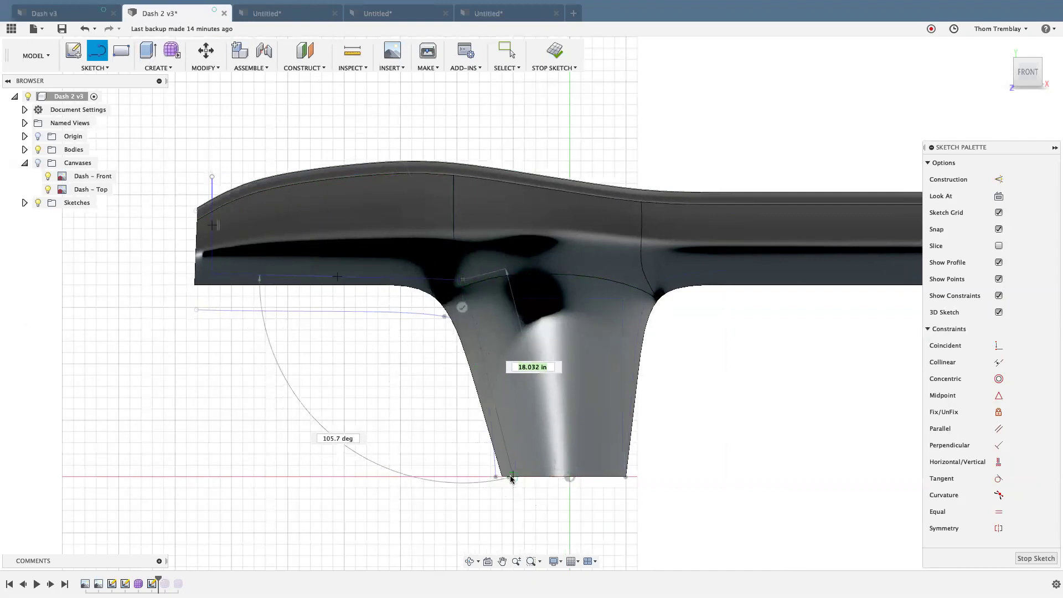
pyautogui.click(508, 476)
pyautogui.click(618, 475)
pyautogui.doubleClick(658, 292)
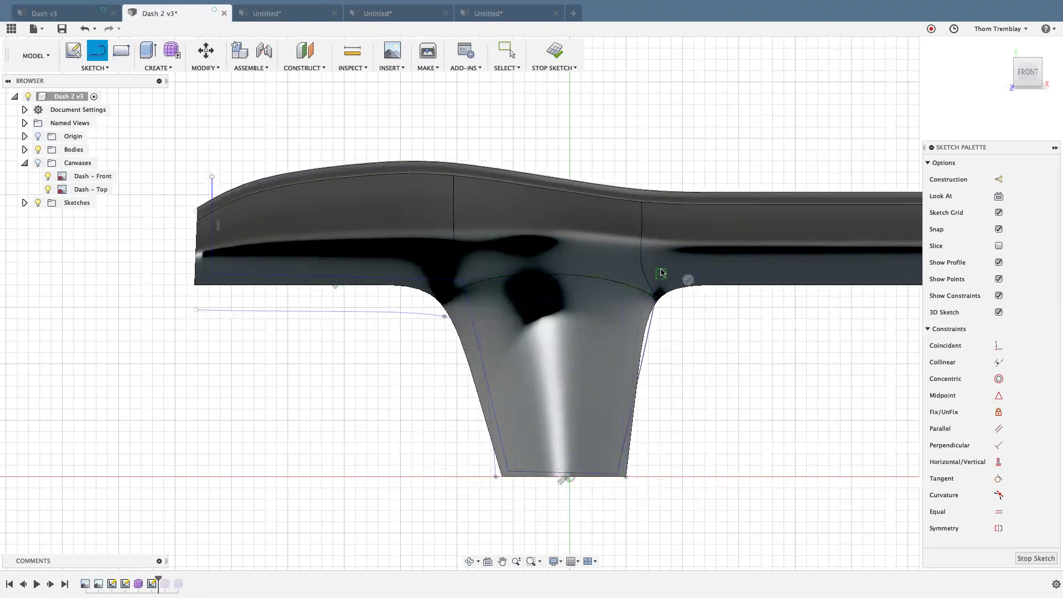
# Continue the outline along the right lower edge and finish with a near-vertical line about 10.098 in long past the dash's top edge.
pyautogui.moveTo(714, 276); pyautogui.dragTo(380, 341, button='middle')
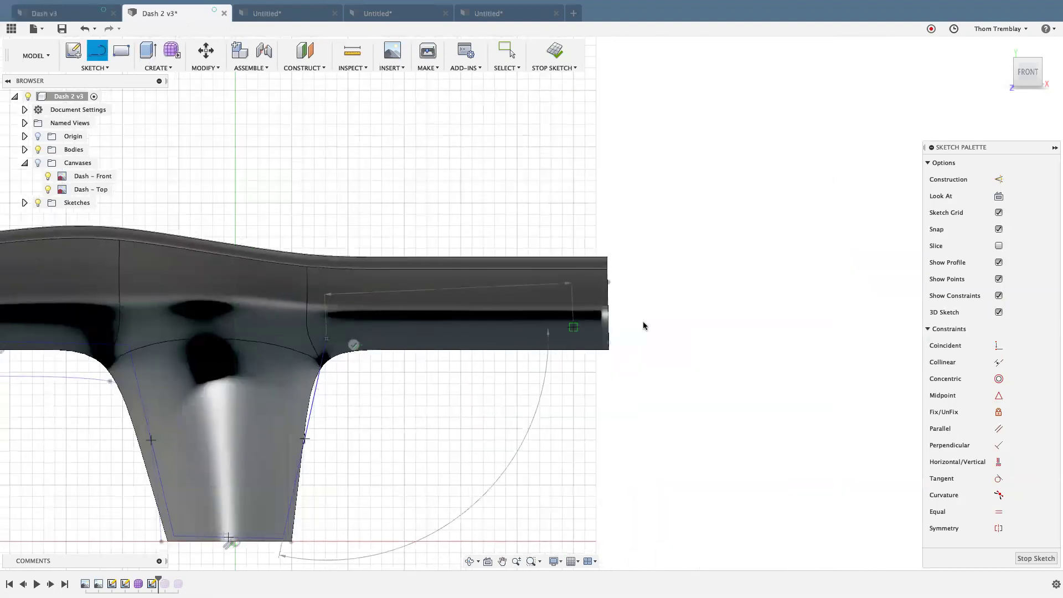
pyautogui.click(595, 344)
pyautogui.click(590, 231)
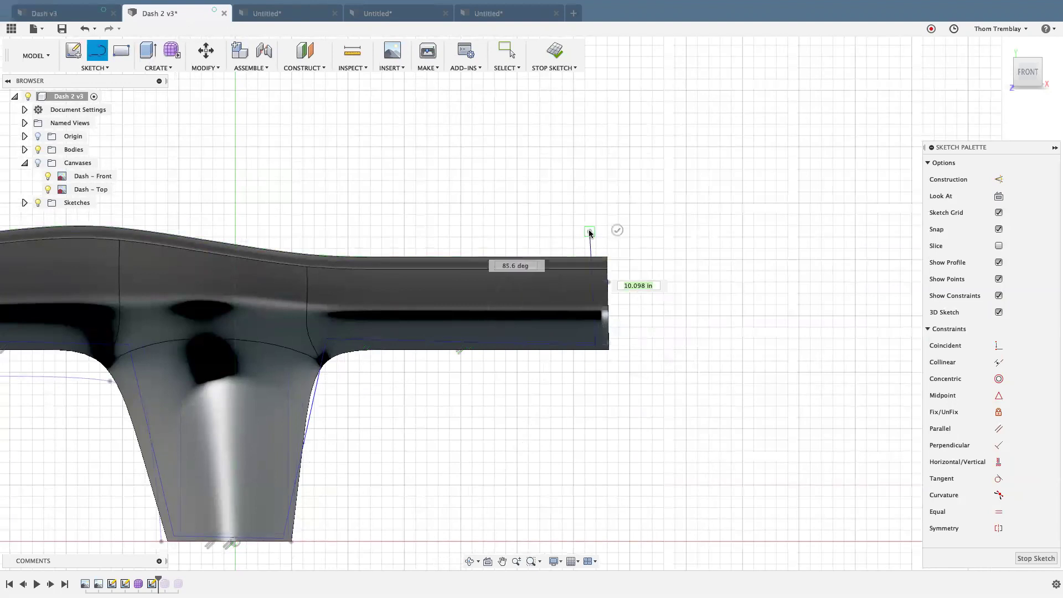
pyautogui.moveTo(516, 396); pyautogui.dragTo(594, 378, button='middle')
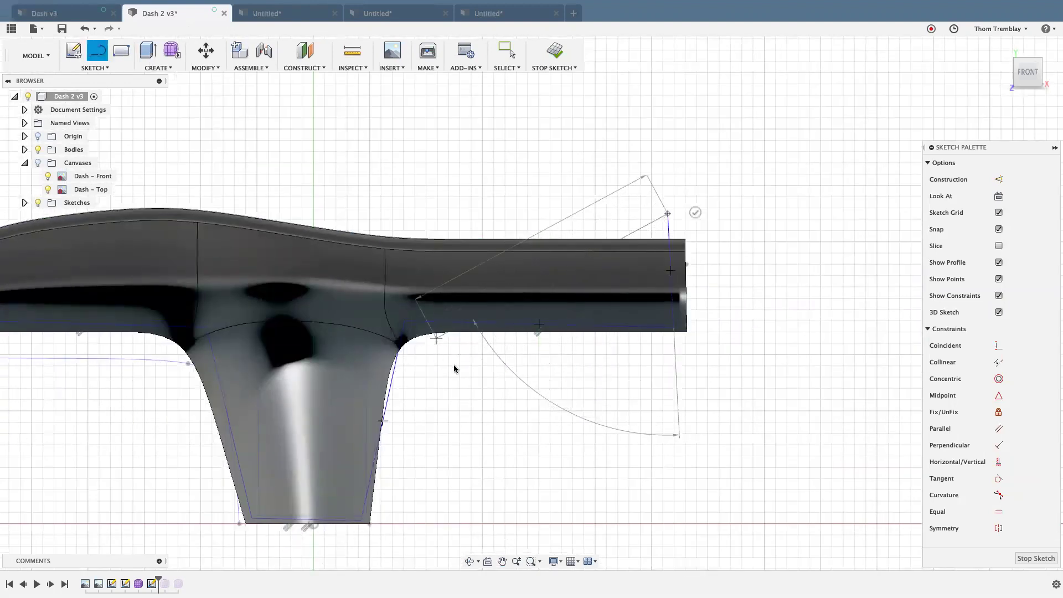
pyautogui.press('Escape')
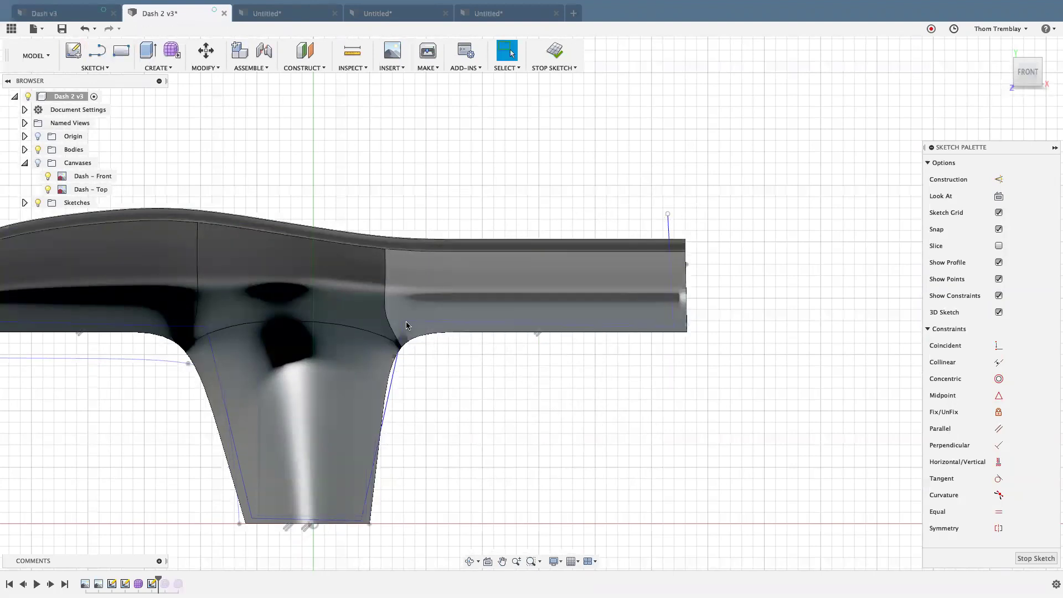
# View the line outline against the dash surface from the side and switch to the Patch workspace.
pyautogui.moveTo(562, 423)
pyautogui.keyDown('shift'); pyautogui.mouseDown(button='middle')
pyautogui.moveTo(437, 431)
pyautogui.moveTo(260, 337)
pyautogui.mouseUp(button='middle'); pyautogui.keyUp('shift')
pyautogui.moveTo(261, 339); pyautogui.dragTo(268, 338)
pyautogui.keyDown('shift'); pyautogui.moveTo(546, 469); pyautogui.dragTo(767, 457, button='middle'); pyautogui.keyUp('shift')
pyautogui.click(683, 450)
pyautogui.moveTo(685, 449)
pyautogui.mouseDown(button='middle')
pyautogui.moveTo(719, 437)
pyautogui.moveTo(688, 397)
pyautogui.moveTo(700, 393)
pyautogui.moveTo(695, 404)
pyautogui.moveTo(370, 269)
pyautogui.mouseUp(button='middle')
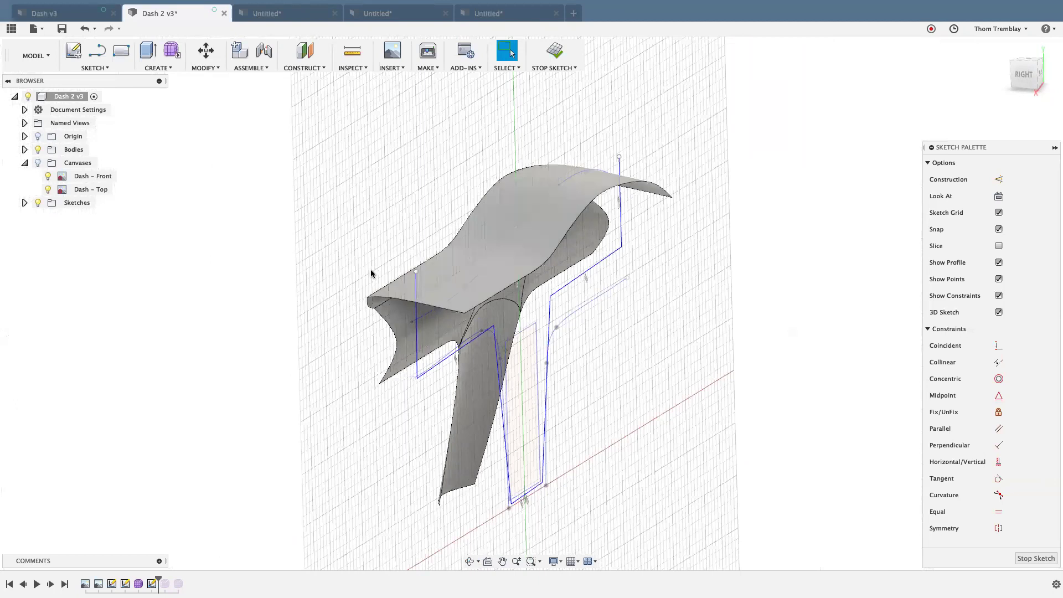
pyautogui.click(32, 55)
pyautogui.click(31, 99)
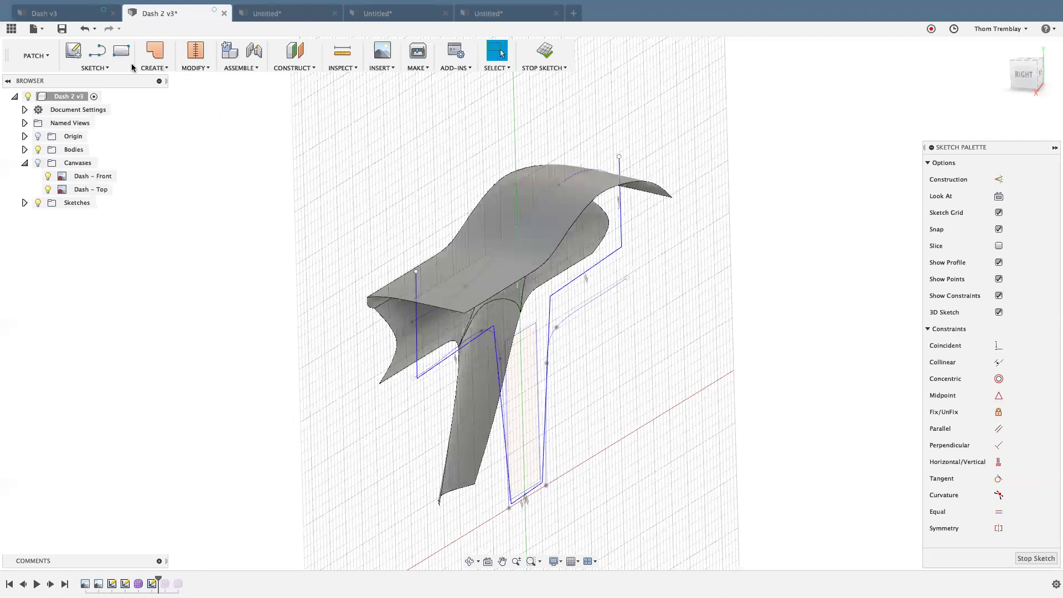
# Extrude the new line outline together with the existing spline 8.151 in to one side through the dash as a new surface body.
pyautogui.click(155, 67)
pyautogui.click(166, 91)
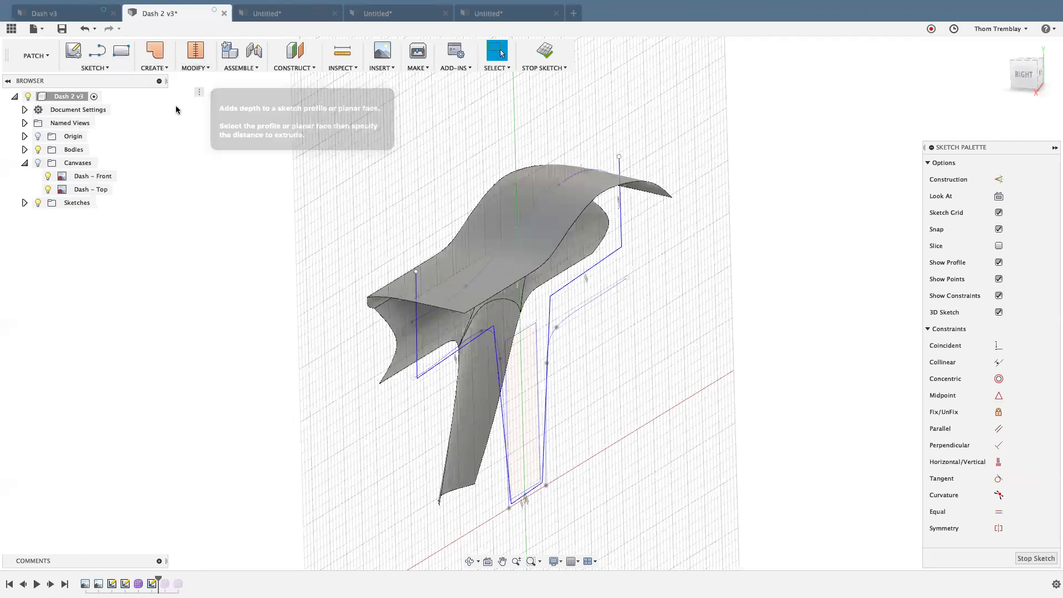
pyautogui.click(38, 204)
pyautogui.click(421, 376)
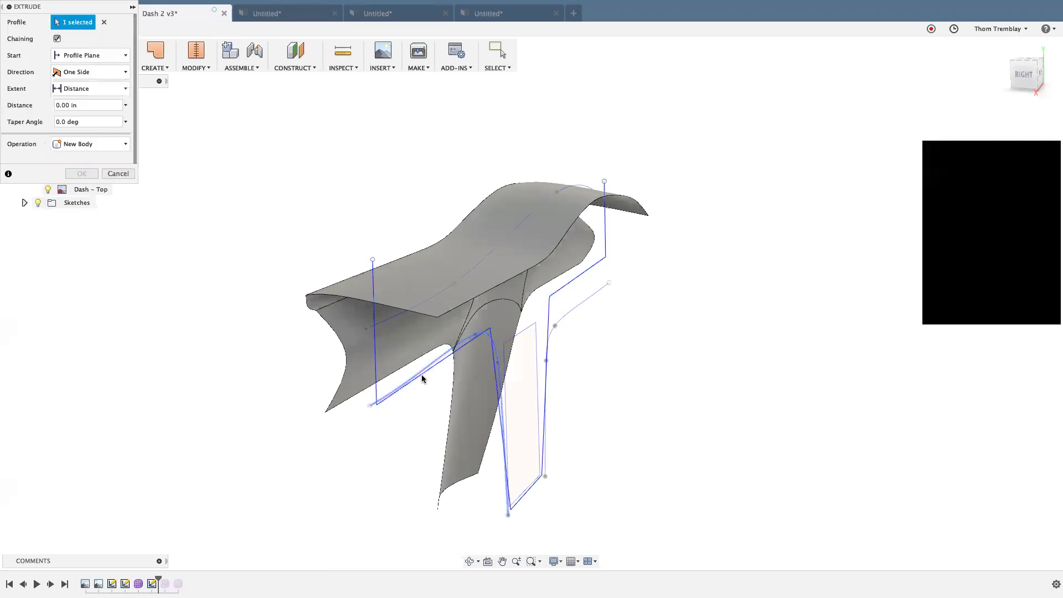
pyautogui.moveTo(409, 371); pyautogui.dragTo(343, 367)
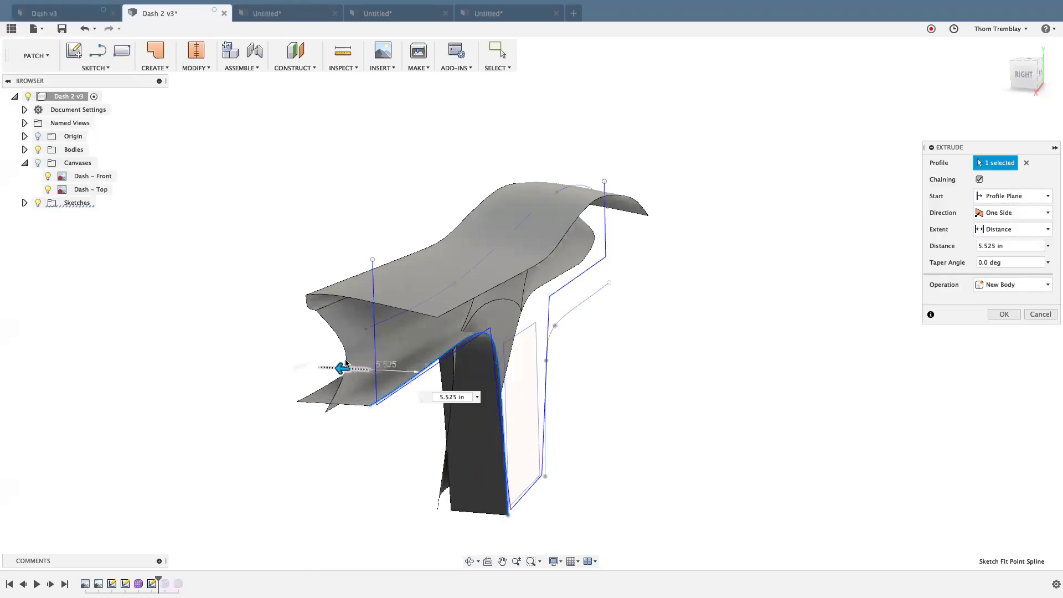
pyautogui.click(351, 358)
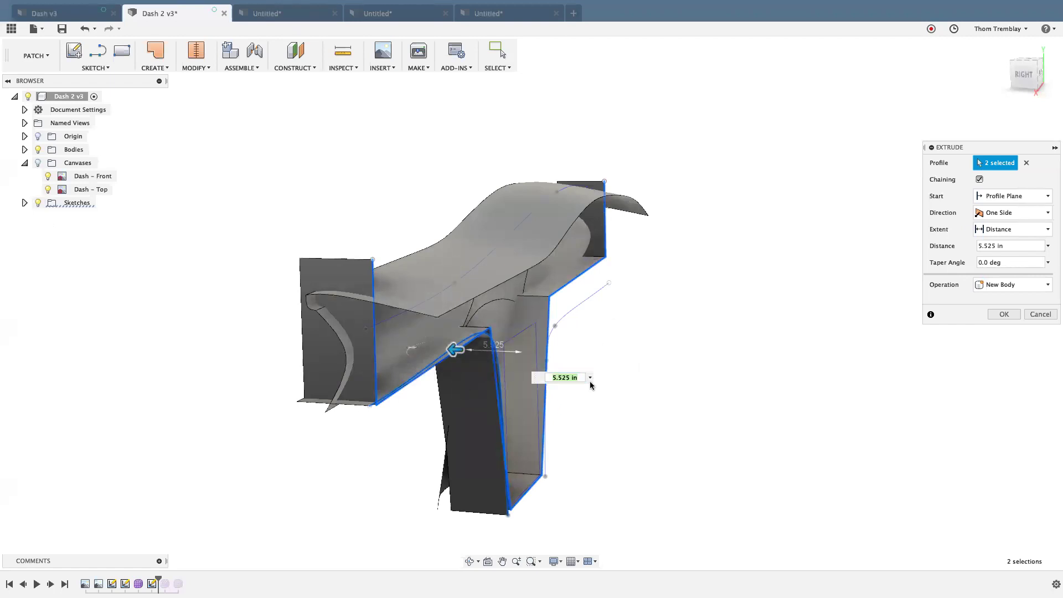
pyautogui.moveTo(455, 349); pyautogui.dragTo(431, 349)
pyautogui.keyDown('shift'); pyautogui.moveTo(438, 360); pyautogui.dragTo(421, 345, button='middle'); pyautogui.keyUp('shift')
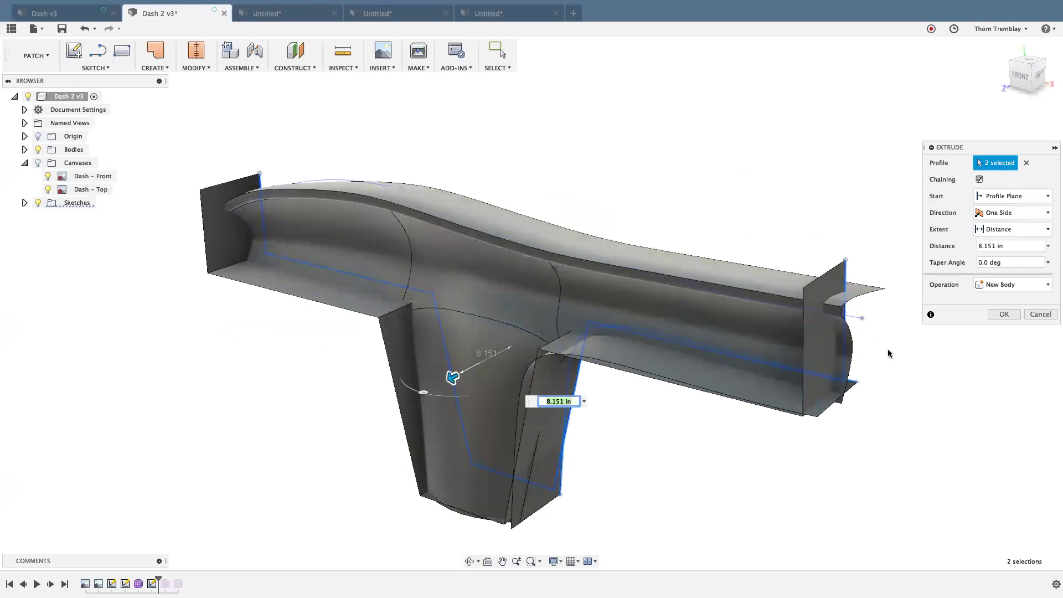
pyautogui.click(1004, 314)
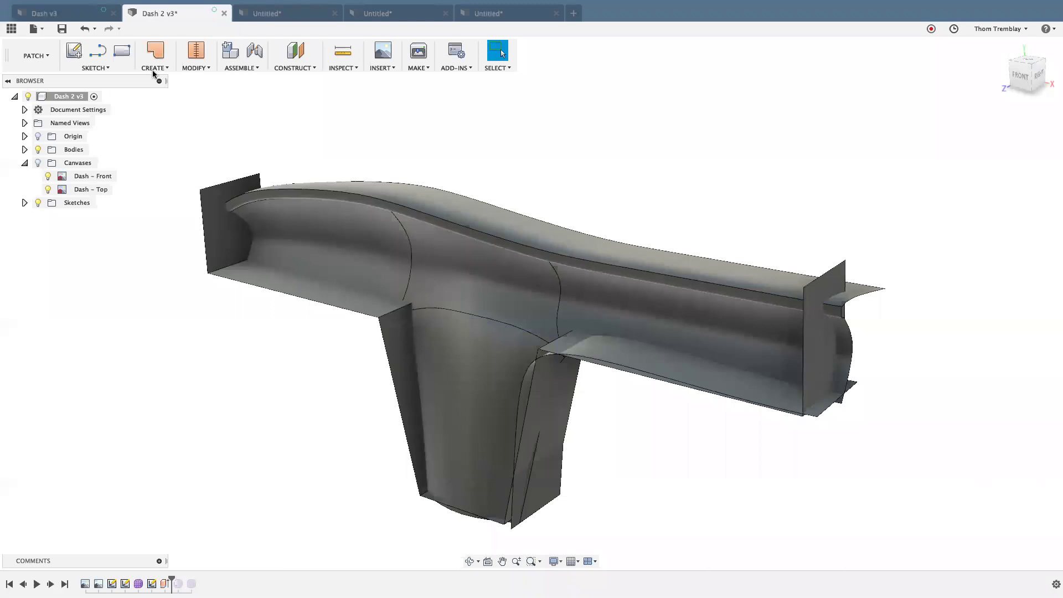
pyautogui.click(154, 68)
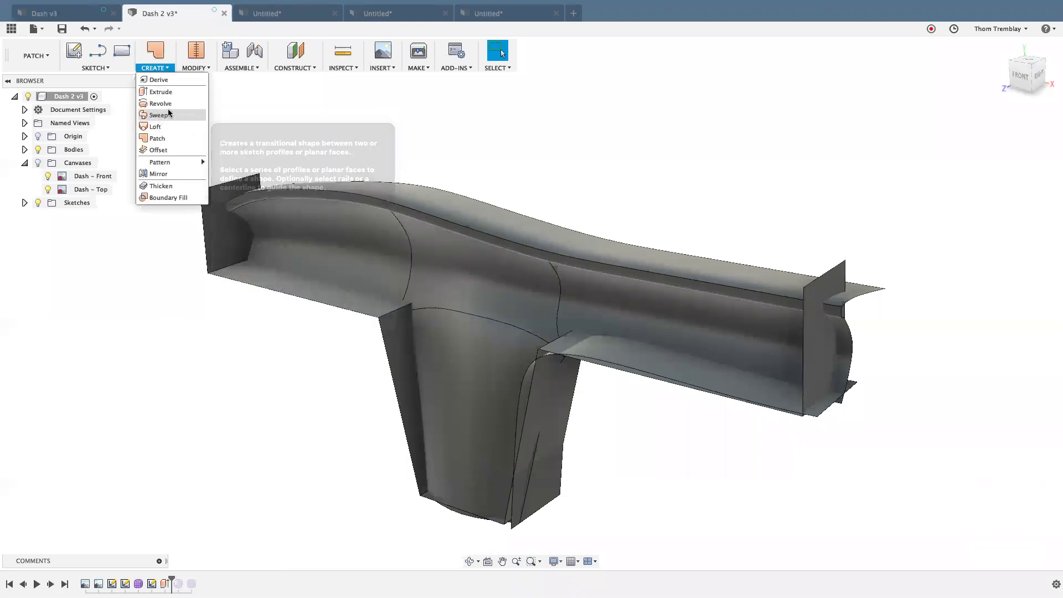
pyautogui.click(240, 107)
pyautogui.click(158, 68)
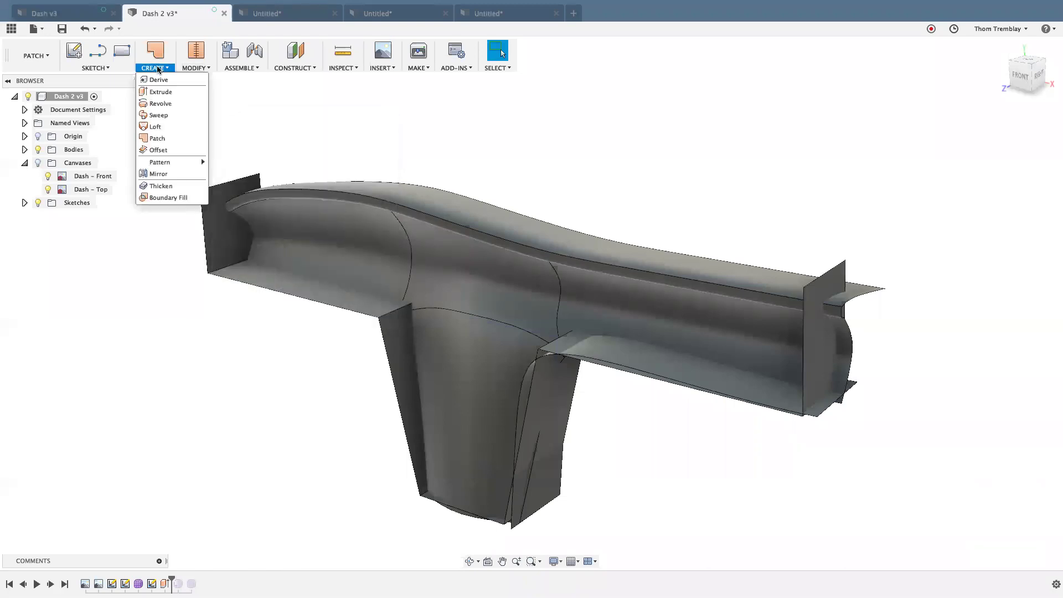
pyautogui.click(155, 198)
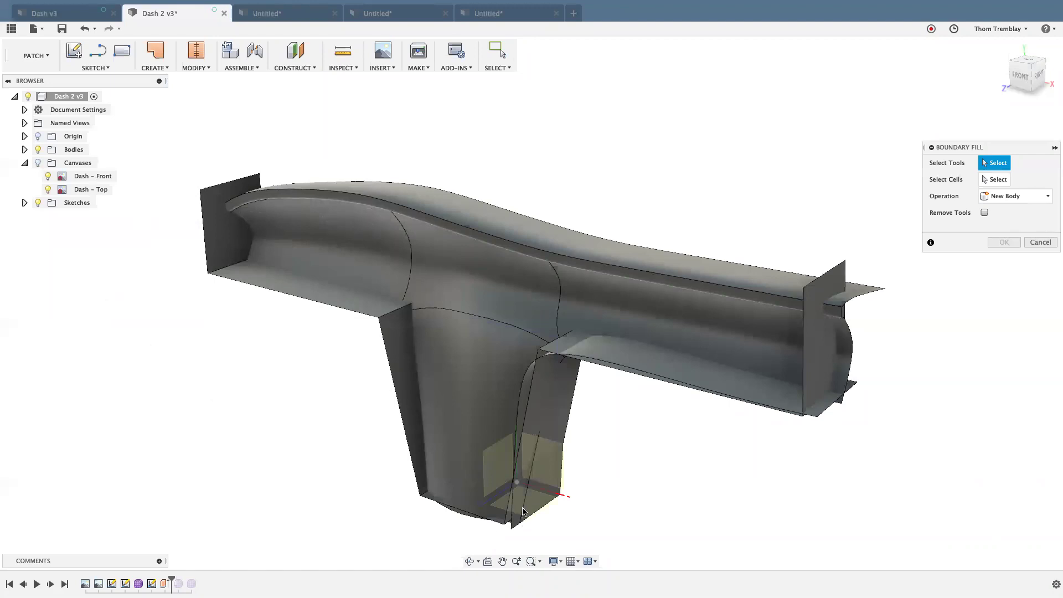
pyautogui.click(564, 461)
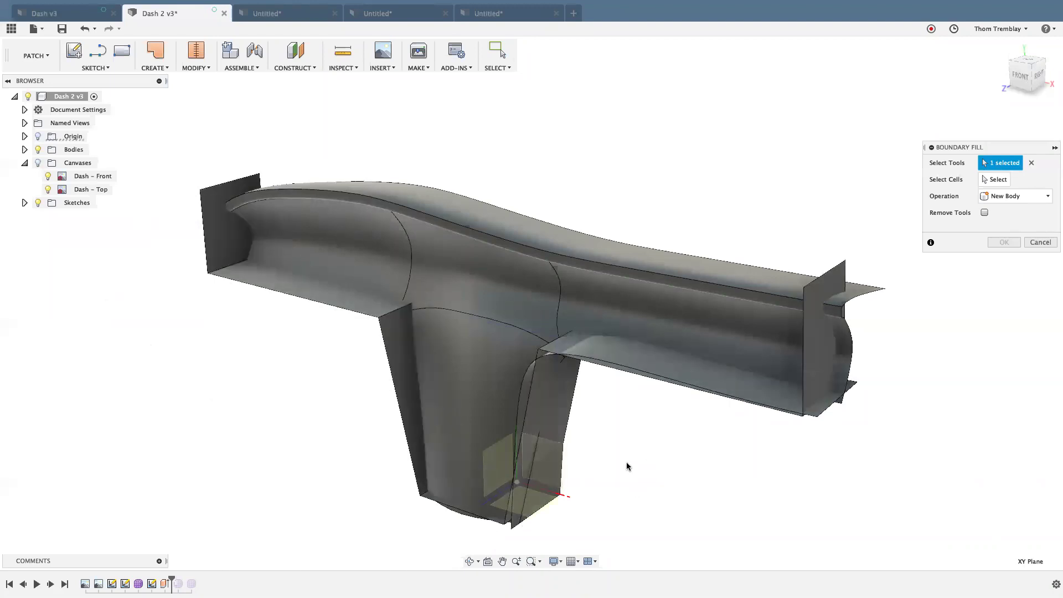
pyautogui.click(572, 376)
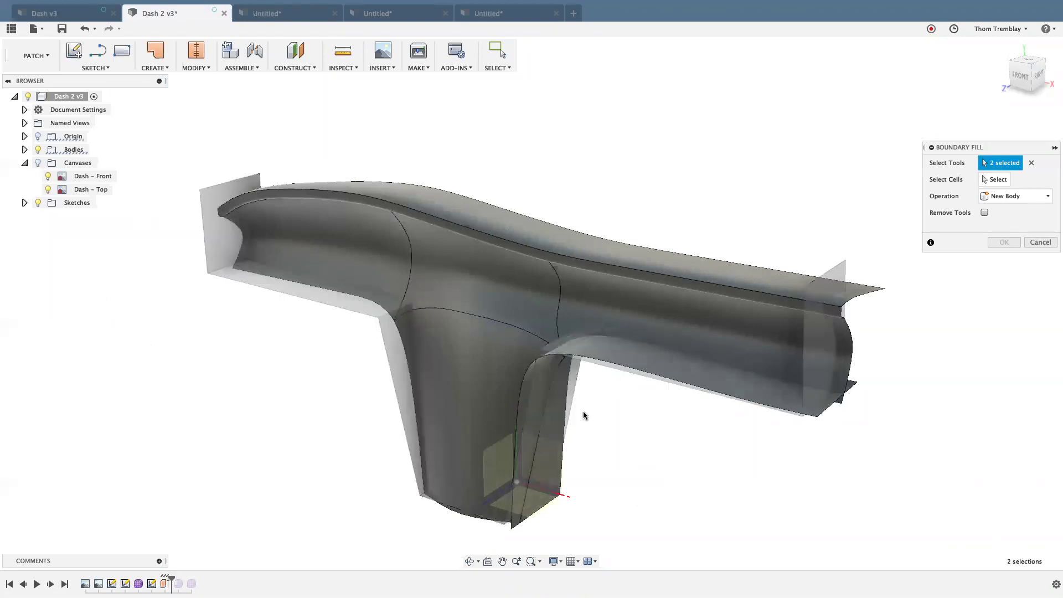
pyautogui.click(491, 289)
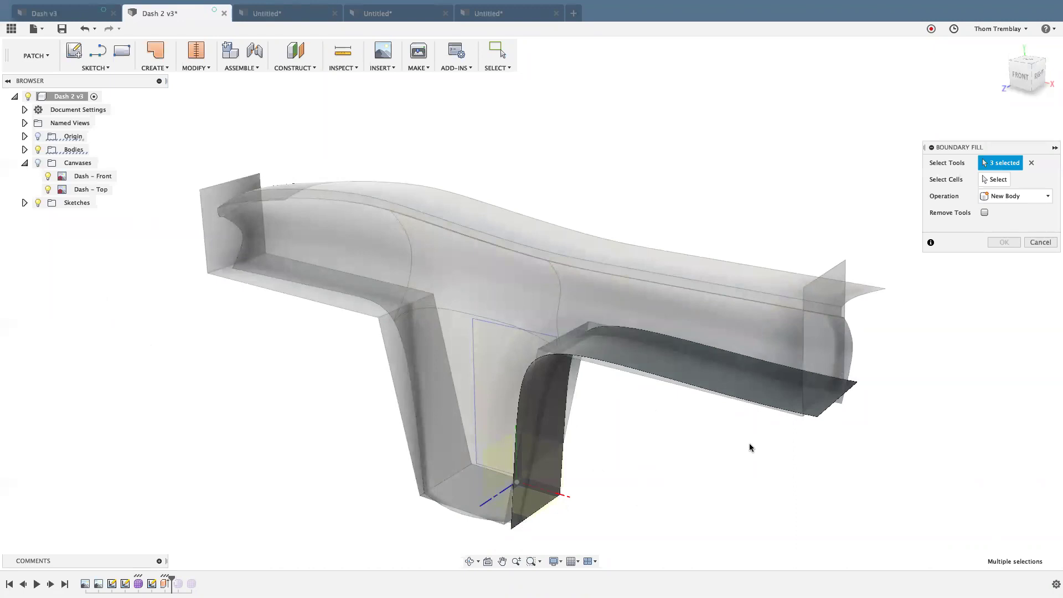
pyautogui.keyDown('shift'); pyautogui.moveTo(565, 481); pyautogui.dragTo(600, 400, button='middle'); pyautogui.keyUp('shift')
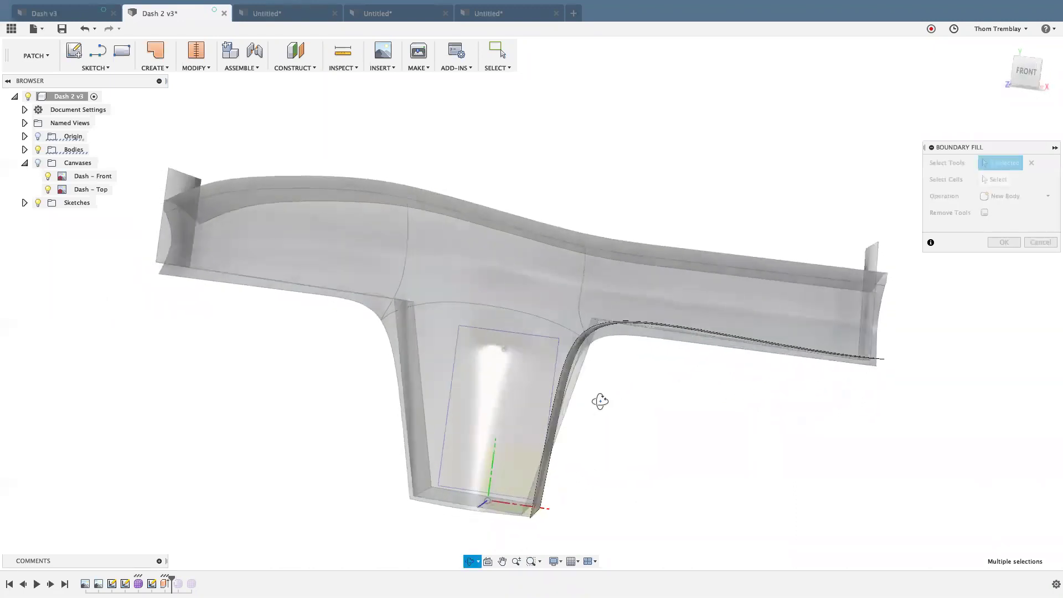
pyautogui.press('Escape')
# Show Sketch3 and move the outline's corner where the leg meets the right lower edge to X 6.00, Y 18.50 in.
pyautogui.keyDown('shift'); pyautogui.moveTo(661, 444); pyautogui.dragTo(499, 442, button='middle'); pyautogui.keyUp('shift')
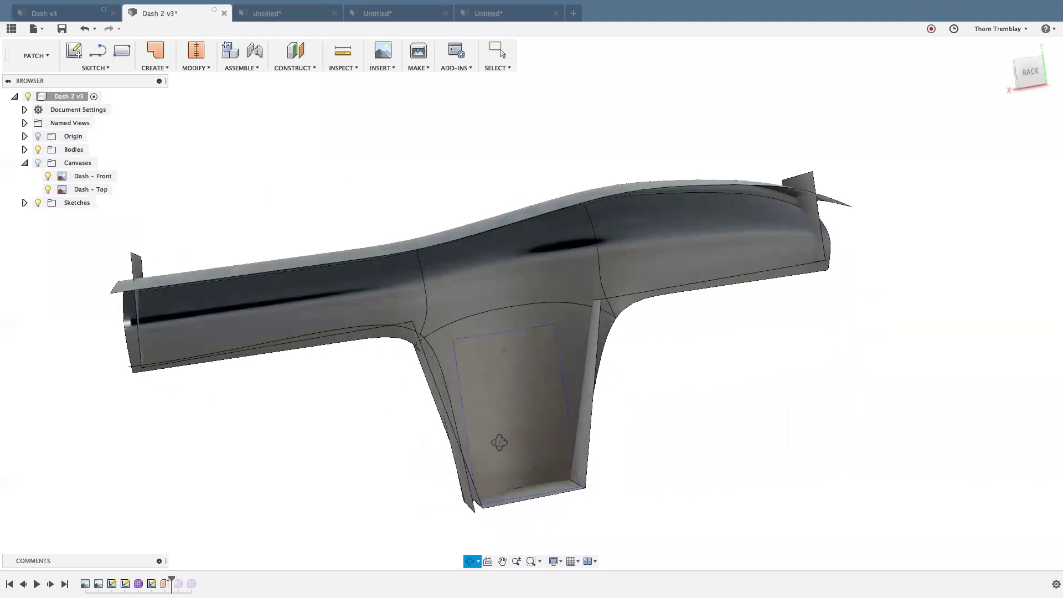
pyautogui.click(501, 53)
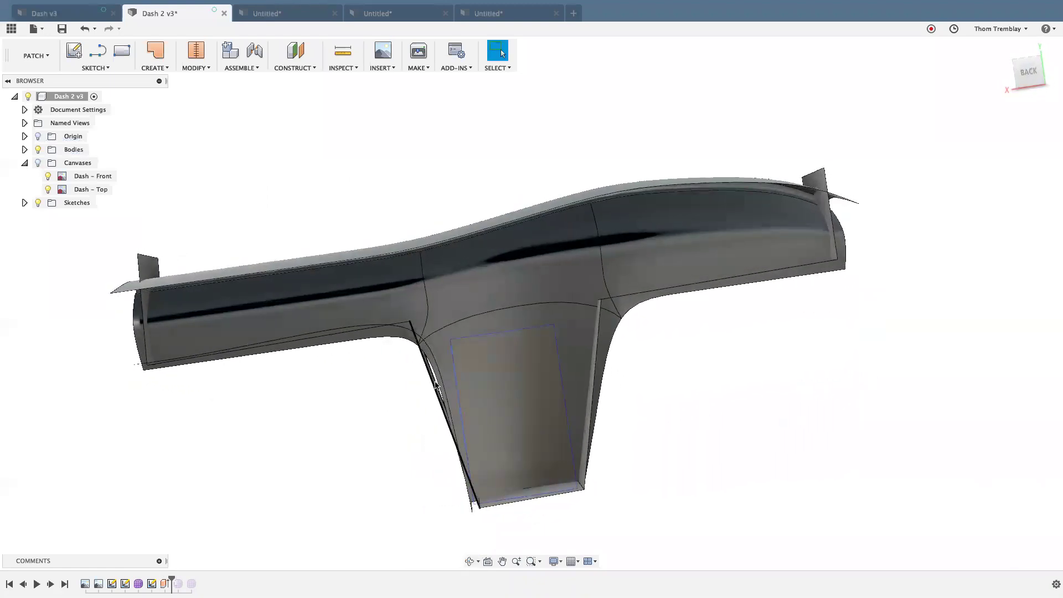
pyautogui.scroll(3, 435, 385)
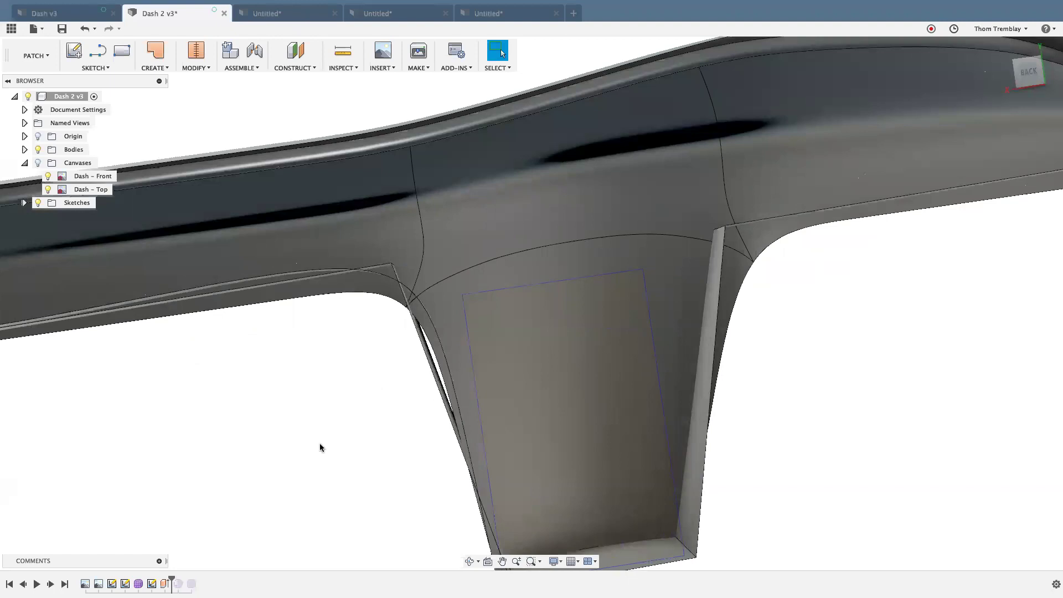
pyautogui.click(25, 202)
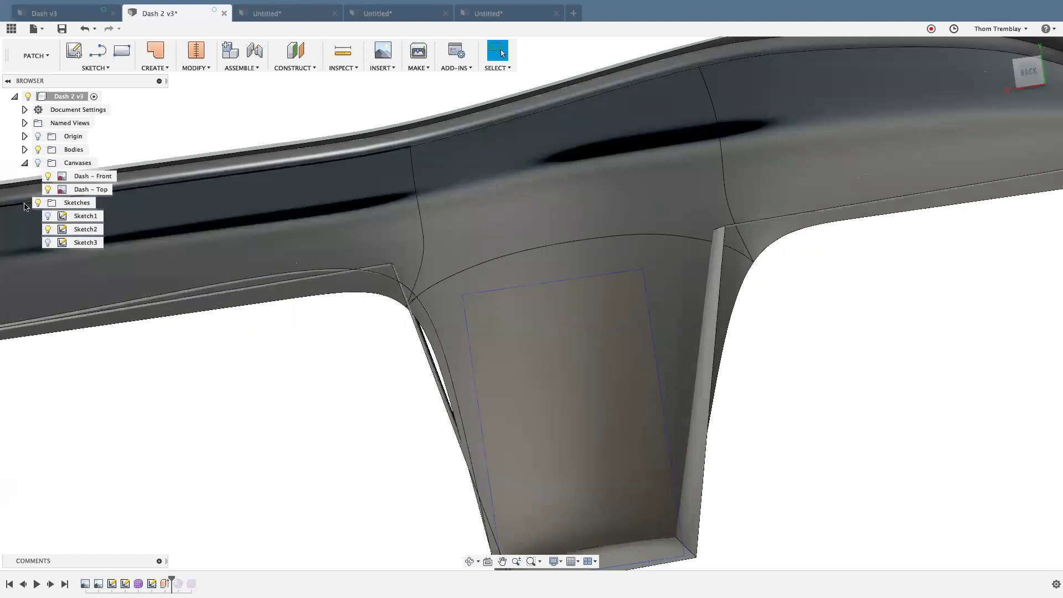
pyautogui.click(47, 242)
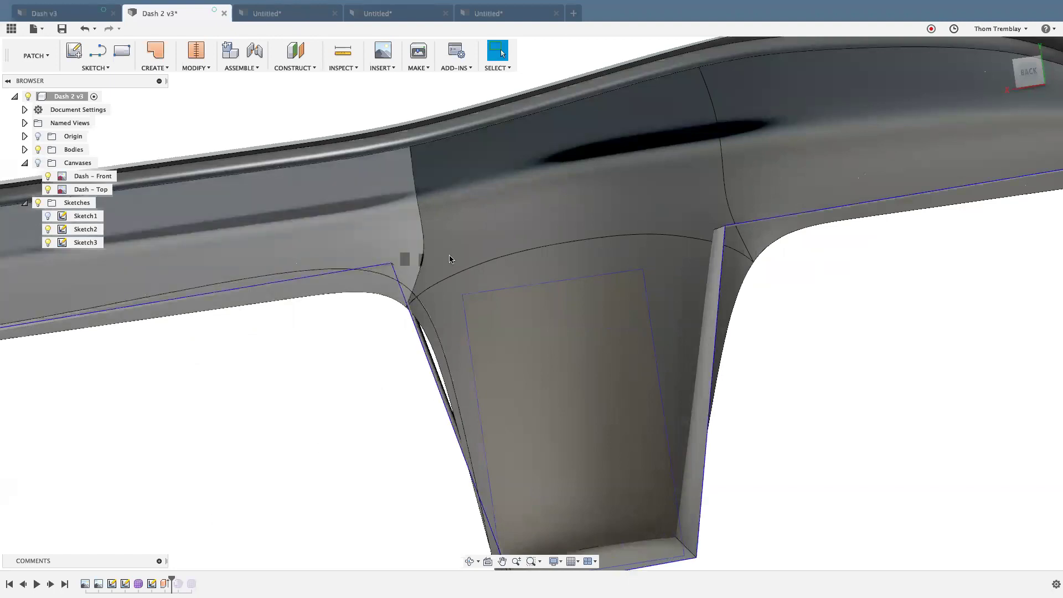
pyautogui.moveTo(392, 264); pyautogui.dragTo(431, 247)
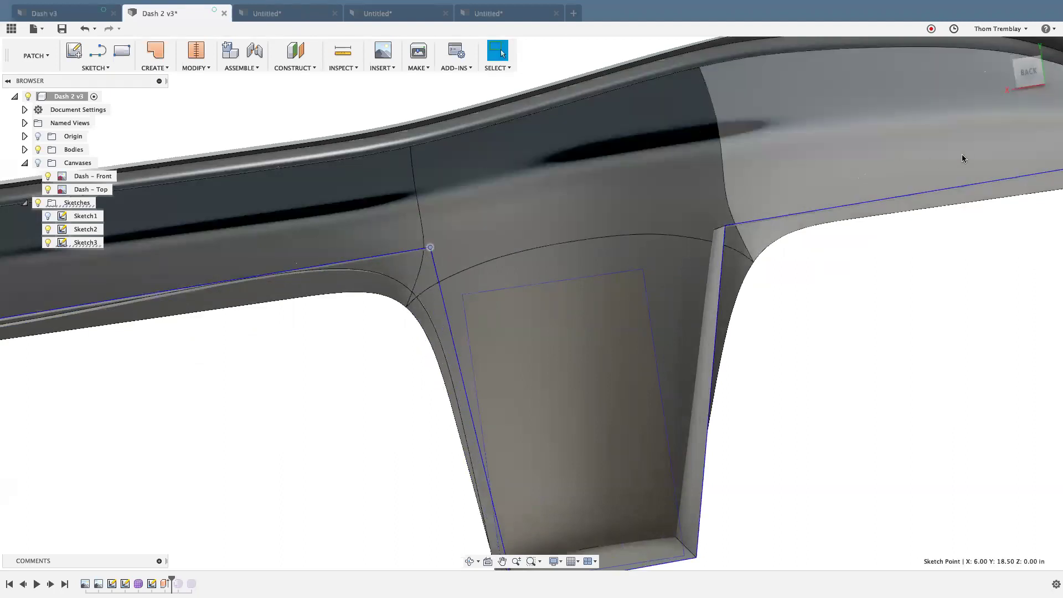
pyautogui.keyDown('shift'); pyautogui.moveTo(222, 422); pyautogui.dragTo(363, 423, button='middle'); pyautogui.keyUp('shift')
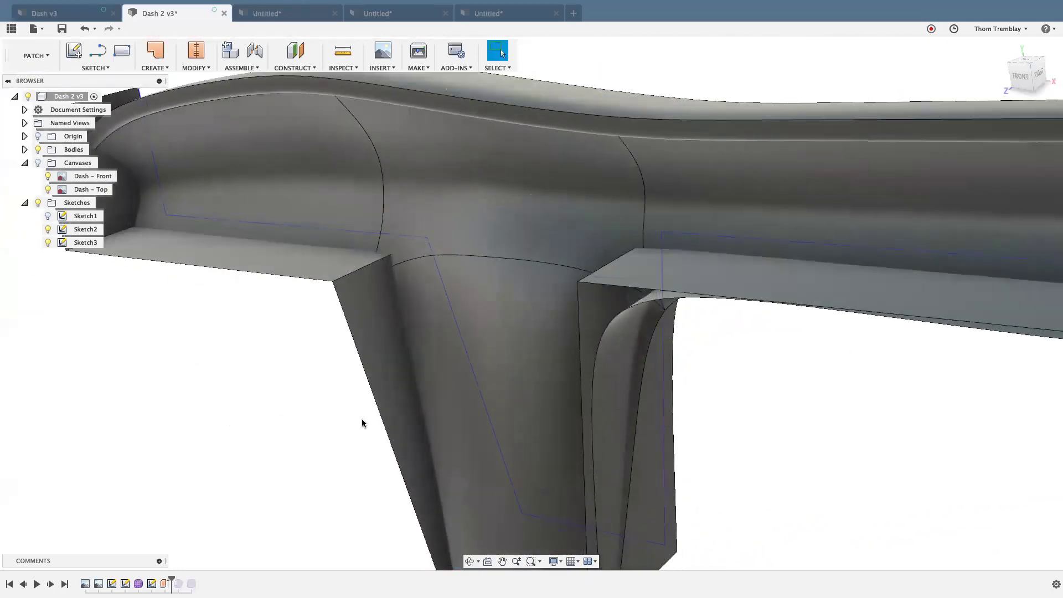
pyautogui.scroll(-5, 348, 425)
pyautogui.keyDown('shift'); pyautogui.moveTo(293, 397); pyautogui.dragTo(273, 409, button='middle'); pyautogui.keyUp('shift')
pyautogui.scroll(5, 281, 412)
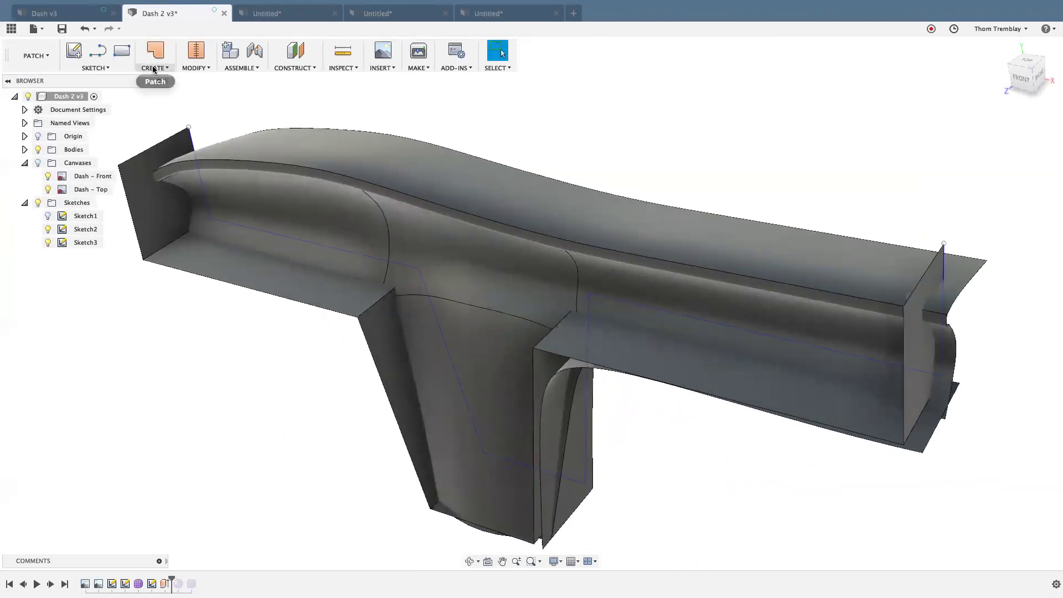
pyautogui.click(155, 67)
pyautogui.moveTo(163, 163)
pyautogui.click(168, 197)
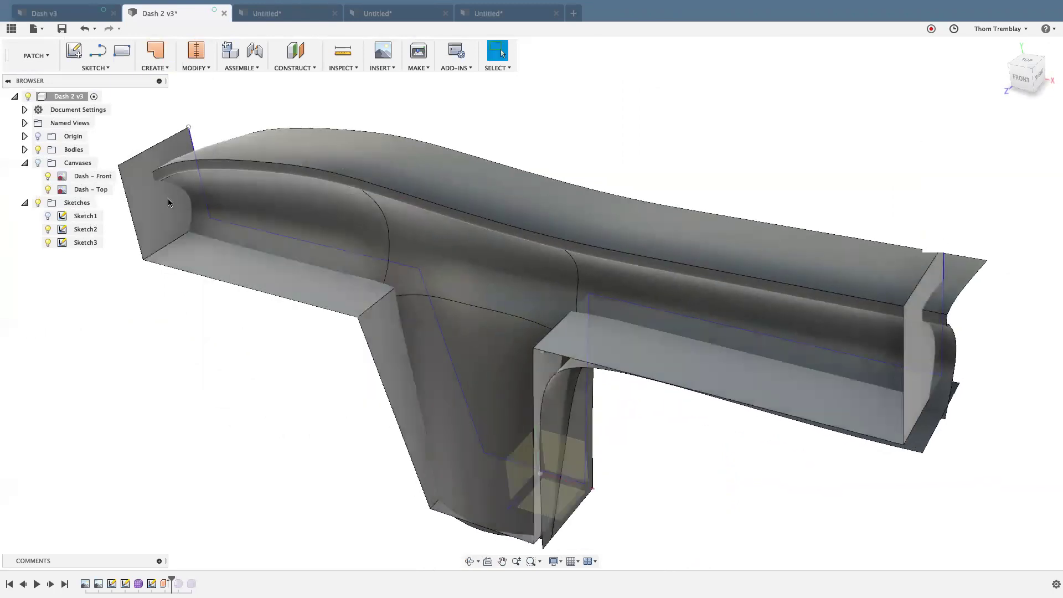
pyautogui.click(24, 136)
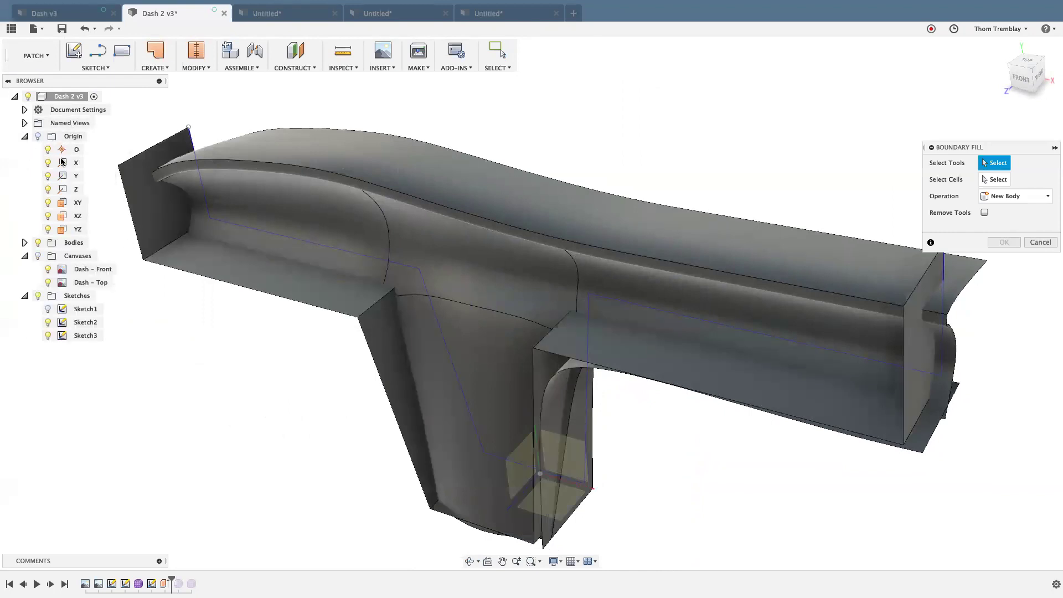
pyautogui.click(76, 203)
pyautogui.click(313, 268)
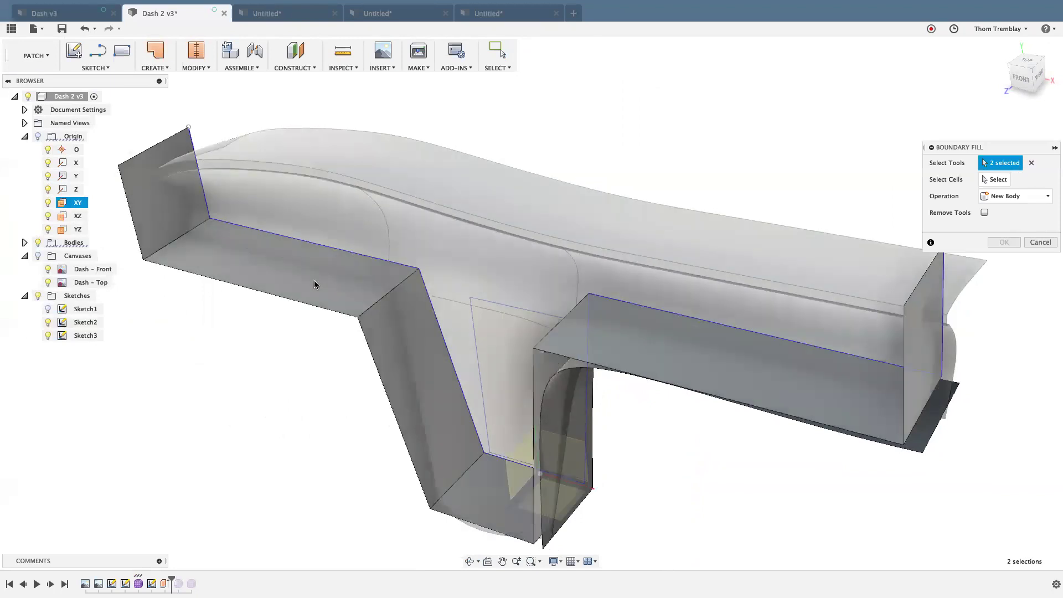
pyautogui.click(313, 281)
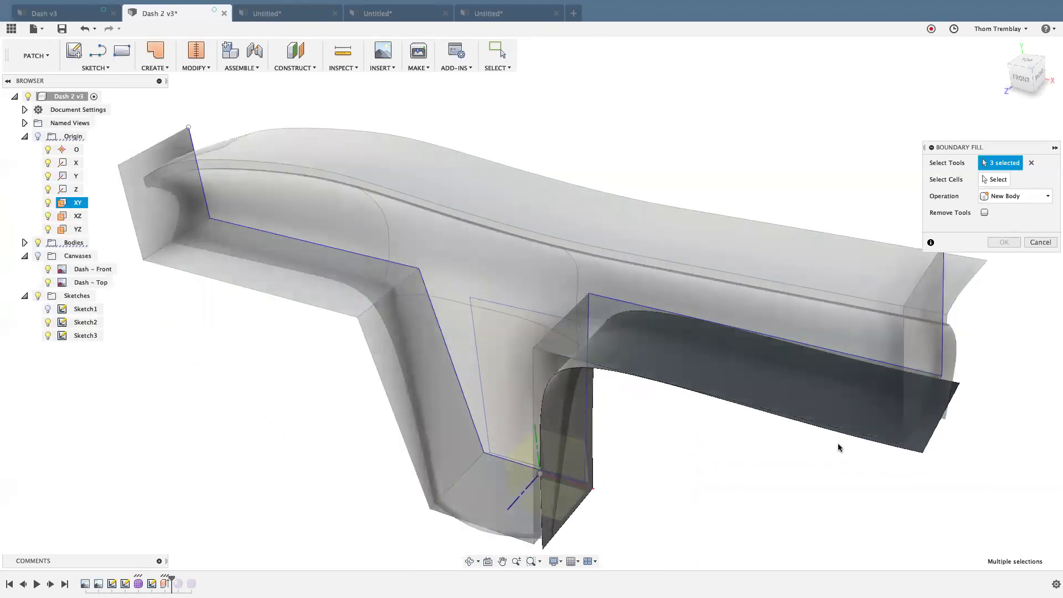
pyautogui.click(899, 461)
pyautogui.keyDown('shift'); pyautogui.moveTo(660, 482); pyautogui.dragTo(617, 404, button='middle'); pyautogui.keyUp('shift')
pyautogui.press('Escape')
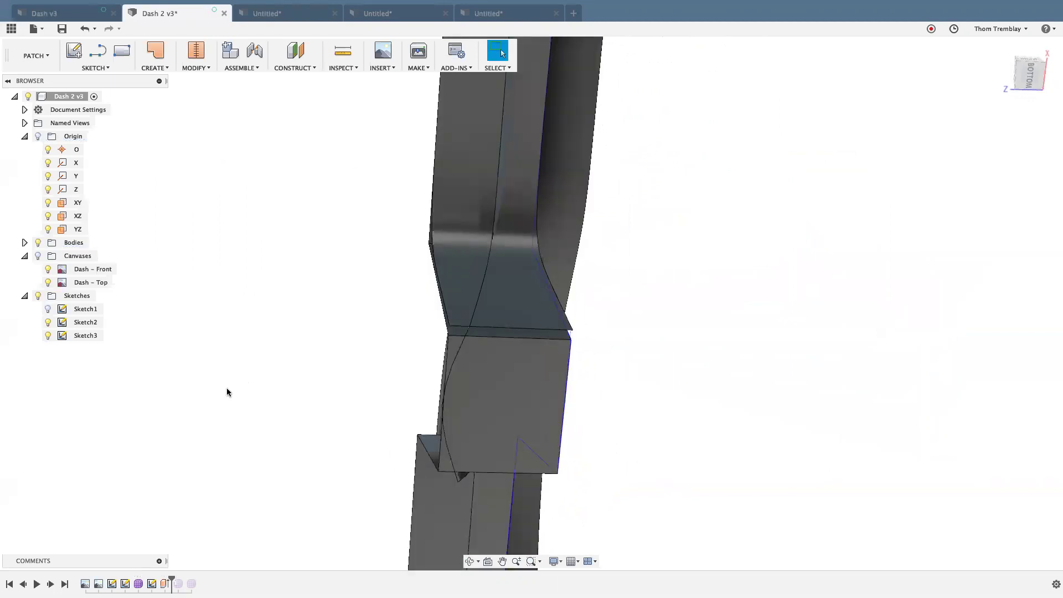
# Edit the surface extrusion of the outline and spline so its distance is 10.252 in, reaching fully past the dash surface.
pyautogui.doubleClick(165, 583)
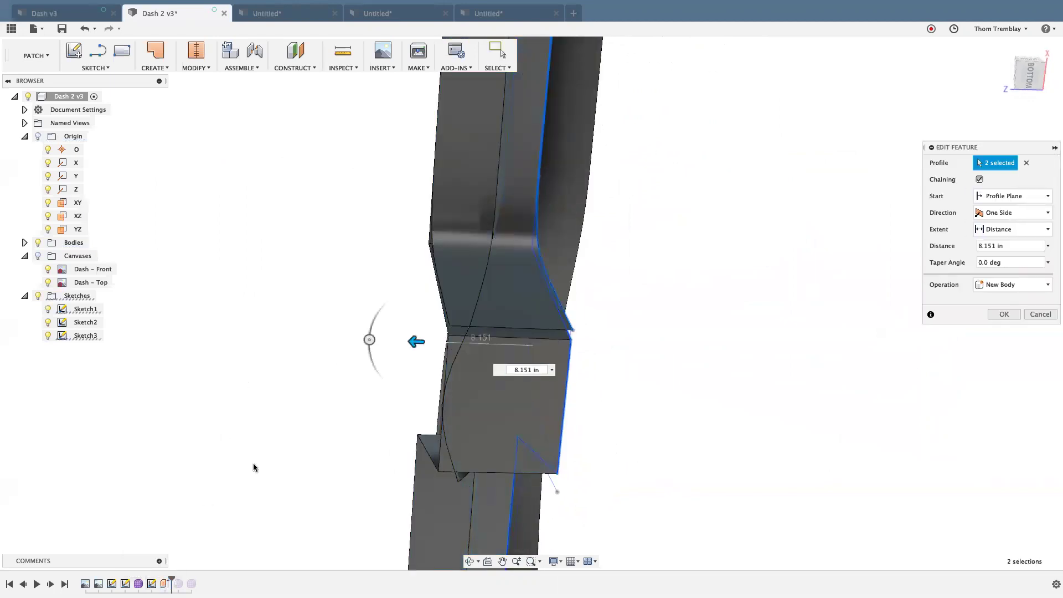
pyautogui.moveTo(412, 342); pyautogui.dragTo(389, 344)
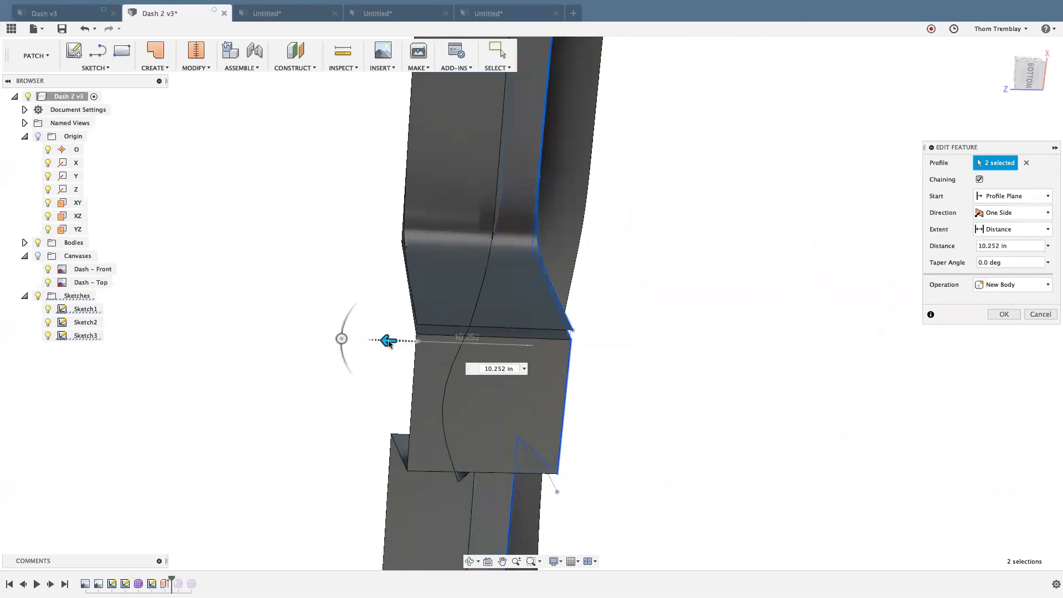
pyautogui.keyDown('shift'); pyautogui.moveTo(291, 368); pyautogui.dragTo(298, 439, button='middle'); pyautogui.keyUp('shift')
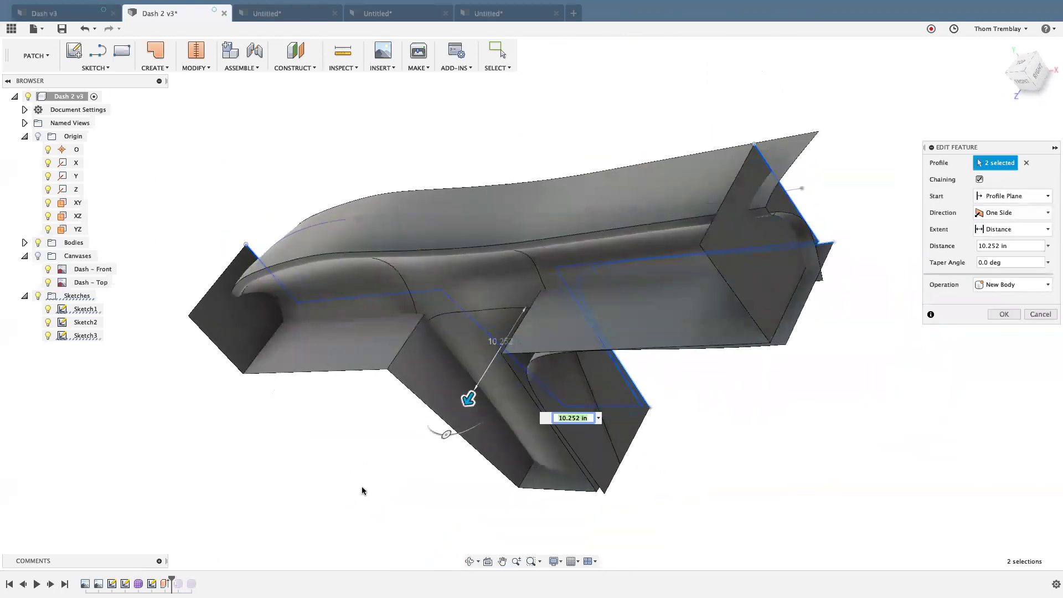
pyautogui.click(1003, 315)
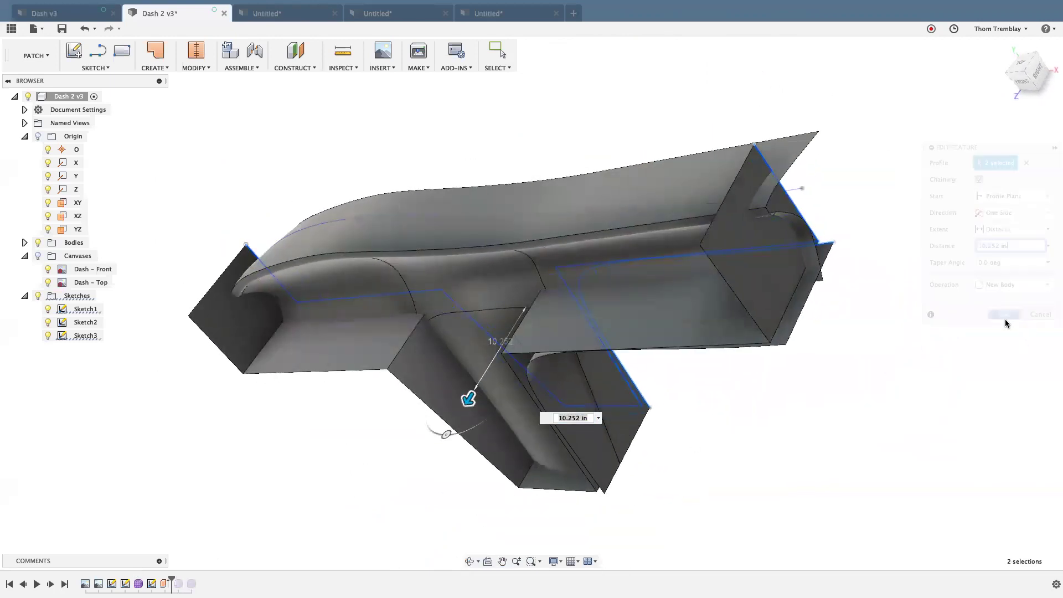
# Boundary-fill the cell enclosed by the dash surface, the extruded outline surface and the XY origin plane as a new body.
pyautogui.click(167, 70)
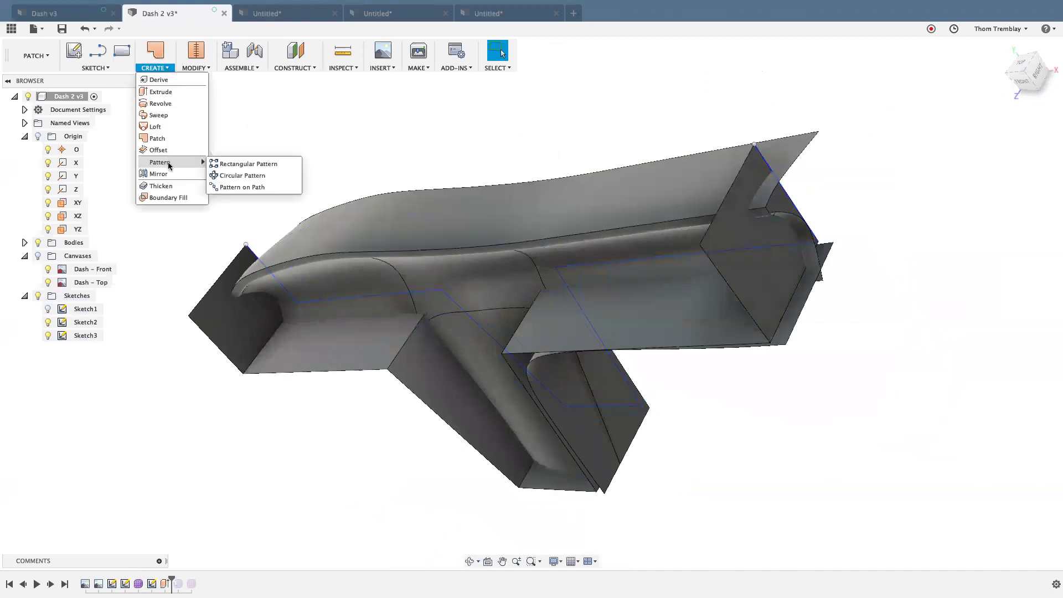
pyautogui.click(158, 196)
pyautogui.click(370, 358)
pyautogui.click(636, 374)
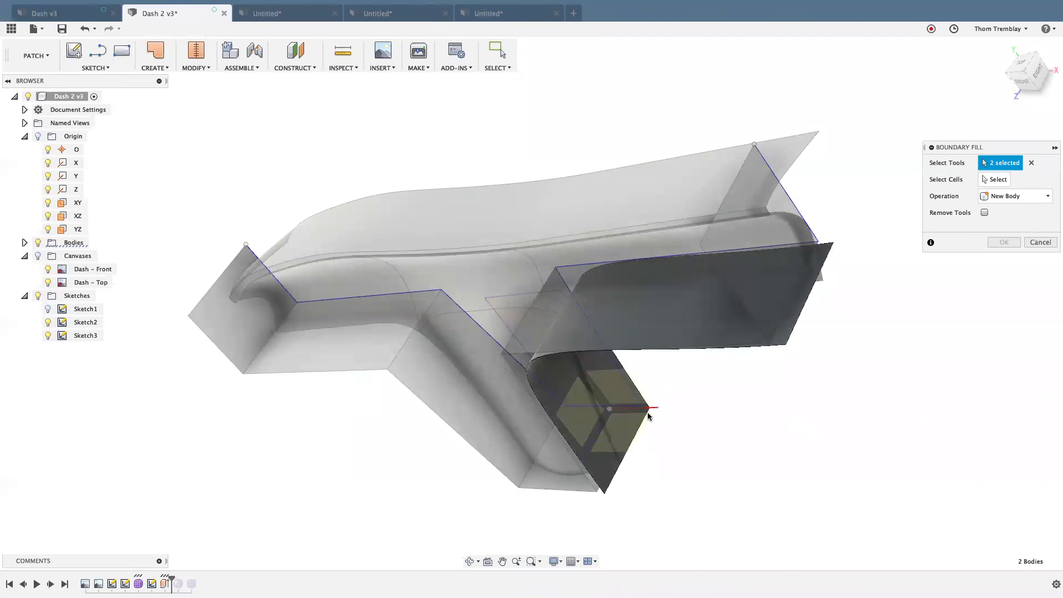
pyautogui.moveTo(662, 443)
pyautogui.keyDown('shift'); pyautogui.mouseDown(button='middle')
pyautogui.moveTo(696, 387)
pyautogui.moveTo(676, 392)
pyautogui.moveTo(675, 415)
pyautogui.moveTo(663, 406)
pyautogui.moveTo(624, 420)
pyautogui.moveTo(650, 439)
pyautogui.mouseUp(button='middle'); pyautogui.keyUp('shift')
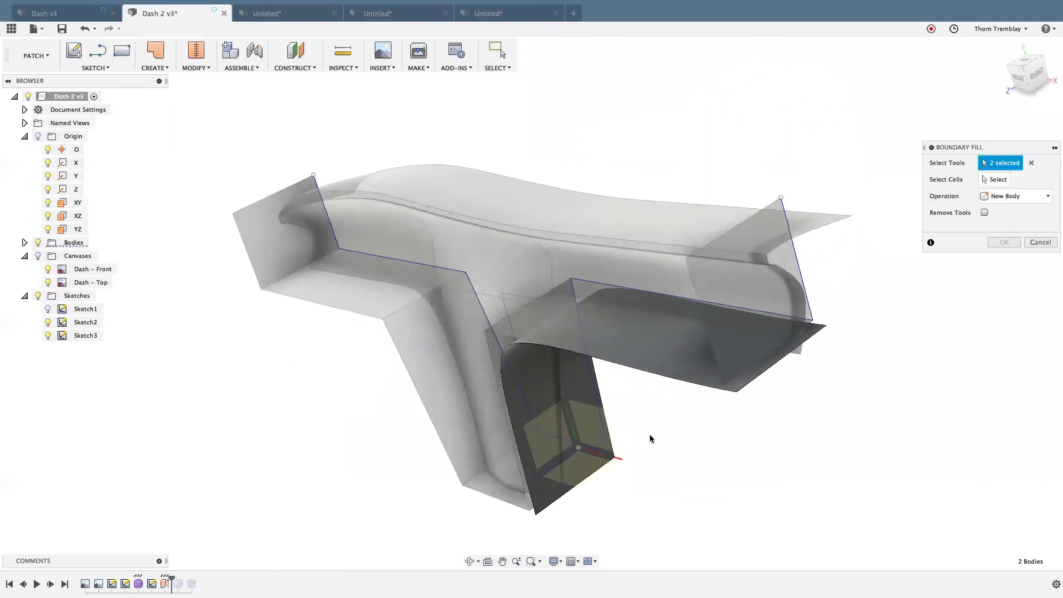
pyautogui.click(77, 203)
pyautogui.moveTo(225, 310)
pyautogui.keyDown('shift'); pyautogui.mouseDown(button='middle')
pyautogui.moveTo(205, 301)
pyautogui.moveTo(213, 314)
pyautogui.mouseUp(button='middle'); pyautogui.keyUp('shift')
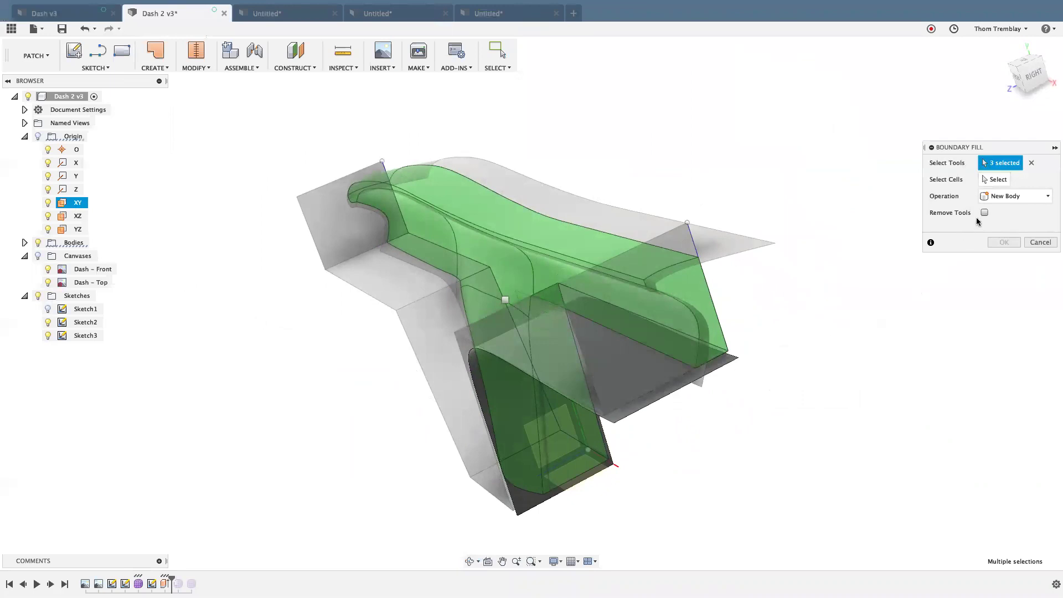
pyautogui.click(994, 180)
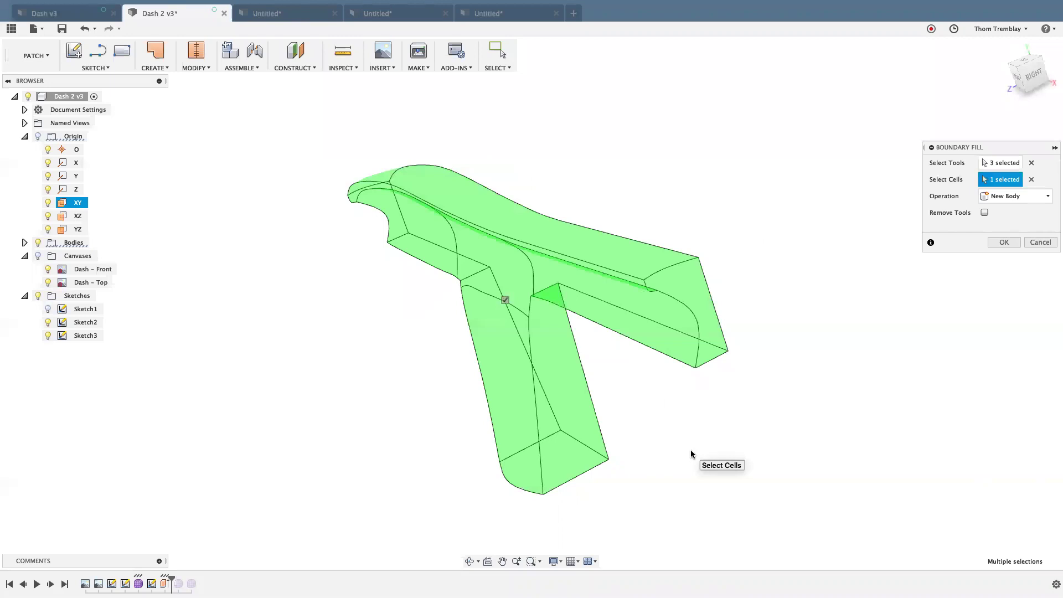
pyautogui.click(1004, 243)
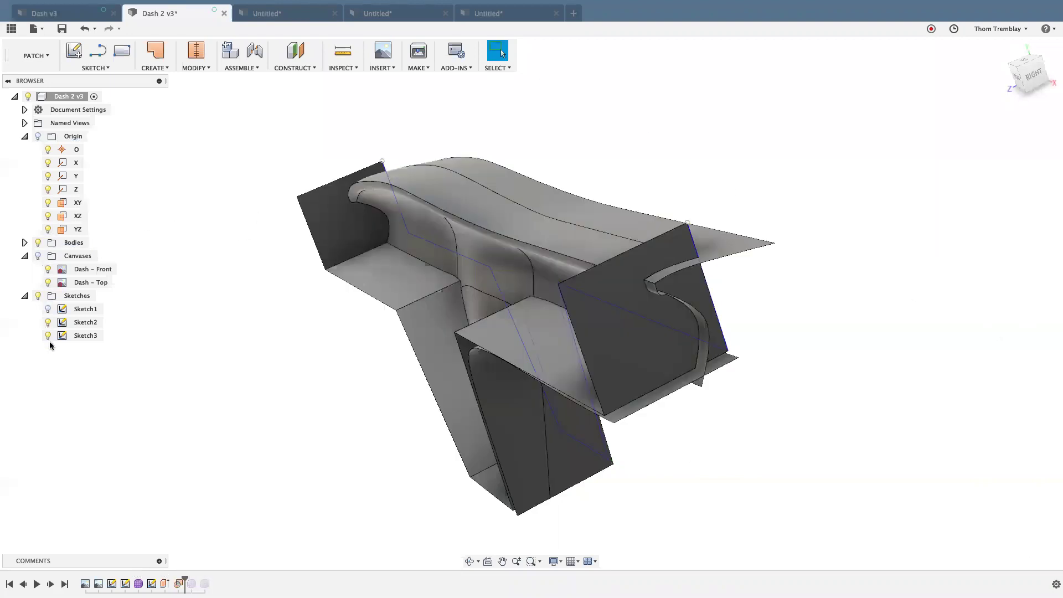
# Hide the three surface bodies Body3, Body4 and Body5 along with Sketch2 and Sketch3 to isolate the filled solid.
pyautogui.click(24, 242)
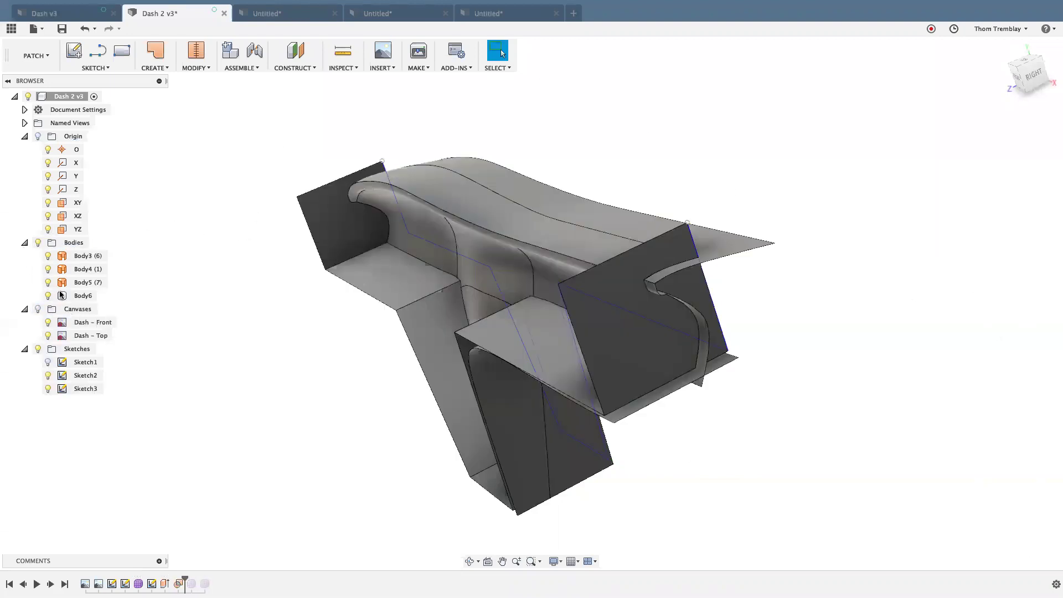
pyautogui.click(49, 282)
pyautogui.click(49, 269)
pyautogui.click(48, 256)
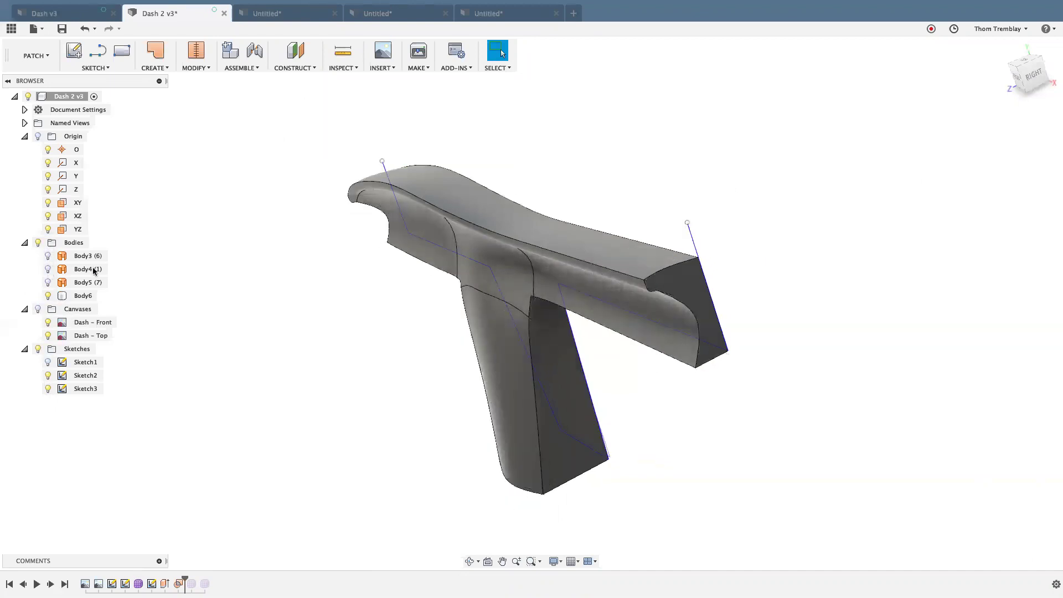
pyautogui.moveTo(196, 306)
pyautogui.keyDown('shift'); pyautogui.mouseDown(button='middle')
pyautogui.moveTo(234, 290)
pyautogui.moveTo(253, 260)
pyautogui.moveTo(218, 311)
pyautogui.moveTo(218, 300)
pyautogui.moveTo(200, 314)
pyautogui.mouseUp(button='middle'); pyautogui.keyUp('shift')
pyautogui.scroll(5, 227, 268)
pyautogui.scroll(-2, 265, 290)
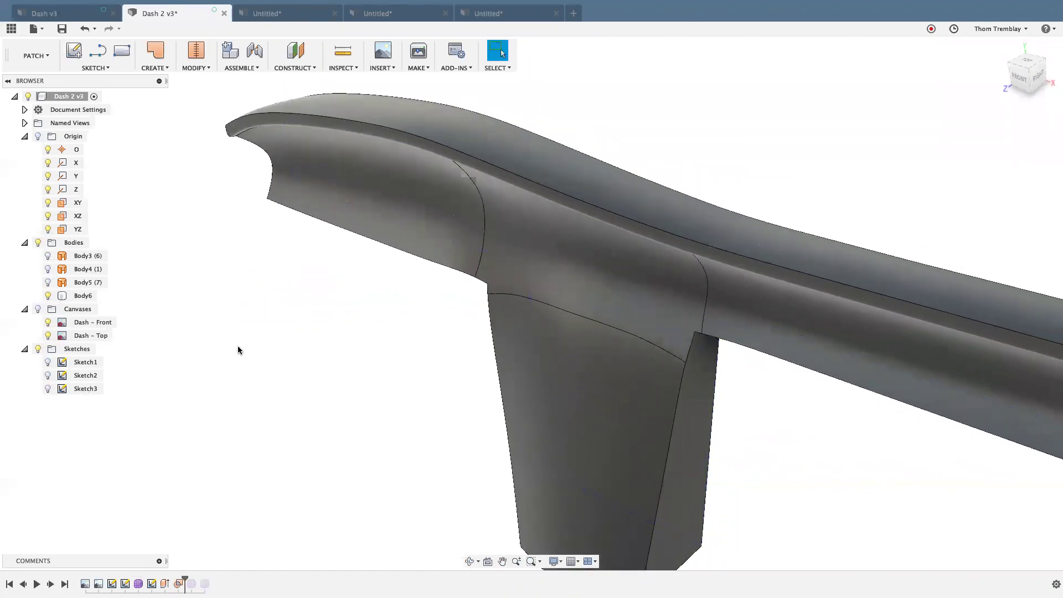
# Start a fillet on the solid's long upper front edge with a 0.318 in constant radius and Tangent (G1) continuity.
pyautogui.scroll(-3, 276, 332)
pyautogui.keyDown('shift'); pyautogui.moveTo(314, 321); pyautogui.dragTo(279, 322, button='middle'); pyautogui.keyUp('shift')
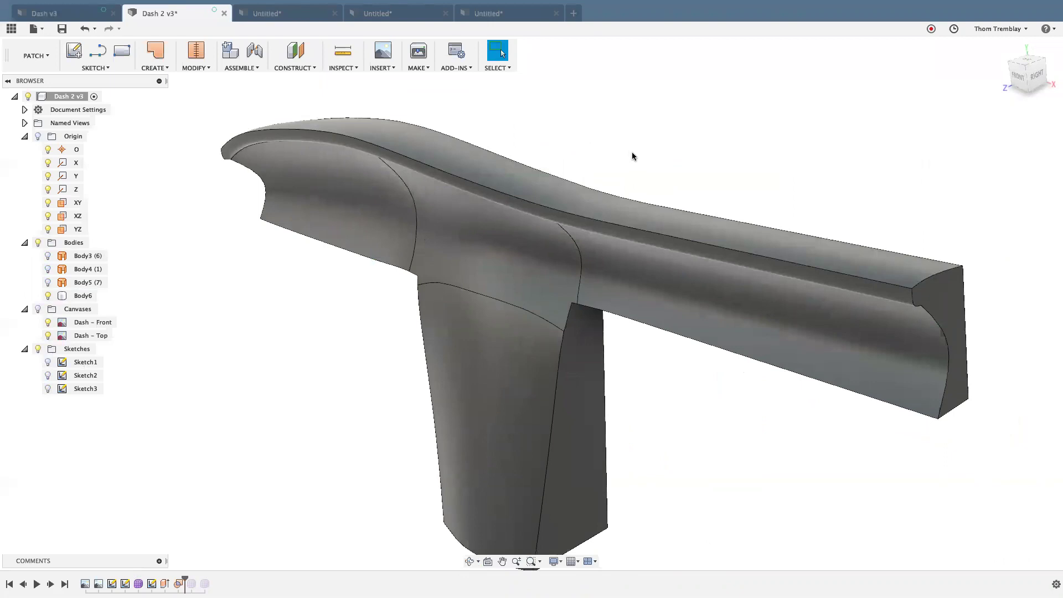
pyautogui.press('f')
pyautogui.click(629, 227)
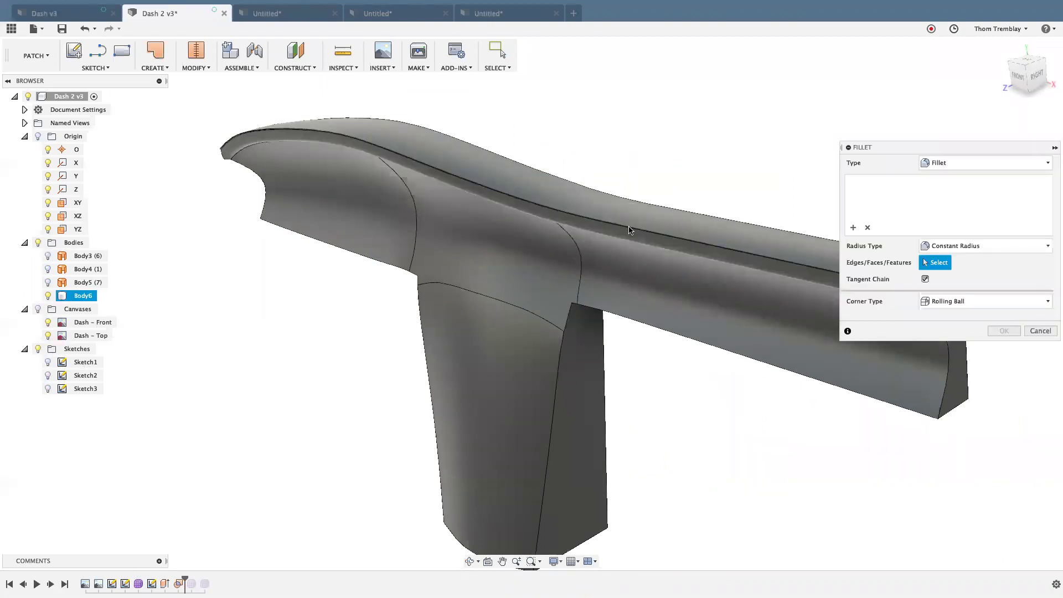
pyautogui.moveTo(624, 224); pyautogui.dragTo(626, 224)
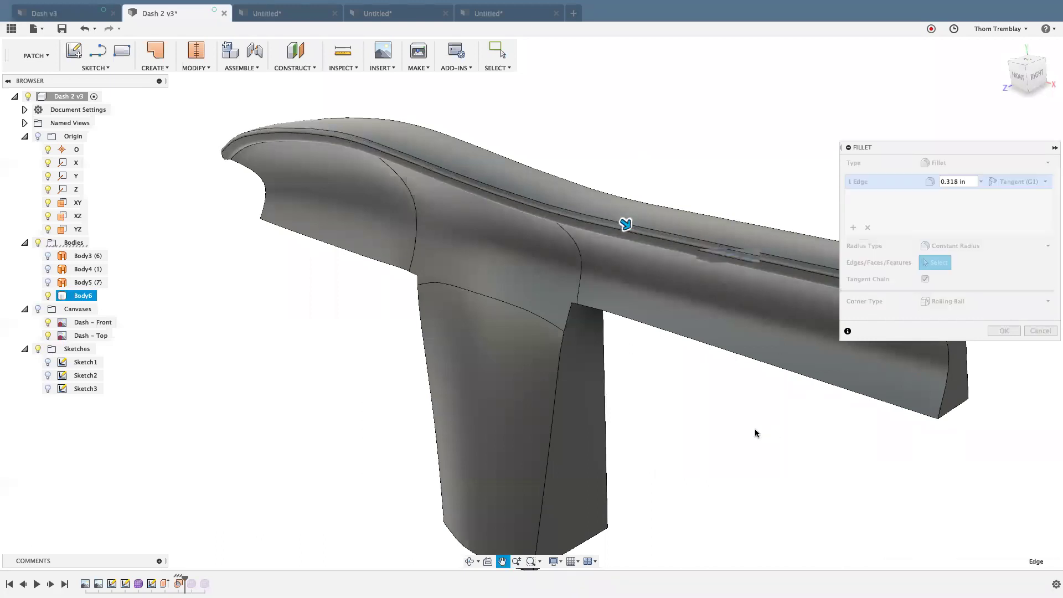
pyautogui.moveTo(755, 432); pyautogui.dragTo(726, 443, button='middle')
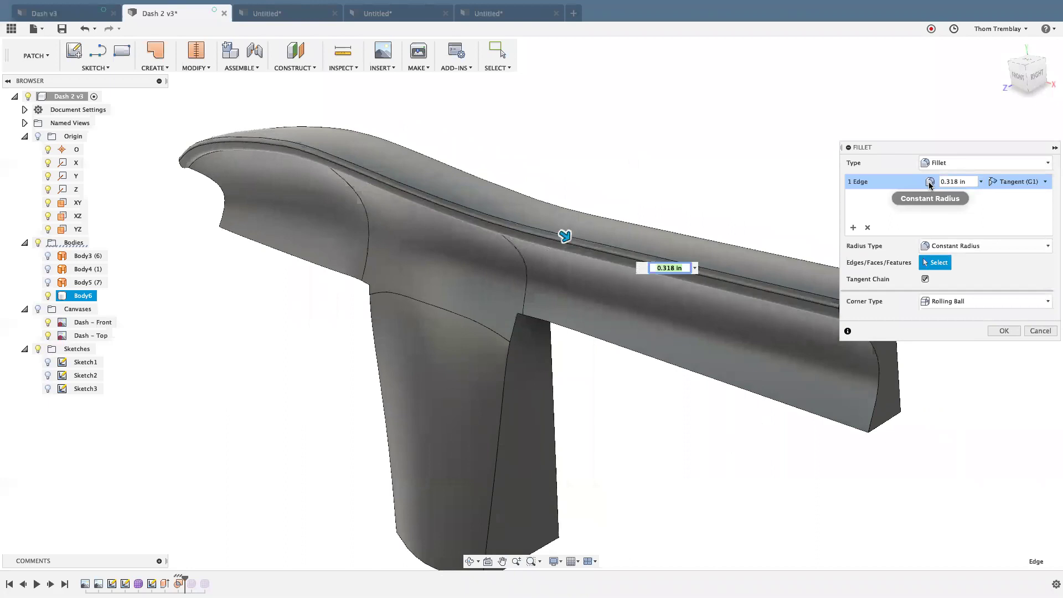
pyautogui.click(1000, 183)
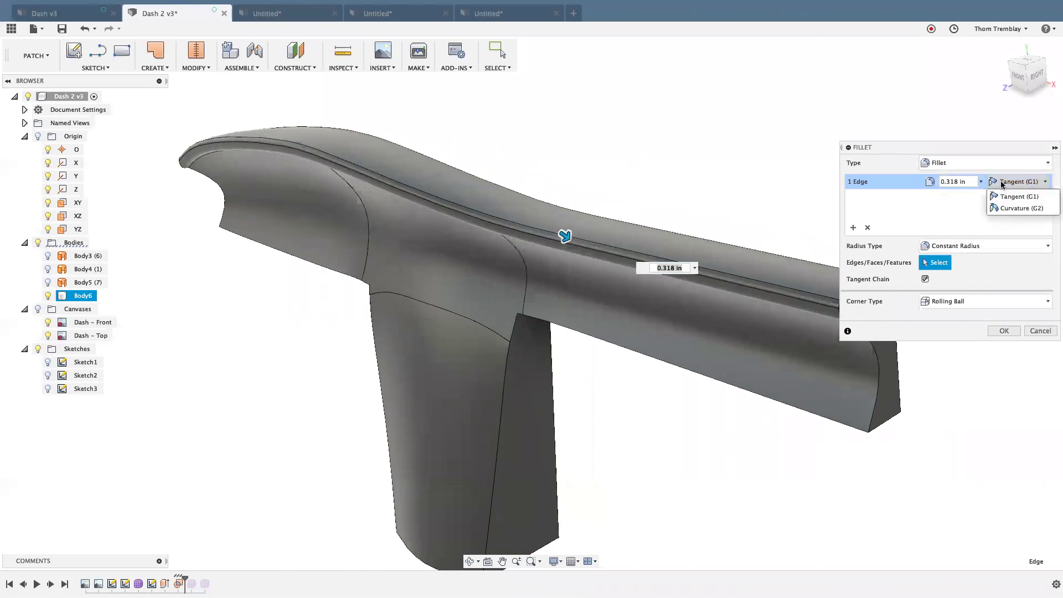
pyautogui.click(1003, 189)
# Switch the fillet to Variable Radius with a start radius of 0.5 in and an end radius of 0.1 in.
pyautogui.click(969, 246)
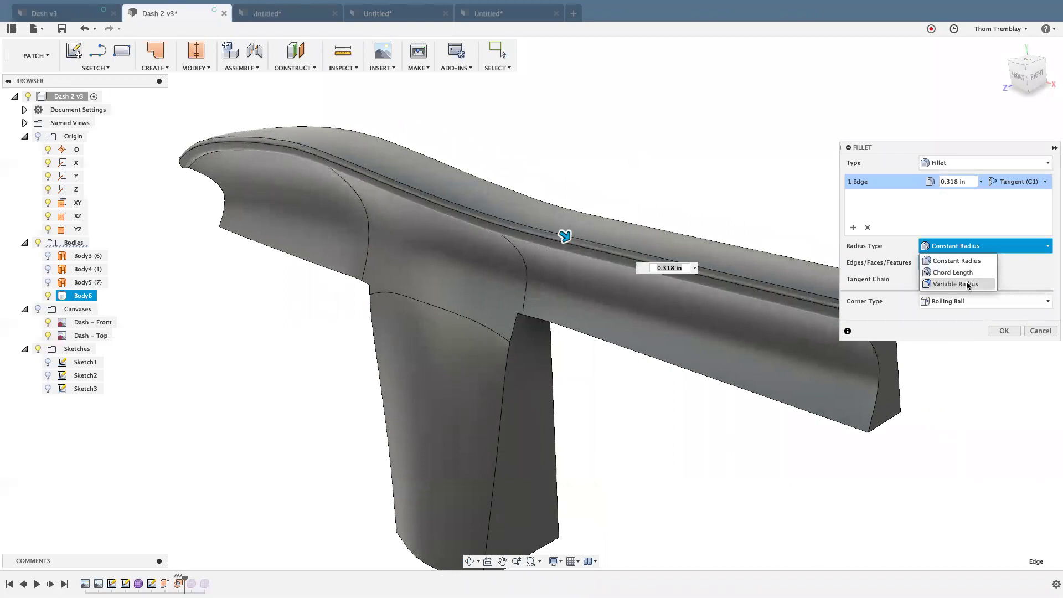
pyautogui.click(968, 284)
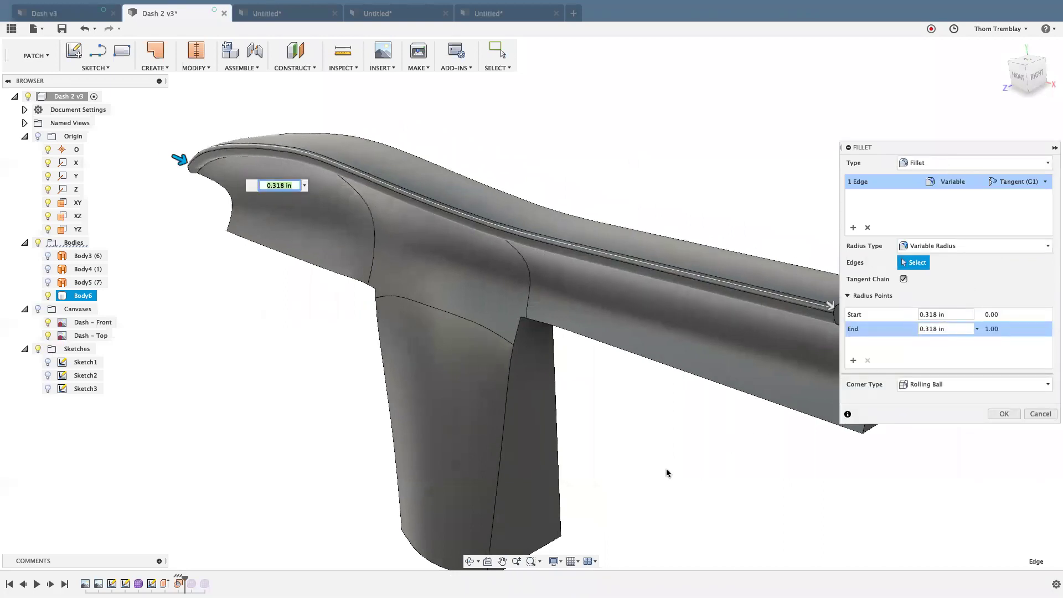
pyautogui.moveTo(609, 468); pyautogui.dragTo(611, 468, button='middle')
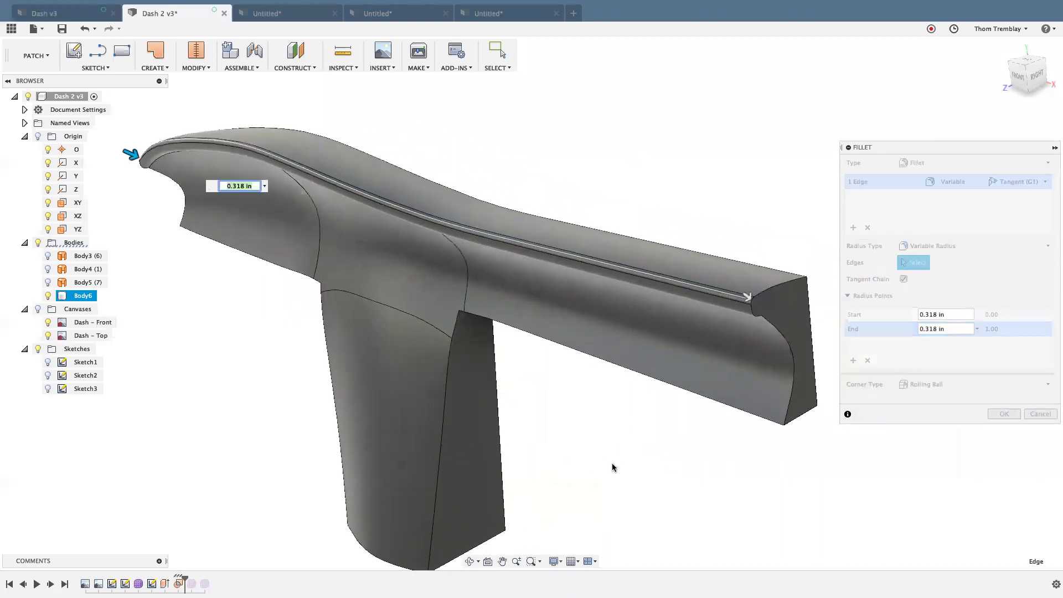
pyautogui.click(747, 296)
pyautogui.moveTo(747, 296); pyautogui.dragTo(745, 294)
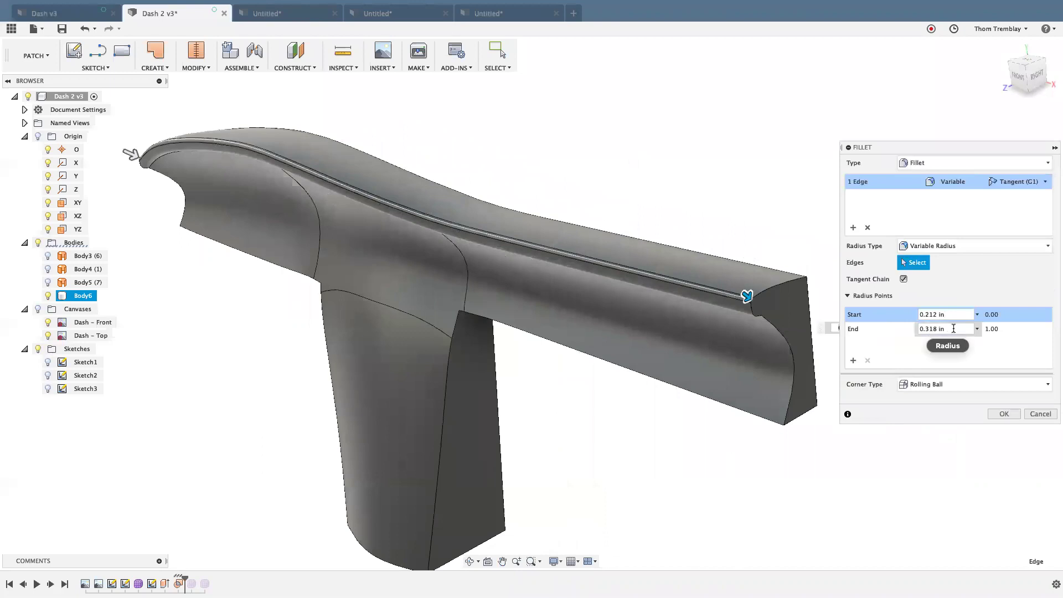
pyautogui.moveTo(953, 329); pyautogui.dragTo(913, 327)
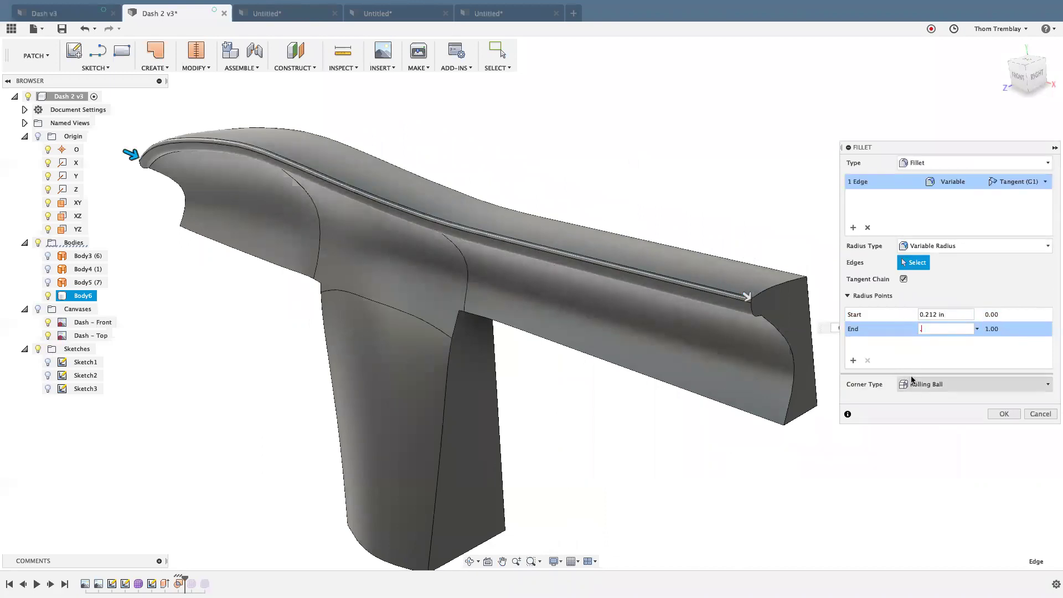
pyautogui.write('.1')
pyautogui.click(950, 314)
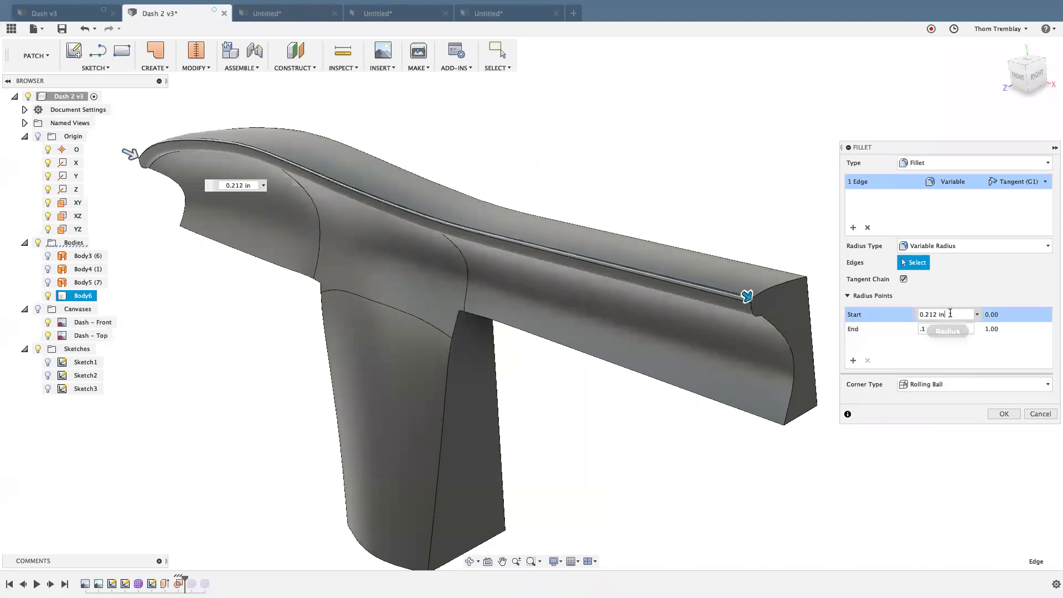
pyautogui.hotkey('ctrl', 'a')
pyautogui.write('.')
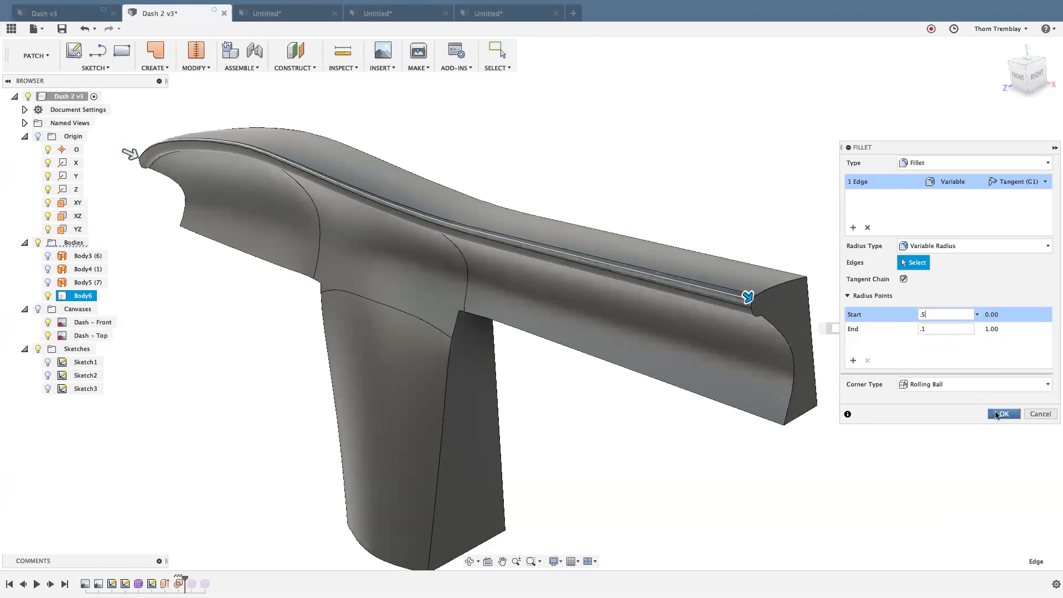
# Add an intermediate radius point on the fillet edge at position 0.4 between the start and end.
pyautogui.click(440, 223)
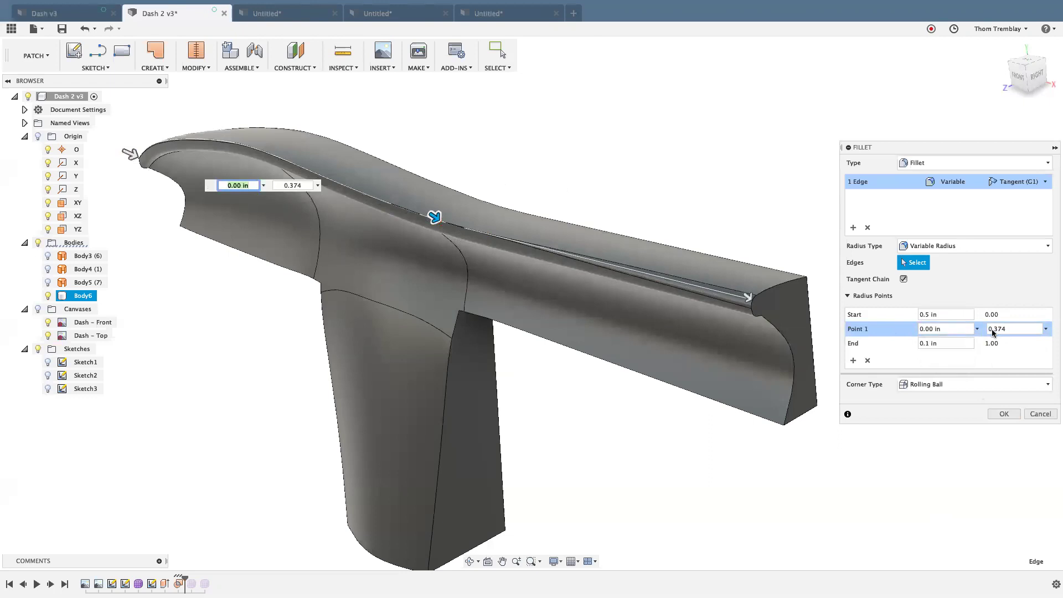
pyautogui.click(1014, 331)
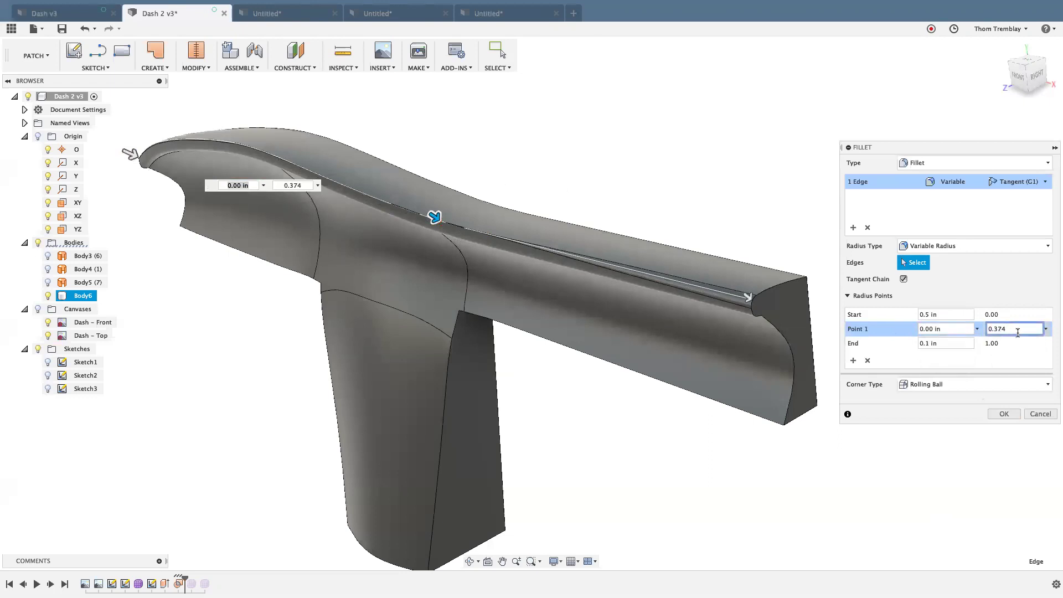
pyautogui.press('BackSpace')
pyautogui.press('BackSpace')
pyautogui.press('BackSpace')
pyautogui.press('BackSpace')
pyautogui.press('BackSpace')
pyautogui.write('.4')
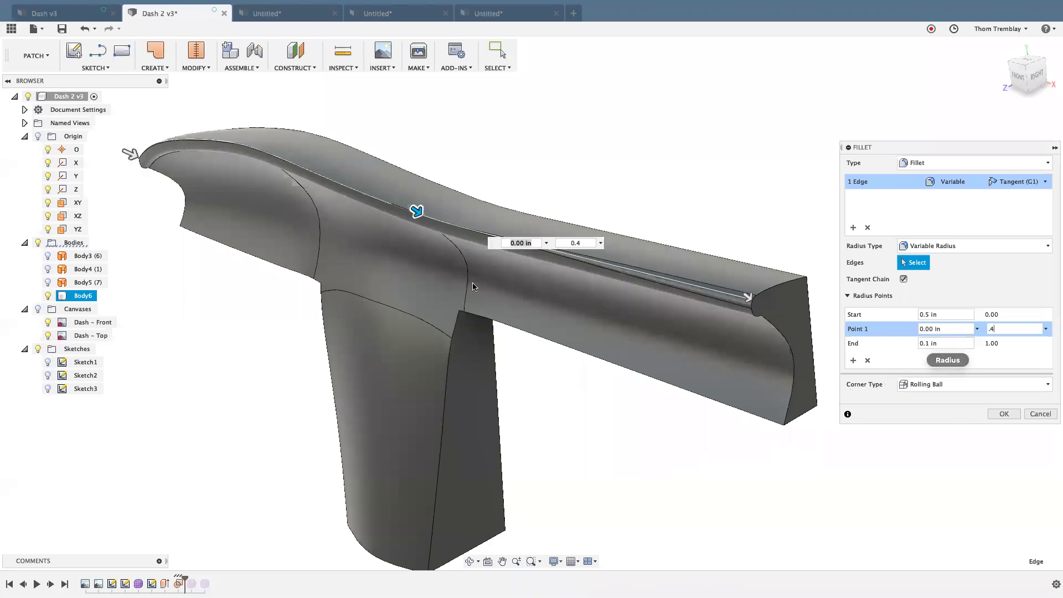
# Give the intermediate point a 0.4 in radius and complete the variable fillet.
pyautogui.click(532, 245)
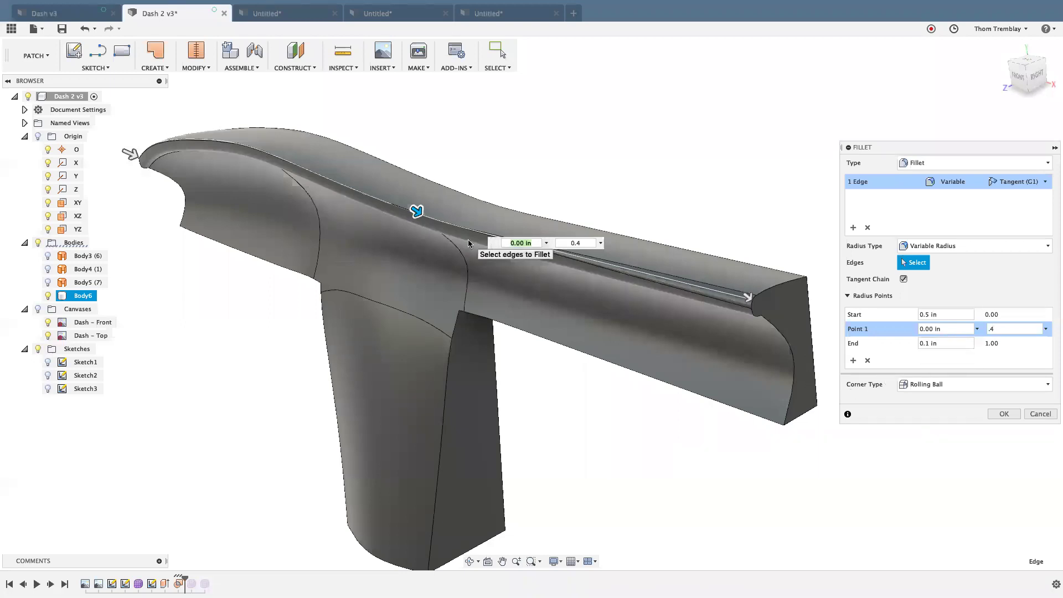
pyautogui.press('BackSpace')
pyautogui.write('.4')
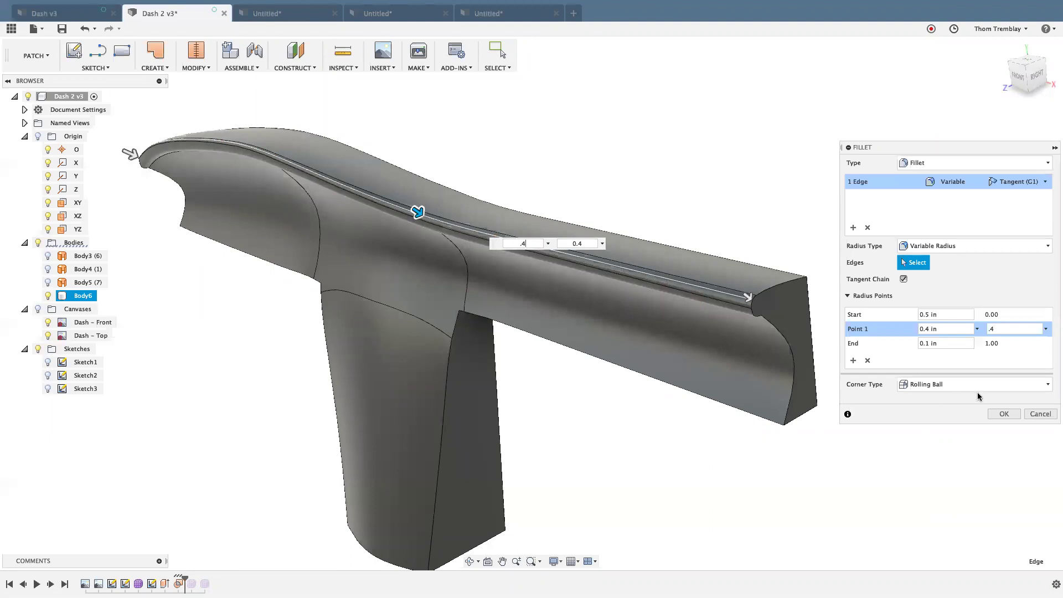
pyautogui.click(1002, 414)
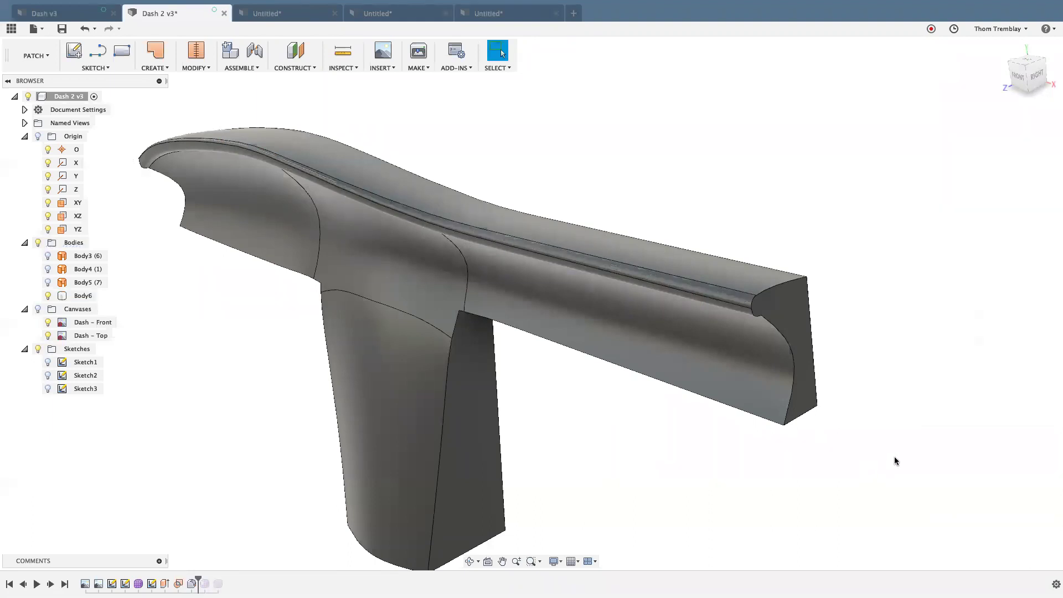
# Apply the Paint - Enamel Glossy (Yellow) appearance to the solid dash body.
pyautogui.press('a')
pyautogui.scroll(-8, 890, 469)
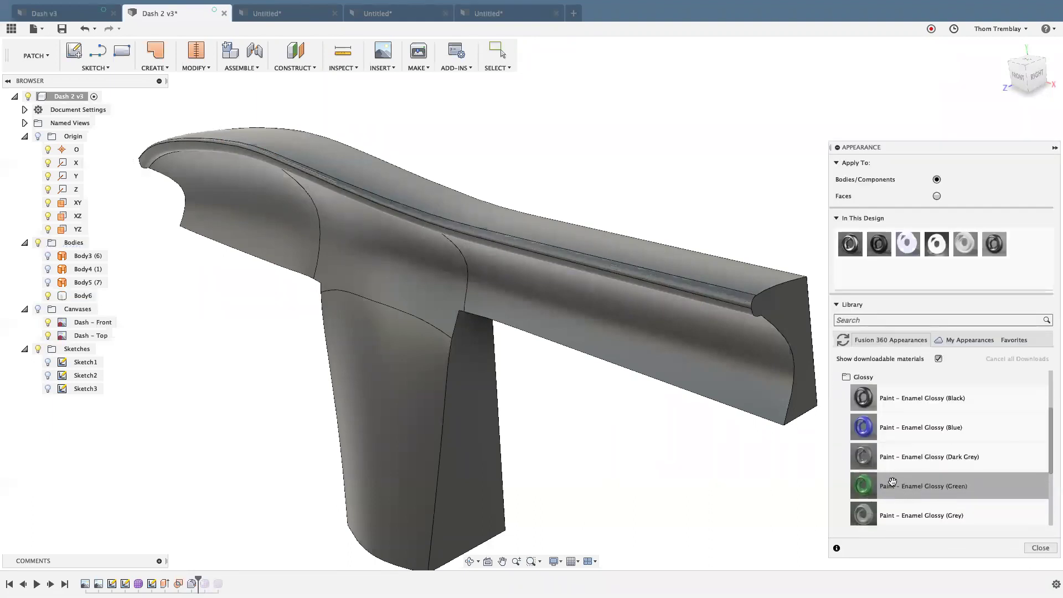
pyautogui.moveTo(875, 424); pyautogui.dragTo(723, 526)
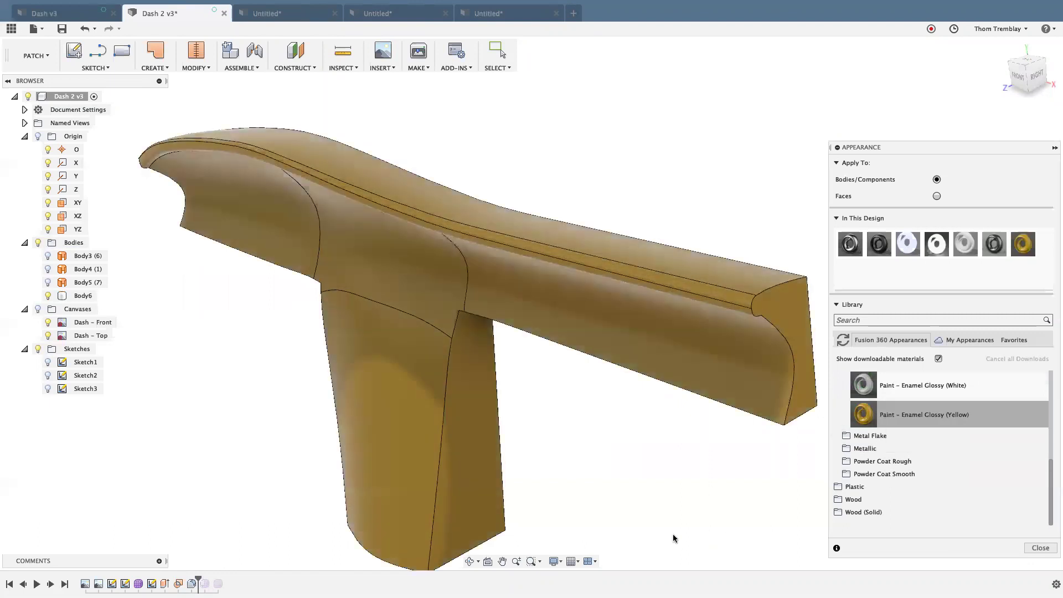
# Turn off the Object Shadow display effect to inspect the glossy body.
pyautogui.click(556, 562)
pyautogui.moveTo(590, 500)
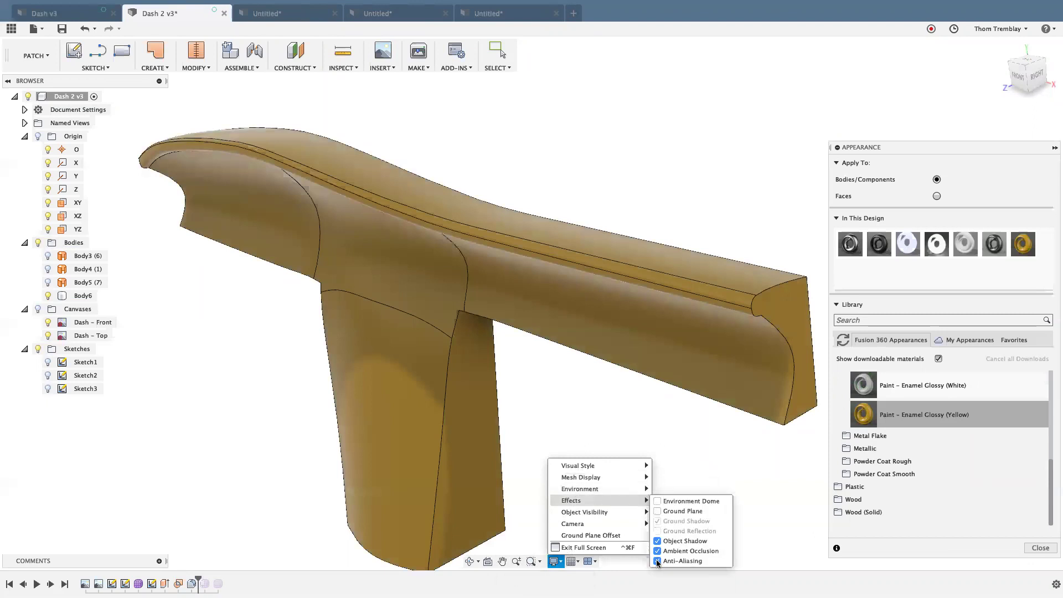
pyautogui.click(657, 543)
pyautogui.keyDown('shift'); pyautogui.moveTo(575, 421); pyautogui.dragTo(532, 440, button='middle'); pyautogui.keyUp('shift')
pyautogui.scroll(-5, 531, 440)
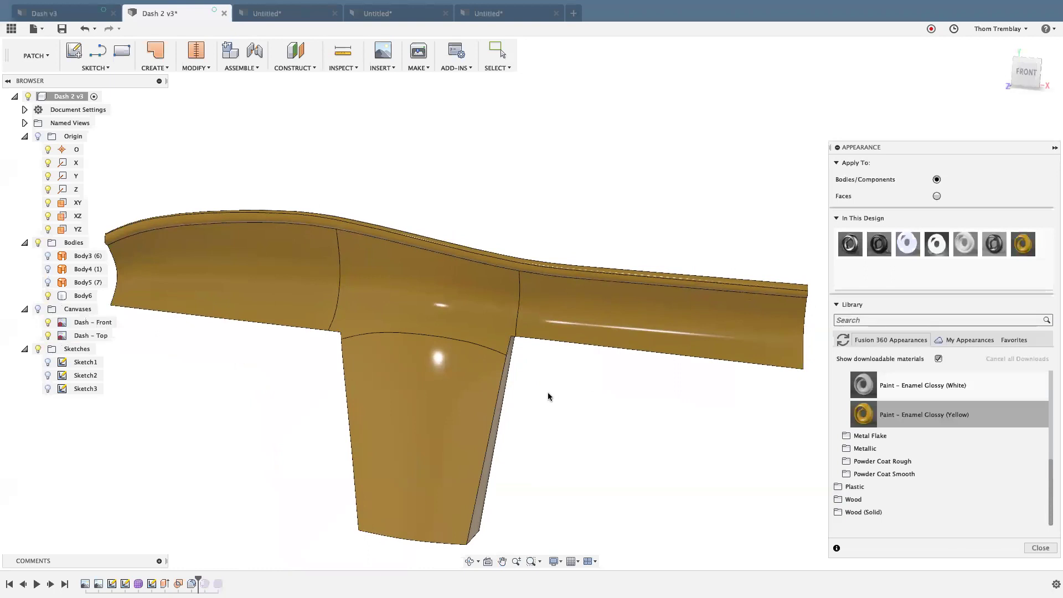
pyautogui.moveTo(547, 395)
pyautogui.keyDown('shift'); pyautogui.mouseDown(button='middle')
pyautogui.moveTo(572, 374)
pyautogui.moveTo(644, 382)
pyautogui.moveTo(560, 385)
pyautogui.moveTo(506, 410)
pyautogui.moveTo(520, 420)
pyautogui.mouseUp(button='middle'); pyautogui.keyUp('shift')
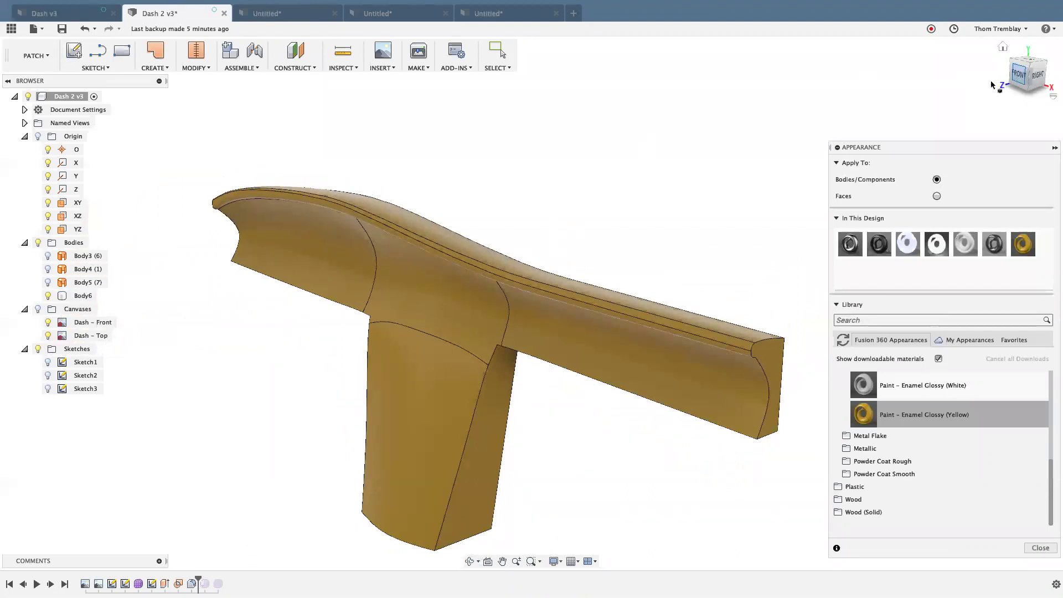
# Start a line sketch on the front plane, facing the long right-hand arm of the dash.
pyautogui.click(1019, 74)
pyautogui.moveTo(692, 183); pyautogui.dragTo(515, 125, button='middle')
pyautogui.scroll(5, 410, 165)
pyautogui.scroll(-1, 571, 427)
pyautogui.moveTo(575, 423); pyautogui.dragTo(542, 431, button='middle')
pyautogui.scroll(-1, 569, 413)
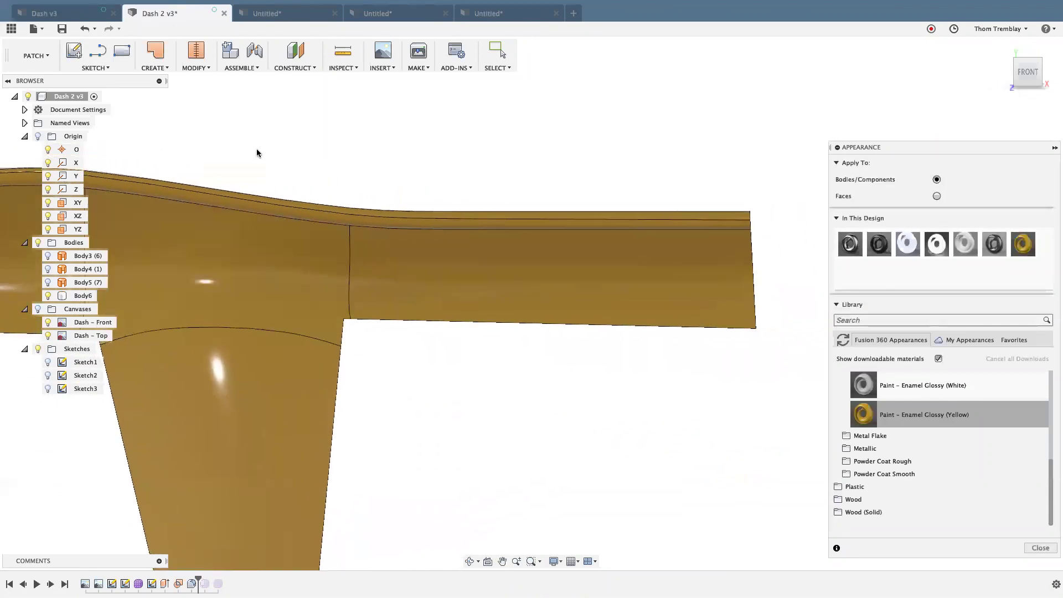
pyautogui.click(98, 51)
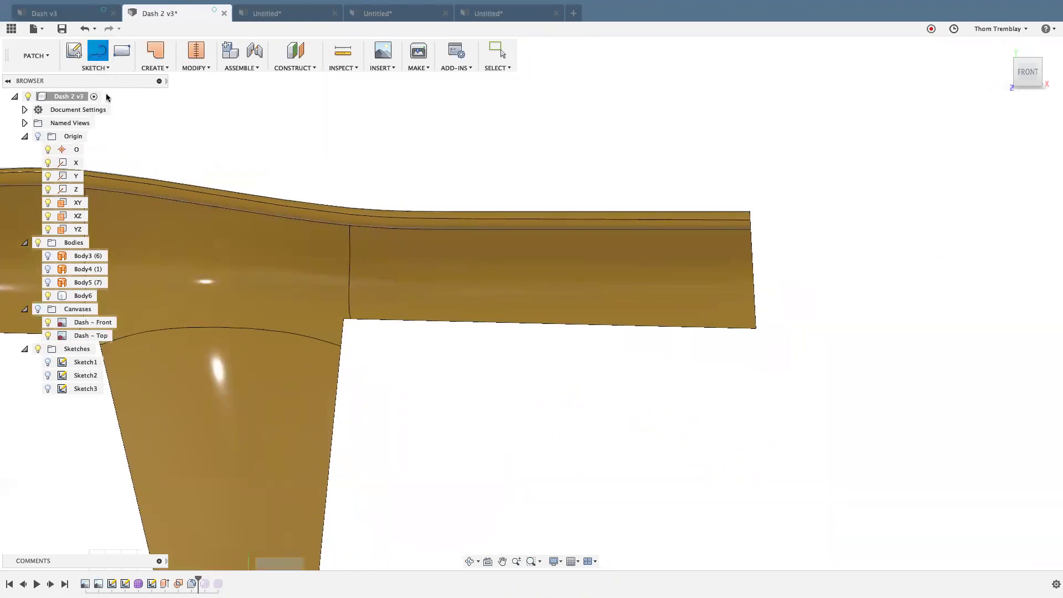
pyautogui.click(321, 405)
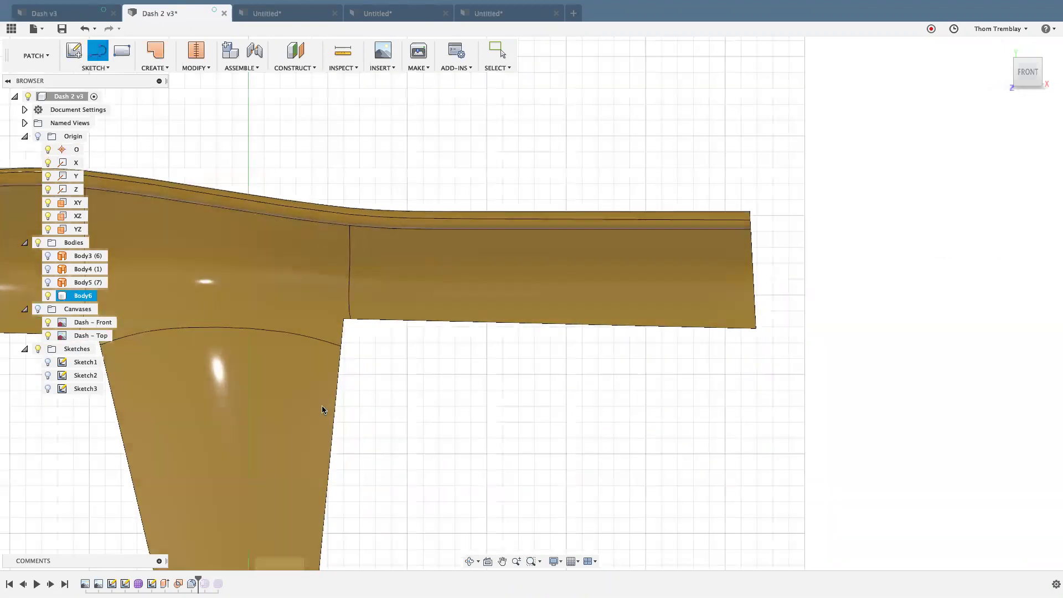
pyautogui.moveTo(511, 466); pyautogui.dragTo(712, 354, button='middle')
pyautogui.click(709, 354)
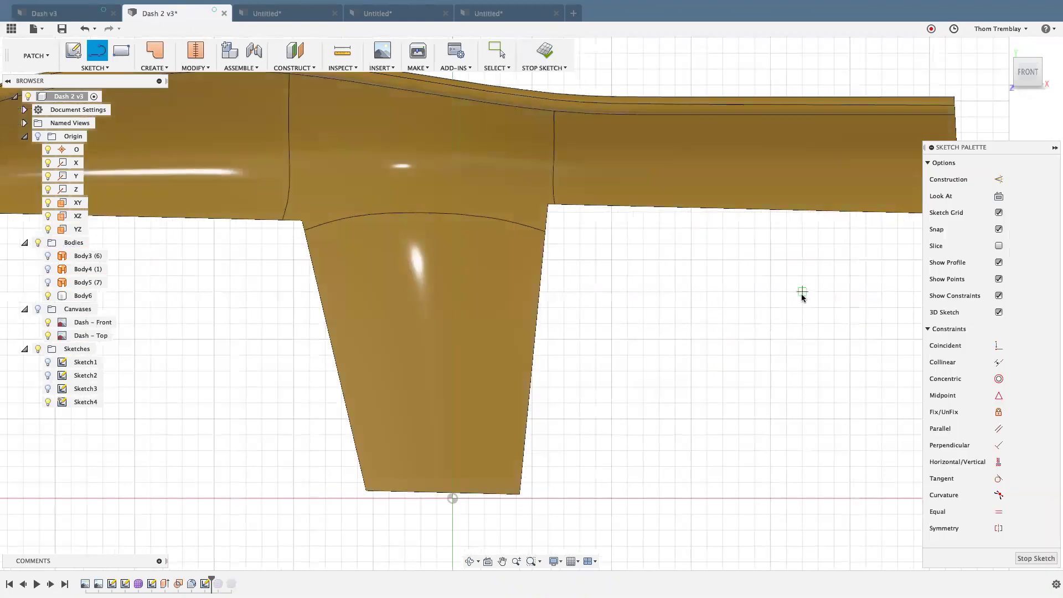
# Sketch an open U-shaped outline over the right arm: two horizontal lines reaching past its outer end, joined by a tangent arc at the inner end.
pyautogui.moveTo(802, 294); pyautogui.dragTo(612, 387, button='middle')
pyautogui.click(770, 230)
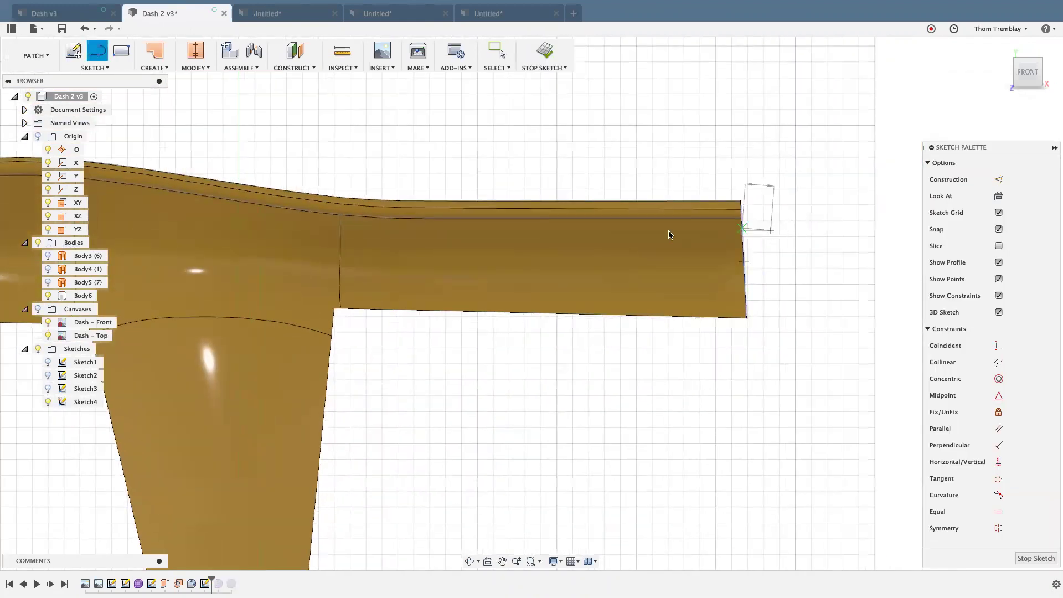
pyautogui.click(468, 231)
pyautogui.moveTo(467, 231); pyautogui.dragTo(468, 299)
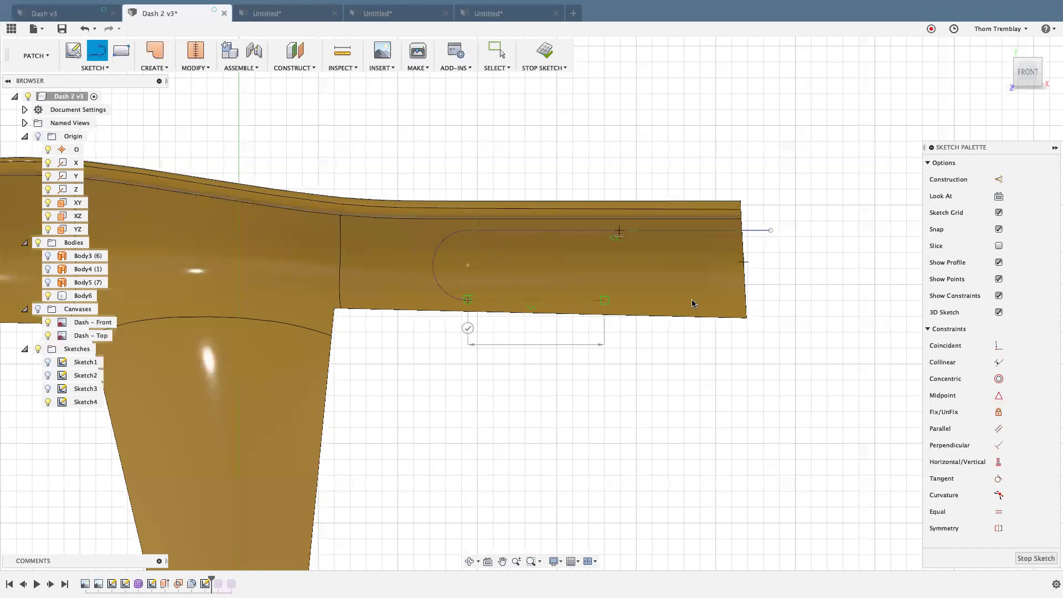
pyautogui.click(764, 299)
pyautogui.rightClick(783, 332)
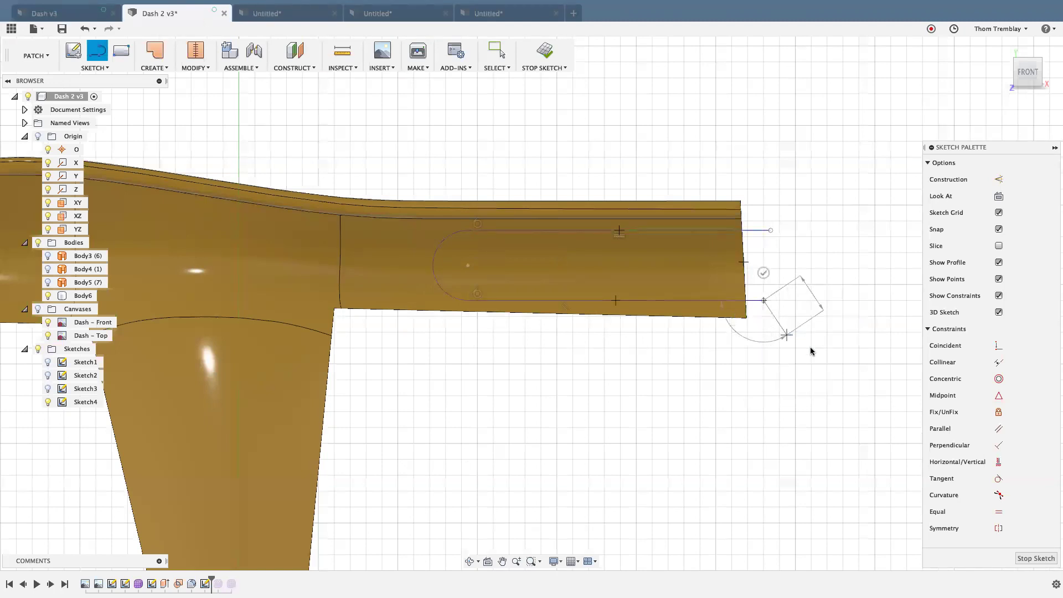
pyautogui.press('Escape')
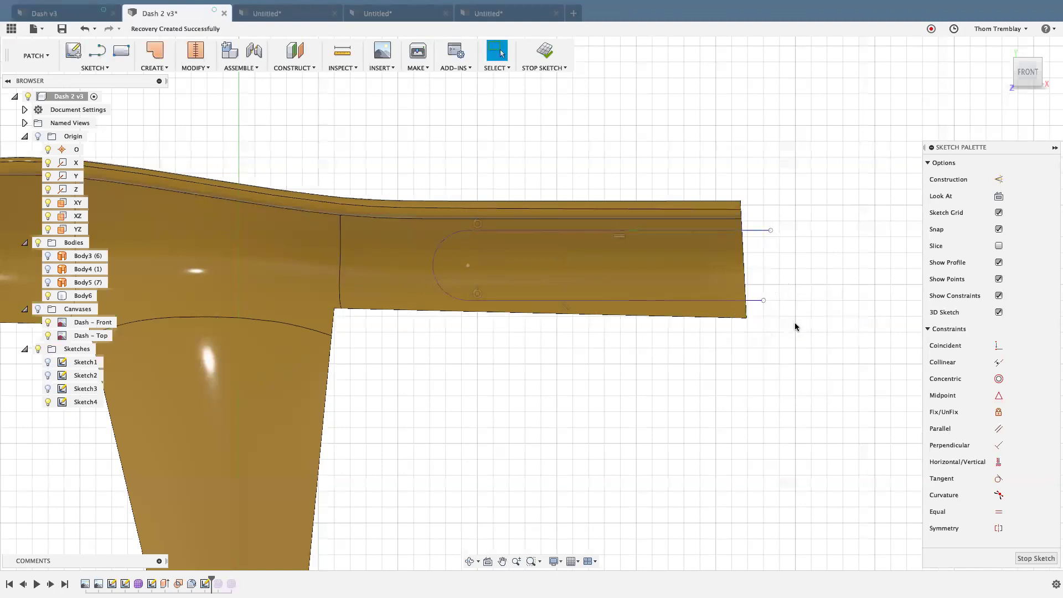
# Switch from the Patch workspace to the Model workspace.
pyautogui.keyDown('shift'); pyautogui.moveTo(783, 339); pyautogui.dragTo(768, 315, button='middle'); pyautogui.keyUp('shift')
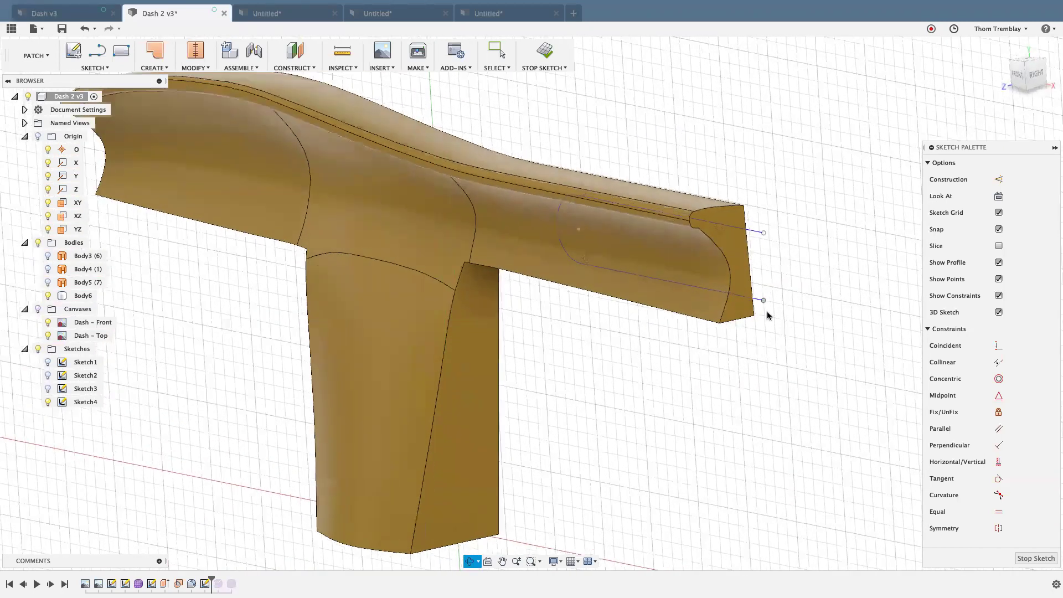
pyautogui.scroll(5, 778, 288)
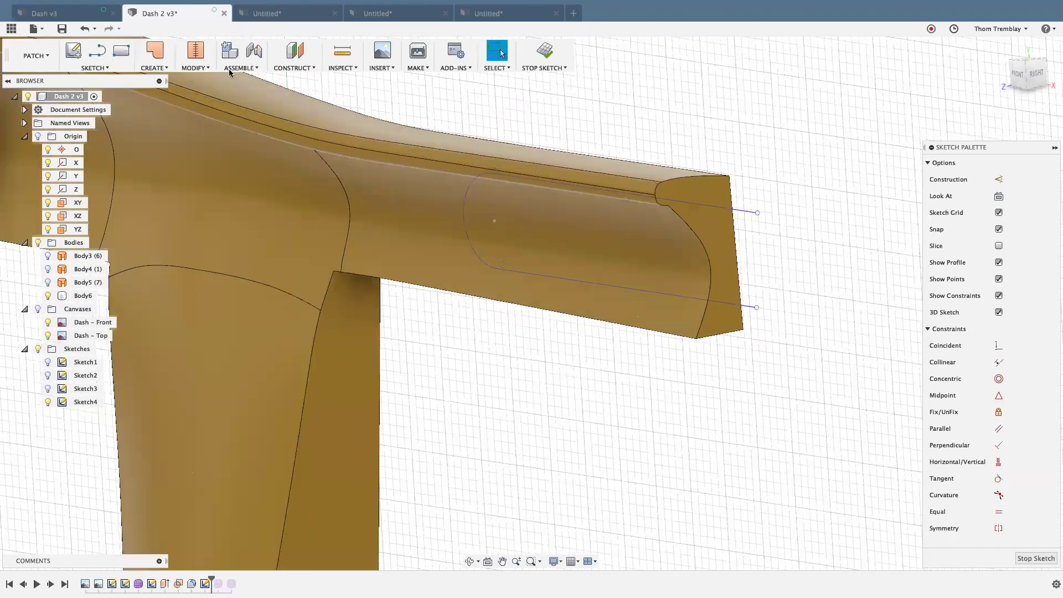
pyautogui.moveTo(14, 56)
pyautogui.mouseDown()
pyautogui.moveTo(28, 56)
pyautogui.moveTo(1, 65)
pyautogui.moveTo(1, 54)
pyautogui.mouseUp()
pyautogui.click(31, 52)
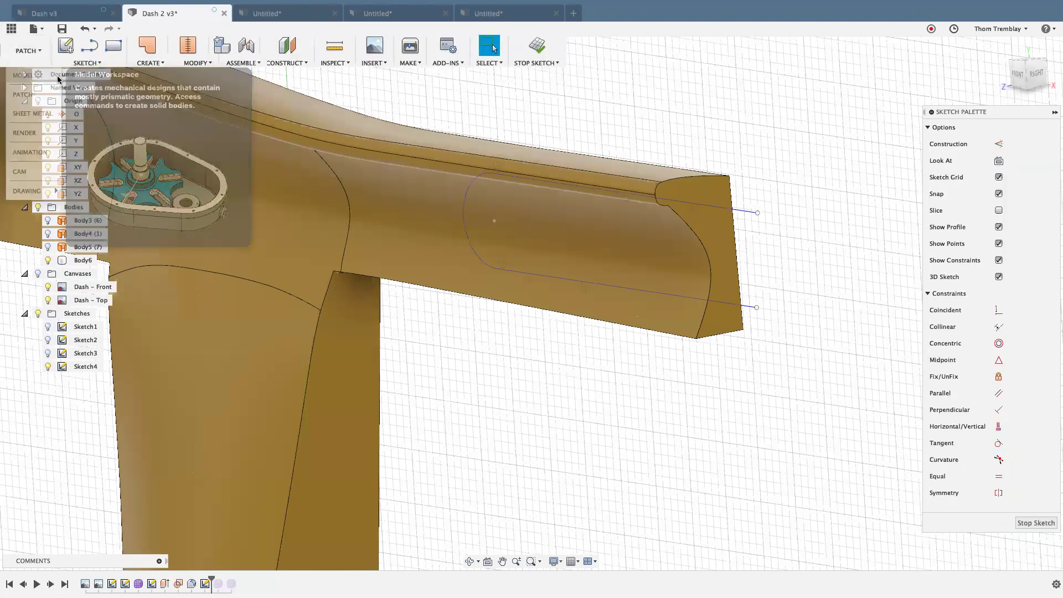
pyautogui.click(23, 76)
# Split the right arm's curved front face using the U-shaped sketch outline as the splitting tool, with Split with Surface and the tool extended.
pyautogui.click(197, 62)
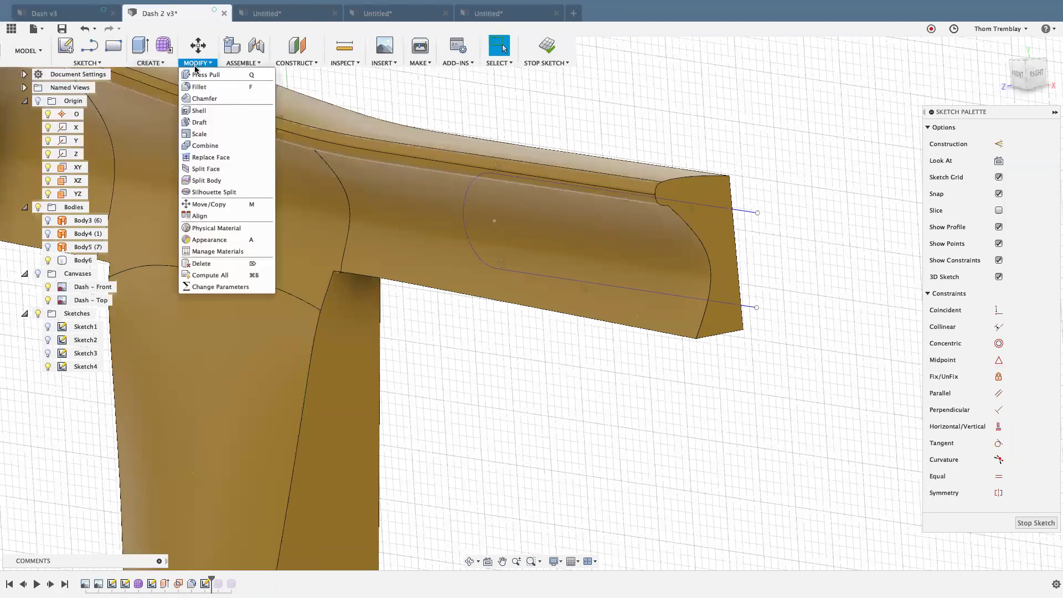
pyautogui.click(208, 169)
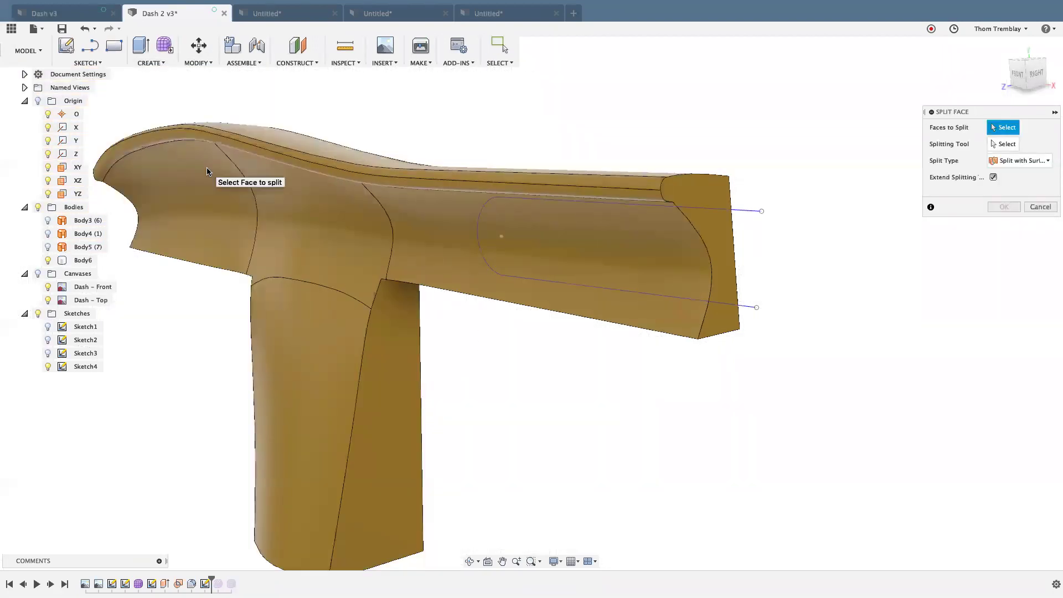
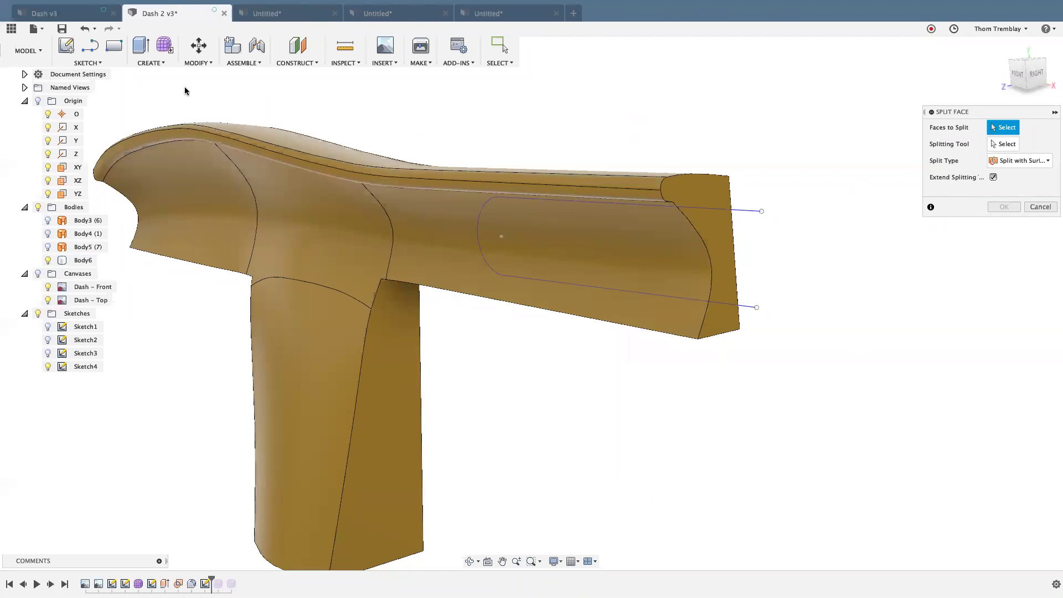
pyautogui.click(197, 63)
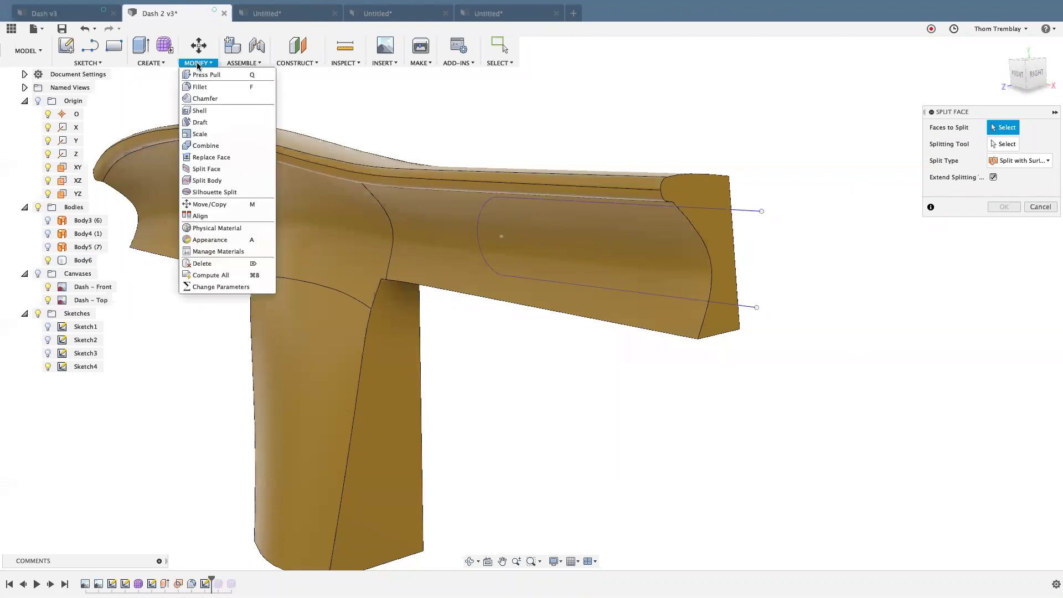
pyautogui.click(205, 169)
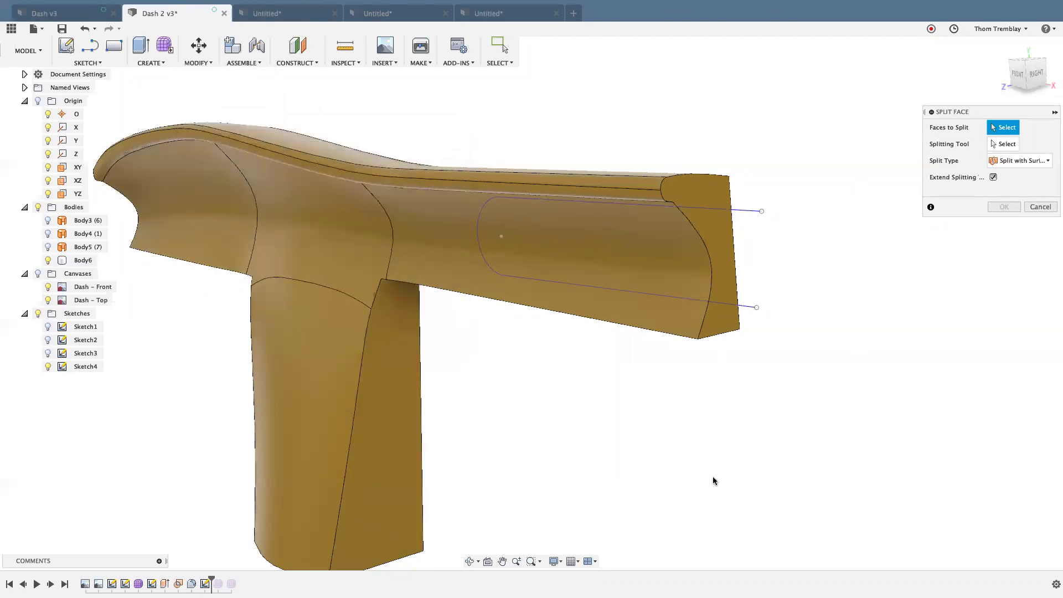
pyautogui.click(576, 279)
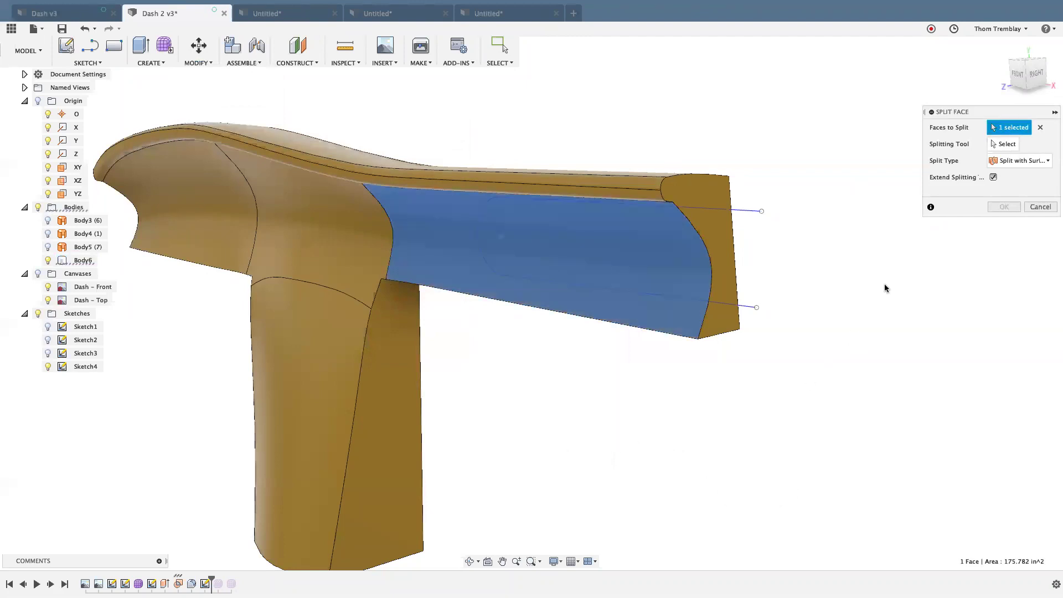
pyautogui.click(1000, 144)
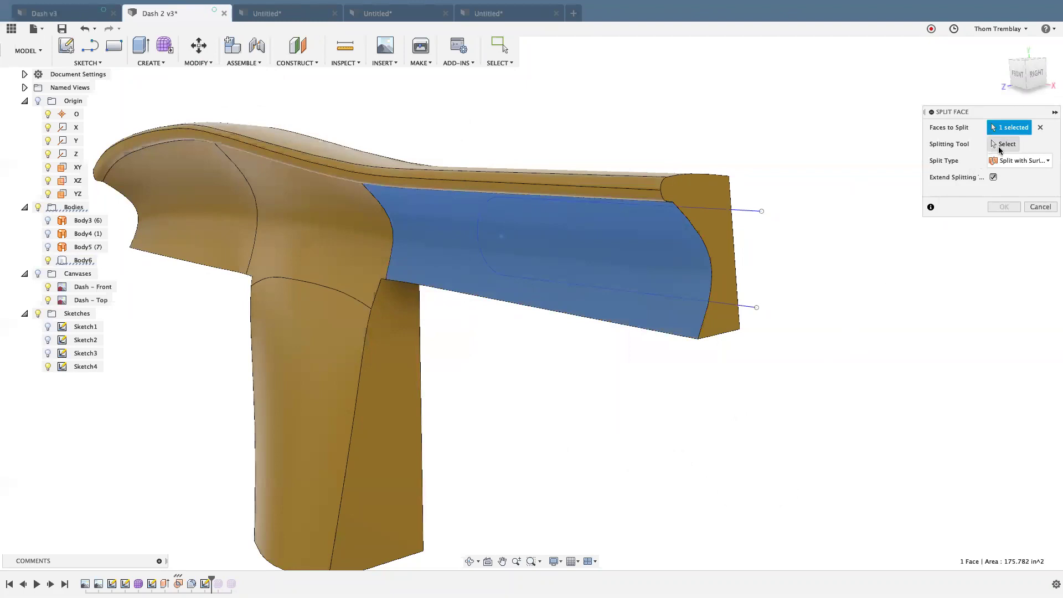
pyautogui.click(747, 211)
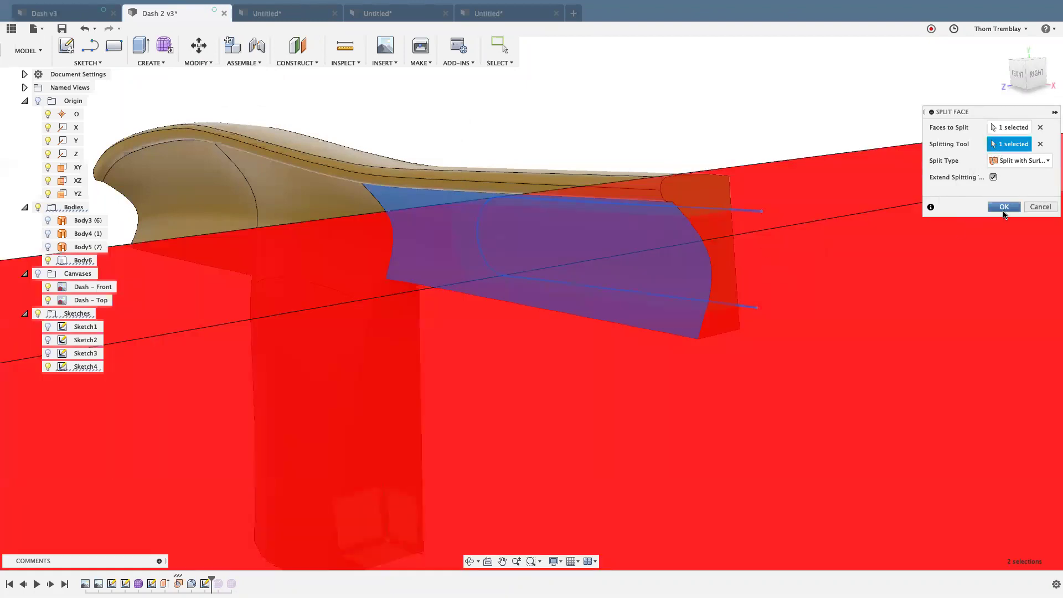
pyautogui.click(1004, 207)
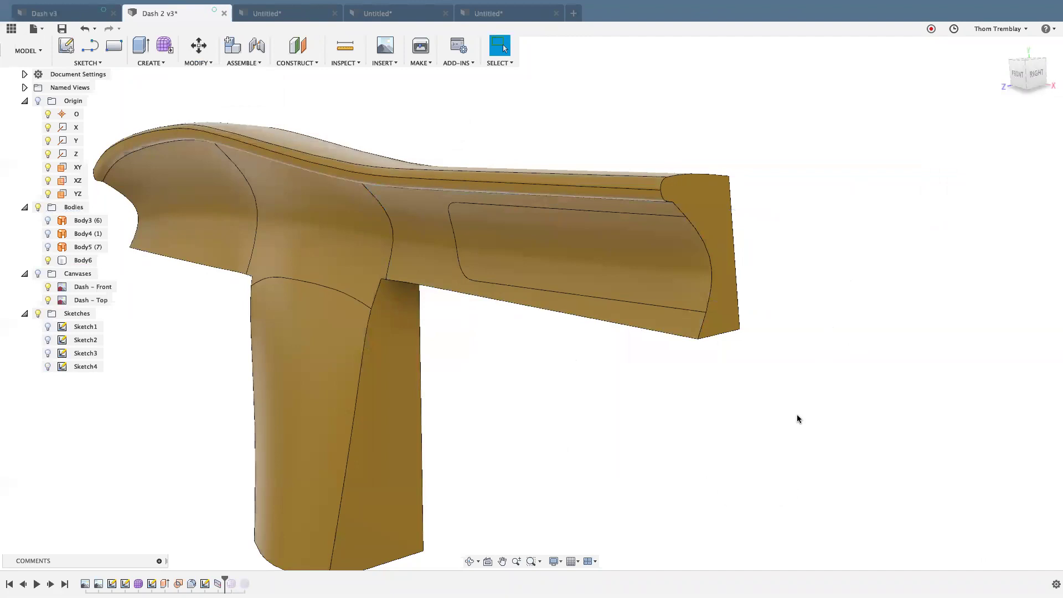
# Open the finished solid-wood appearances and set appearances to apply to faces instead of bodies.
pyautogui.press('a')
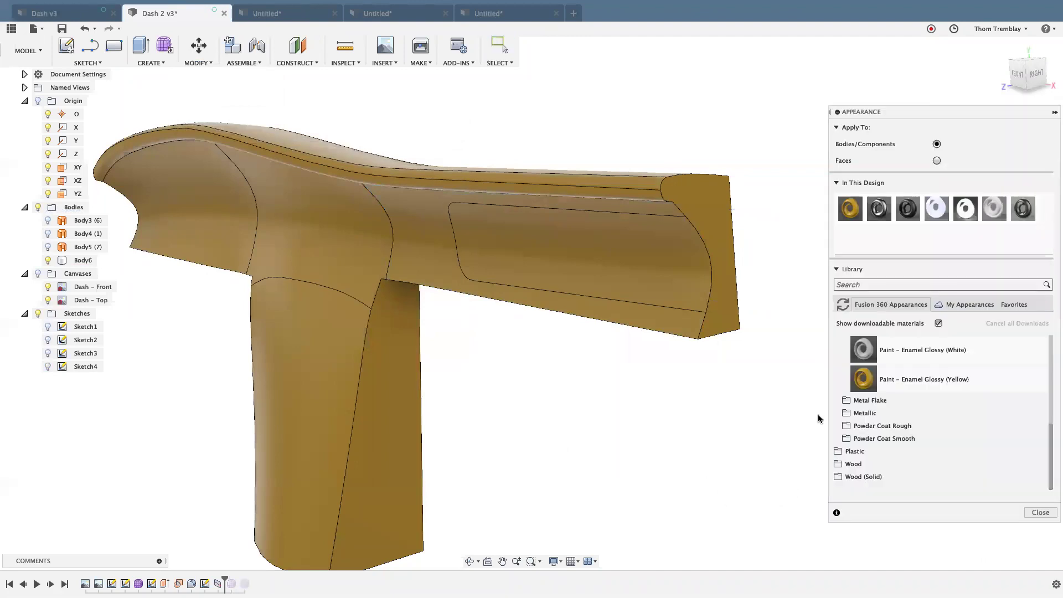
pyautogui.click(857, 477)
pyautogui.scroll(-2, 859, 471)
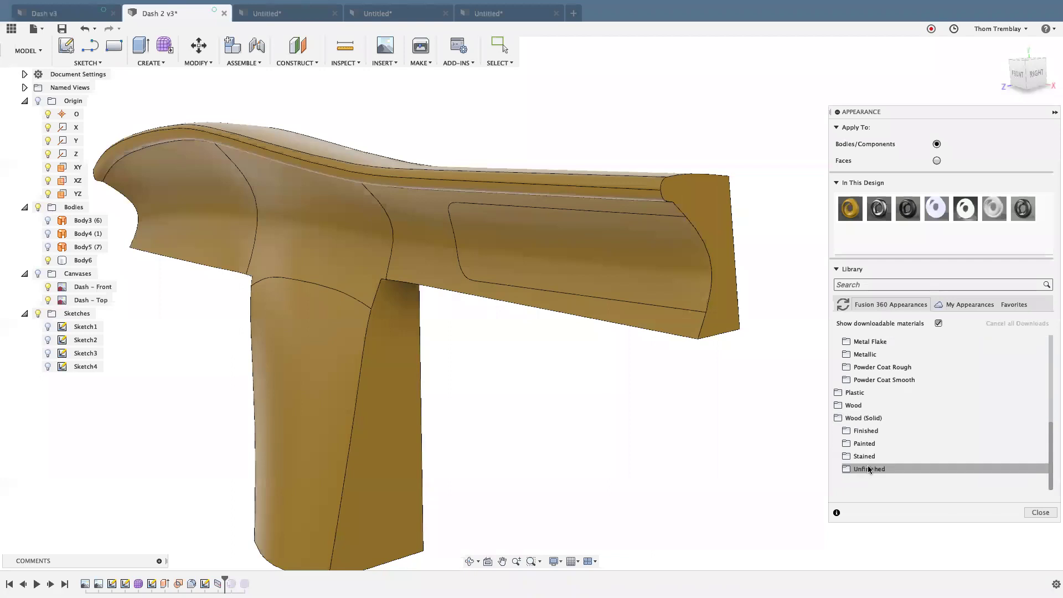
pyautogui.click(869, 431)
pyautogui.moveTo(871, 441); pyautogui.dragTo(943, 139)
pyautogui.click(938, 160)
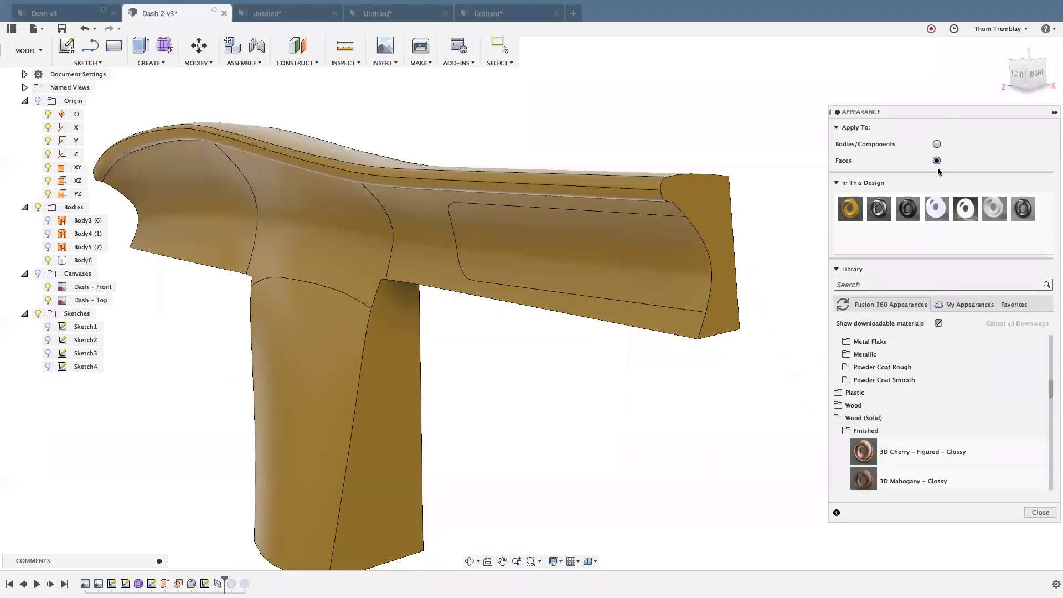
# Try to apply the 3D Cherry - Figured - Glossy appearance to the split-off face on the right arm.
pyautogui.moveTo(883, 447); pyautogui.dragTo(659, 263)
pyautogui.click(615, 320)
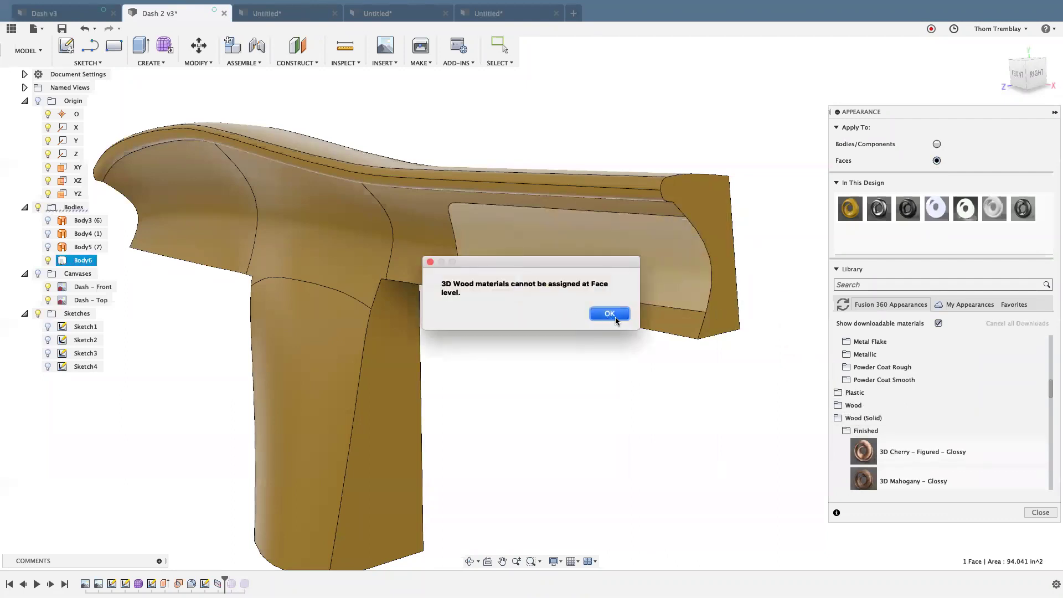
# Try to apply the 3D Mahogany - Semigloss appearance to the split-off face on the right arm.
pyautogui.click(854, 405)
pyautogui.click(865, 418)
pyautogui.scroll(-6, 996, 441)
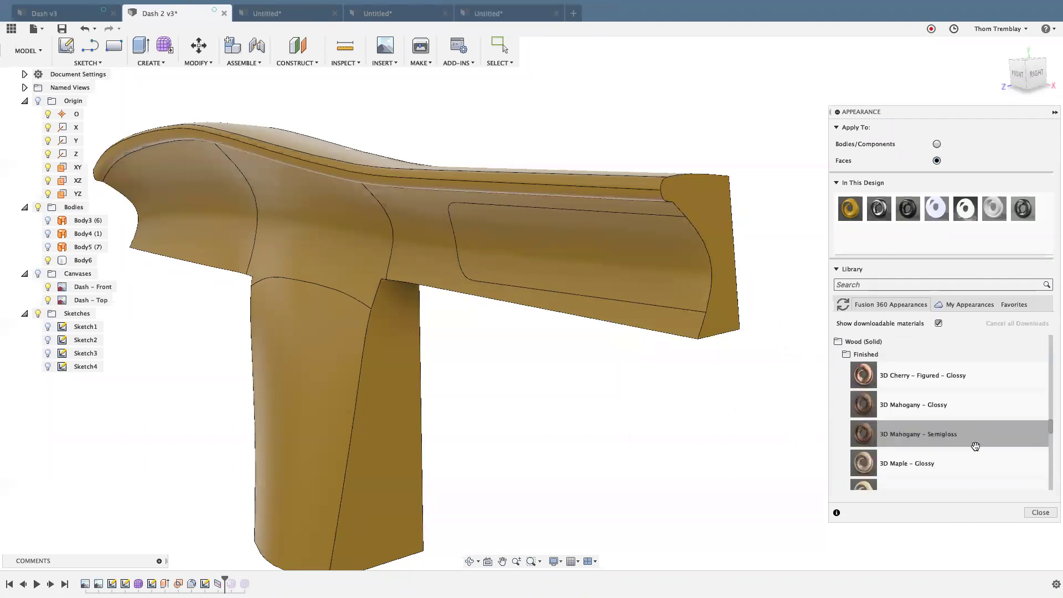
pyautogui.moveTo(943, 434); pyautogui.dragTo(669, 266)
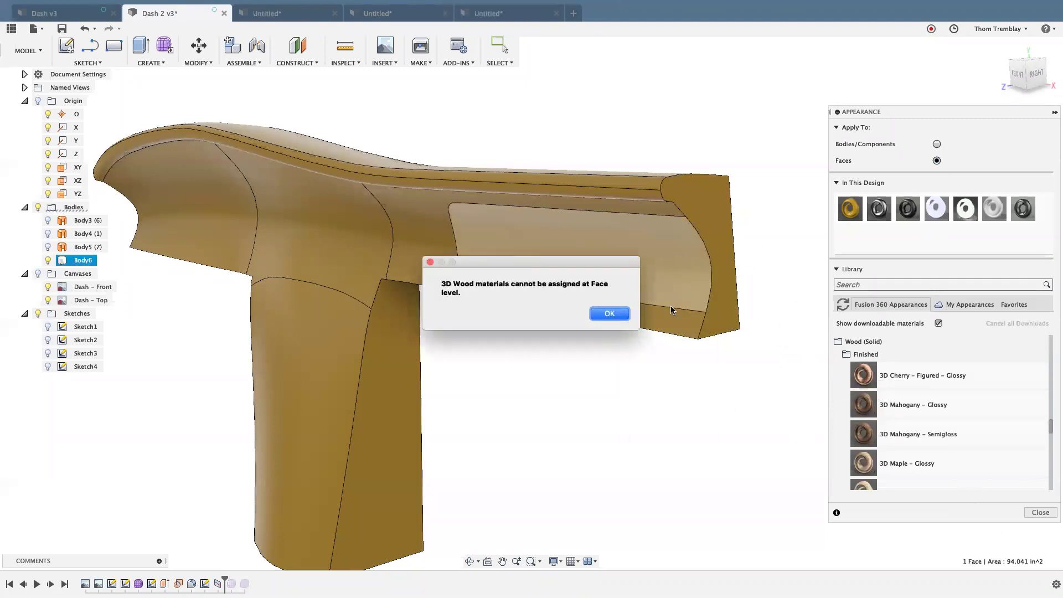
pyautogui.click(609, 314)
# Find the Mahogany - Glossy appearance among the finished regular wood appearances and download it.
pyautogui.scroll(1, 888, 400)
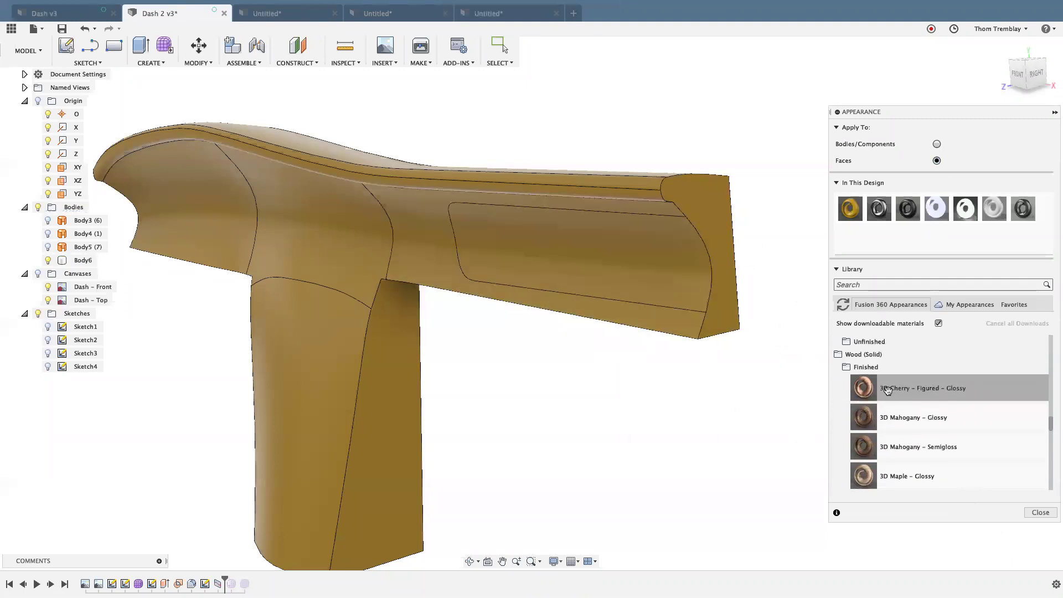
pyautogui.scroll(4, 903, 405)
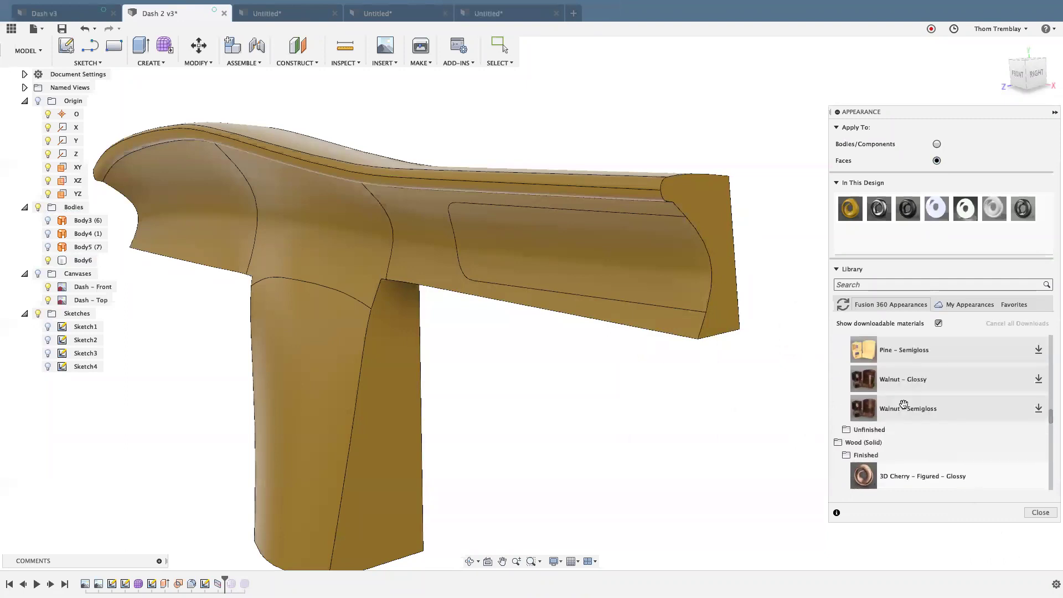
pyautogui.scroll(5, 904, 398)
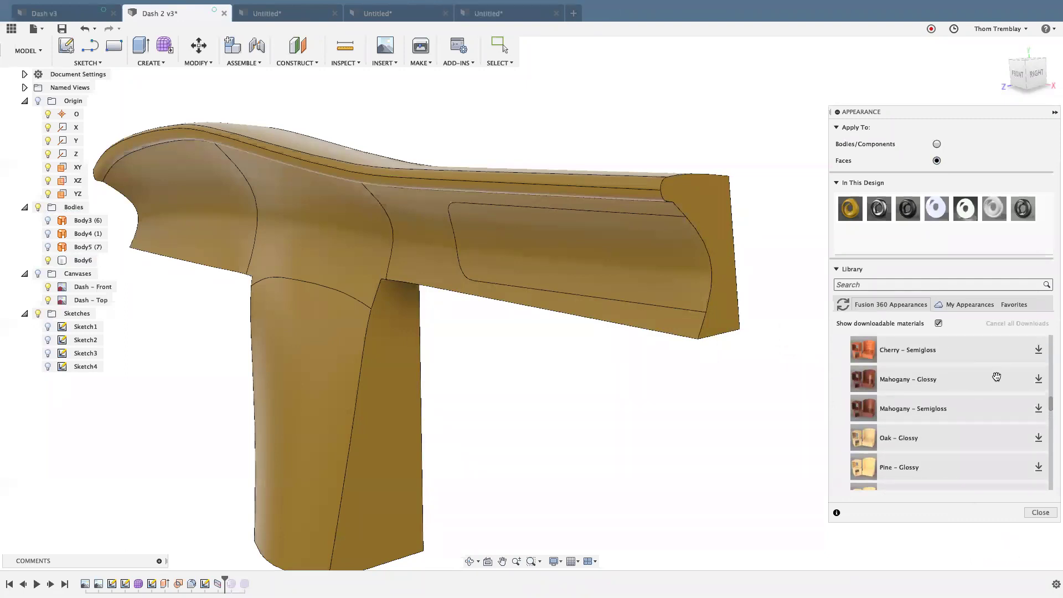
pyautogui.scroll(3, 1010, 385)
pyautogui.scroll(-7, 1010, 390)
pyautogui.scroll(1, 1010, 398)
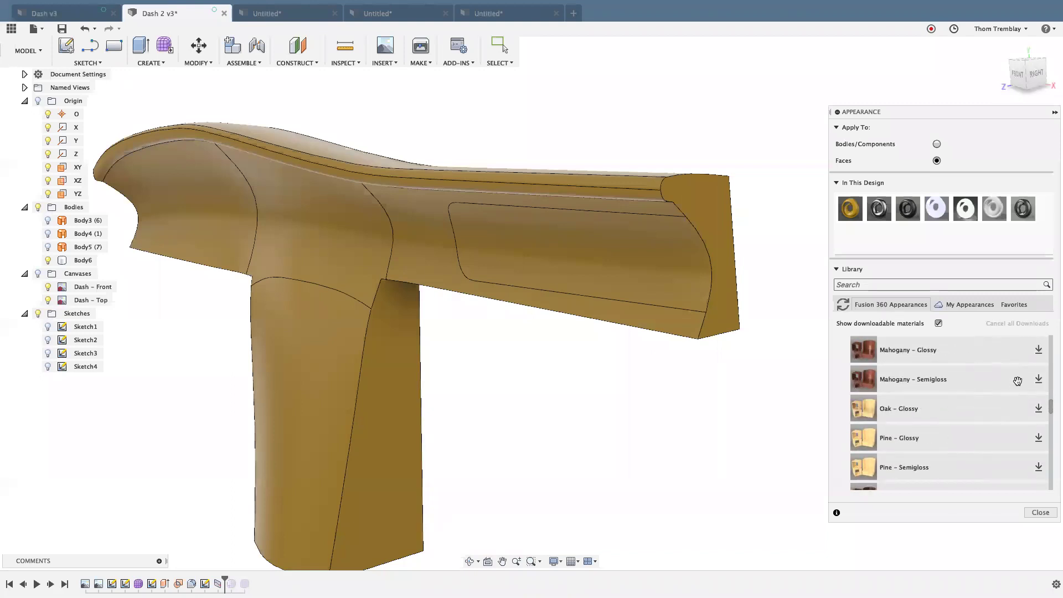
pyautogui.click(1038, 350)
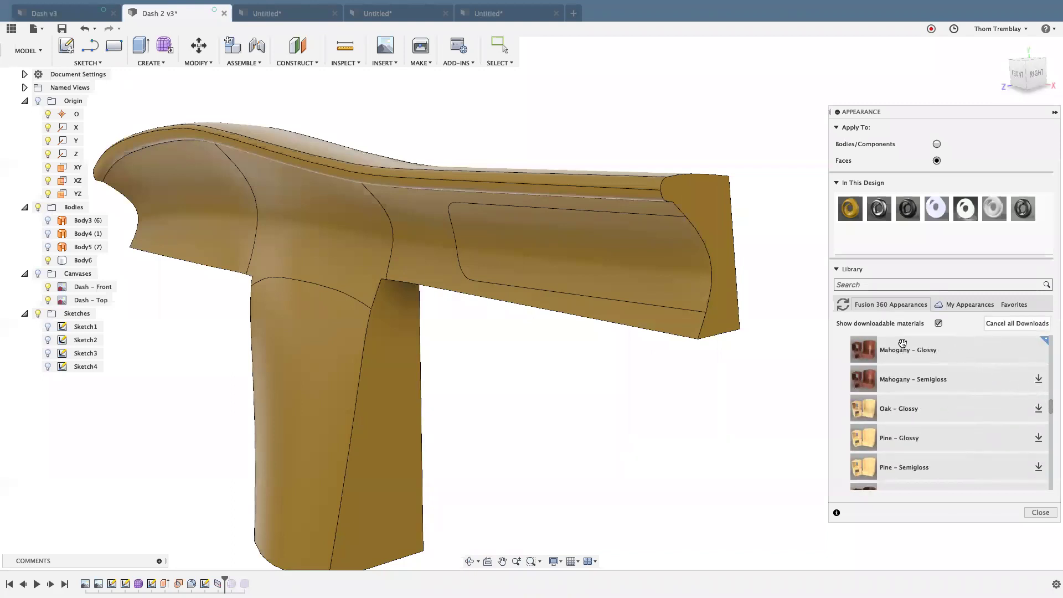
# Apply Mahogany - Glossy to the split-off face on the right arm and finish the appearance assignment.
pyautogui.moveTo(904, 355); pyautogui.dragTo(638, 262)
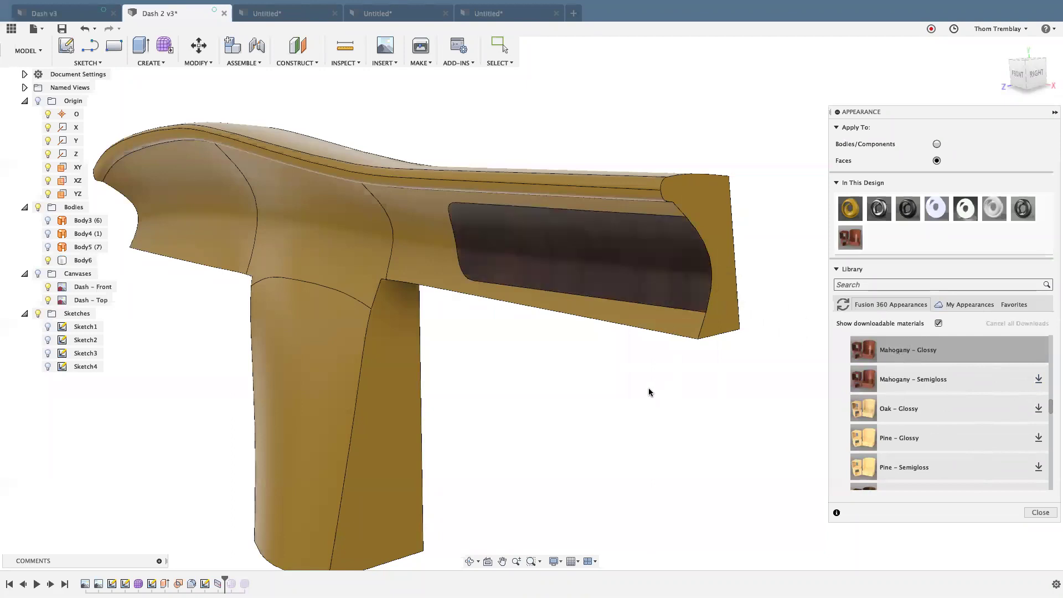
pyautogui.scroll(2, 649, 379)
pyautogui.moveTo(637, 391)
pyautogui.keyDown('shift'); pyautogui.mouseDown(button='middle')
pyautogui.moveTo(649, 372)
pyautogui.moveTo(622, 404)
pyautogui.moveTo(648, 407)
pyautogui.mouseUp(button='middle'); pyautogui.keyUp('shift')
pyautogui.scroll(2, 441, 162)
pyautogui.moveTo(441, 161); pyautogui.dragTo(381, 124, button='middle')
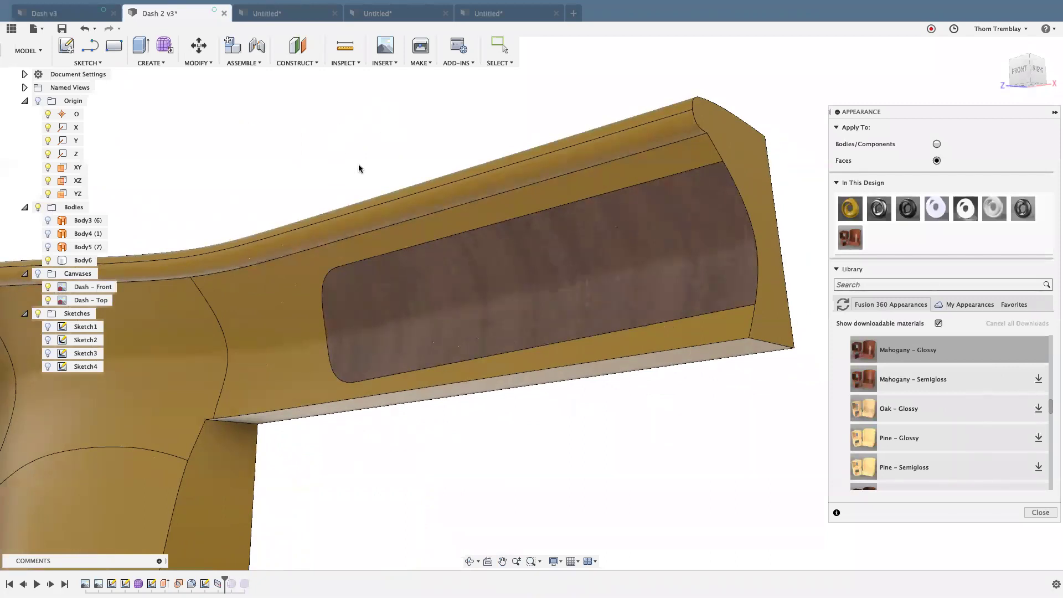
pyautogui.rightClick(307, 132)
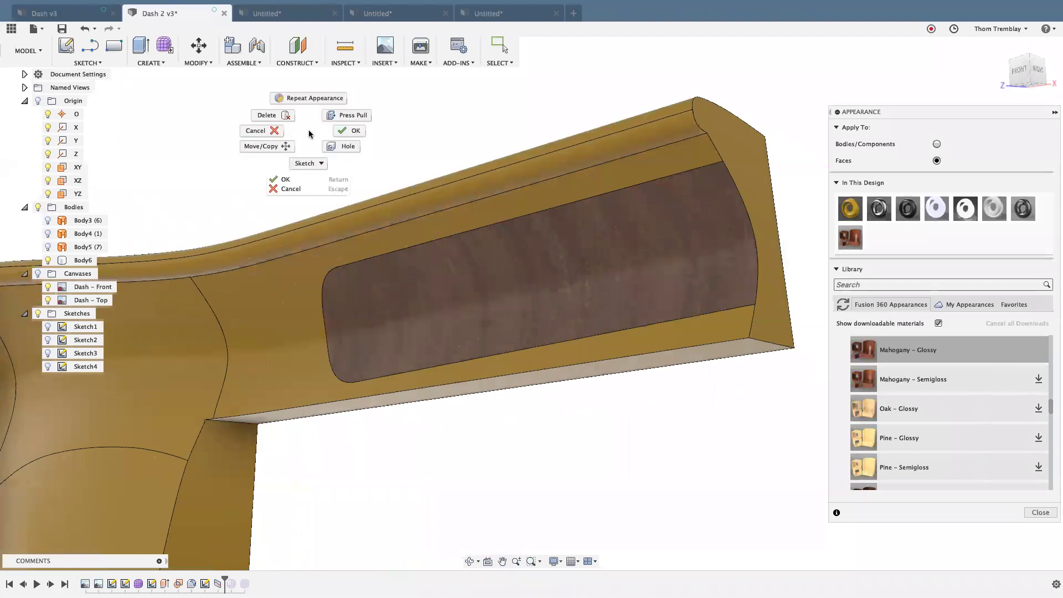
pyautogui.rightClick(308, 132)
pyautogui.rightClick(308, 133)
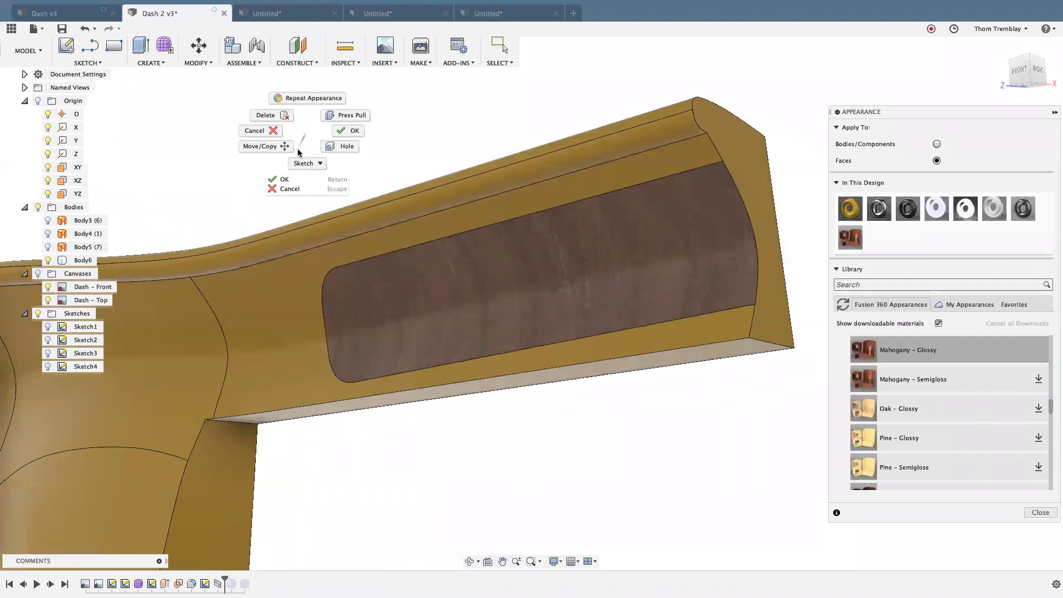
pyautogui.click(284, 179)
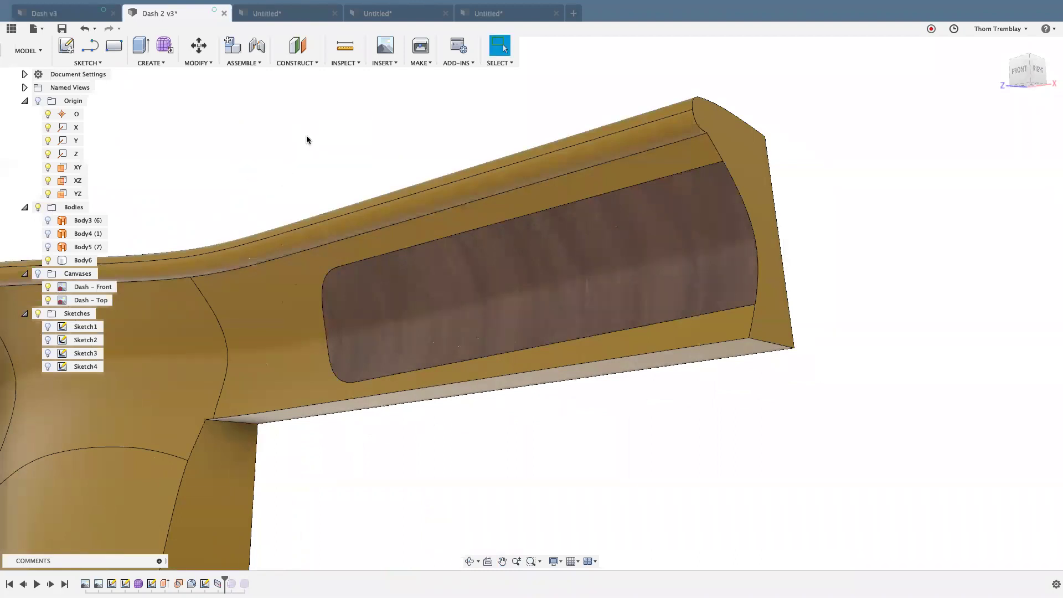
# Review the Texture Map Controls projection types for the solid body, keeping Automatic.
pyautogui.rightClick(307, 135)
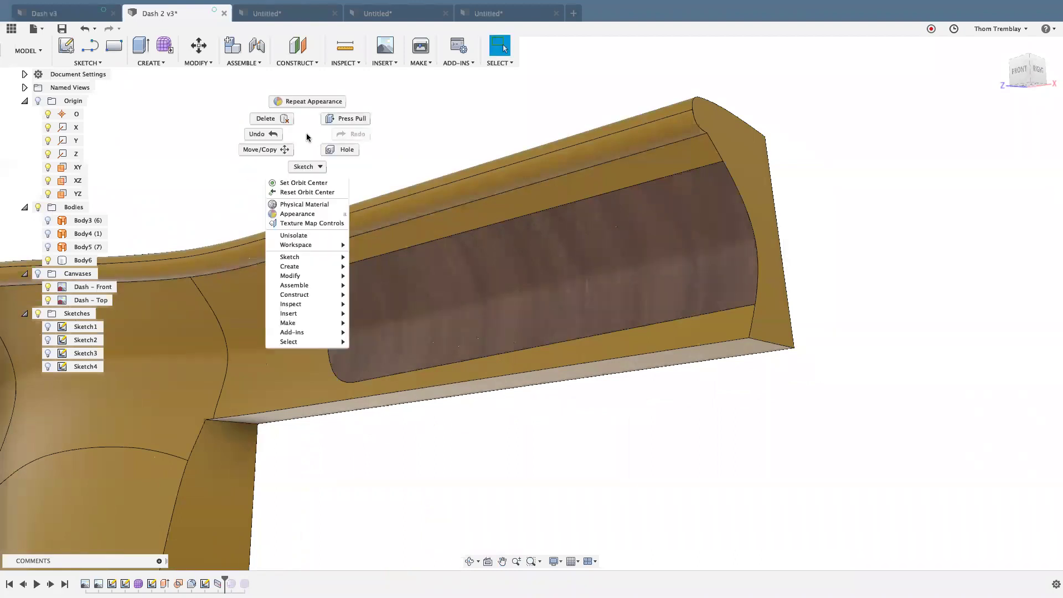
pyautogui.click(314, 224)
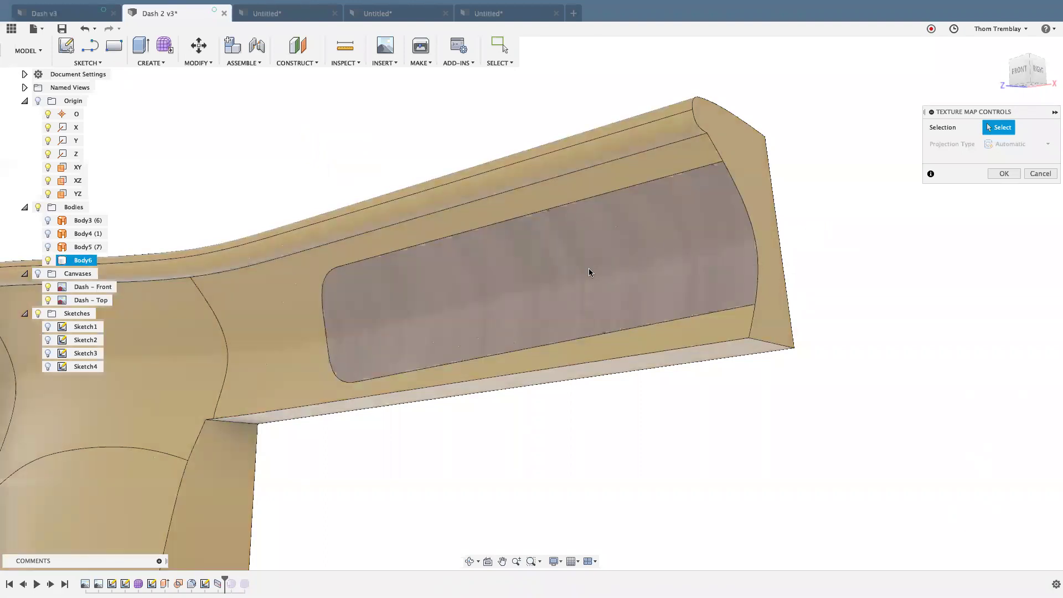
pyautogui.click(592, 277)
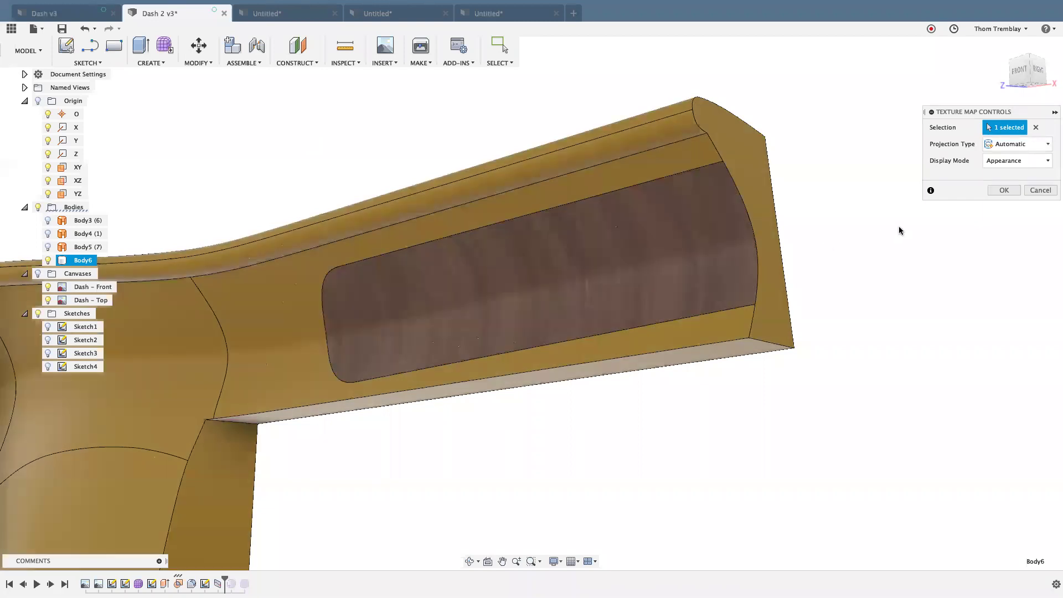
pyautogui.click(1002, 145)
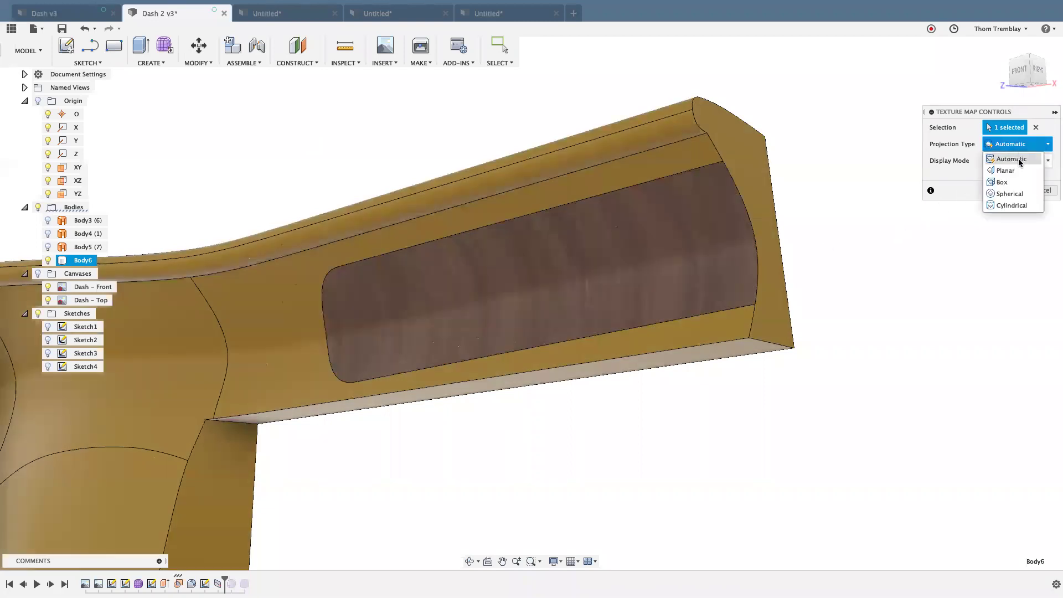
pyautogui.click(940, 176)
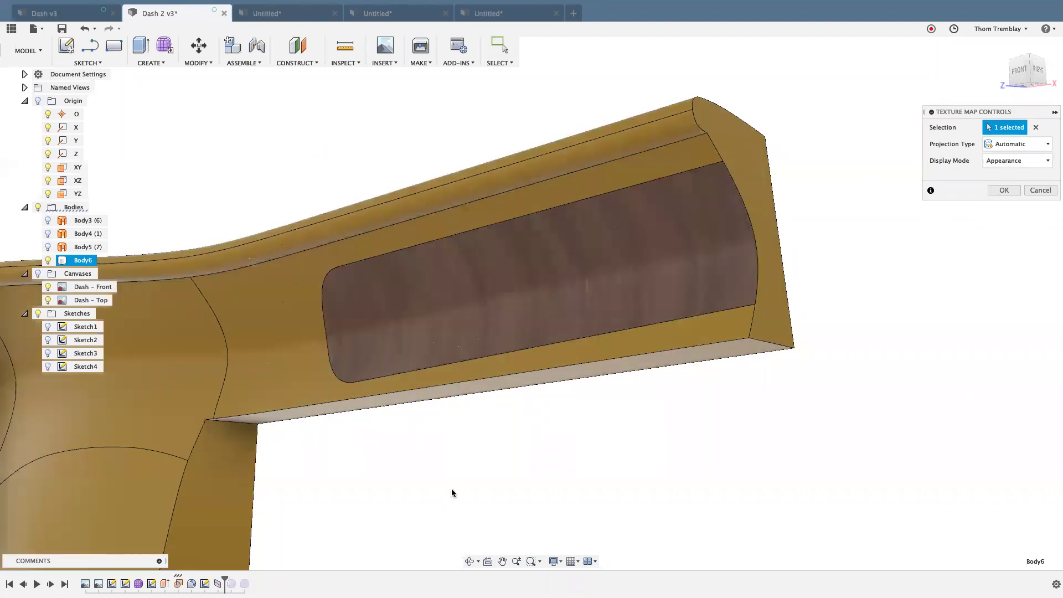
pyautogui.scroll(-3, 453, 483)
pyautogui.moveTo(453, 482); pyautogui.dragTo(615, 393, button='middle')
pyautogui.scroll(-1, 681, 348)
pyautogui.press('Return')
pyautogui.click(643, 216)
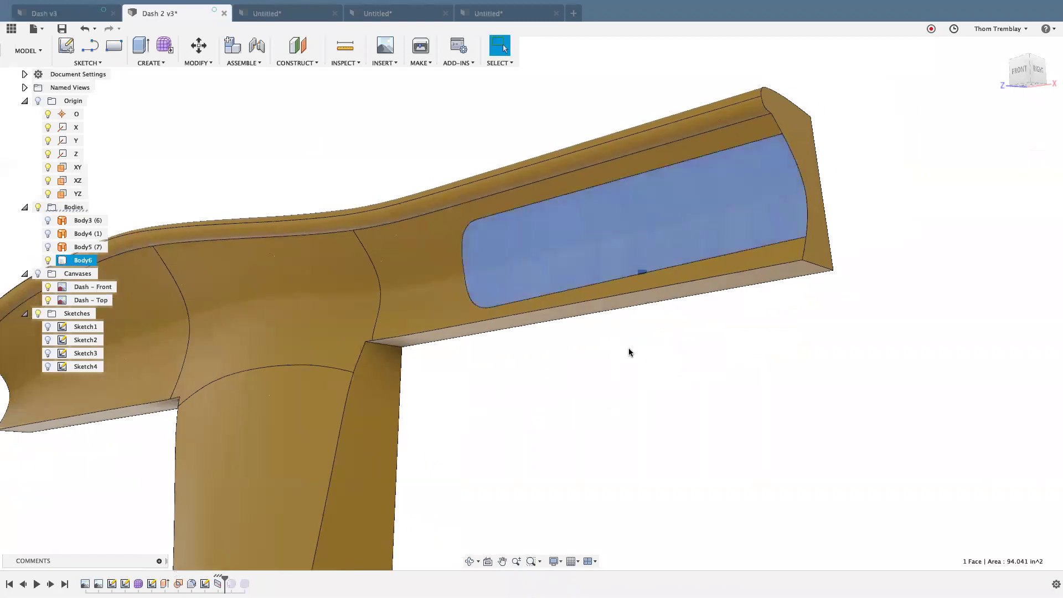
pyautogui.rightClick(600, 412)
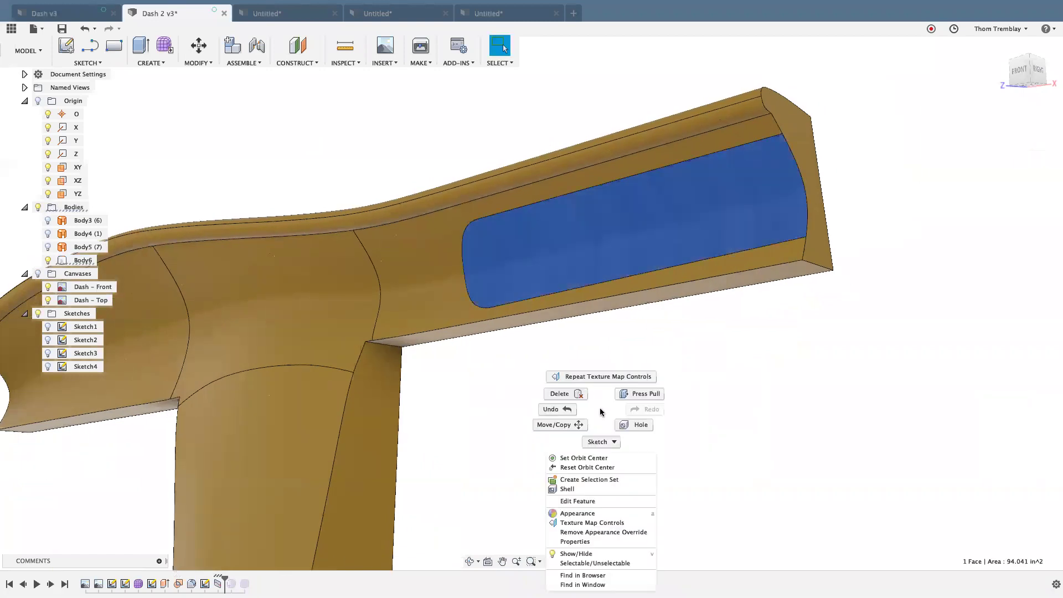
pyautogui.click(604, 523)
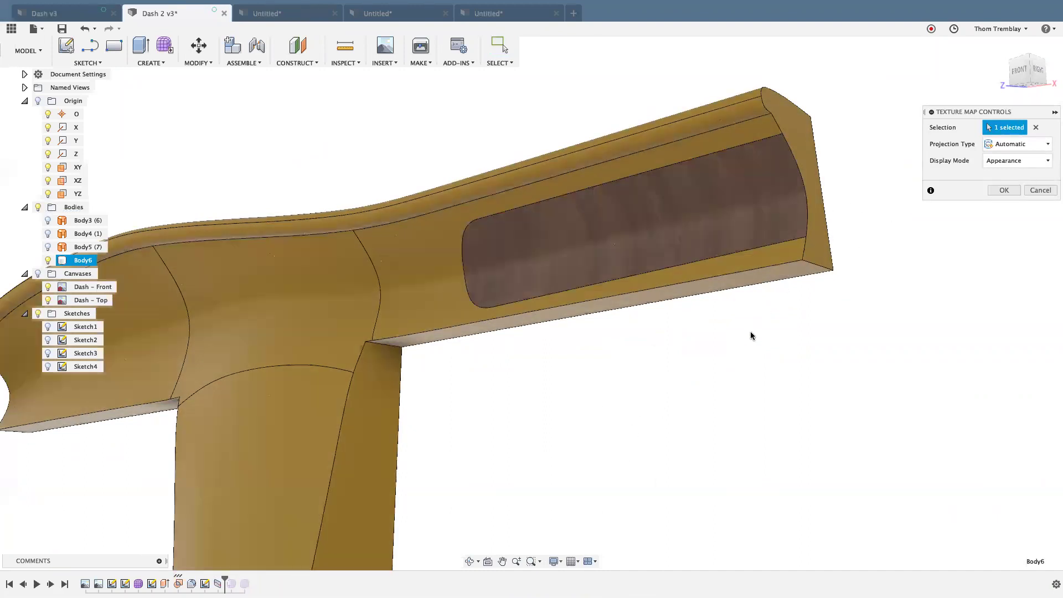
pyautogui.scroll(-4, 719, 372)
pyautogui.moveTo(721, 424); pyautogui.dragTo(691, 326, button='middle')
pyautogui.scroll(4, 689, 285)
pyautogui.moveTo(690, 265); pyautogui.dragTo(691, 465, button='middle')
pyautogui.press('Escape')
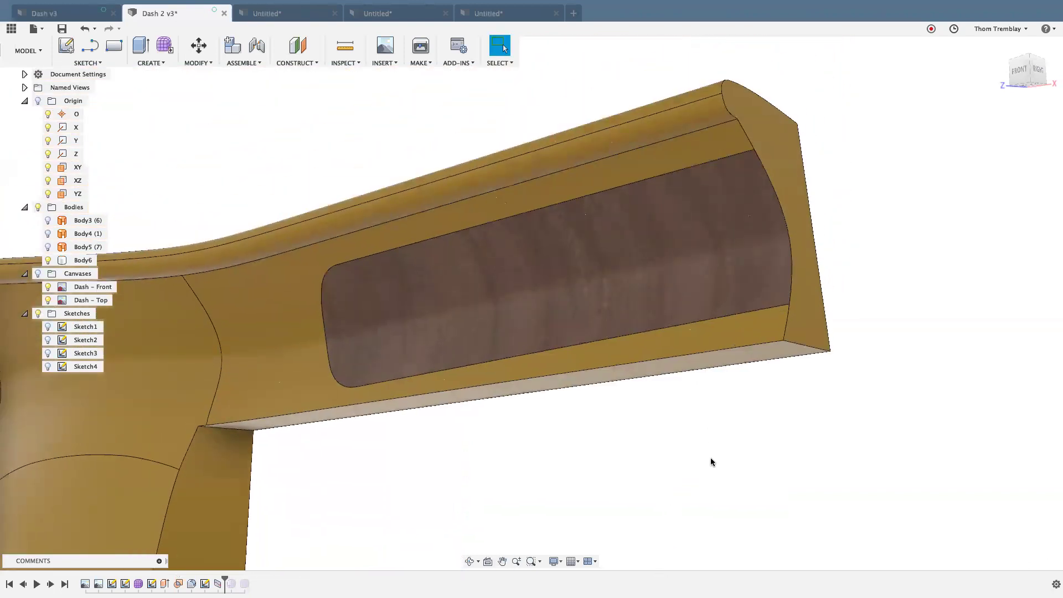
# Edit the Mahogany - Glossy appearance: set its rotation to 90, lower the reflectance to 0.028 and slightly reduce the scale.
pyautogui.press('a')
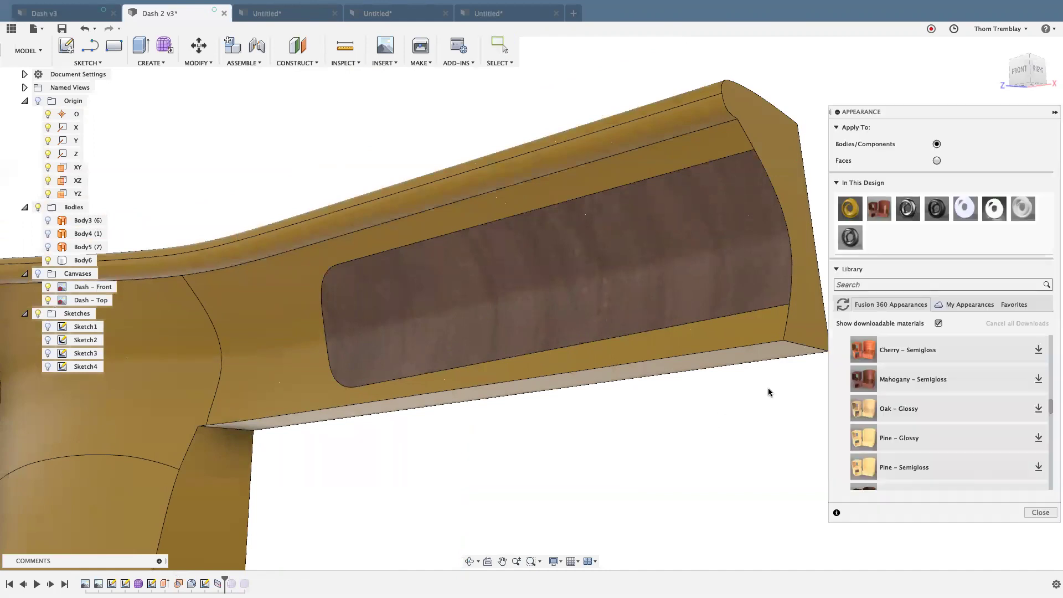
pyautogui.doubleClick(877, 215)
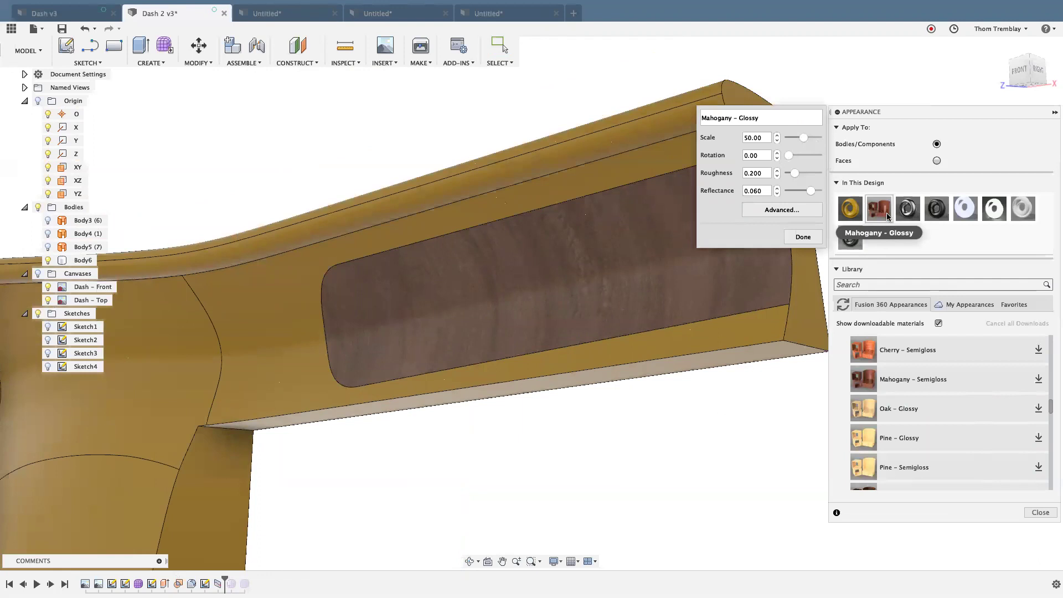
pyautogui.click(777, 153)
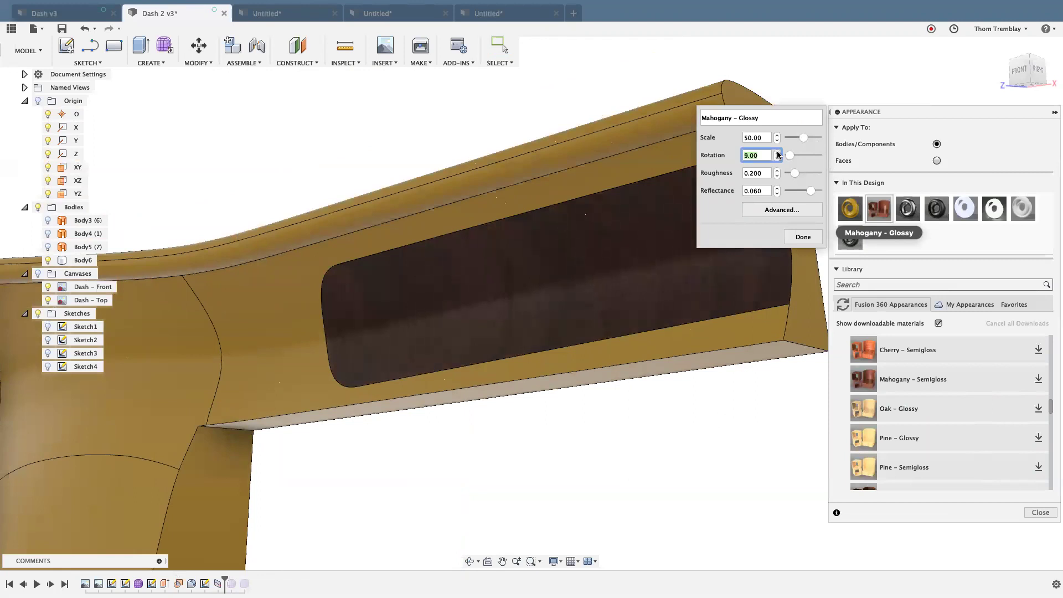
pyautogui.write('90')
pyautogui.moveTo(811, 192)
pyautogui.mouseDown()
pyautogui.moveTo(783, 192)
pyautogui.moveTo(798, 195)
pyautogui.mouseUp()
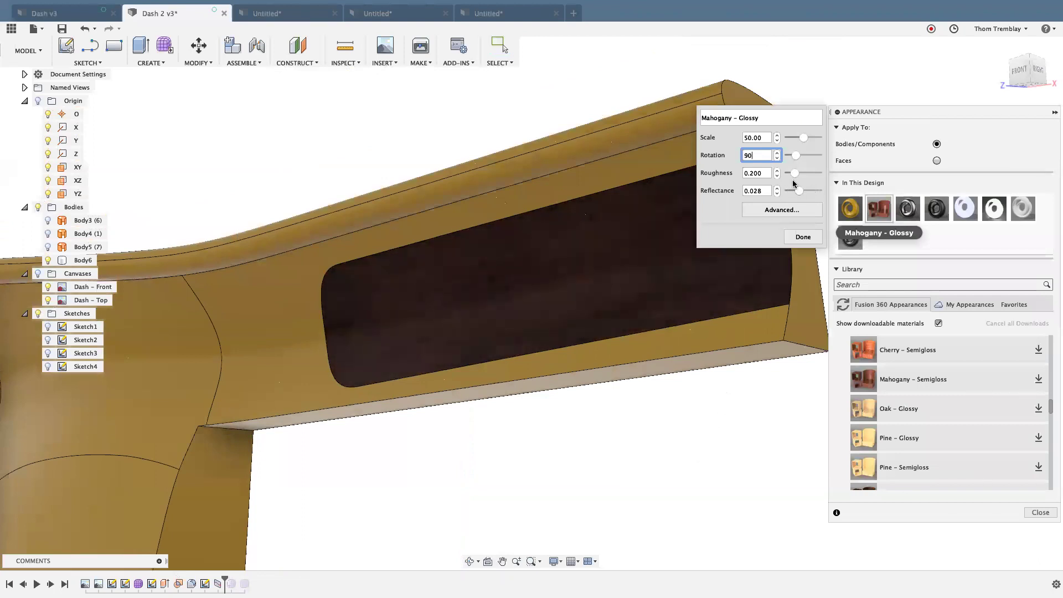
pyautogui.moveTo(805, 141); pyautogui.dragTo(799, 146)
pyautogui.click(802, 238)
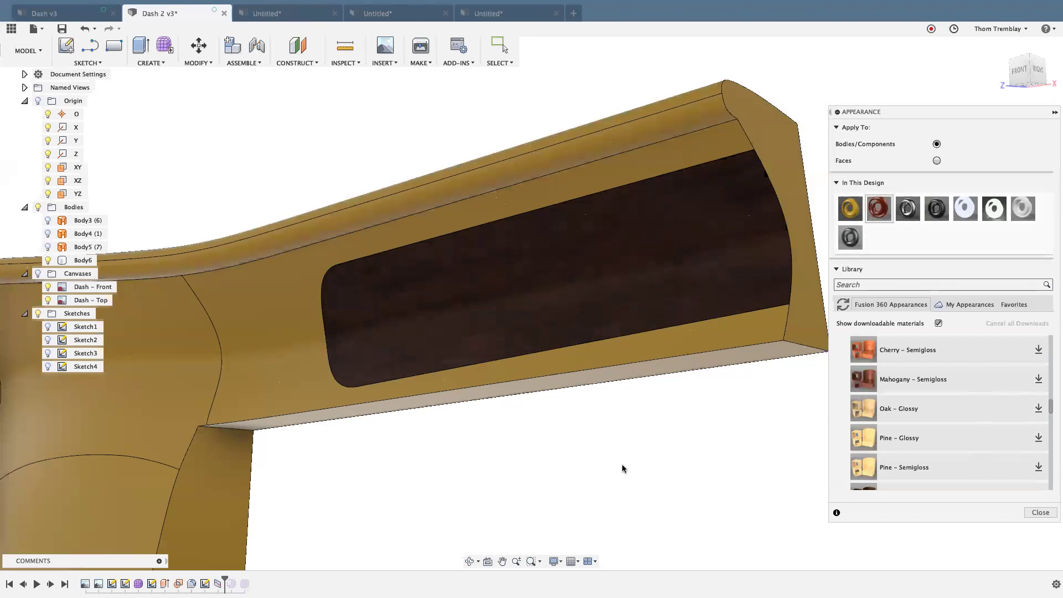
# Close the appearance settings and show Sketch4, the U-shaped outline used to split the right arm's face.
pyautogui.moveTo(623, 468)
pyautogui.keyDown('shift'); pyautogui.mouseDown(button='middle')
pyautogui.moveTo(632, 435)
pyautogui.moveTo(629, 456)
pyautogui.mouseUp(button='middle'); pyautogui.keyUp('shift')
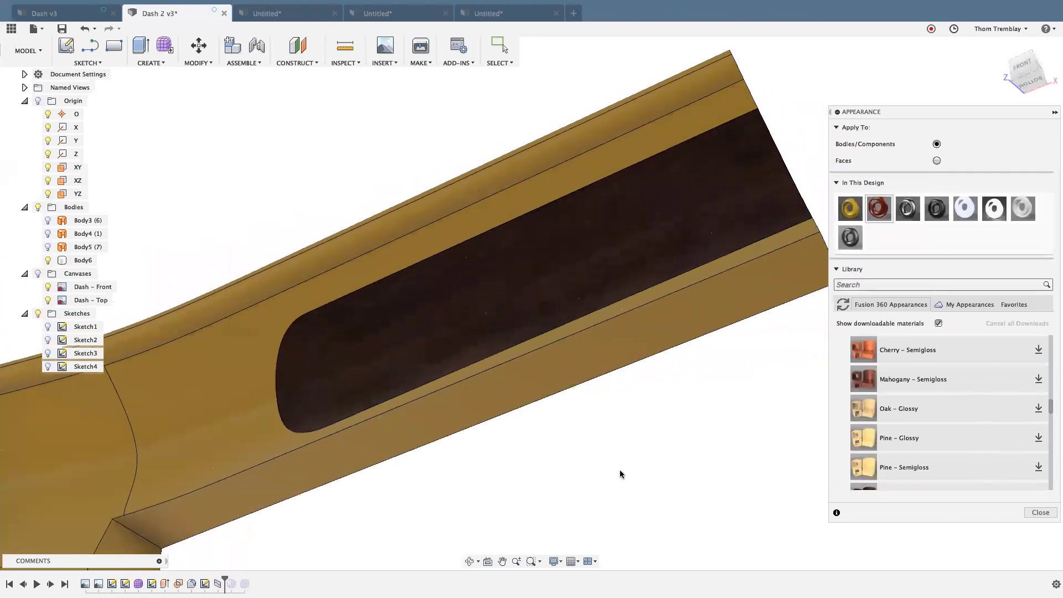
pyautogui.click(214, 385)
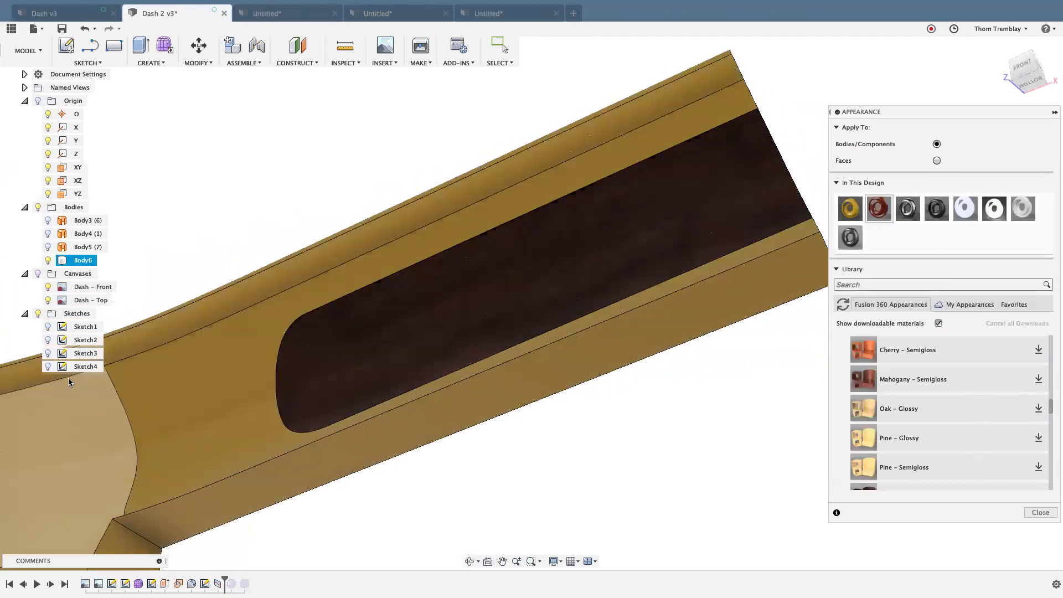
pyautogui.click(47, 368)
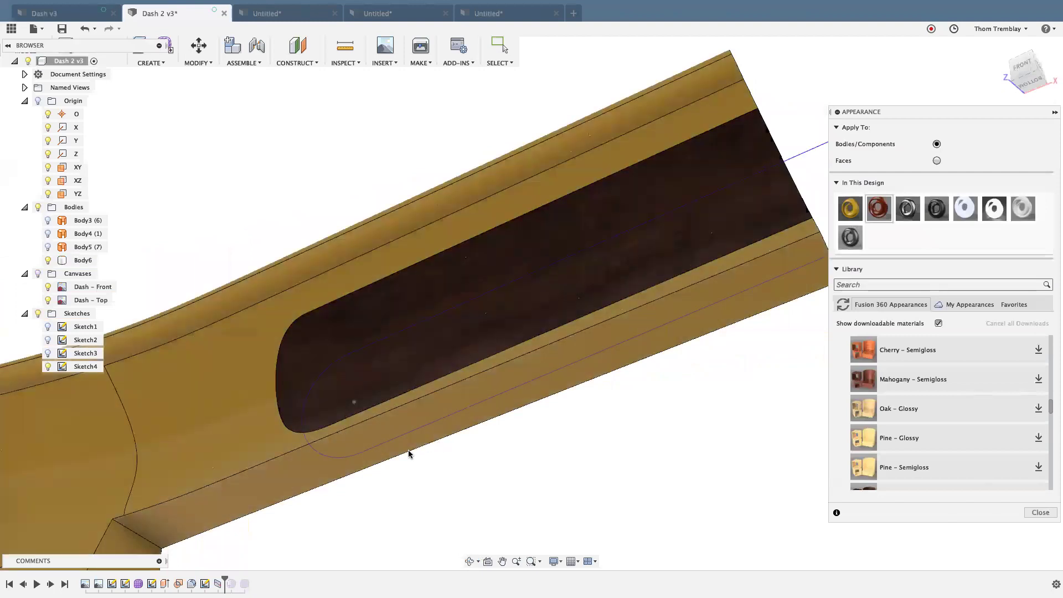
pyautogui.click(493, 465)
pyautogui.keyDown('shift'); pyautogui.moveTo(541, 468); pyautogui.dragTo(451, 479, button='middle'); pyautogui.keyUp('shift')
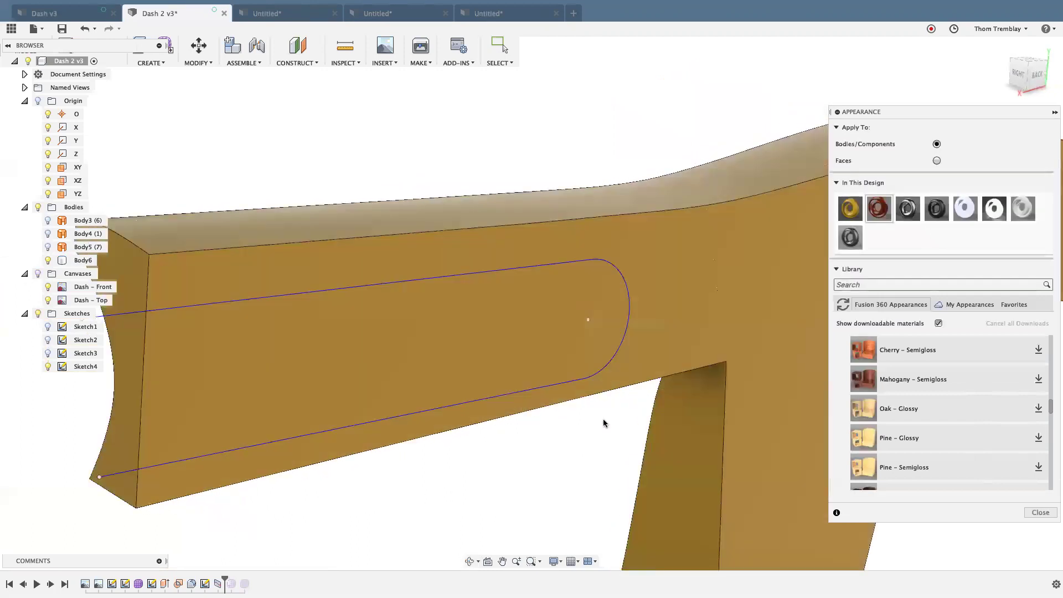
pyautogui.click(1040, 512)
pyautogui.click(147, 168)
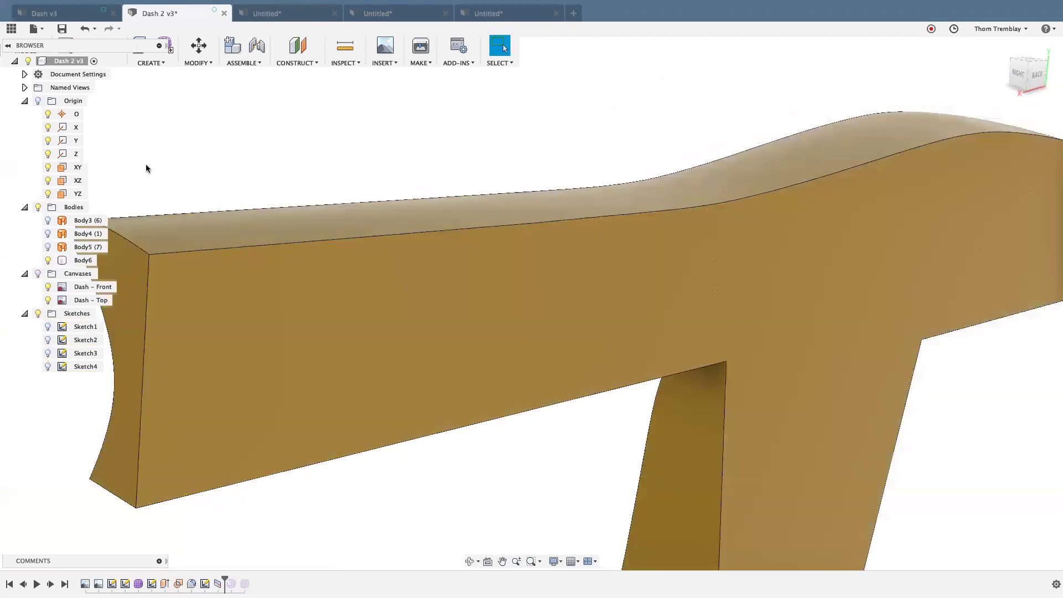
pyautogui.click(47, 366)
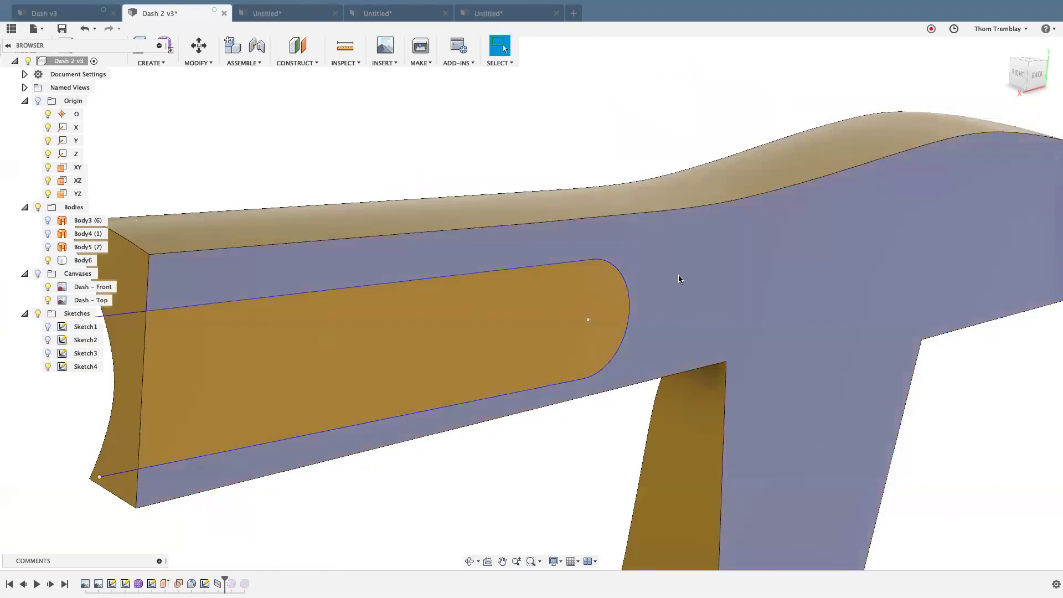
# Reshape the U-shaped outline by moving its upper arc endpoint toward the stem to about X 10, Y 24.28 in, and lowering its upper line slightly.
pyautogui.moveTo(593, 261)
pyautogui.mouseDown()
pyautogui.moveTo(683, 235)
pyautogui.moveTo(675, 227)
pyautogui.mouseUp()
pyautogui.rightClick(531, 122)
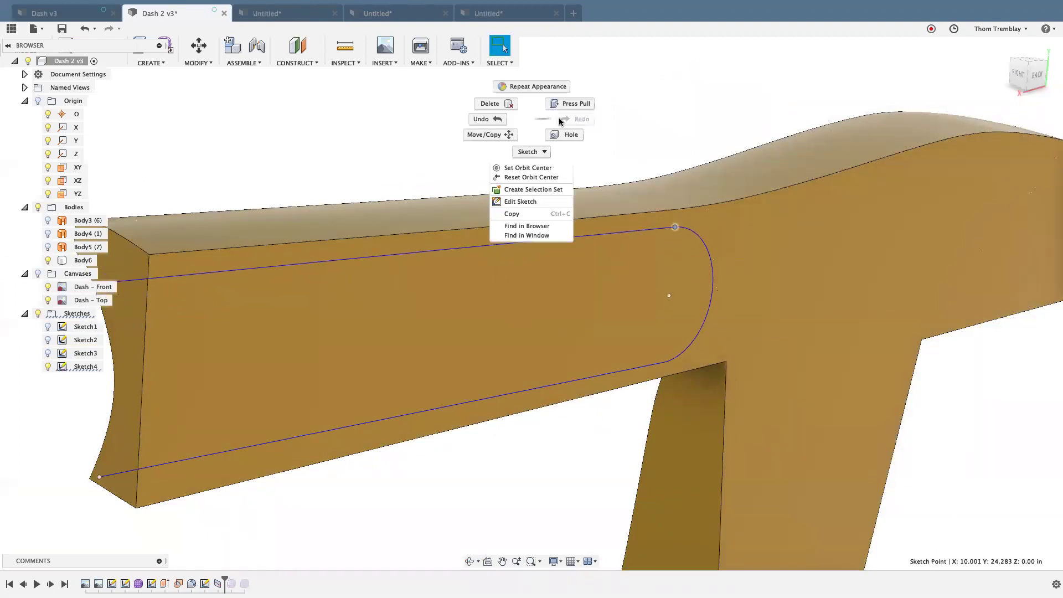
pyautogui.press('Escape')
pyautogui.keyDown('shift'); pyautogui.moveTo(522, 149); pyautogui.dragTo(611, 157, button='middle'); pyautogui.keyUp('shift')
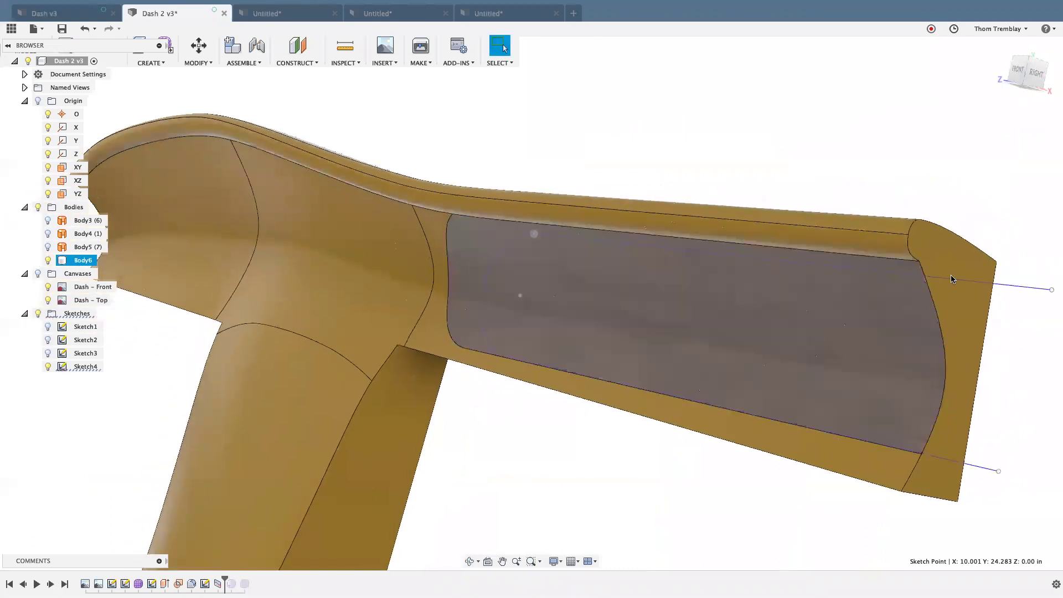
pyautogui.moveTo(1021, 289)
pyautogui.mouseDown()
pyautogui.moveTo(1017, 335)
pyautogui.moveTo(1017, 304)
pyautogui.mouseUp()
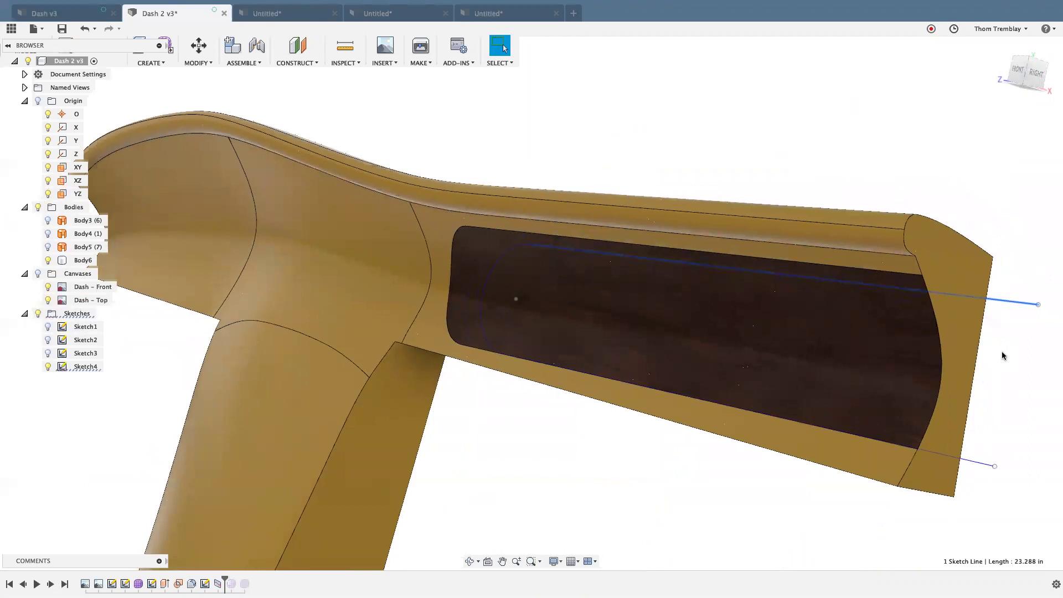
# Apply Aluminum - Satin from the metal library to the whole dash body, keeping the mahogany appearance on the split face.
pyautogui.moveTo(622, 164); pyautogui.dragTo(614, 221, button='middle')
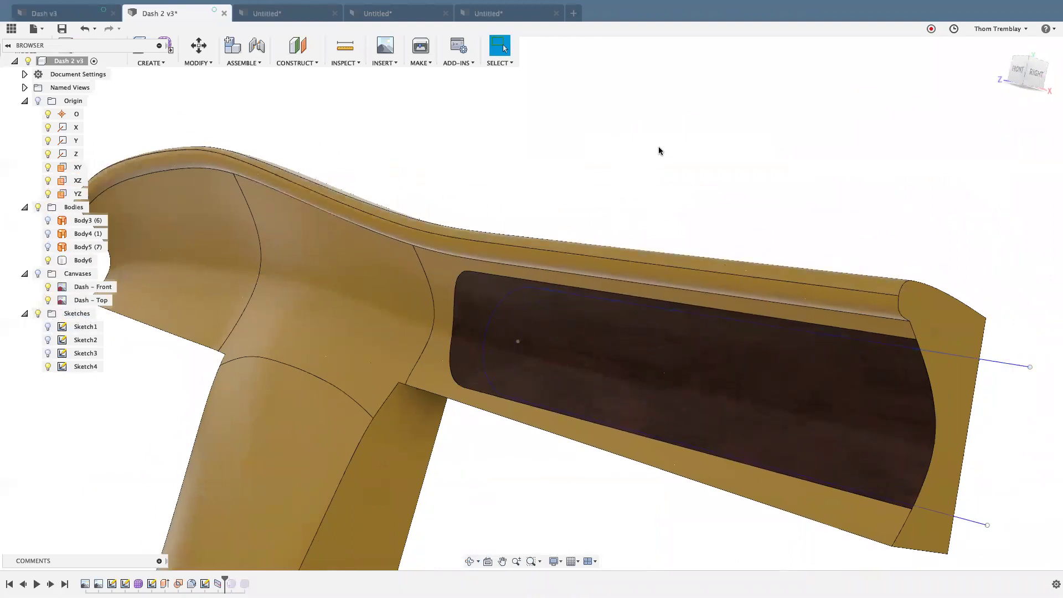
pyautogui.press('a')
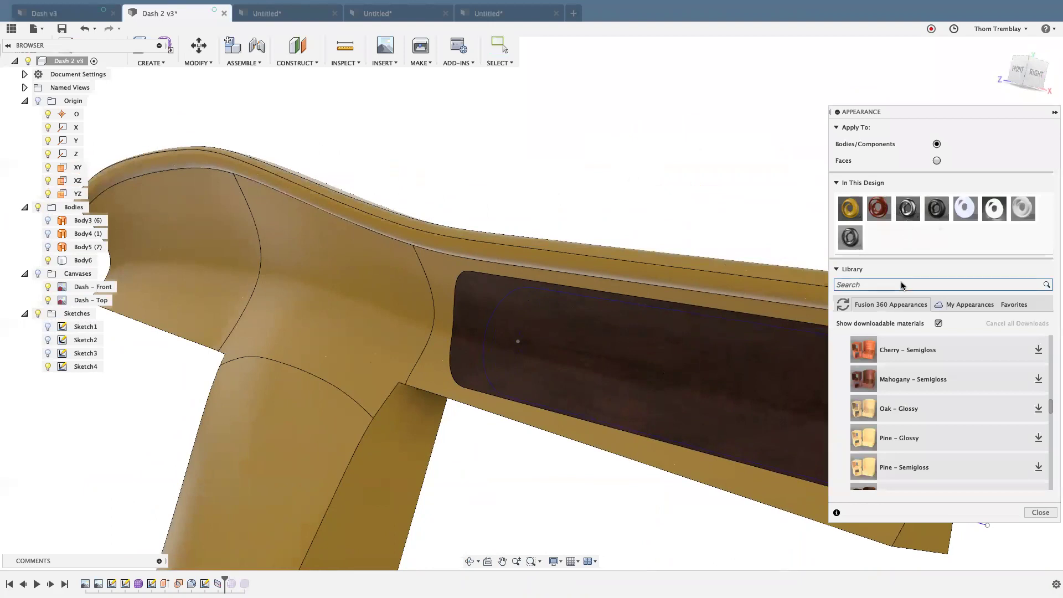
pyautogui.click(908, 208)
pyautogui.scroll(10, 970, 372)
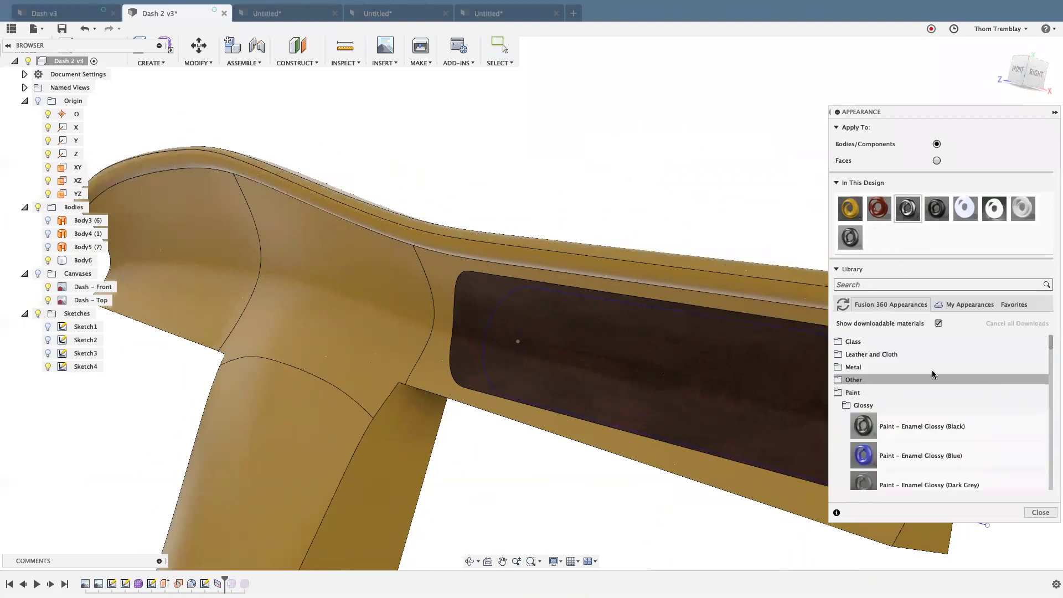
pyautogui.click(857, 369)
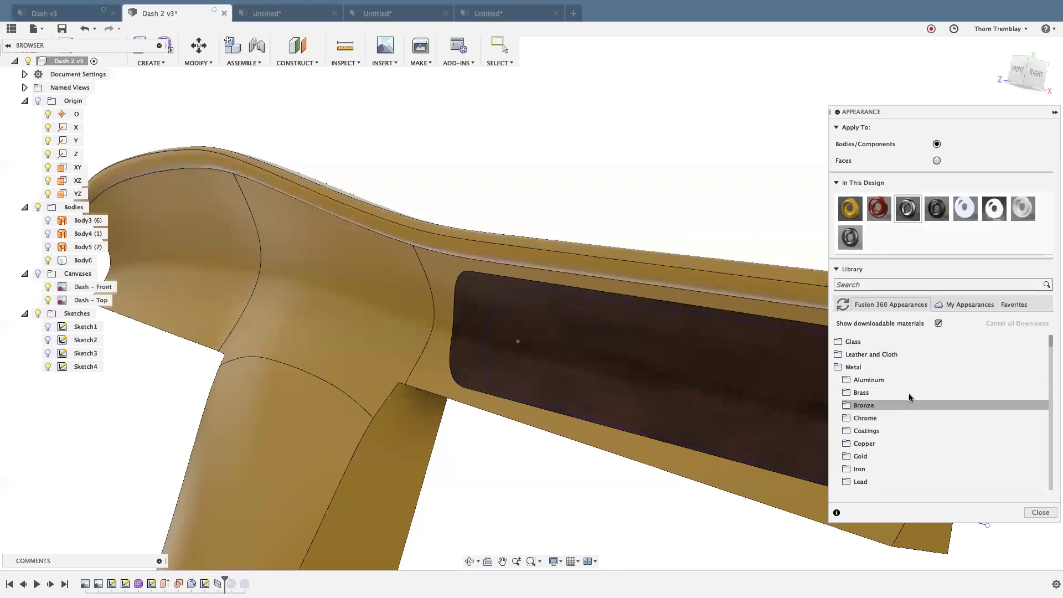
pyautogui.click(882, 382)
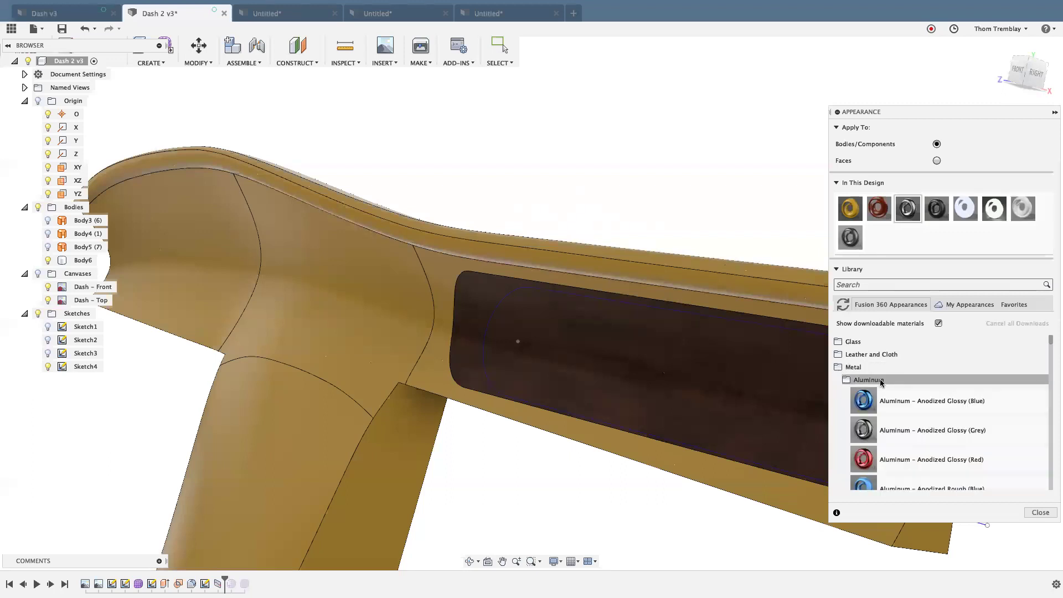
pyautogui.scroll(-6, 919, 442)
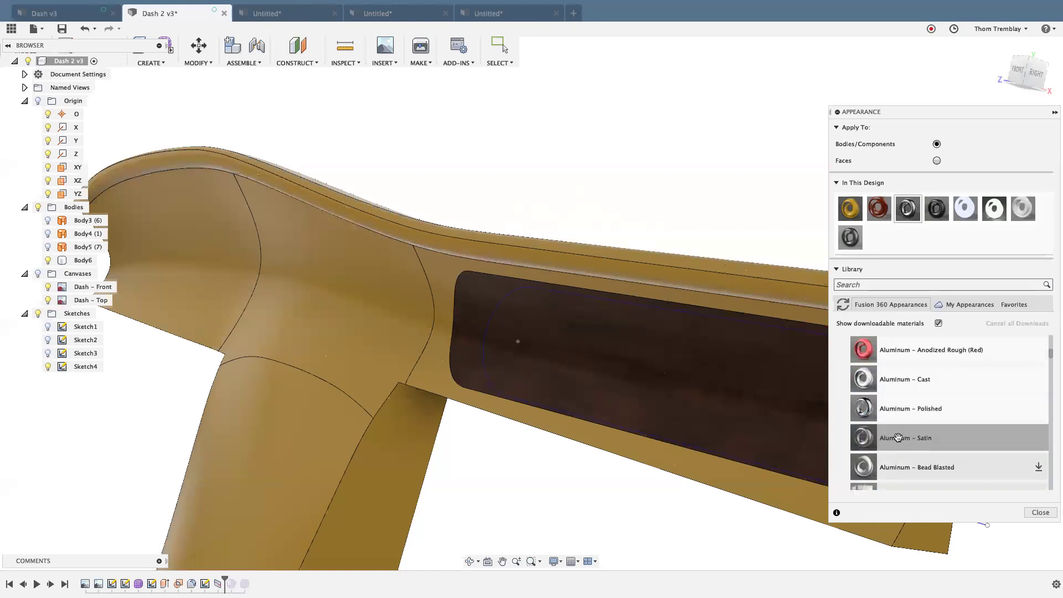
pyautogui.moveTo(899, 439); pyautogui.dragTo(429, 394)
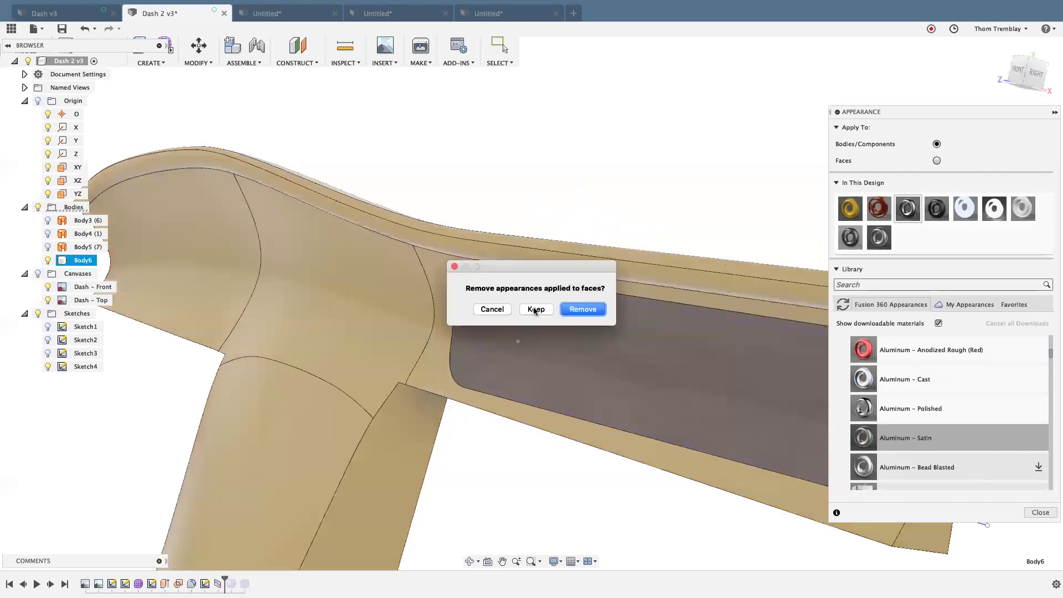
pyautogui.click(535, 310)
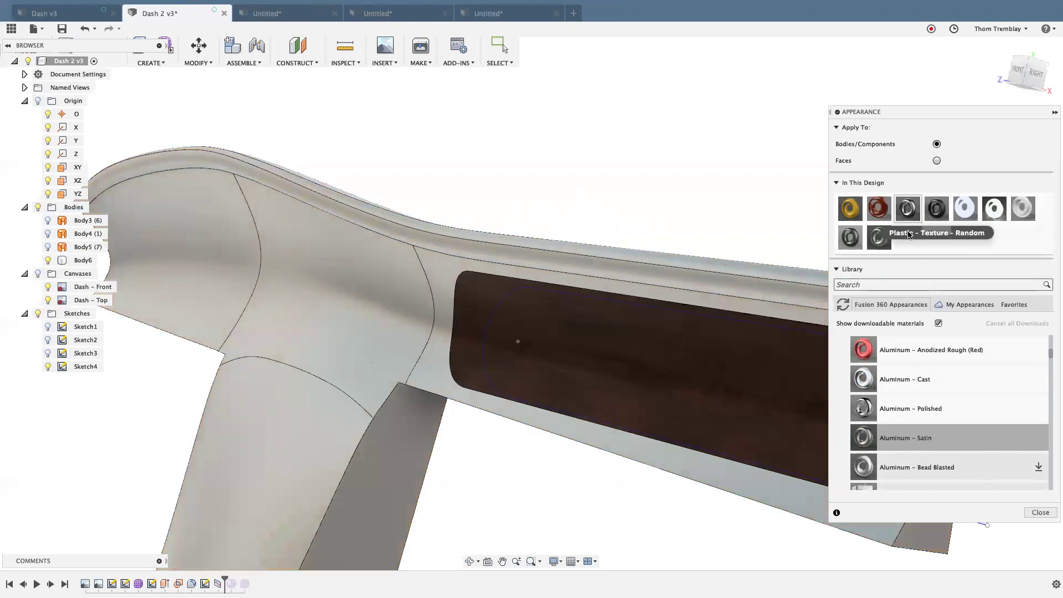
# Edit the Aluminum - Satin appearance to a light blue, RGB 147, 215, 240, and close the appearance settings.
pyautogui.doubleClick(877, 238)
pyautogui.moveTo(793, 180)
pyautogui.mouseDown()
pyautogui.moveTo(764, 164)
pyautogui.moveTo(777, 164)
pyautogui.mouseUp()
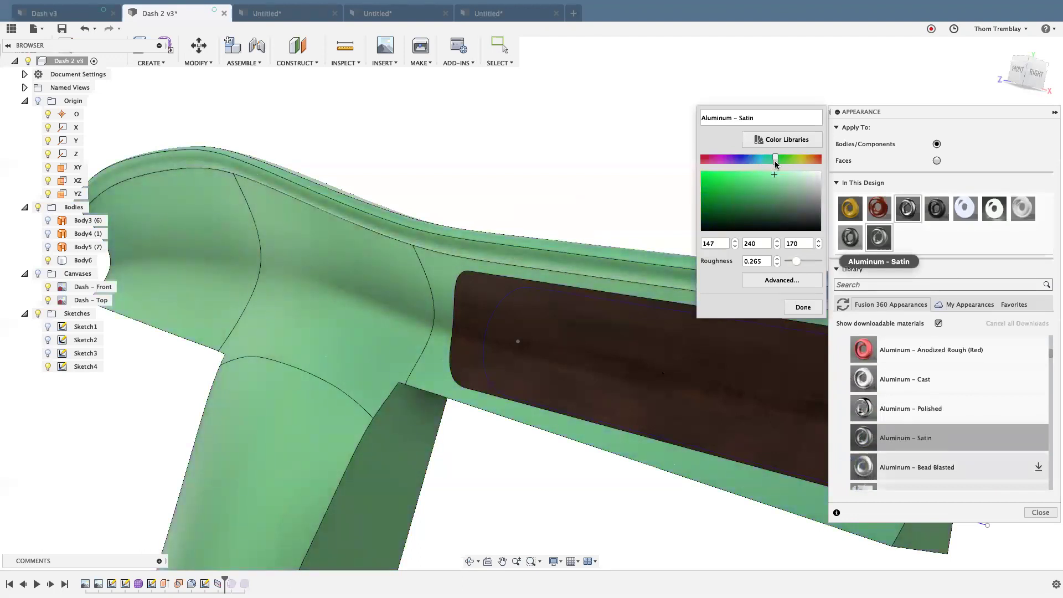
pyautogui.moveTo(776, 162)
pyautogui.mouseDown()
pyautogui.moveTo(789, 161)
pyautogui.moveTo(742, 162)
pyautogui.moveTo(757, 165)
pyautogui.mouseUp()
pyautogui.click(803, 307)
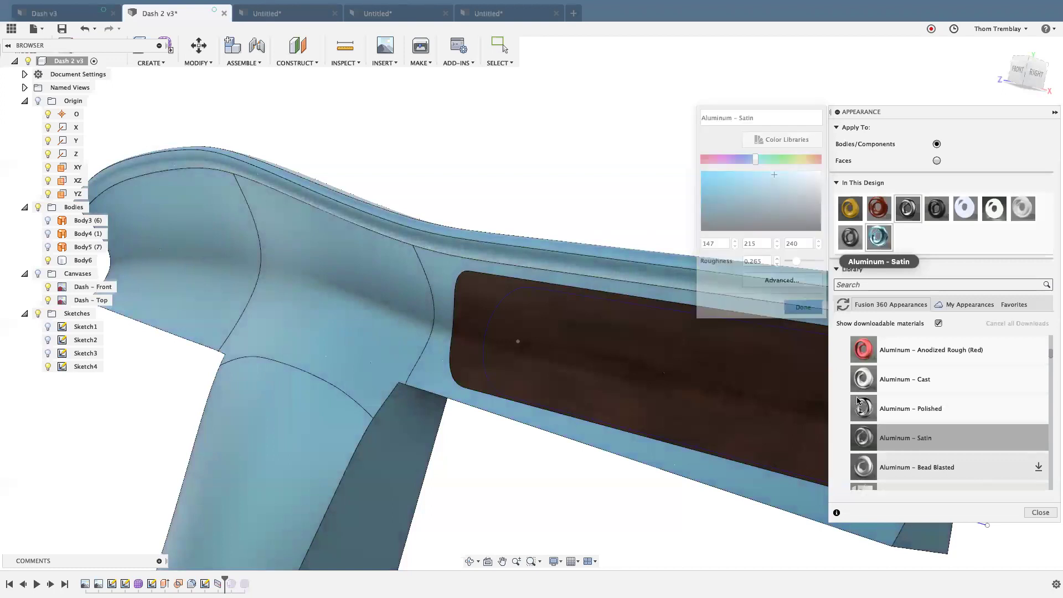
pyautogui.click(1041, 513)
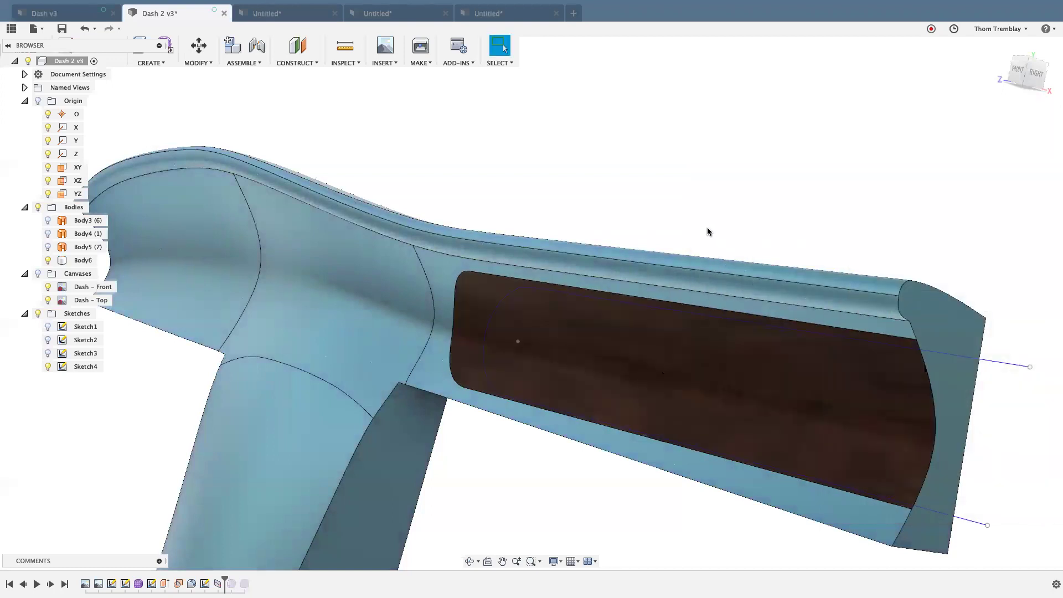
# Switch to the Dash v3 document and inspect the dashboard around its display and upper surface.
pyautogui.scroll(-1, 719, 219)
pyautogui.scroll(-1, 722, 214)
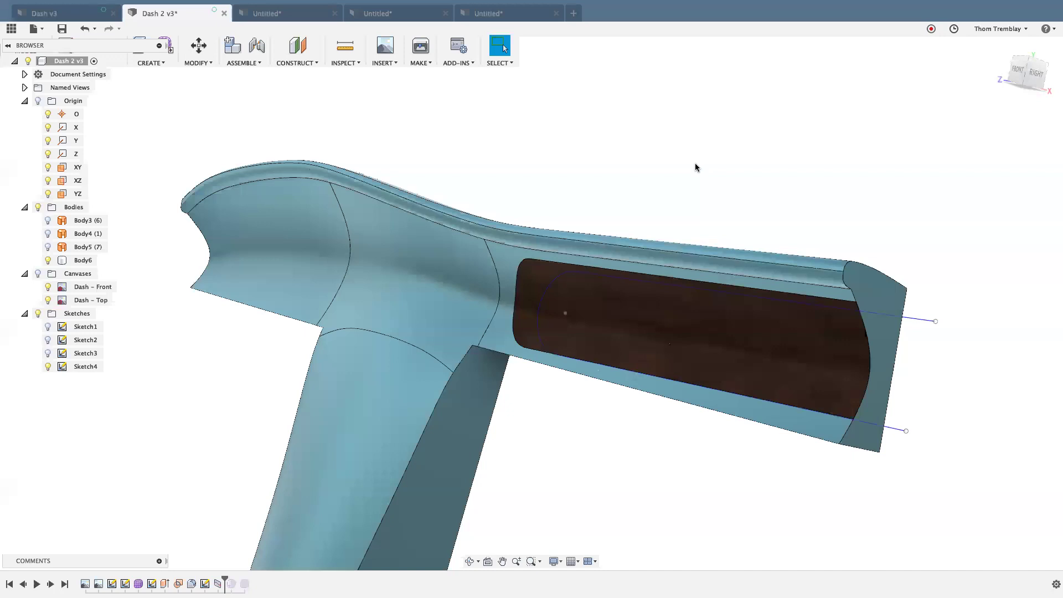
pyautogui.moveTo(684, 155)
pyautogui.keyDown('shift'); pyautogui.mouseDown(button='middle')
pyautogui.moveTo(676, 183)
pyautogui.moveTo(657, 164)
pyautogui.moveTo(700, 159)
pyautogui.mouseUp(button='middle'); pyautogui.keyUp('shift')
pyautogui.click(96, 286)
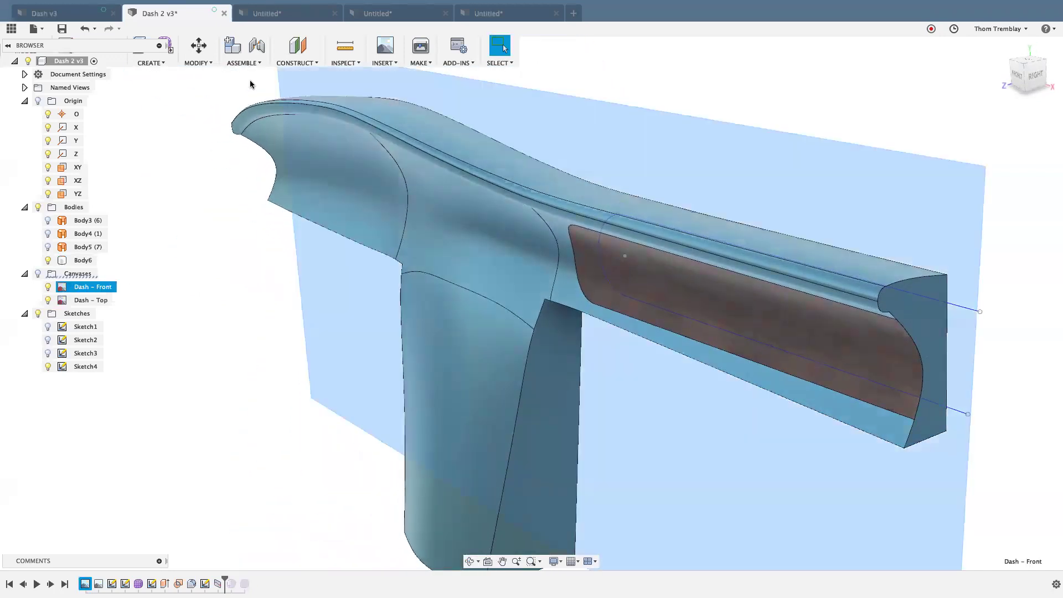
pyautogui.click(279, 14)
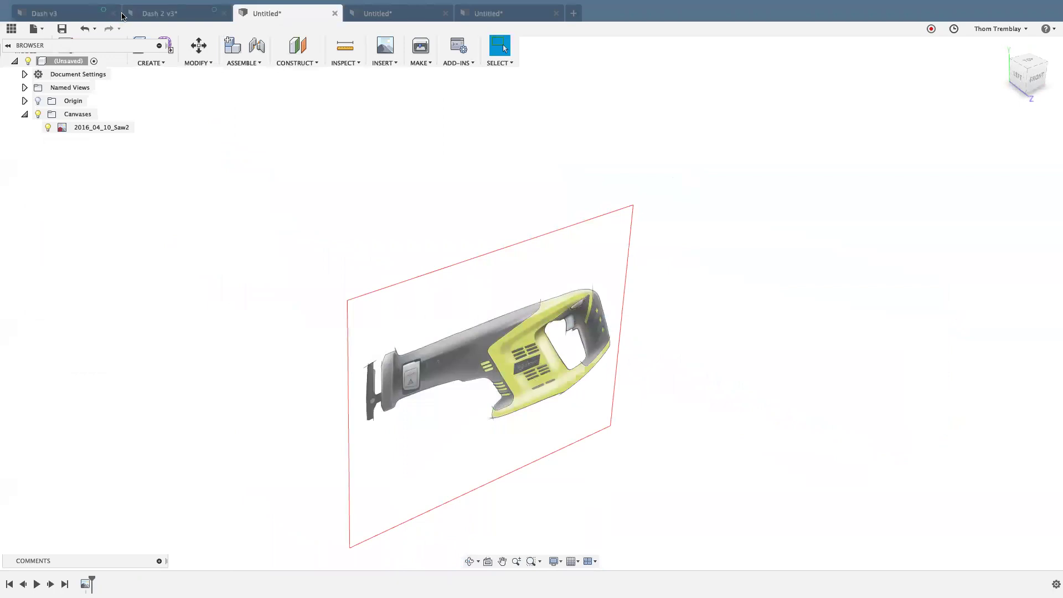
pyautogui.click(77, 16)
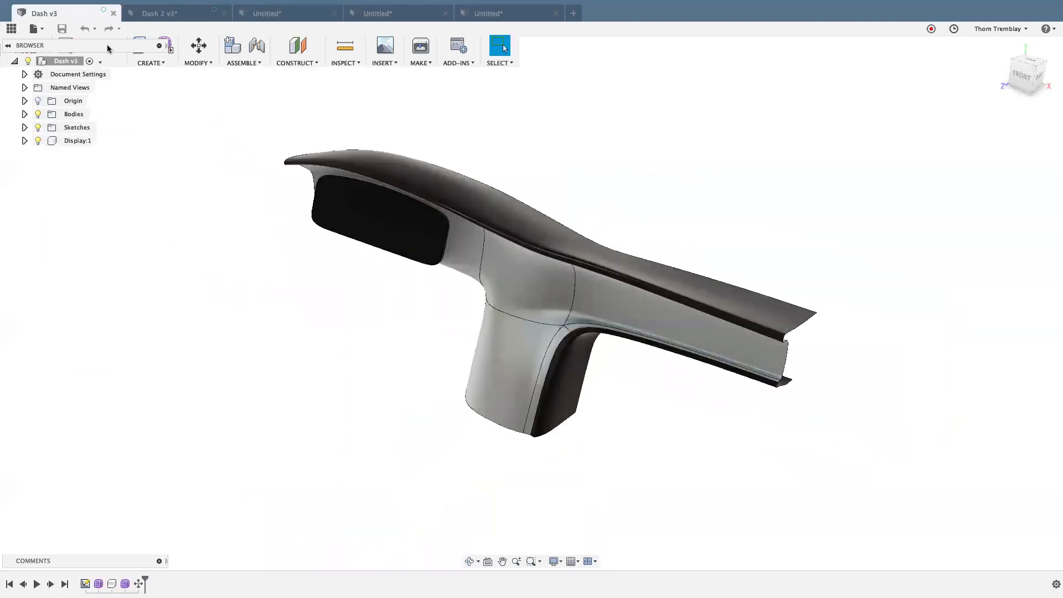
pyautogui.scroll(6, 351, 339)
pyautogui.moveTo(384, 321); pyautogui.dragTo(244, 440, button='middle')
pyautogui.keyDown('shift'); pyautogui.moveTo(276, 409); pyautogui.dragTo(560, 257, button='middle'); pyautogui.keyUp('shift')
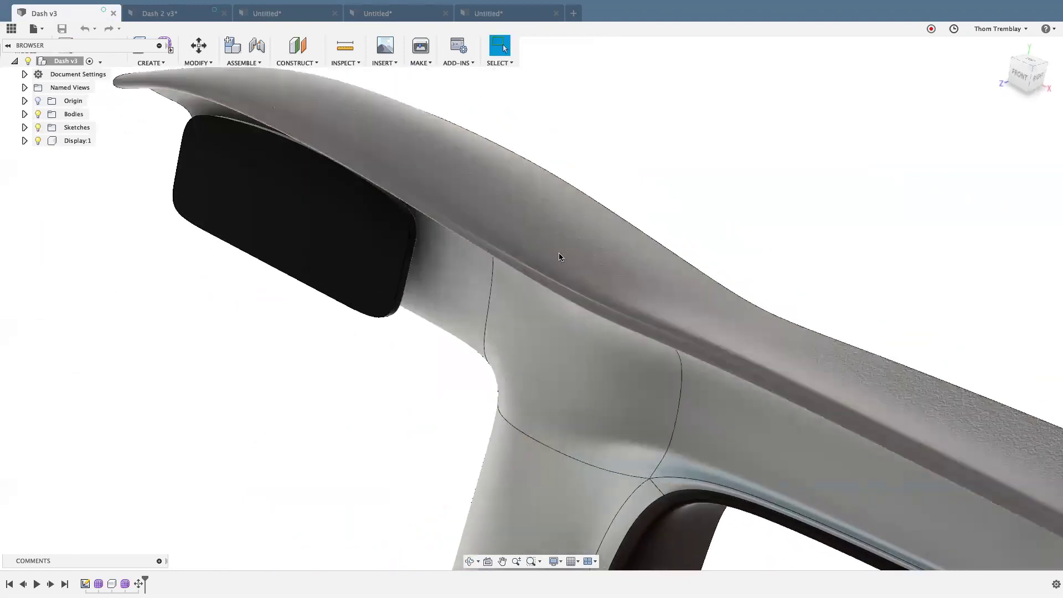
# Recolor the Plastic - Texture - Random appearance on the dash top to near-black, about RGB 28, 25, 23.
pyautogui.press('a')
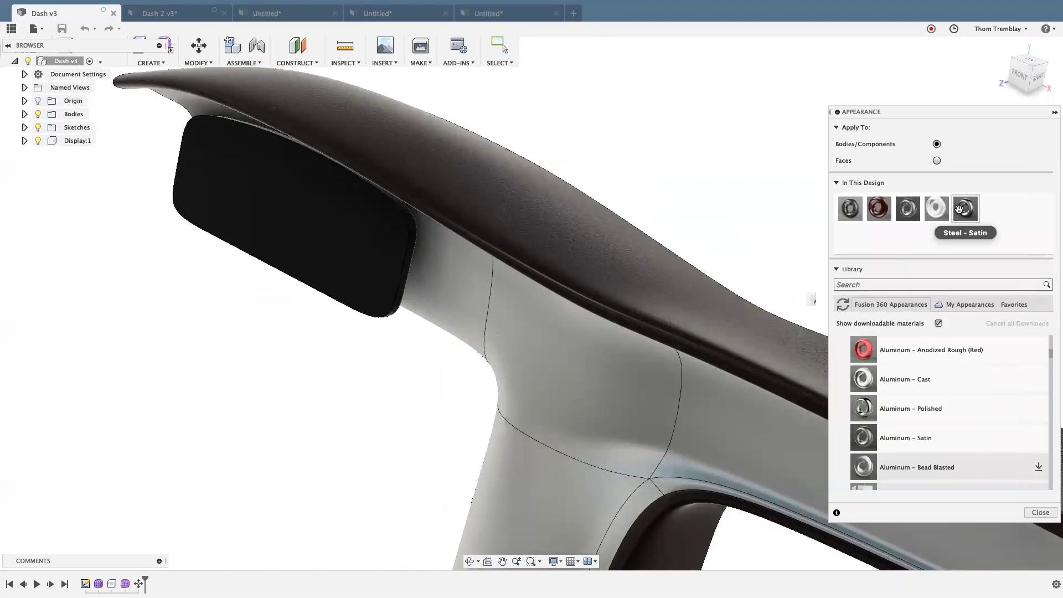
pyautogui.doubleClick(880, 209)
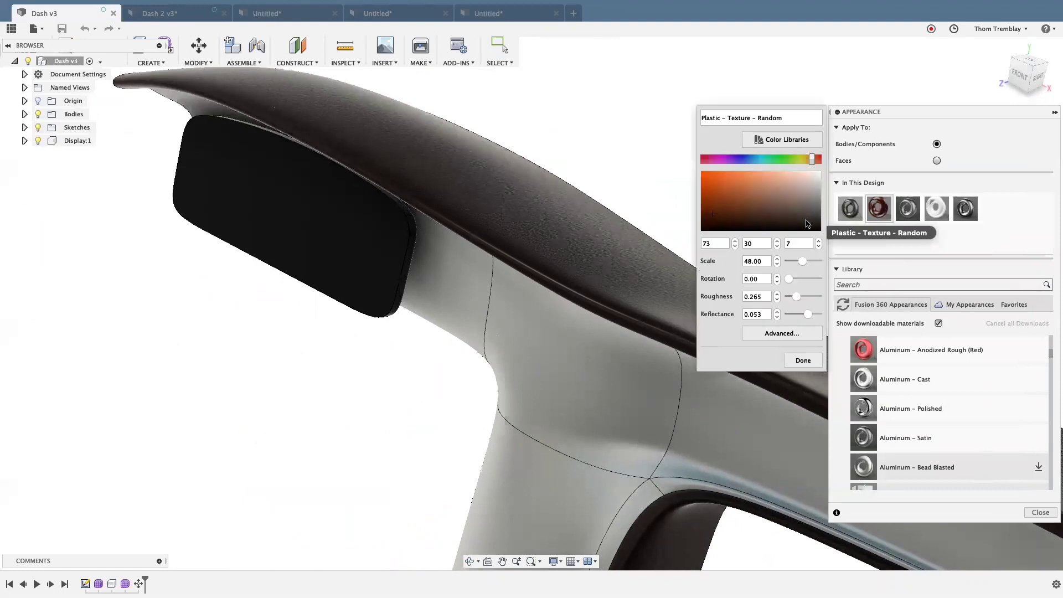
pyautogui.moveTo(806, 226); pyautogui.dragTo(799, 227)
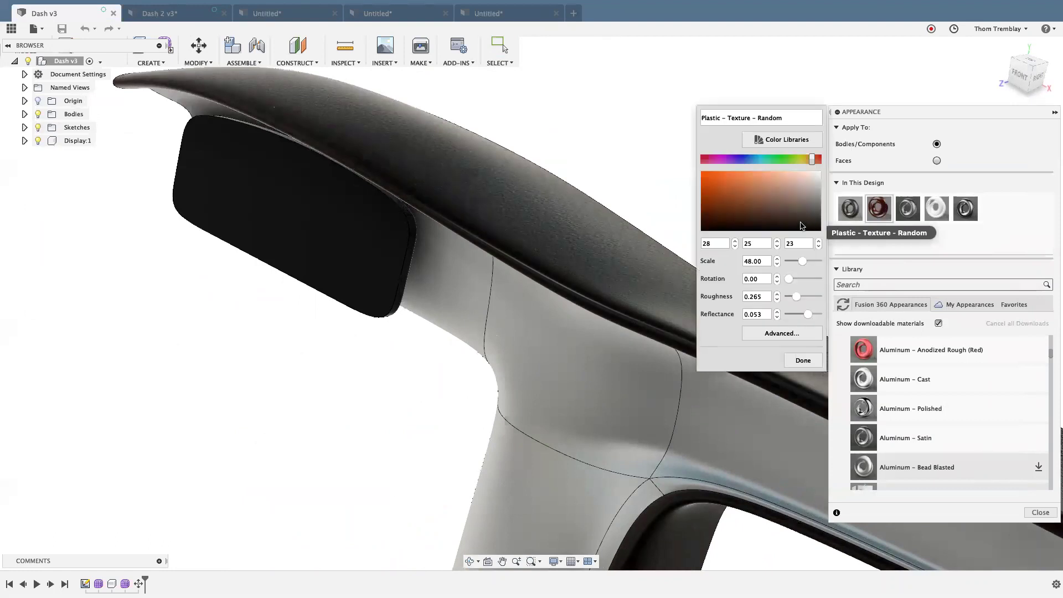
pyautogui.click(342, 471)
pyautogui.moveTo(377, 458); pyautogui.dragTo(211, 344, button='middle')
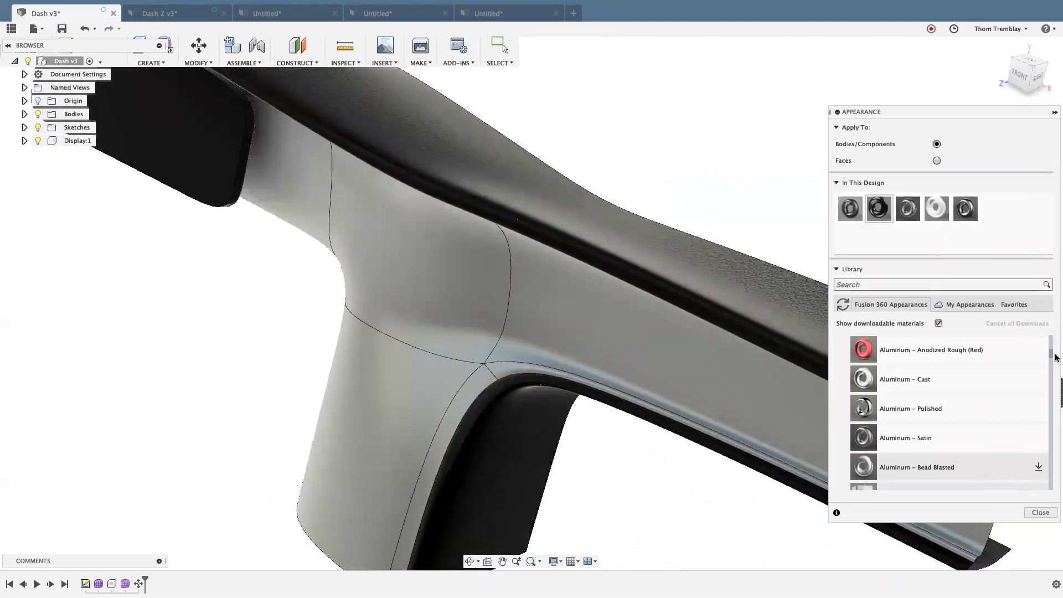
# Apply Mahogany - Glossy to only the side face of the stem under the right arm, and close the appearance settings.
pyautogui.moveTo(1051, 352); pyautogui.dragTo(1039, 427)
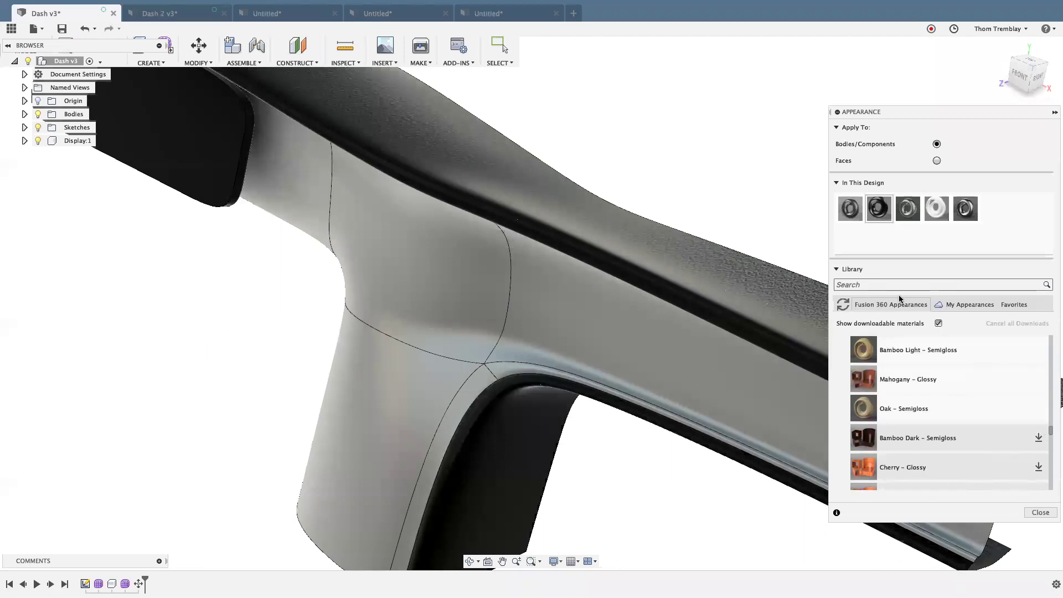
pyautogui.click(936, 162)
pyautogui.moveTo(894, 379); pyautogui.dragTo(536, 468)
pyautogui.scroll(-1, 637, 484)
pyautogui.moveTo(606, 464); pyautogui.dragTo(726, 470, button='middle')
pyautogui.click(1040, 512)
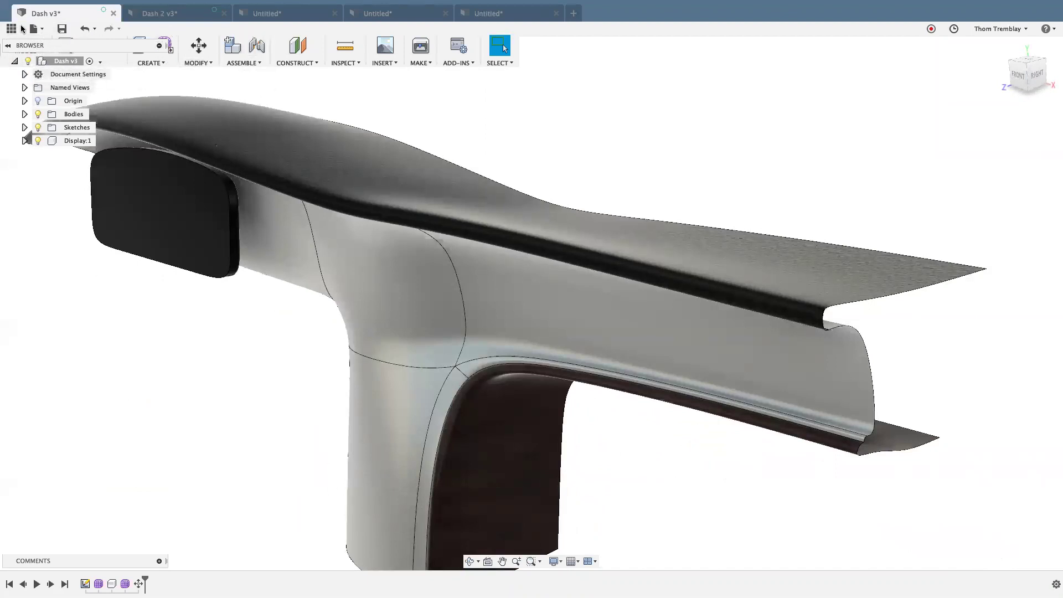
# Reposition the toolbar so the workspace selector is exposed, and change from the Model to the Render workspace.
pyautogui.moveTo(2, 60); pyautogui.dragTo(139, 72)
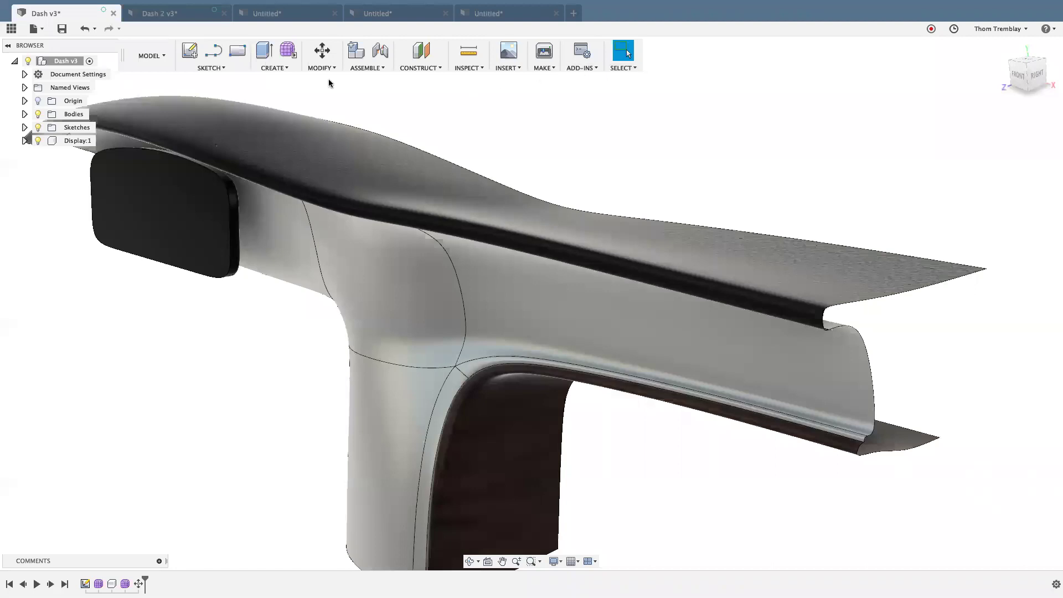
pyautogui.moveTo(100, 45); pyautogui.dragTo(3, 121)
pyautogui.moveTo(122, 64); pyautogui.dragTo(3, 56)
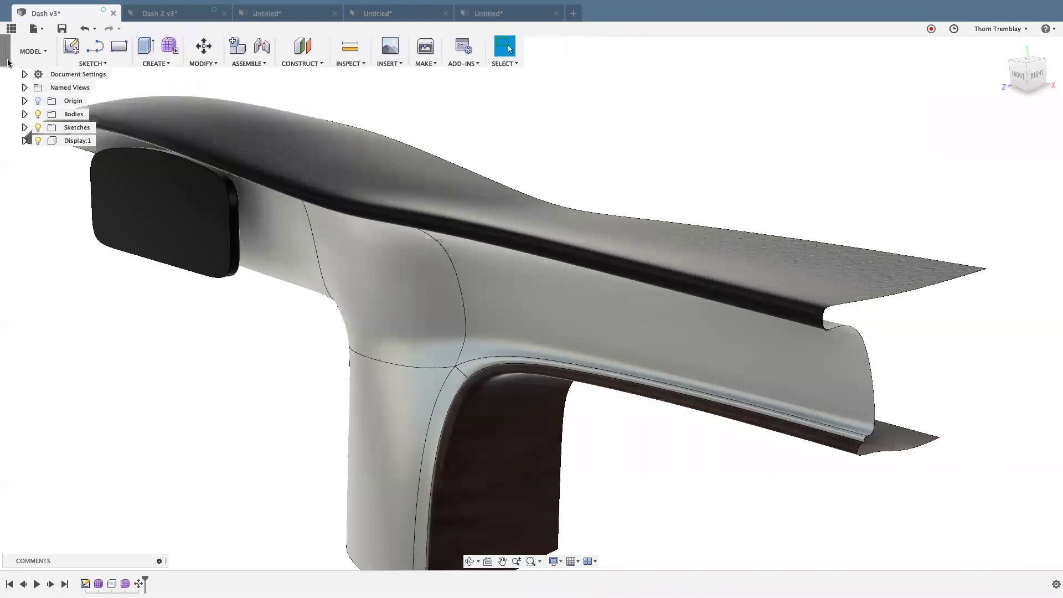
pyautogui.click(34, 49)
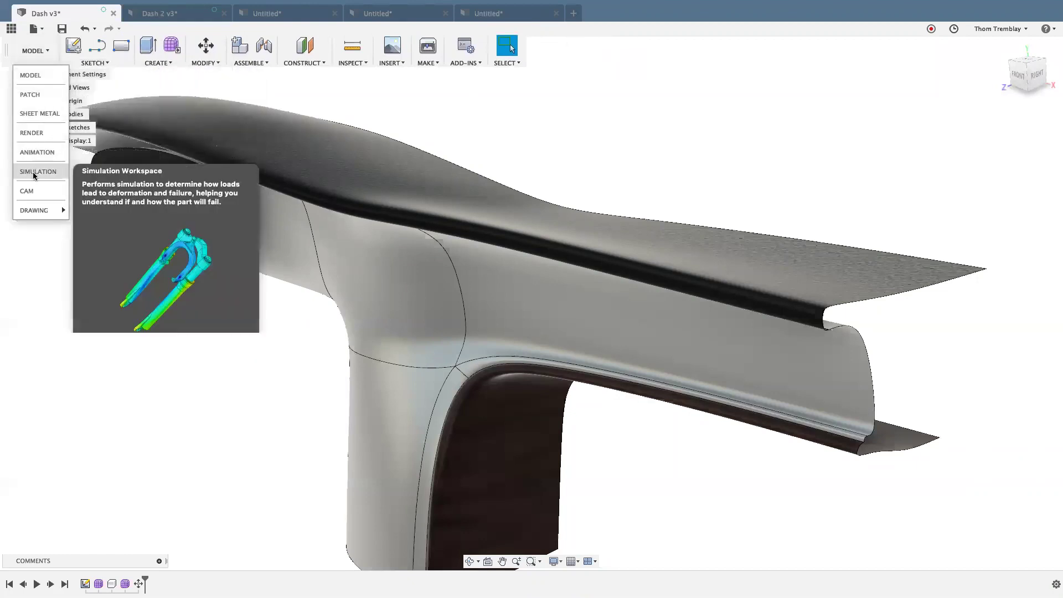
pyautogui.click(31, 133)
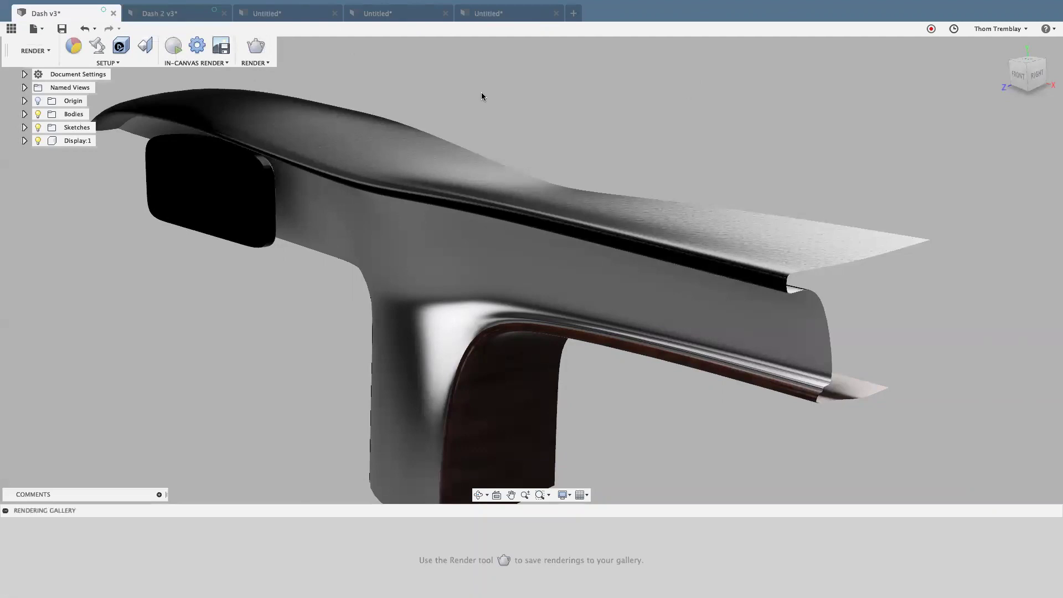
# Redefine the straight-on front view of the dashboard as the Top view and inspect the changed lighting and reflections.
pyautogui.keyDown('shift'); pyautogui.moveTo(553, 98); pyautogui.dragTo(594, 97, button='middle'); pyautogui.keyUp('shift')
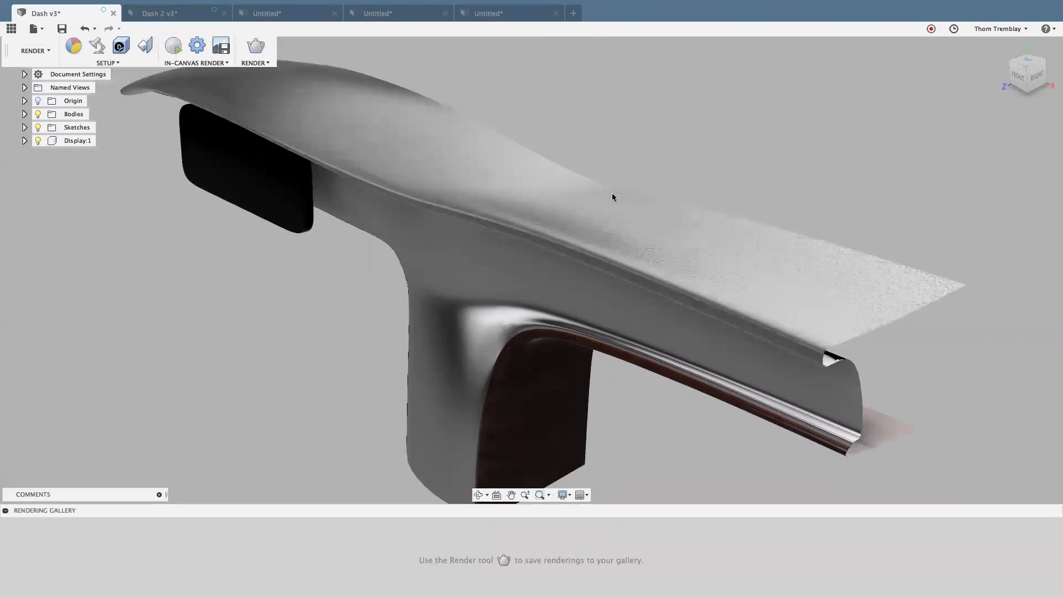
pyautogui.click(1020, 79)
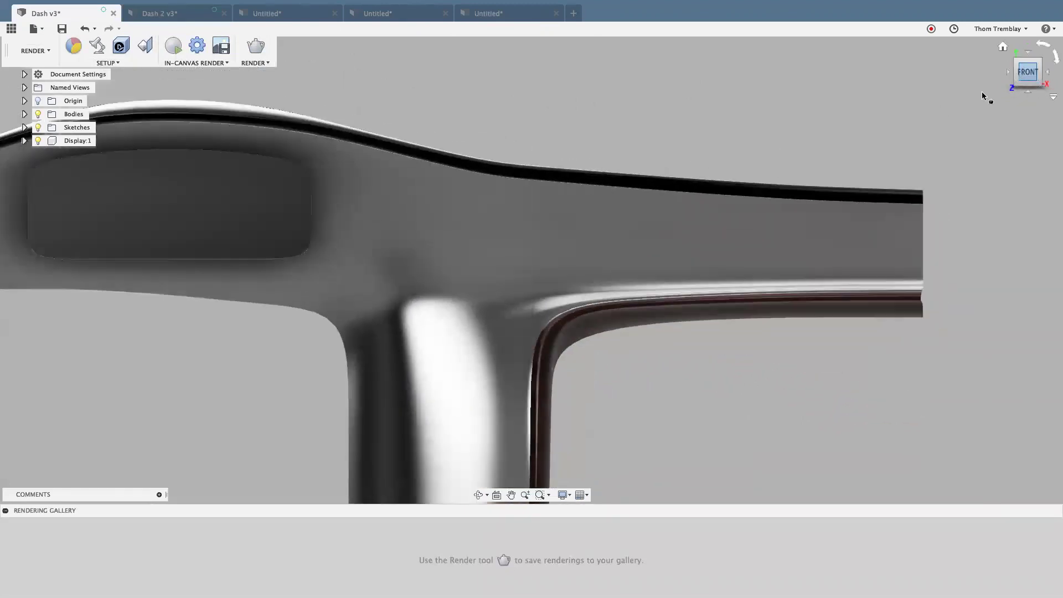
pyautogui.keyDown('shift'); pyautogui.moveTo(899, 97); pyautogui.dragTo(868, 141, button='middle'); pyautogui.keyUp('shift')
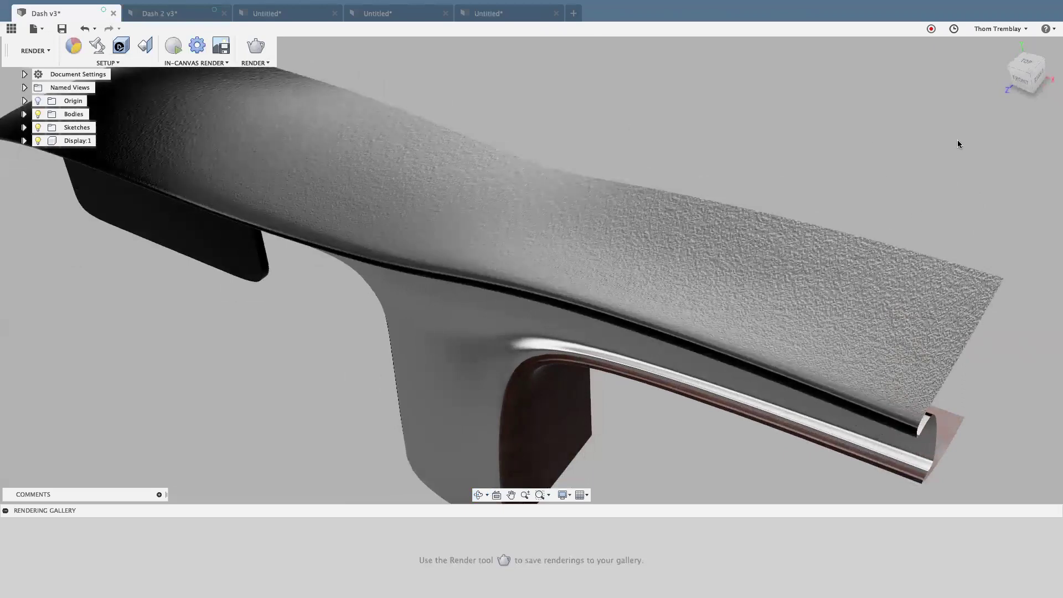
pyautogui.click(1022, 82)
pyautogui.rightClick(1025, 73)
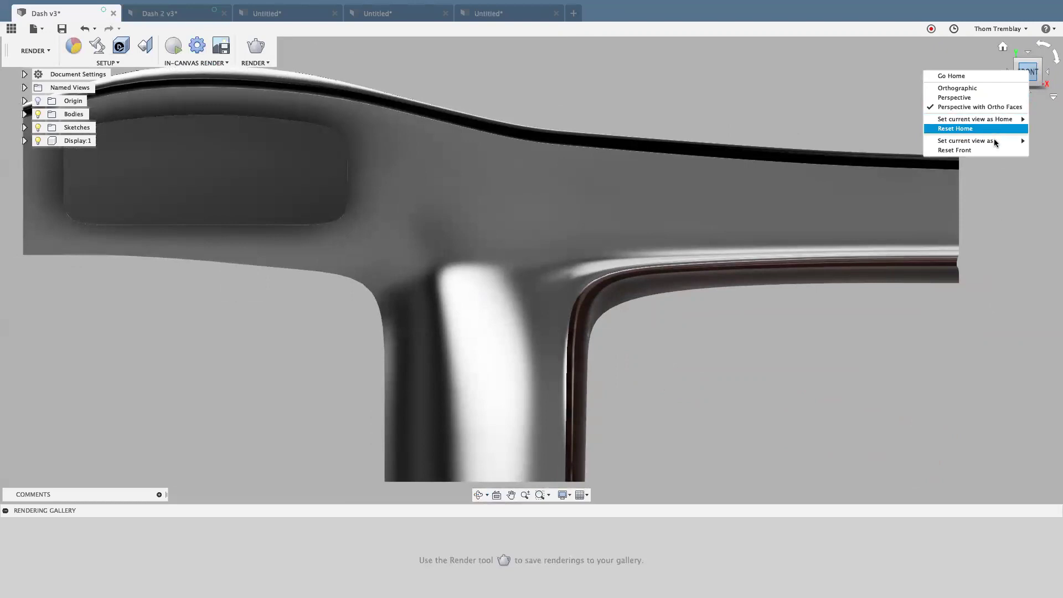
pyautogui.moveTo(995, 142)
pyautogui.click(897, 151)
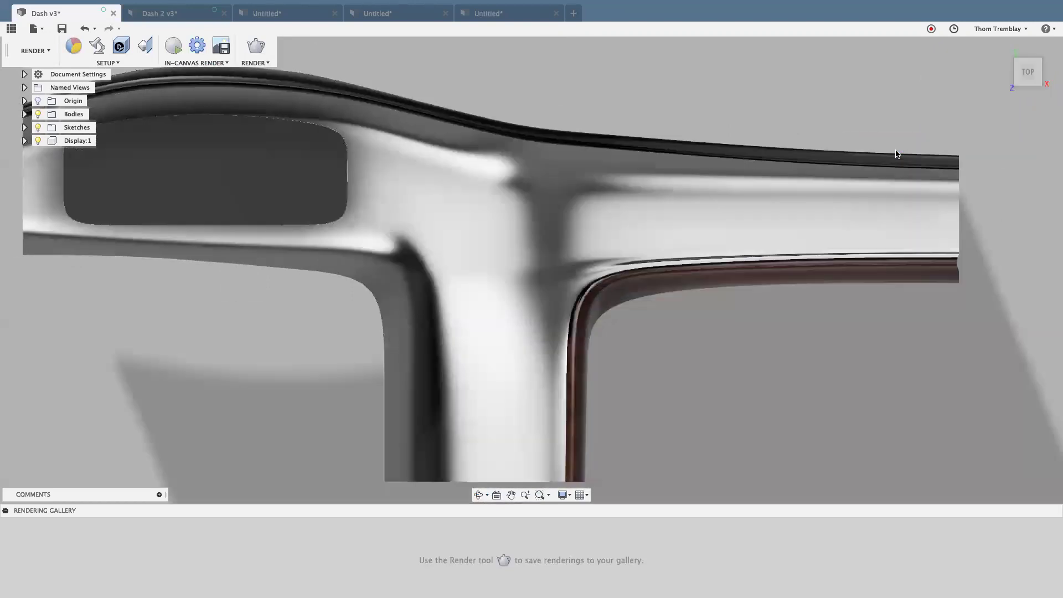
pyautogui.keyDown('shift'); pyautogui.moveTo(911, 111); pyautogui.dragTo(892, 146, button='middle'); pyautogui.keyUp('shift')
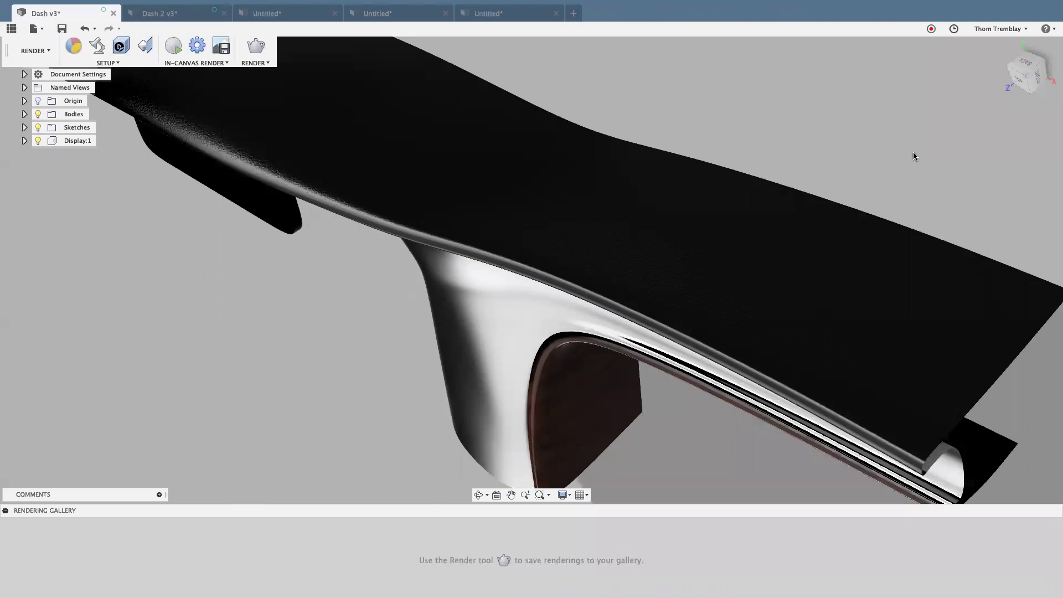
# Reassign the same straight-on view as Front to restore the original orientation, and check the whole dashboard's lighting.
pyautogui.click(1021, 84)
pyautogui.rightClick(1025, 74)
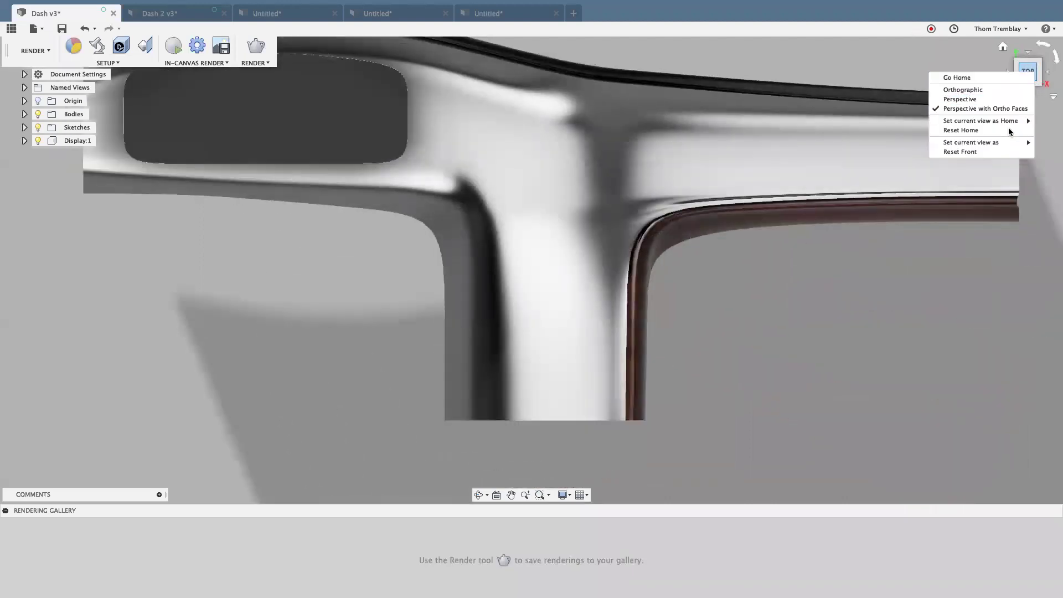
pyautogui.moveTo(991, 142)
pyautogui.click(911, 150)
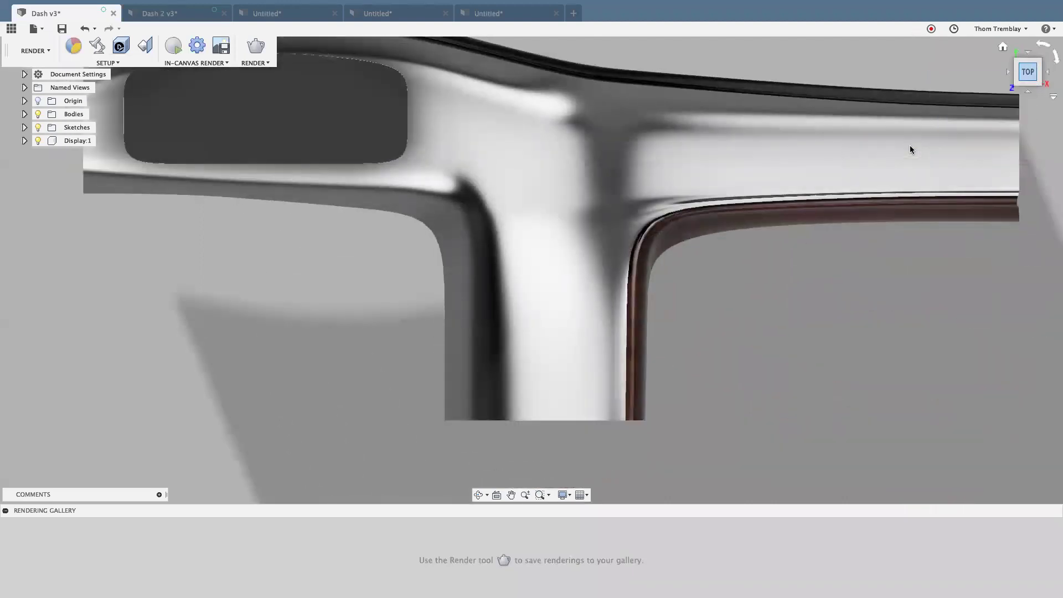
pyautogui.keyDown('shift'); pyautogui.moveTo(828, 253); pyautogui.dragTo(774, 222, button='middle'); pyautogui.keyUp('shift')
pyautogui.moveTo(795, 128); pyautogui.dragTo(676, 189, button='middle')
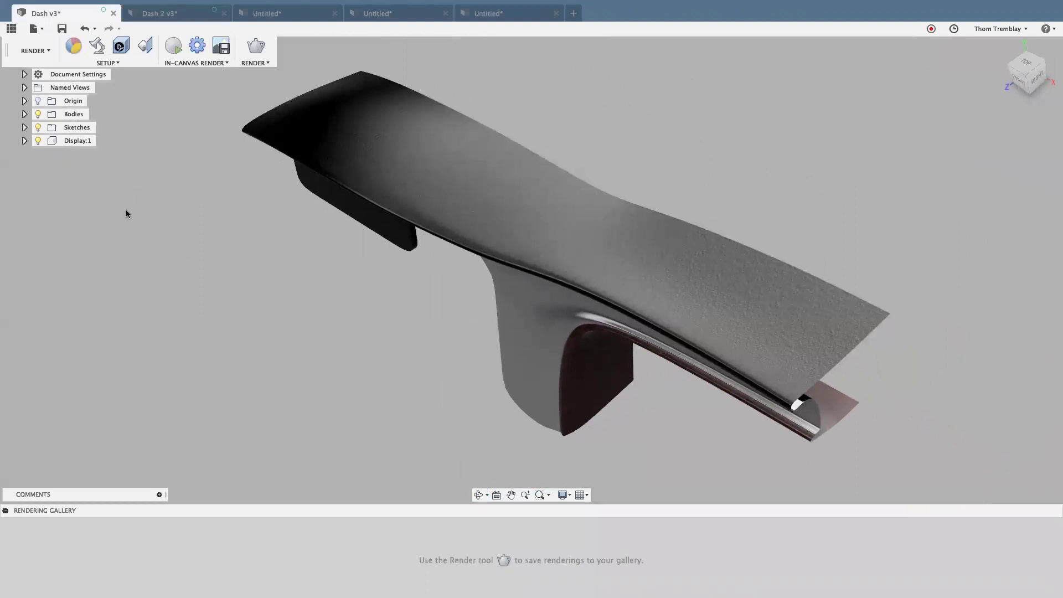
# Open the scene settings and apply the Grid Light environment from the Fusion 360 library to the scene.
pyautogui.click(96, 46)
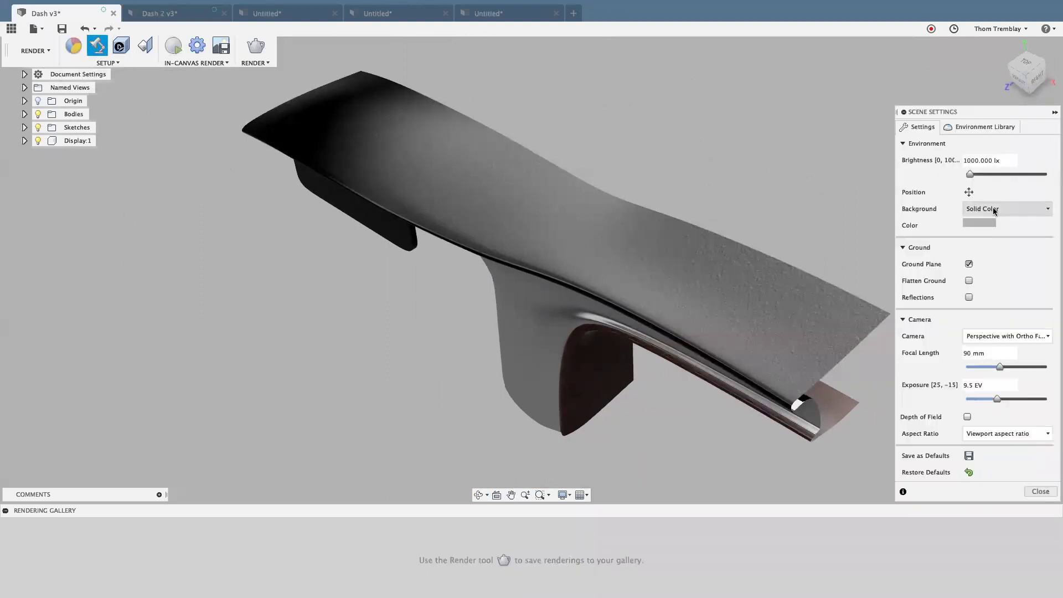
pyautogui.click(987, 129)
pyautogui.moveTo(999, 386); pyautogui.dragTo(964, 171)
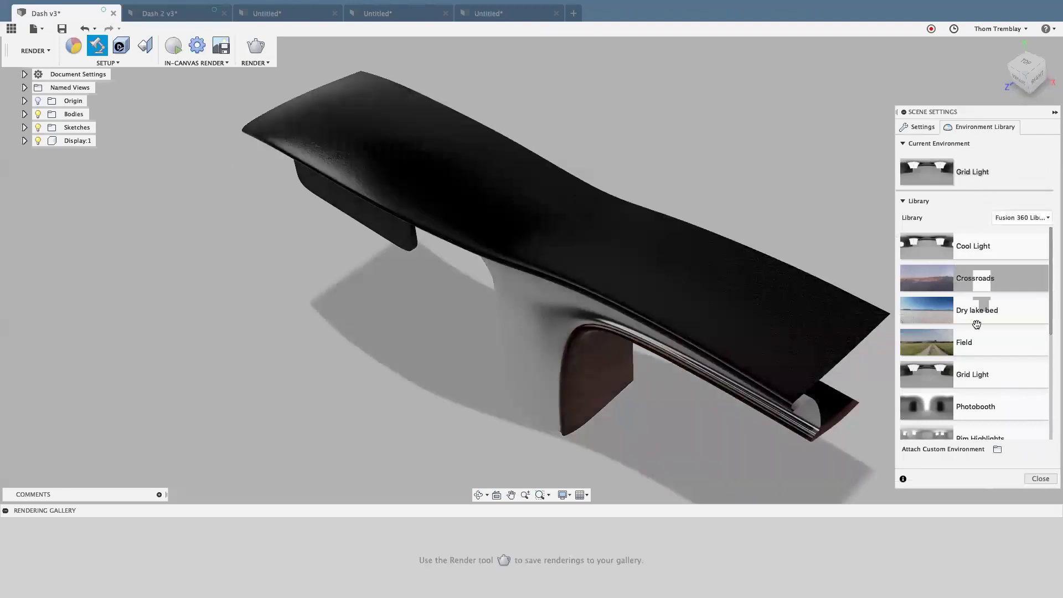
# Rotate the lighting environment around the dashboard to -63.8 degrees.
pyautogui.click(923, 128)
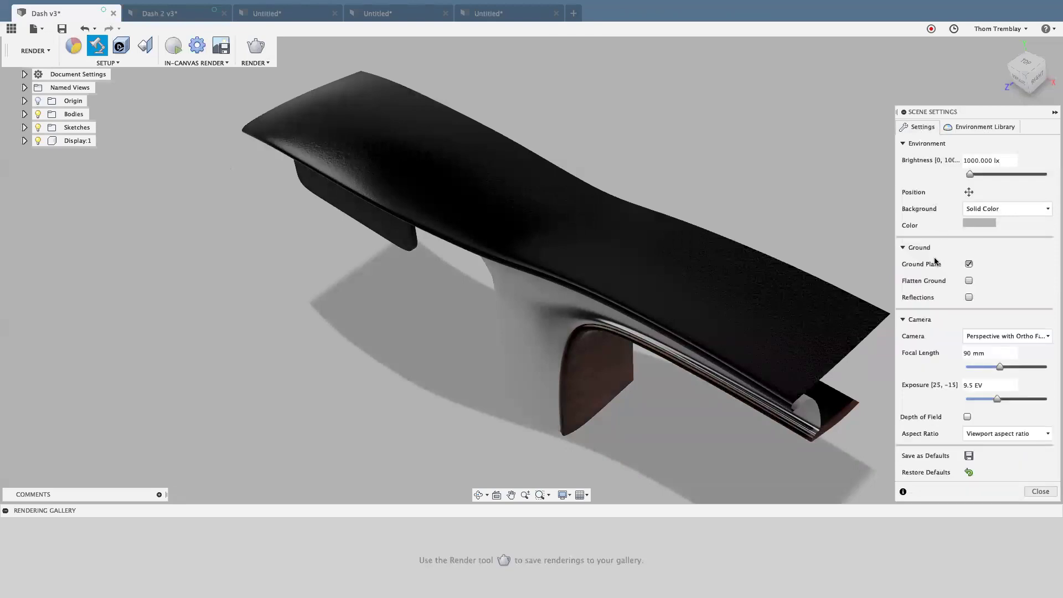
pyautogui.click(969, 193)
pyautogui.moveTo(731, 425); pyautogui.dragTo(771, 427)
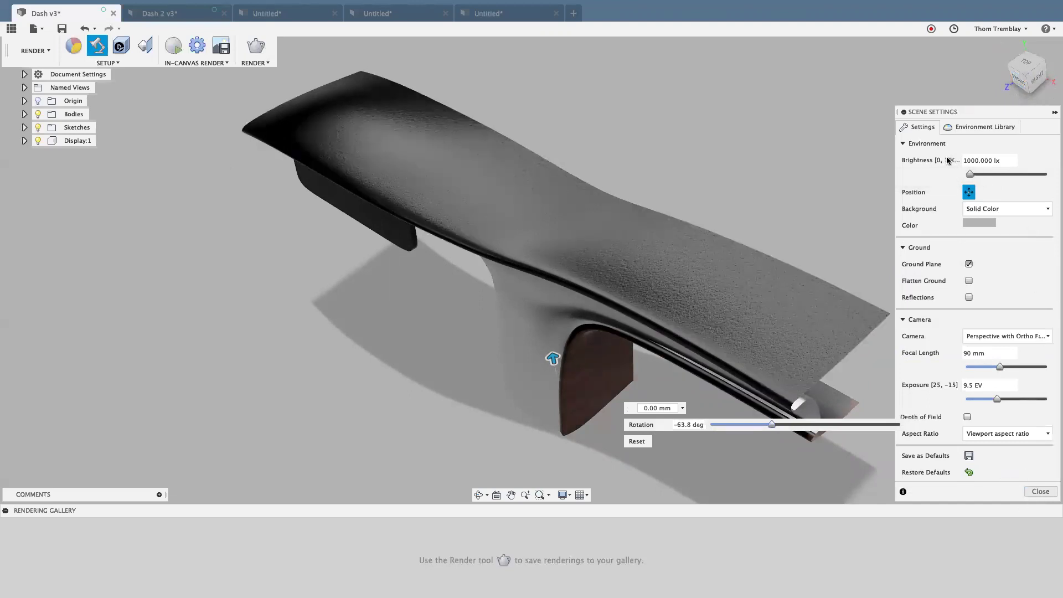
# Try an environment brightness of 3000 lx, reduce it to 2000 lx, and finish positioning the environment.
pyautogui.click(968, 162)
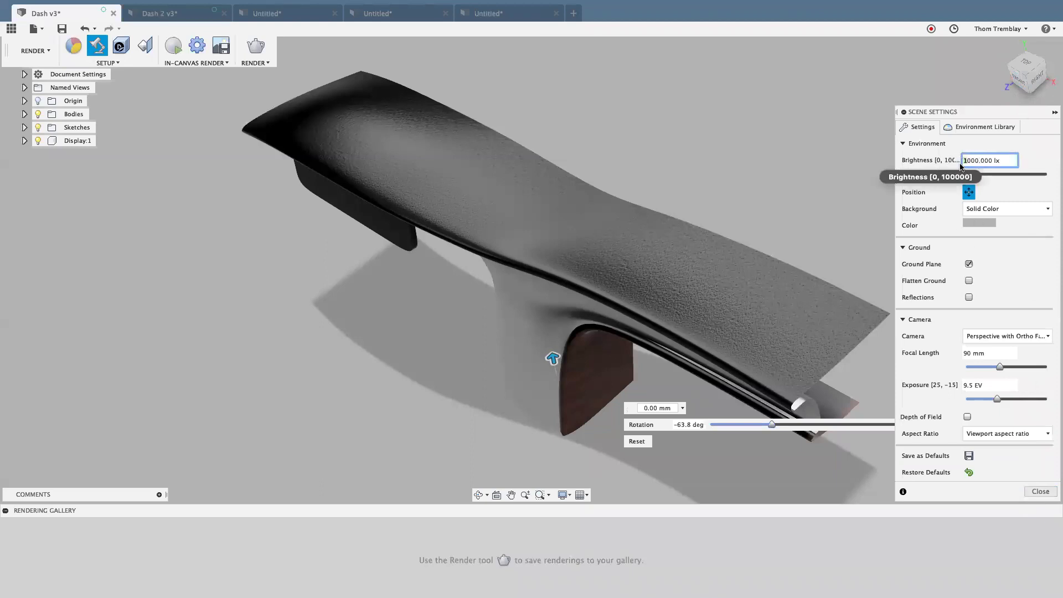
pyautogui.write('3')
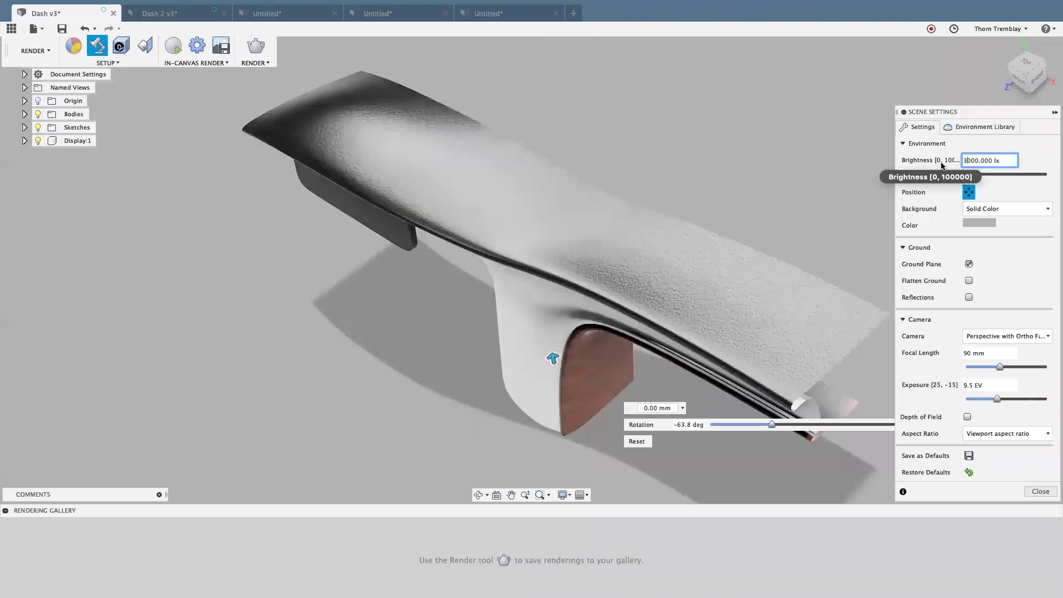
pyautogui.press('BackSpace')
pyautogui.write('2')
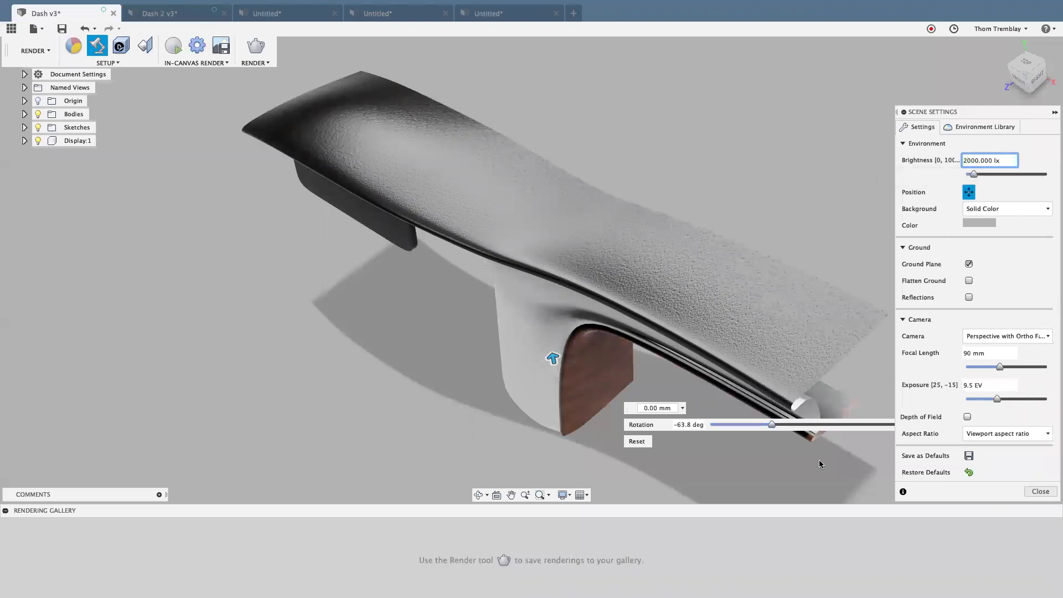
pyautogui.click(969, 192)
pyautogui.click(969, 193)
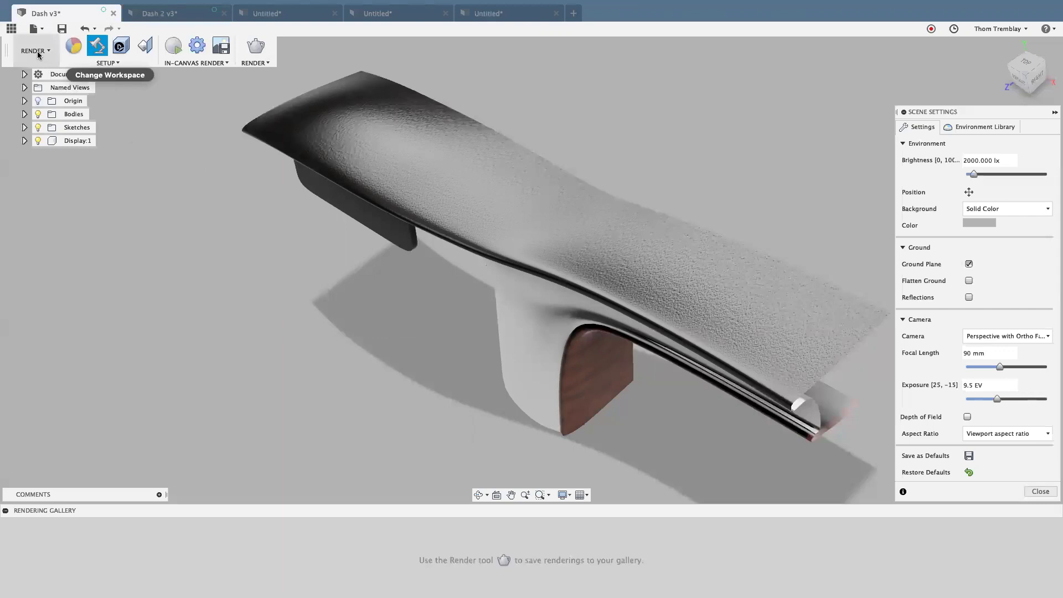
# Reset the interface to the default layout and close the scene settings.
pyautogui.click(41, 29)
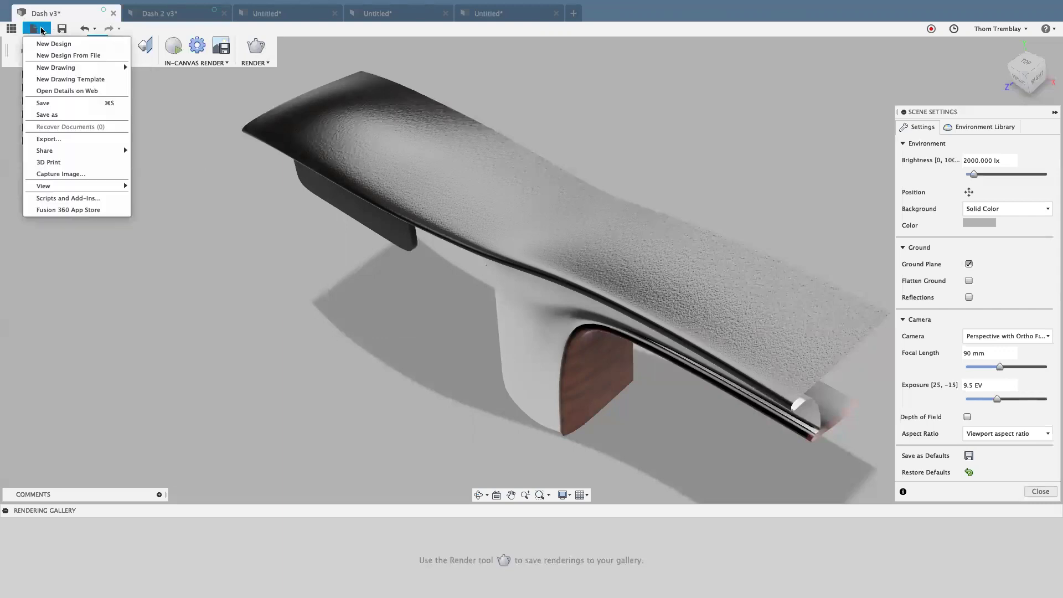
pyautogui.moveTo(89, 186)
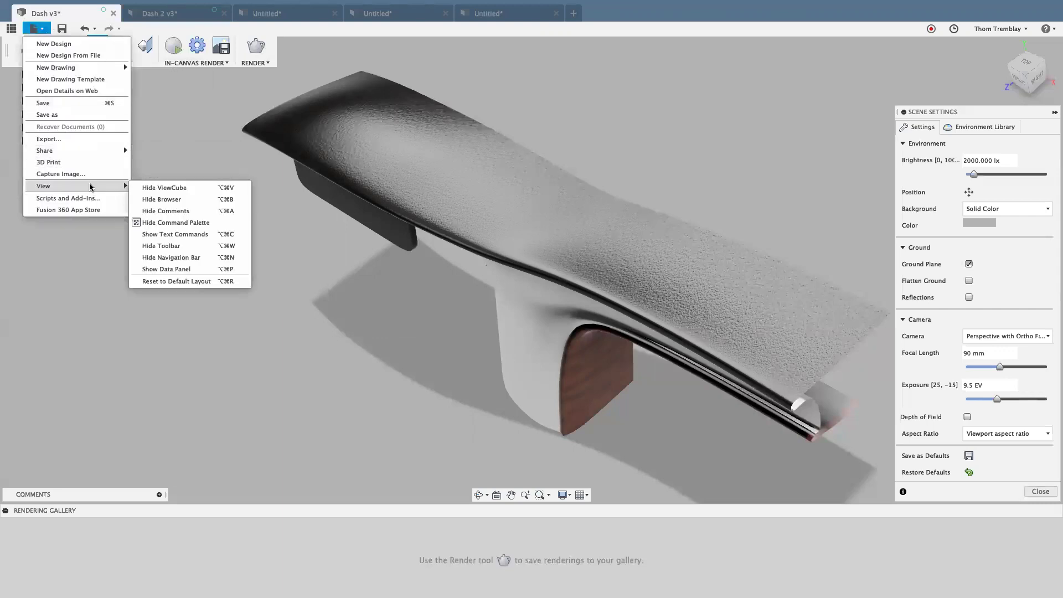
pyautogui.click(164, 282)
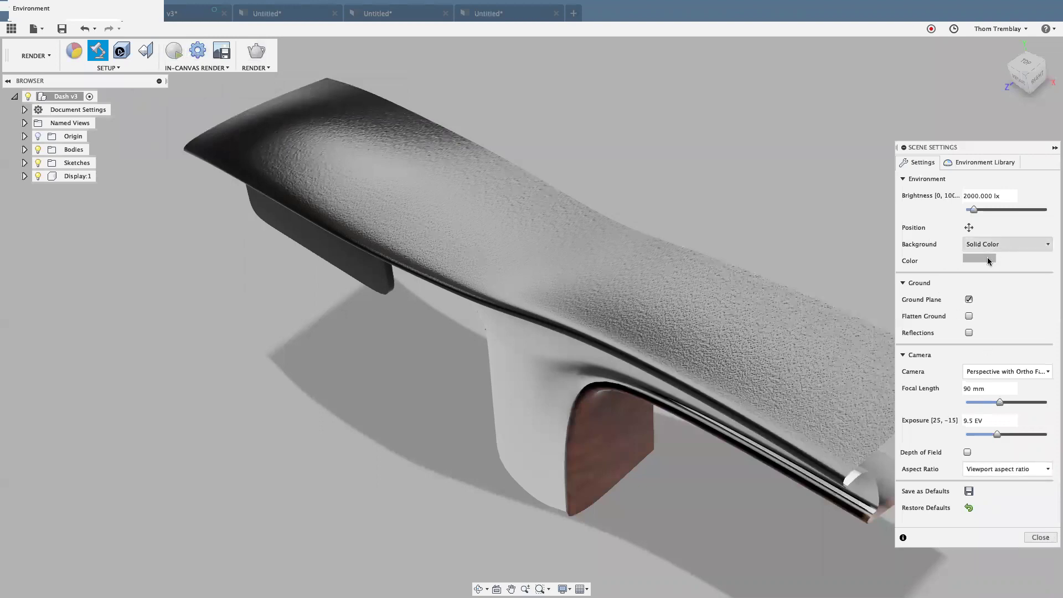
pyautogui.click(1040, 538)
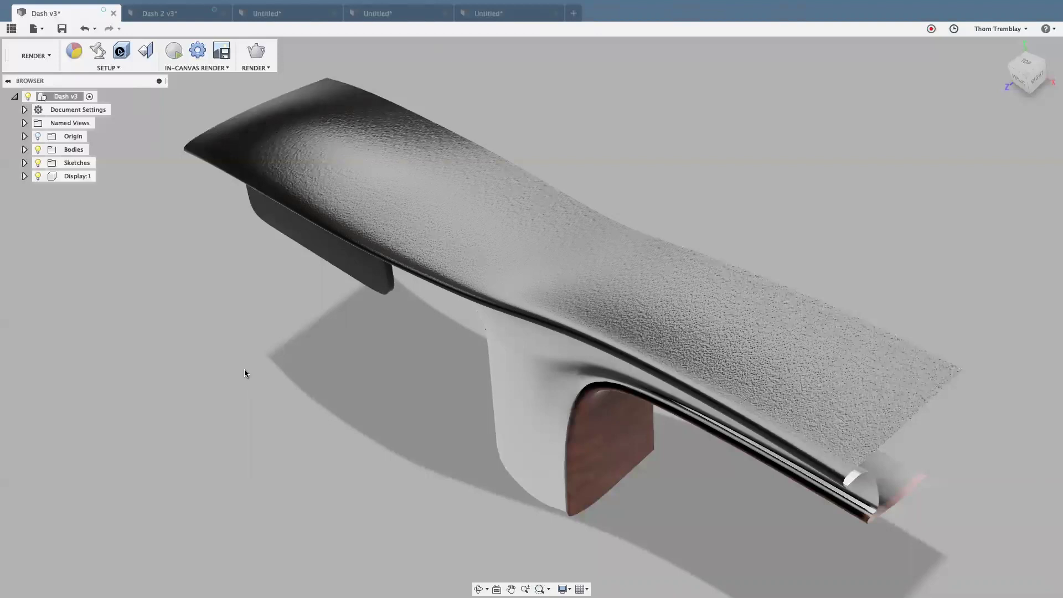
# Show the dashboard from a lower front angle and set the scene's solid background color to white.
pyautogui.keyDown('shift'); pyautogui.moveTo(453, 474); pyautogui.dragTo(461, 450, button='middle'); pyautogui.keyUp('shift')
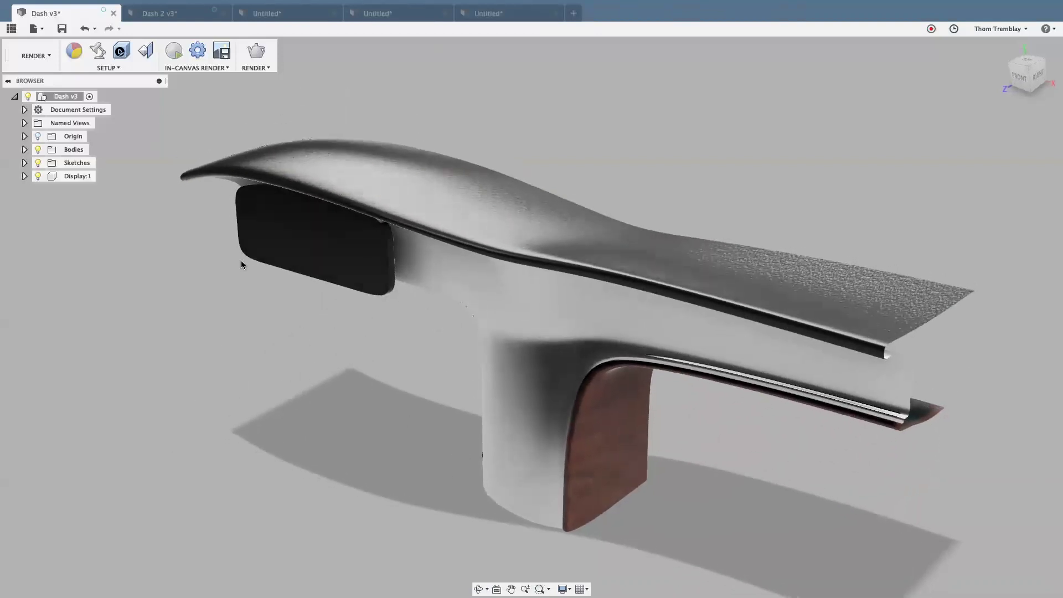
pyautogui.click(75, 51)
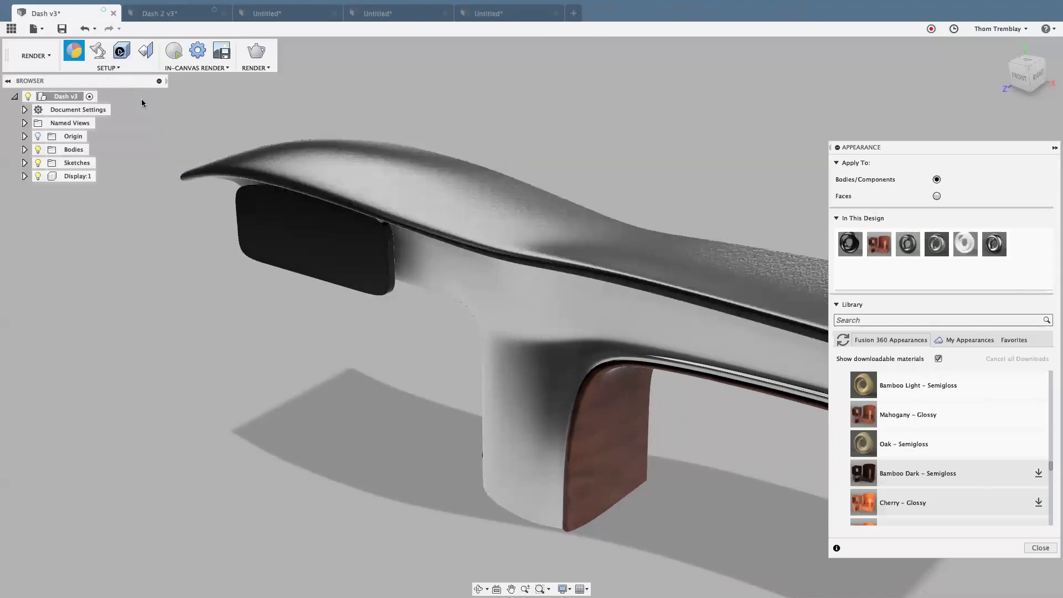
pyautogui.click(75, 51)
pyautogui.click(92, 50)
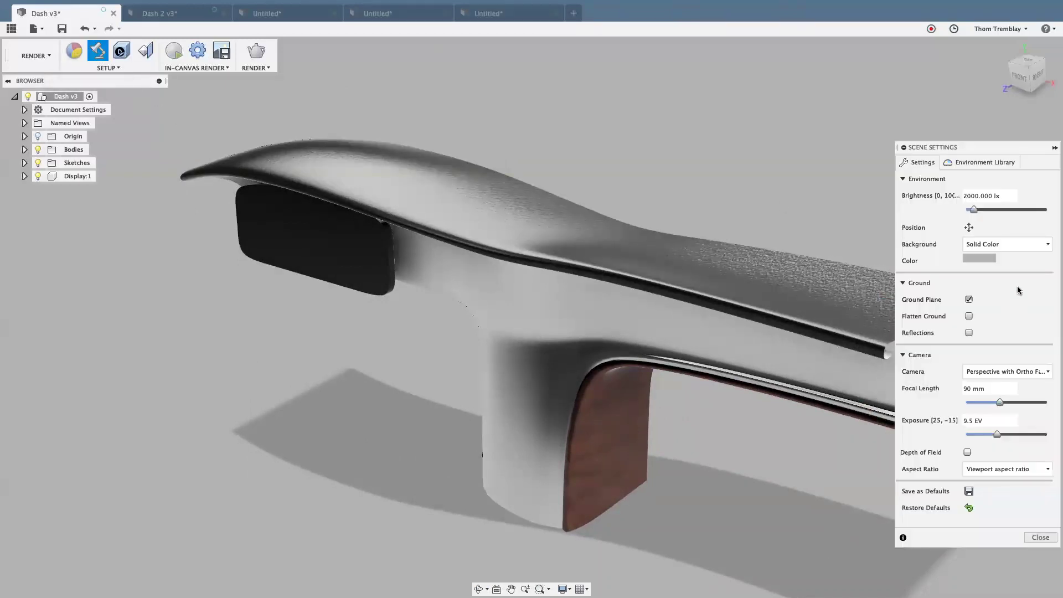
pyautogui.click(982, 258)
pyautogui.moveTo(878, 227); pyautogui.dragTo(884, 167)
pyautogui.click(784, 267)
pyautogui.click(873, 268)
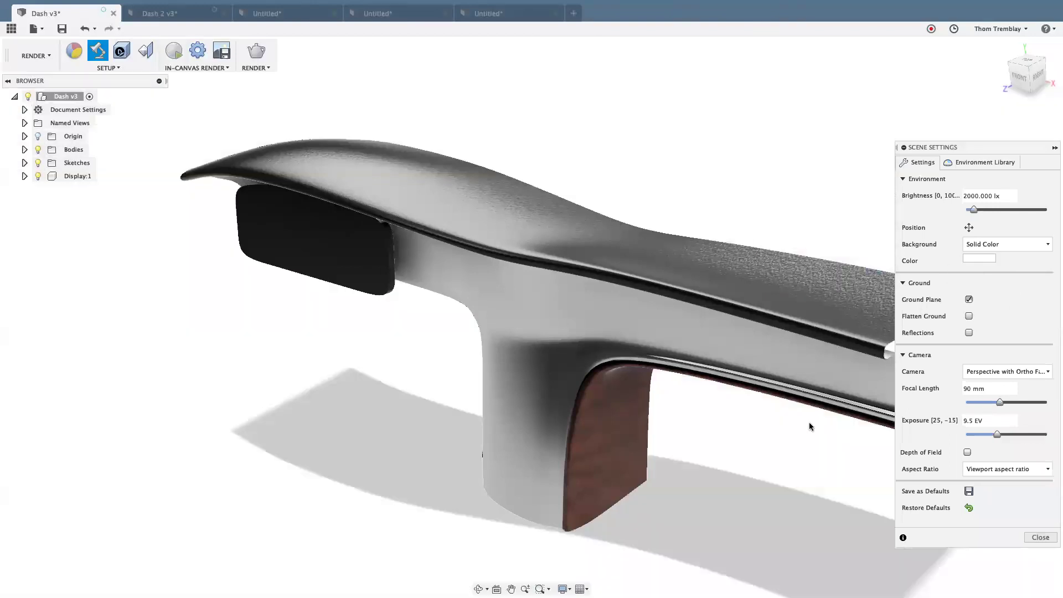
# Set the environment brightness to 1500 lx in the scene settings.
pyautogui.click(967, 197)
pyautogui.moveTo(969, 197); pyautogui.dragTo(956, 198)
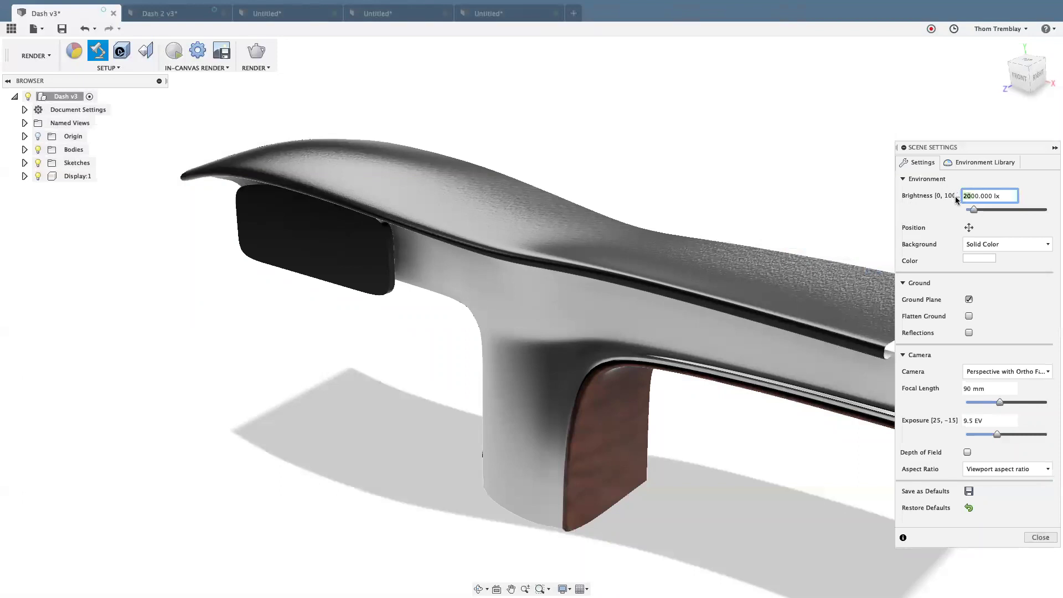
pyautogui.write('15')
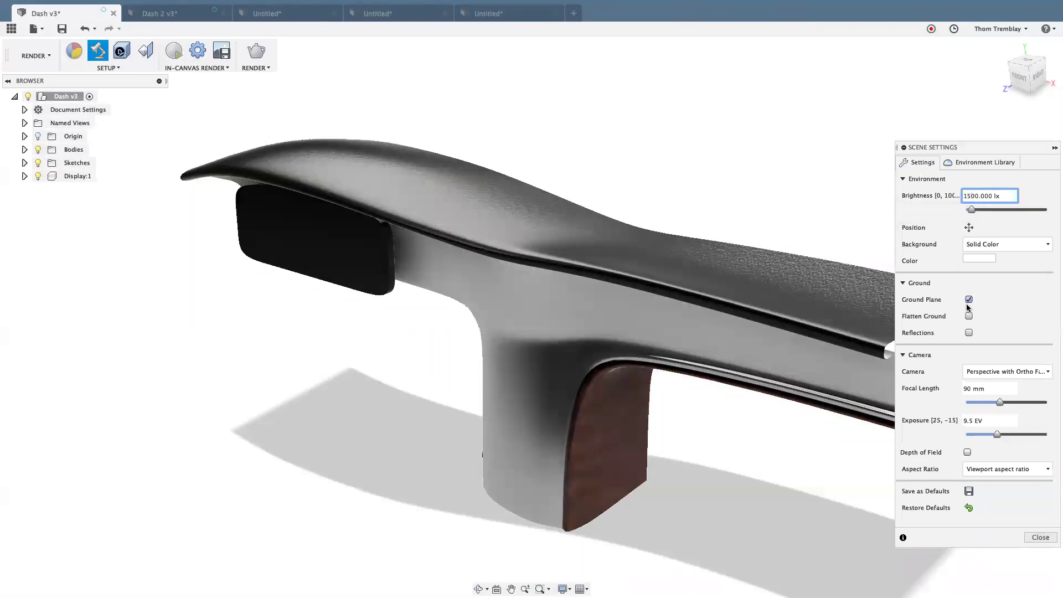
# Run an in-canvas render of the dashboard, pause it after a few iterations, and close the scene settings.
pyautogui.click(173, 50)
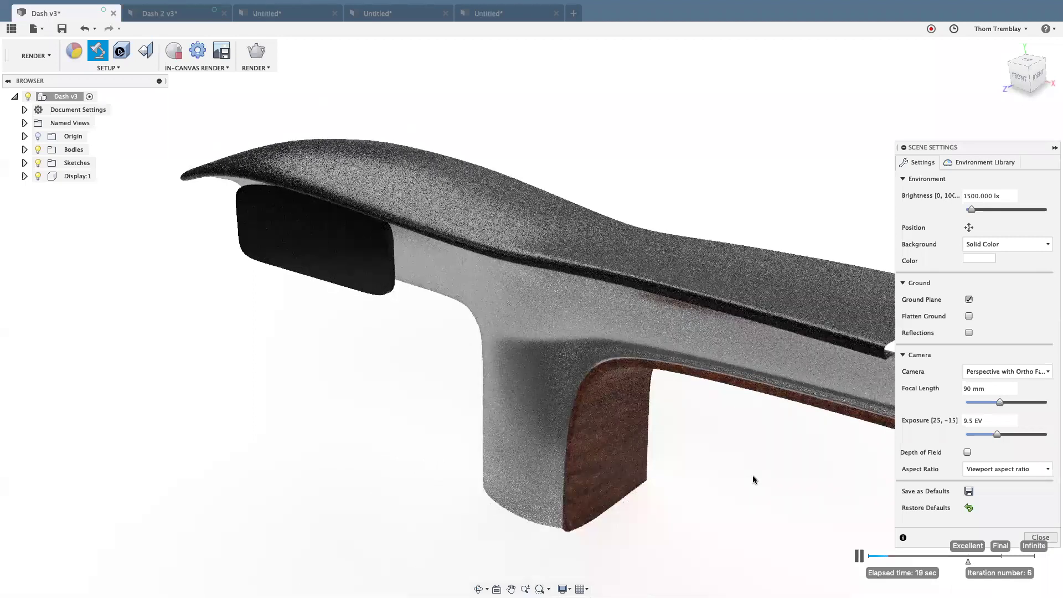
pyautogui.click(862, 556)
pyautogui.click(1041, 537)
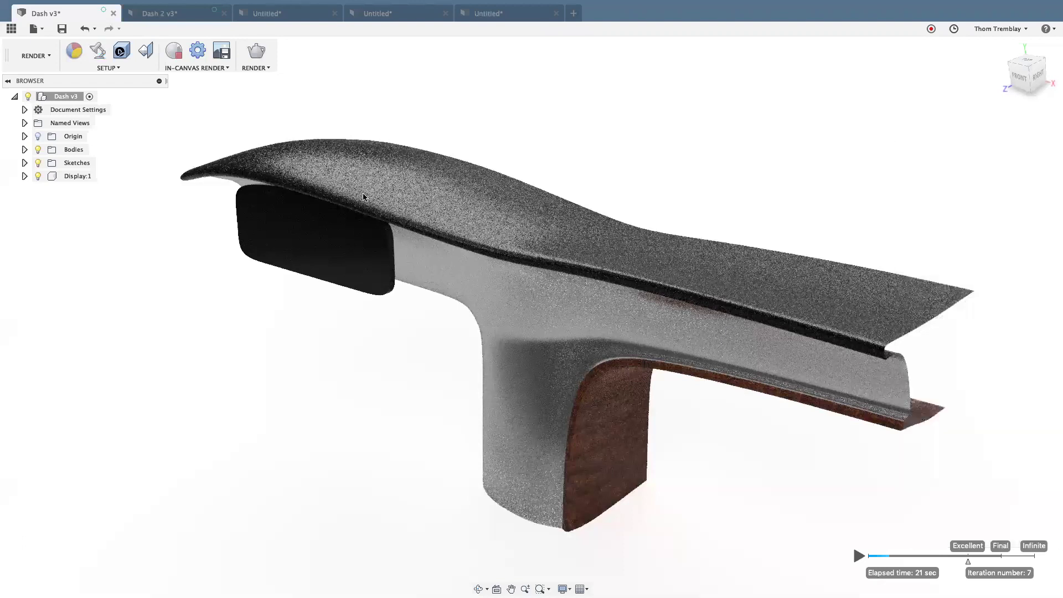
# Render the dashboard at Final quality with the Local Renderer, and briefly recheck the render settings.
pyautogui.click(257, 53)
pyautogui.moveTo(570, 187); pyautogui.dragTo(566, 127)
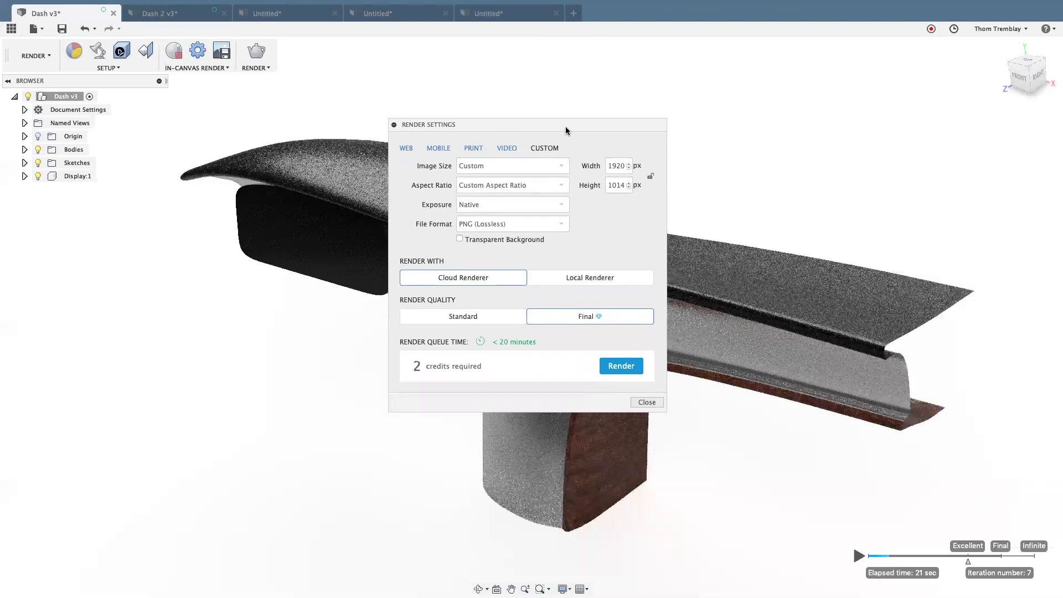
pyautogui.click(584, 278)
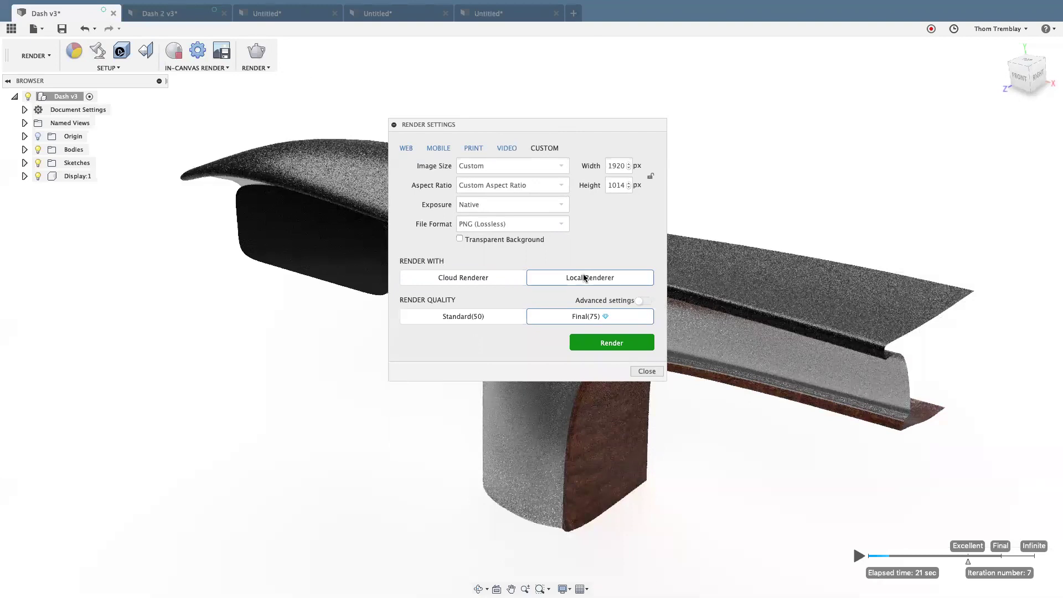
pyautogui.click(611, 343)
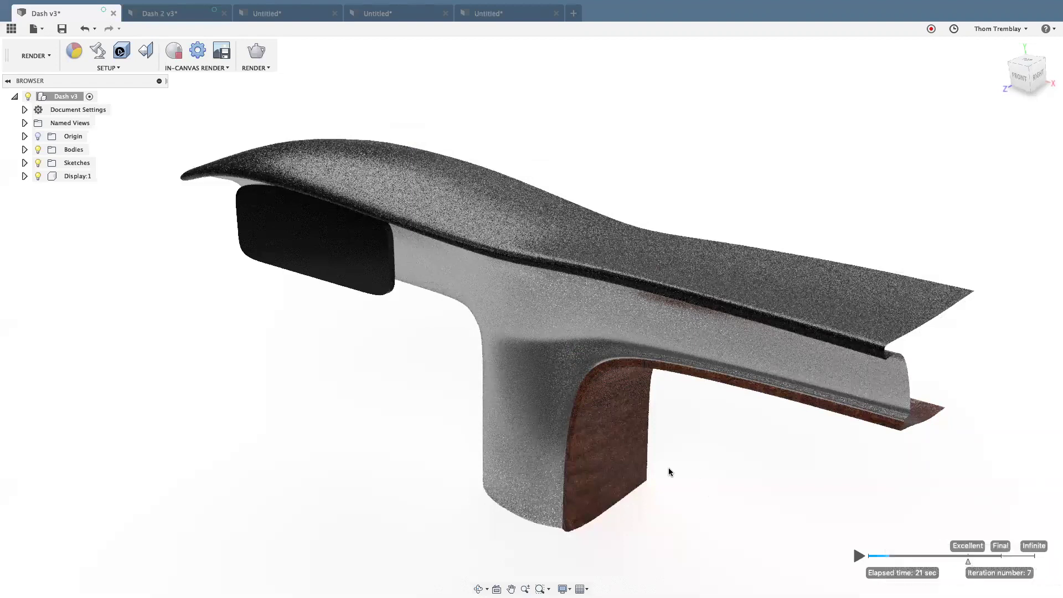
pyautogui.click(256, 51)
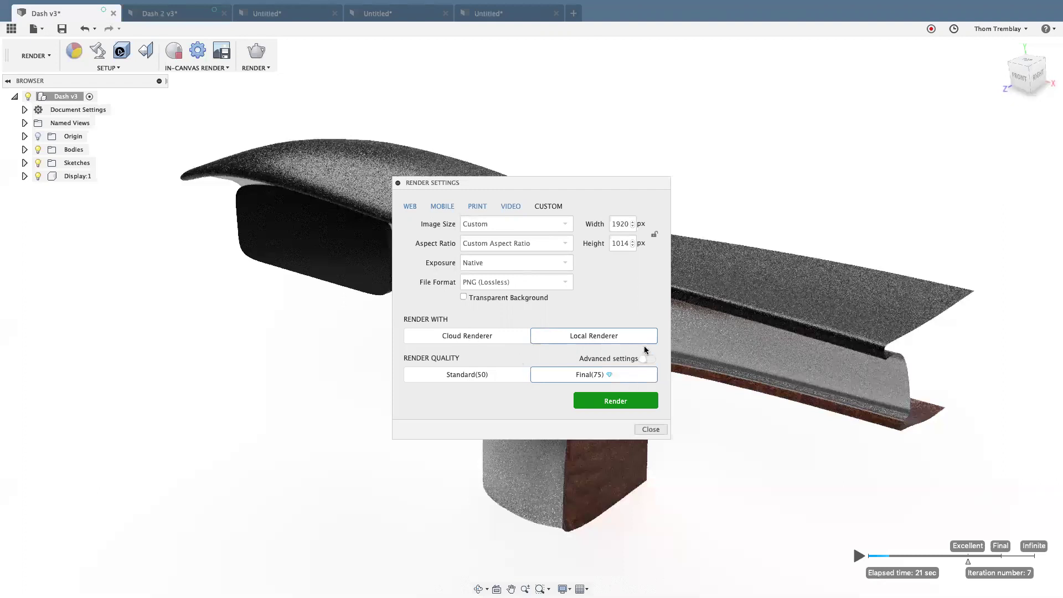
pyautogui.click(657, 431)
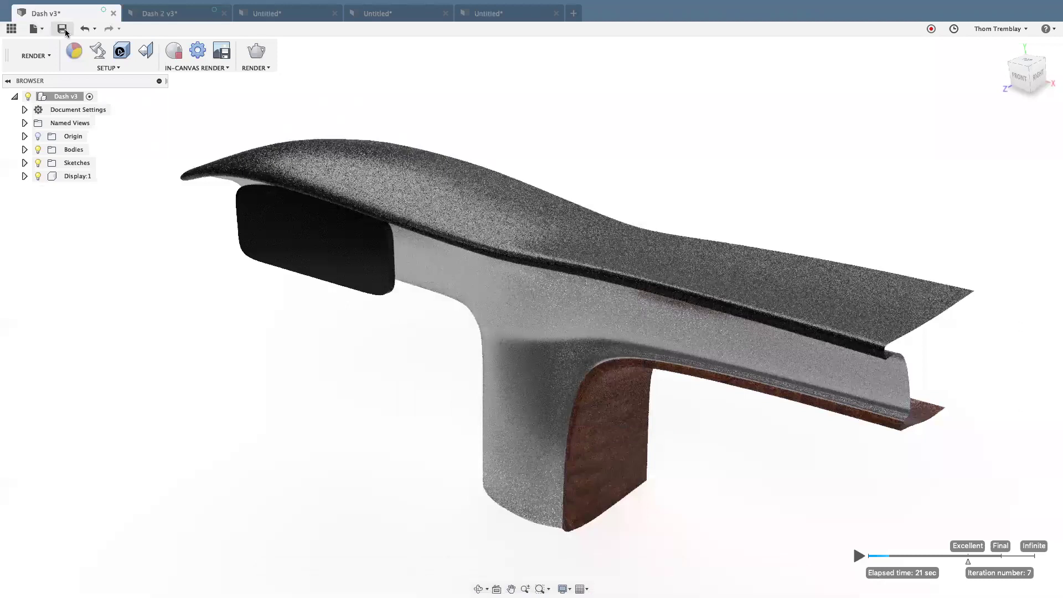
# Restore the default interface layout while the in-canvas render is on screen.
pyautogui.click(44, 28)
pyautogui.moveTo(72, 187)
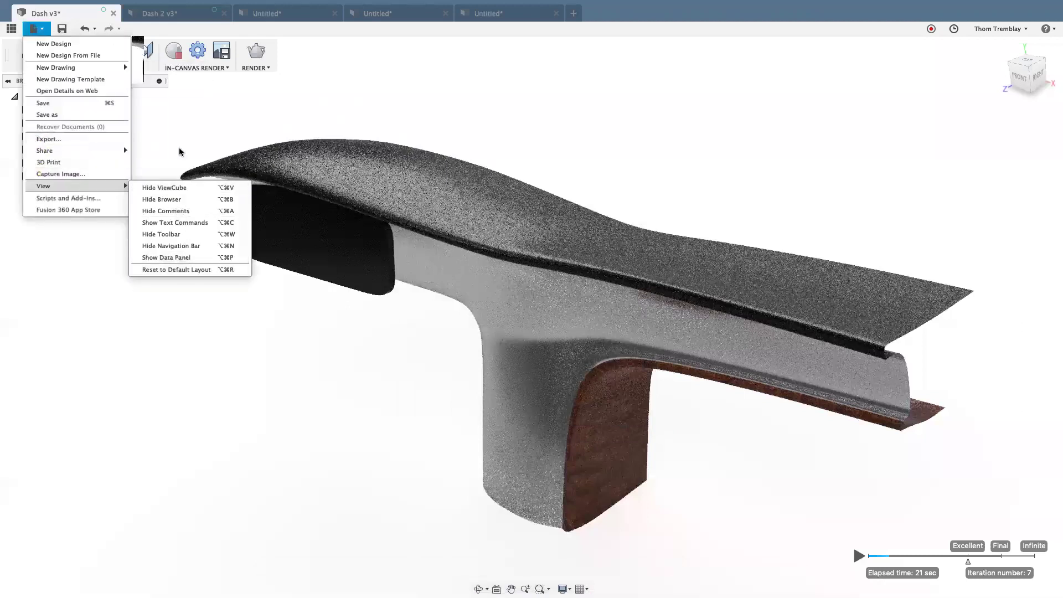
pyautogui.click(182, 128)
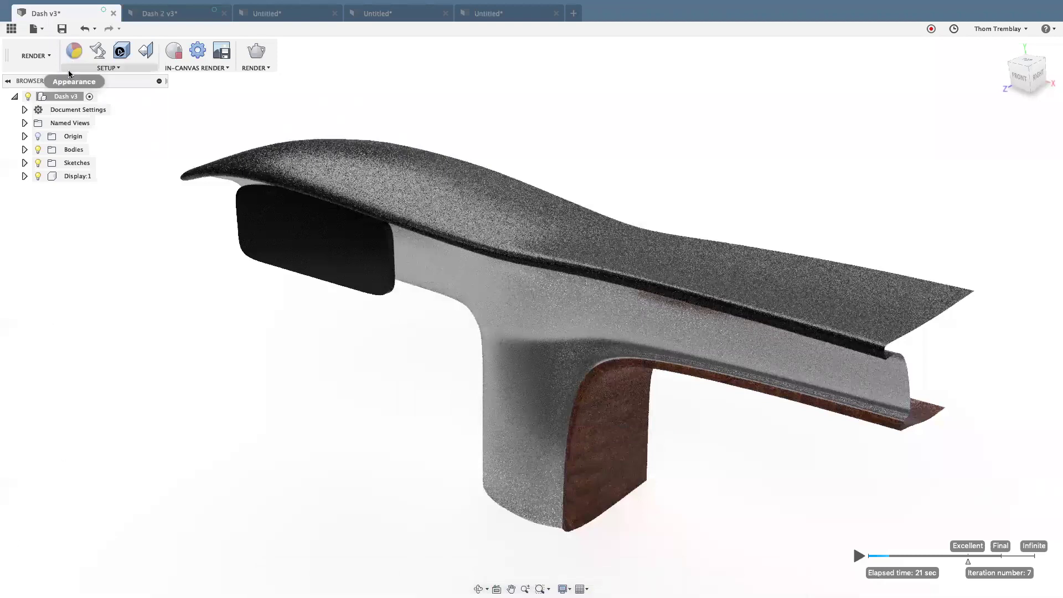
pyautogui.click(36, 28)
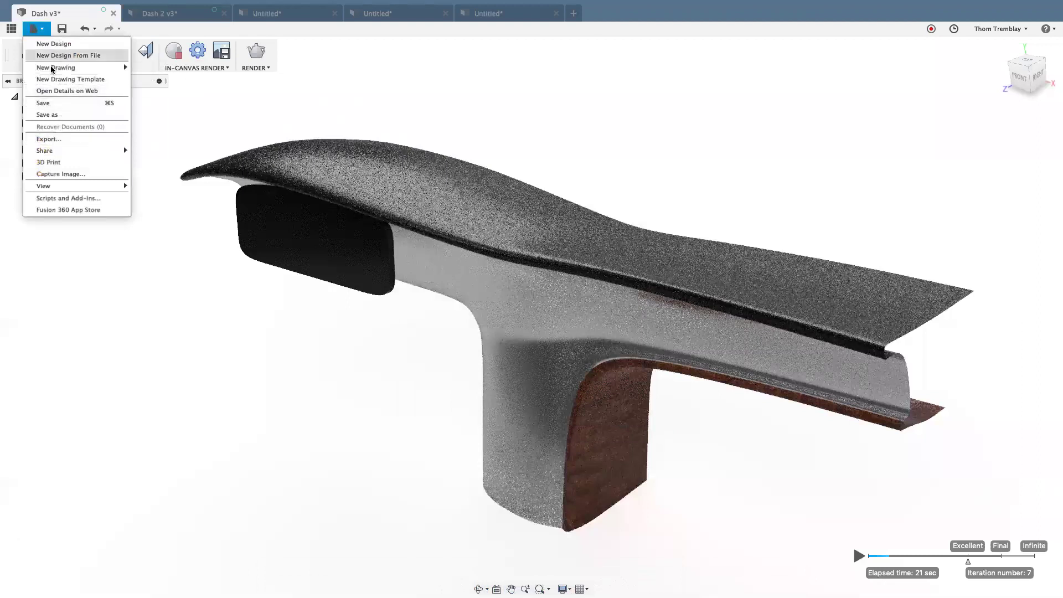
pyautogui.moveTo(65, 186)
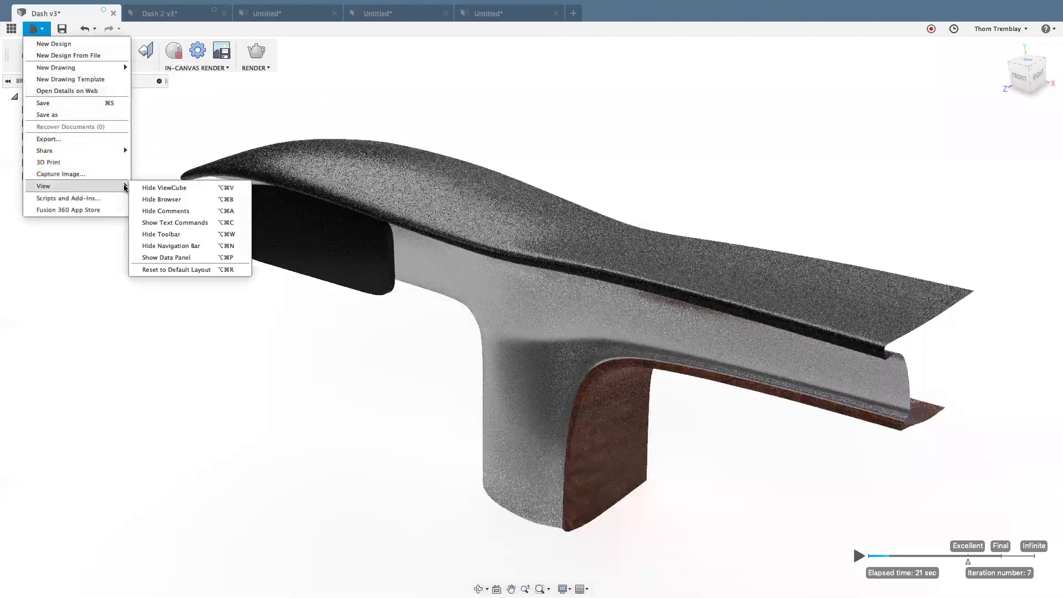
pyautogui.click(175, 270)
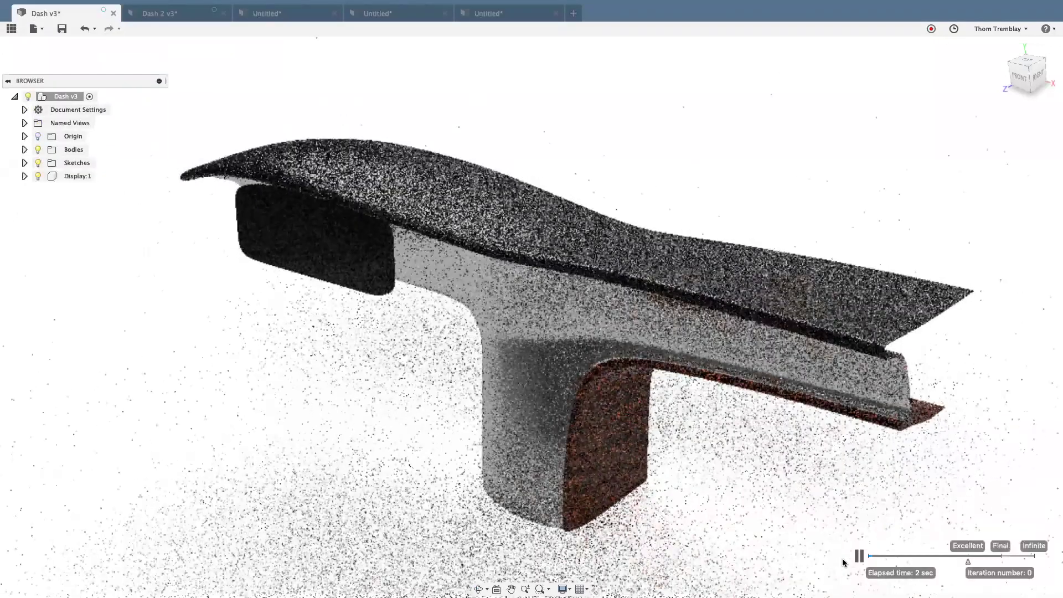
# Pause the restarted in-canvas render and turn in-canvas rendering off.
pyautogui.click(859, 555)
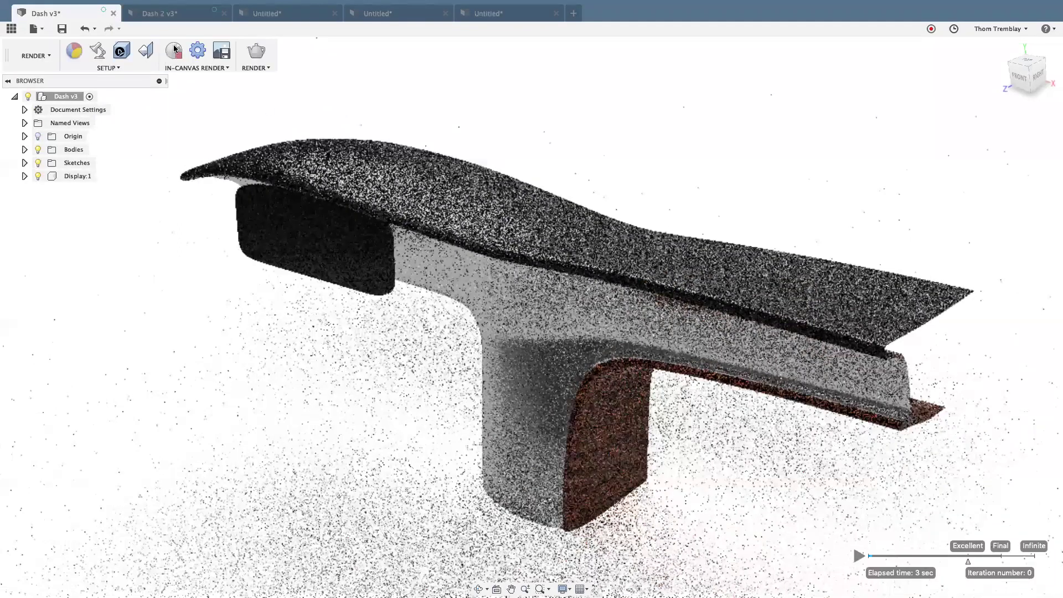
pyautogui.click(260, 68)
pyautogui.click(212, 107)
pyautogui.click(175, 53)
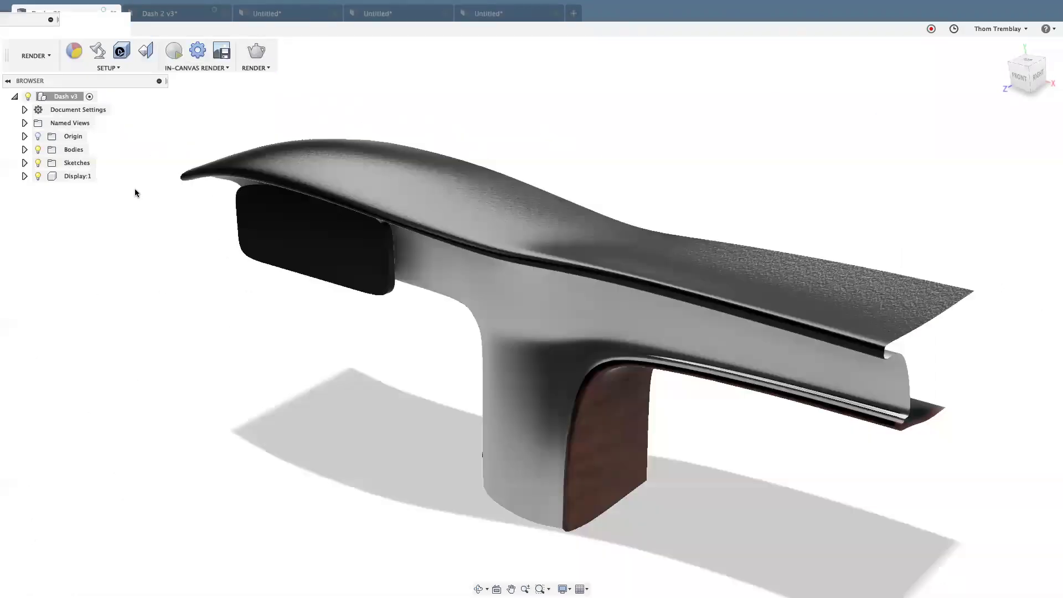
# Save the current camera position as a named view called "Render", and test it by orbiting away and recalling it.
pyautogui.moveTo(532, 597)
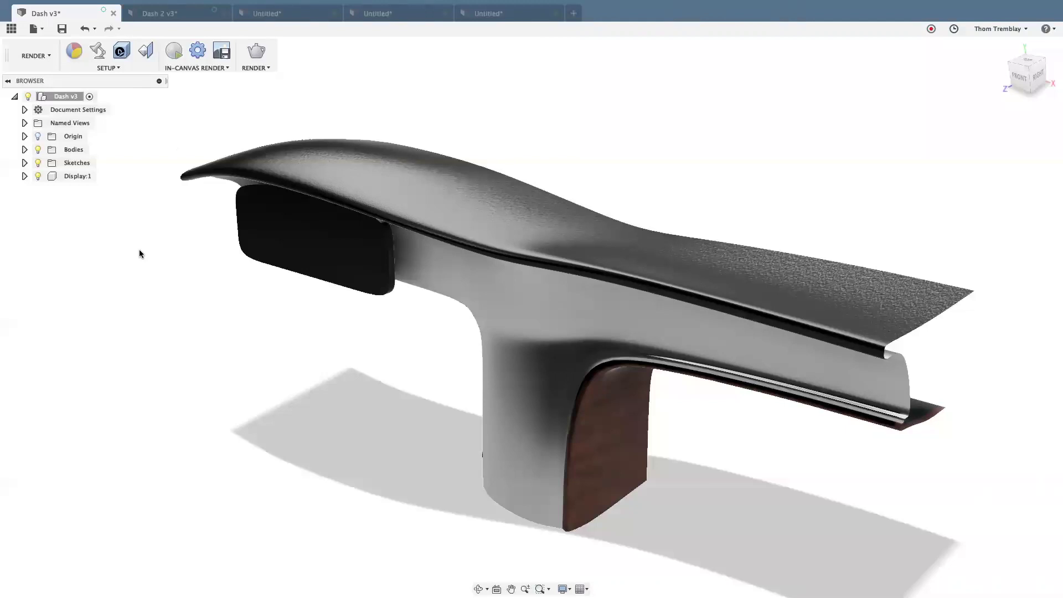
pyautogui.click(25, 123)
pyautogui.click(70, 122)
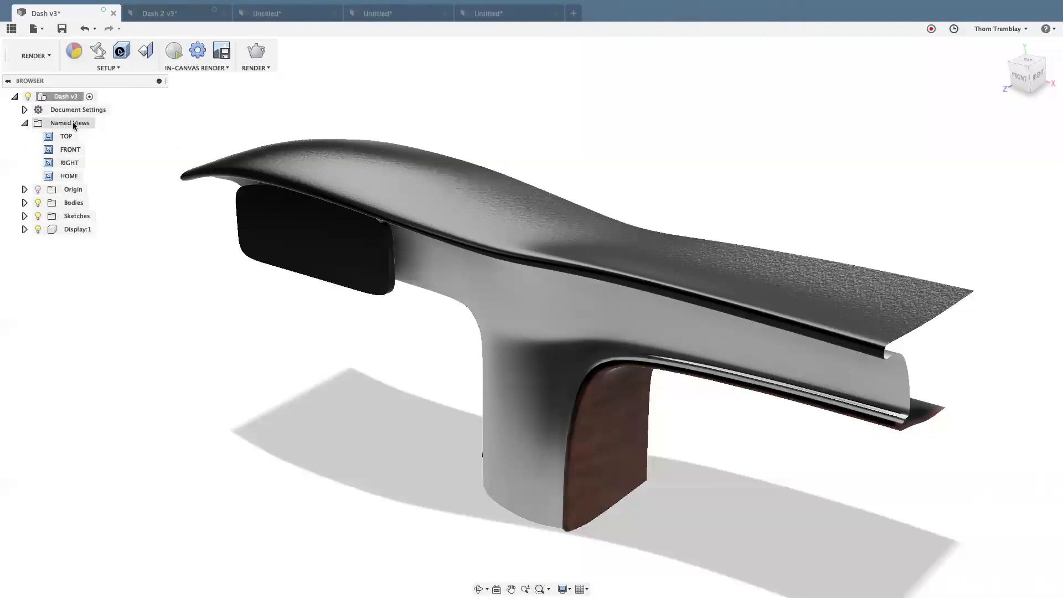
pyautogui.rightClick(74, 124)
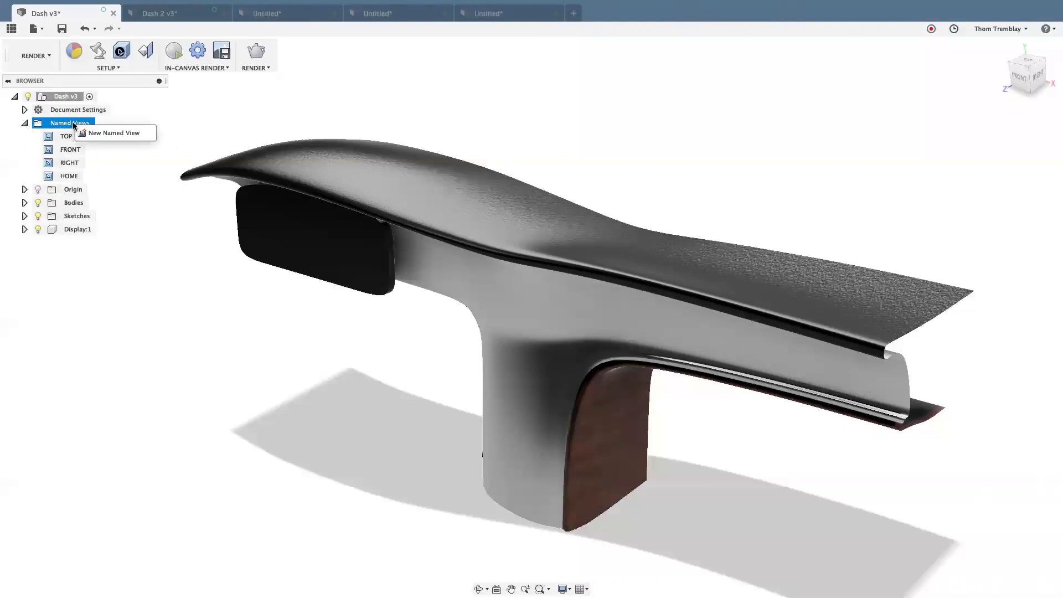
pyautogui.click(105, 133)
pyautogui.doubleClick(87, 189)
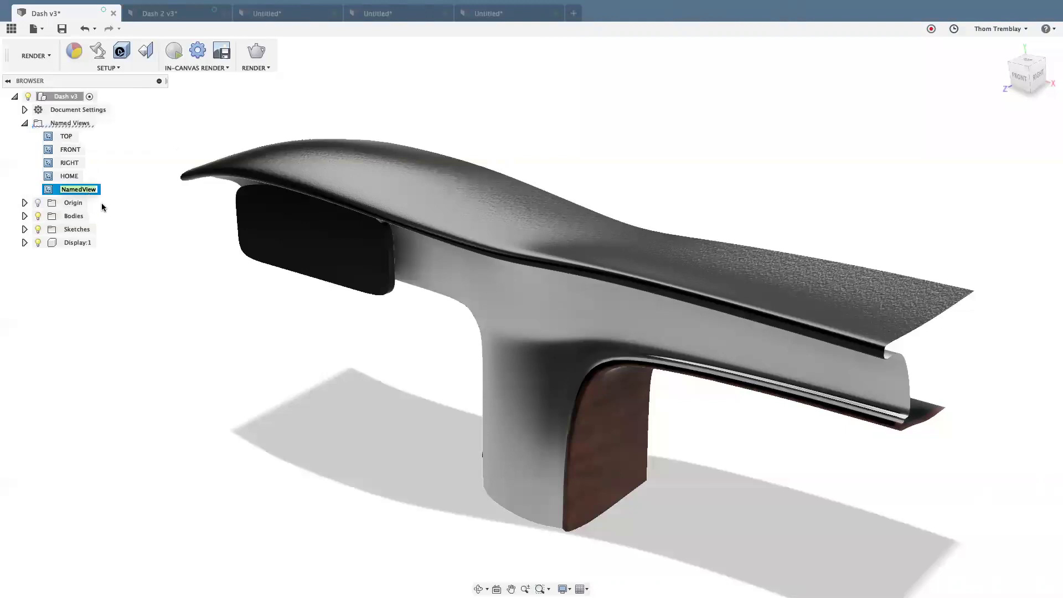
pyautogui.write('Render')
pyautogui.click(269, 423)
pyautogui.keyDown('shift'); pyautogui.moveTo(269, 422); pyautogui.dragTo(115, 236, button='middle'); pyautogui.keyUp('shift')
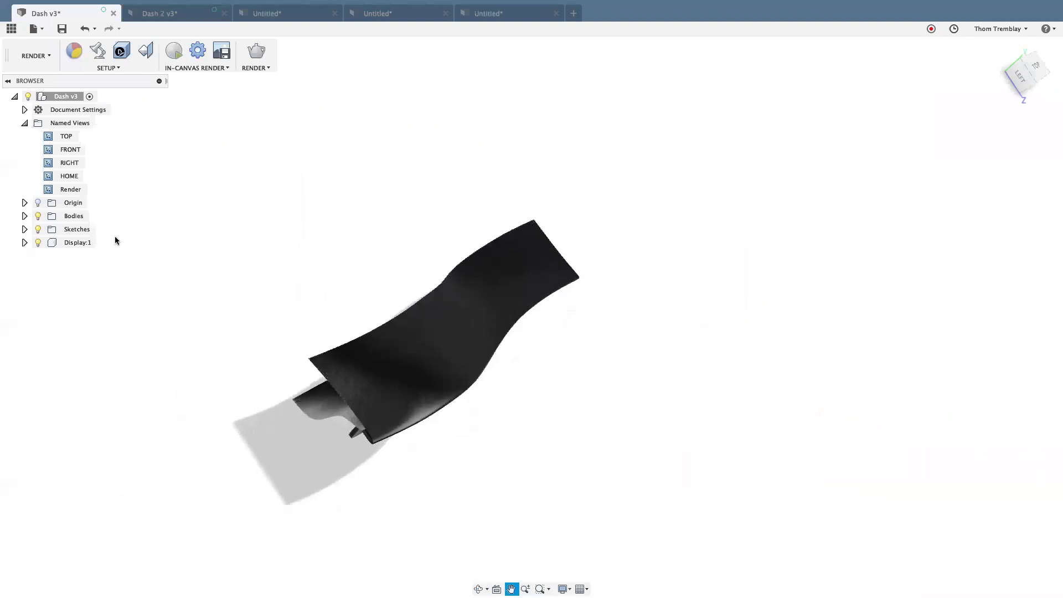
pyautogui.doubleClick(64, 188)
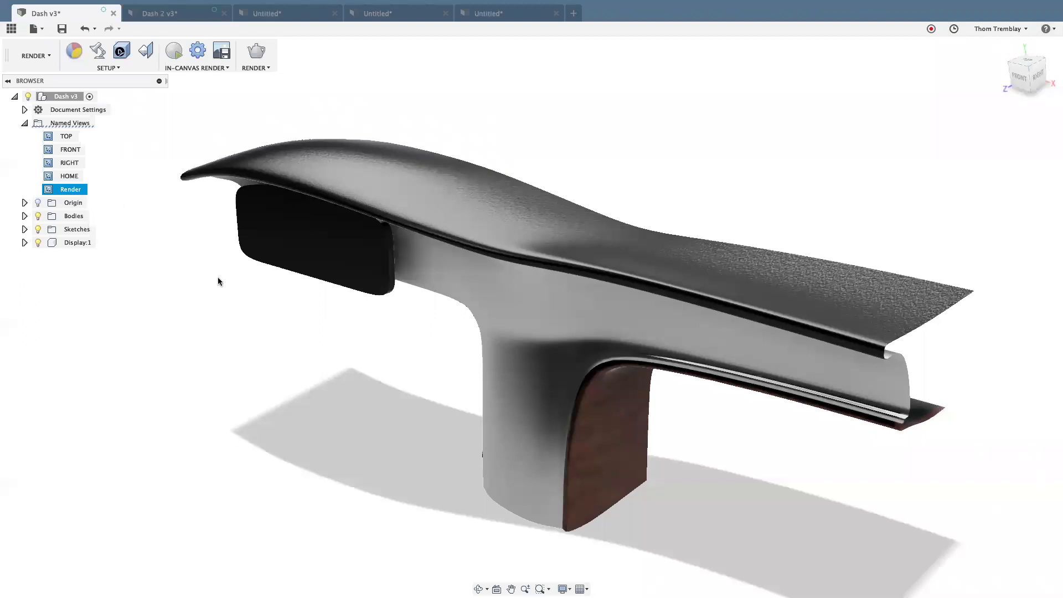
# Orbit to a low view of the dashboard's front-left side and save it as a named view called "Cheeto view".
pyautogui.keyDown('shift'); pyautogui.moveTo(247, 308); pyautogui.dragTo(325, 427, button='middle'); pyautogui.keyUp('shift')
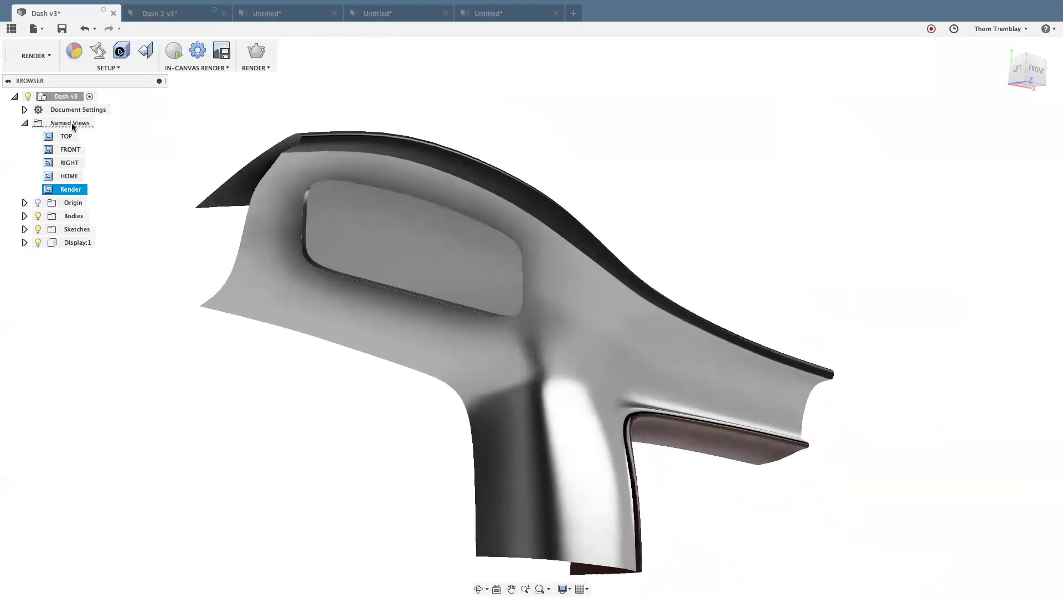
pyautogui.rightClick(76, 124)
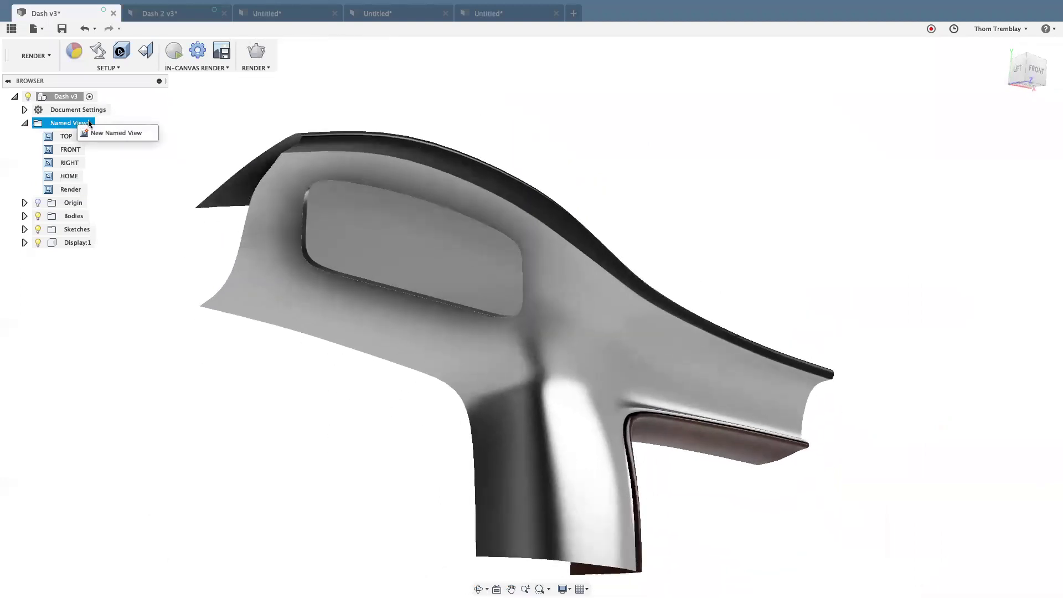
pyautogui.click(111, 134)
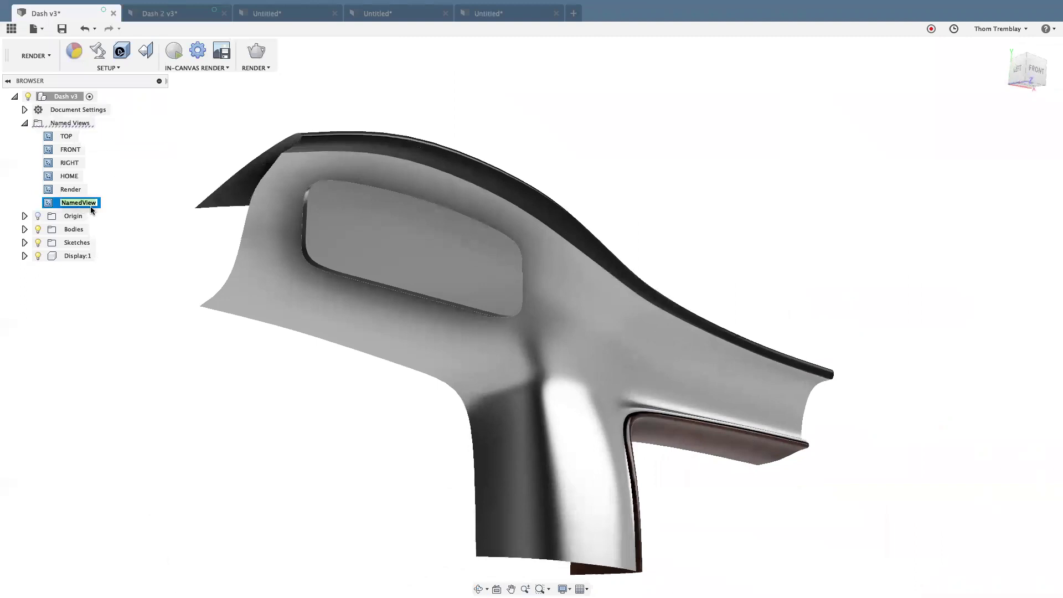
pyautogui.write('Cheeto')
# Frame a close-up of the display opening from the dashboard's left side and save it as a named view called "Floating dislay".
pyautogui.keyDown('shift'); pyautogui.moveTo(343, 317); pyautogui.dragTo(314, 416, button='middle'); pyautogui.keyUp('shift')
pyautogui.scroll(5, 361, 241)
pyautogui.scroll(-4, 314, 416)
pyautogui.scroll(-4, 314, 417)
pyautogui.scroll(4, 452, 419)
pyautogui.keyDown('shift'); pyautogui.moveTo(478, 404); pyautogui.dragTo(382, 391, button='middle'); pyautogui.keyUp('shift')
pyautogui.scroll(5, 238, 393)
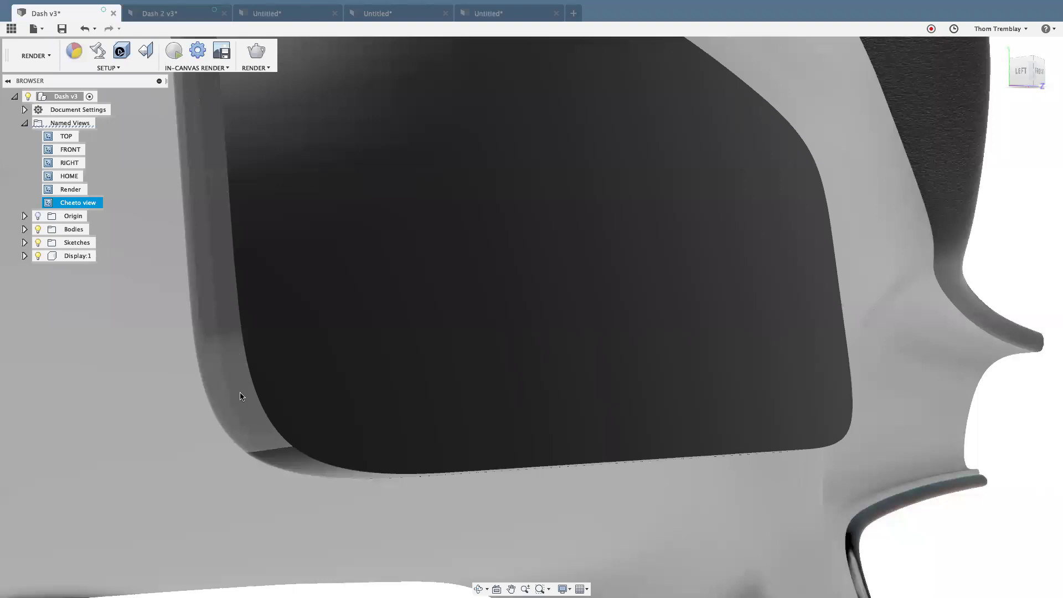
pyautogui.scroll(-3, 244, 397)
pyautogui.scroll(-2, 244, 396)
pyautogui.moveTo(266, 405); pyautogui.dragTo(411, 445, button='middle')
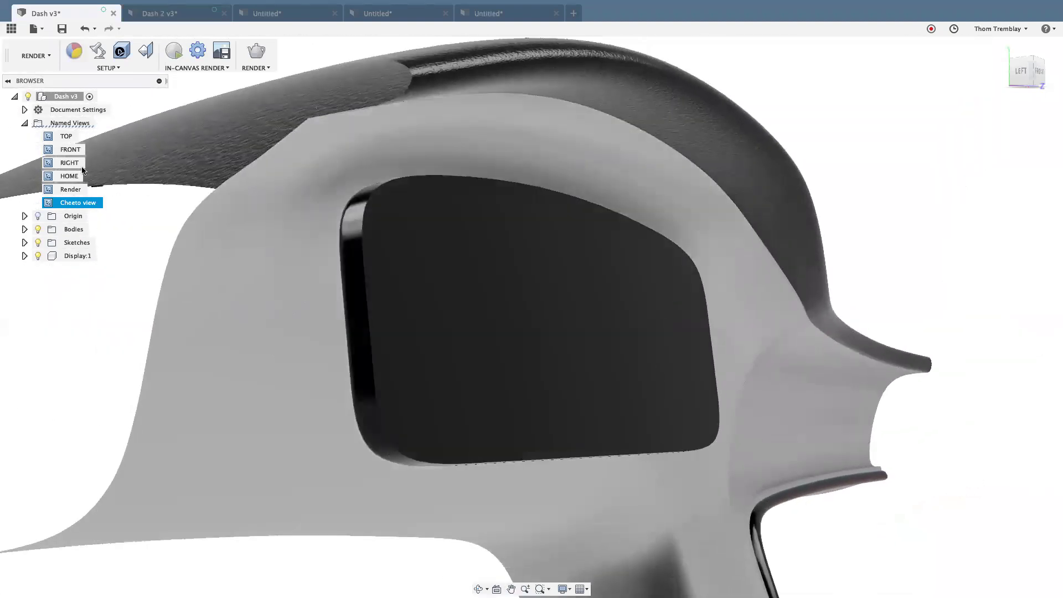
pyautogui.rightClick(77, 127)
pyautogui.click(122, 130)
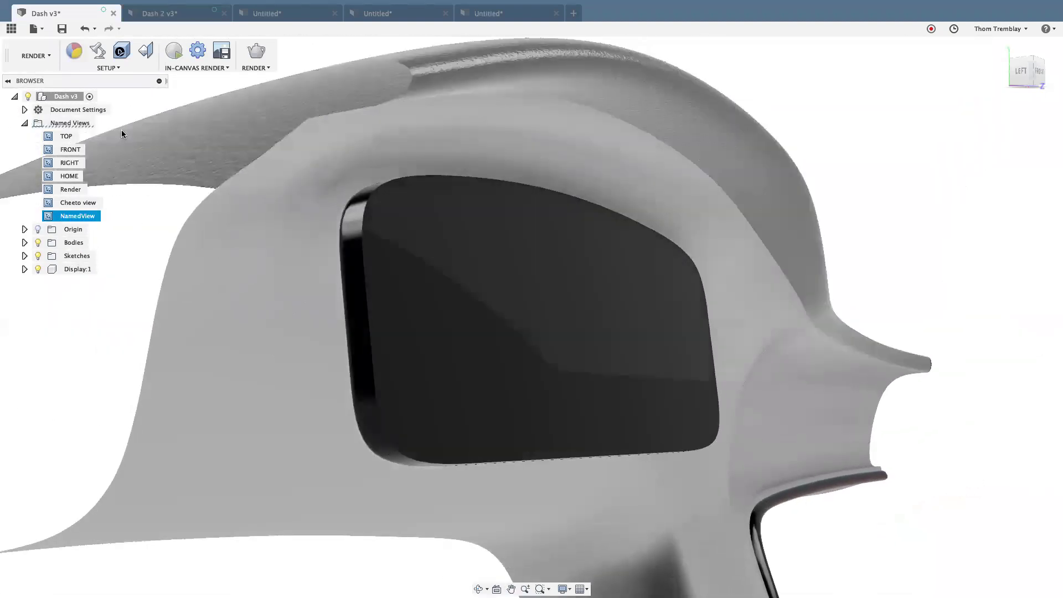
pyautogui.doubleClick(85, 215)
pyautogui.write('Floating dis')
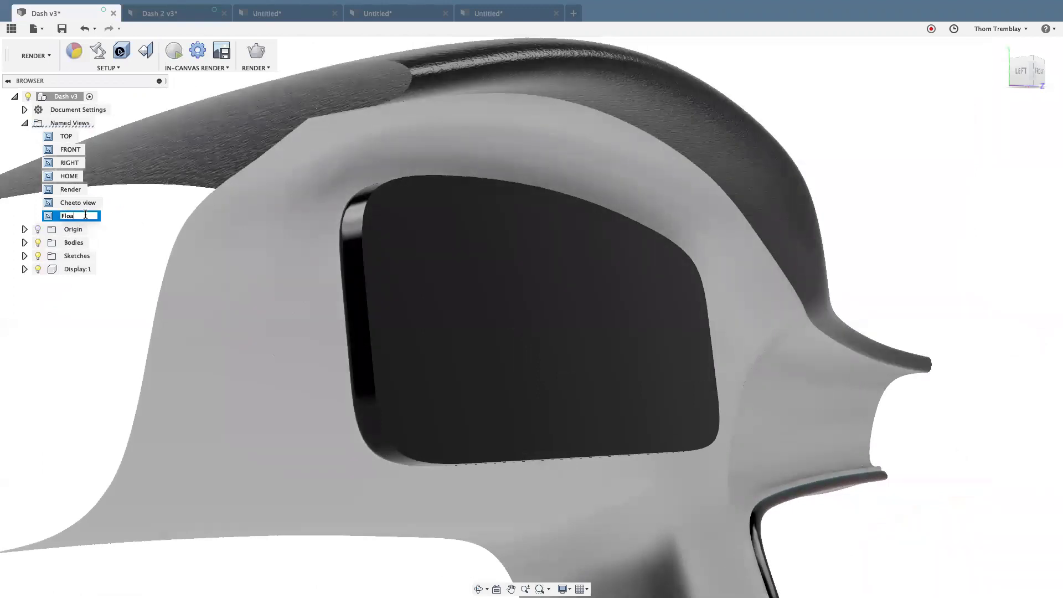
pyautogui.write('p')
pyautogui.press('BackSpace')
pyautogui.write('lay')
pyautogui.press('Return')
# Recall the Cheeto view and Render named views, and check the image dimensions in the render settings.
pyautogui.click(66, 202)
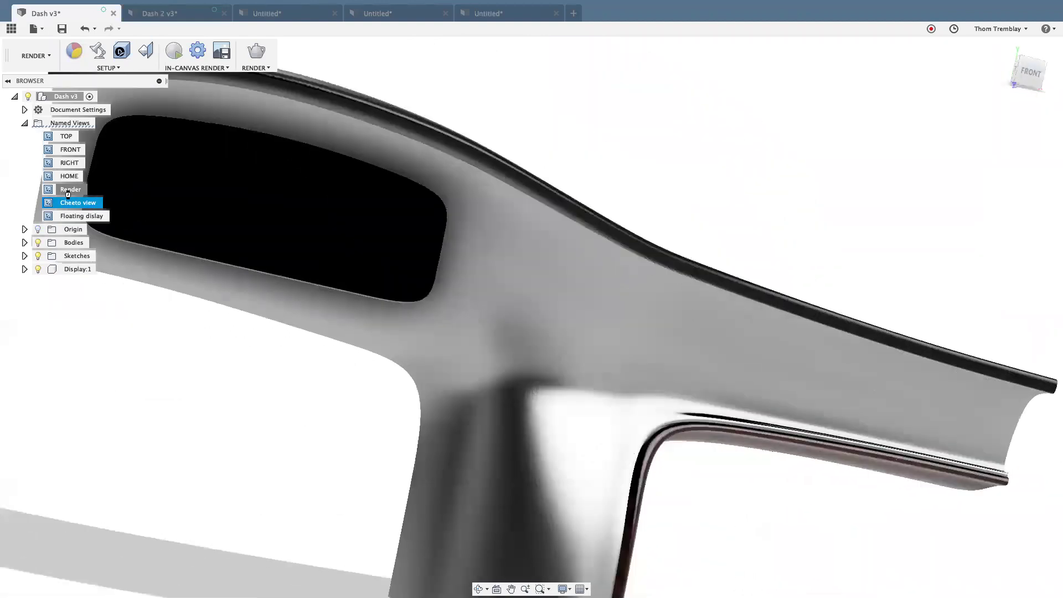
pyautogui.click(67, 191)
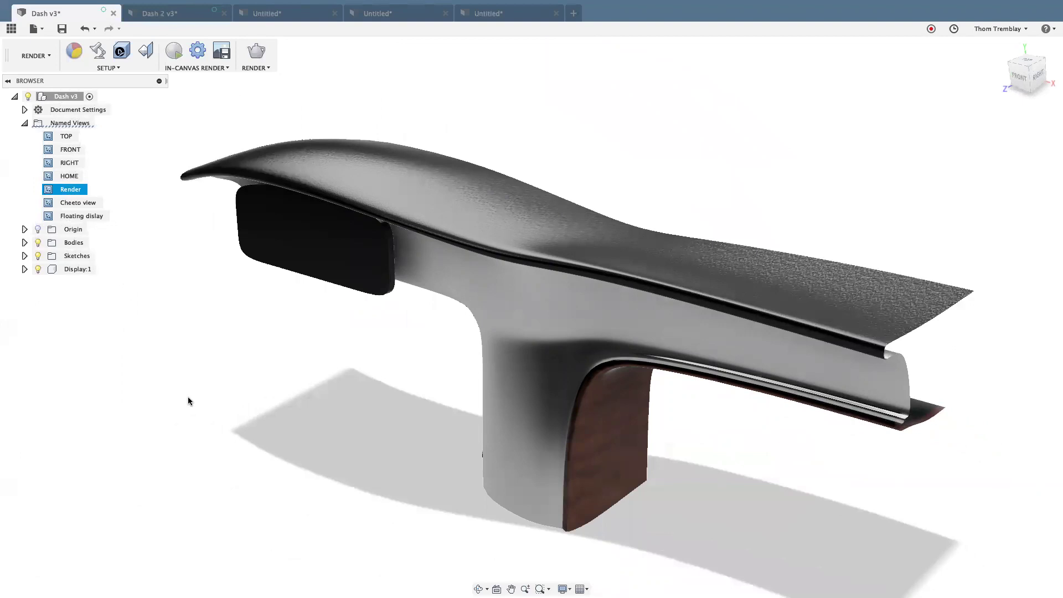
pyautogui.click(258, 67)
pyautogui.click(259, 80)
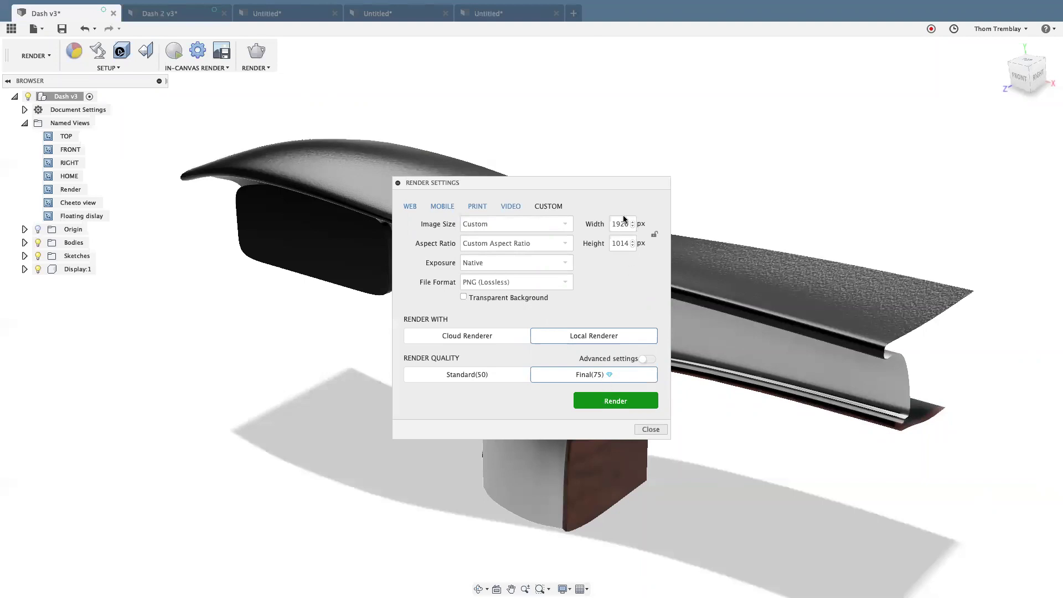
pyautogui.click(651, 429)
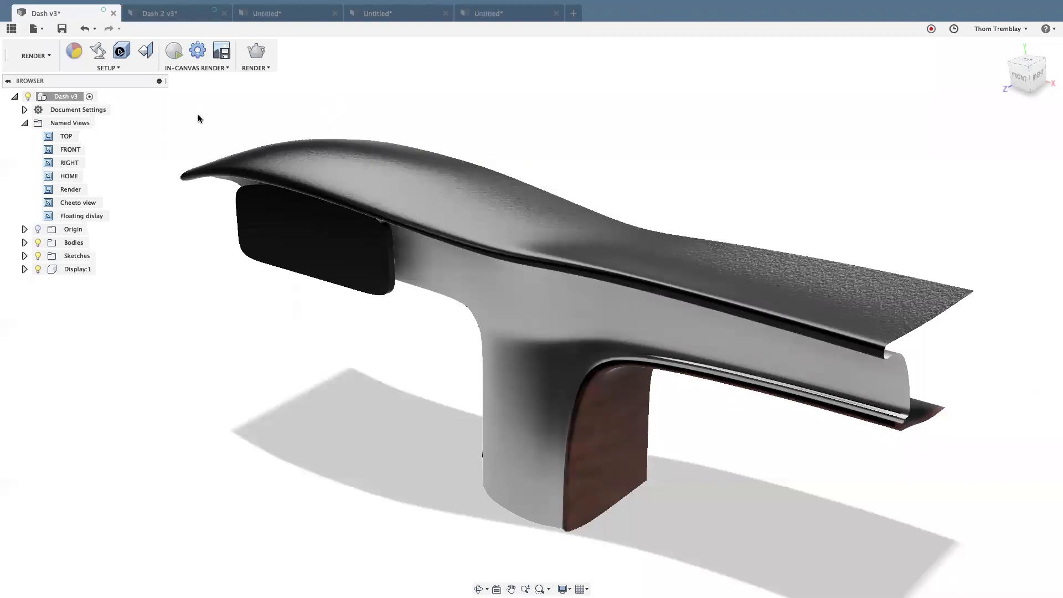
# Set the scene camera's aspect ratio to 4:3 Presentation and reframe the whole dashboard inside the visible frame.
pyautogui.click(95, 51)
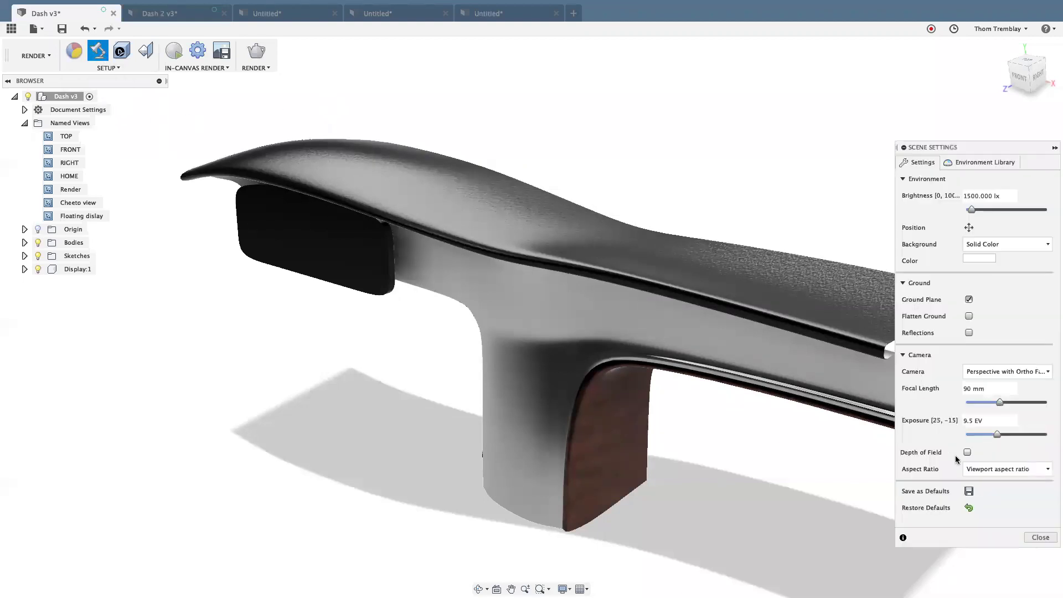
pyautogui.click(1013, 470)
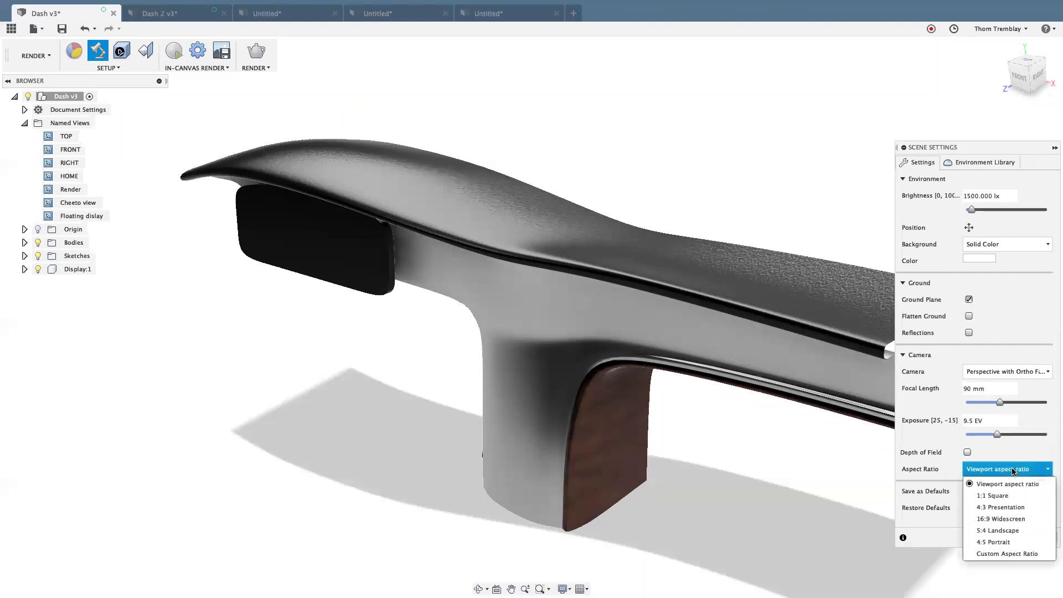
pyautogui.click(1010, 508)
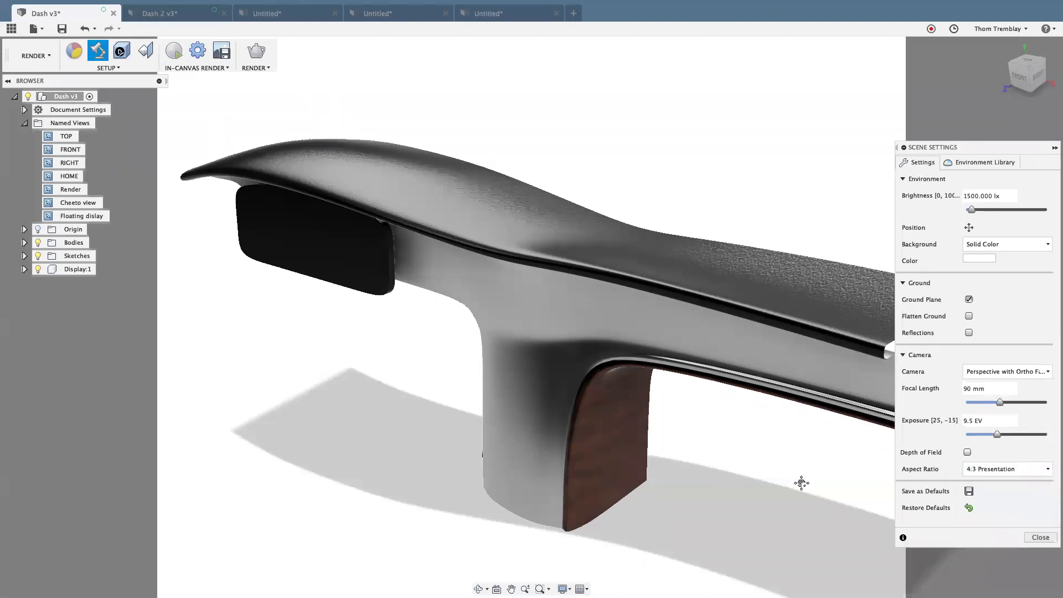
pyautogui.moveTo(803, 482); pyautogui.dragTo(721, 471, button='middle')
pyautogui.scroll(-3, 742, 468)
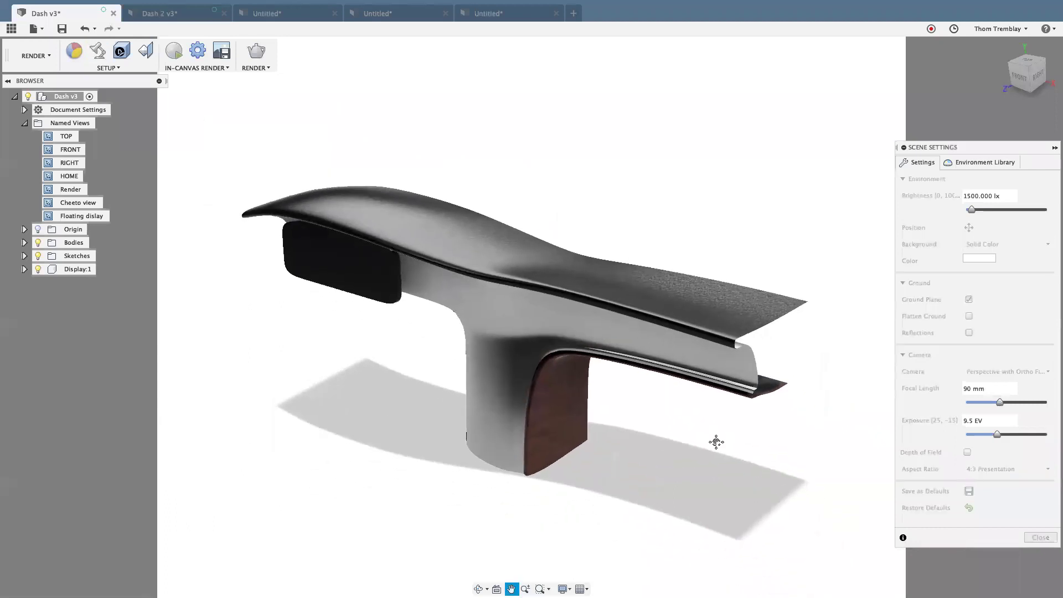
pyautogui.scroll(2, 719, 449)
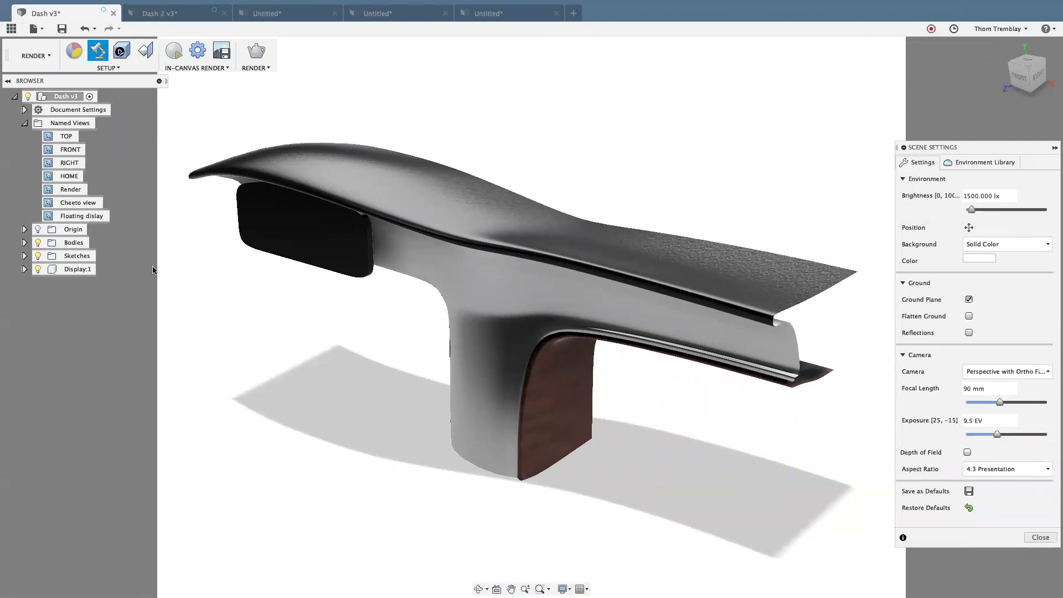
pyautogui.click(1037, 540)
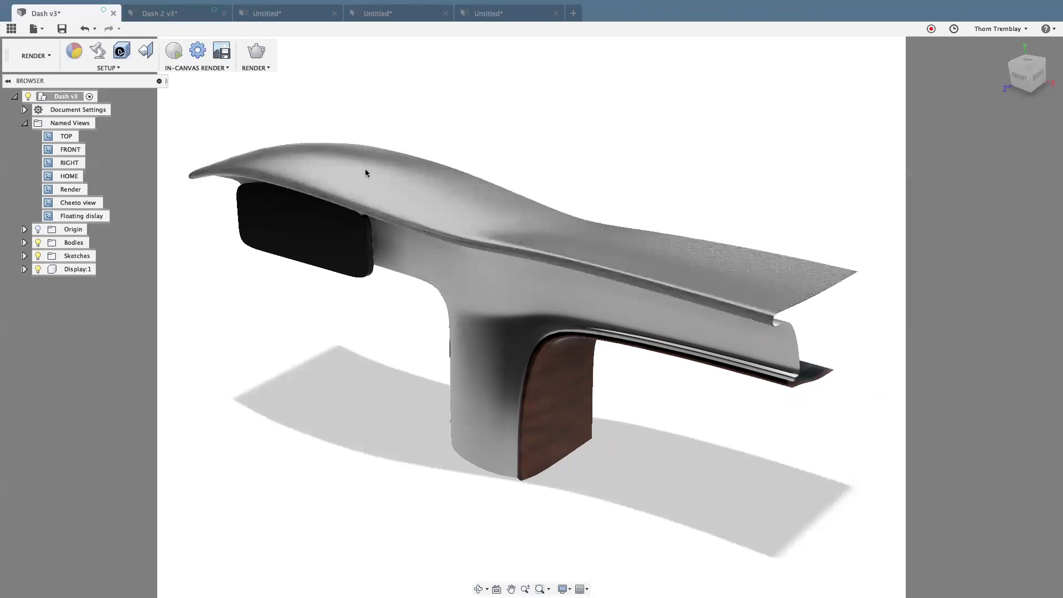
# Open the render settings to check the image size for the 4:3 frame.
pyautogui.click(258, 56)
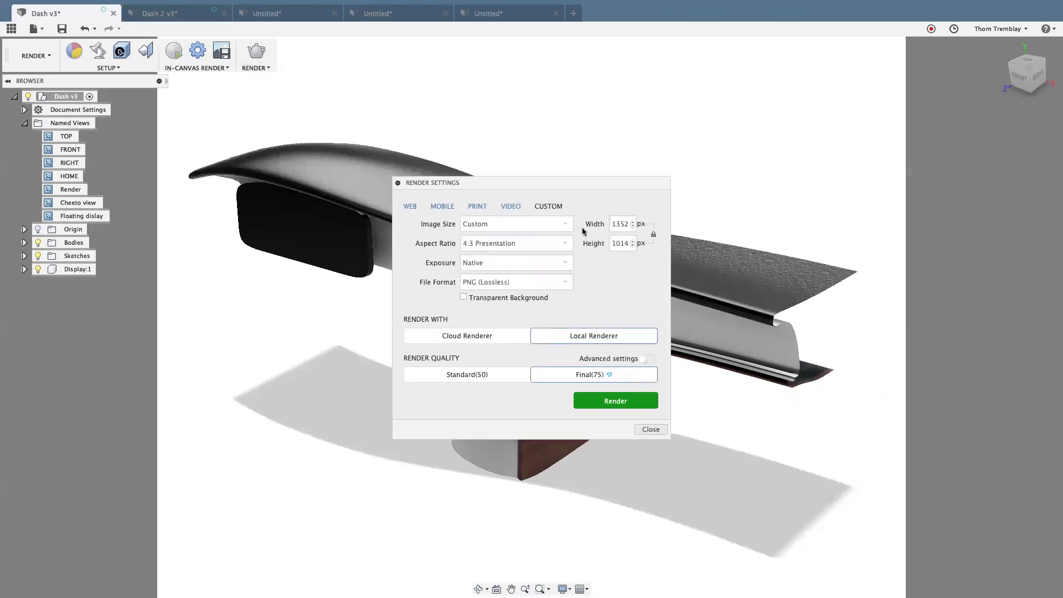
# Set the custom render size to 1280 px wide and 1024 px high with the aspect ratio unlocked, and close the render settings.
pyautogui.click(633, 227)
pyautogui.click(632, 227)
pyautogui.click(633, 226)
pyautogui.moveTo(610, 225); pyautogui.dragTo(645, 232)
pyautogui.write('1280')
pyautogui.click(653, 234)
pyautogui.moveTo(615, 245); pyautogui.dragTo(634, 248)
pyautogui.write('1024')
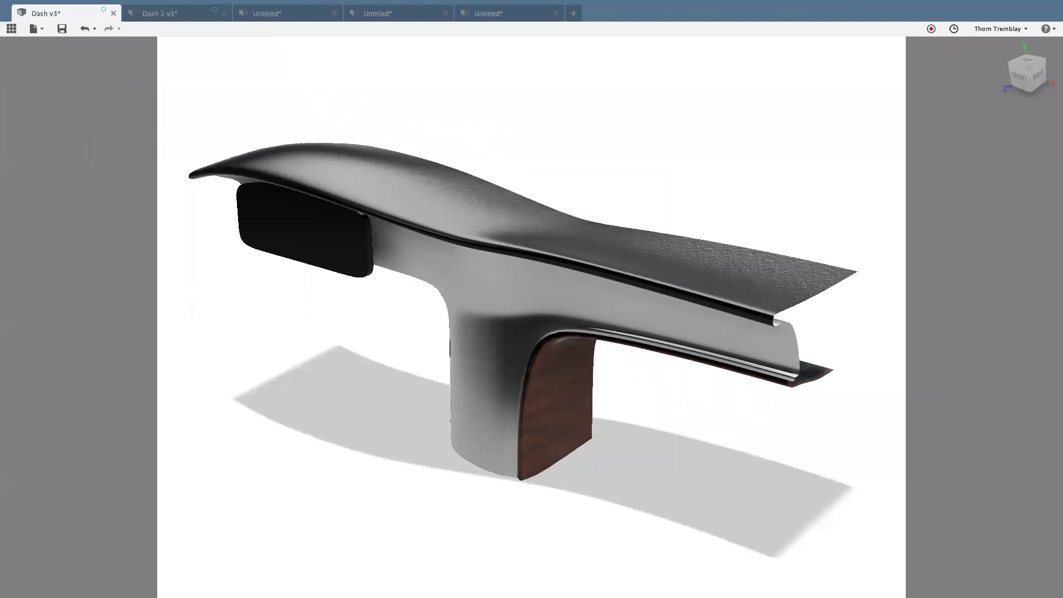
pyautogui.click(989, 127)
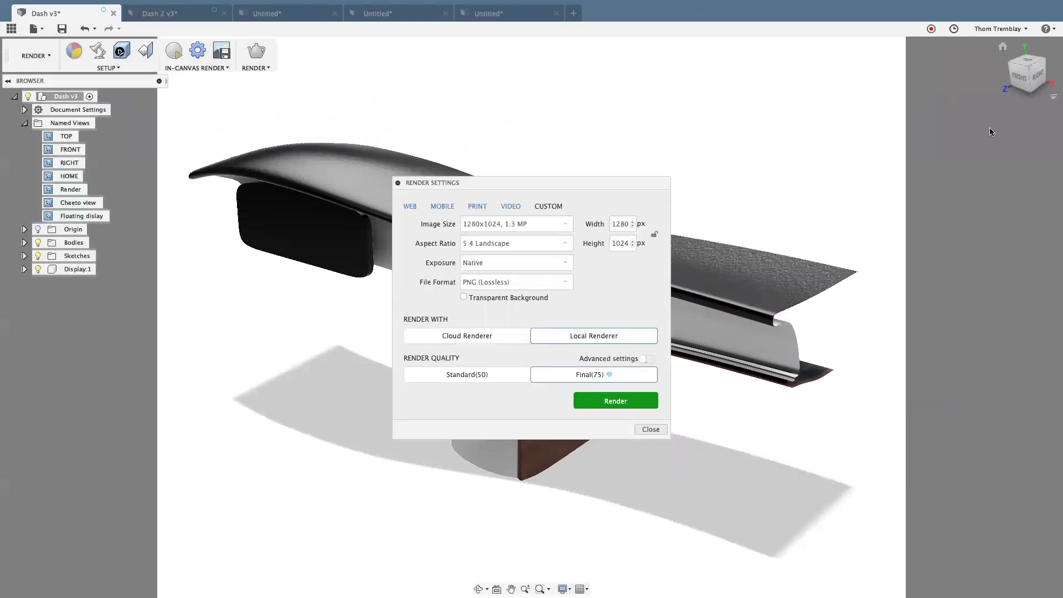
pyautogui.click(651, 430)
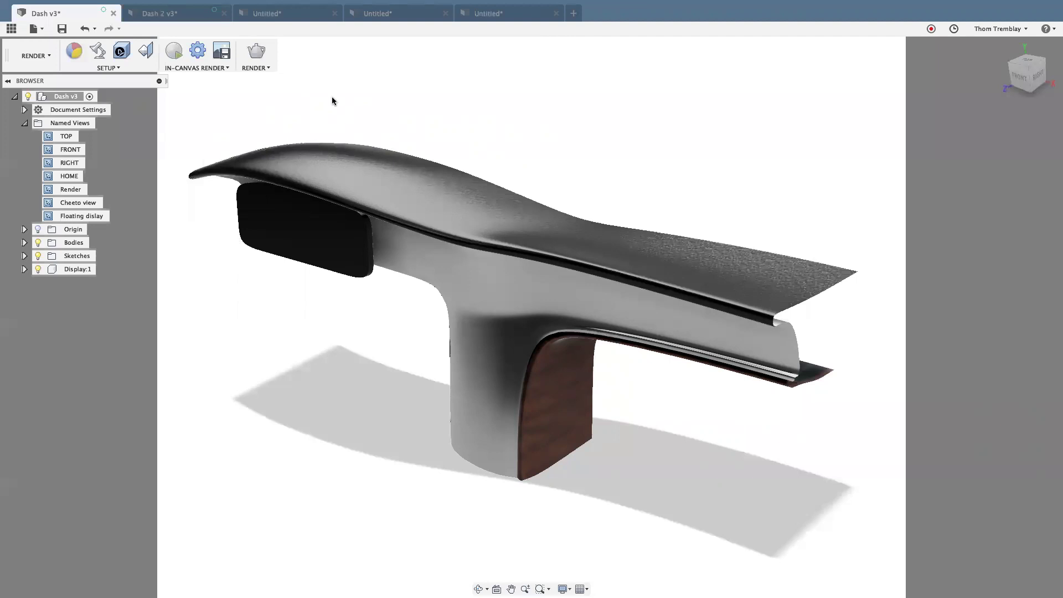
# In the untitled block document, fillet the near vertical corner edge at about 5.481 mm and change the radius type to Constant Radius.
pyautogui.click(382, 15)
pyautogui.click(306, 17)
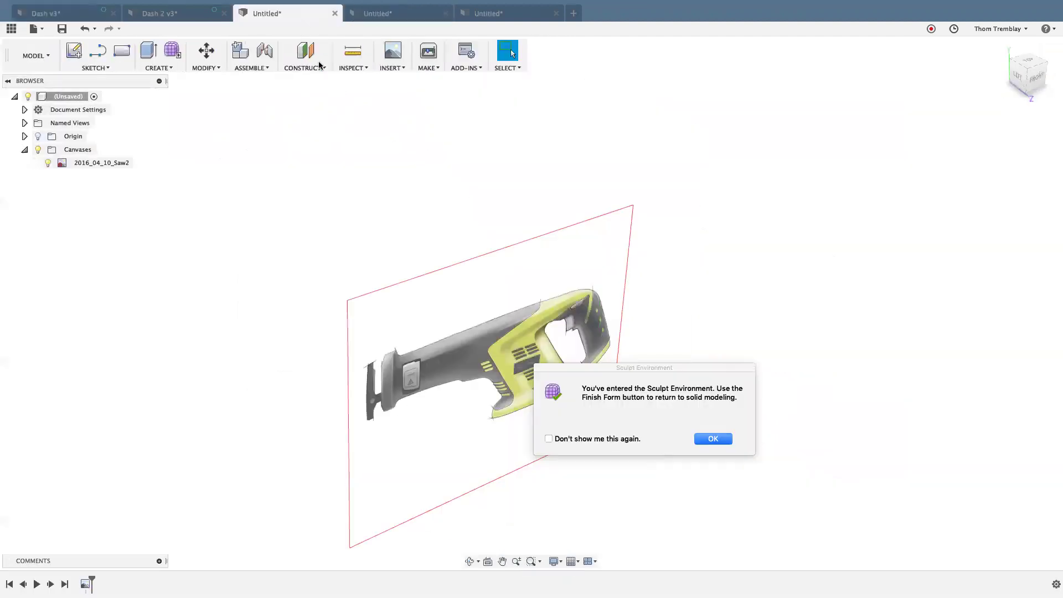
pyautogui.click(492, 17)
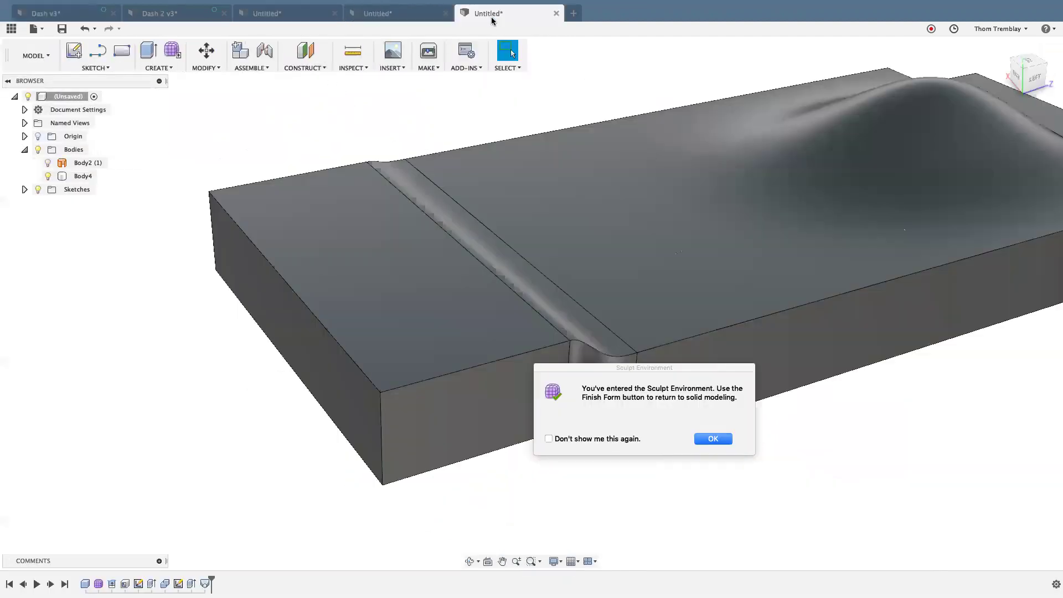
pyautogui.scroll(3, 307, 437)
pyautogui.press('f')
pyautogui.click(413, 421)
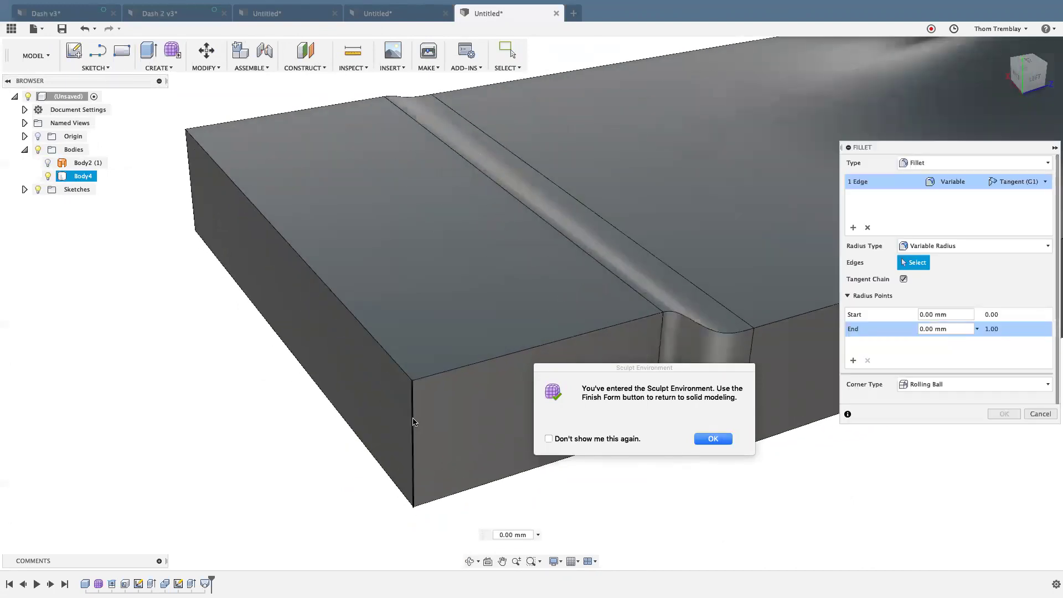
pyautogui.moveTo(410, 386); pyautogui.dragTo(417, 371)
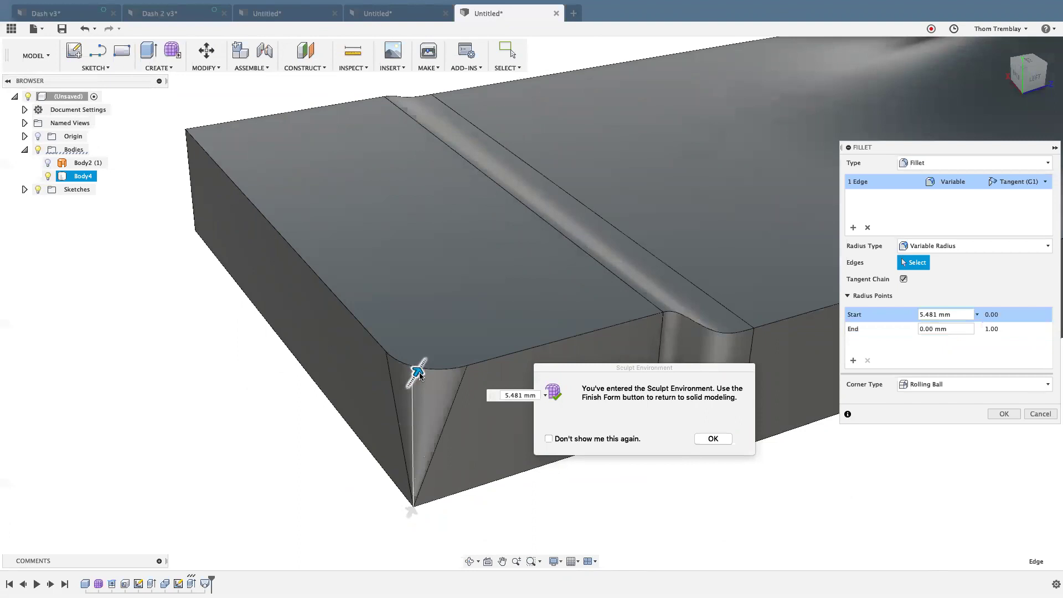
pyautogui.click(947, 248)
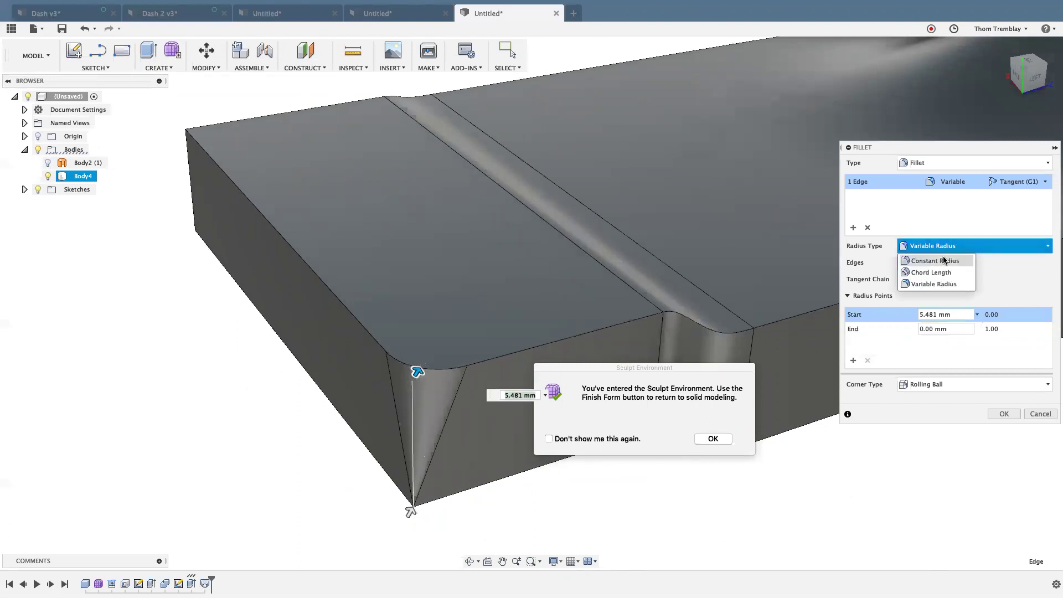
pyautogui.click(944, 262)
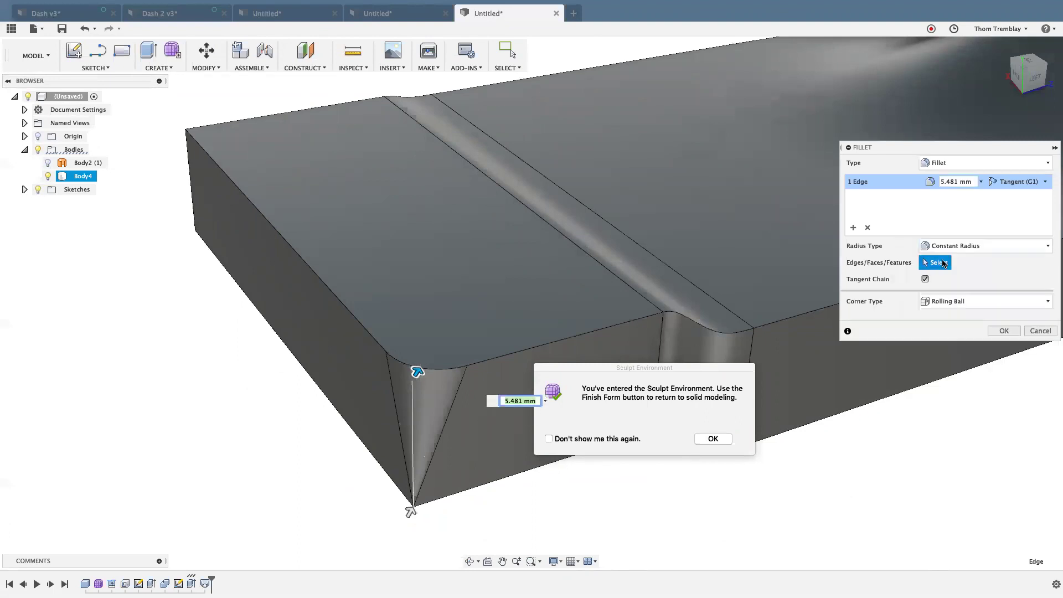
# Viewed from the top, set the corner fillet's radius to about 2.557 mm and its continuity to Curvature (G2).
pyautogui.click(1028, 62)
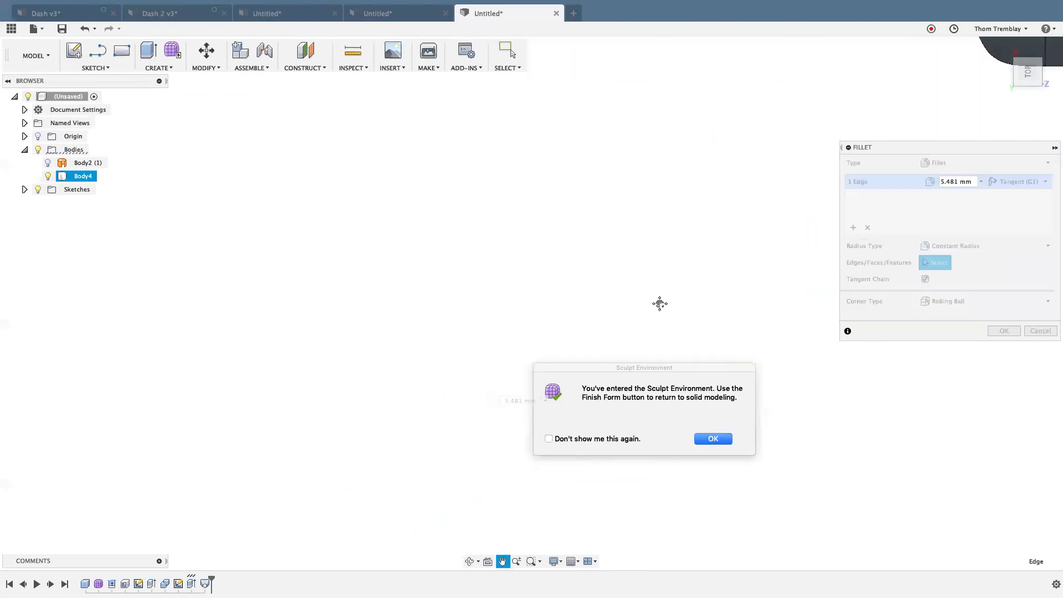
pyautogui.scroll(5, 251, 262)
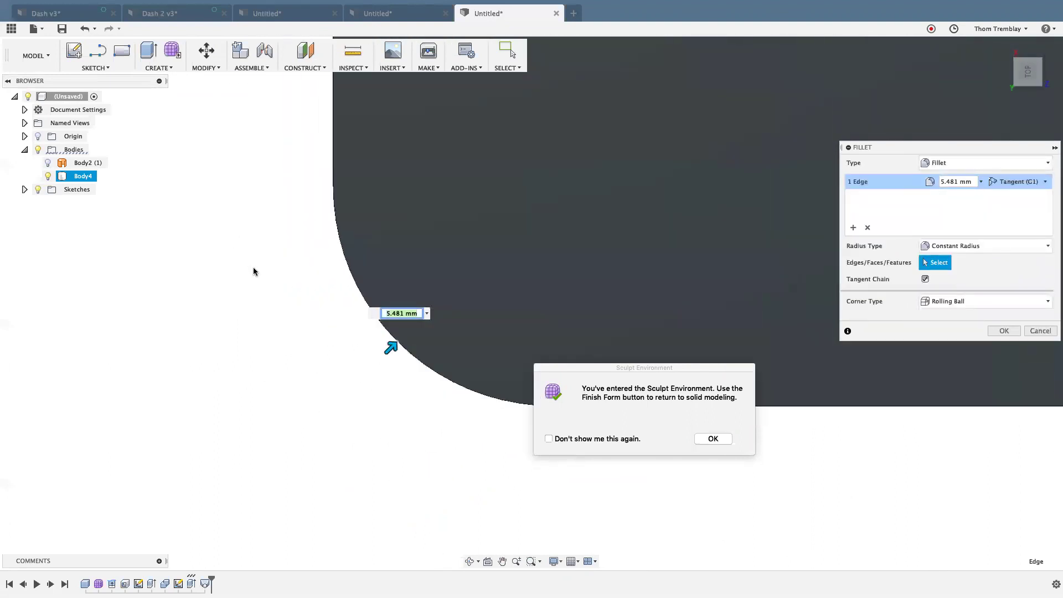
pyautogui.moveTo(318, 414); pyautogui.dragTo(191, 422, button='middle')
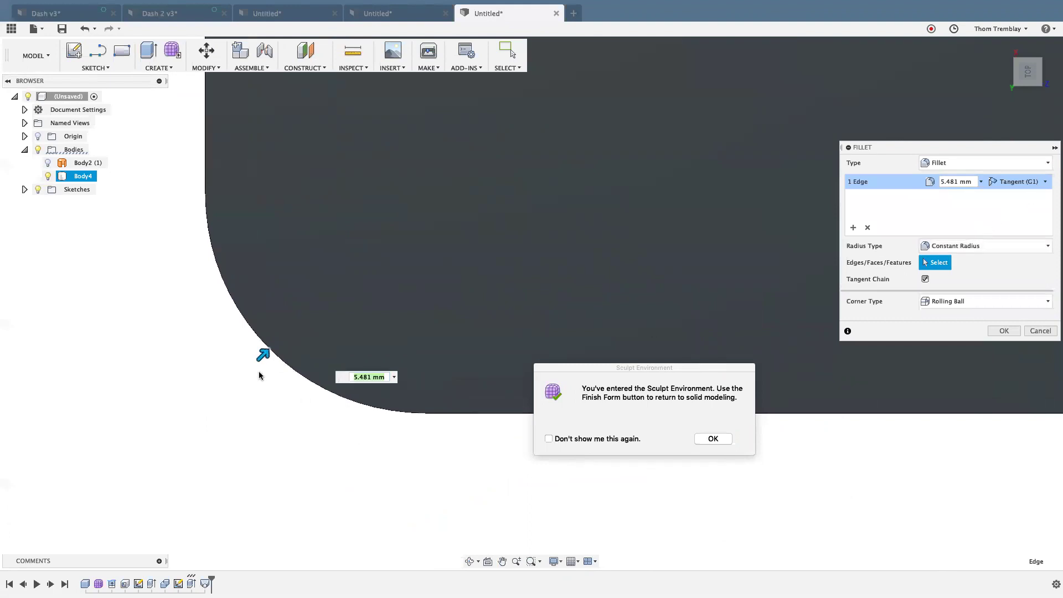
pyautogui.moveTo(264, 354); pyautogui.dragTo(145, 435)
pyautogui.moveTo(142, 474); pyautogui.dragTo(264, 411, button='middle')
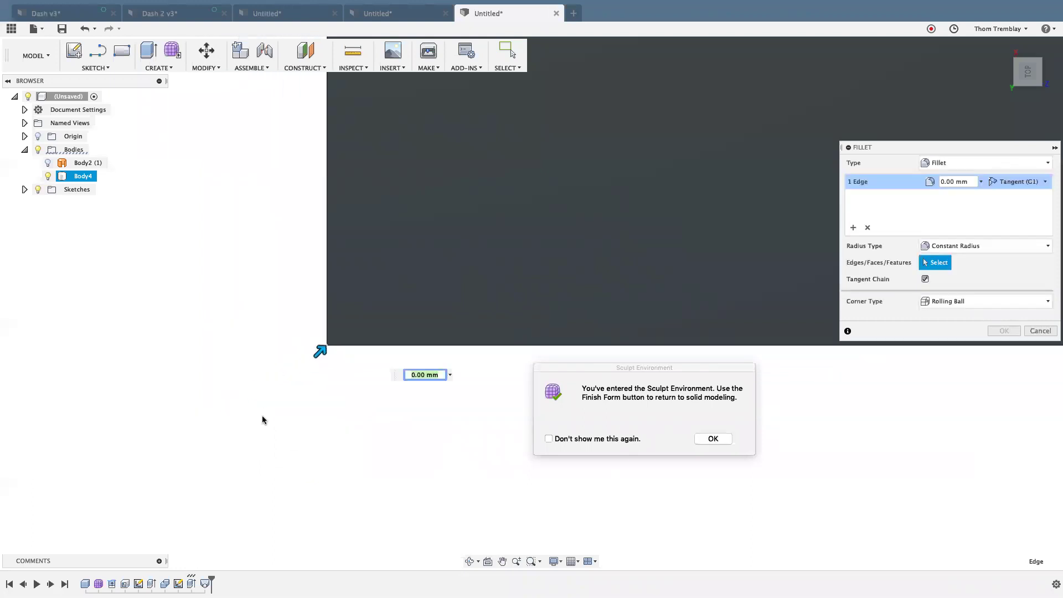
pyautogui.moveTo(324, 352); pyautogui.dragTo(364, 334)
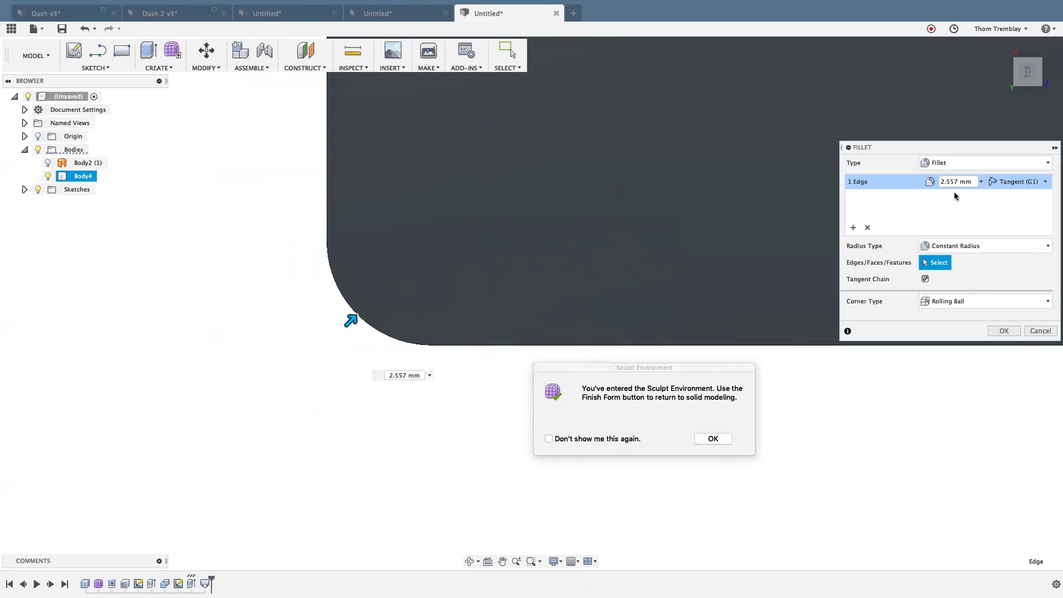
pyautogui.click(1012, 183)
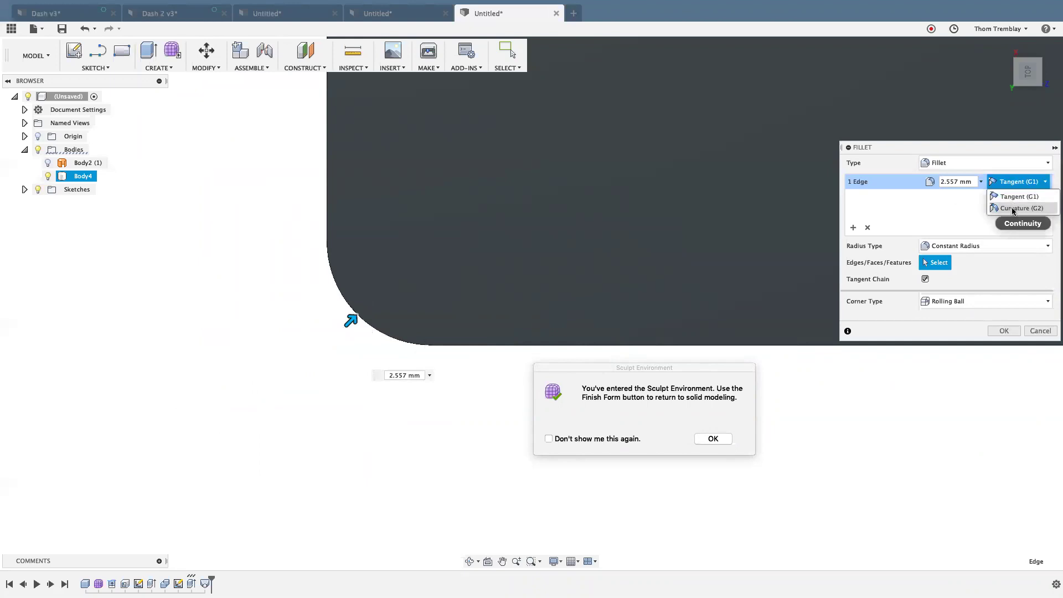
pyautogui.click(1013, 209)
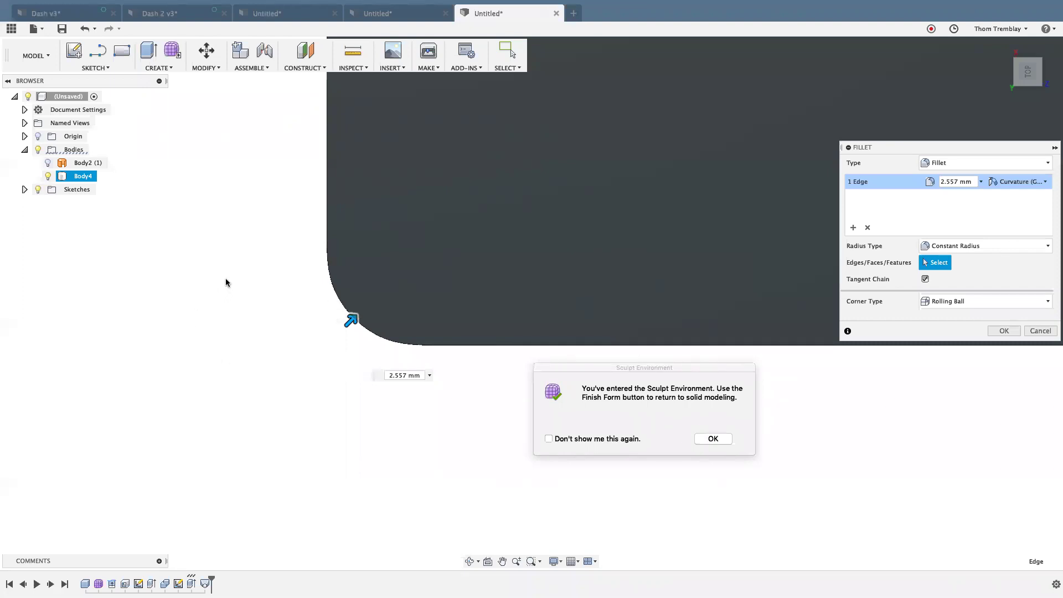
# Switch to the Dash 2 document, dismiss the Sculpt notices and open the dash's form feature for editing.
pyautogui.click(186, 14)
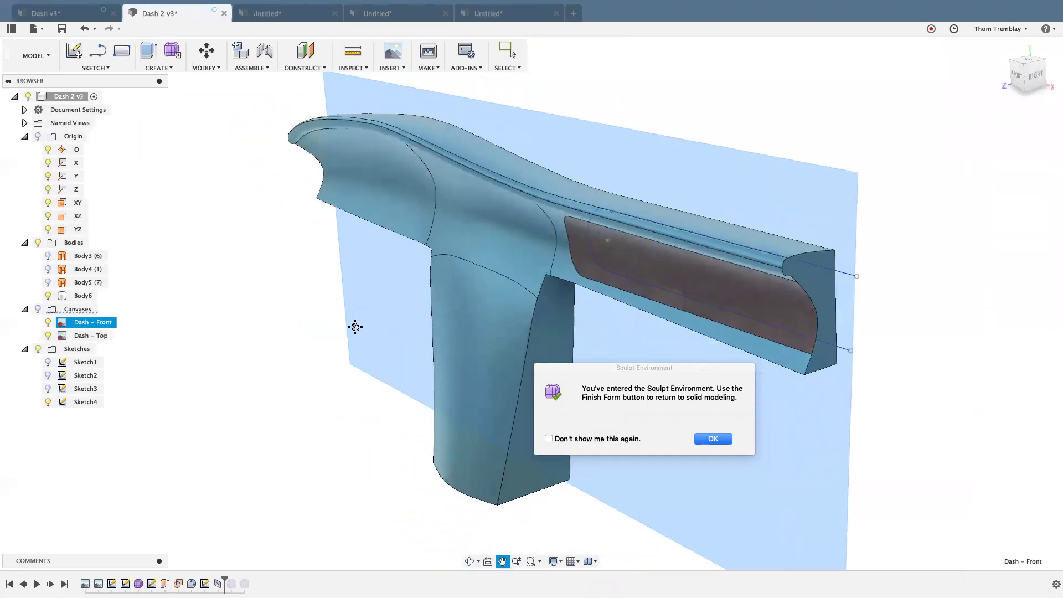
pyautogui.click(729, 439)
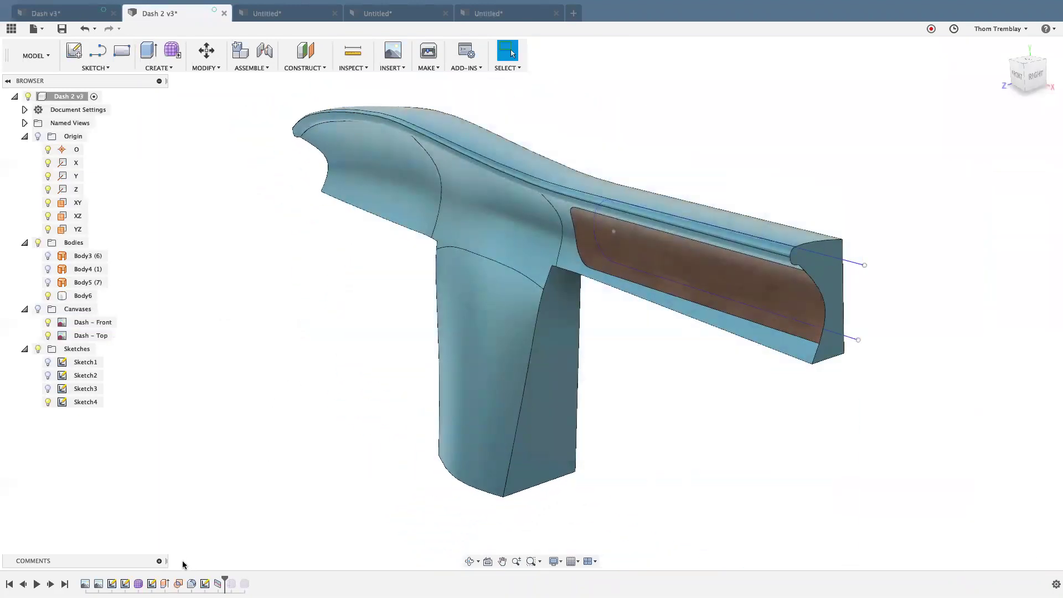
pyautogui.click(140, 584)
pyautogui.doubleClick(140, 584)
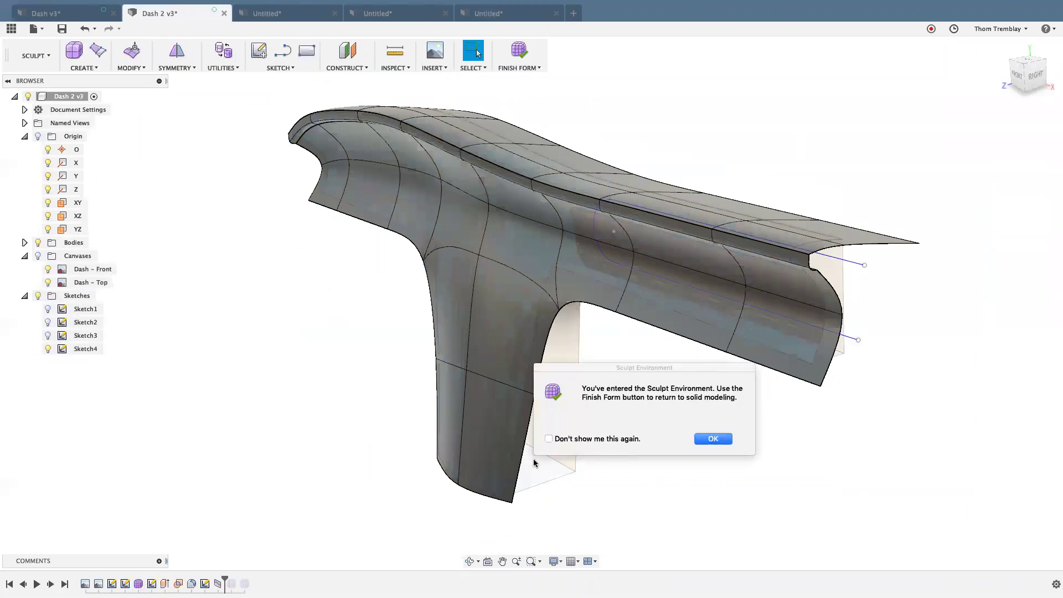
pyautogui.click(714, 440)
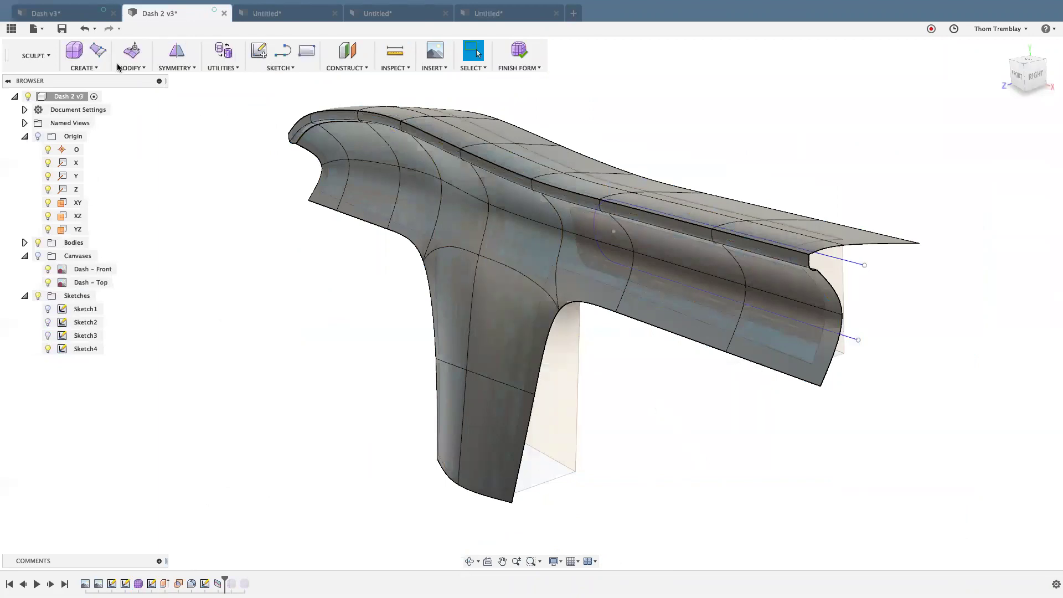
# Create a centre-rectangle T-Spline plane below the dash's arm, about 16 in long and 6 in wide with 2 by 2 faces.
pyautogui.click(131, 68)
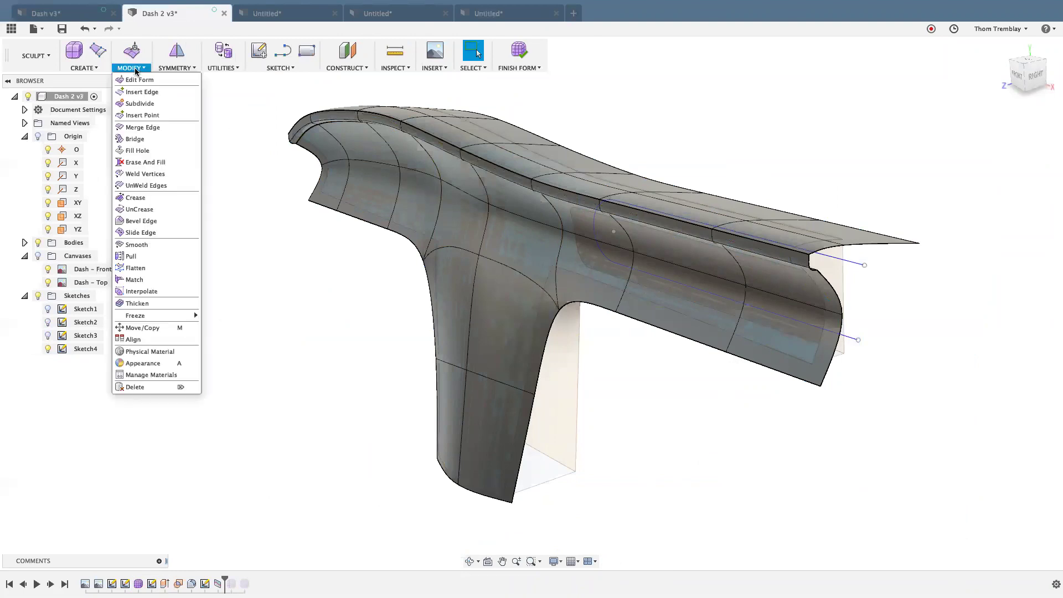
pyautogui.click(84, 67)
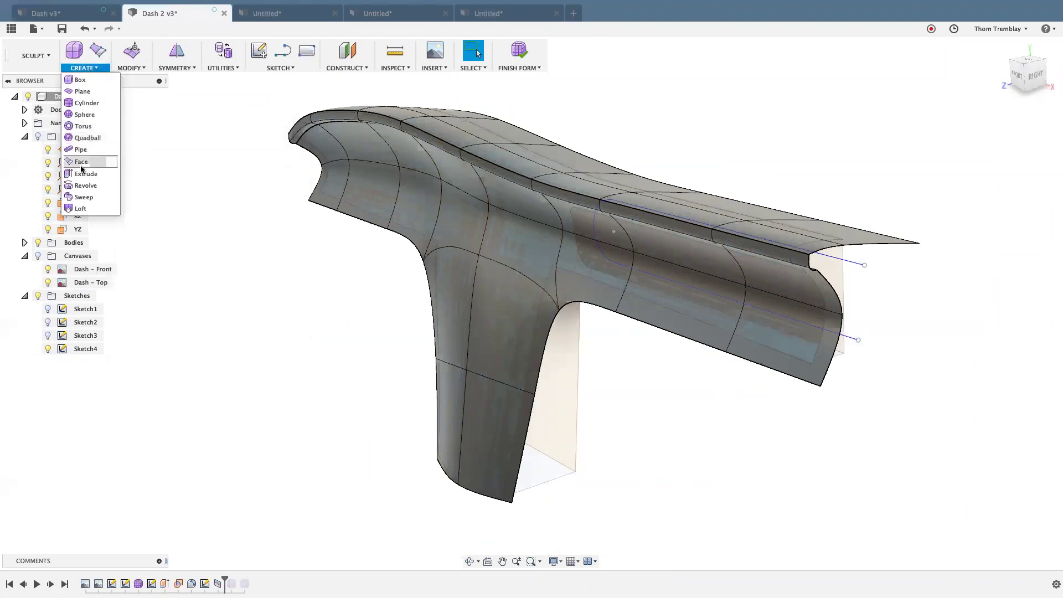
pyautogui.click(83, 92)
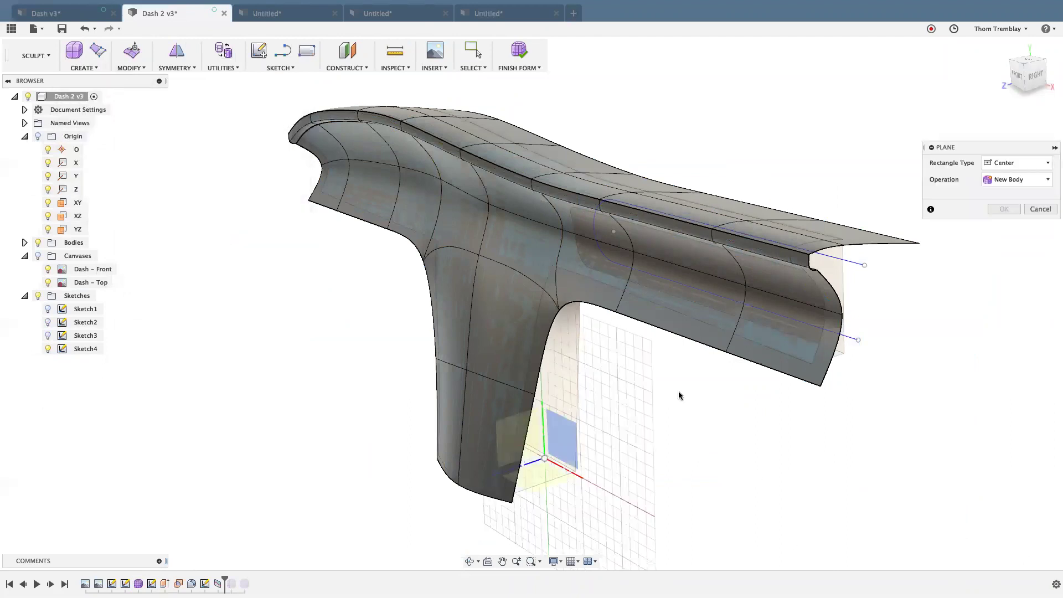
pyautogui.click(608, 337)
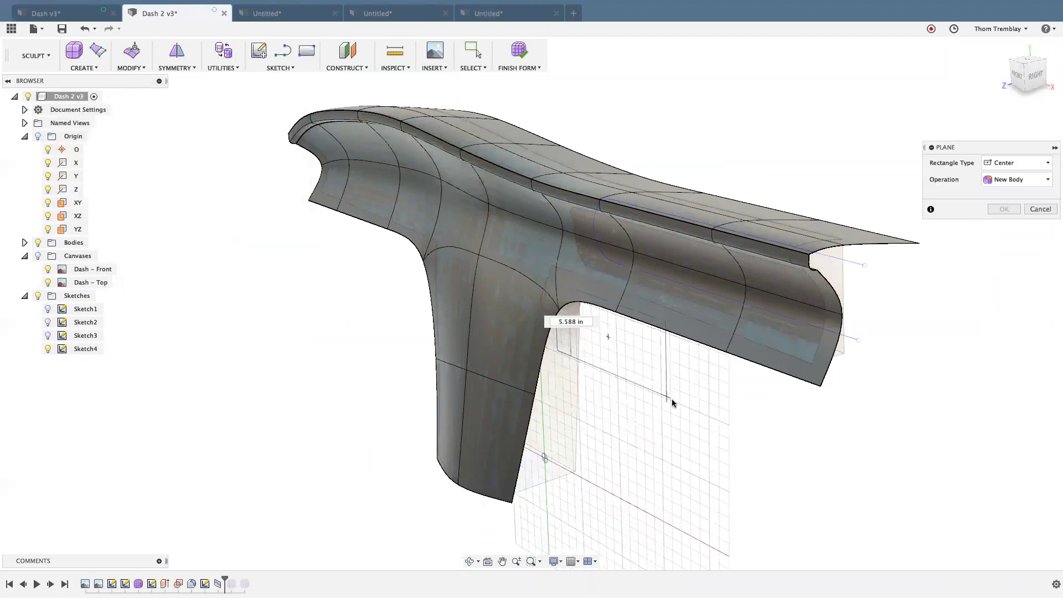
pyautogui.click(676, 403)
pyautogui.rightClick(718, 402)
pyautogui.click(757, 400)
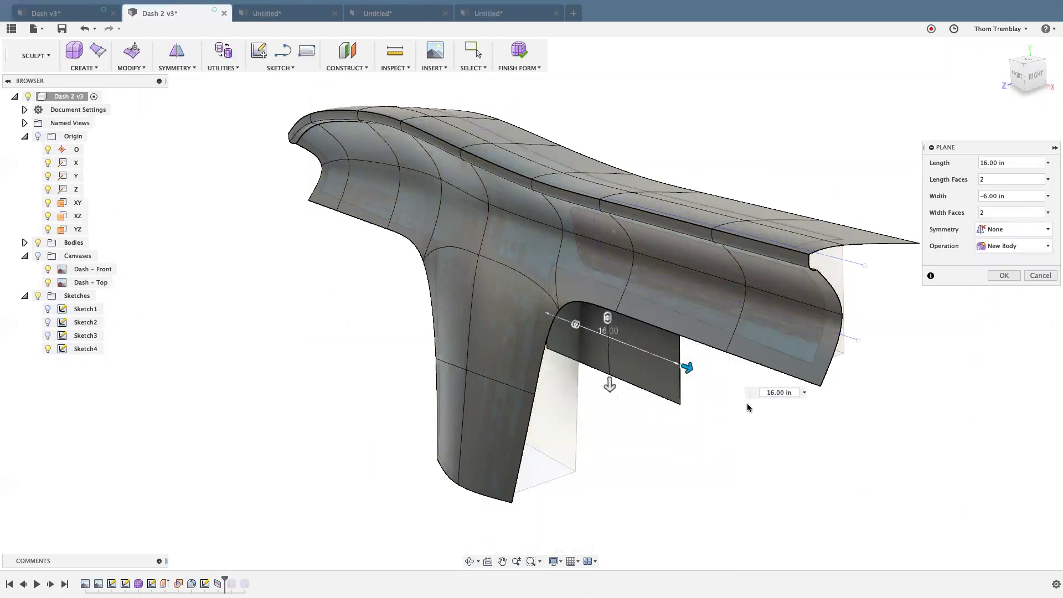
# Select all four faces of the new plane with Edit Form and move them about 13.342 in and -0.379 in.
pyautogui.click(642, 377)
pyautogui.rightClick(668, 431)
pyautogui.click(630, 399)
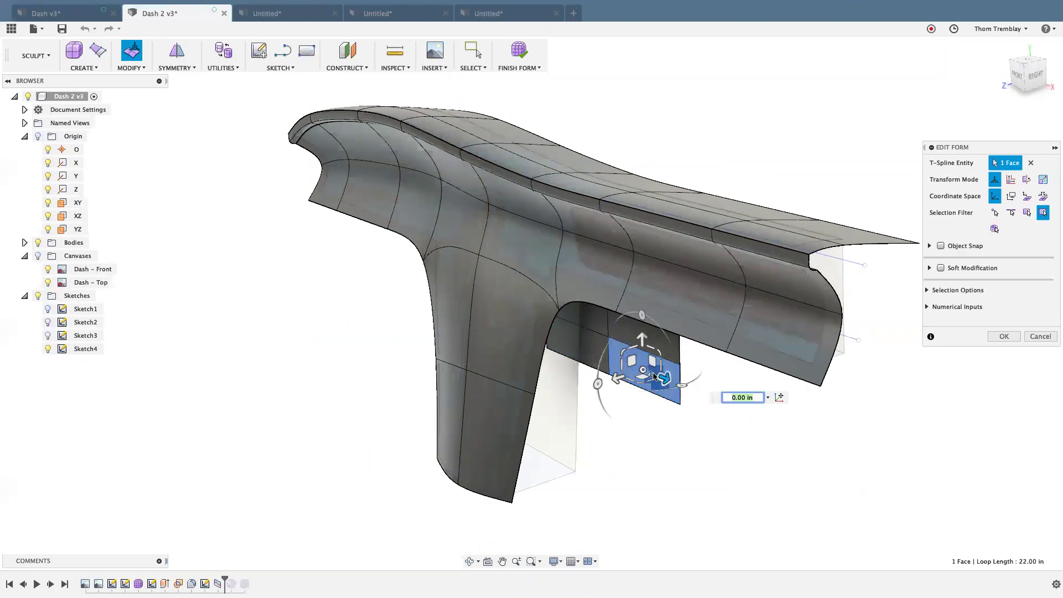
pyautogui.click(603, 359)
pyautogui.doubleClick(617, 364)
pyautogui.moveTo(606, 335); pyautogui.dragTo(721, 373)
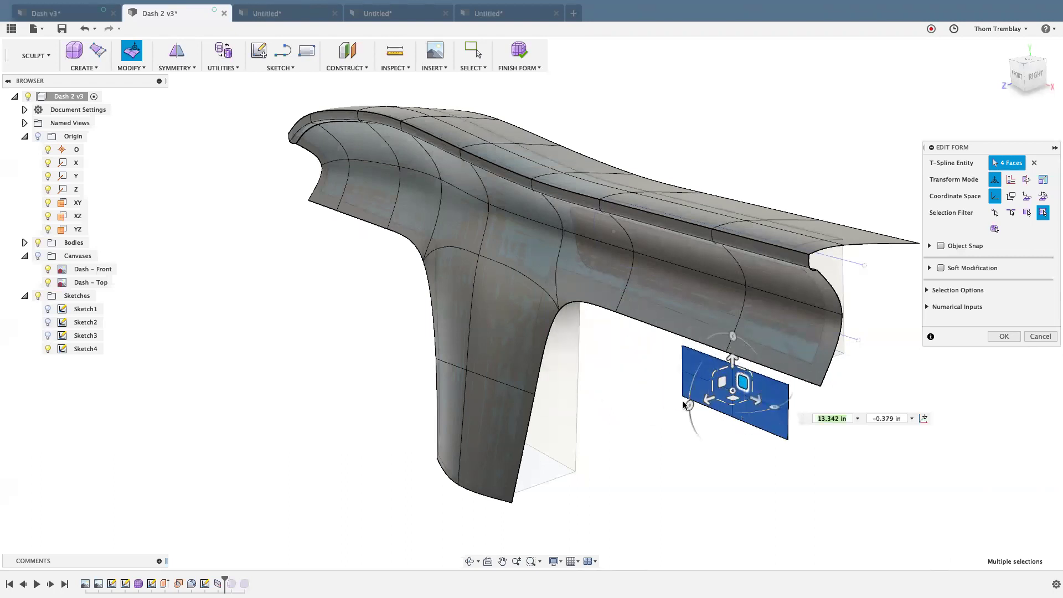
# Tilt the plane's four faces and reposition them just below the lower edge of the dash's arm.
pyautogui.moveTo(690, 405); pyautogui.dragTo(711, 447)
pyautogui.keyDown('shift'); pyautogui.moveTo(726, 447); pyautogui.dragTo(726, 443, button='middle'); pyautogui.keyUp('shift')
pyautogui.moveTo(585, 337); pyautogui.dragTo(536, 314)
pyautogui.keyDown('shift'); pyautogui.moveTo(576, 376); pyautogui.dragTo(667, 397, button='middle'); pyautogui.keyUp('shift')
pyautogui.moveTo(592, 388); pyautogui.dragTo(451, 417, button='middle')
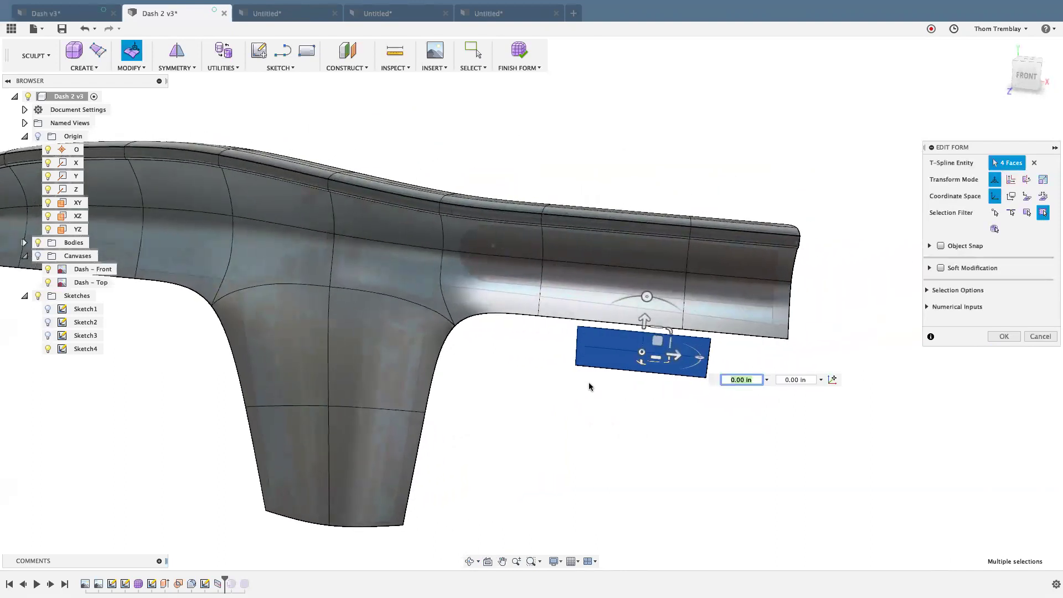
# Shift the plane's faces another 1.873 in and -0.052 in under the arm's outer section, and accept the form edit.
pyautogui.scroll(3, 637, 381)
pyautogui.moveTo(697, 332)
pyautogui.mouseDown()
pyautogui.moveTo(719, 335)
pyautogui.moveTo(687, 336)
pyautogui.moveTo(715, 323)
pyautogui.mouseUp()
pyautogui.click(669, 440)
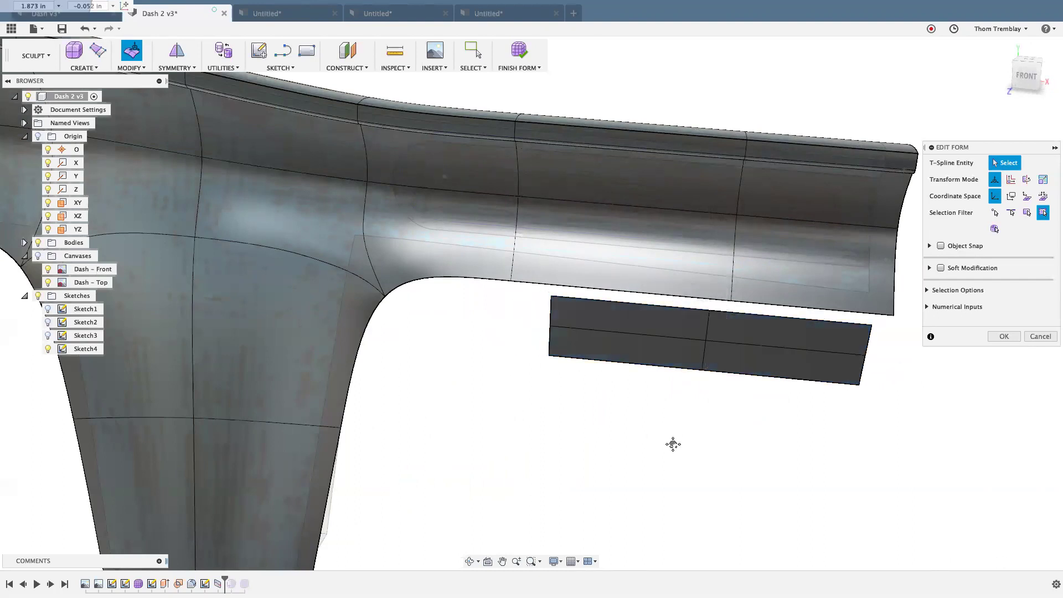
pyautogui.moveTo(688, 437); pyautogui.dragTo(641, 457, button='middle')
pyautogui.keyDown('shift'); pyautogui.moveTo(714, 452); pyautogui.dragTo(670, 445, button='middle'); pyautogui.keyUp('shift')
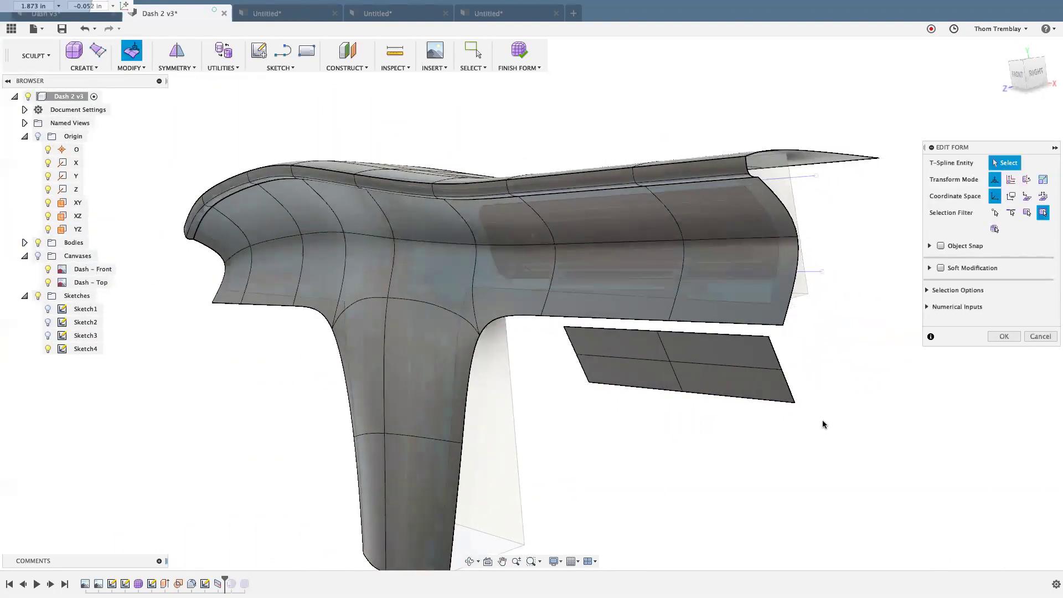
pyautogui.scroll(4, 823, 422)
pyautogui.moveTo(745, 440); pyautogui.dragTo(690, 452, button='middle')
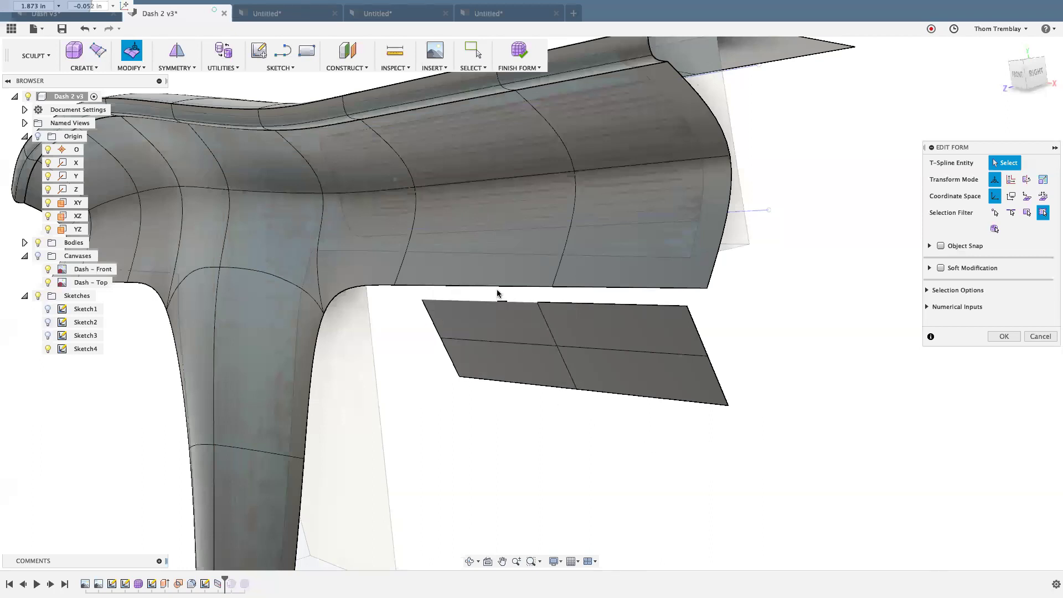
pyautogui.rightClick(649, 419)
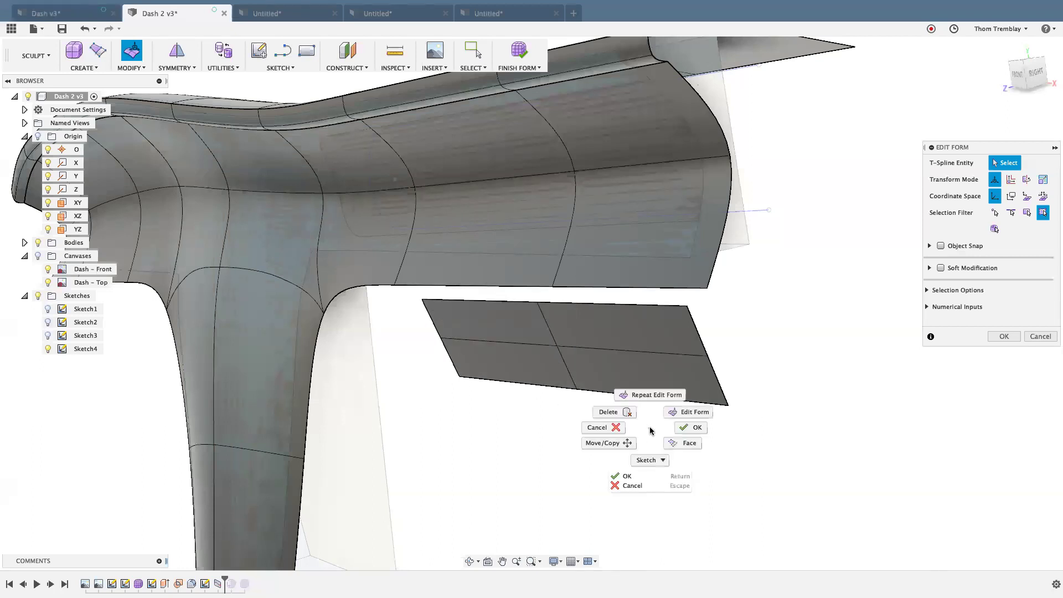
pyautogui.click(691, 429)
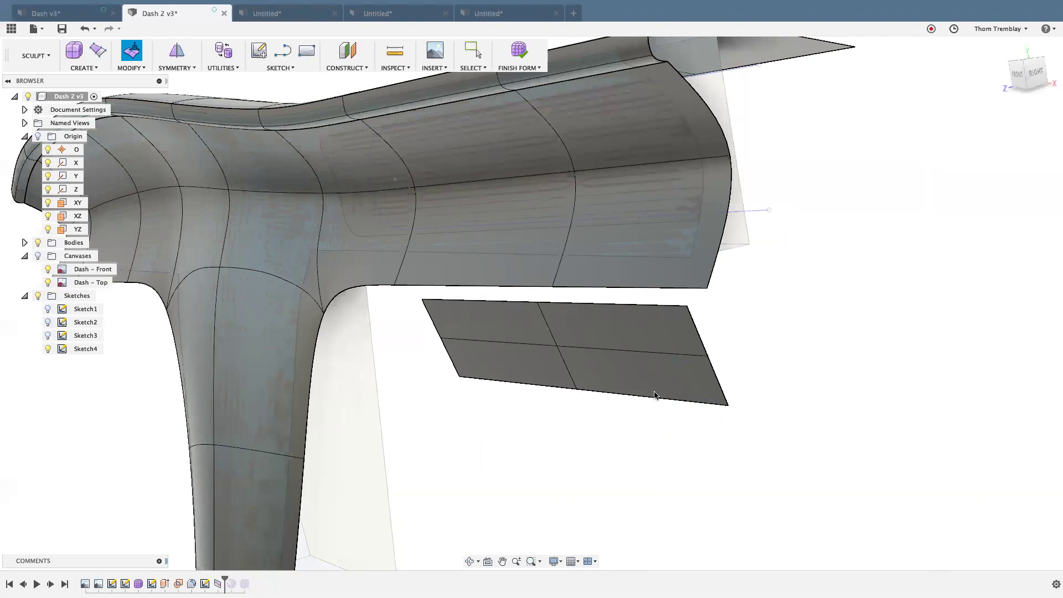
# Move the plane's two lower boundary edges by -4.381 in with Edit Form so the surface curves outward, and accept the edit.
pyautogui.doubleClick(653, 397)
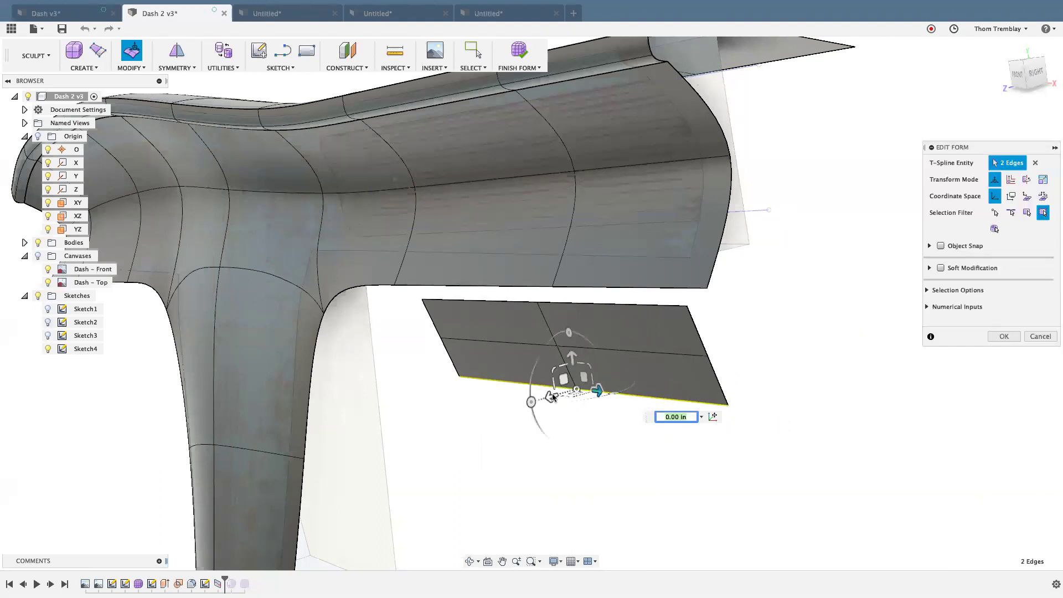
pyautogui.moveTo(561, 400); pyautogui.dragTo(649, 409)
pyautogui.rightClick(640, 412)
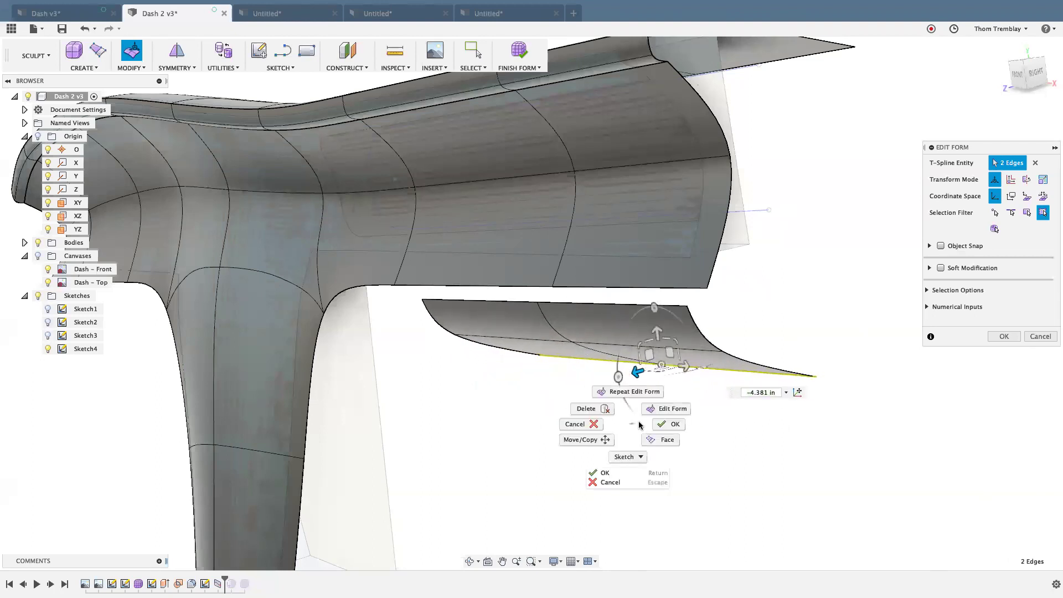
pyautogui.click(670, 423)
# Try merging the curved surface's two upper edges with the arm's two lower edges without maintaining creases, and undo the merge.
pyautogui.scroll(1, 563, 422)
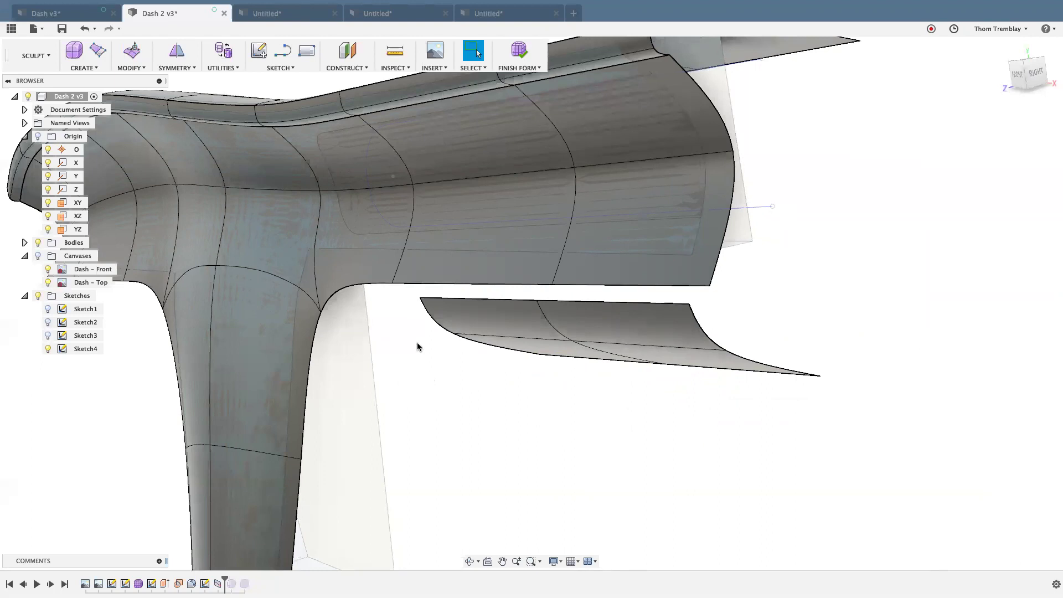
pyautogui.keyDown('shift'); pyautogui.moveTo(458, 377); pyautogui.dragTo(443, 411, button='middle'); pyautogui.keyUp('shift')
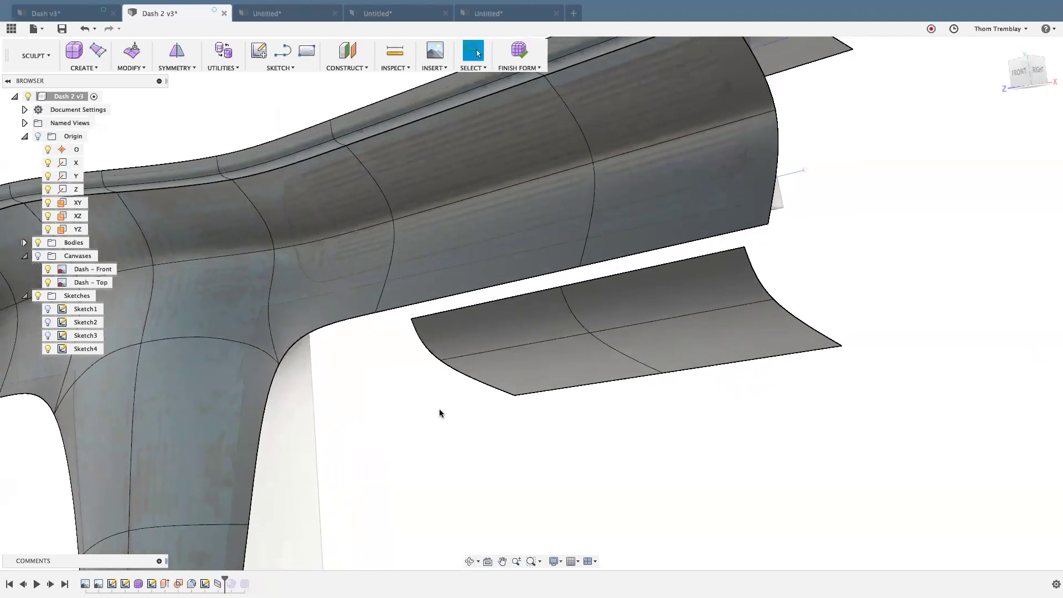
pyautogui.click(141, 71)
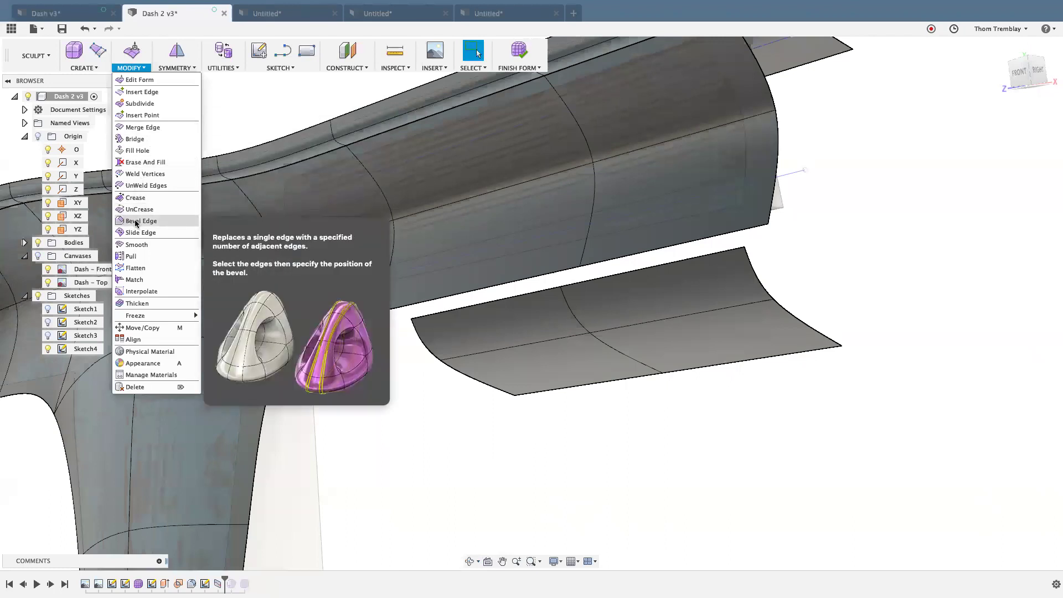
pyautogui.click(139, 127)
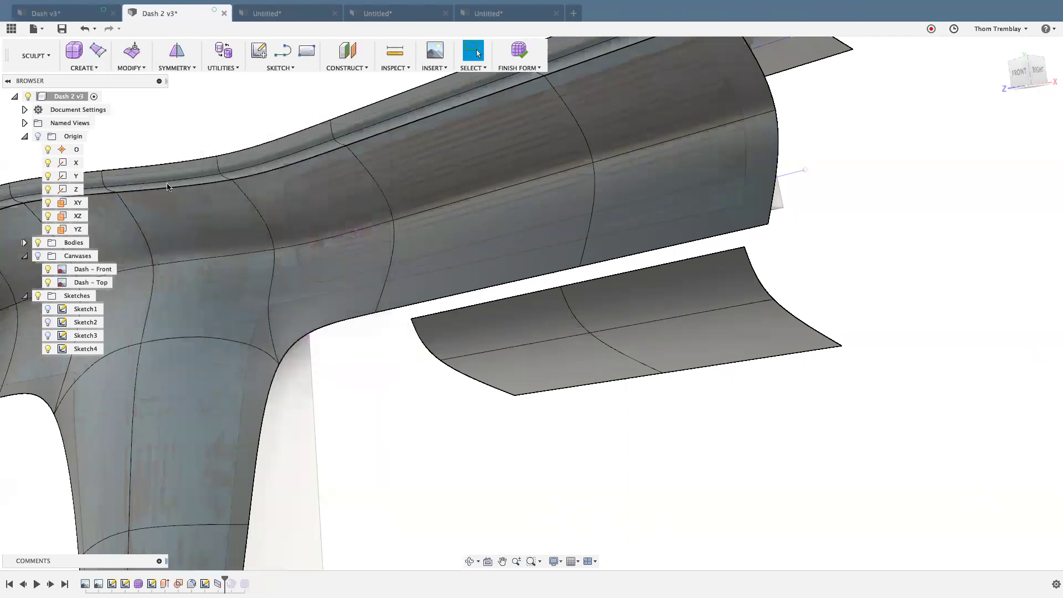
pyautogui.click(525, 294)
pyautogui.click(622, 273)
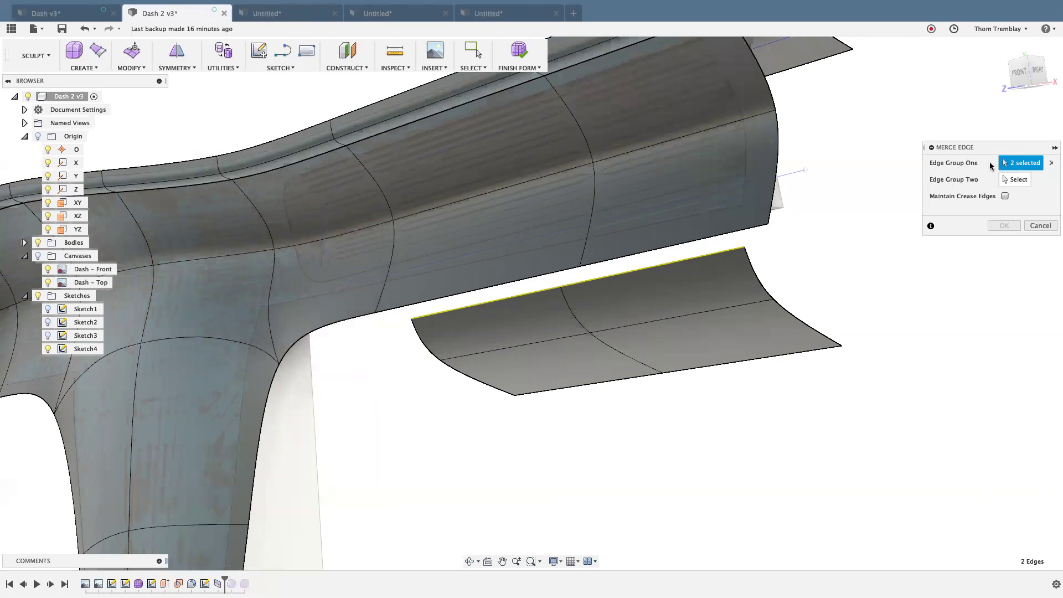
pyautogui.click(1017, 180)
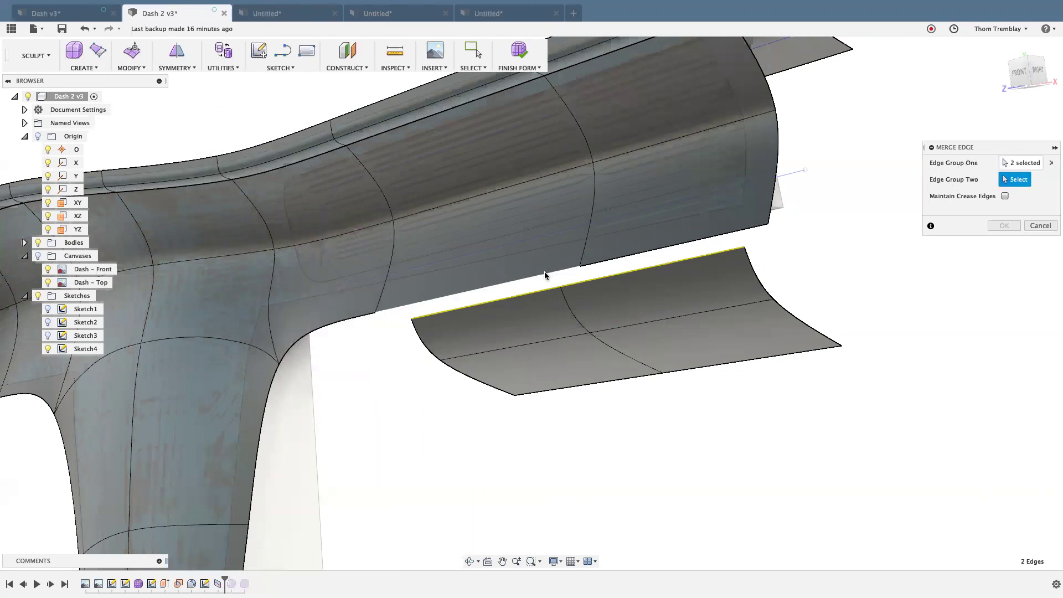
pyautogui.click(568, 269)
pyautogui.click(608, 263)
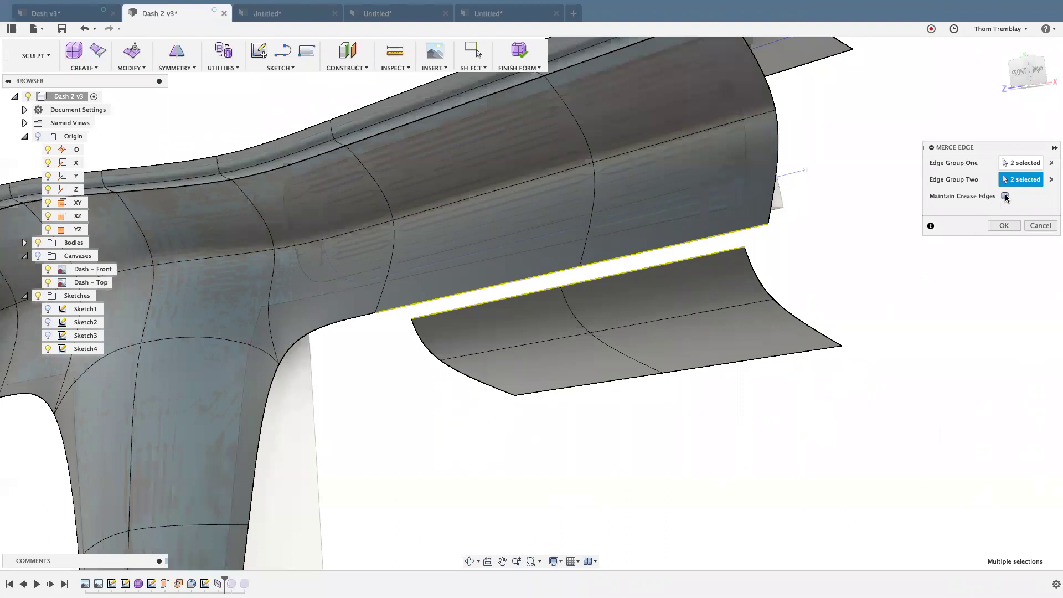
pyautogui.click(1004, 226)
pyautogui.click(1004, 226)
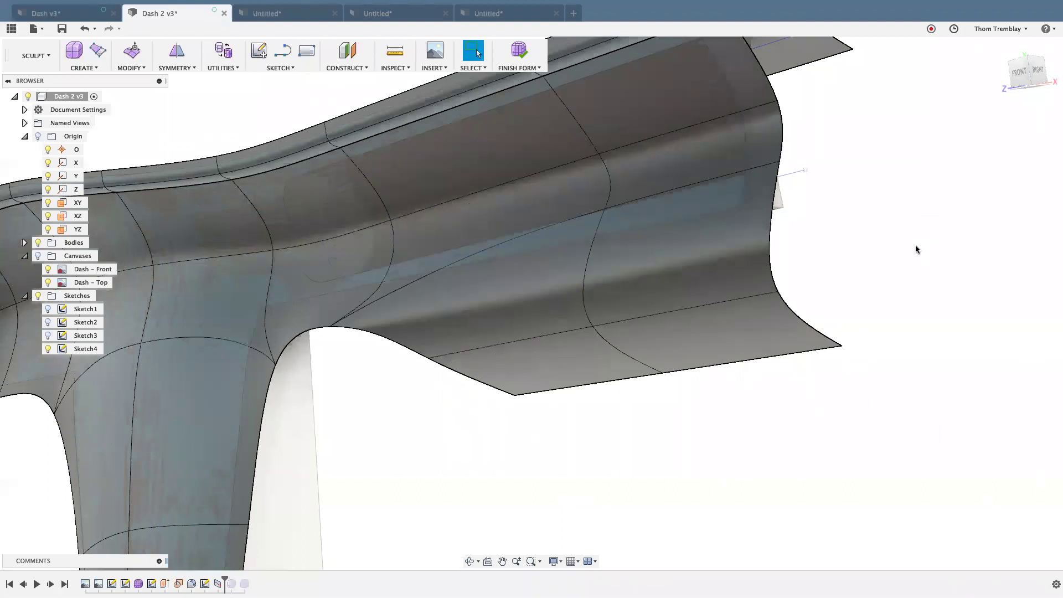
pyautogui.keyDown('shift'); pyautogui.moveTo(917, 246); pyautogui.dragTo(883, 255, button='middle'); pyautogui.keyUp('shift')
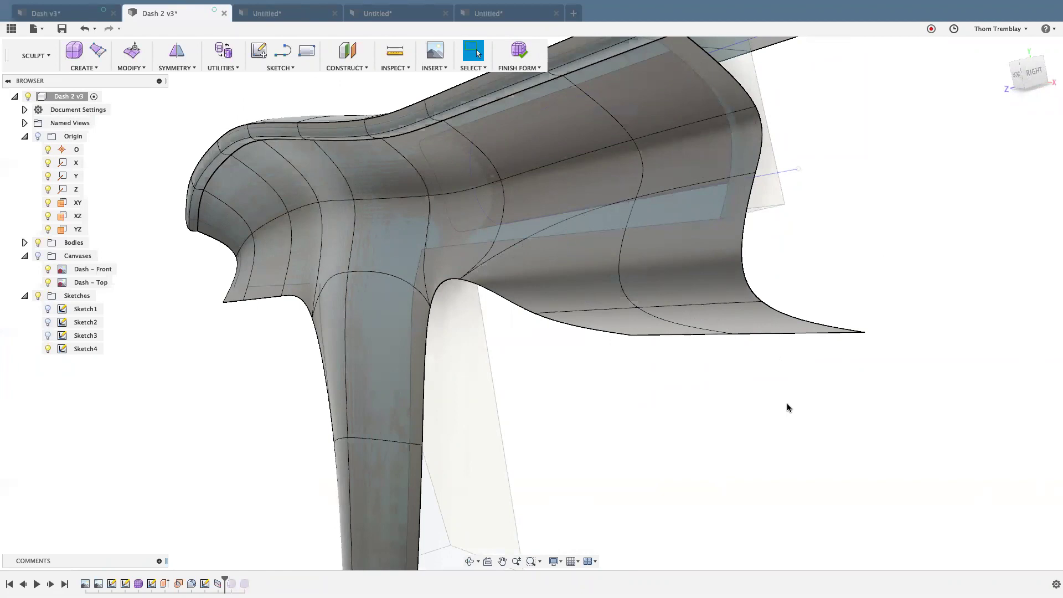
pyautogui.press('super+z')
# Try the same edge merge between the surface and the arm with Maintain Crease Edges enabled, and undo it.
pyautogui.rightClick(830, 400)
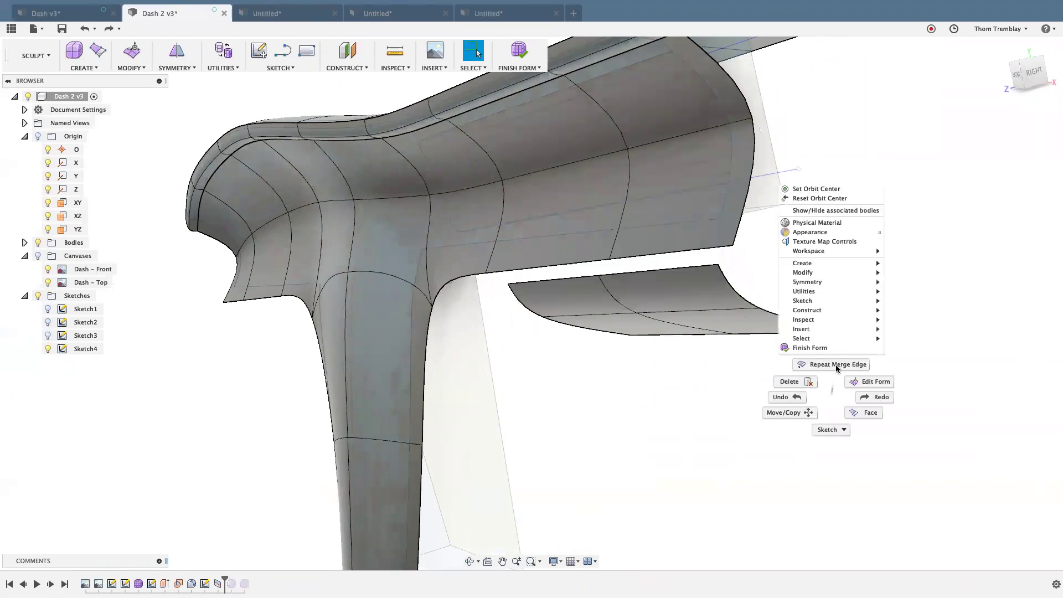
pyautogui.click(837, 364)
pyautogui.doubleClick(560, 283)
pyautogui.click(1014, 179)
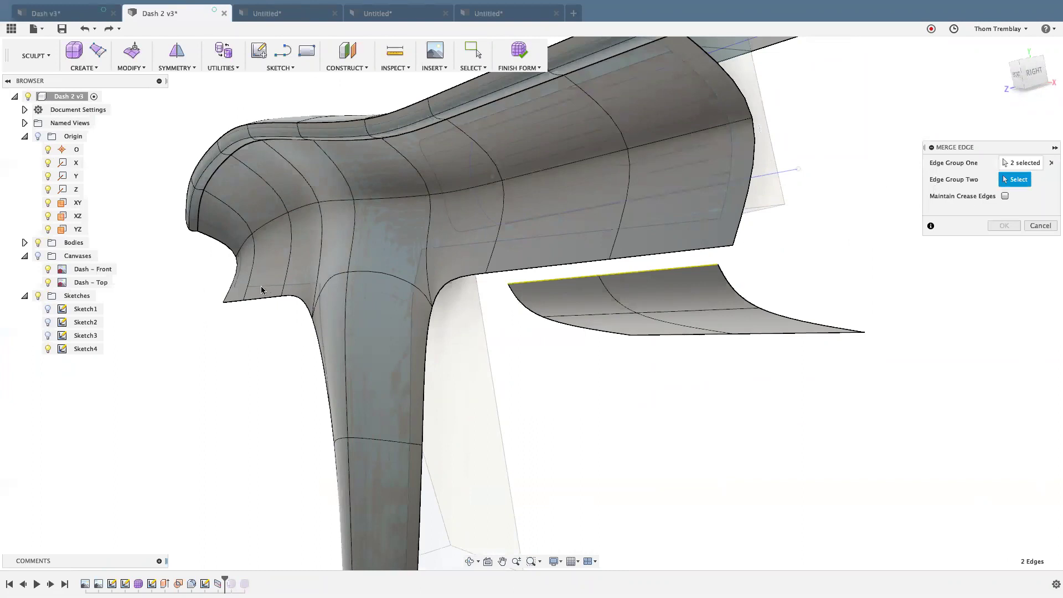
pyautogui.click(554, 266)
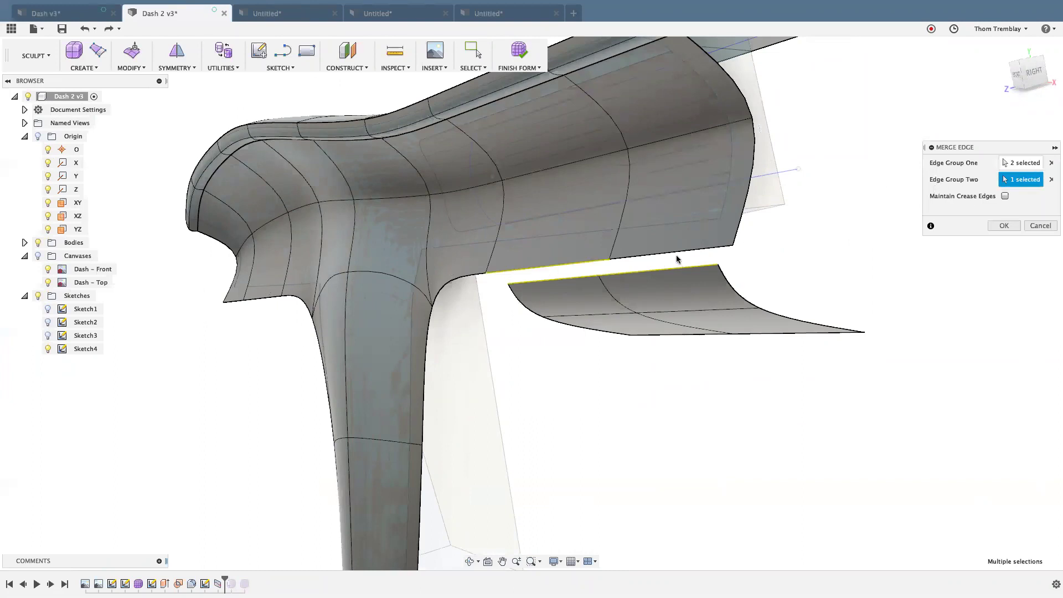
pyautogui.click(676, 253)
pyautogui.click(1005, 196)
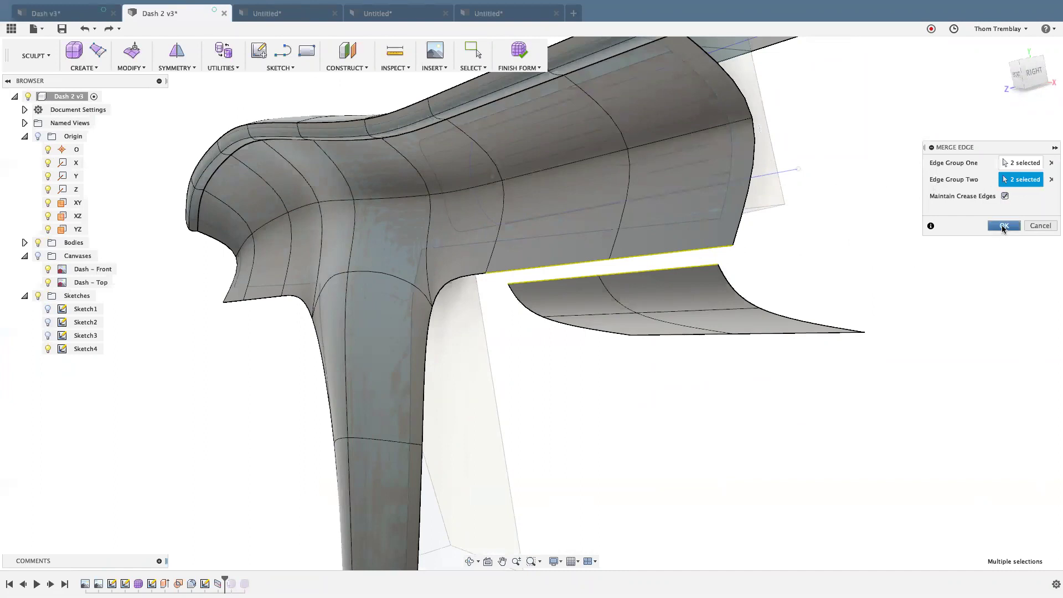
pyautogui.click(1003, 225)
pyautogui.moveTo(687, 277)
pyautogui.keyDown('shift'); pyautogui.mouseDown(button='middle')
pyautogui.moveTo(726, 267)
pyautogui.moveTo(716, 259)
pyautogui.moveTo(696, 294)
pyautogui.mouseUp(button='middle'); pyautogui.keyUp('shift')
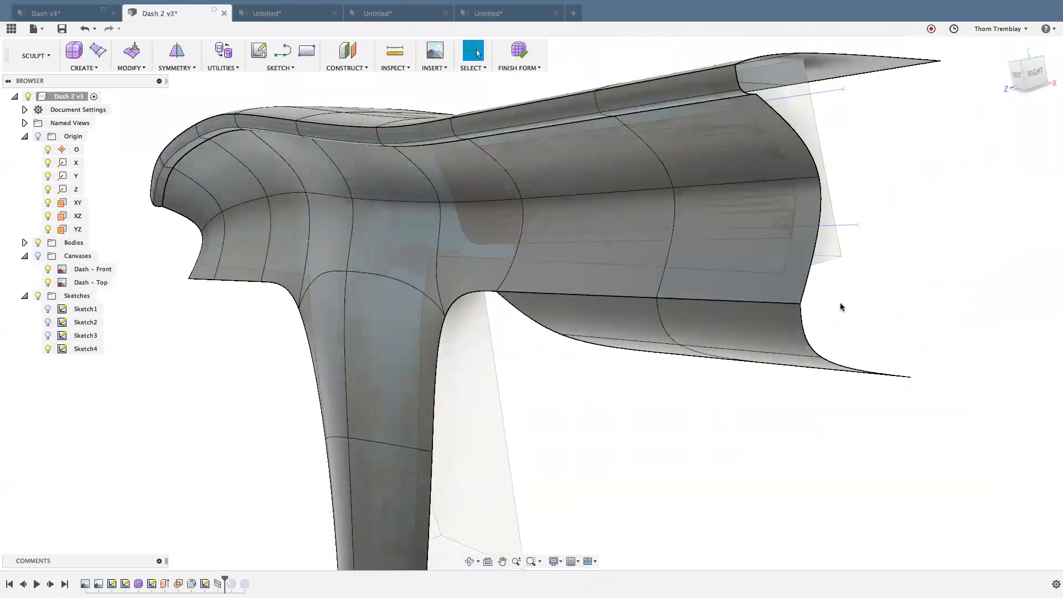
pyautogui.scroll(1, 843, 304)
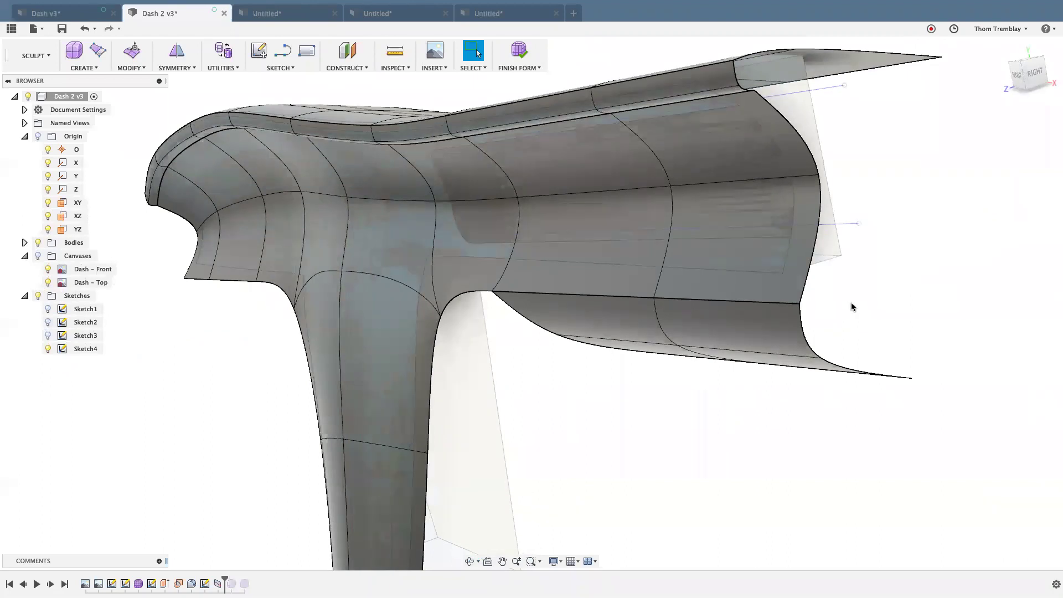
pyautogui.press('super+z')
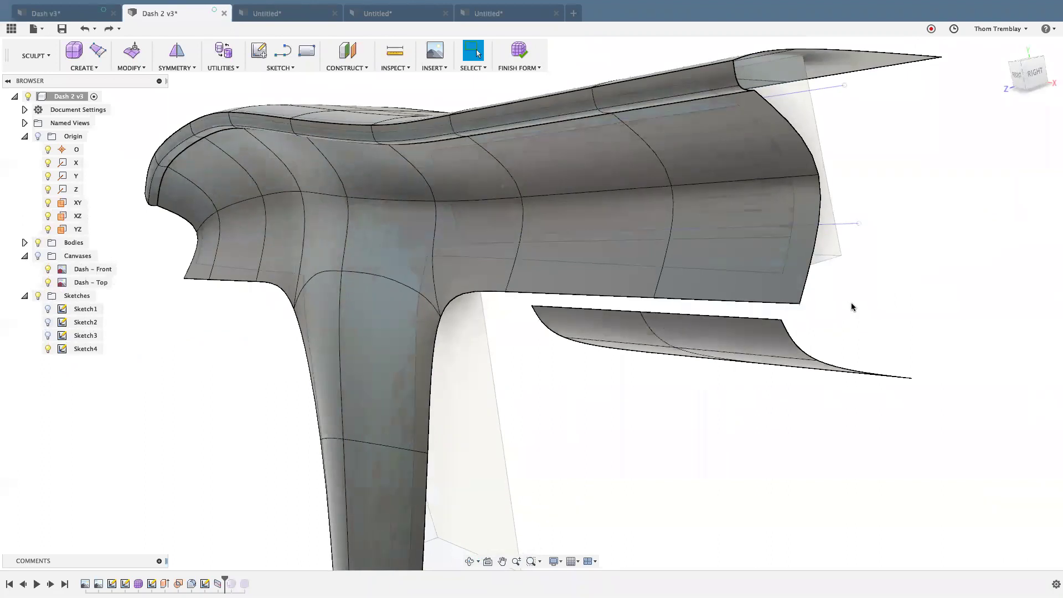
# Set up a Bridge from the curved surface's upper edges to the arm's lower edges and enable its preview.
pyautogui.click(139, 69)
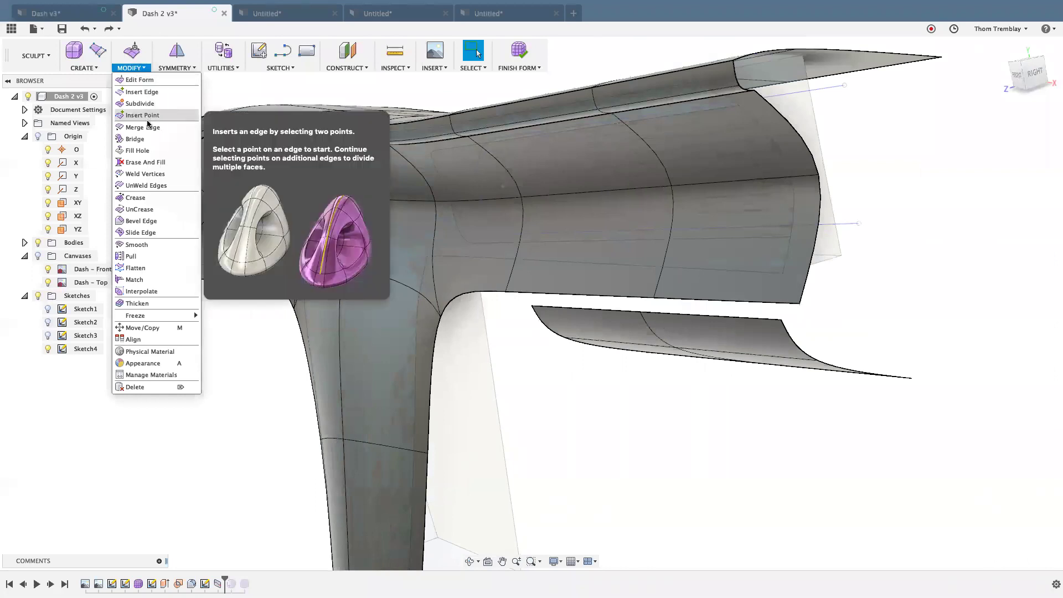
pyautogui.click(146, 139)
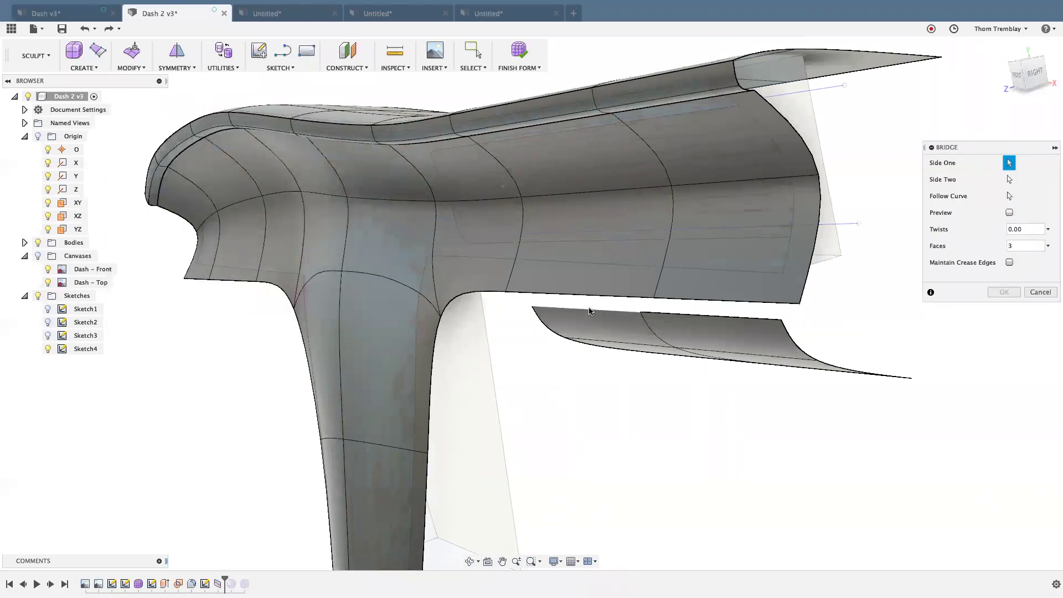
pyautogui.click(674, 315)
pyautogui.click(1010, 181)
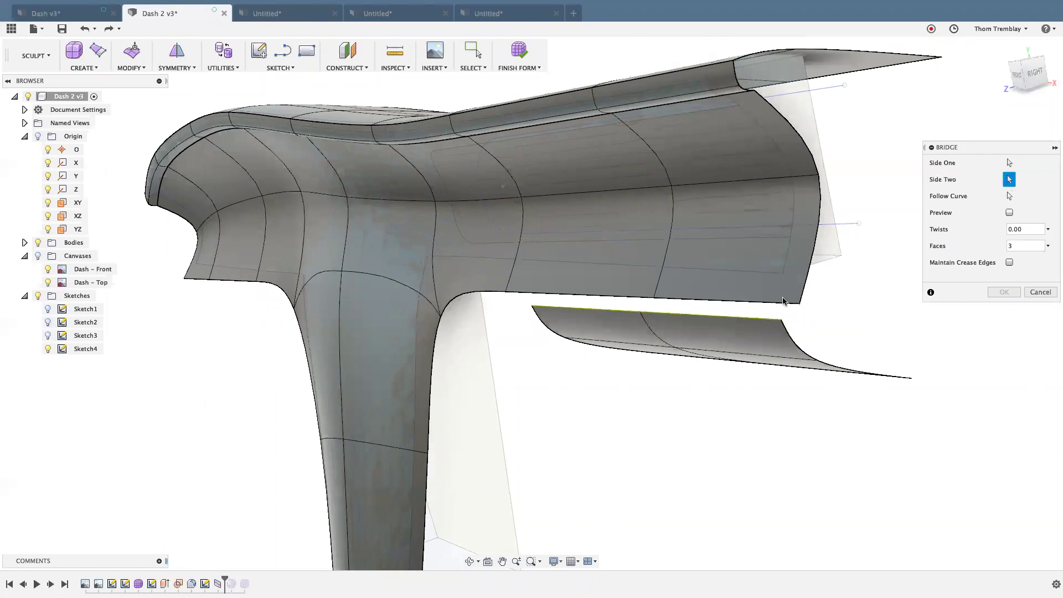
pyautogui.click(583, 294)
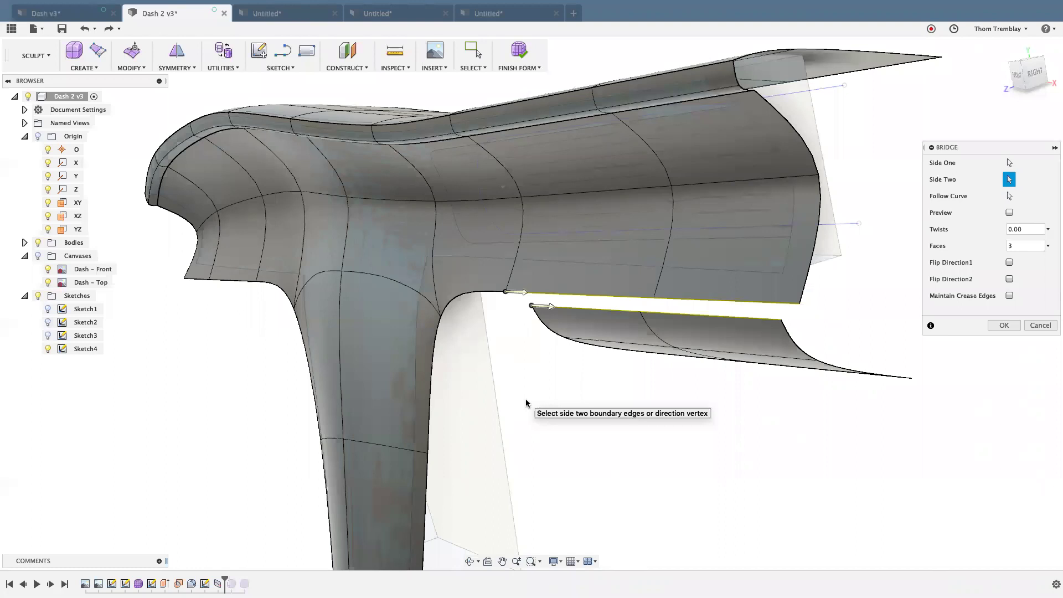
pyautogui.click(1010, 213)
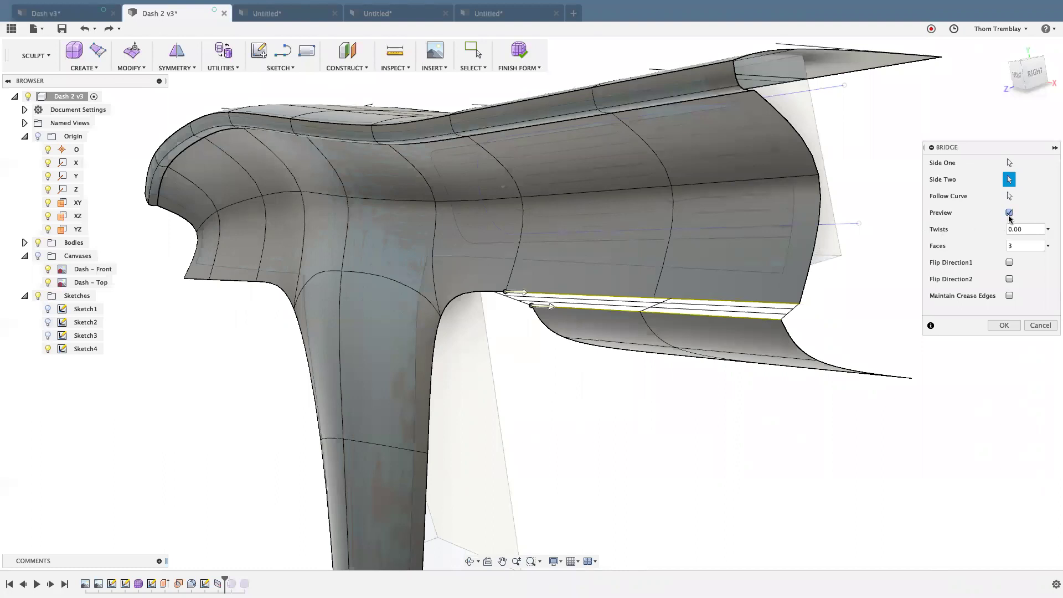
# Set the bridge to 2 faces and accept it without maintaining crease edges.
pyautogui.scroll(4, 816, 285)
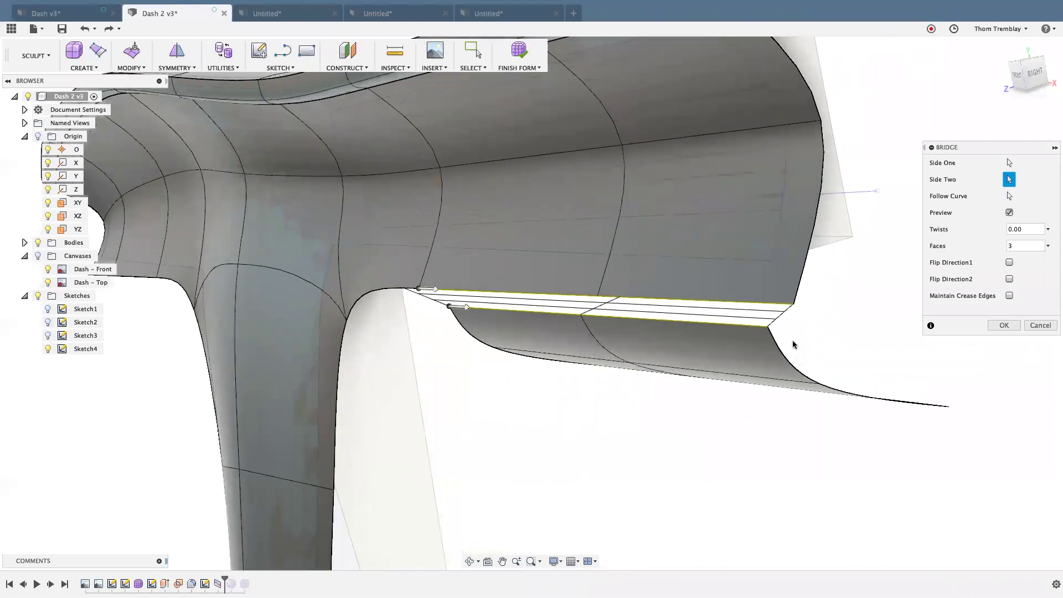
pyautogui.scroll(3, 794, 344)
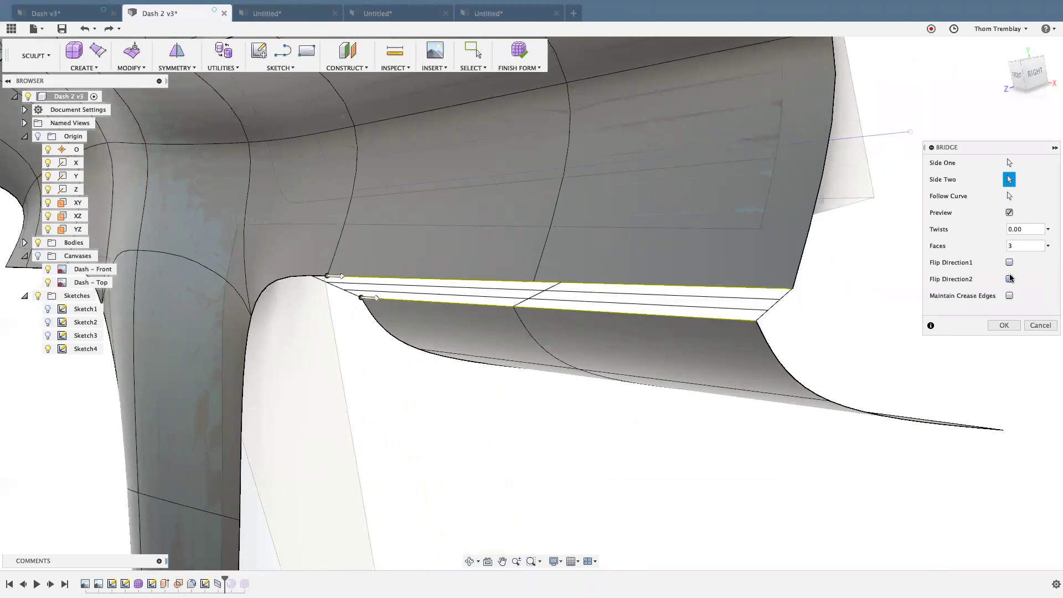
pyautogui.click(1026, 245)
pyautogui.write('2')
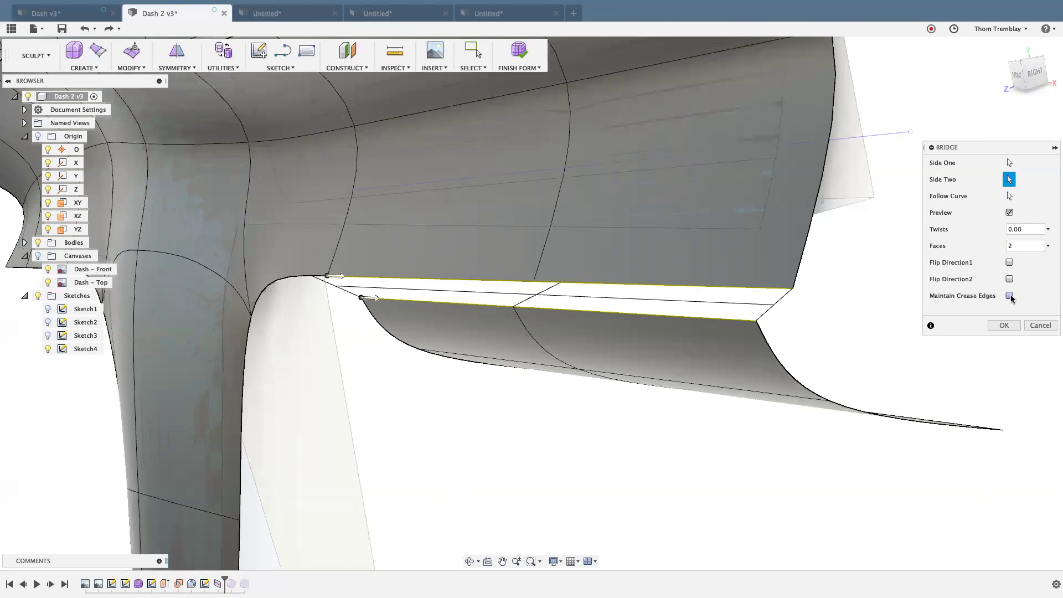
pyautogui.click(1004, 326)
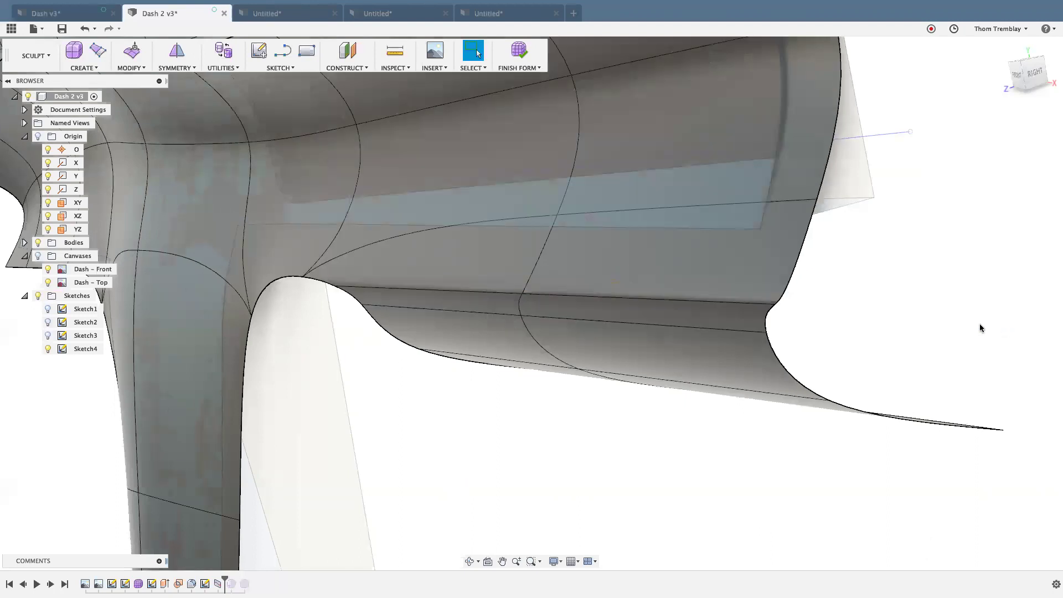
# Examine the bridge faces and the transition between the arm and the curved surface from several angles.
pyautogui.moveTo(887, 329)
pyautogui.keyDown('shift'); pyautogui.mouseDown(button='middle')
pyautogui.moveTo(871, 335)
pyautogui.moveTo(879, 332)
pyautogui.mouseUp(button='middle'); pyautogui.keyUp('shift')
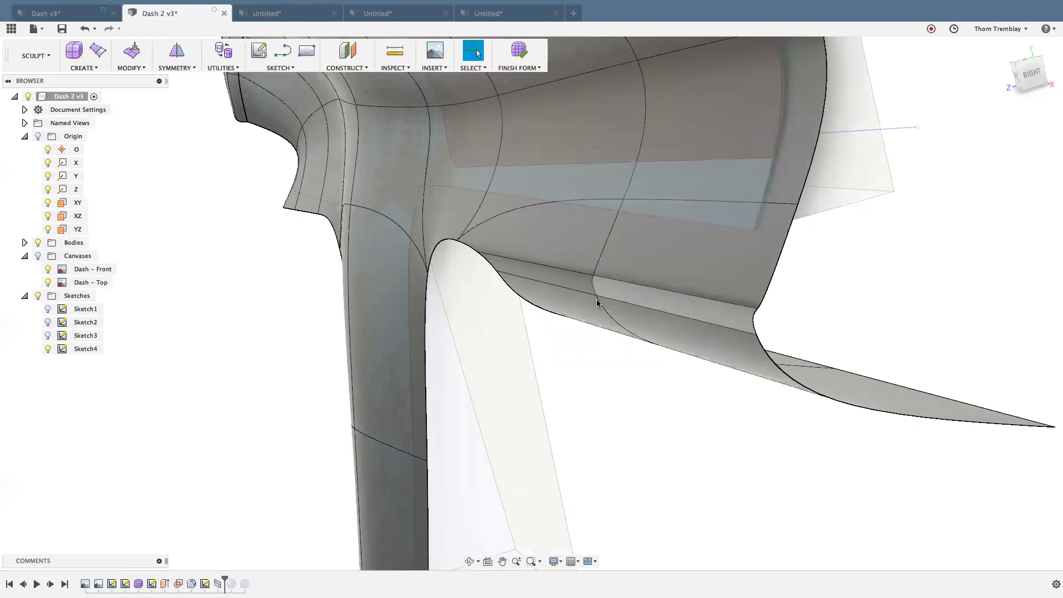
pyautogui.click(573, 284)
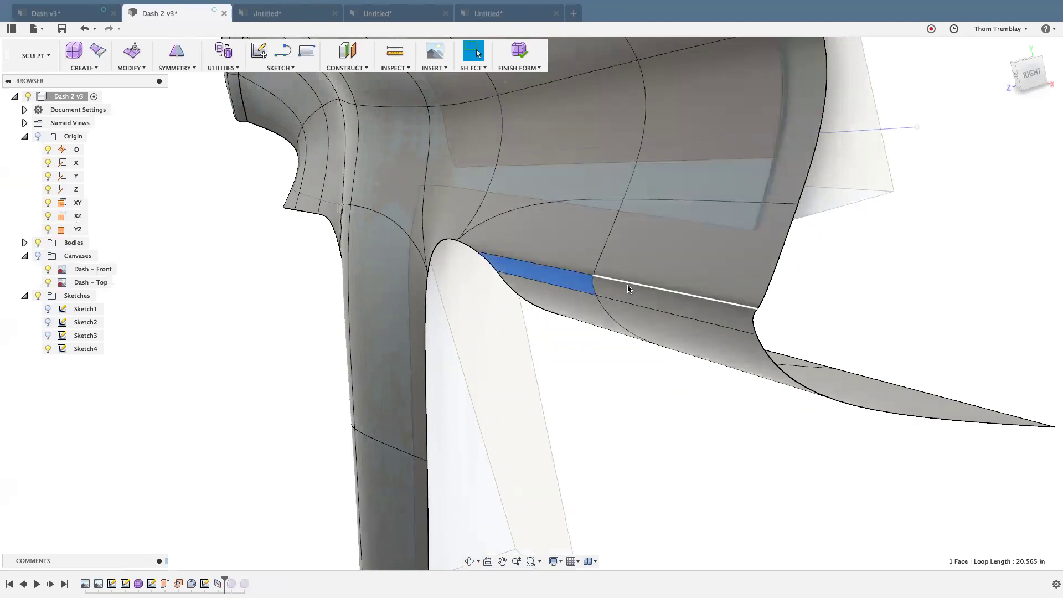
pyautogui.click(629, 290)
pyautogui.keyDown('shift'); pyautogui.moveTo(858, 314); pyautogui.dragTo(694, 436, button='middle'); pyautogui.keyUp('shift')
pyautogui.moveTo(631, 480); pyautogui.dragTo(622, 483, button='middle')
pyautogui.click(680, 459)
pyautogui.moveTo(724, 451); pyautogui.dragTo(593, 497, button='middle')
pyautogui.moveTo(684, 443); pyautogui.dragTo(654, 469, button='middle')
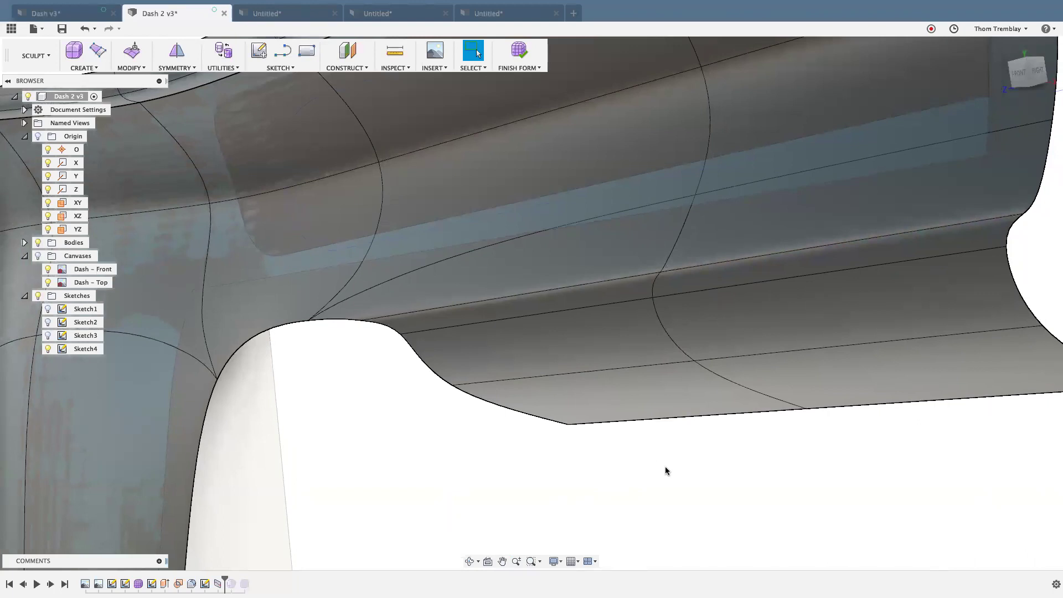
pyautogui.rightClick(672, 470)
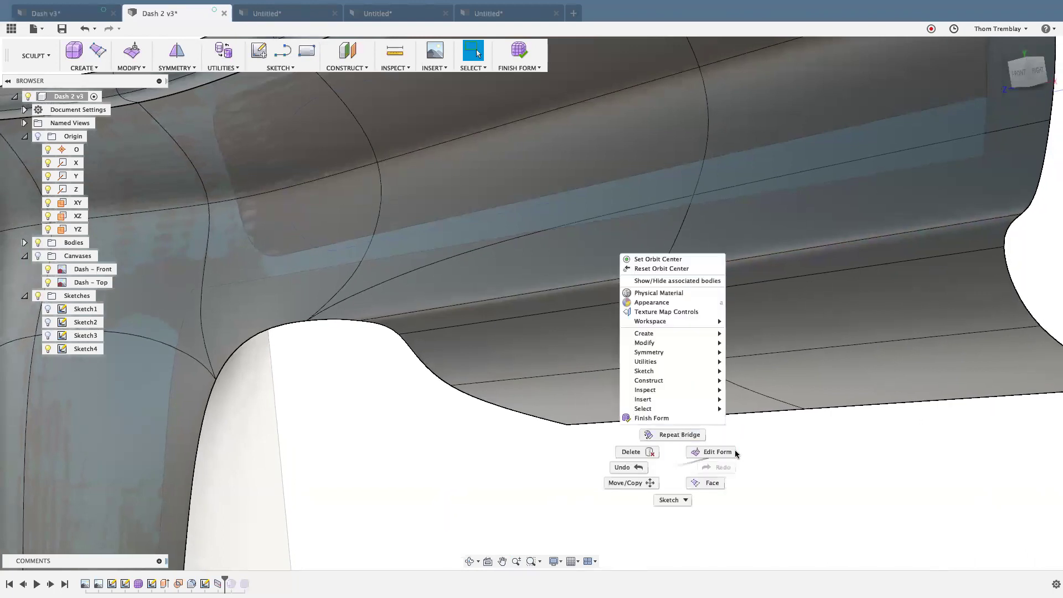
pyautogui.click(673, 465)
pyautogui.moveTo(676, 463); pyautogui.dragTo(706, 455, button='middle')
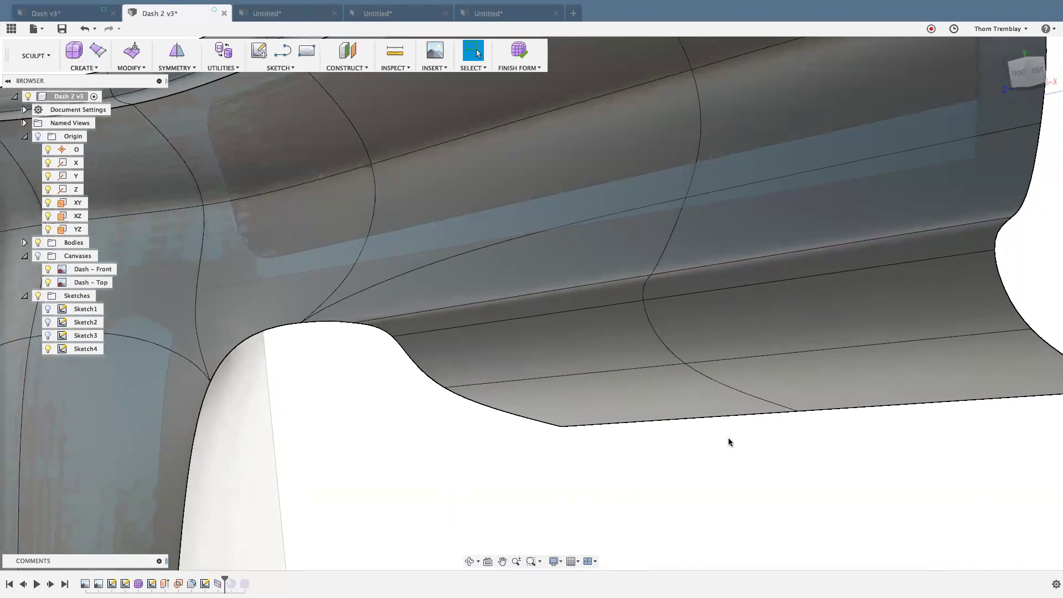
# Delete the outer bridge face adjoining the arm's lower edge.
pyautogui.scroll(-10, 735, 447)
pyautogui.scroll(3, 704, 247)
pyautogui.scroll(5, 704, 247)
pyautogui.keyDown('shift'); pyautogui.moveTo(703, 382); pyautogui.dragTo(689, 447, button='middle'); pyautogui.keyUp('shift')
pyautogui.click(678, 321)
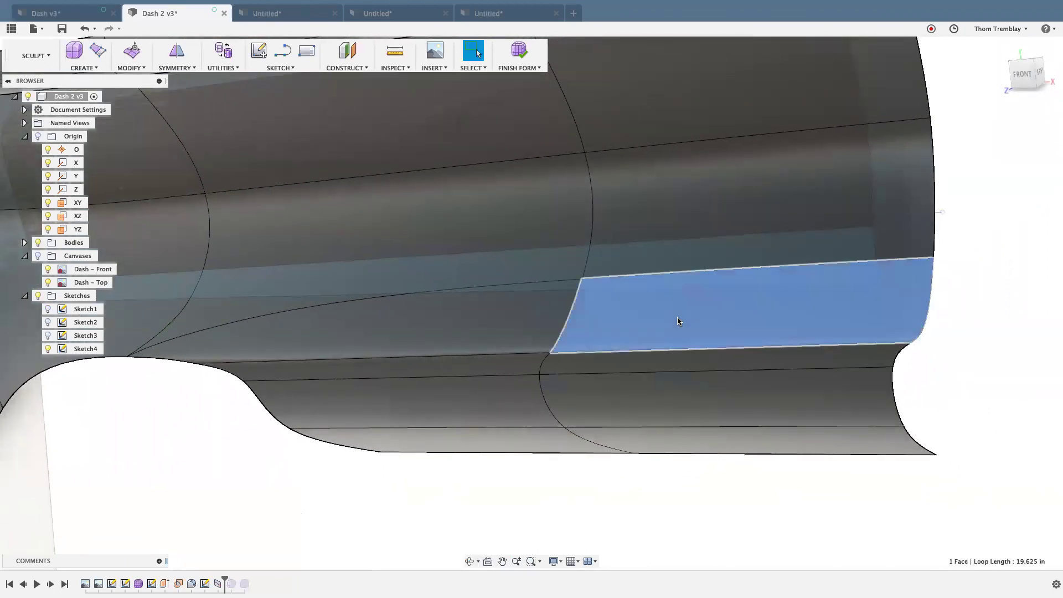
pyautogui.press('Delete')
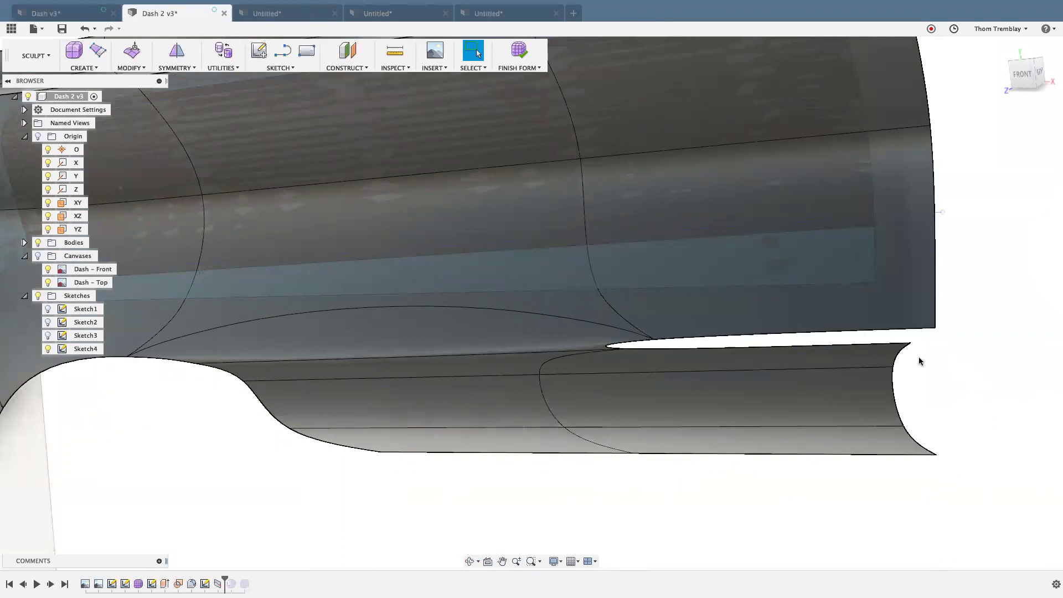
pyautogui.moveTo(972, 388)
pyautogui.keyDown('shift'); pyautogui.mouseDown(button='middle')
pyautogui.moveTo(965, 372)
pyautogui.moveTo(937, 371)
pyautogui.mouseUp(button='middle'); pyautogui.keyUp('shift')
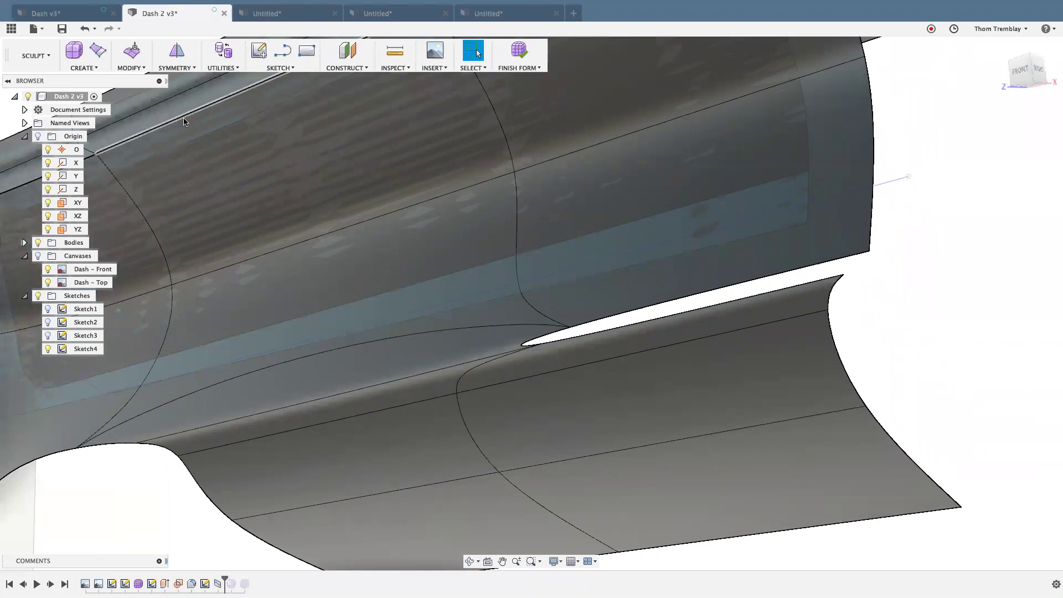
# Weld the two facing vertex pairs across the gap between the arm's lower edge and the curved surface, vertex to vertex.
pyautogui.click(141, 68)
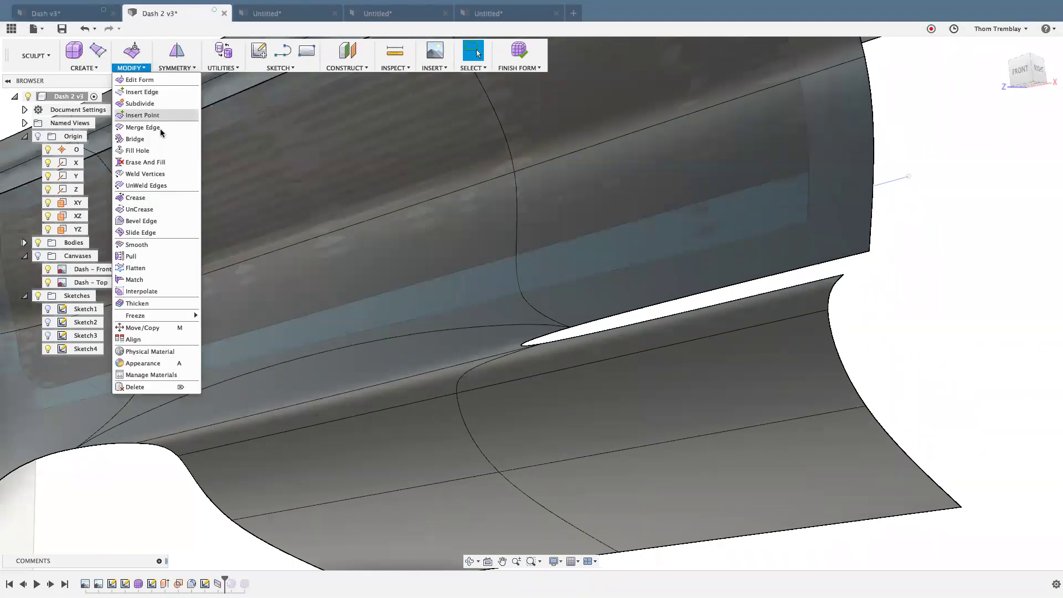
pyautogui.click(155, 176)
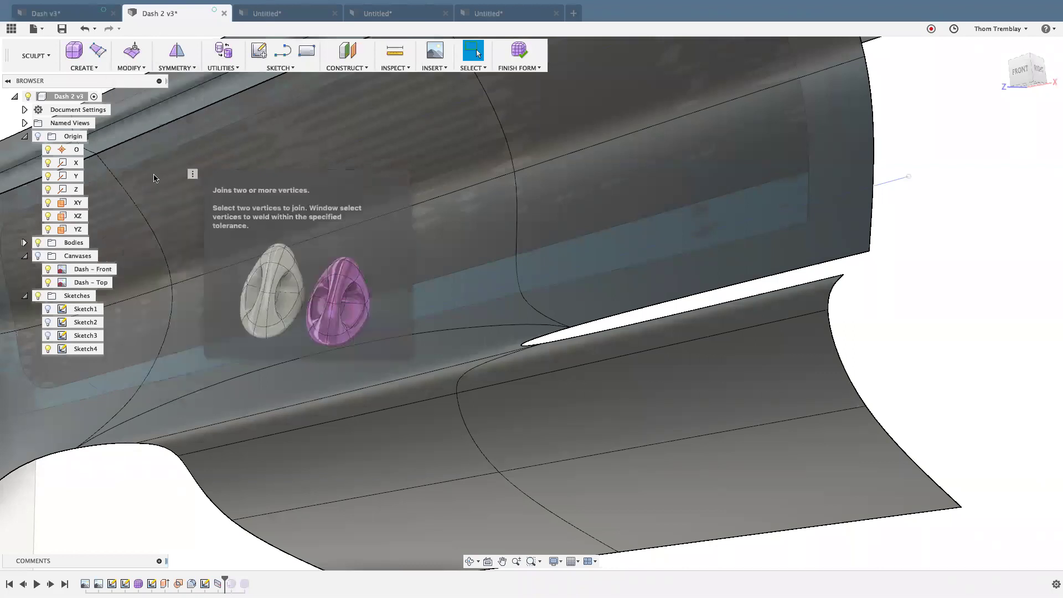
pyautogui.click(545, 343)
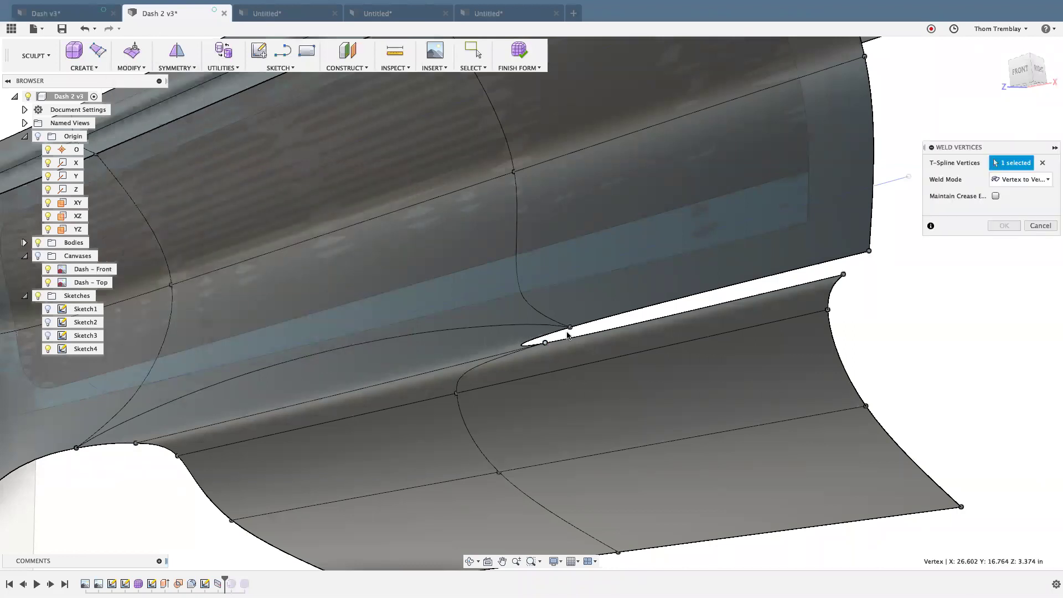
pyautogui.click(570, 328)
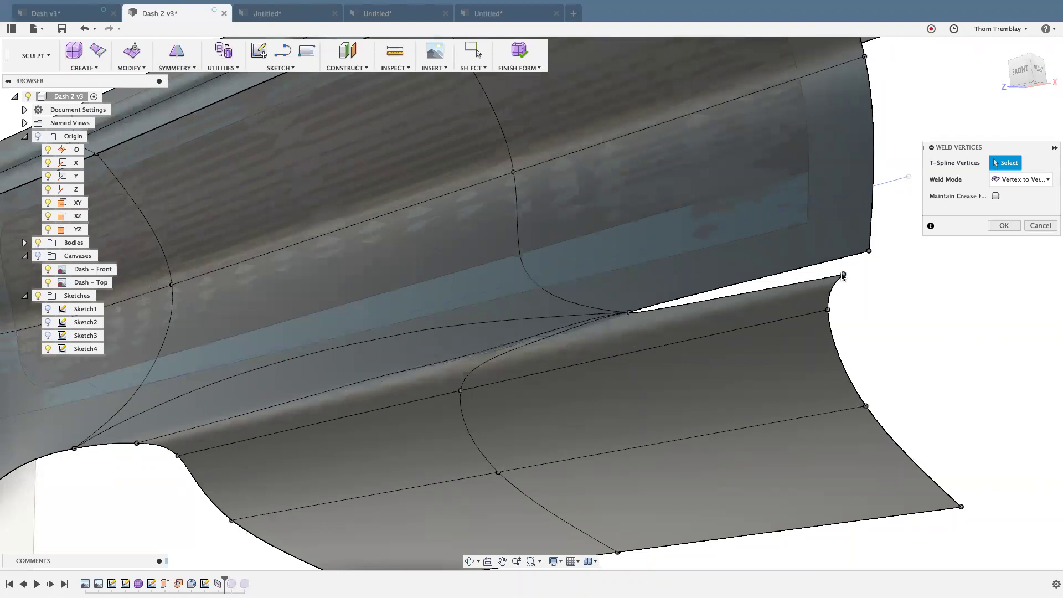
pyautogui.click(869, 251)
pyautogui.click(870, 253)
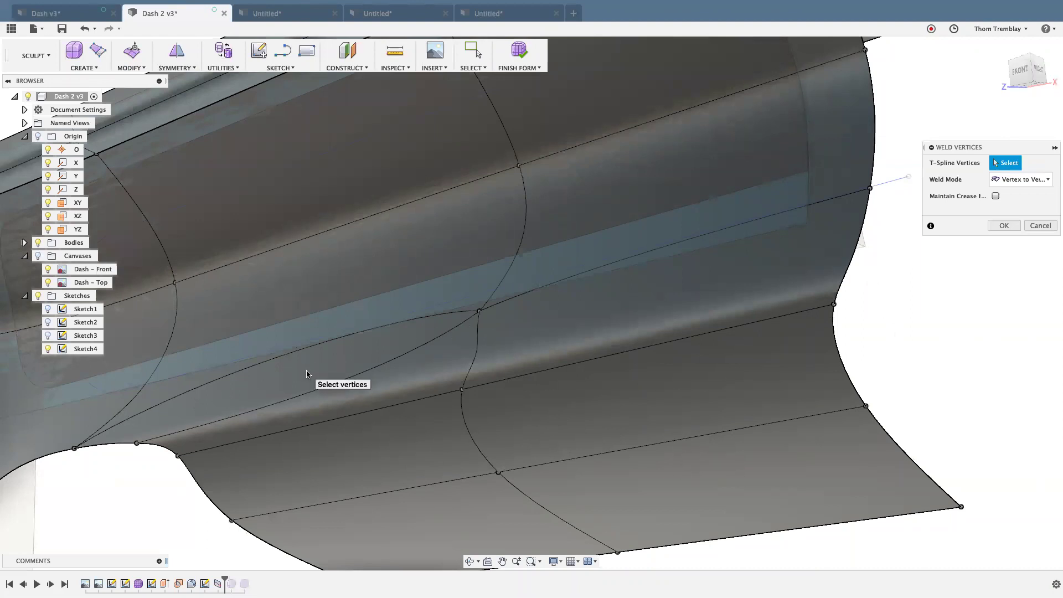
pyautogui.keyDown('shift'); pyautogui.moveTo(906, 317); pyautogui.dragTo(852, 363, button='middle'); pyautogui.keyUp('shift')
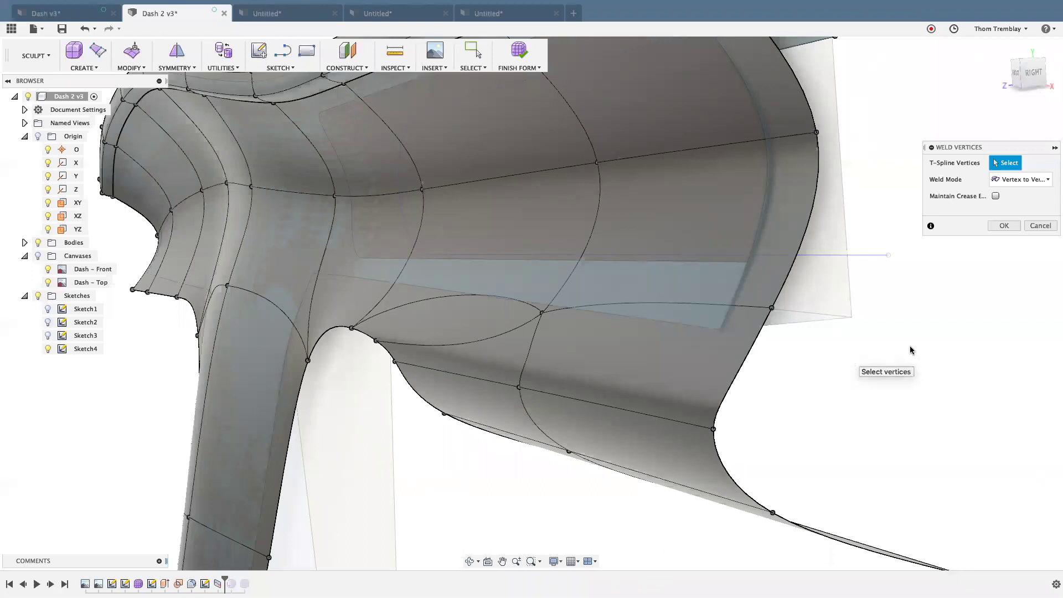
pyautogui.moveTo(627, 216); pyautogui.dragTo(765, 382, button='middle')
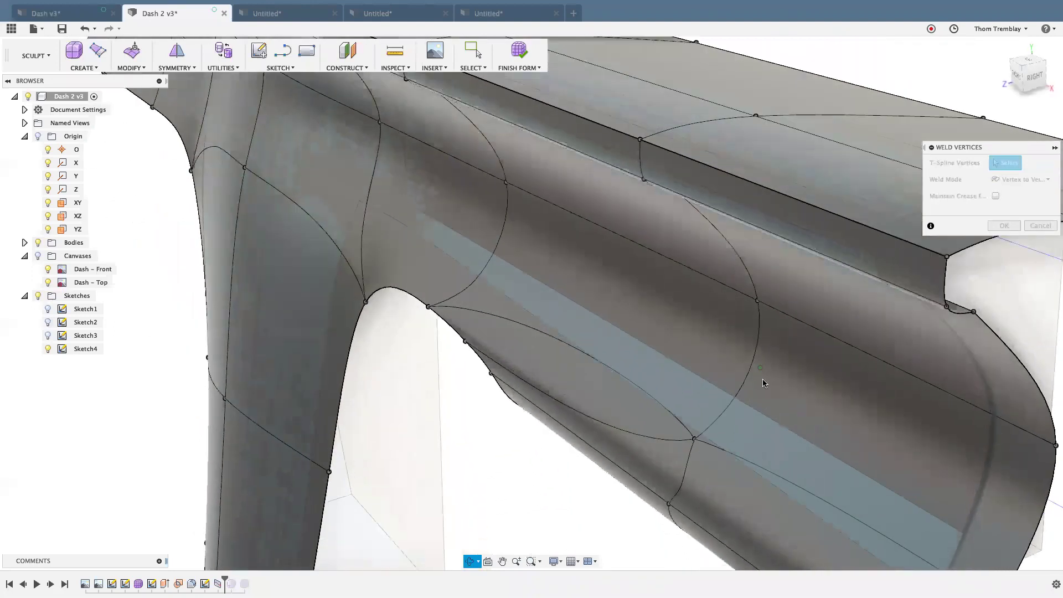
pyautogui.scroll(-5, 764, 387)
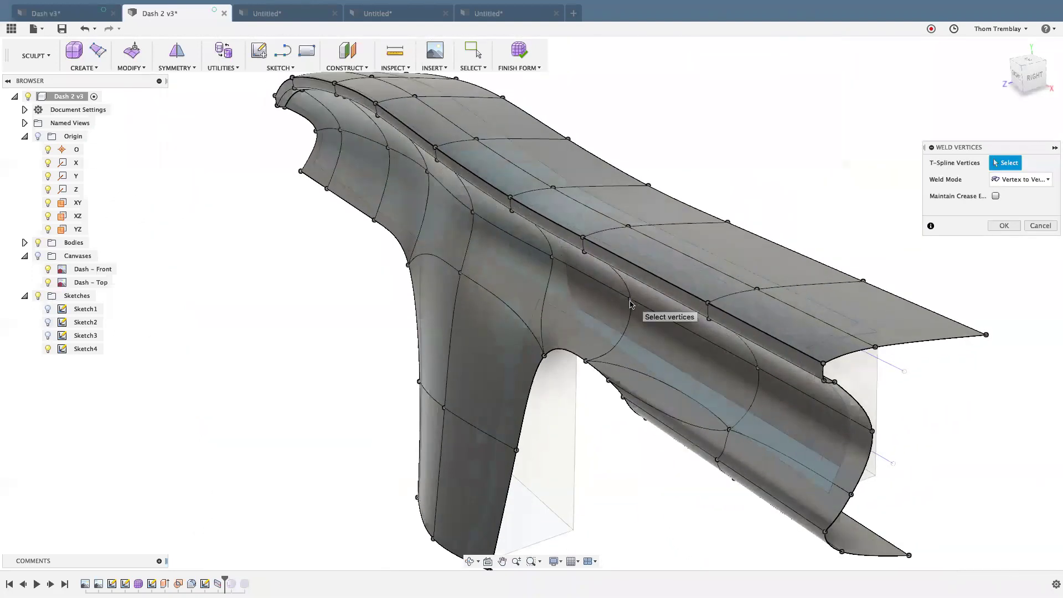
pyautogui.scroll(3, 635, 305)
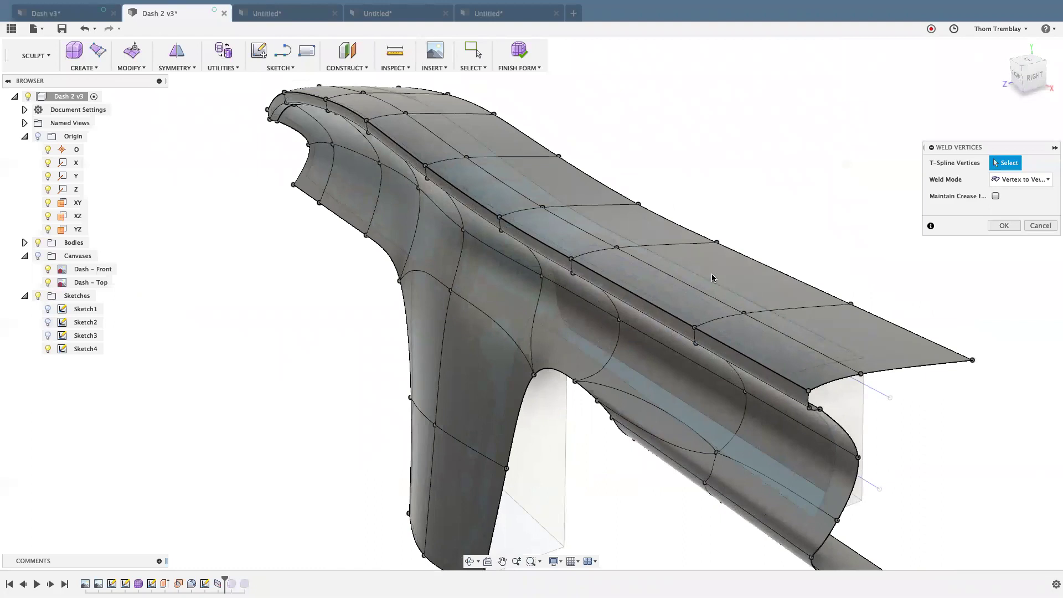
pyautogui.scroll(1, 679, 216)
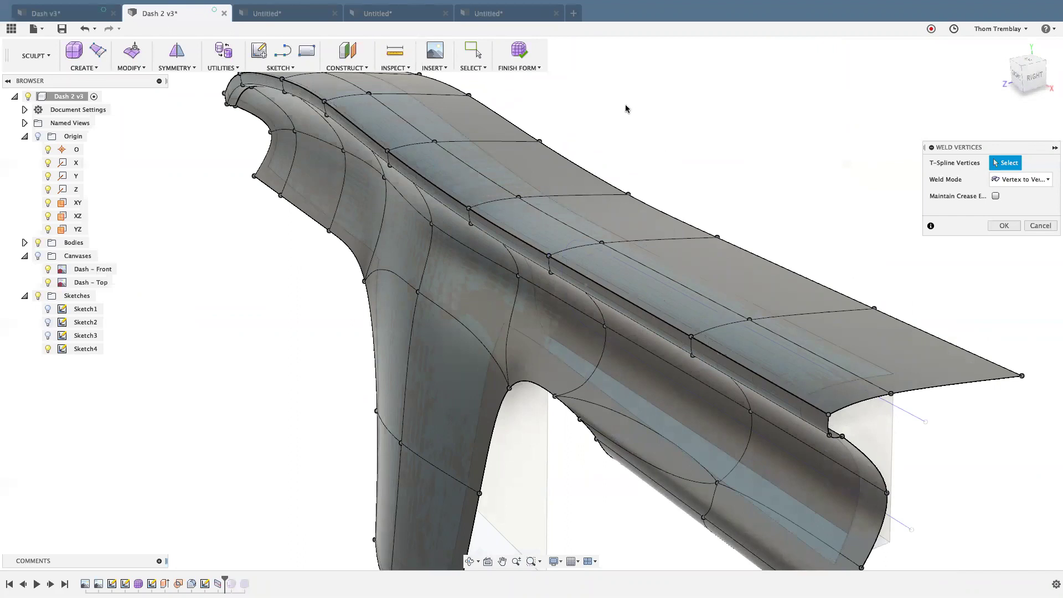
pyautogui.click(1004, 225)
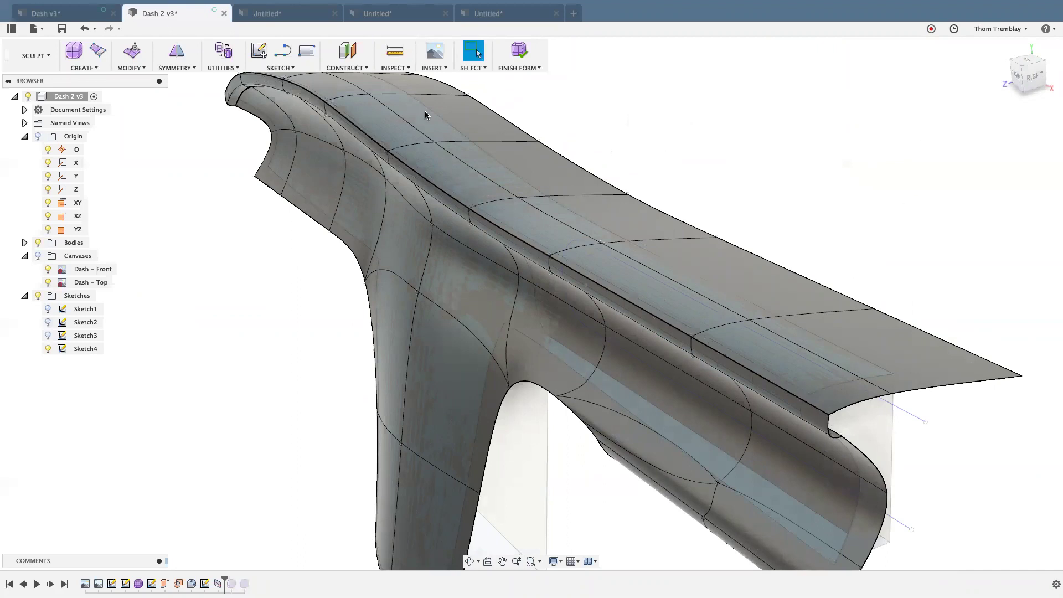
# Uncrease the three creased edges along the outer end of the dash's upper front ridge.
pyautogui.click(131, 67)
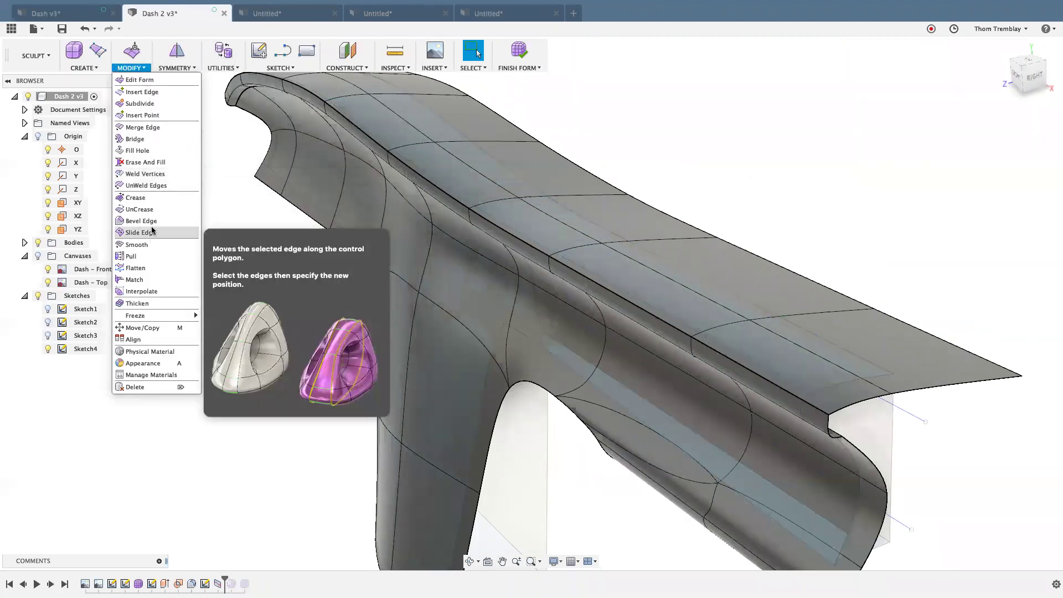
pyautogui.click(140, 209)
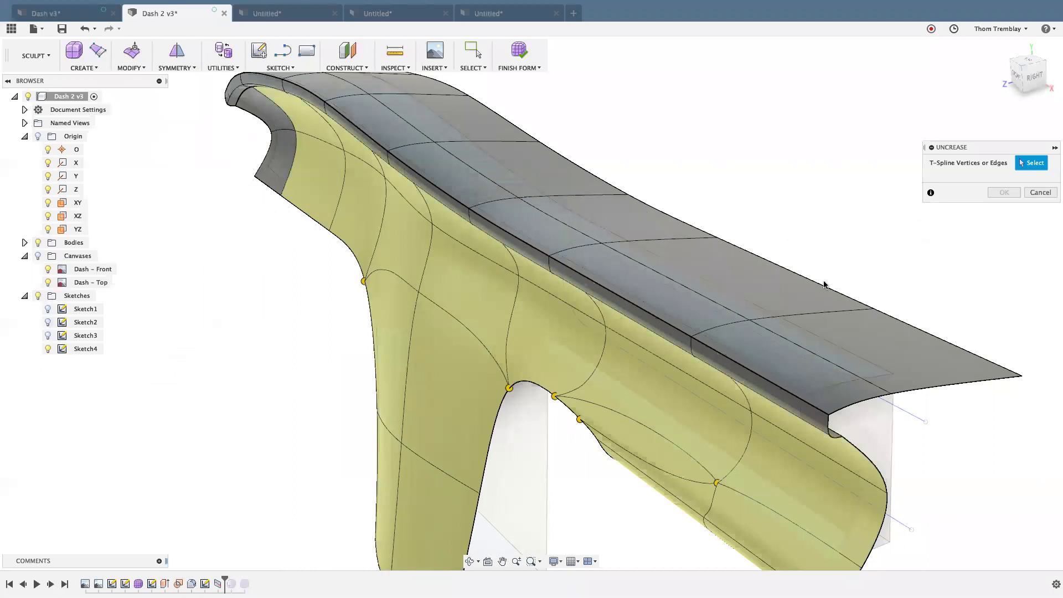
pyautogui.click(778, 392)
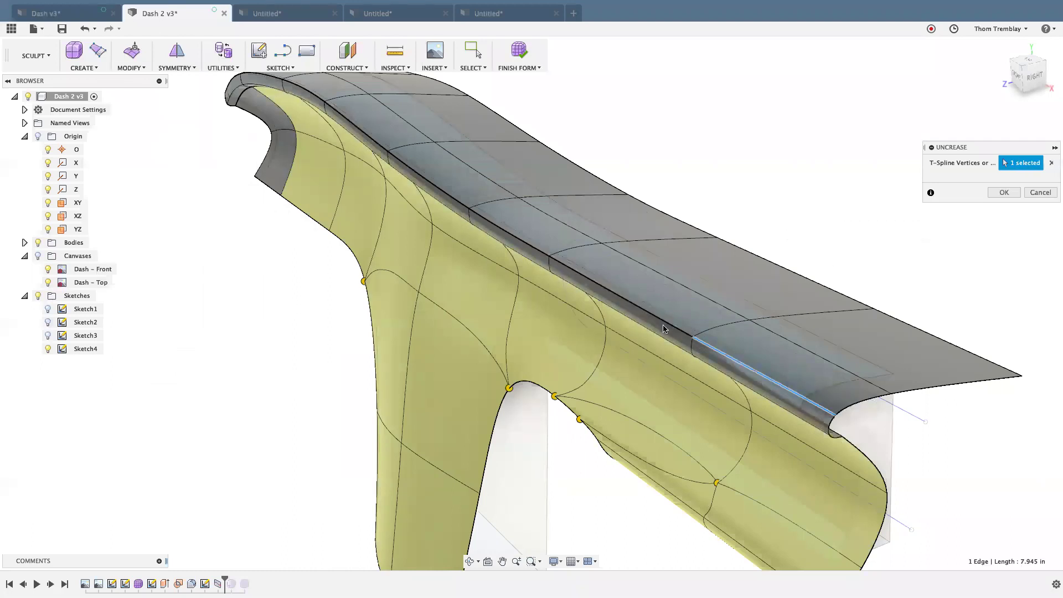
pyautogui.click(564, 262)
pyautogui.click(526, 242)
pyautogui.rightClick(744, 137)
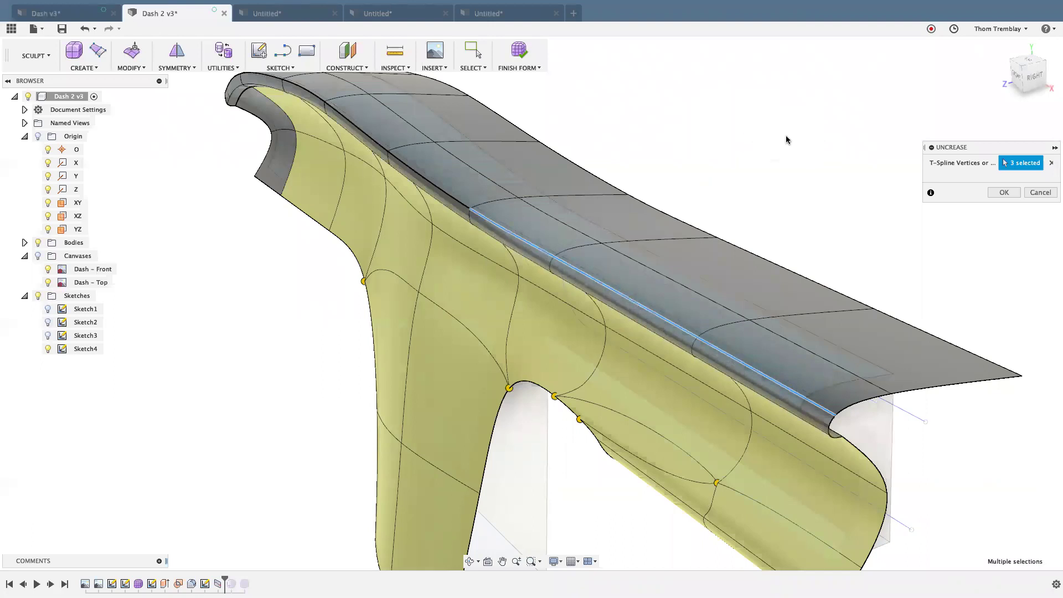
pyautogui.click(789, 132)
pyautogui.keyDown('shift'); pyautogui.moveTo(779, 183); pyautogui.dragTo(762, 161, button='middle'); pyautogui.keyUp('shift')
pyautogui.scroll(3, 779, 167)
pyautogui.click(473, 50)
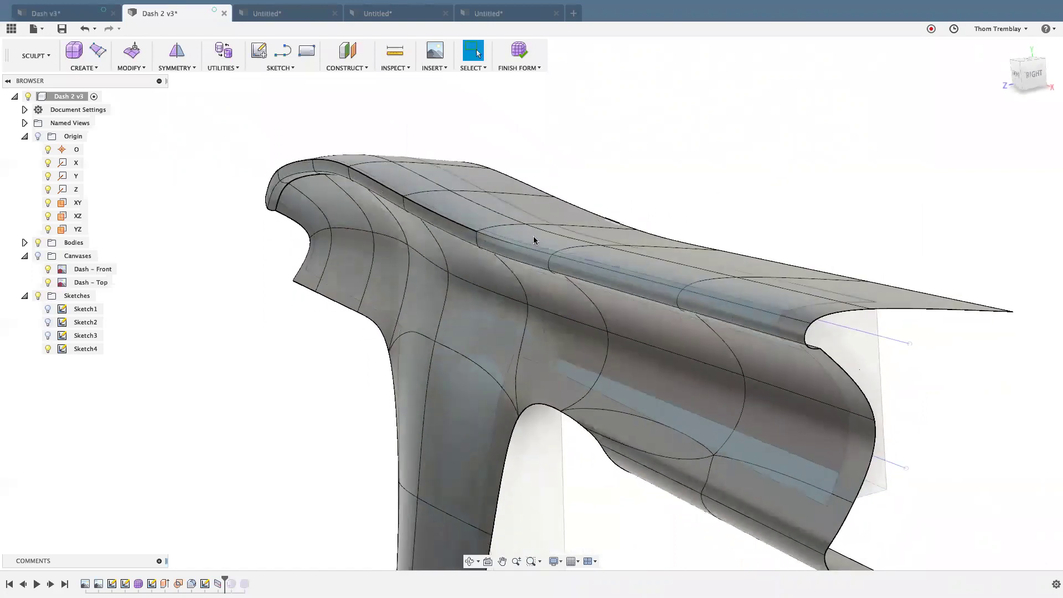
# Finish editing the T-Spline form and return to the Model workspace.
pyautogui.scroll(5, 472, 250)
pyautogui.scroll(2, 473, 252)
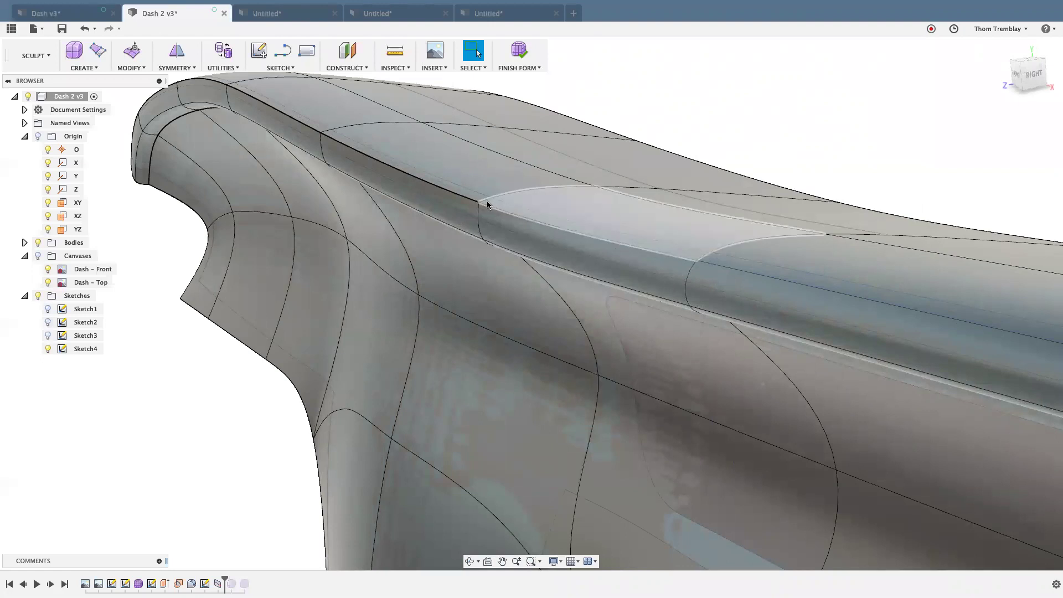
pyautogui.moveTo(485, 346)
pyautogui.keyDown('shift'); pyautogui.mouseDown(button='middle')
pyautogui.moveTo(491, 334)
pyautogui.moveTo(476, 351)
pyautogui.moveTo(520, 404)
pyautogui.moveTo(488, 413)
pyautogui.moveTo(470, 401)
pyautogui.mouseUp(button='middle'); pyautogui.keyUp('shift')
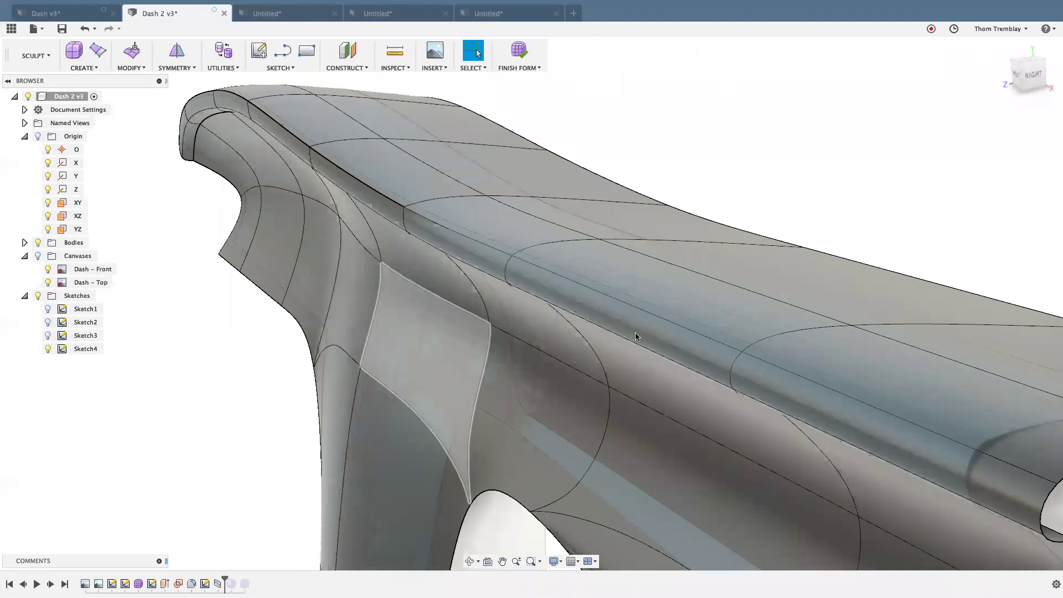
pyautogui.click(519, 49)
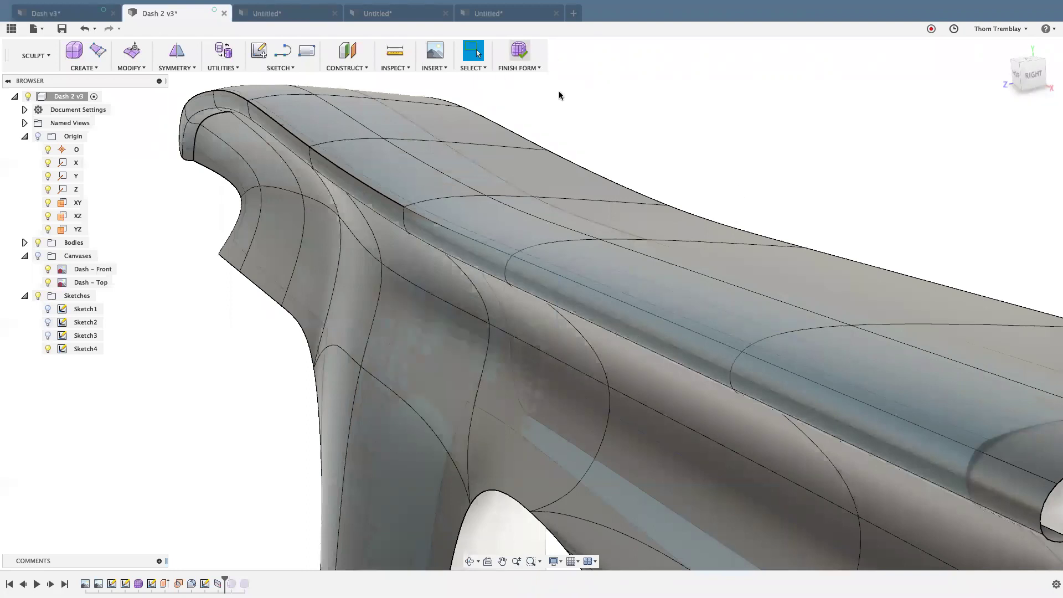
pyautogui.keyDown('shift'); pyautogui.moveTo(749, 171); pyautogui.dragTo(783, 176, button='middle'); pyautogui.keyUp('shift')
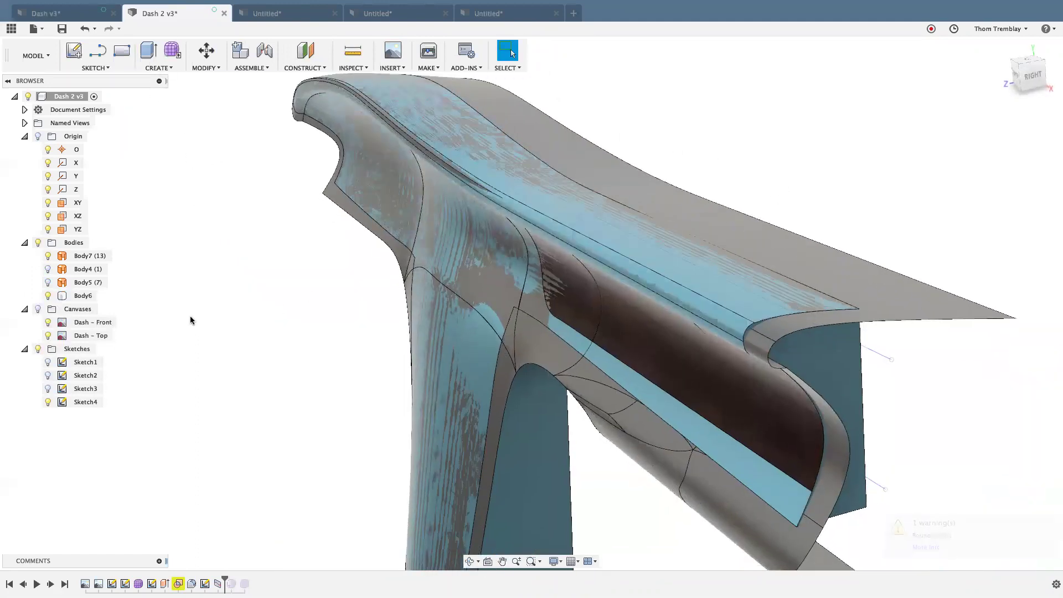
# Hide the surface bodies so only the solid Body6 shows, and delete the Fillet1 feature from the ridge.
pyautogui.click(48, 296)
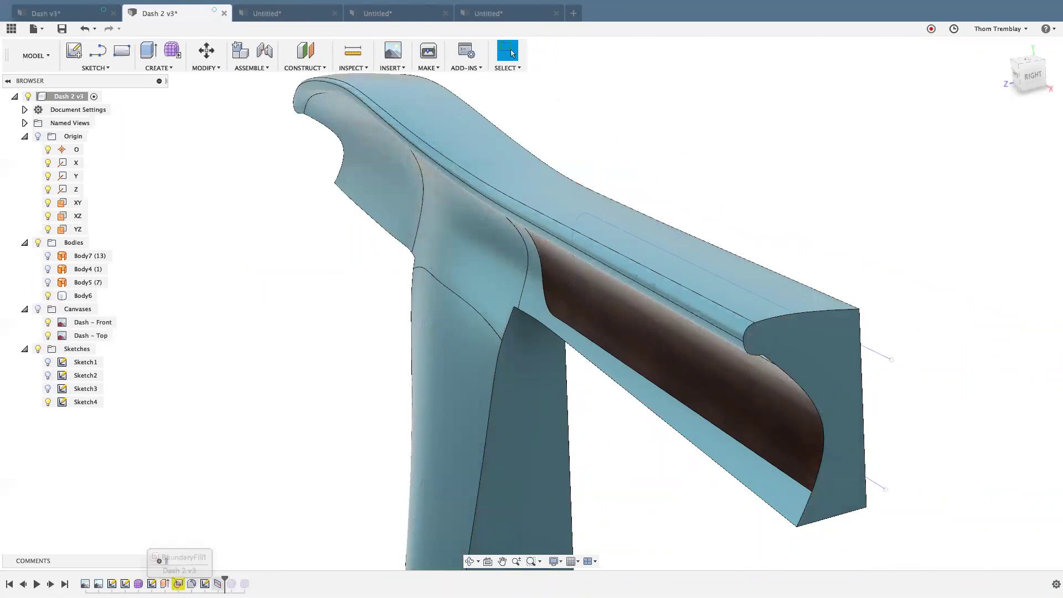
pyautogui.rightClick(218, 585)
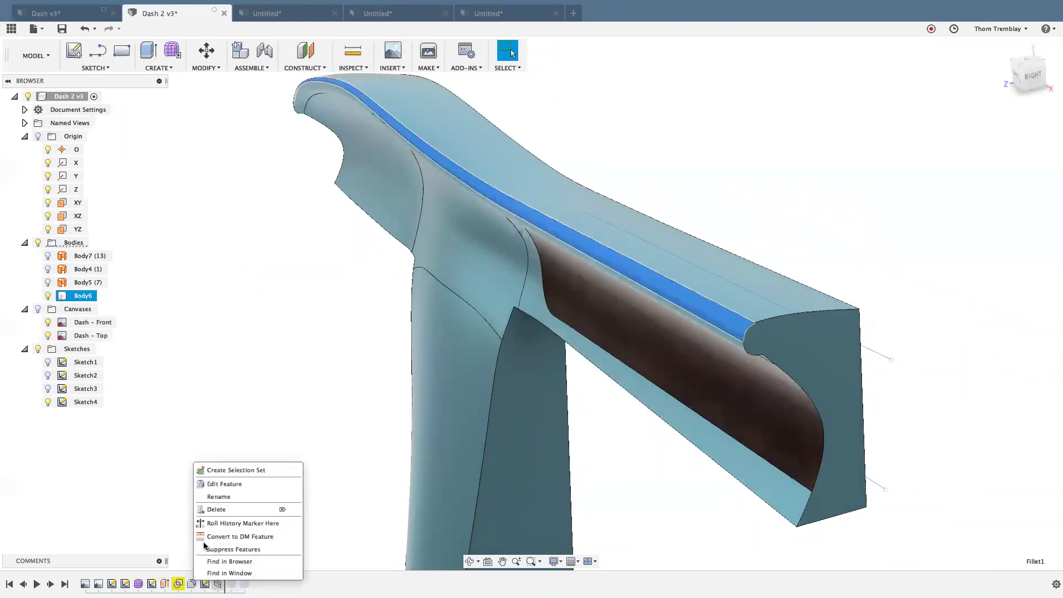
pyautogui.click(224, 507)
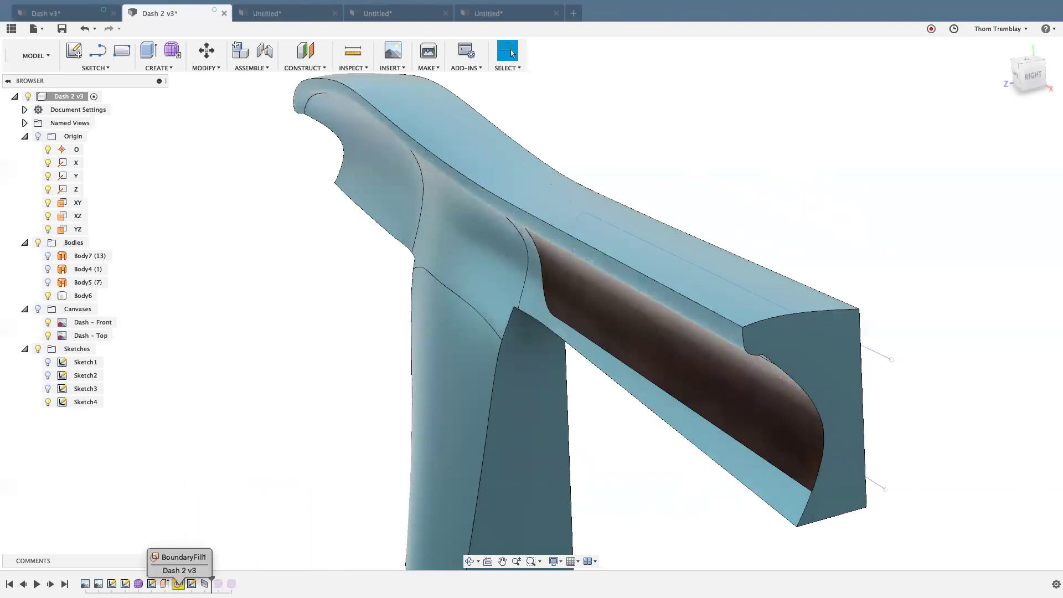
pyautogui.doubleClick(178, 583)
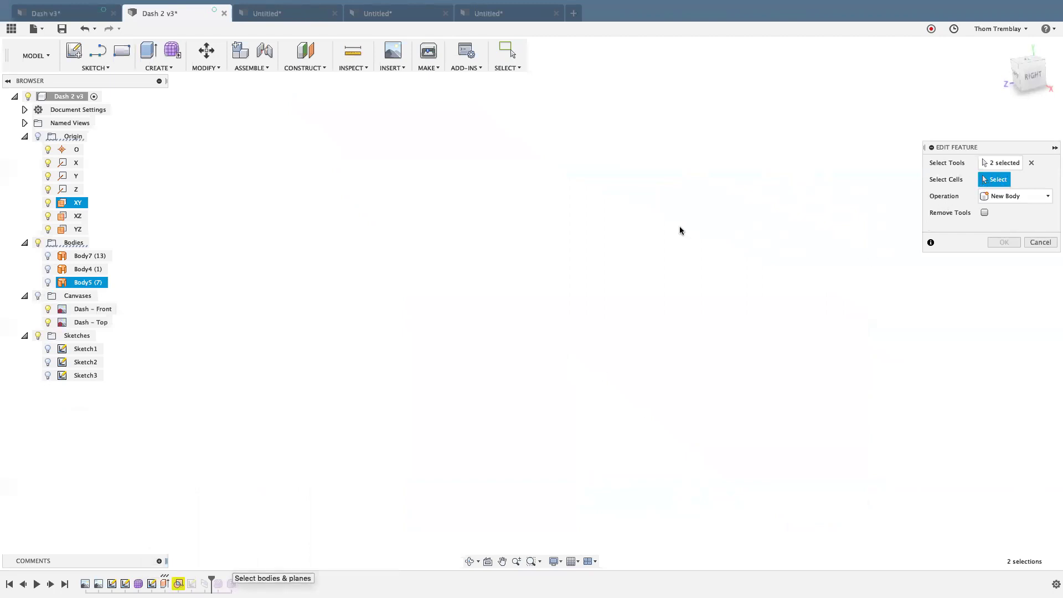
pyautogui.click(47, 256)
pyautogui.click(48, 269)
pyautogui.click(48, 282)
pyautogui.keyDown('shift'); pyautogui.moveTo(414, 211); pyautogui.dragTo(489, 261, button='middle'); pyautogui.keyUp('shift')
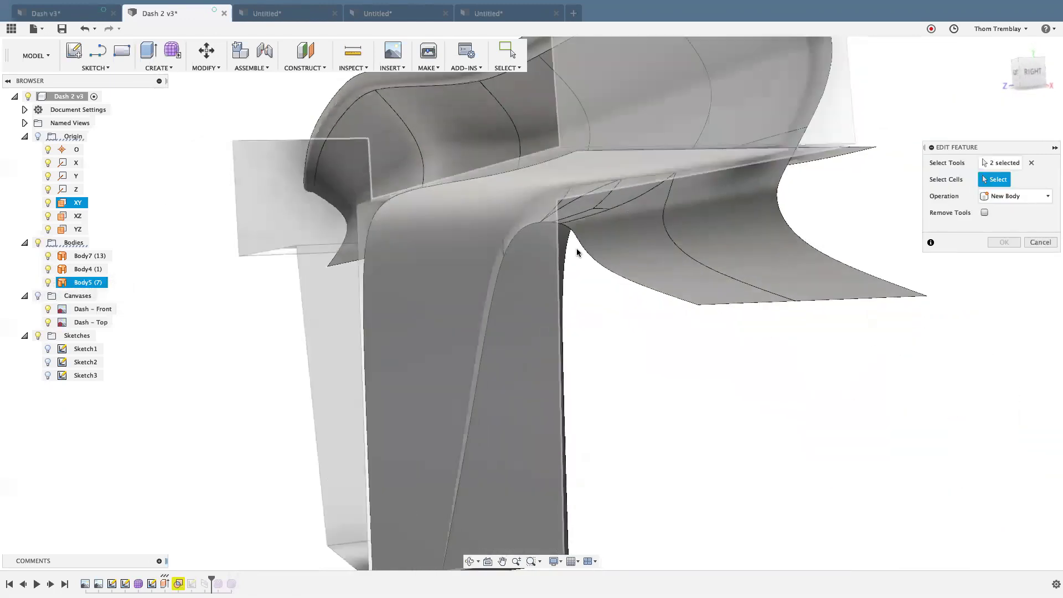
pyautogui.moveTo(583, 305)
pyautogui.keyDown('shift'); pyautogui.mouseDown(button='middle')
pyautogui.moveTo(603, 325)
pyautogui.moveTo(586, 343)
pyautogui.mouseUp(button='middle'); pyautogui.keyUp('shift')
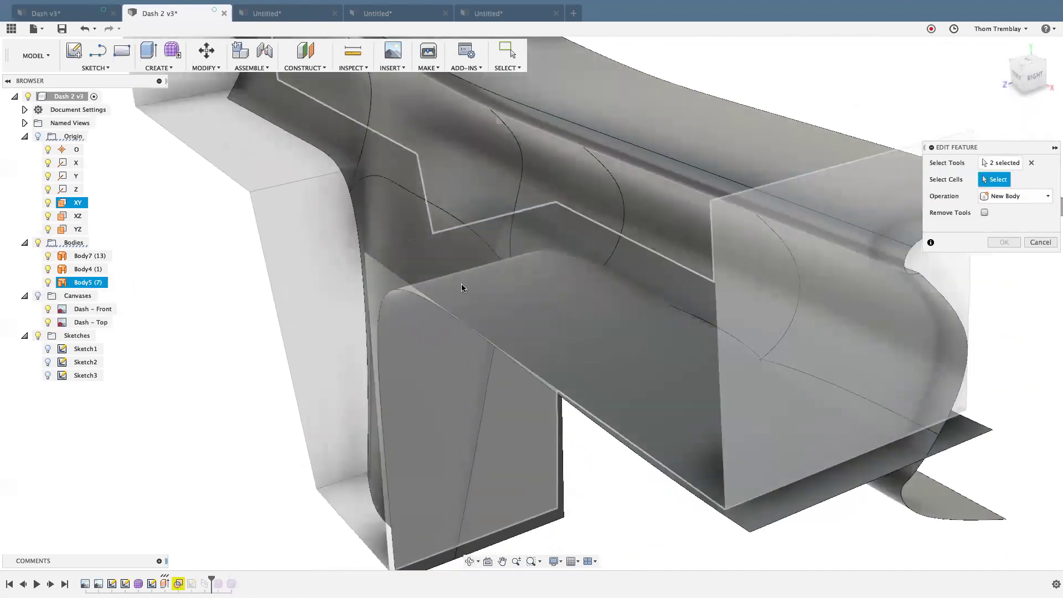
pyautogui.click(463, 283)
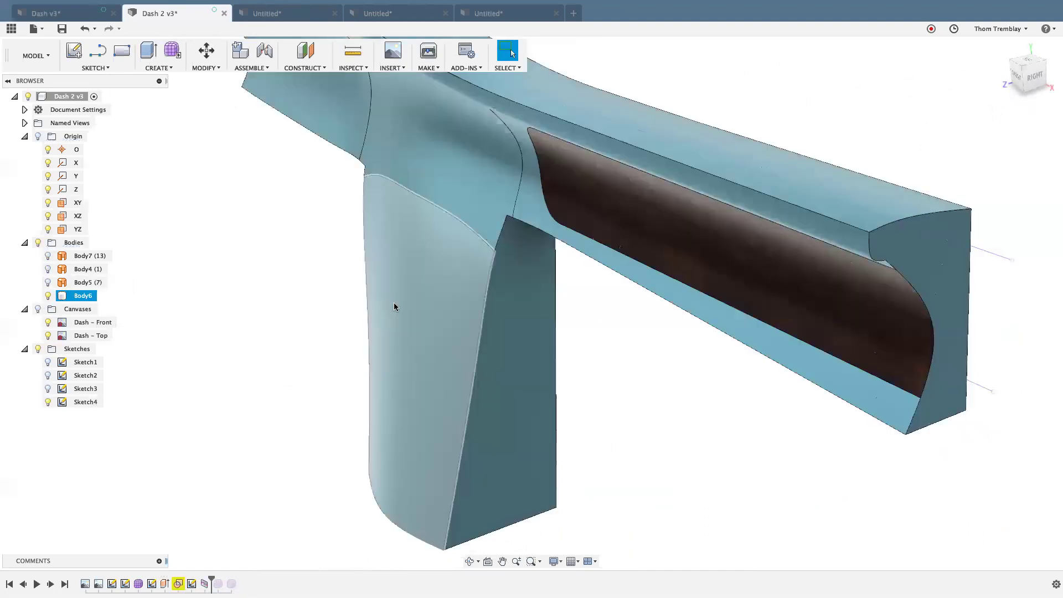
# Roll the history marker back to just before BoundaryFill1 and show only the Body7 surface body.
pyautogui.scroll(3, 629, 402)
pyautogui.scroll(3, 623, 443)
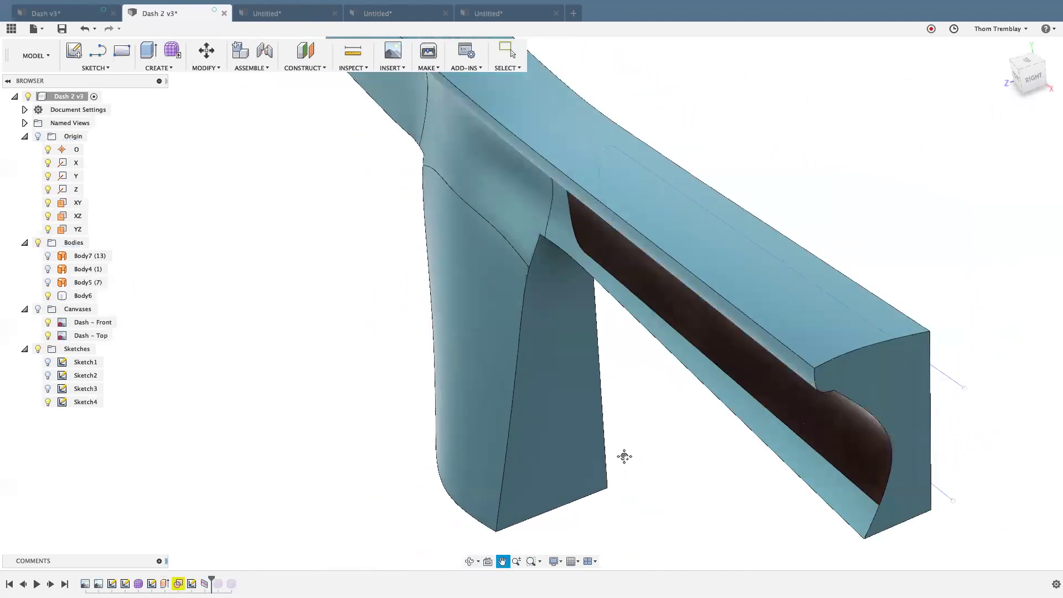
pyautogui.click(707, 427)
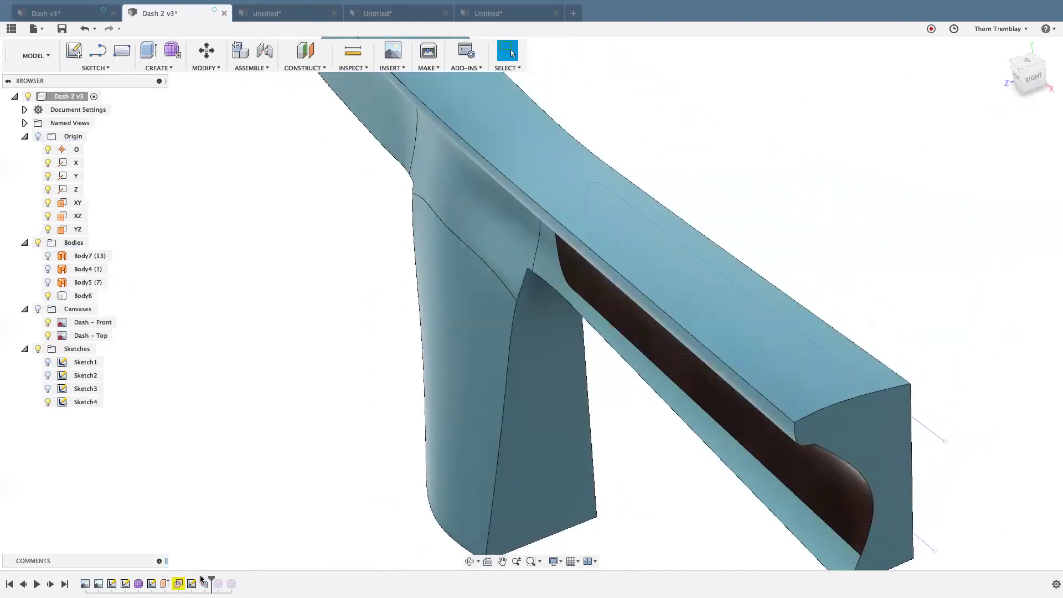
pyautogui.moveTo(212, 579); pyautogui.dragTo(172, 577)
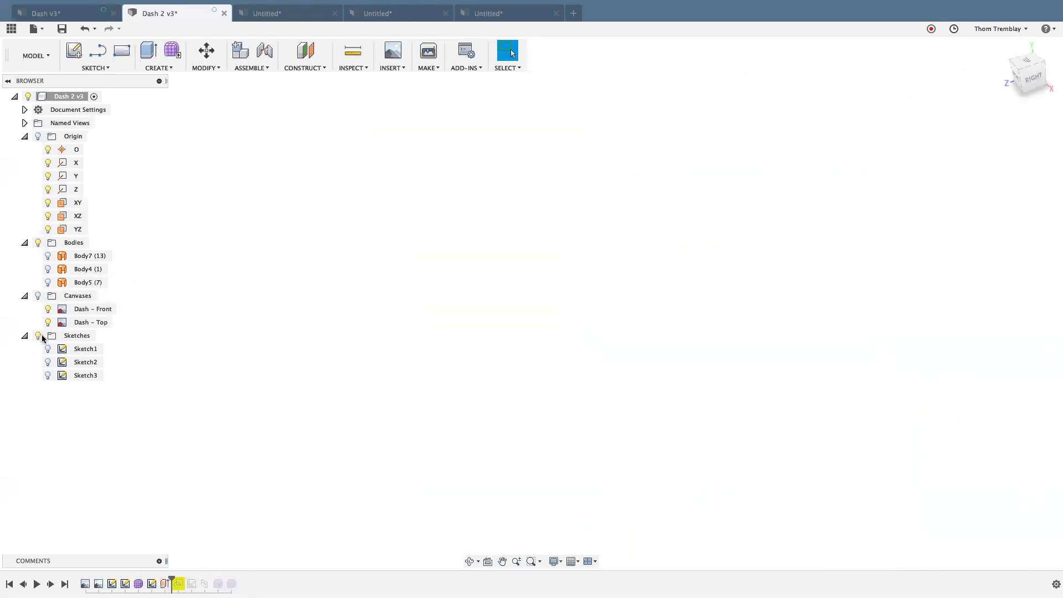
pyautogui.click(49, 282)
pyautogui.click(48, 269)
pyautogui.click(48, 257)
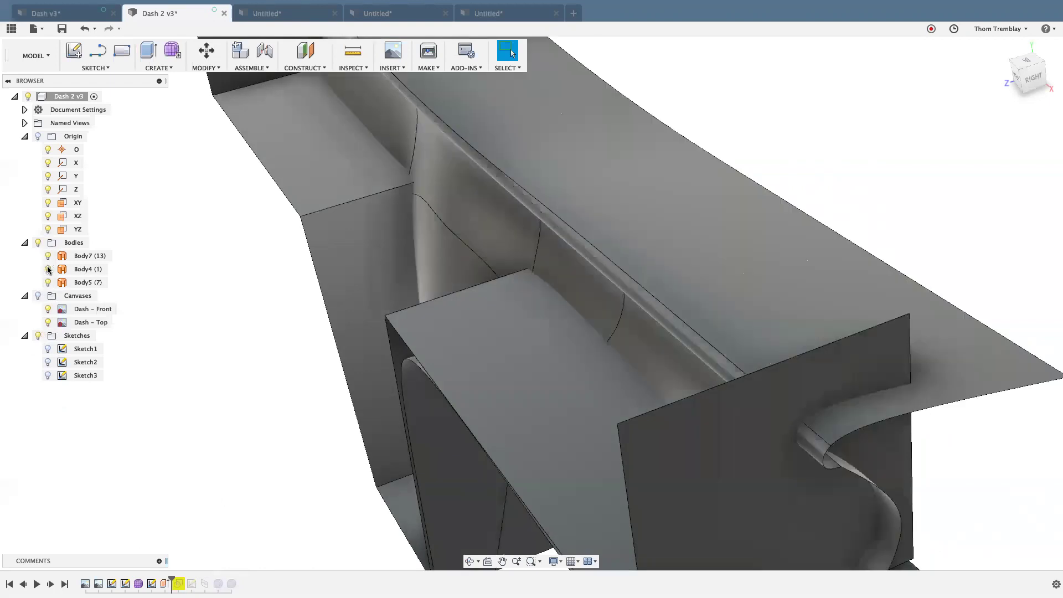
pyautogui.click(48, 282)
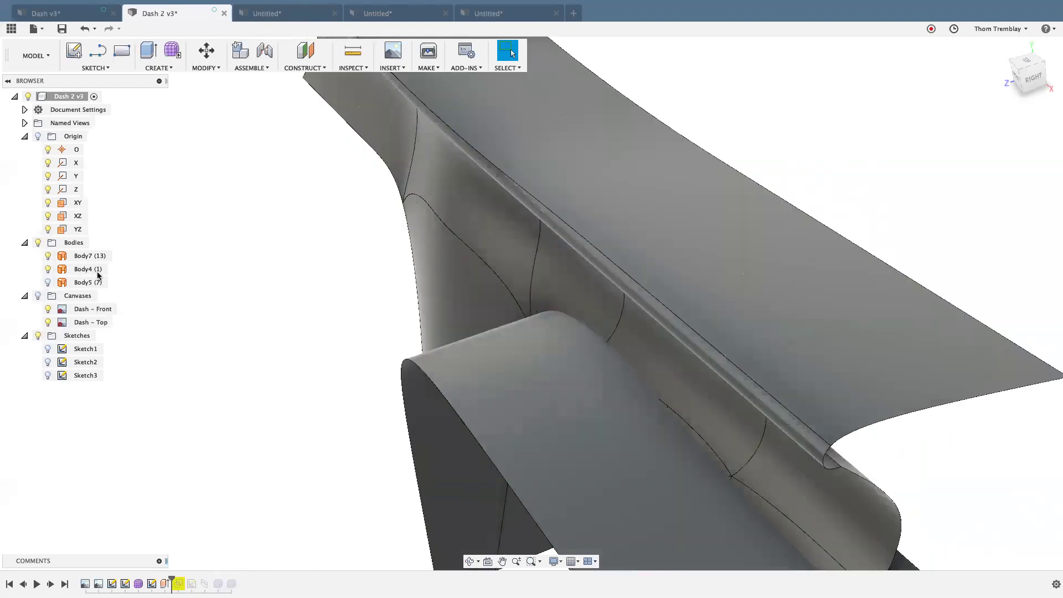
pyautogui.click(49, 269)
pyautogui.keyDown('shift'); pyautogui.moveTo(222, 343); pyautogui.dragTo(288, 398, button='middle'); pyautogui.keyUp('shift')
pyautogui.click(445, 252)
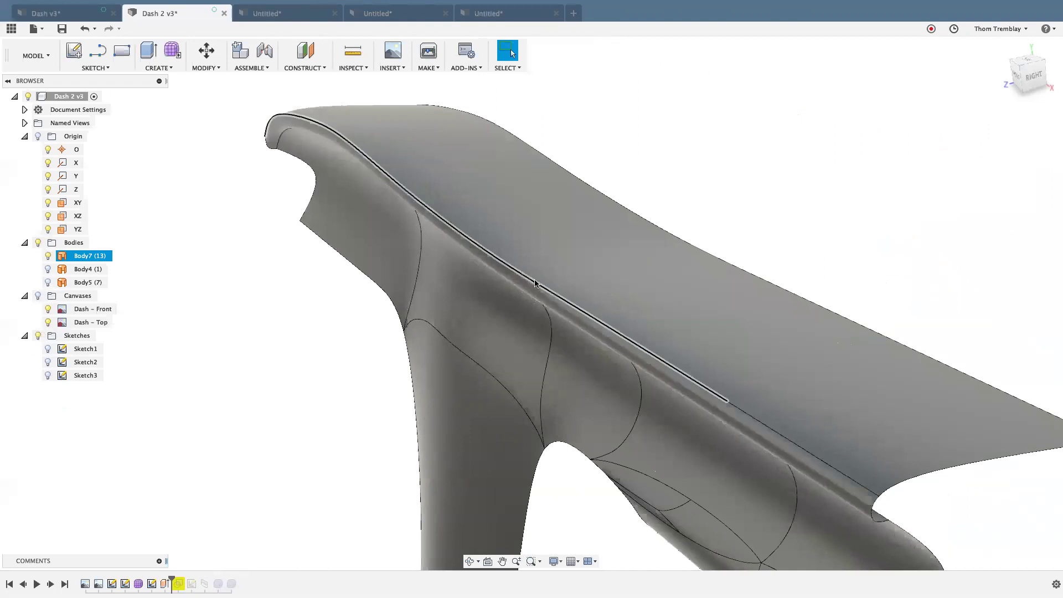
pyautogui.click(316, 283)
pyautogui.keyDown('shift'); pyautogui.moveTo(316, 283); pyautogui.dragTo(223, 276, button='middle'); pyautogui.keyUp('shift')
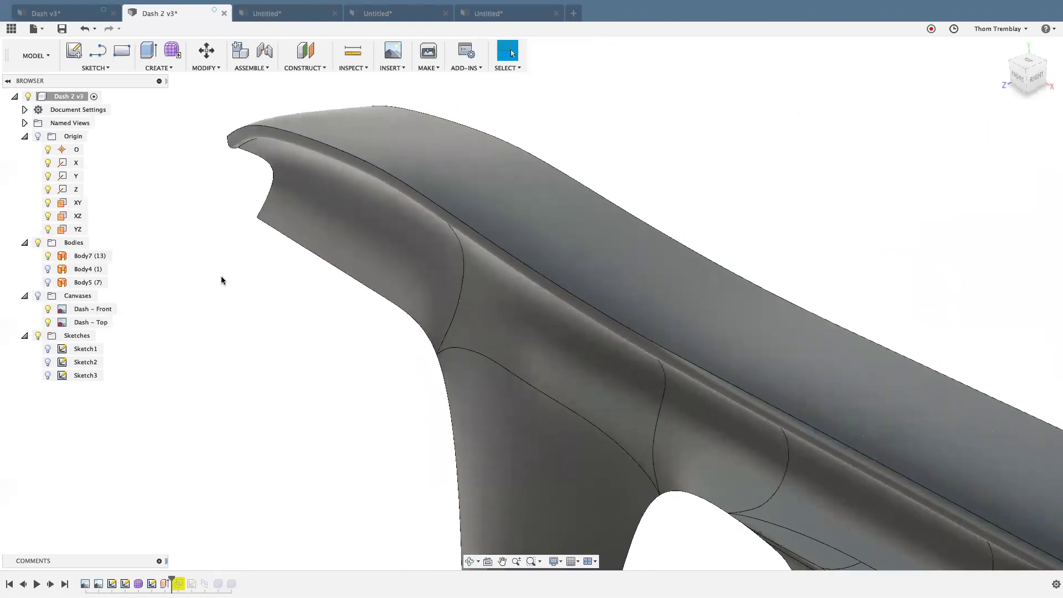
pyautogui.press('f')
pyautogui.click(253, 127)
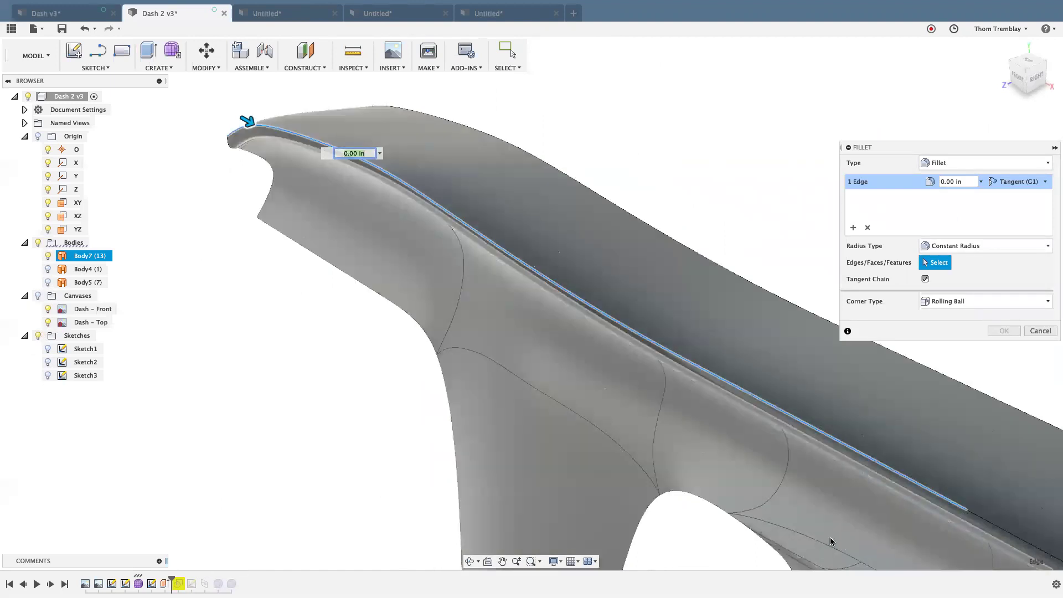
pyautogui.moveTo(830, 540); pyautogui.dragTo(799, 530, button='middle')
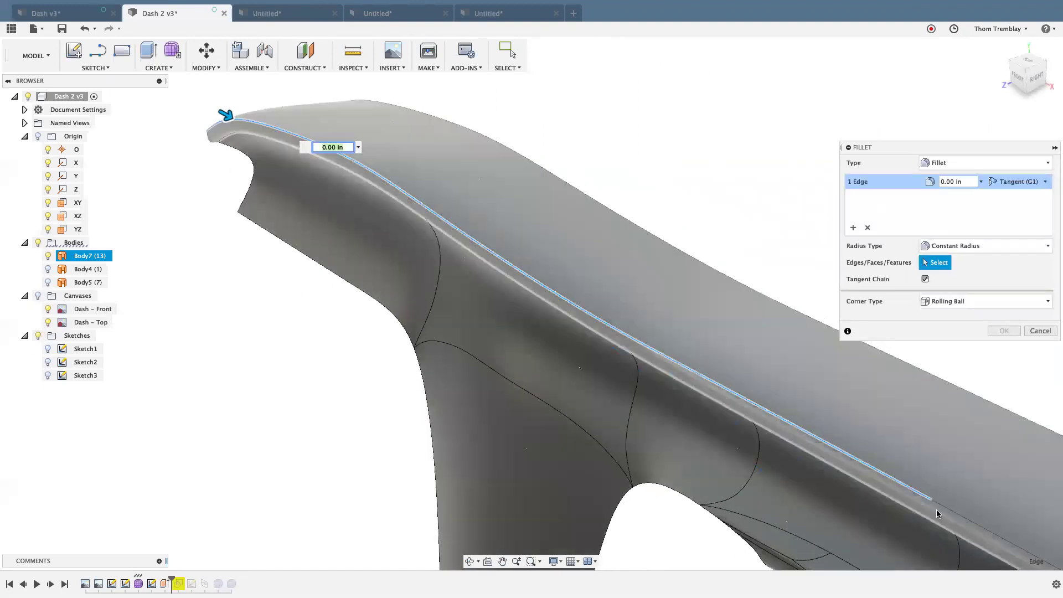
pyautogui.scroll(-2, 940, 523)
pyautogui.moveTo(942, 535); pyautogui.dragTo(818, 478, button='middle')
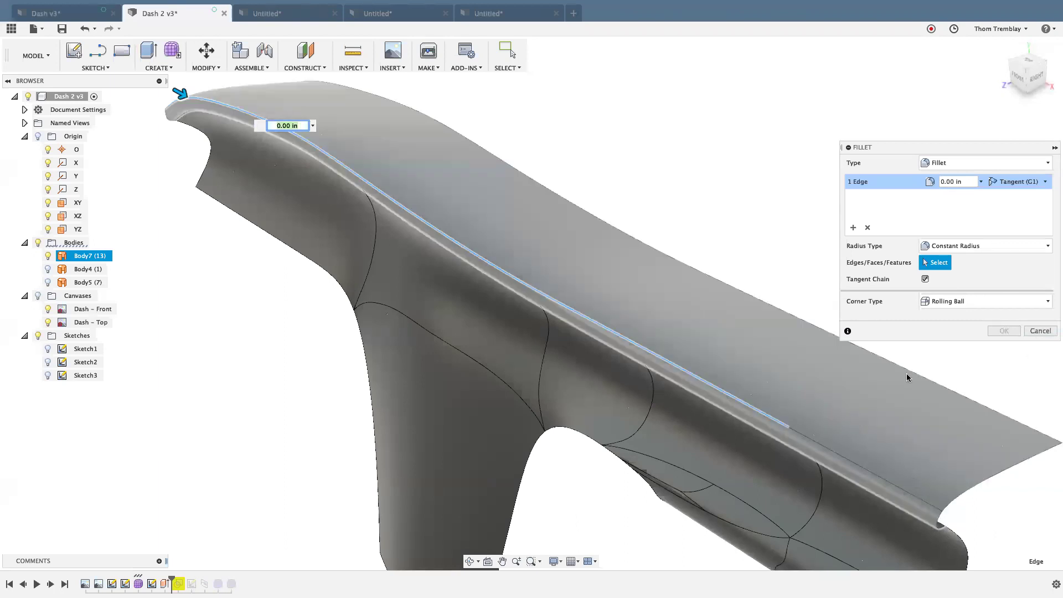
pyautogui.click(1040, 330)
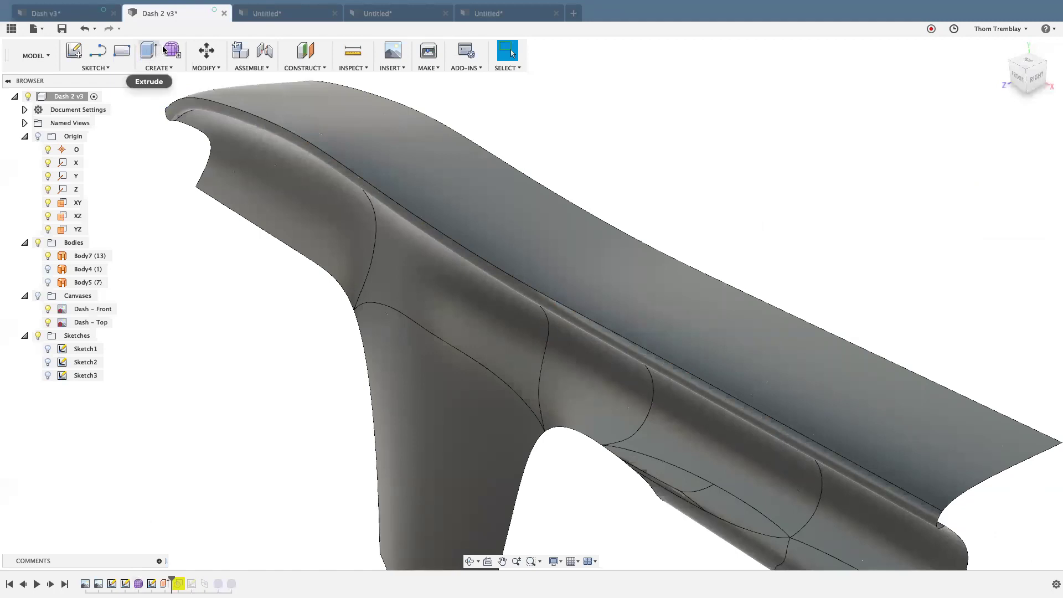
# Create a new empty T-Spline form at the history marker and finish it to return to the Model workspace.
pyautogui.click(172, 51)
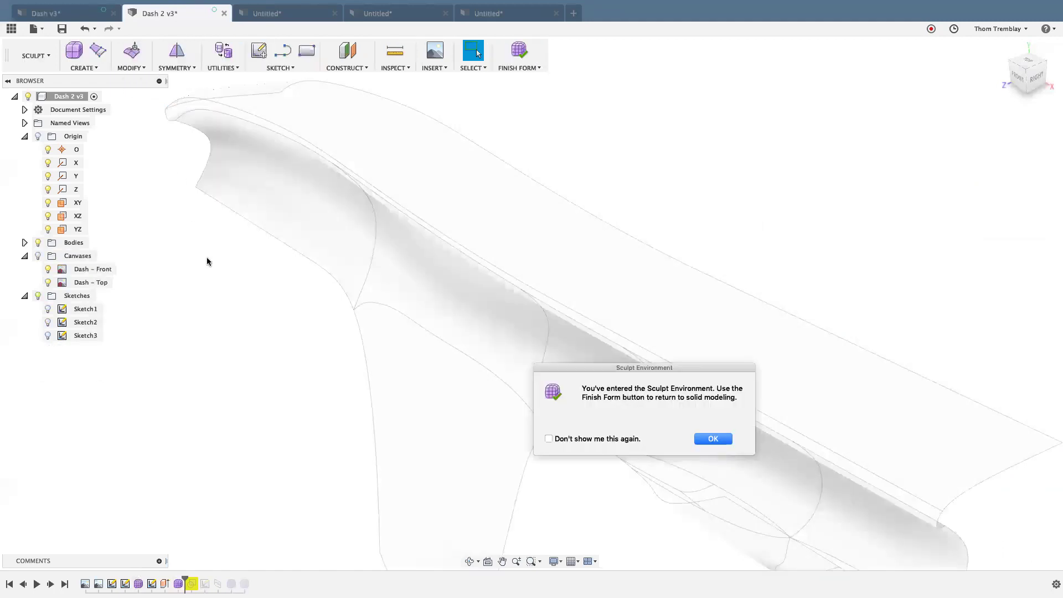
pyautogui.click(713, 439)
pyautogui.click(131, 67)
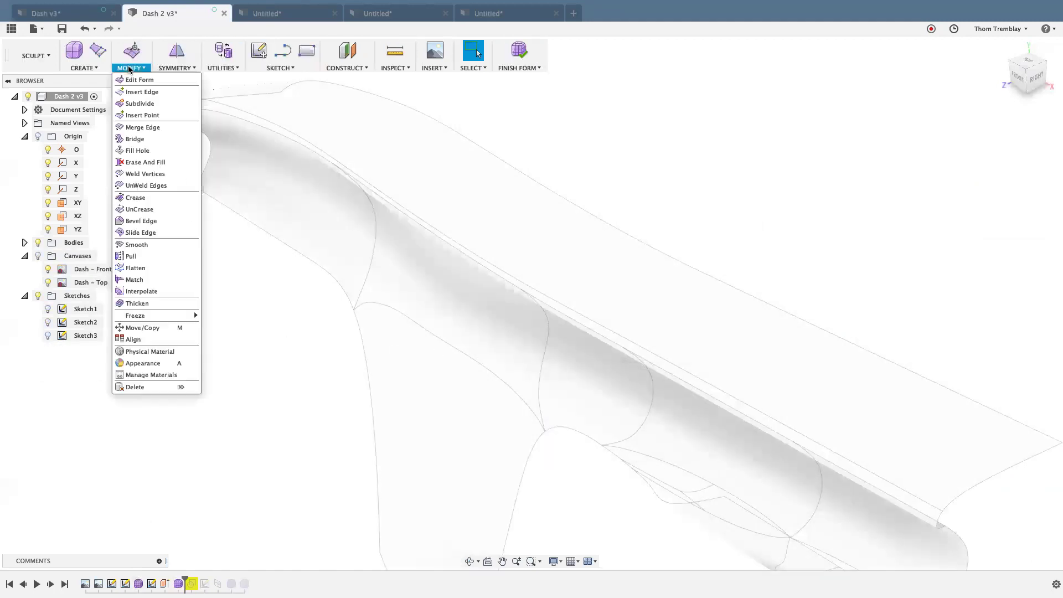
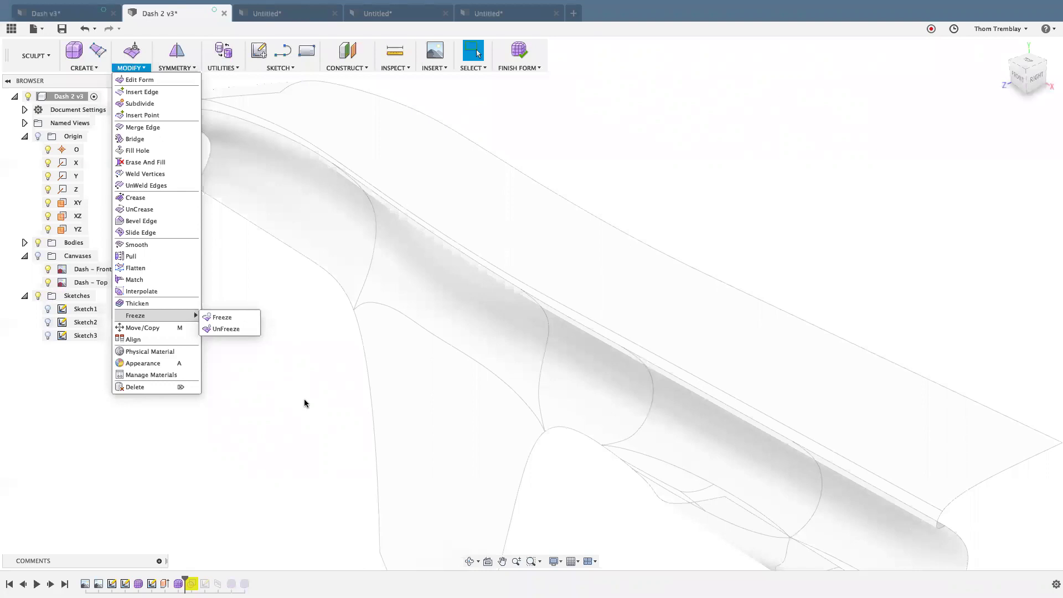
pyautogui.click(272, 427)
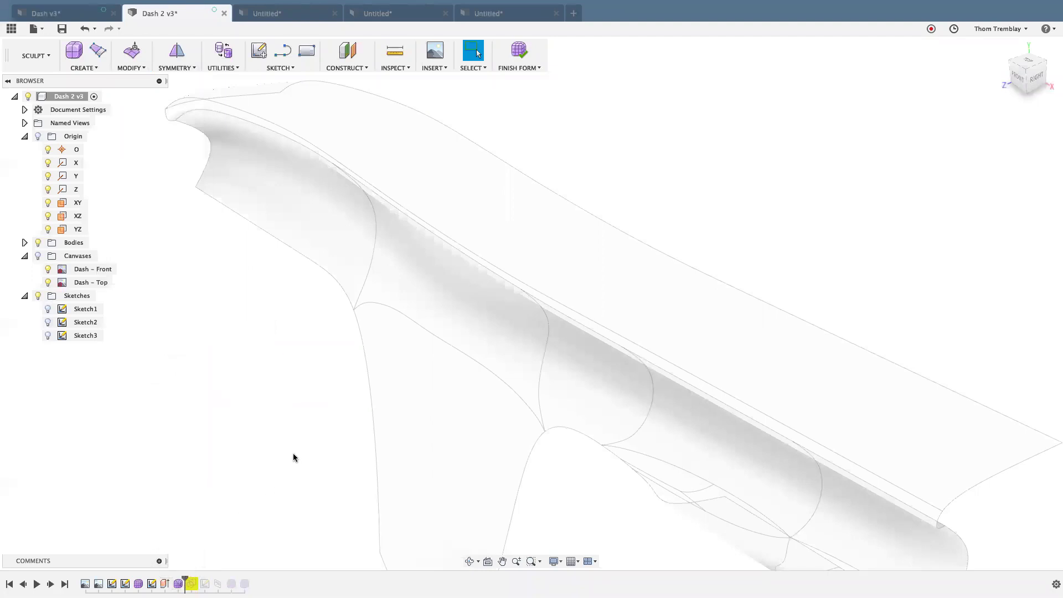
pyautogui.press('F6')
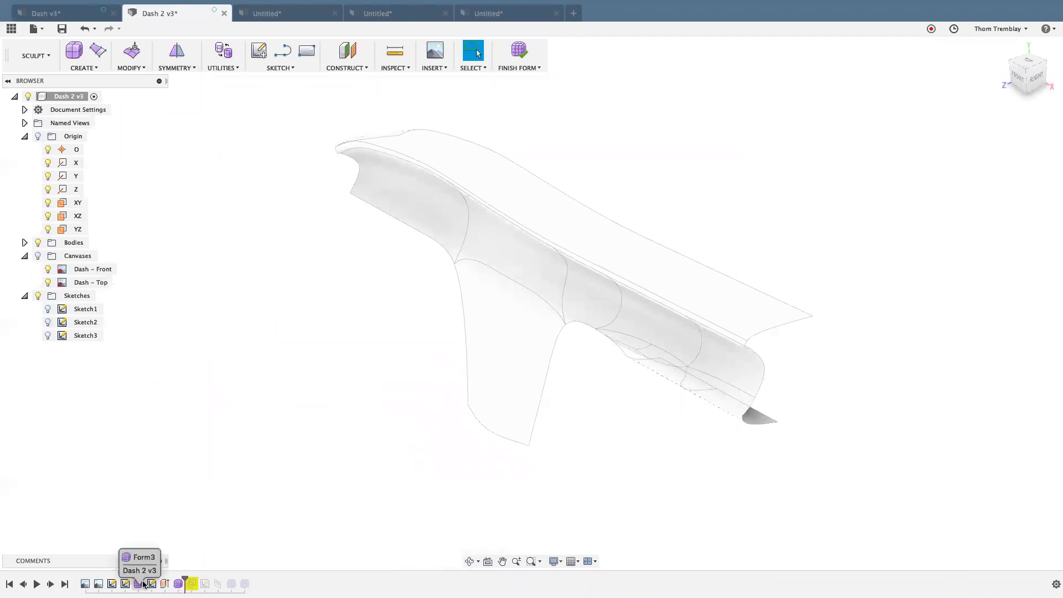
pyautogui.click(516, 60)
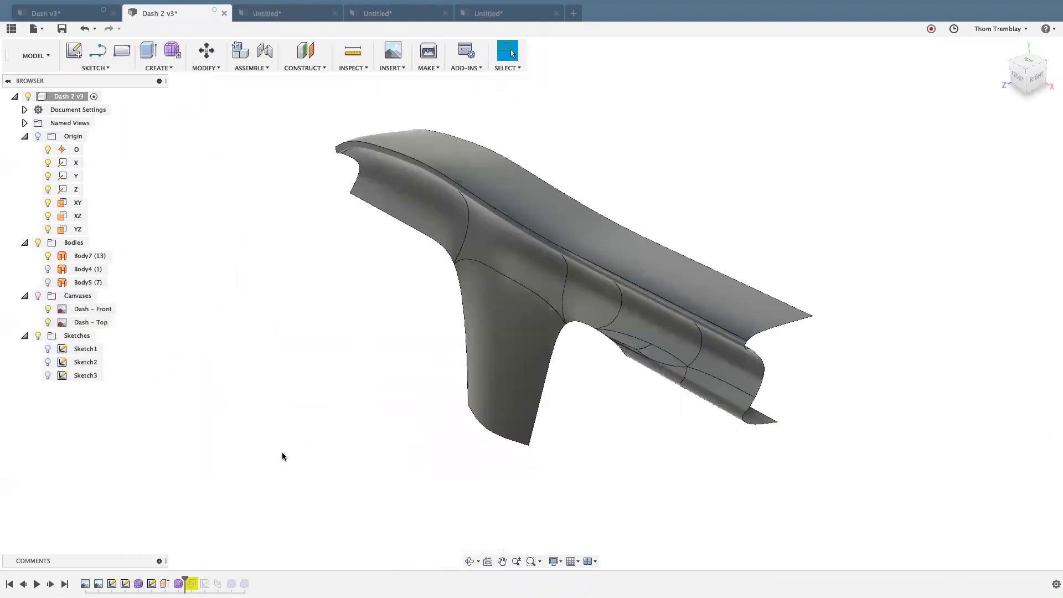
# Open the dash's Form3 feature for editing and view the sculpted surface from the front.
pyautogui.doubleClick(139, 584)
pyautogui.moveTo(252, 328)
pyautogui.keyDown('shift'); pyautogui.mouseDown(button='middle')
pyautogui.moveTo(223, 325)
pyautogui.moveTo(239, 310)
pyautogui.moveTo(233, 298)
pyautogui.moveTo(313, 308)
pyautogui.moveTo(299, 305)
pyautogui.mouseUp(button='middle'); pyautogui.keyUp('shift')
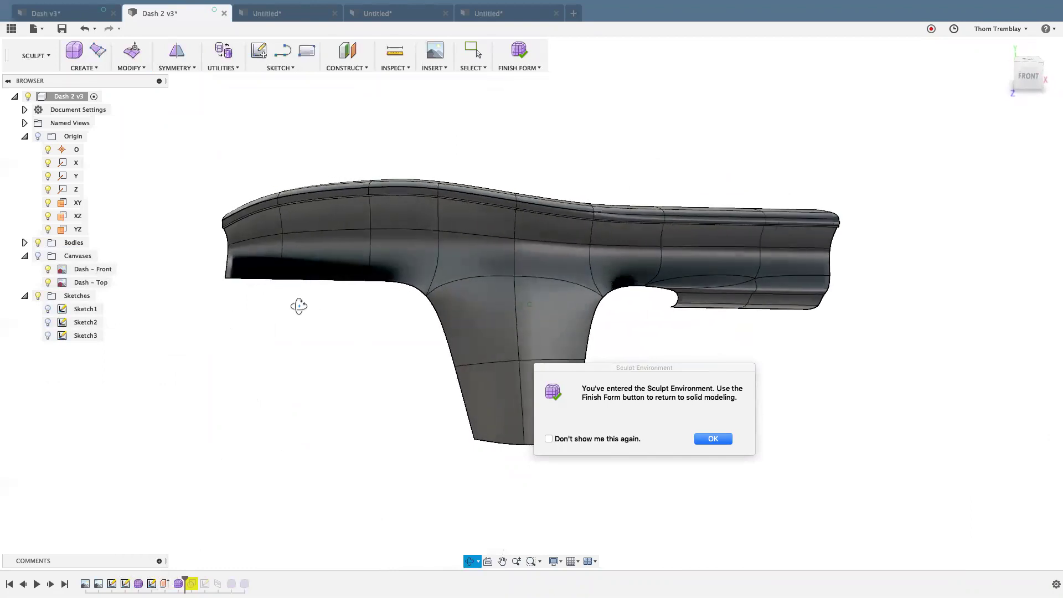
pyautogui.scroll(3, 775, 340)
pyautogui.scroll(4, 759, 326)
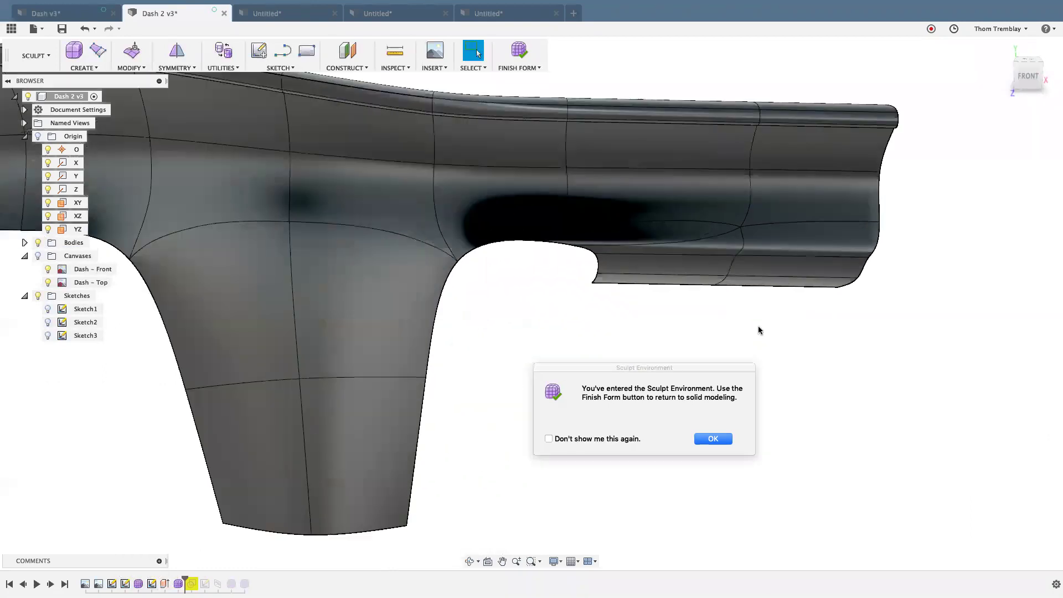
pyautogui.scroll(-3, 576, 308)
pyautogui.scroll(-6, 797, 346)
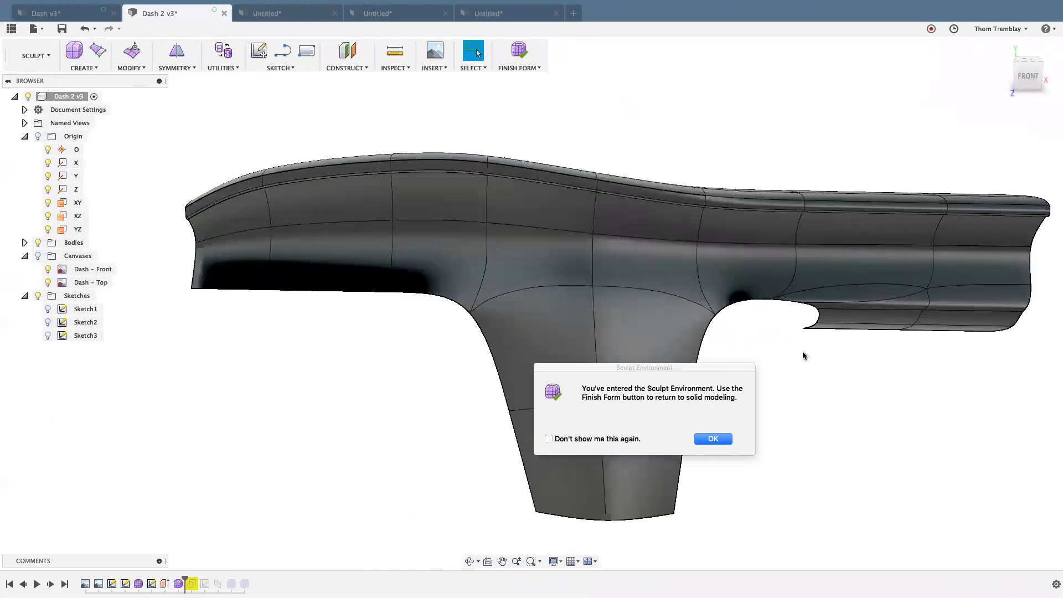
pyautogui.moveTo(804, 355)
pyautogui.mouseDown(button='middle')
pyautogui.moveTo(759, 351)
pyautogui.moveTo(717, 318)
pyautogui.mouseUp(button='middle')
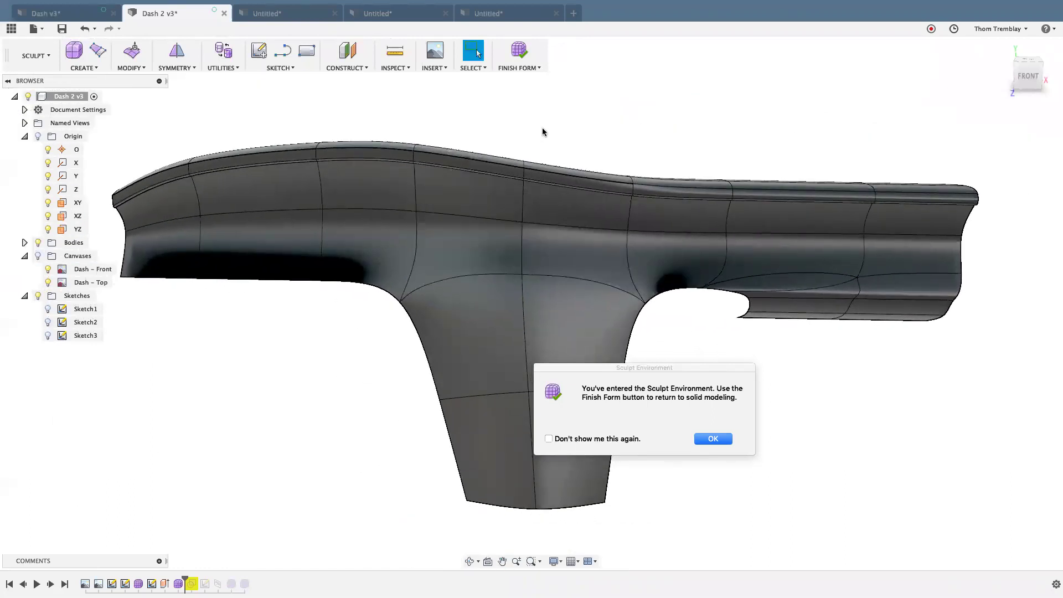
pyautogui.moveTo(565, 114); pyautogui.dragTo(567, 109, button='middle')
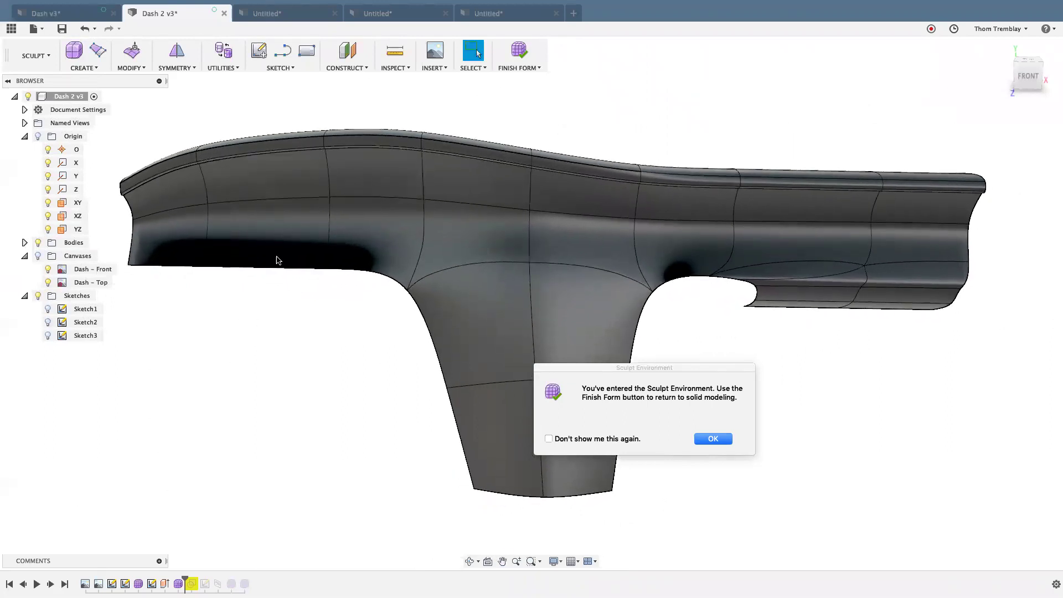
pyautogui.doubleClick(282, 200)
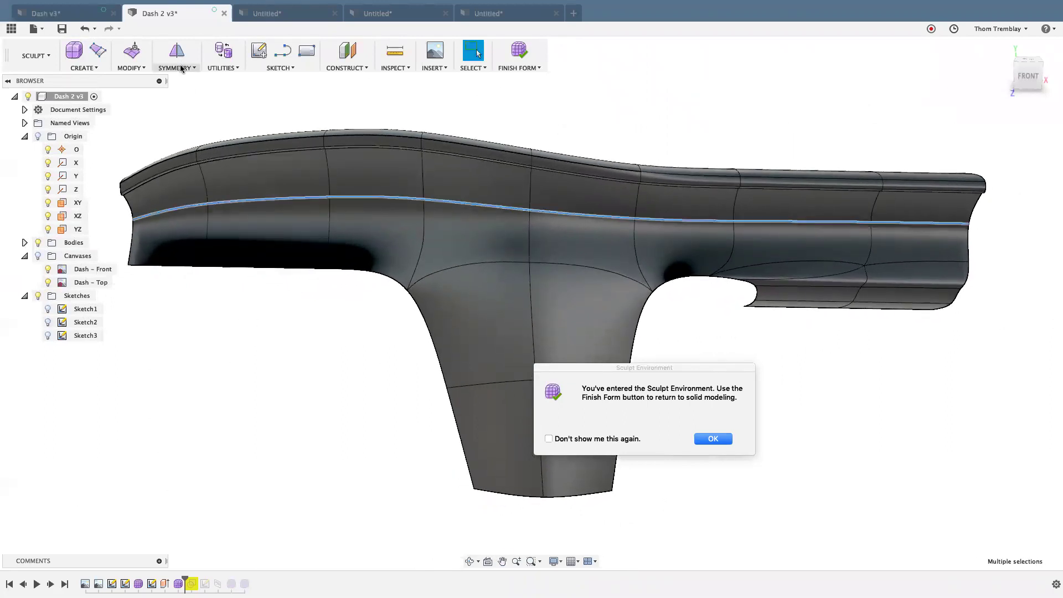
pyautogui.click(127, 68)
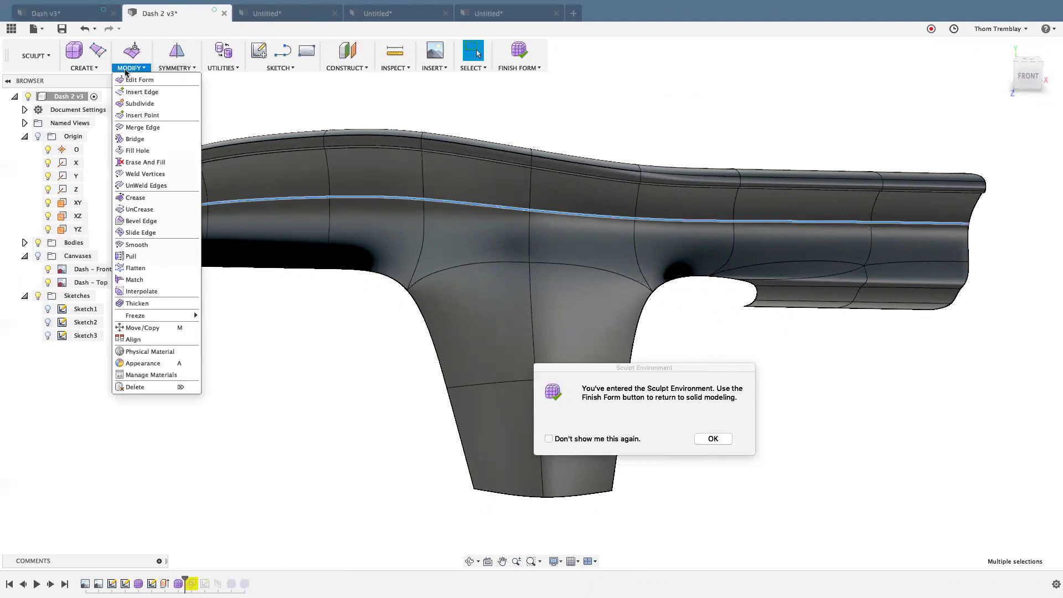
pyautogui.click(134, 268)
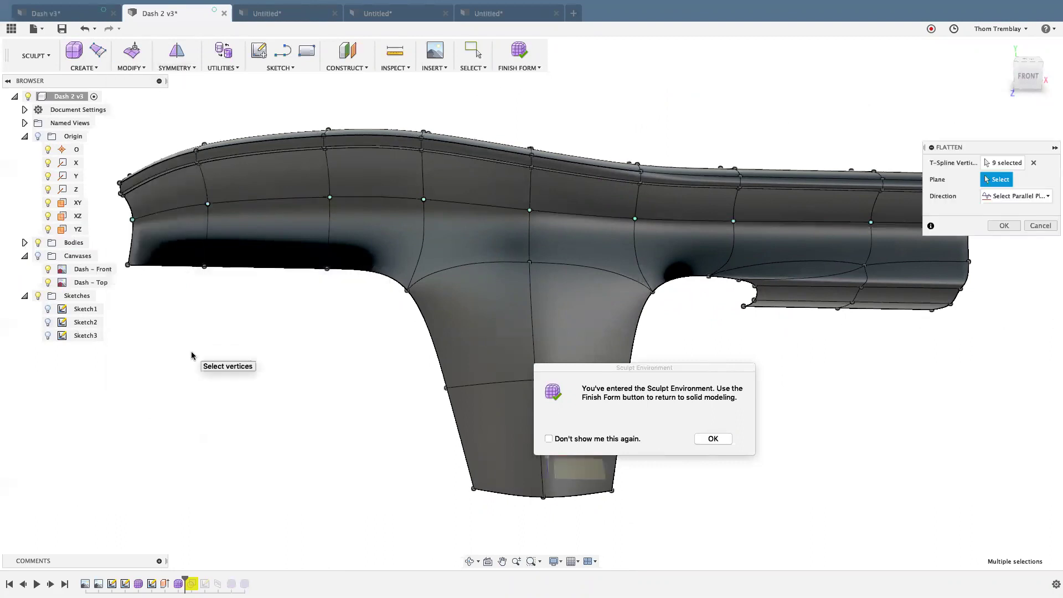
pyautogui.press('Escape')
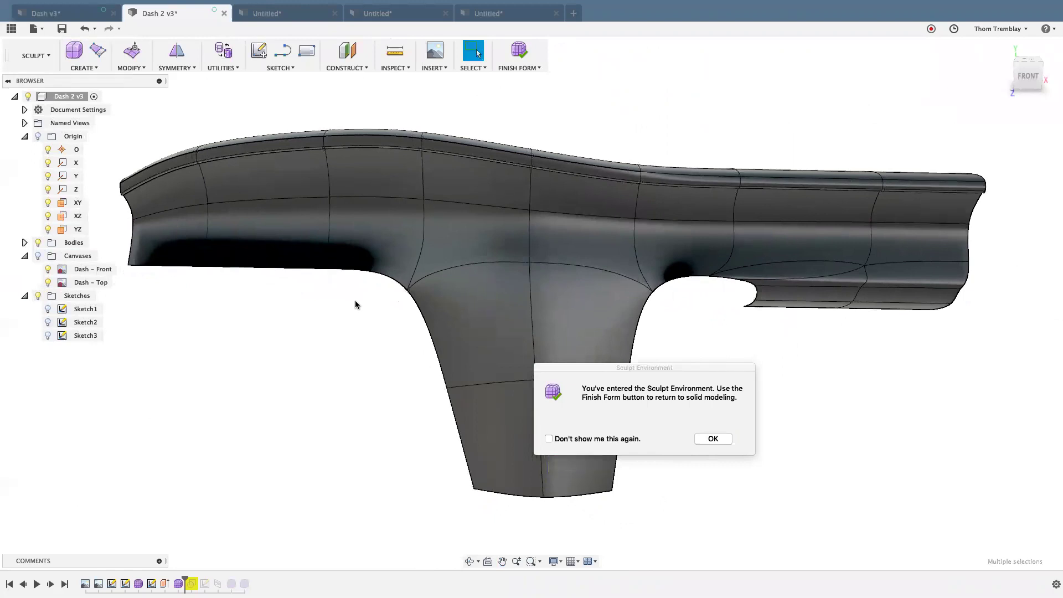
# Try moving the horizontal edge loop across the dash's front face up and down, and reset its offset to 0.
pyautogui.click(713, 439)
pyautogui.rightClick(716, 422)
pyautogui.press('Escape')
pyautogui.doubleClick(557, 215)
pyautogui.moveTo(649, 97); pyautogui.dragTo(602, 138, button='middle')
pyautogui.moveTo(516, 220); pyautogui.dragTo(518, 103)
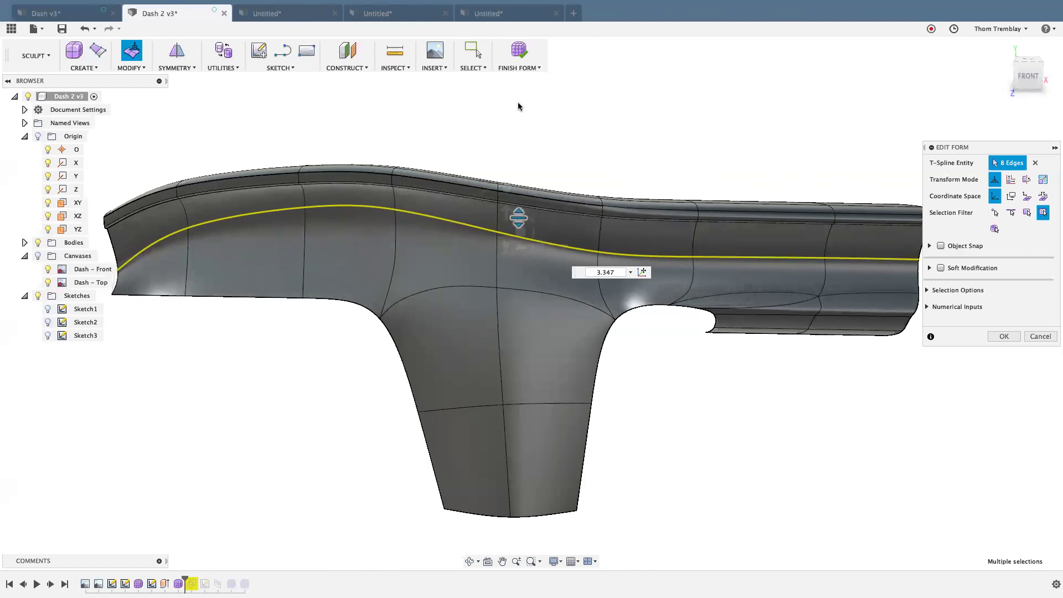
pyautogui.moveTo(518, 106); pyautogui.dragTo(517, 256)
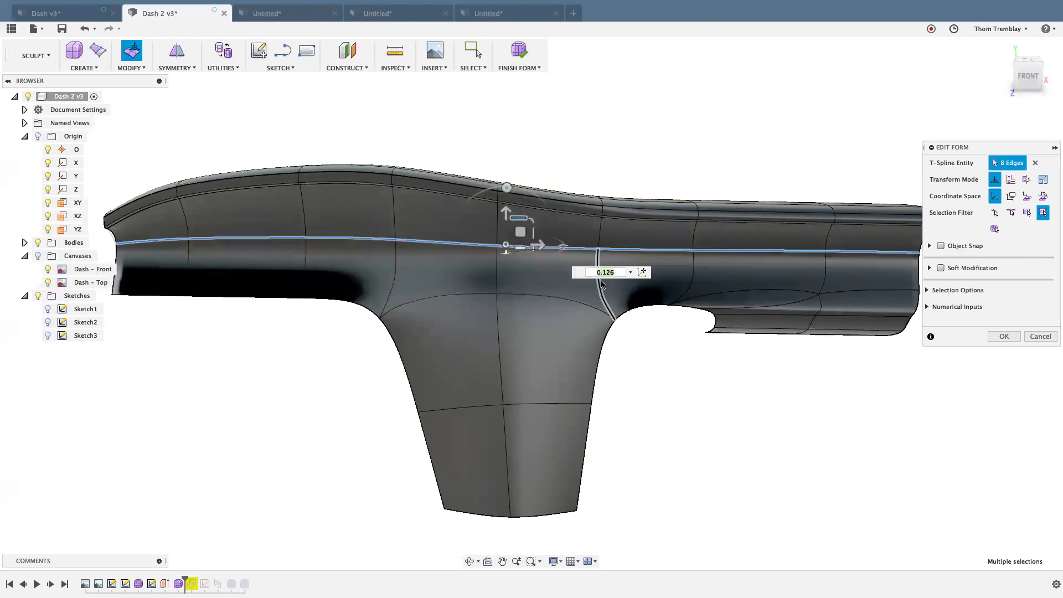
pyautogui.write('0')
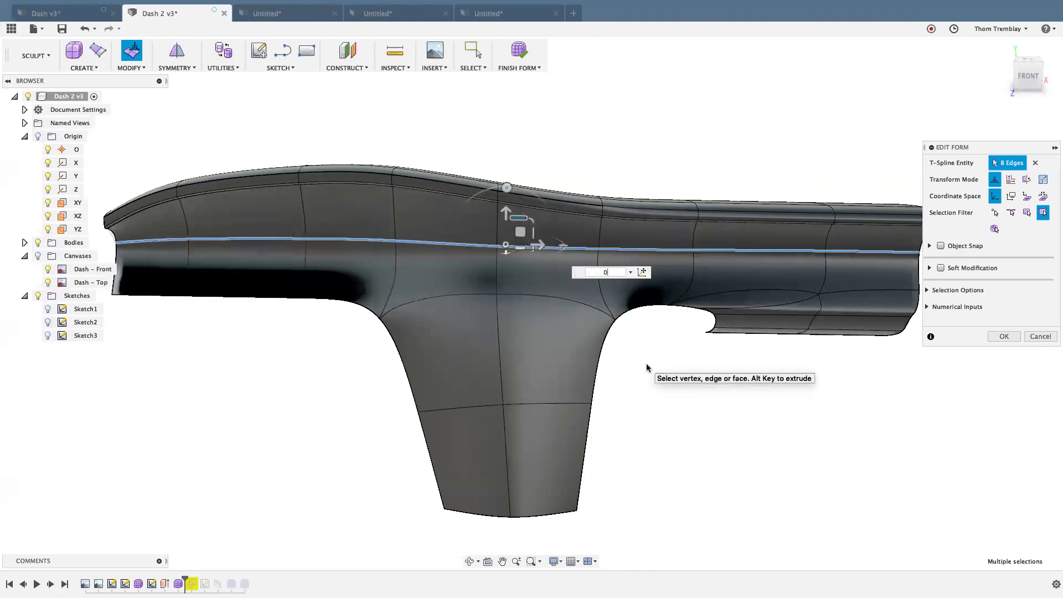
pyautogui.press('Return')
pyautogui.click(672, 382)
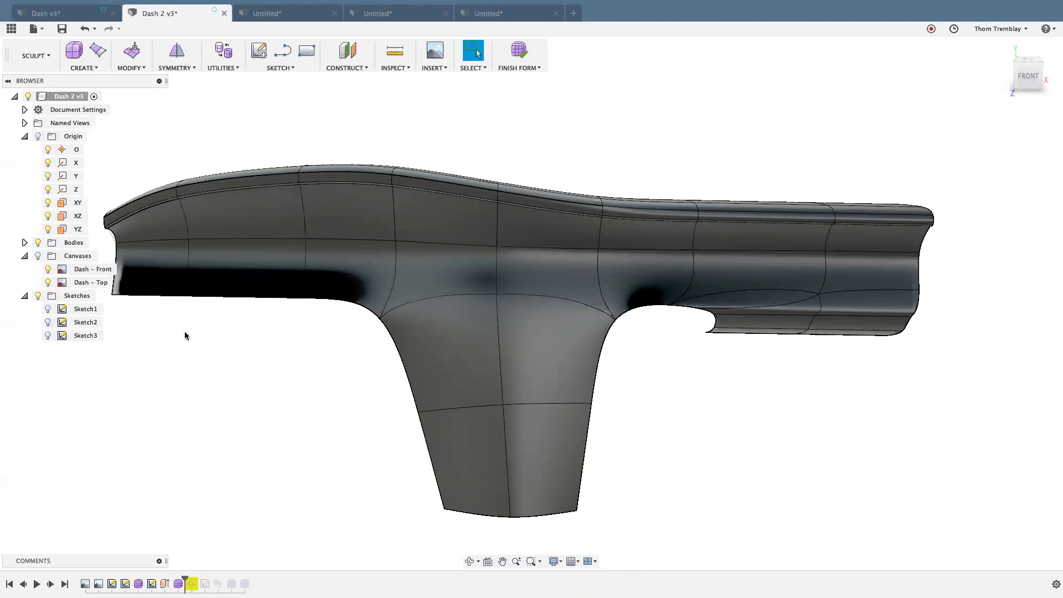
# Rename Sketch1 as Over all and Sketch2 as Lower panel.
pyautogui.click(85, 312)
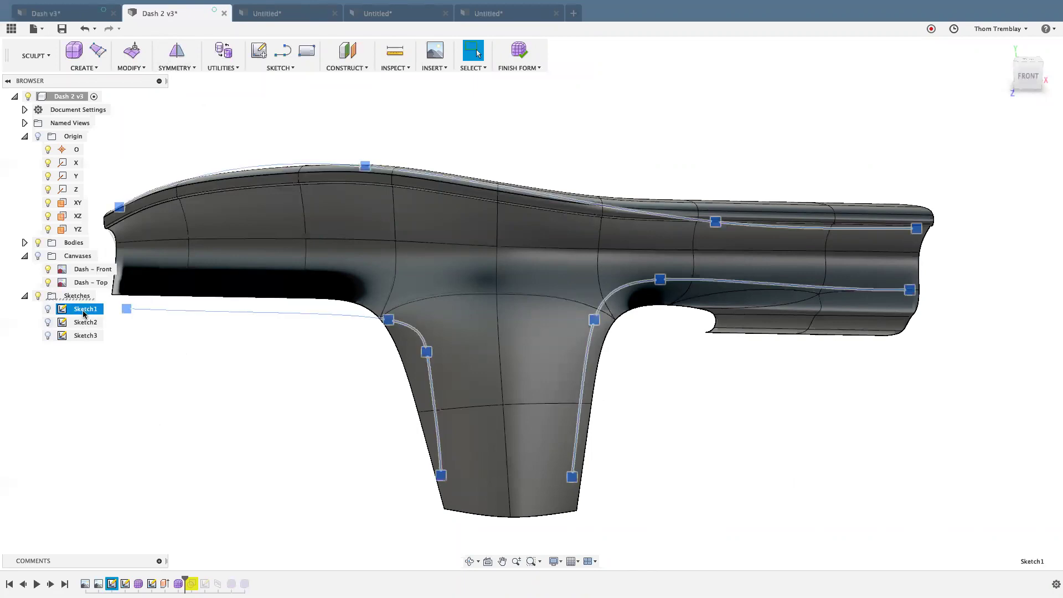
pyautogui.doubleClick(84, 312)
pyautogui.write('Over all')
pyautogui.press('Return')
pyautogui.rightClick(77, 297)
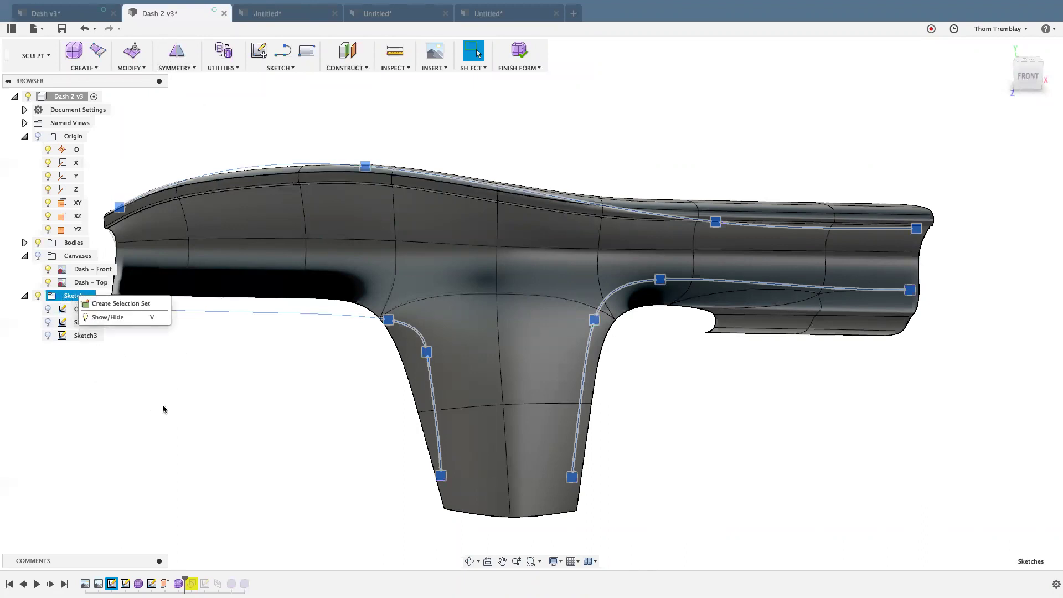
pyautogui.press('v')
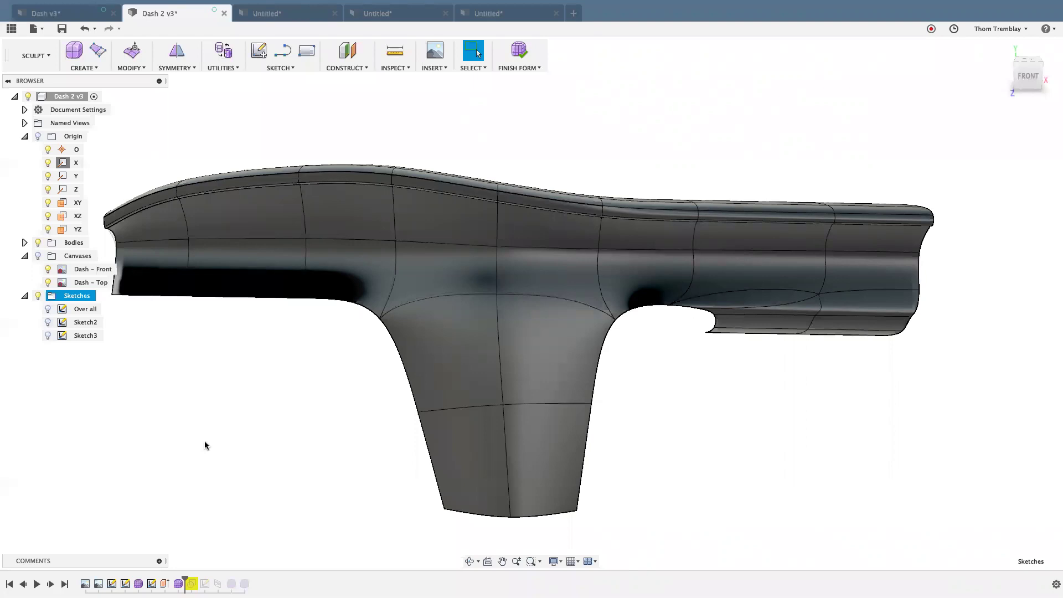
pyautogui.click(86, 322)
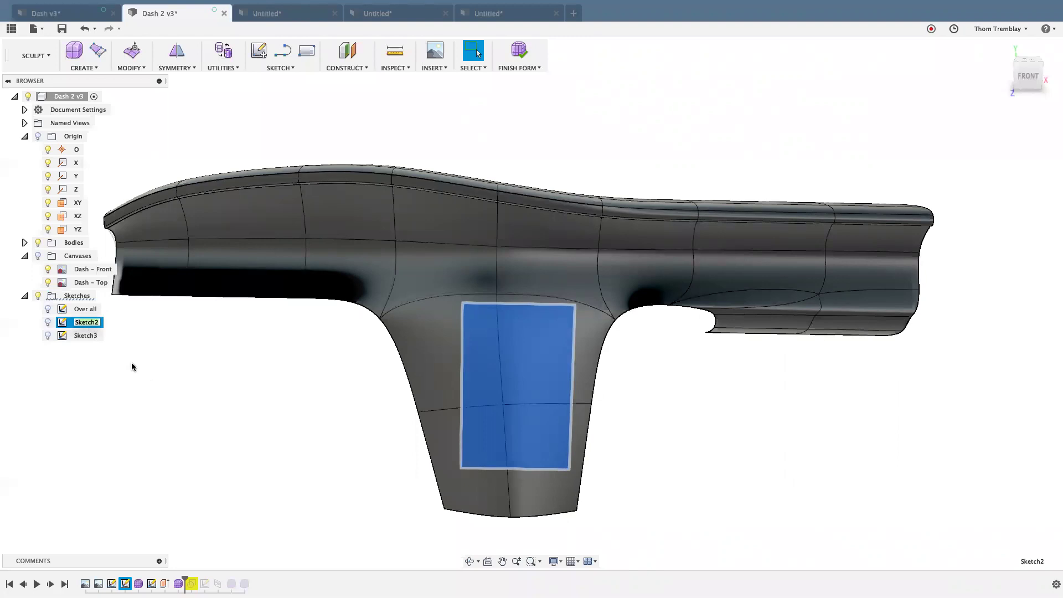
pyautogui.write('Lower panel')
pyautogui.press('Return')
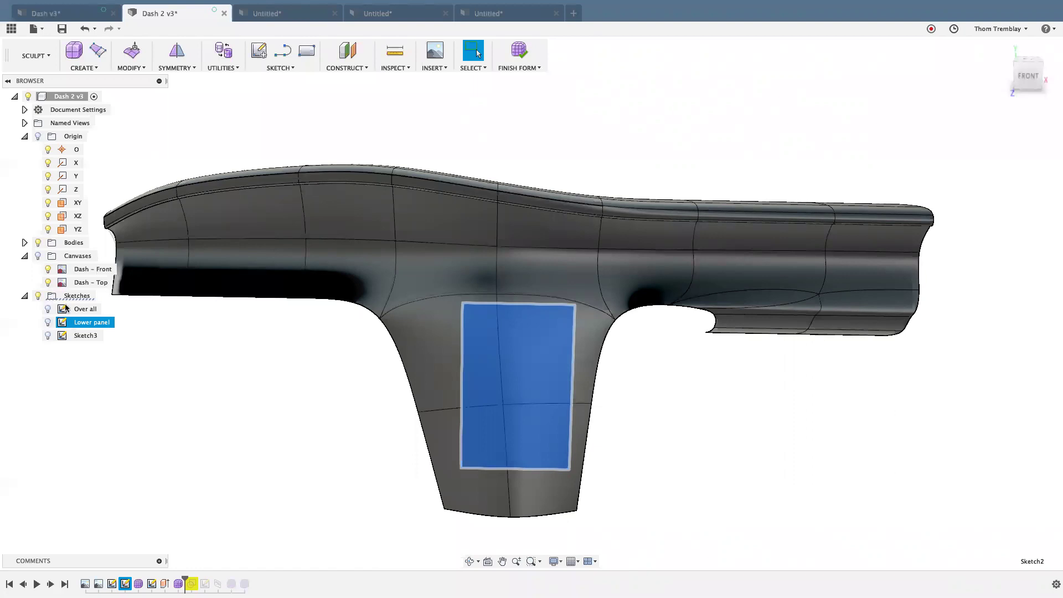
# Expand the form's body list, then finish editing the T-Spline form and return to the Model workspace.
pyautogui.click(25, 243)
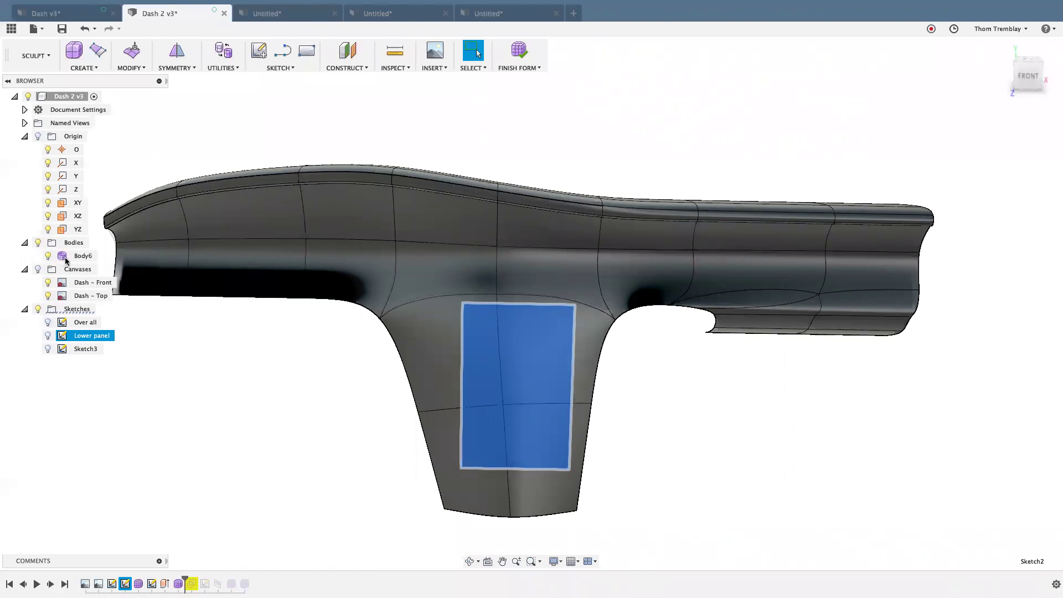
pyautogui.click(178, 583)
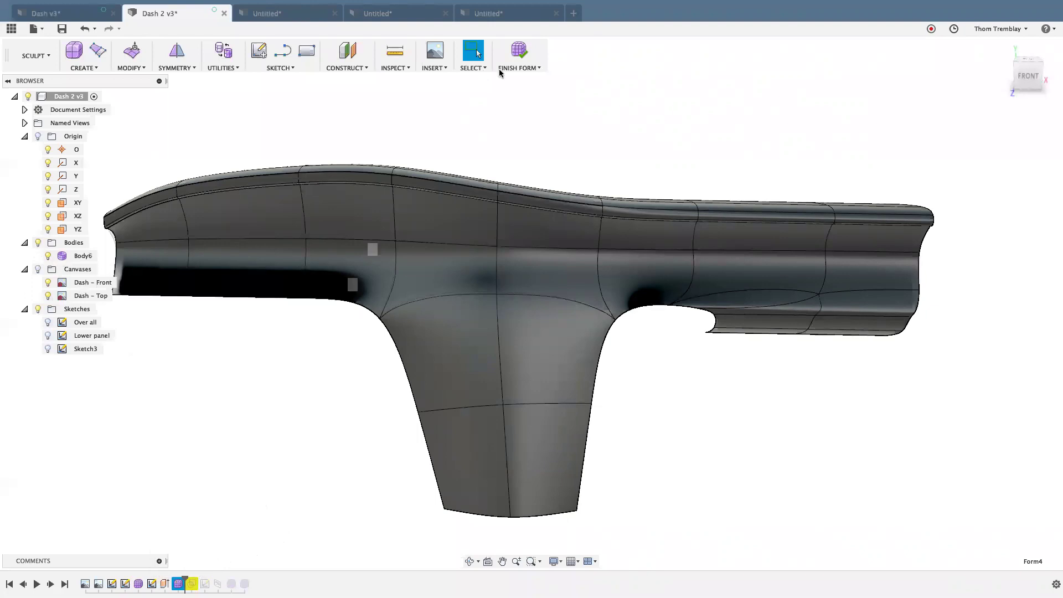
pyautogui.click(365, 277)
pyautogui.click(443, 144)
pyautogui.click(519, 50)
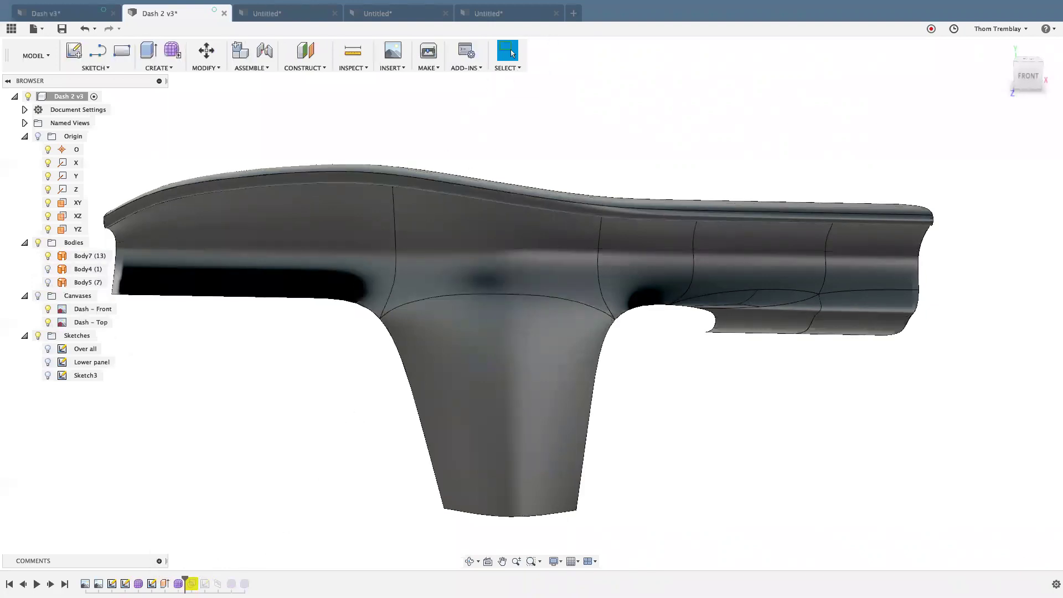
# Rename Body5 in the Bodies list as Capping.
pyautogui.click(81, 269)
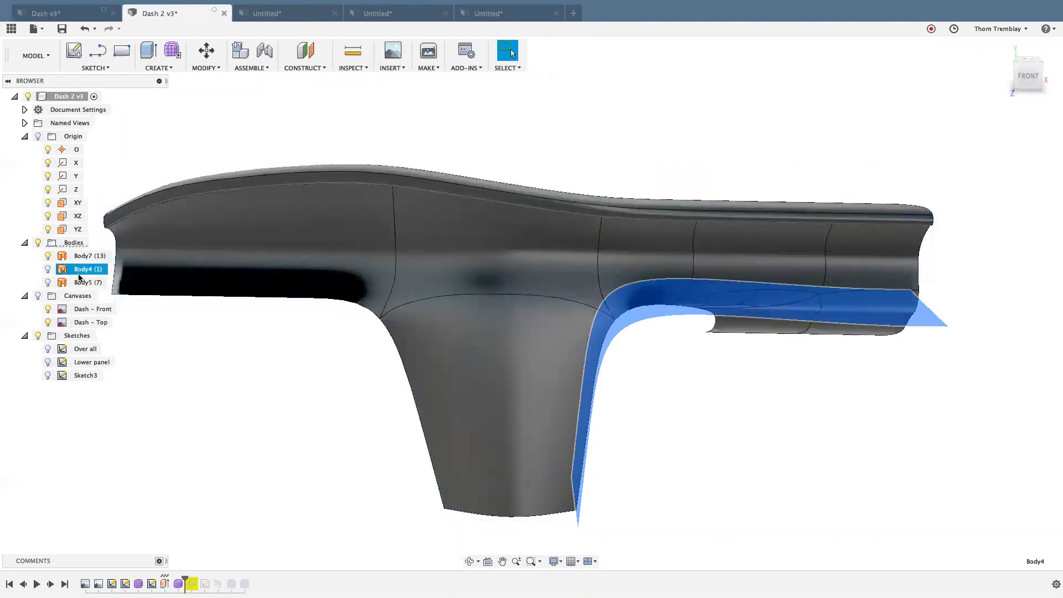
pyautogui.click(82, 283)
pyautogui.click(81, 282)
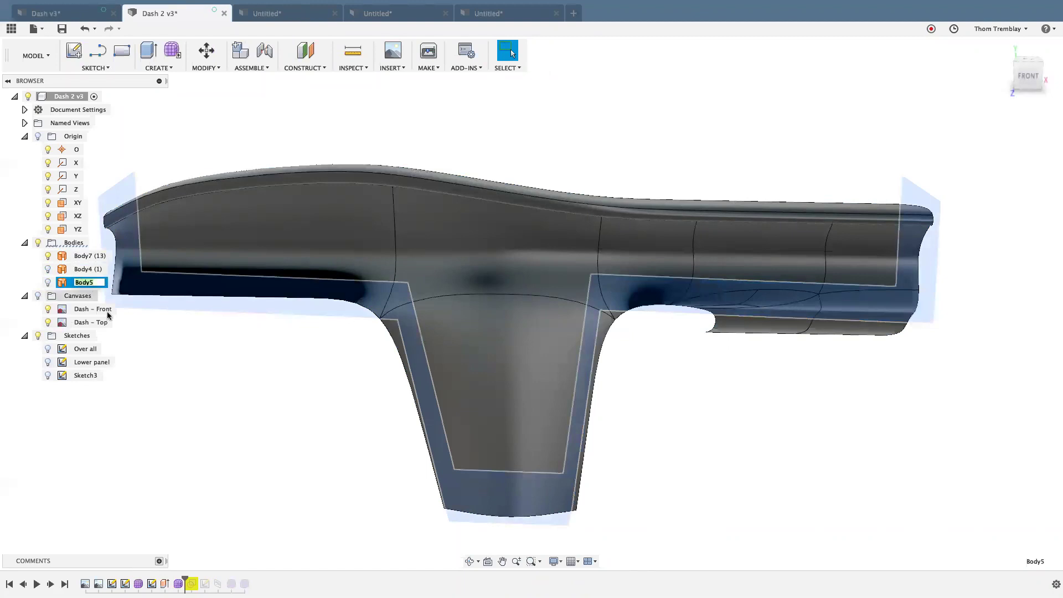
pyautogui.write('Capping')
pyautogui.press('Return')
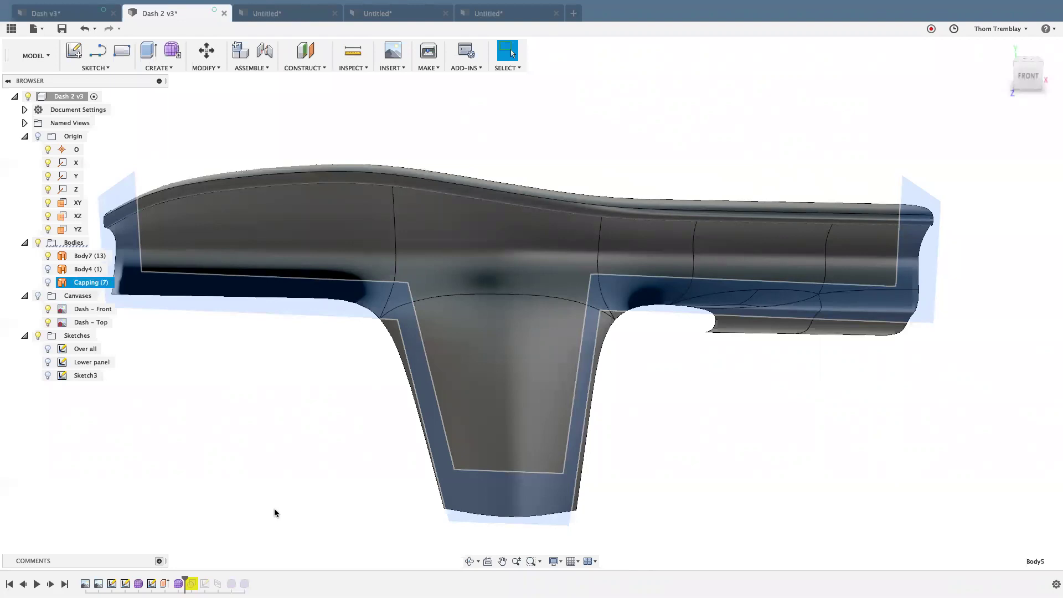
# Rename Body4 in the Bodies list as Ignore.
pyautogui.click(83, 273)
pyautogui.rightClick(84, 273)
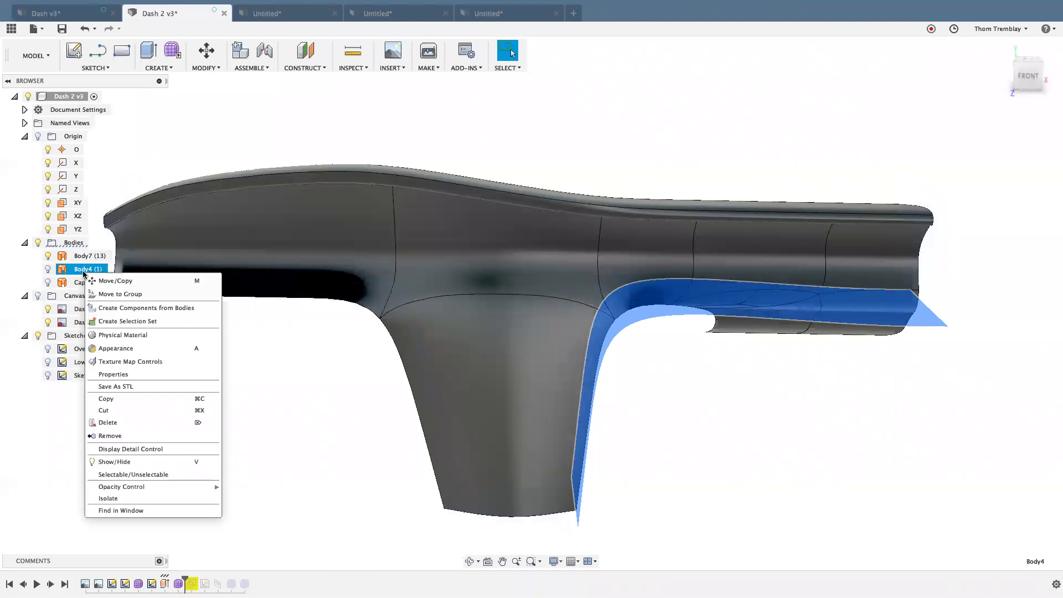
pyautogui.click(72, 272)
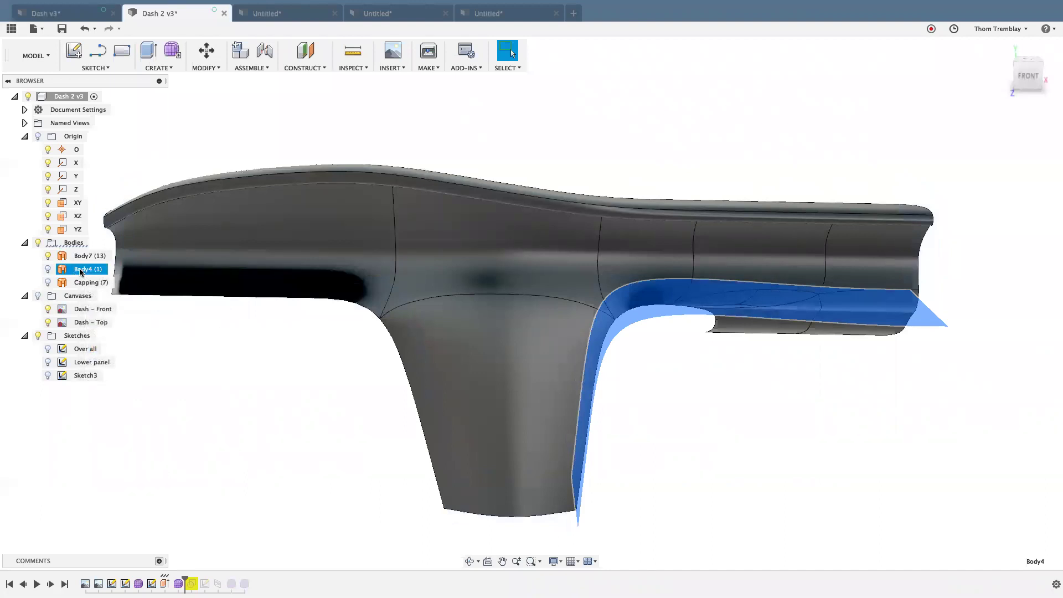
pyautogui.rightClick(82, 272)
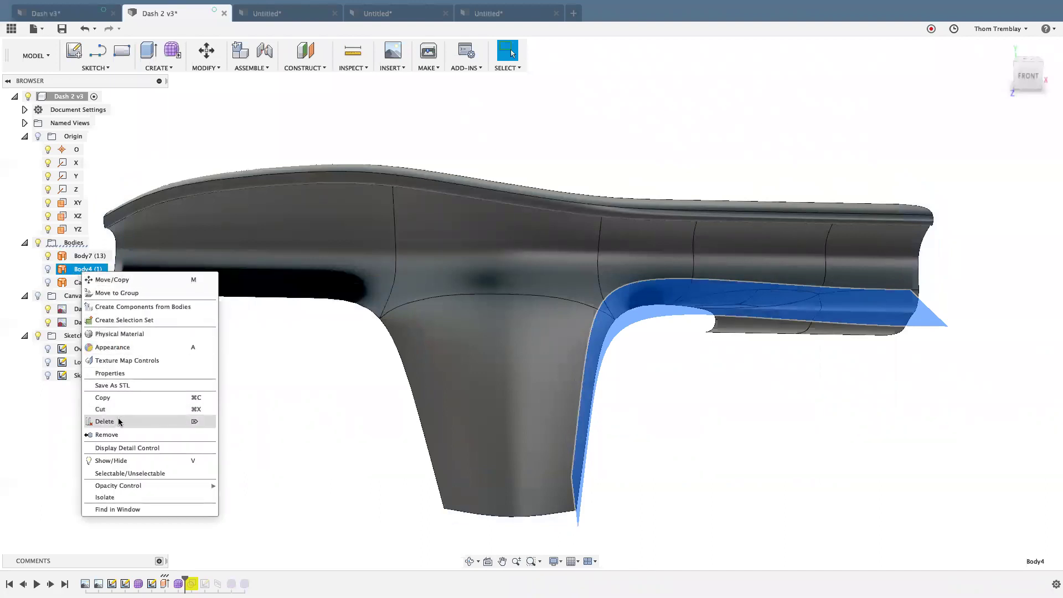
pyautogui.click(75, 271)
pyautogui.click(78, 270)
pyautogui.write('Ignore')
pyautogui.press('Return')
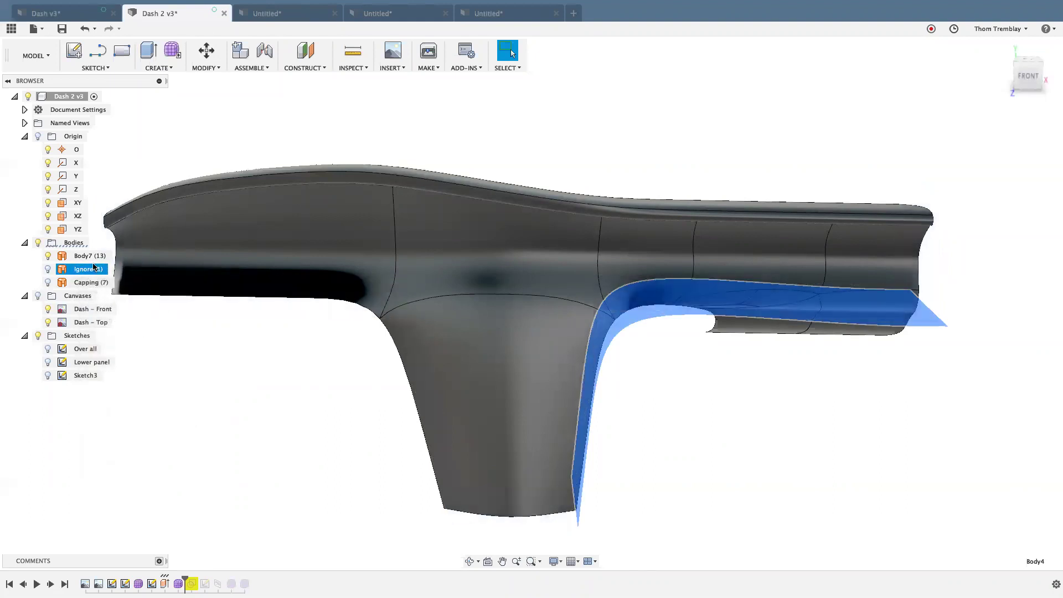
# Rename Body7, the sculpted dash surface, as Dash face.
pyautogui.click(84, 257)
pyautogui.click(85, 257)
pyautogui.write('Da')
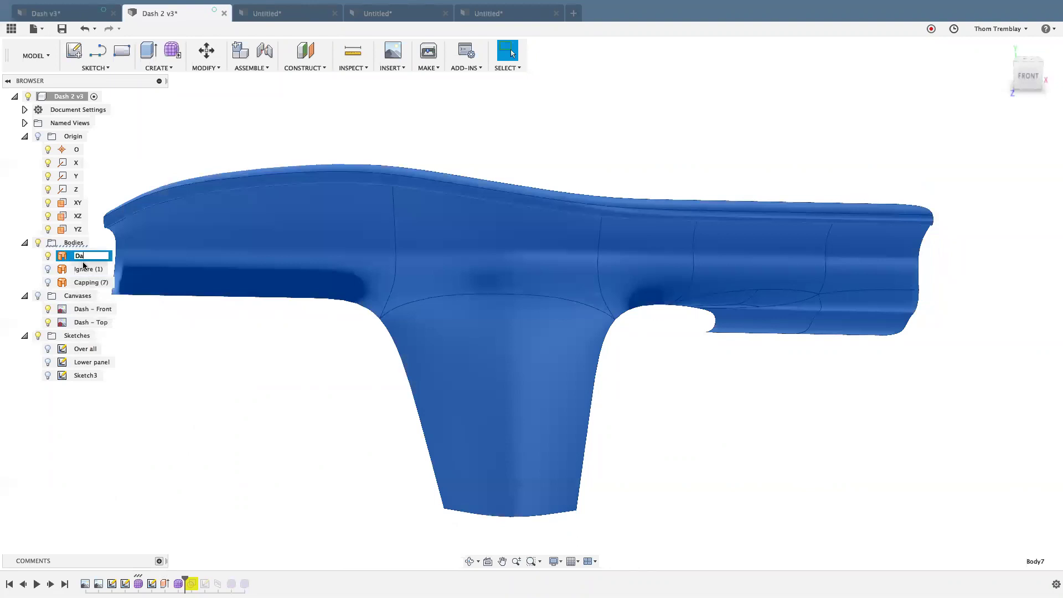
pyautogui.write('sh face')
pyautogui.press('Return')
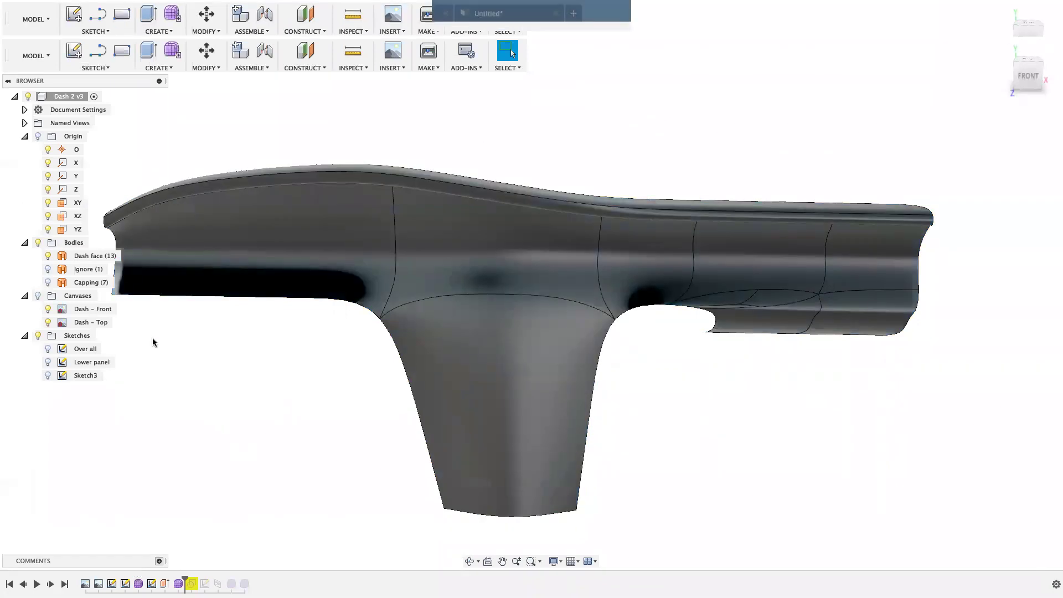
# Clear the Capping body selection and switch from the Model to the Patch workspace.
pyautogui.click(91, 282)
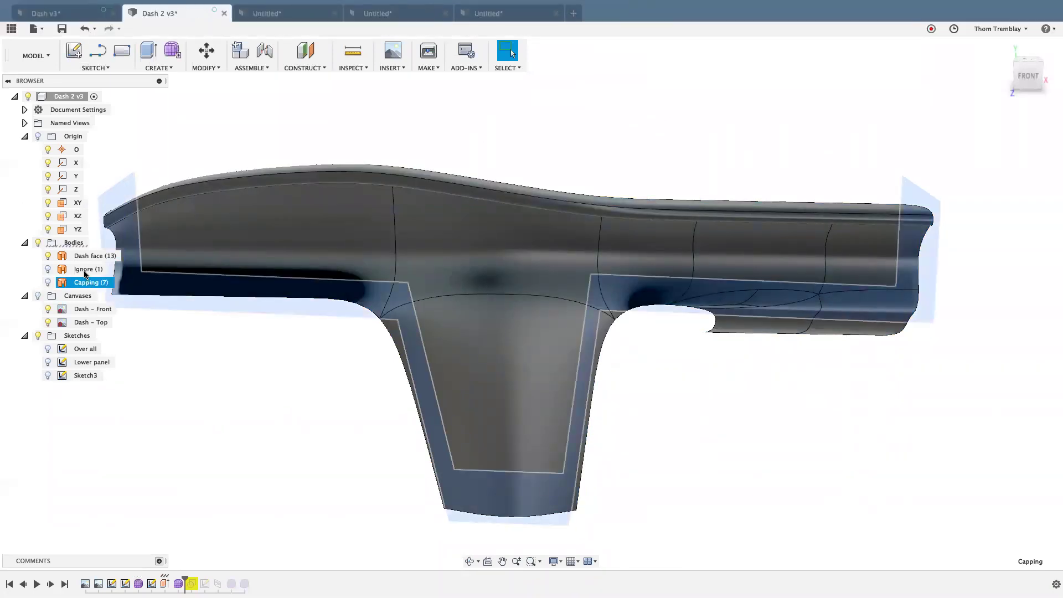
pyautogui.moveTo(269, 381)
pyautogui.keyDown('shift'); pyautogui.mouseDown(button='middle')
pyautogui.moveTo(228, 387)
pyautogui.moveTo(218, 372)
pyautogui.moveTo(259, 359)
pyautogui.moveTo(255, 377)
pyautogui.mouseUp(button='middle'); pyautogui.keyUp('shift')
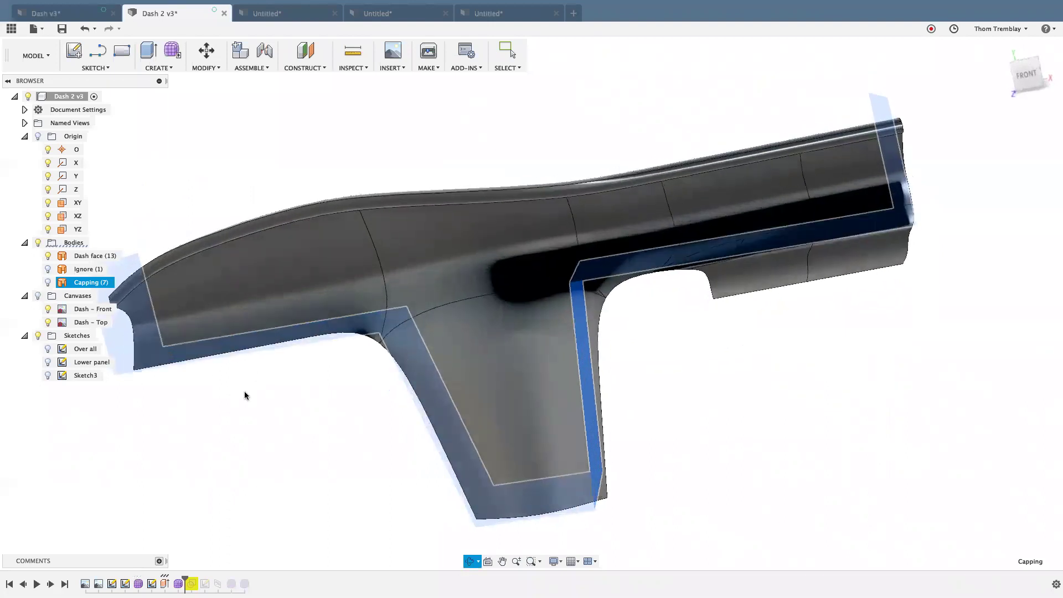
pyautogui.press('Escape')
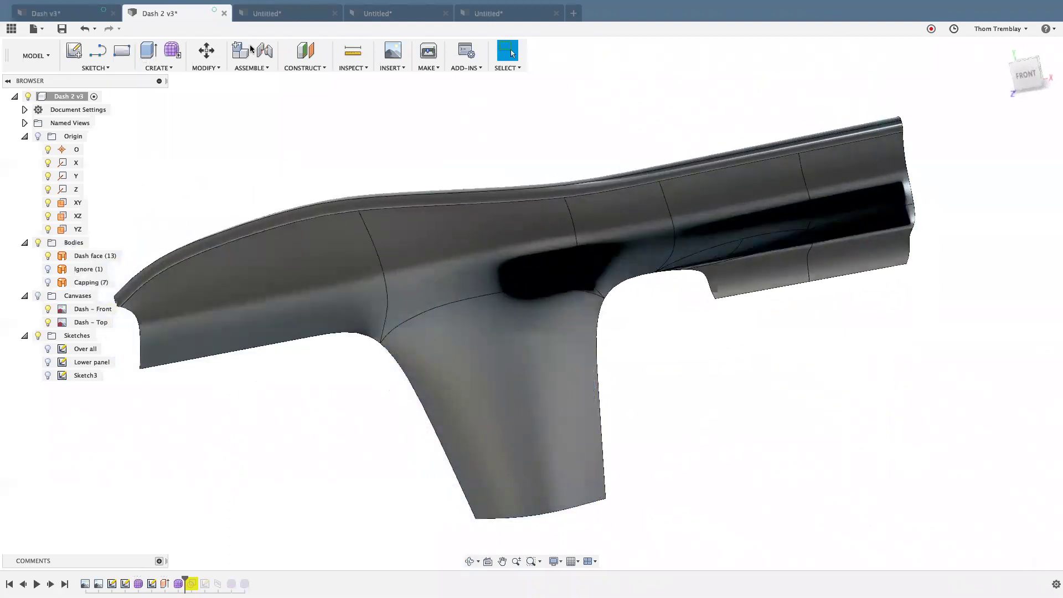
pyautogui.click(35, 55)
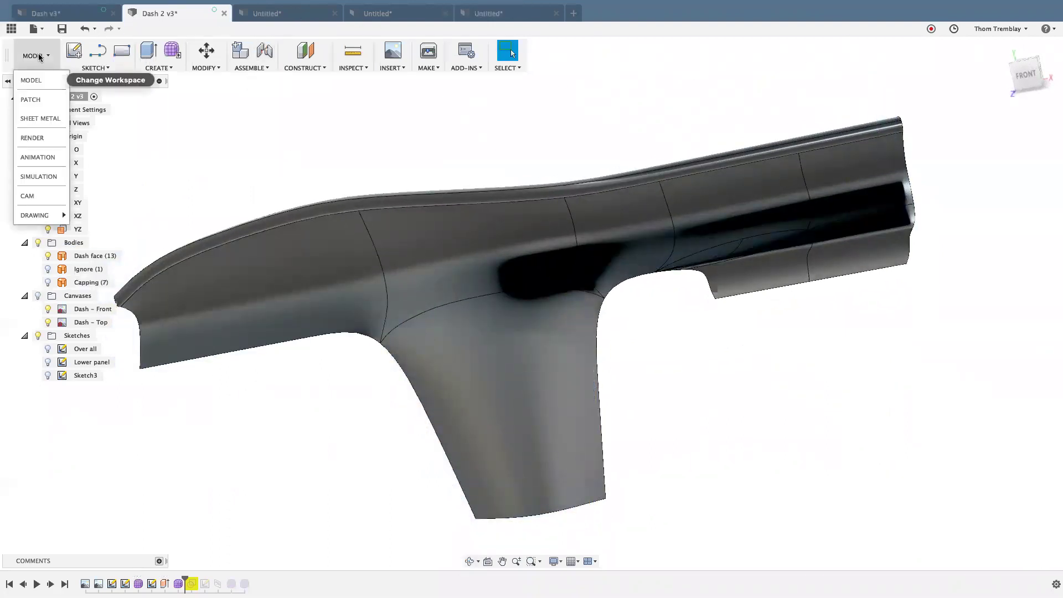
pyautogui.click(33, 100)
pyautogui.keyDown('shift'); pyautogui.moveTo(465, 173); pyautogui.dragTo(342, 190, button='middle'); pyautogui.keyUp('shift')
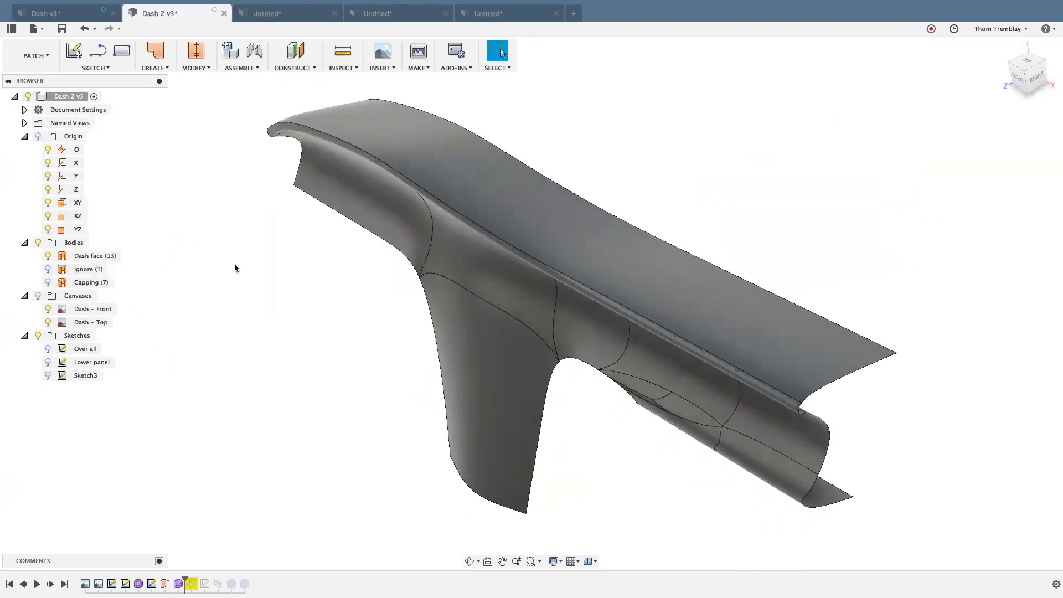
pyautogui.click(155, 68)
# Show the Capping body and inspect from several angles how its surfaces intersect the dash face.
pyautogui.click(48, 283)
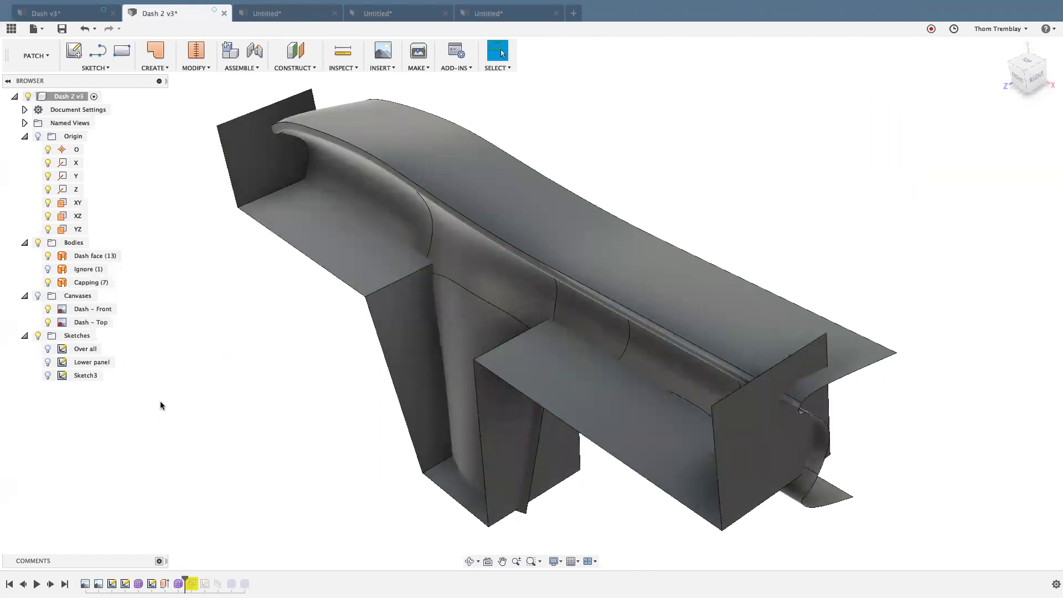
pyautogui.keyDown('shift'); pyautogui.moveTo(203, 410); pyautogui.dragTo(197, 266, button='middle'); pyautogui.keyUp('shift')
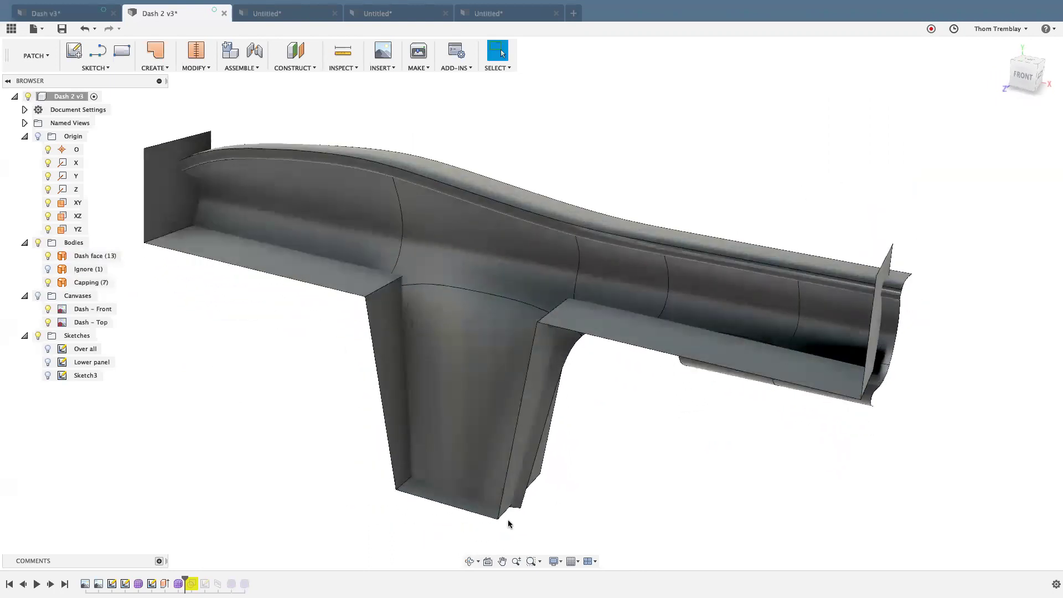
pyautogui.keyDown('shift'); pyautogui.moveTo(920, 420); pyautogui.dragTo(886, 427, button='middle'); pyautogui.keyUp('shift')
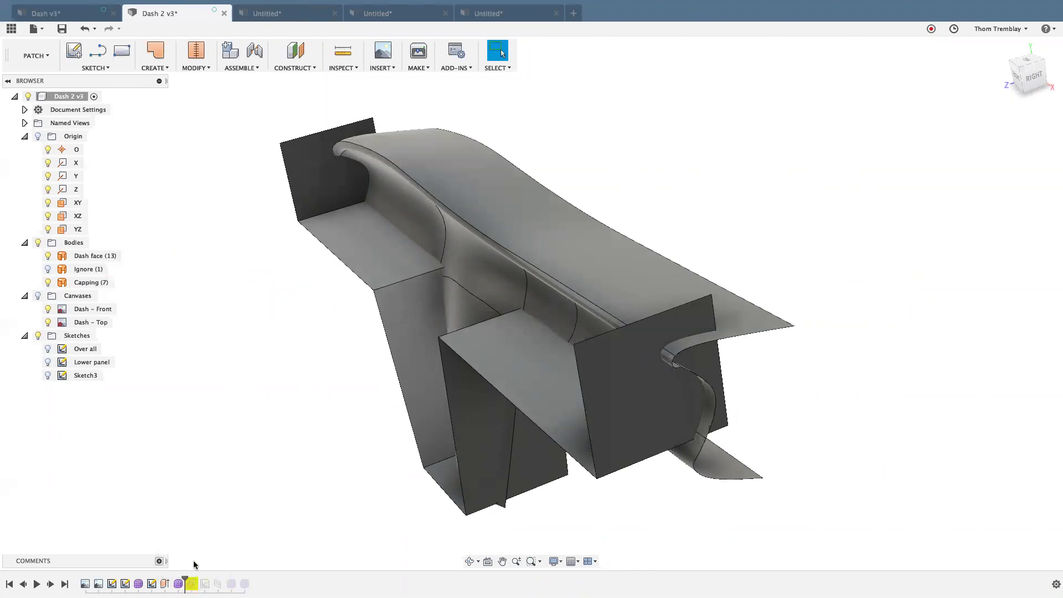
pyautogui.keyDown('shift'); pyautogui.moveTo(206, 498); pyautogui.dragTo(215, 299, button='middle'); pyautogui.keyUp('shift')
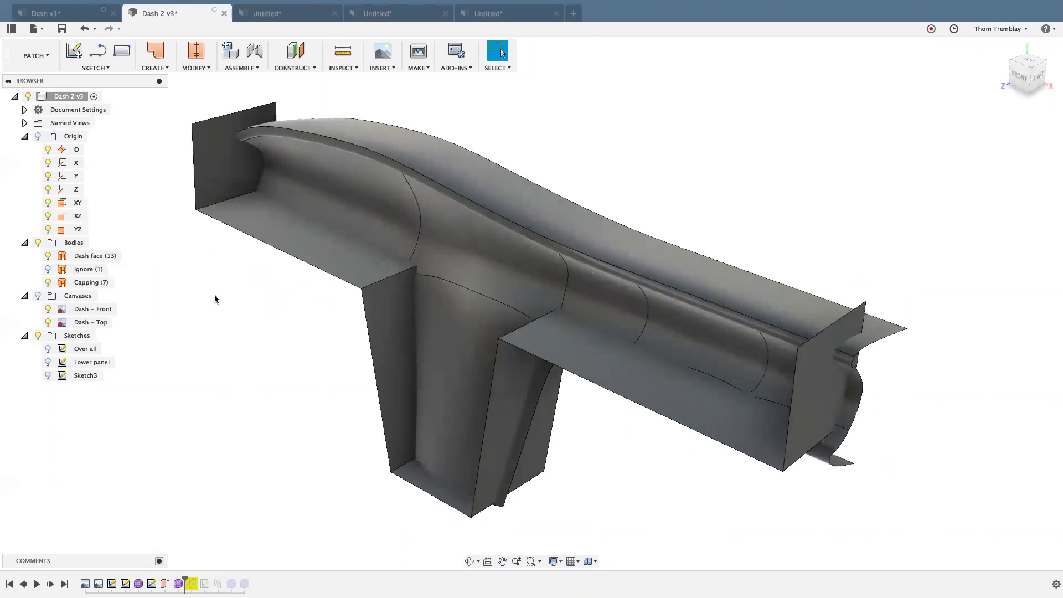
pyautogui.click(248, 223)
# Start a new untitled design and create a form in it for sculpting.
pyautogui.click(575, 14)
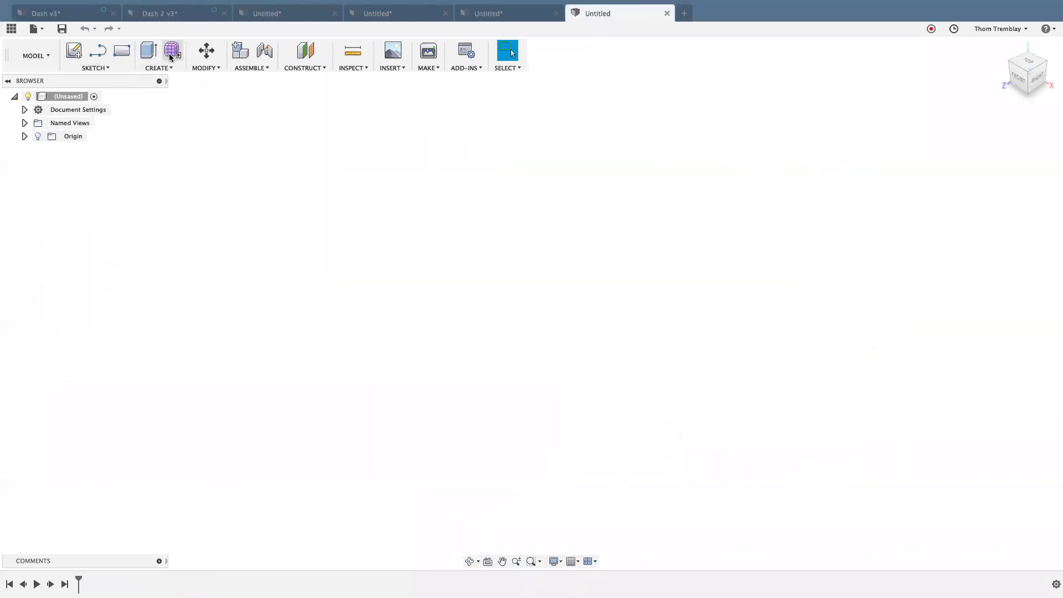
pyautogui.click(172, 50)
pyautogui.click(718, 440)
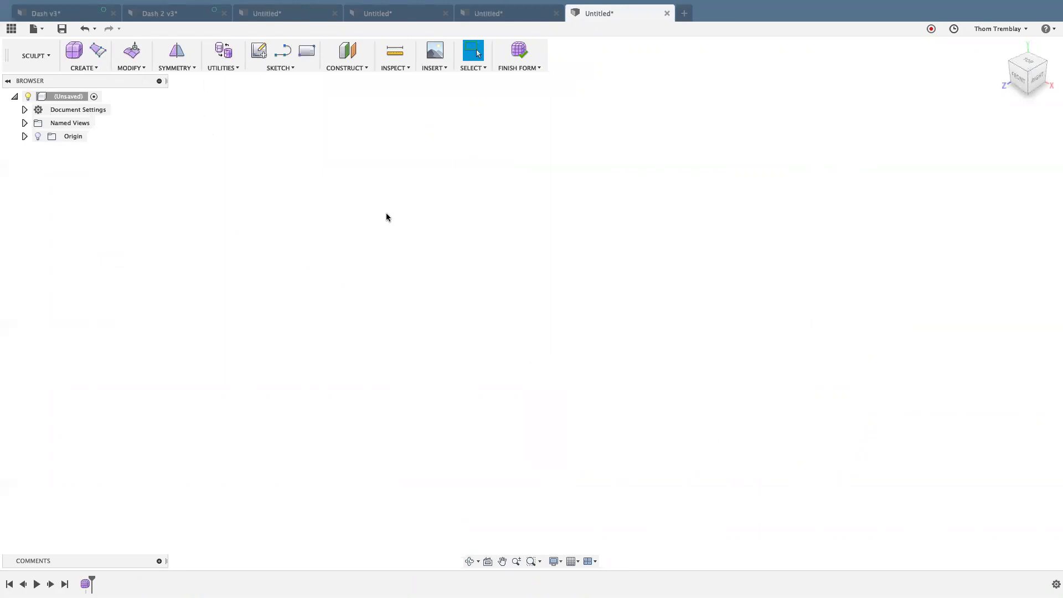
pyautogui.click(74, 51)
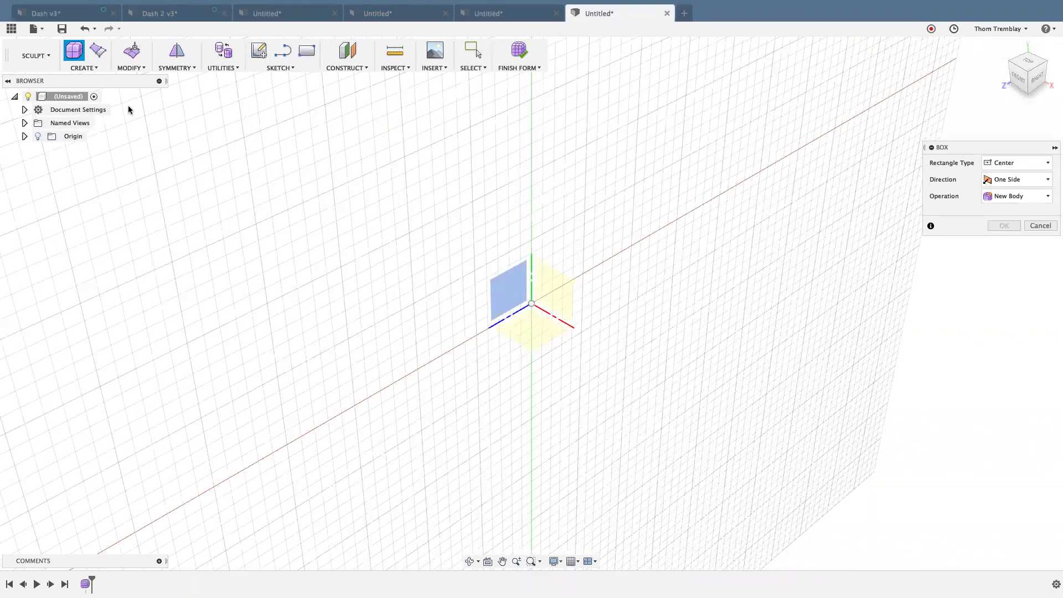
pyautogui.press('Escape')
# Create a T-Spline cylinder centred on the origin on the horizontal plane, about 55 mm in diameter and 44 mm high, with 8 diameter faces and 4 height faces.
pyautogui.click(86, 68)
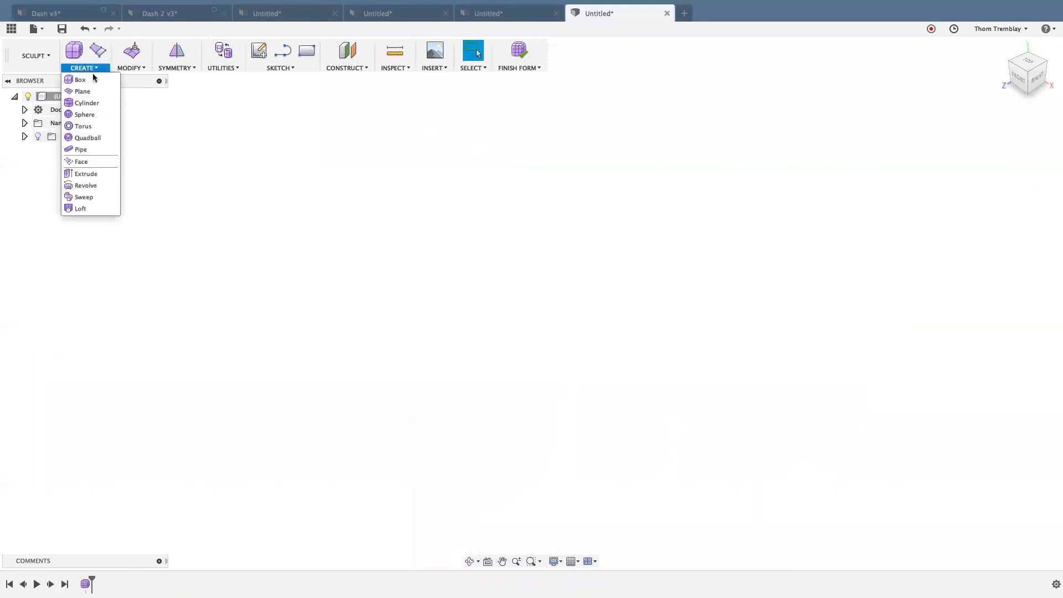
pyautogui.click(85, 104)
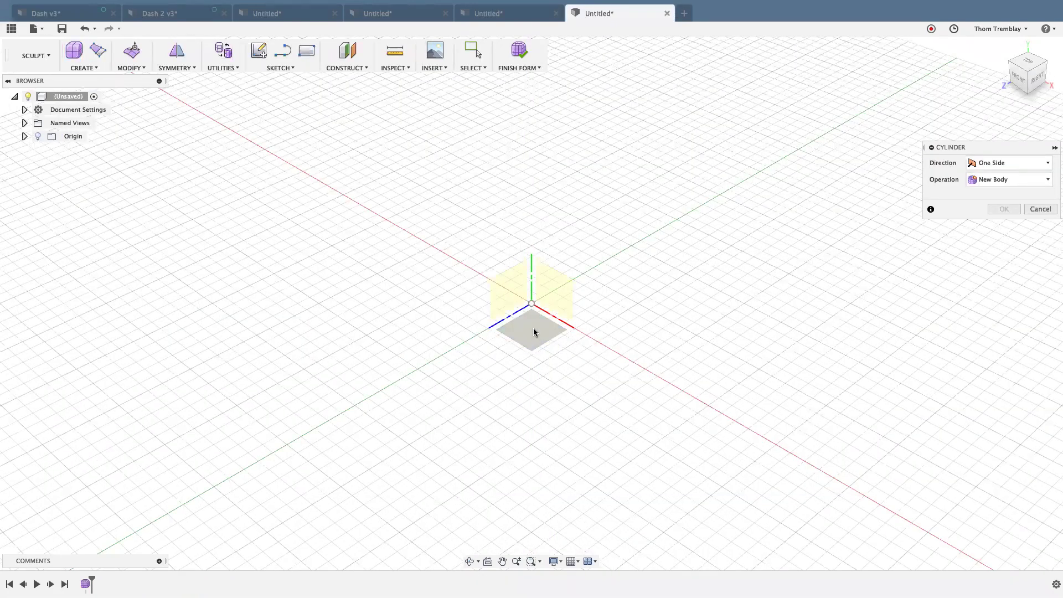
pyautogui.click(534, 333)
pyautogui.click(530, 303)
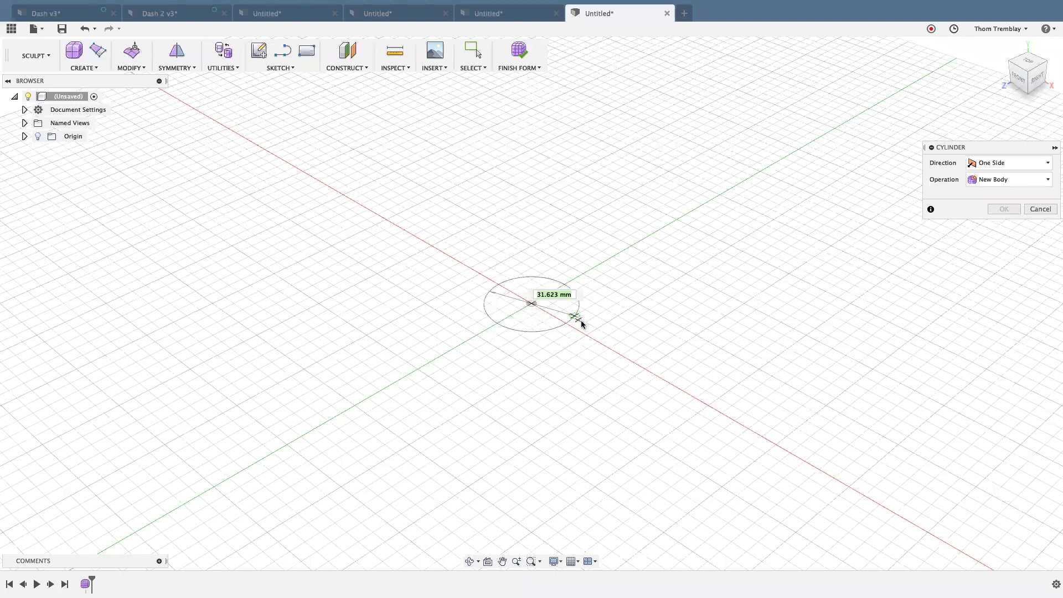
pyautogui.click(604, 326)
pyautogui.moveTo(532, 230); pyautogui.dragTo(532, 184)
pyautogui.scroll(5, 361, 243)
pyautogui.scroll(-5, 401, 244)
pyautogui.scroll(3, 402, 244)
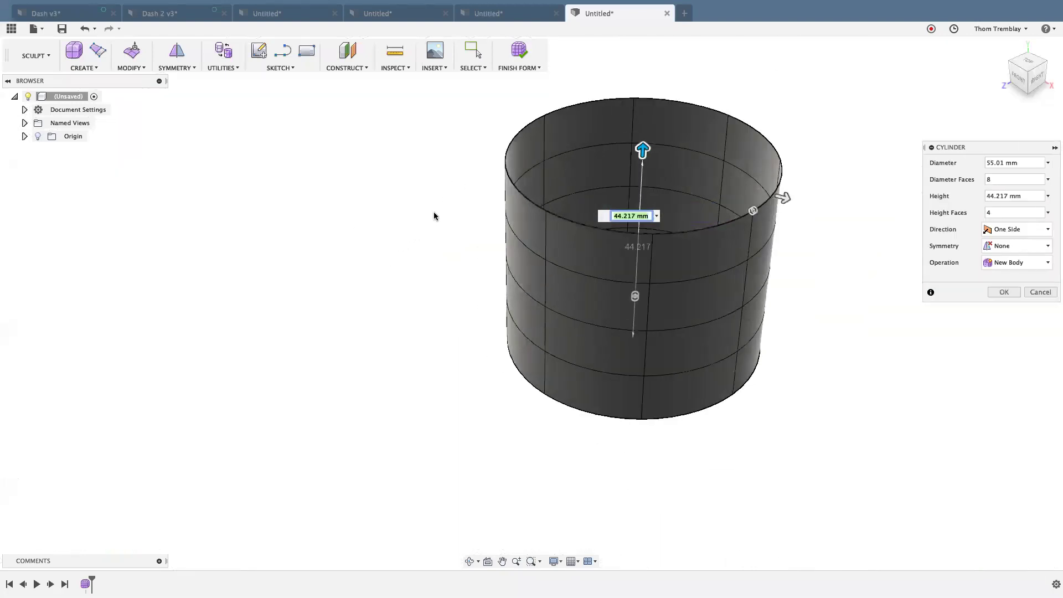
pyautogui.moveTo(432, 218); pyautogui.dragTo(261, 268, button='middle')
pyautogui.scroll(3, 270, 261)
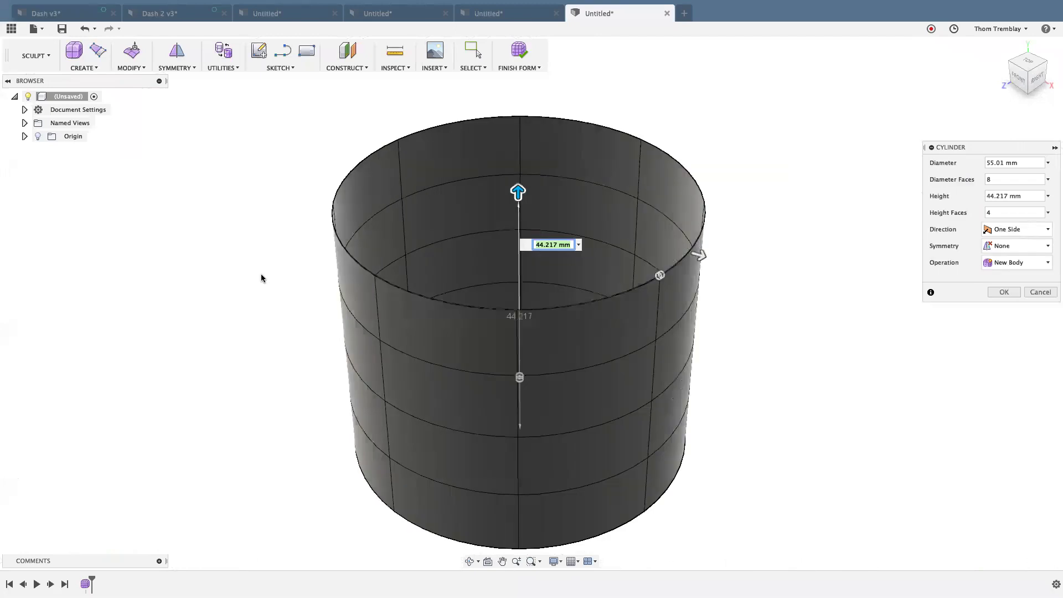
pyautogui.rightClick(262, 278)
pyautogui.click(287, 277)
# Extend the cylinder's upper edge loop inward with Edit Form, adding new rings of faces that leave a small central opening.
pyautogui.doubleClick(372, 151)
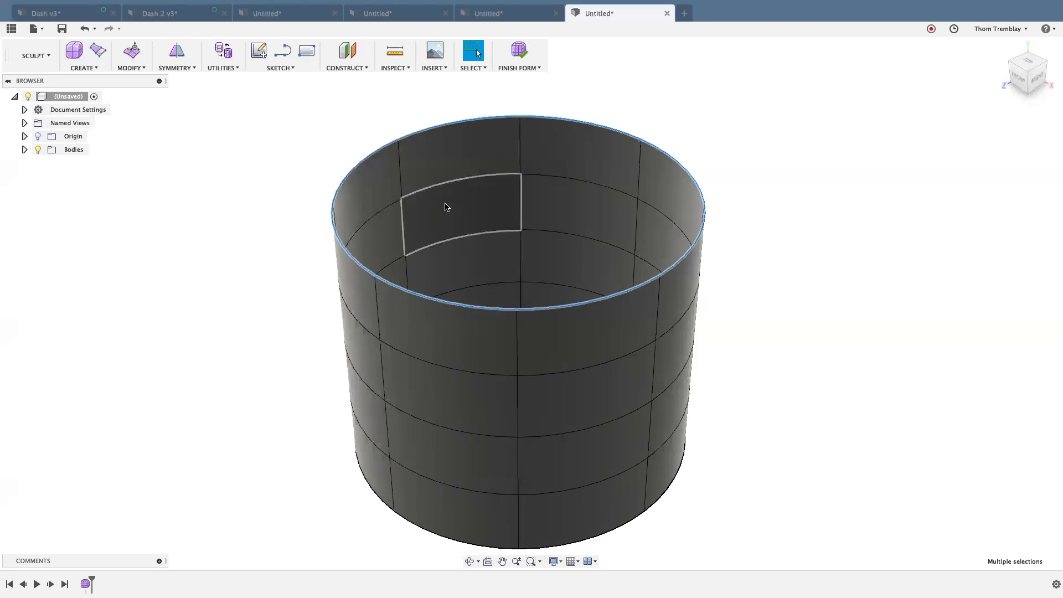
pyautogui.rightClick(858, 124)
pyautogui.click(880, 113)
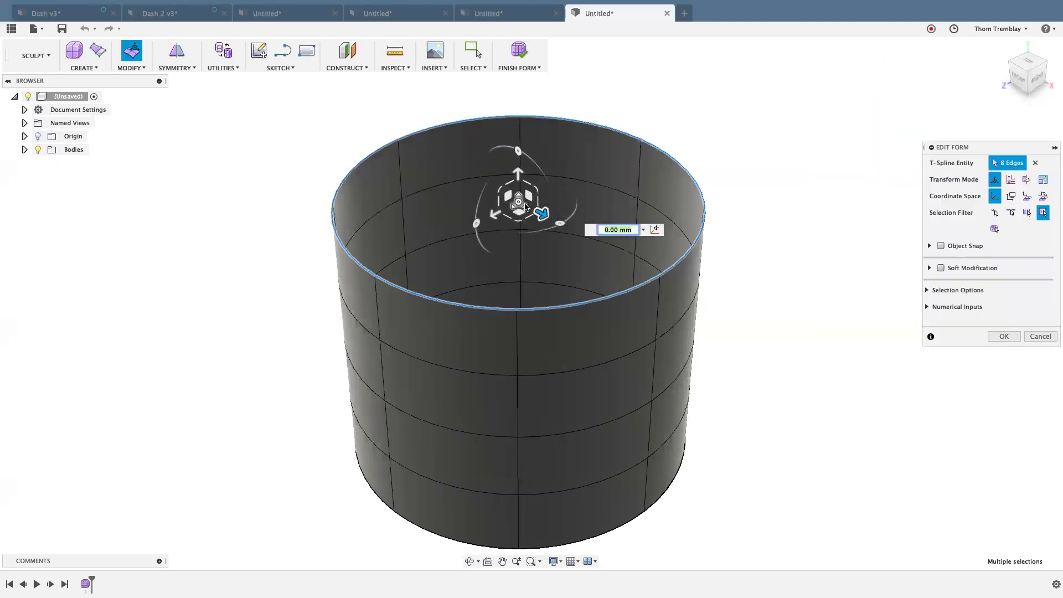
pyautogui.moveTo(518, 203); pyautogui.dragTo(514, 231)
pyautogui.moveTo(518, 195); pyautogui.dragTo(495, 199)
pyautogui.rightClick(292, 135)
pyautogui.click(335, 135)
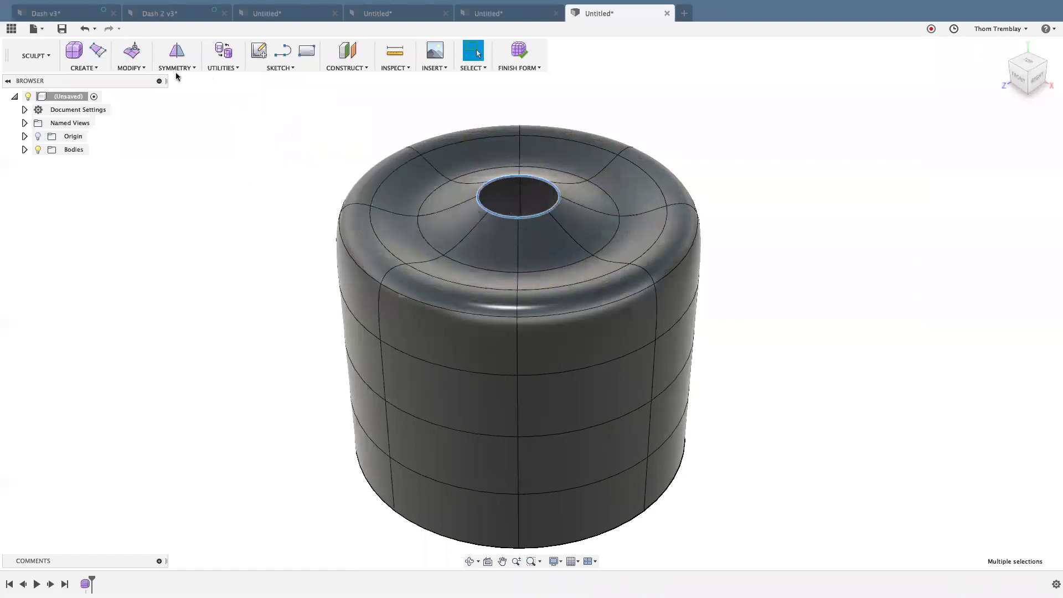
# Close the small central opening on the cylinder's top with Fill Hole in Fill Star mode.
pyautogui.click(131, 68)
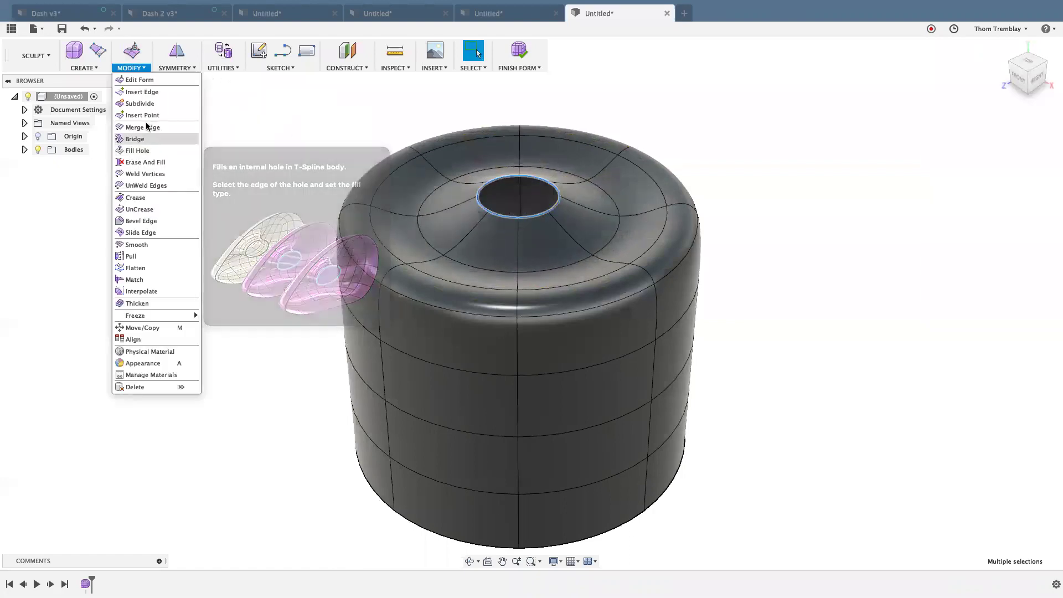
pyautogui.click(137, 150)
pyautogui.click(1016, 183)
pyautogui.click(1021, 208)
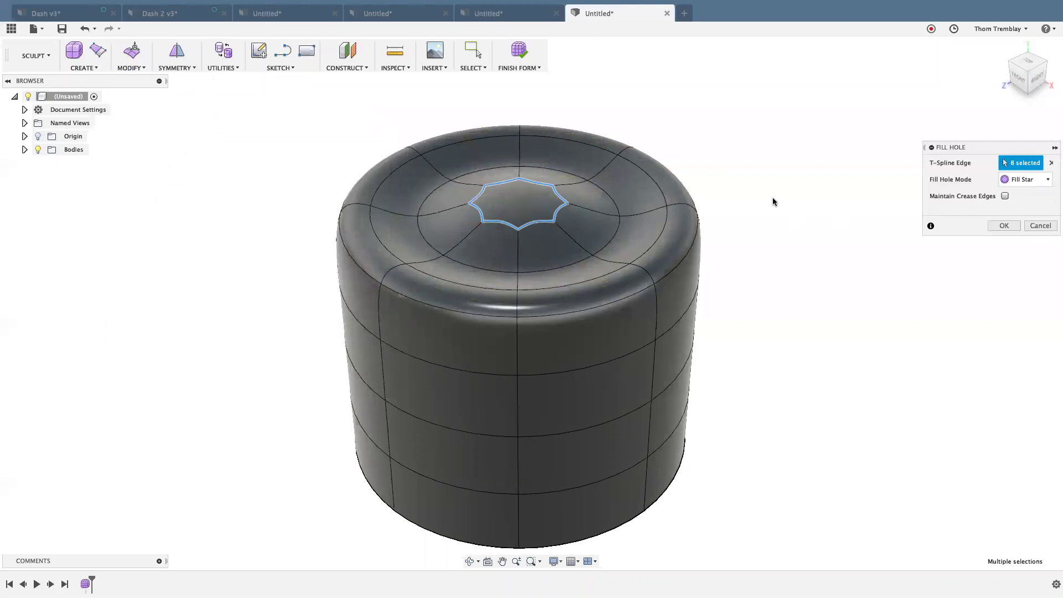
pyautogui.rightClick(774, 147)
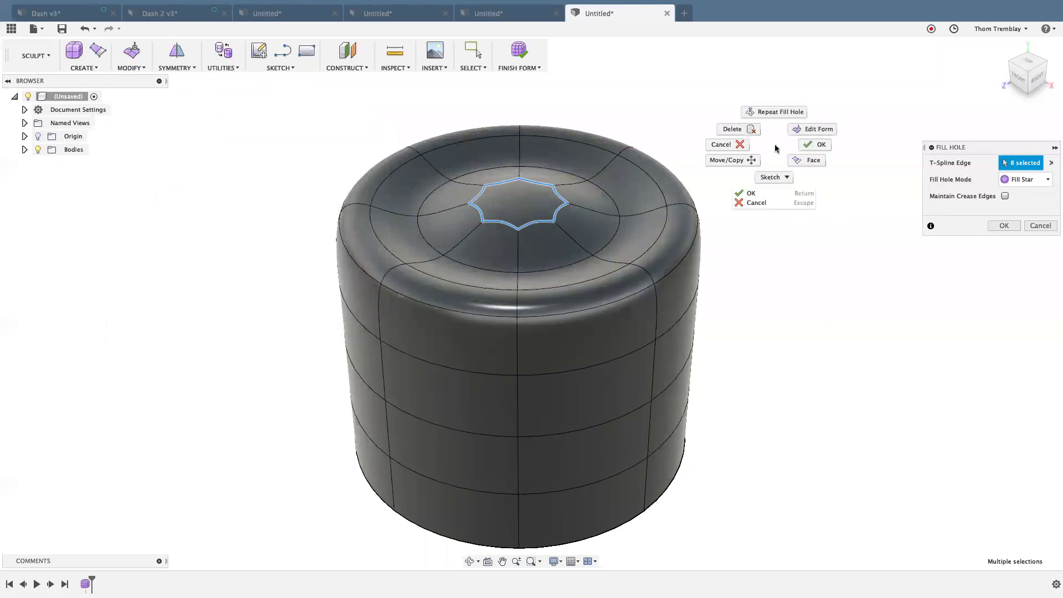
pyautogui.click(819, 148)
# Try to close the cylinder's open bottom with Fill Hole in Fill Star mode, with Maintain Crease Edges enabled.
pyautogui.doubleClick(619, 232)
pyautogui.click(791, 253)
pyautogui.keyDown('shift'); pyautogui.moveTo(790, 275); pyautogui.dragTo(770, 173, button='middle'); pyautogui.keyUp('shift')
pyautogui.click(127, 70)
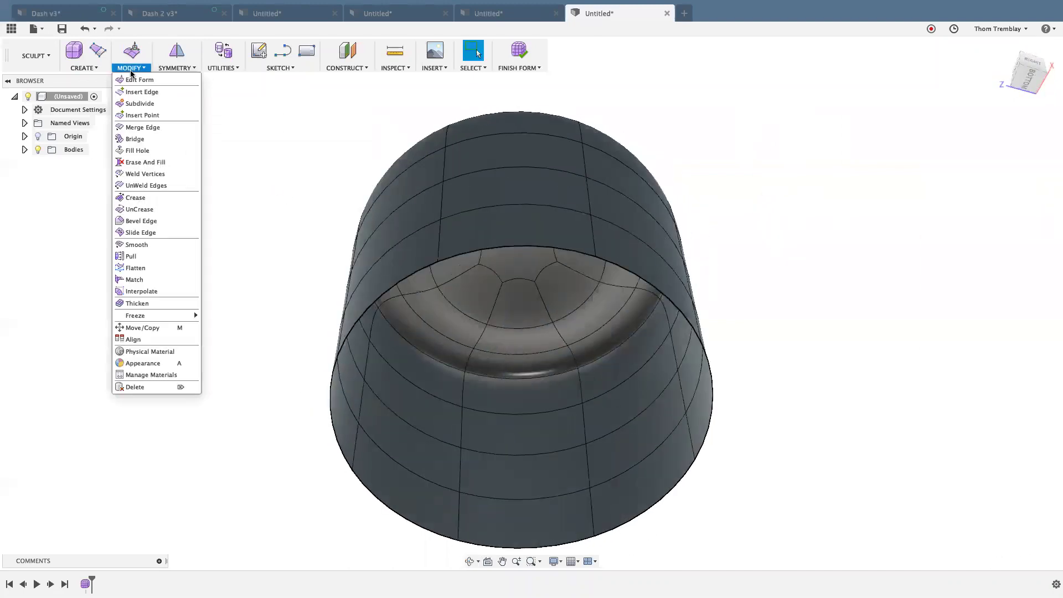
pyautogui.click(137, 150)
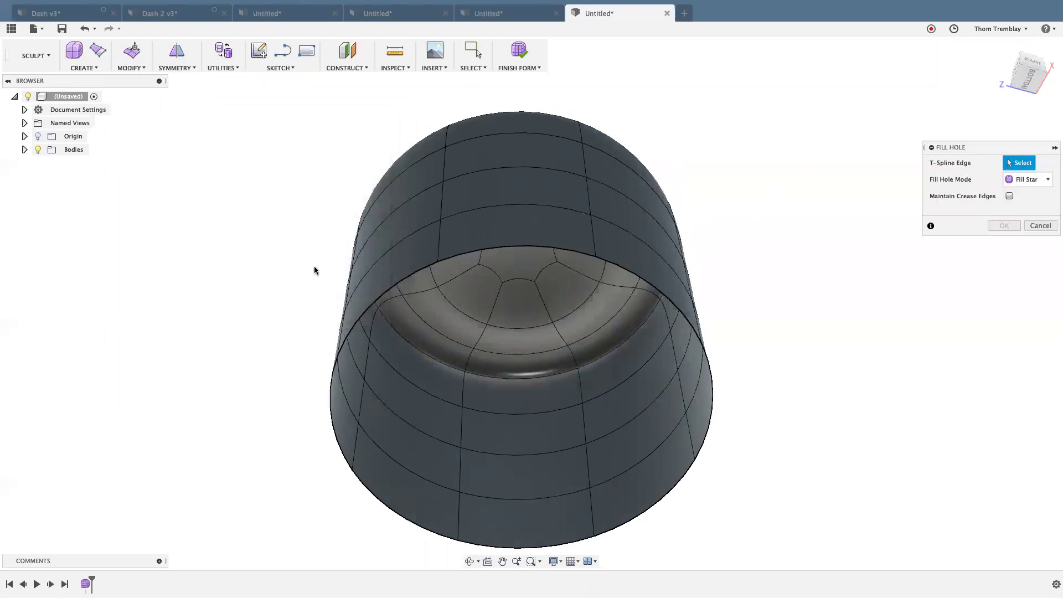
pyautogui.click(404, 277)
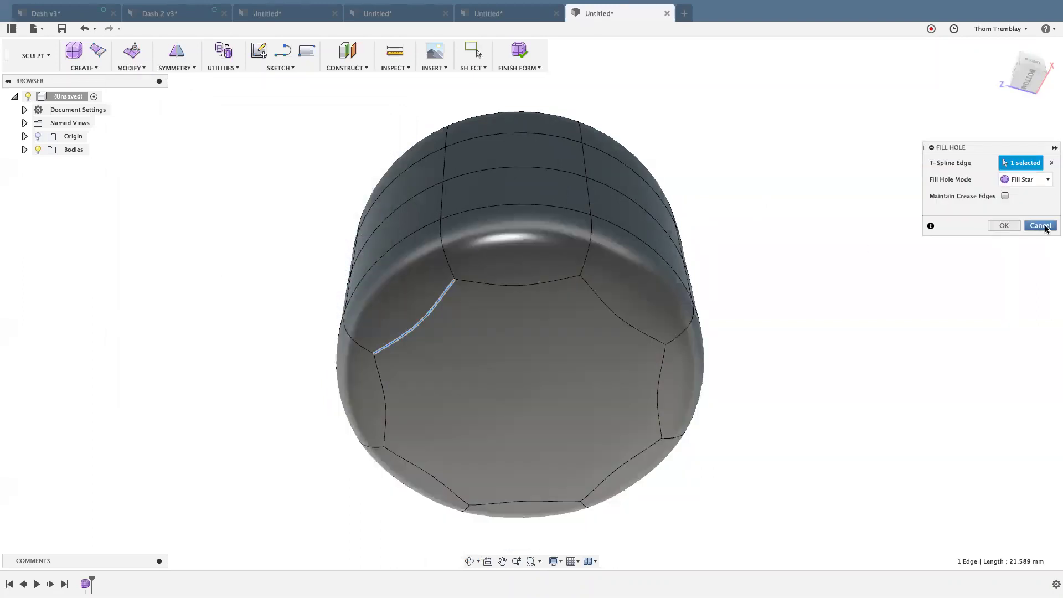
pyautogui.click(1005, 197)
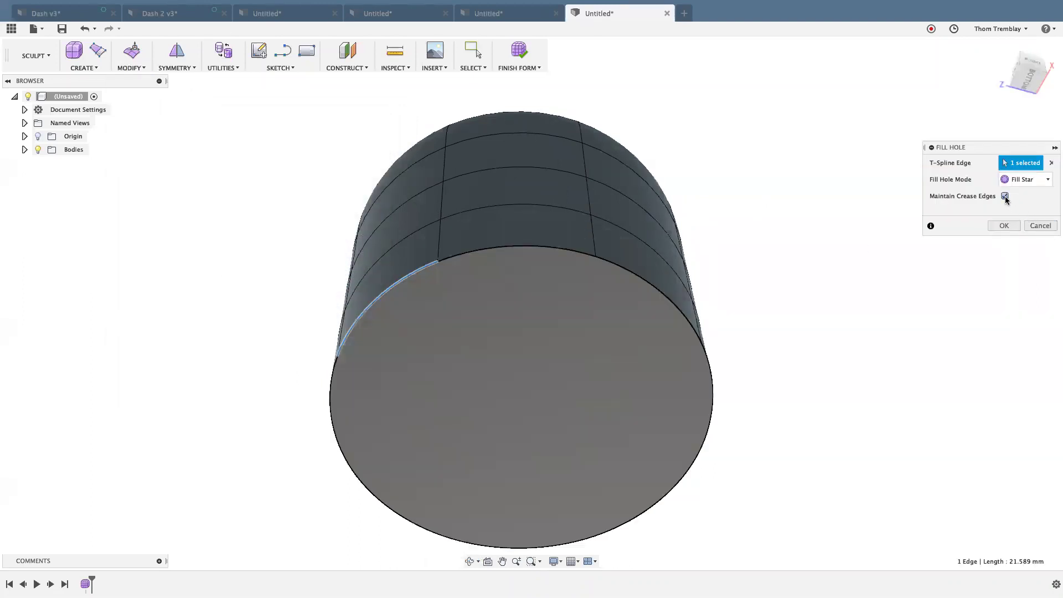
pyautogui.keyDown('shift'); pyautogui.moveTo(801, 307); pyautogui.dragTo(764, 332, button='middle'); pyautogui.keyUp('shift')
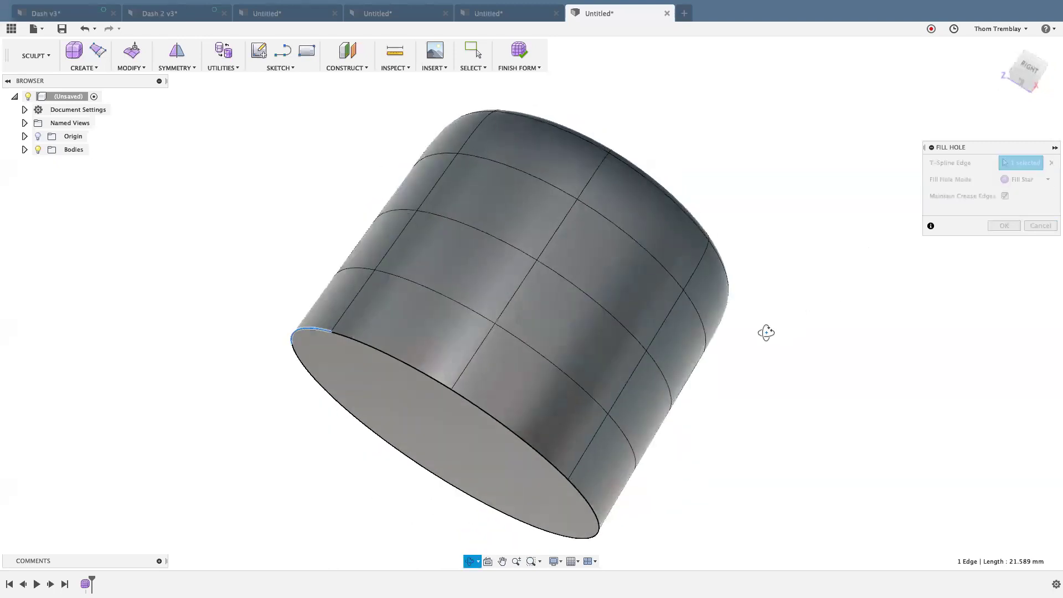
pyautogui.click(1037, 227)
# In the Patch workspace, cover the cylinder's open bottom with a Patch surface along its chained boundary edges, as a new body.
pyautogui.keyDown('shift'); pyautogui.moveTo(829, 323); pyautogui.dragTo(624, 355, button='middle'); pyautogui.keyUp('shift')
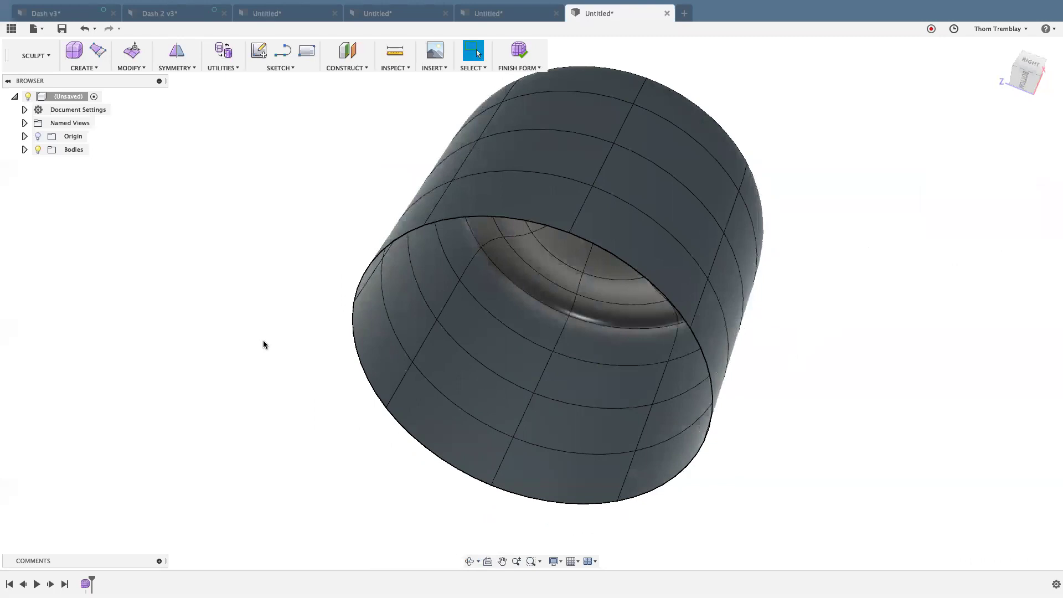
pyautogui.scroll(1, 264, 344)
pyautogui.moveTo(266, 343); pyautogui.dragTo(224, 330, button='middle')
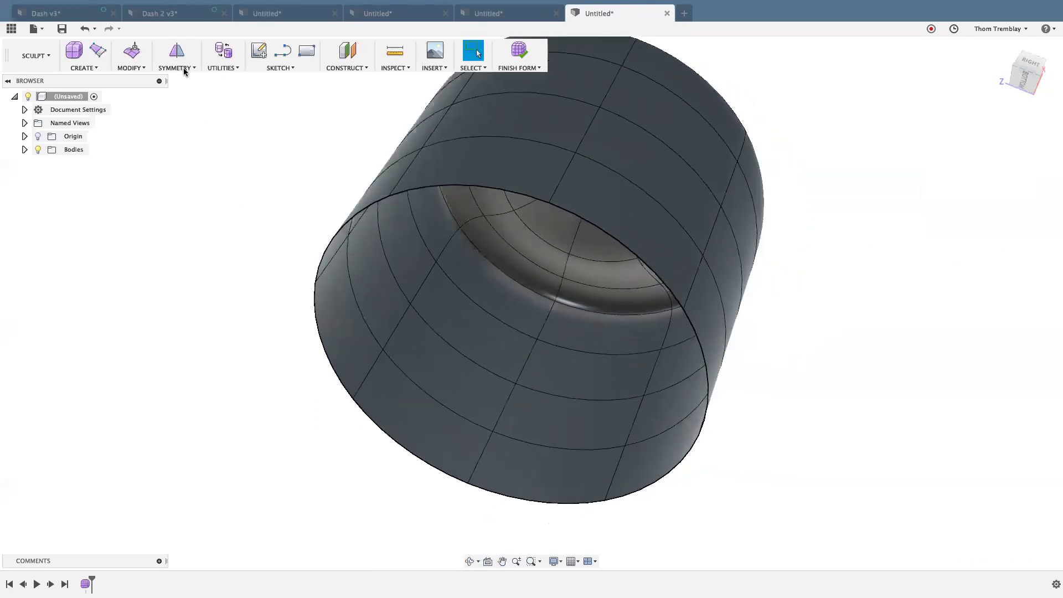
pyautogui.click(45, 55)
pyautogui.click(26, 121)
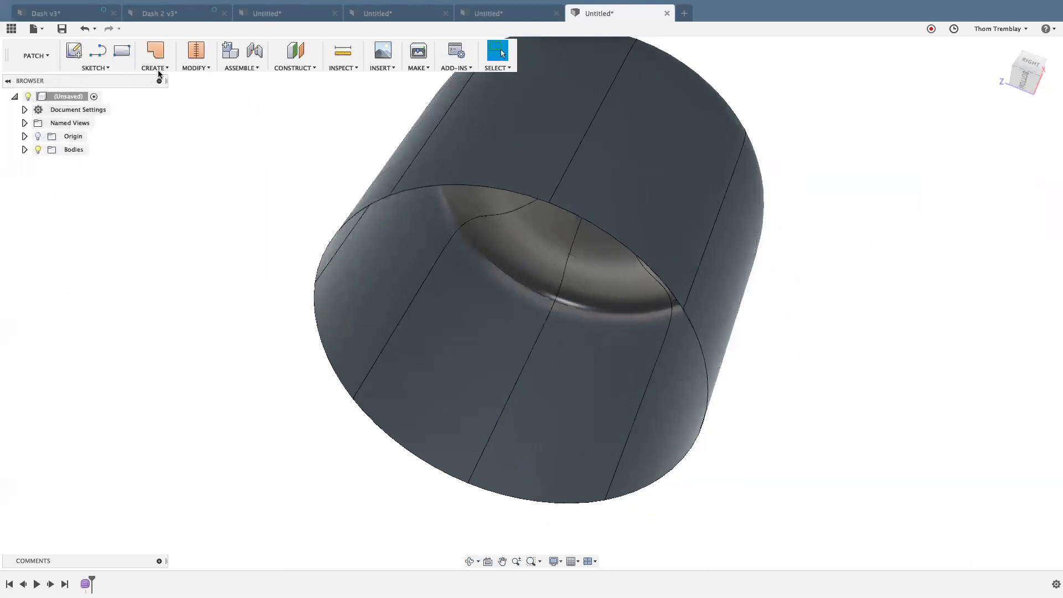
pyautogui.click(158, 71)
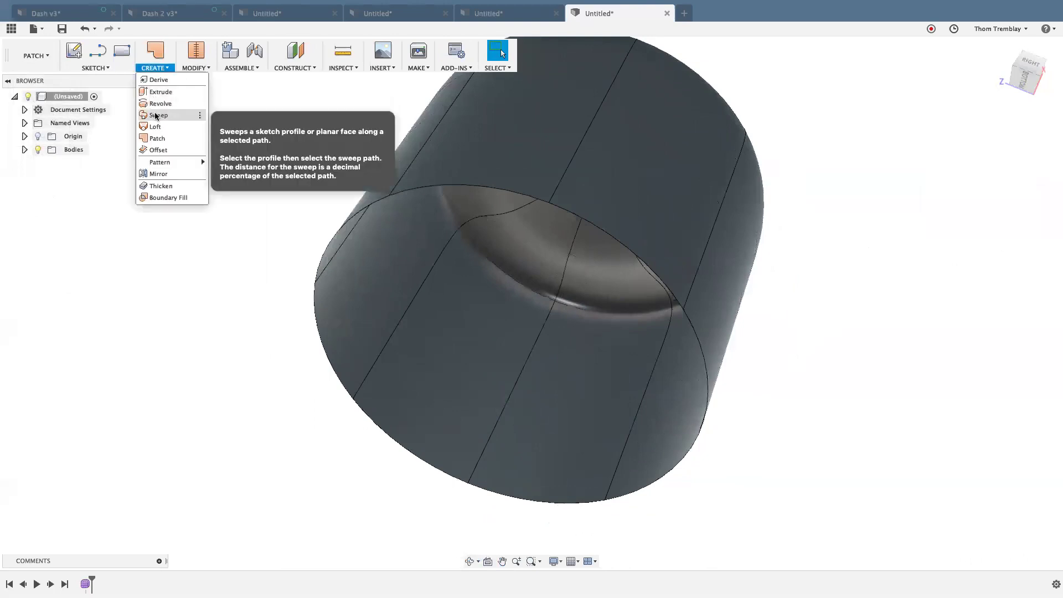
pyautogui.click(288, 68)
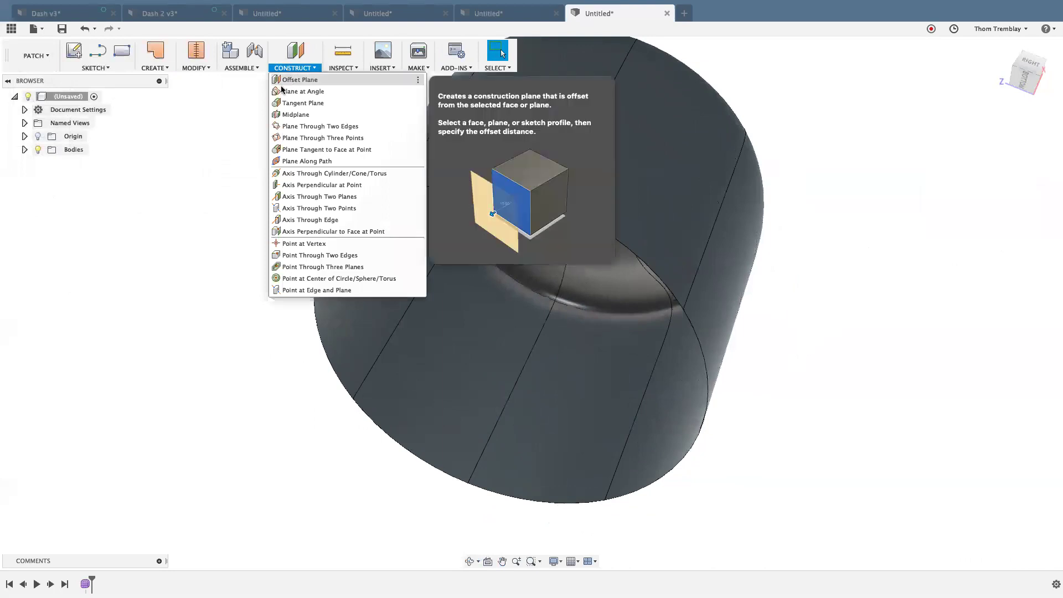
pyautogui.click(164, 69)
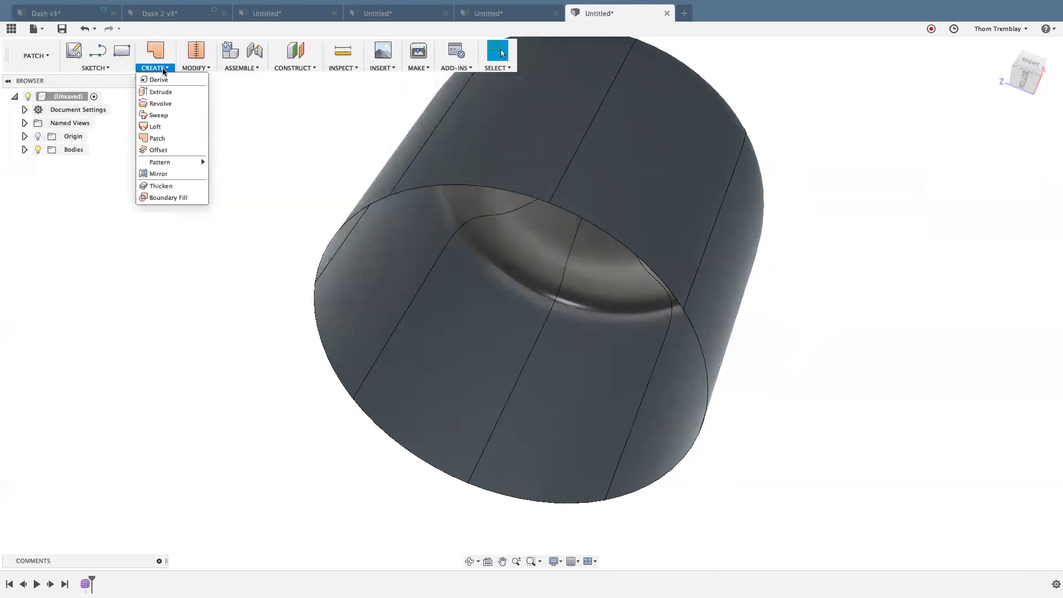
pyautogui.click(157, 139)
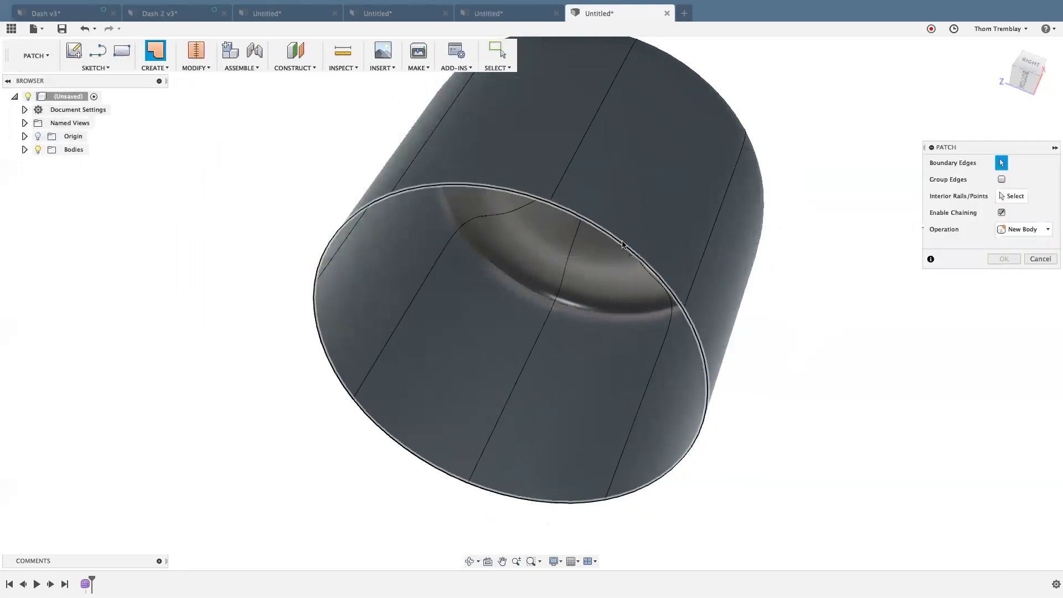
pyautogui.click(658, 254)
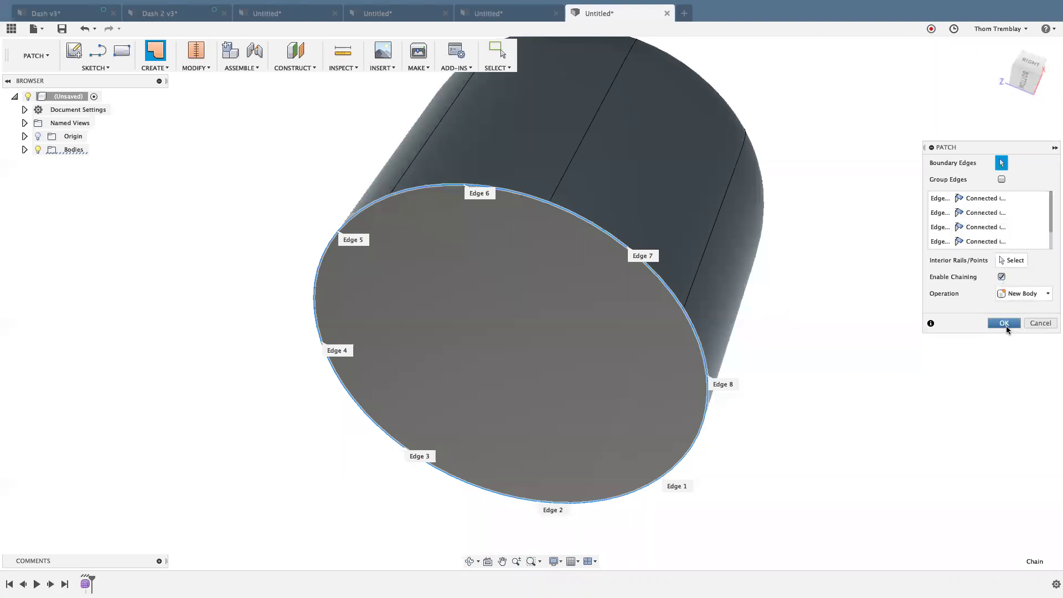
pyautogui.click(1005, 324)
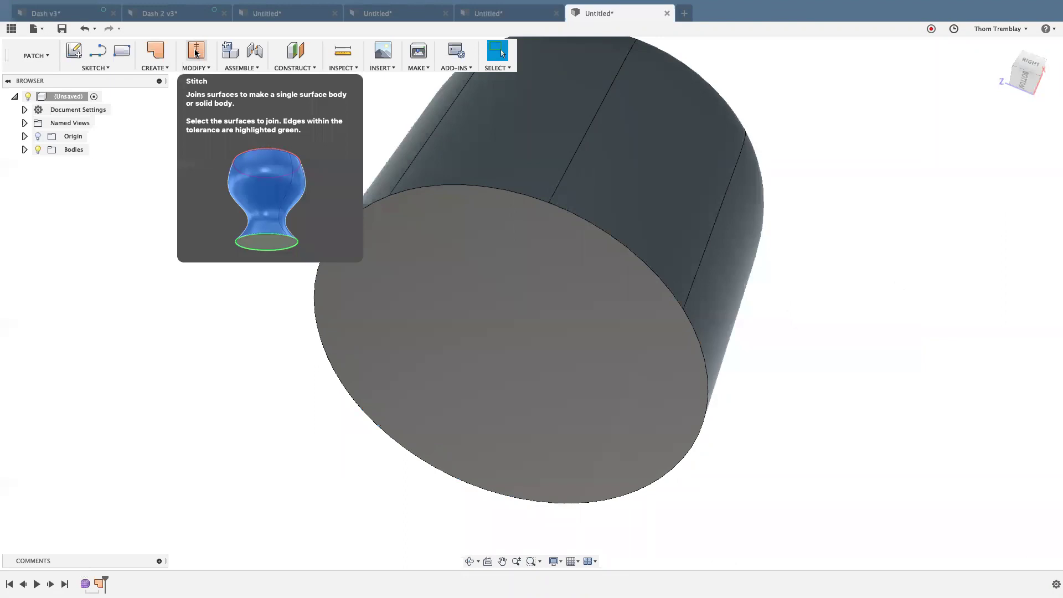
# Stitch the bottom patch and the cylinder surface into a new body with a 1.00 mm tolerance.
pyautogui.click(195, 52)
pyautogui.click(390, 253)
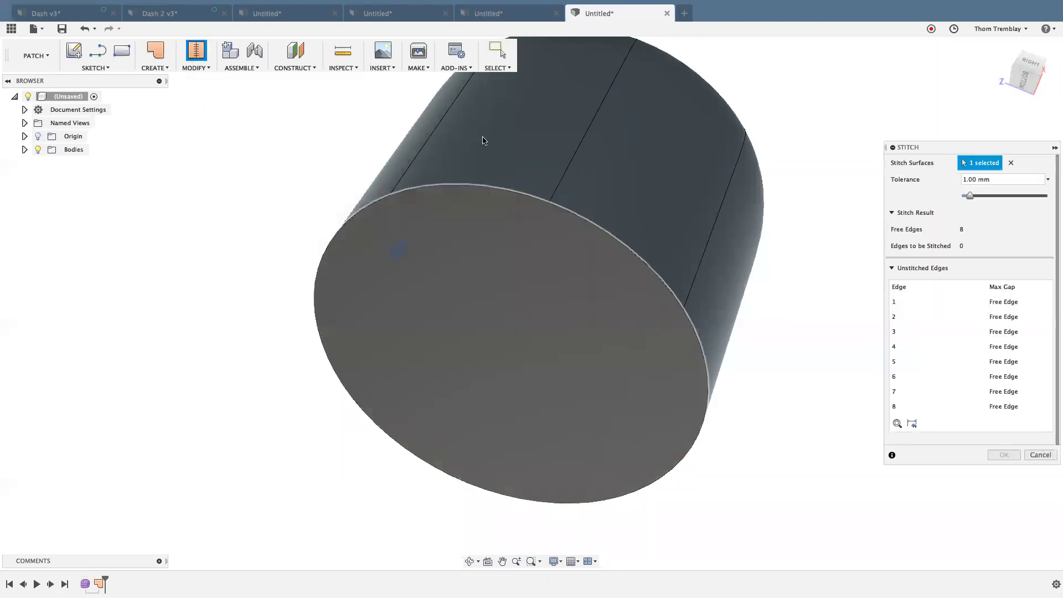
pyautogui.click(505, 136)
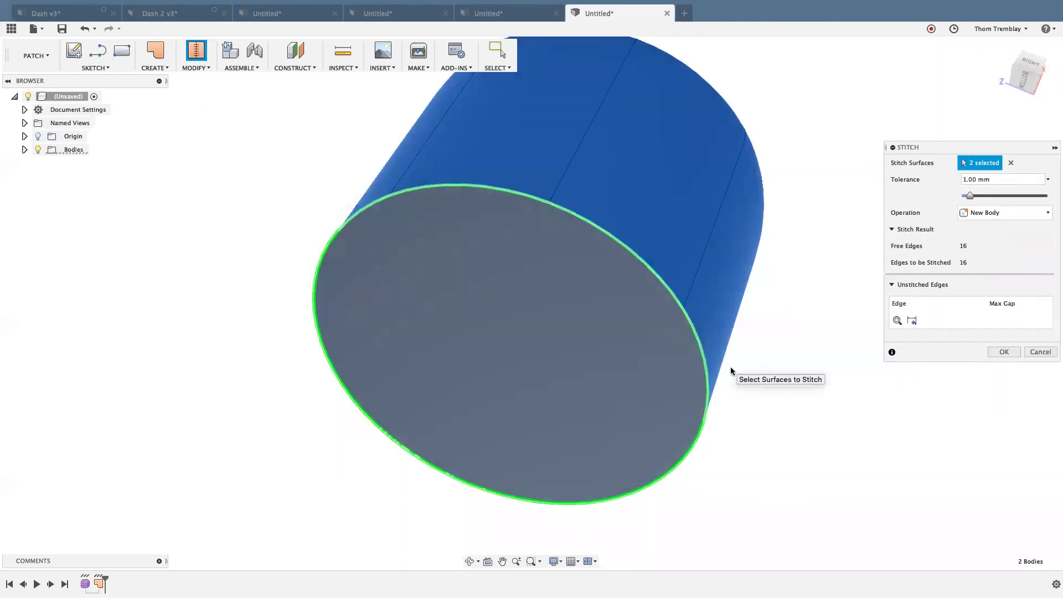
pyautogui.click(1004, 353)
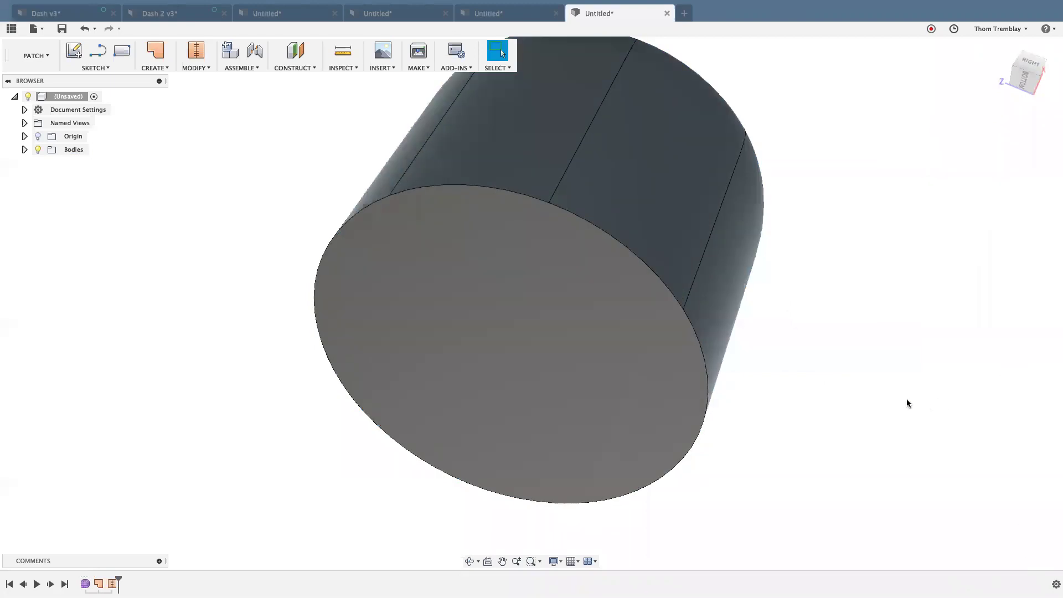
# Start a section analysis from the cylinder's bottom face and rotate the cutting plane to about 94 degrees in Z.
pyautogui.scroll(-3, 843, 380)
pyautogui.moveTo(357, 163); pyautogui.dragTo(317, 151, button='middle')
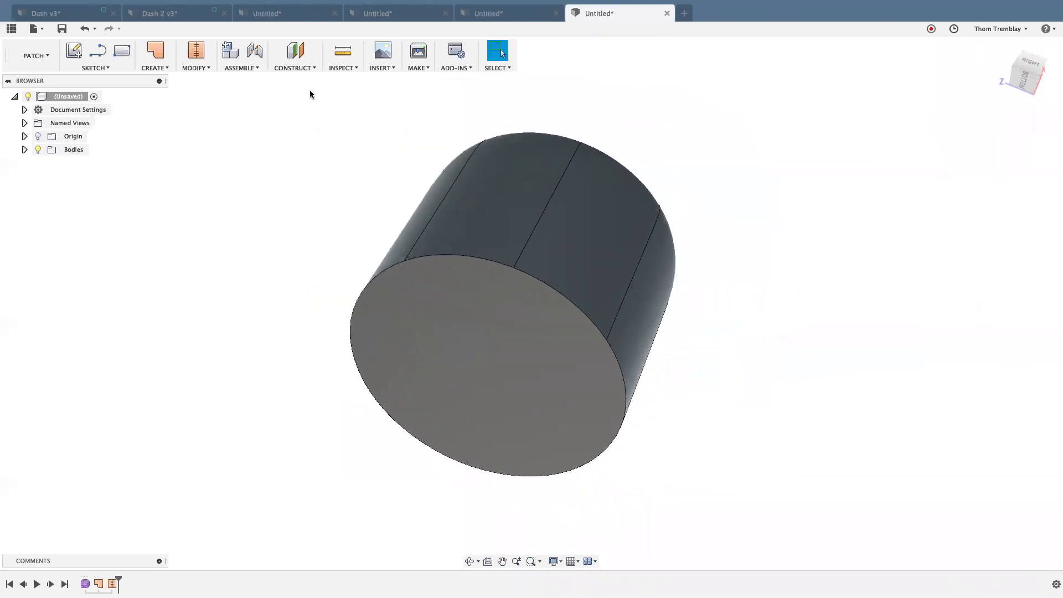
pyautogui.click(291, 69)
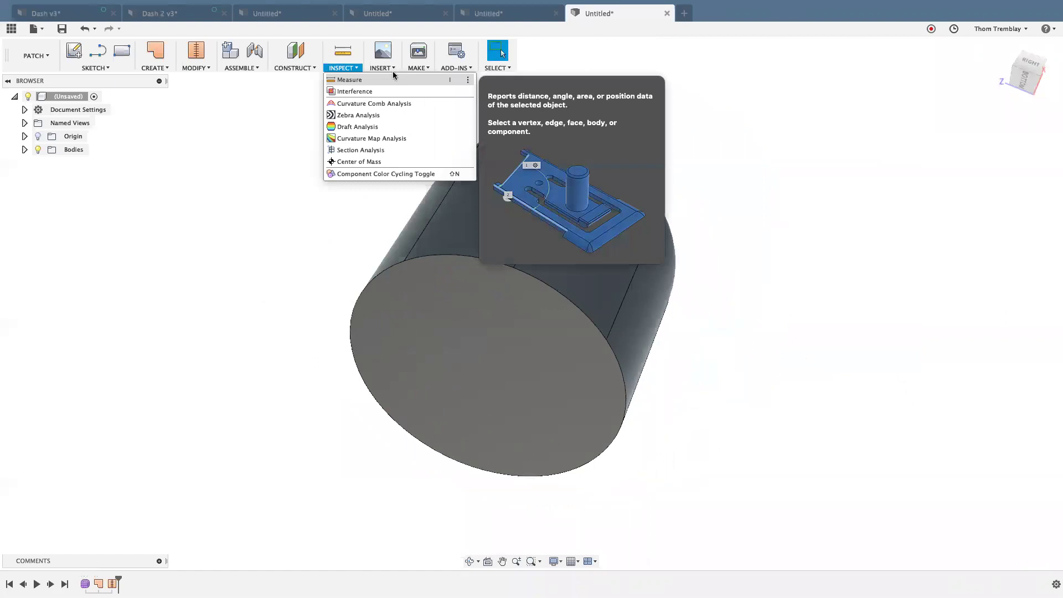
pyautogui.moveTo(413, 68)
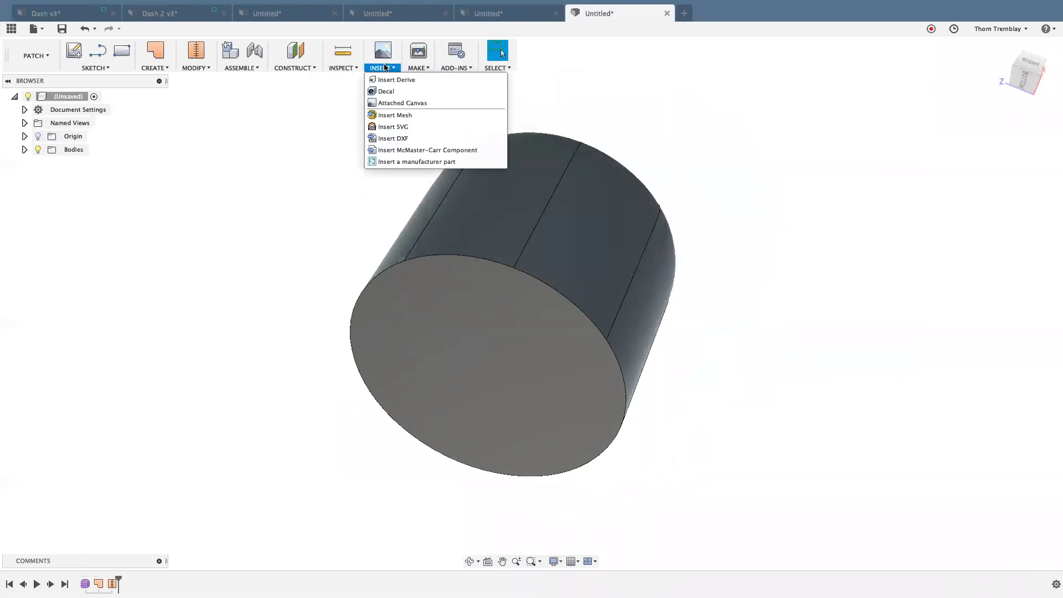
pyautogui.moveTo(343, 69)
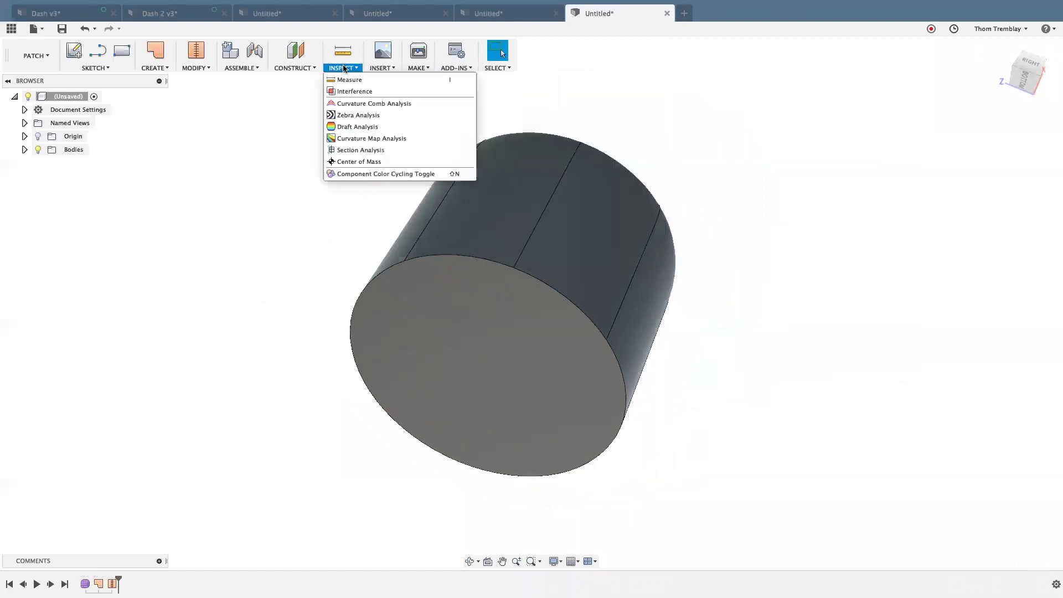
pyautogui.click(348, 152)
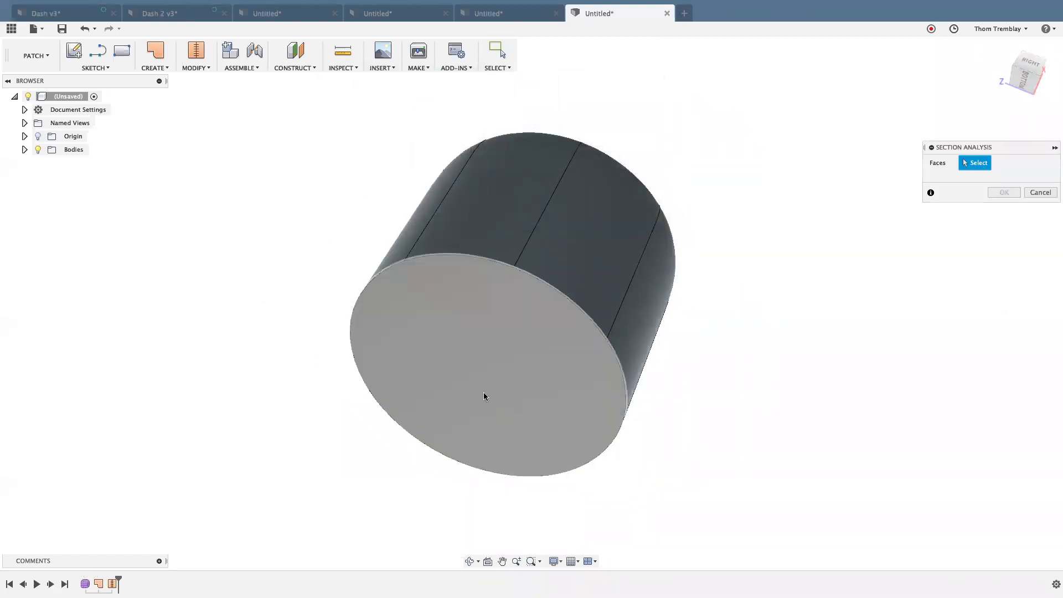
pyautogui.click(496, 418)
pyautogui.moveTo(466, 431)
pyautogui.mouseDown()
pyautogui.moveTo(553, 400)
pyautogui.moveTo(544, 411)
pyautogui.mouseUp()
pyautogui.moveTo(686, 442)
pyautogui.keyDown('shift'); pyautogui.mouseDown(button='middle')
pyautogui.moveTo(681, 425)
pyautogui.moveTo(667, 429)
pyautogui.mouseUp(button='middle'); pyautogui.keyUp('shift')
pyautogui.scroll(2, 684, 344)
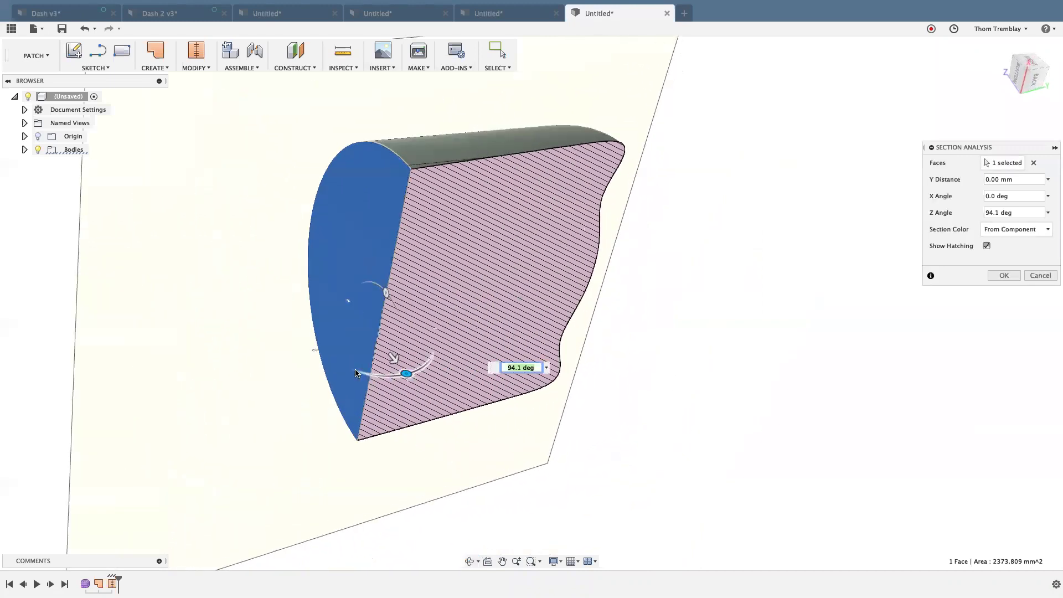
# Shift the section plane by a Y distance of about 3.8 mm and accept the section analysis.
pyautogui.moveTo(393, 357); pyautogui.dragTo(409, 375)
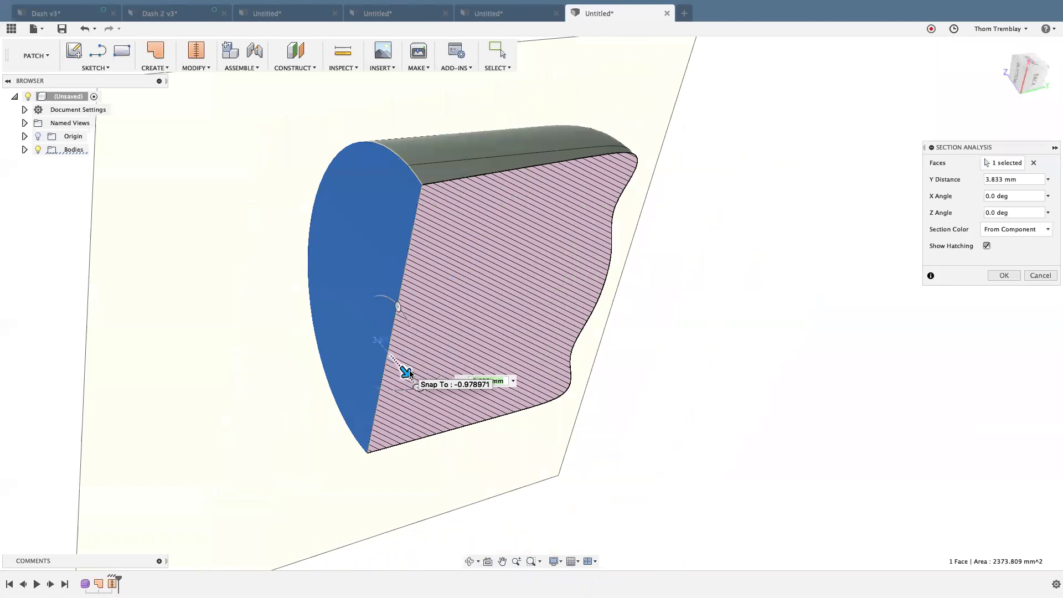
pyautogui.rightClick(790, 440)
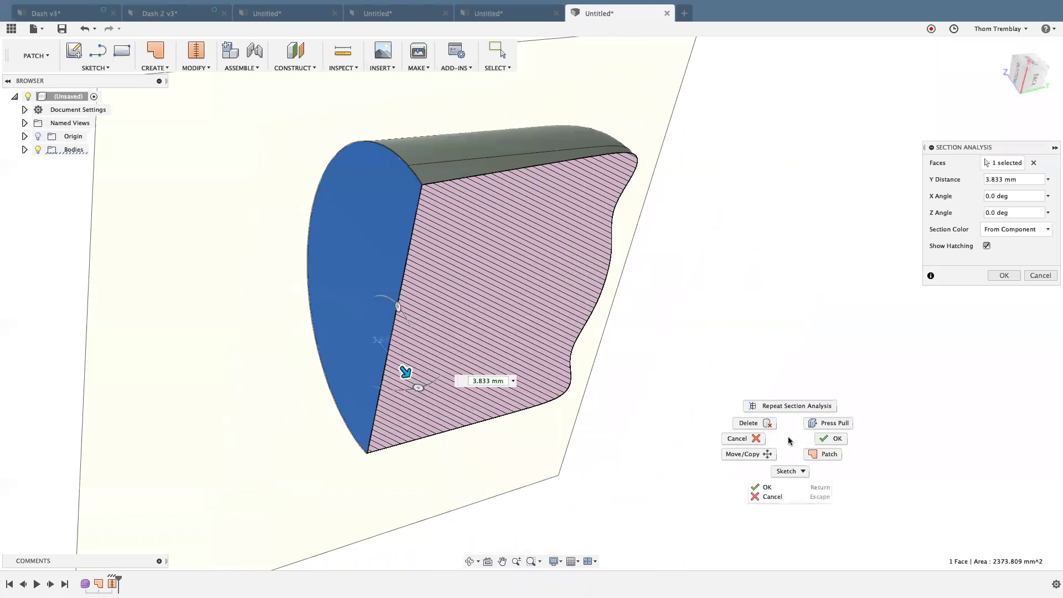
pyautogui.click(822, 440)
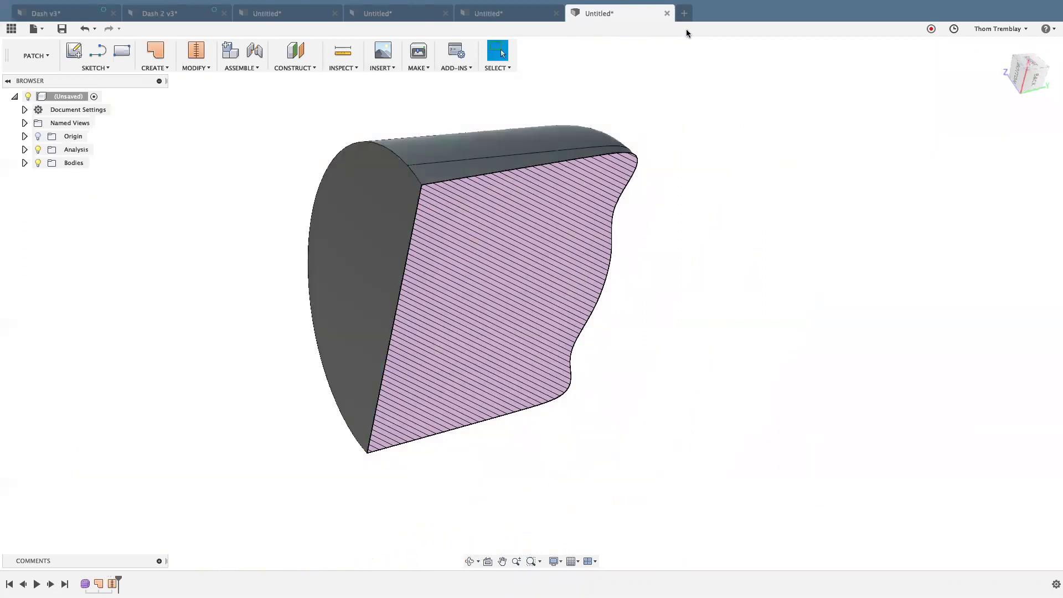
# Create a new untitled design and switch it to the Patch workspace.
pyautogui.click(685, 13)
pyautogui.click(35, 56)
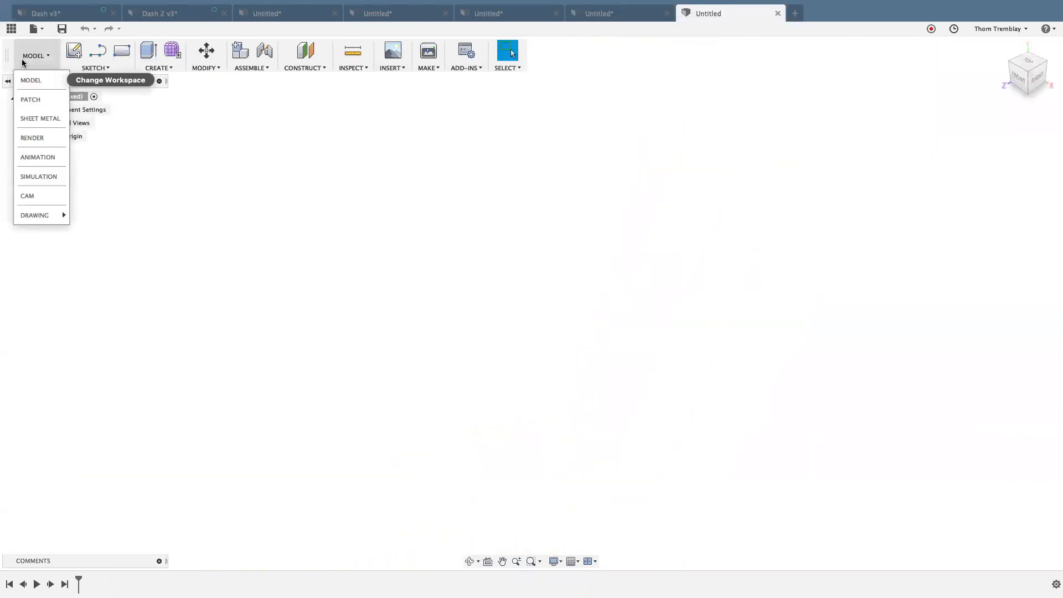
pyautogui.click(30, 100)
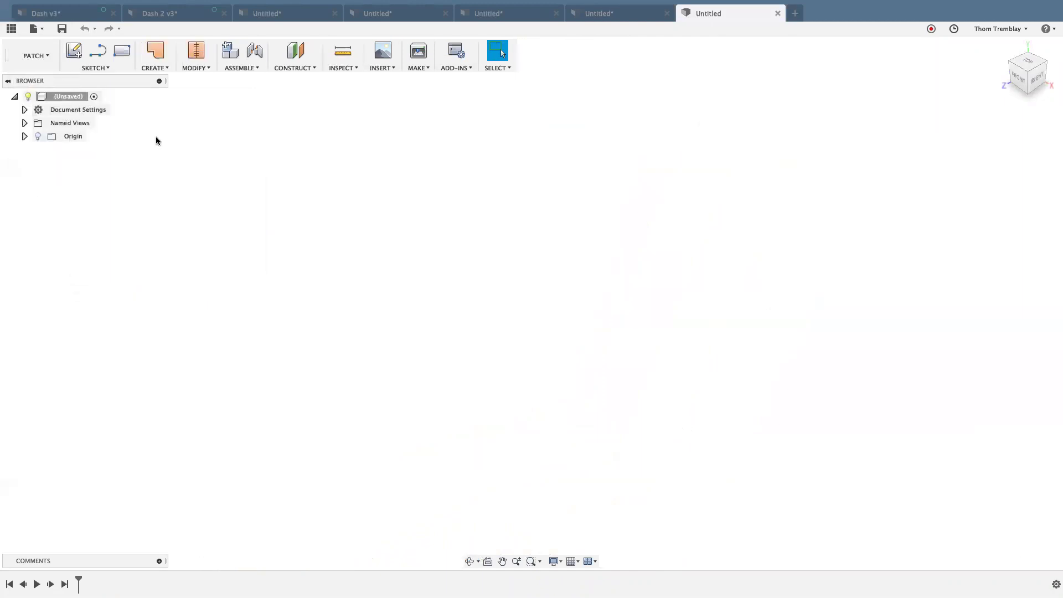
# Start a sketch on the front plane and draw a vertical line upward from the origin.
pyautogui.click(97, 50)
pyautogui.click(555, 308)
pyautogui.click(501, 320)
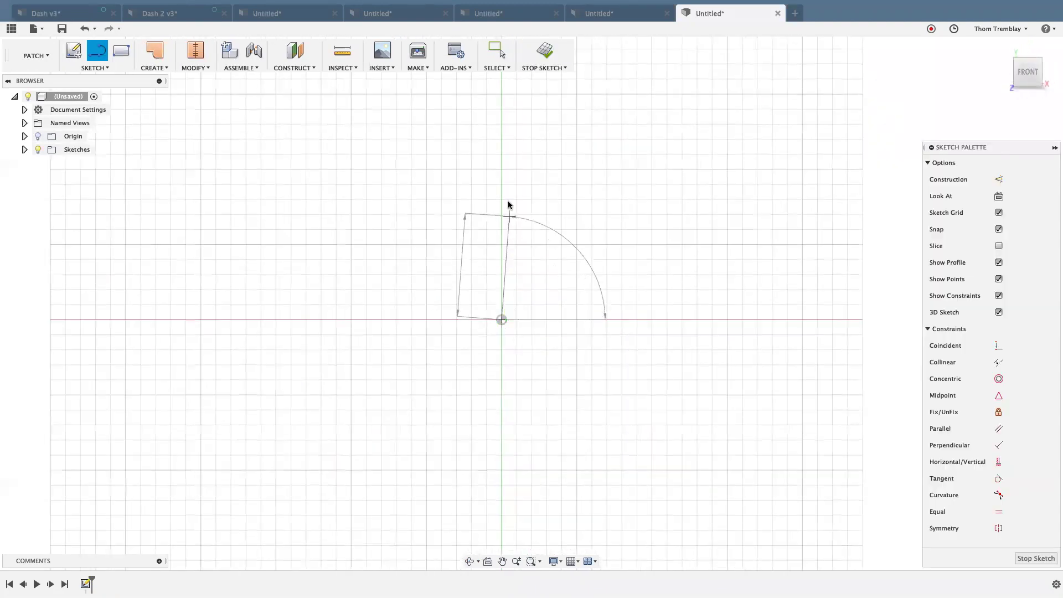
pyautogui.click(501, 131)
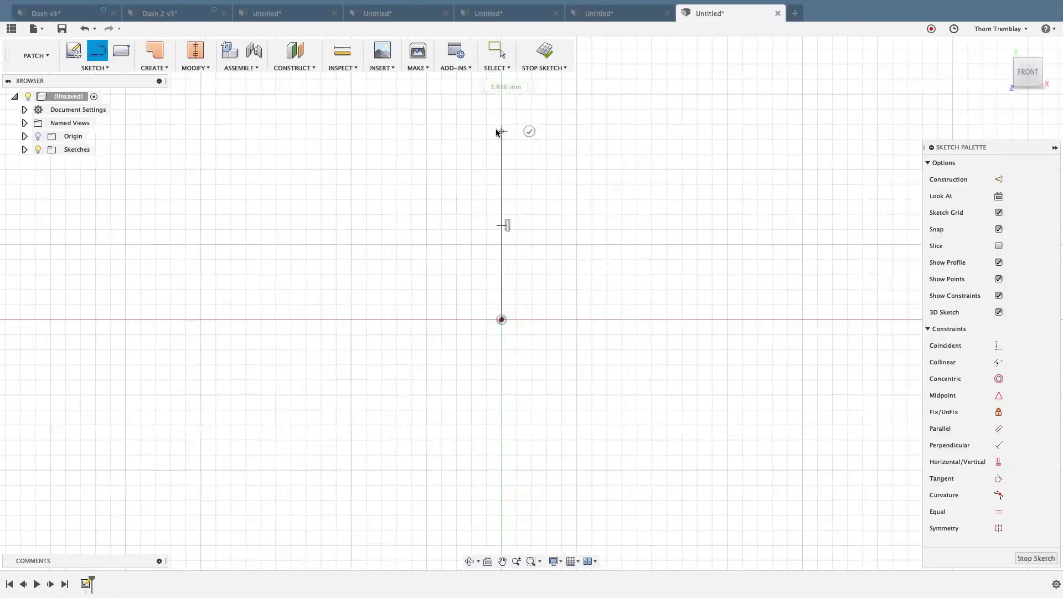
# Try a tangent arc curving left from the vertical line's upper end, and delete it.
pyautogui.moveTo(500, 131); pyautogui.dragTo(441, 124)
pyautogui.scroll(1, 467, 132)
pyautogui.press('Escape')
pyautogui.moveTo(468, 136); pyautogui.dragTo(437, 207, button='middle')
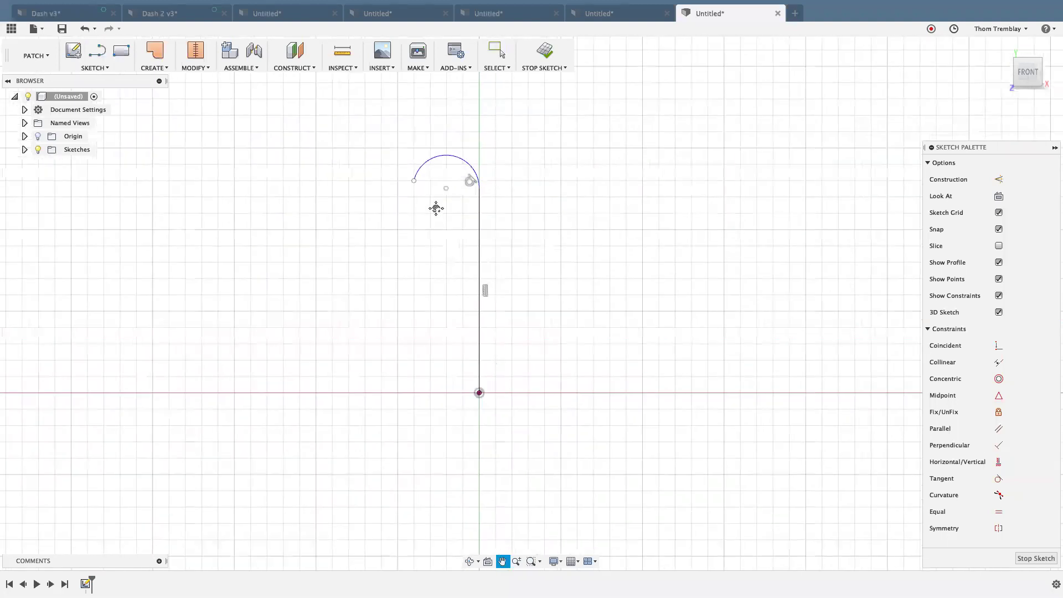
pyautogui.rightClick(451, 173)
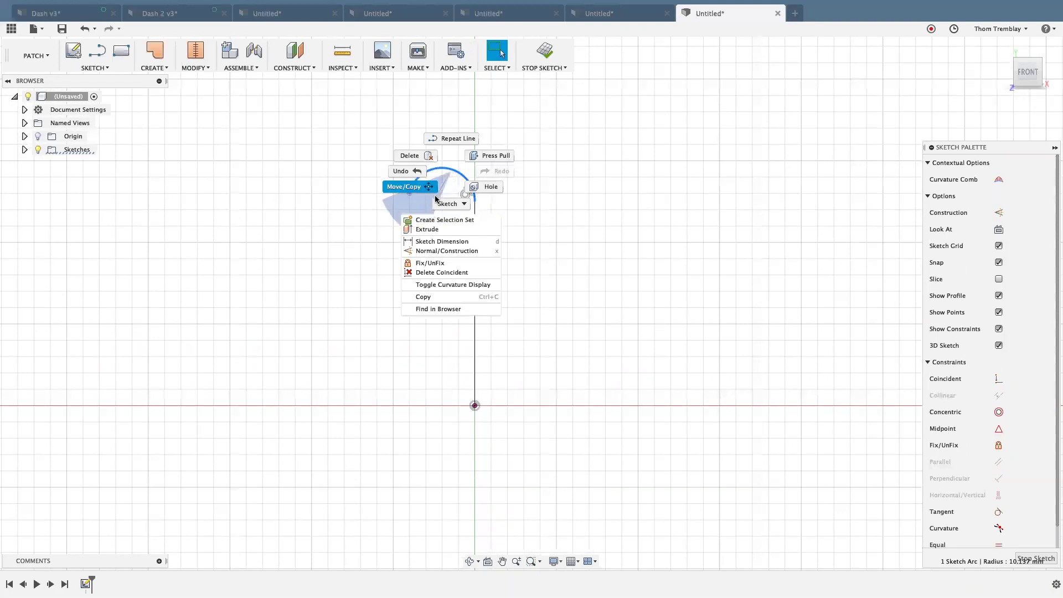
pyautogui.click(427, 161)
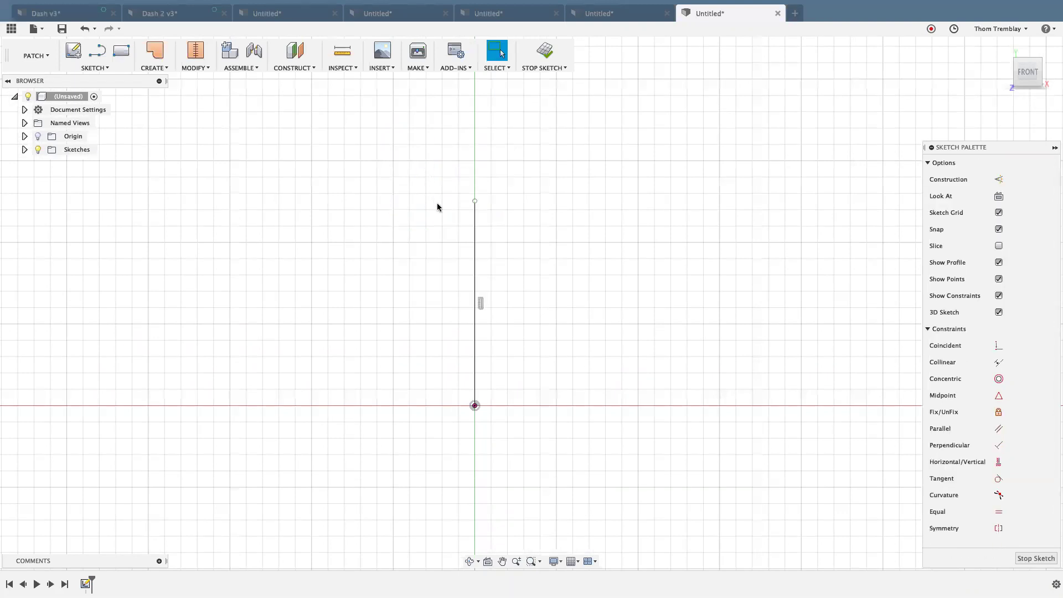
# Draw a short horizontal line leftward from the upper end of the vertical line.
pyautogui.press('l')
pyautogui.moveTo(474, 203); pyautogui.dragTo(427, 203)
pyautogui.click(424, 201)
pyautogui.click(427, 175)
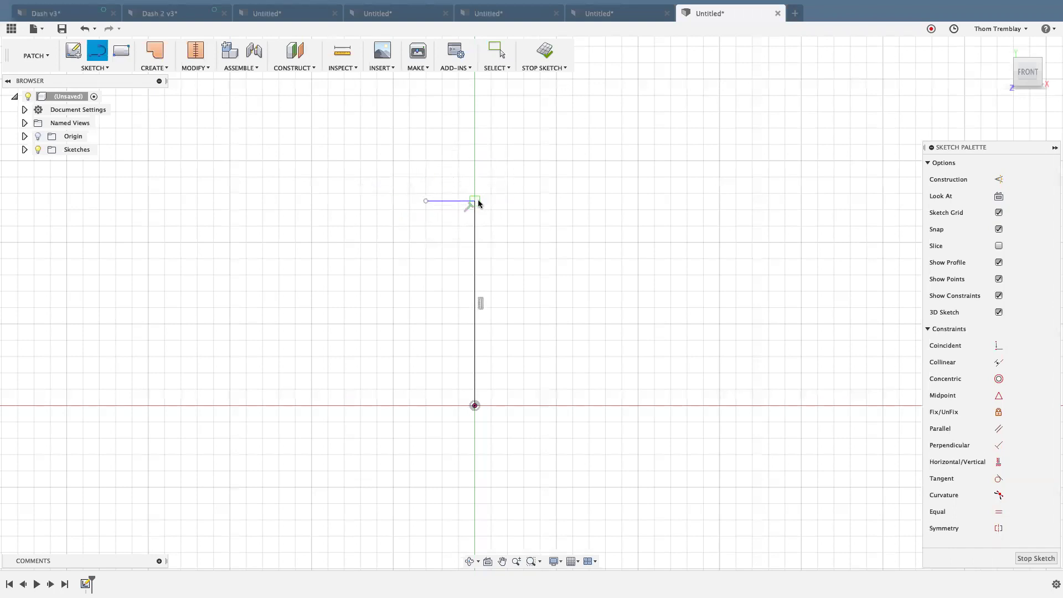
# Sketch a wavy chain of tangent arcs rightward from the vertical line's upper end, finishing with a nearly vertical line down past the horizontal axis.
pyautogui.moveTo(478, 203); pyautogui.dragTo(639, 230)
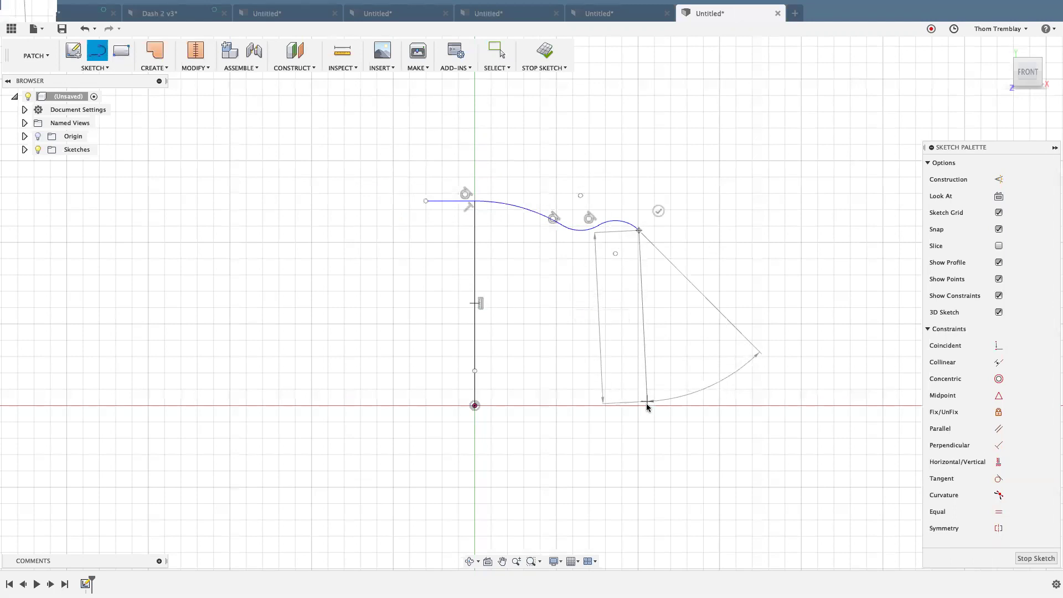
pyautogui.click(648, 427)
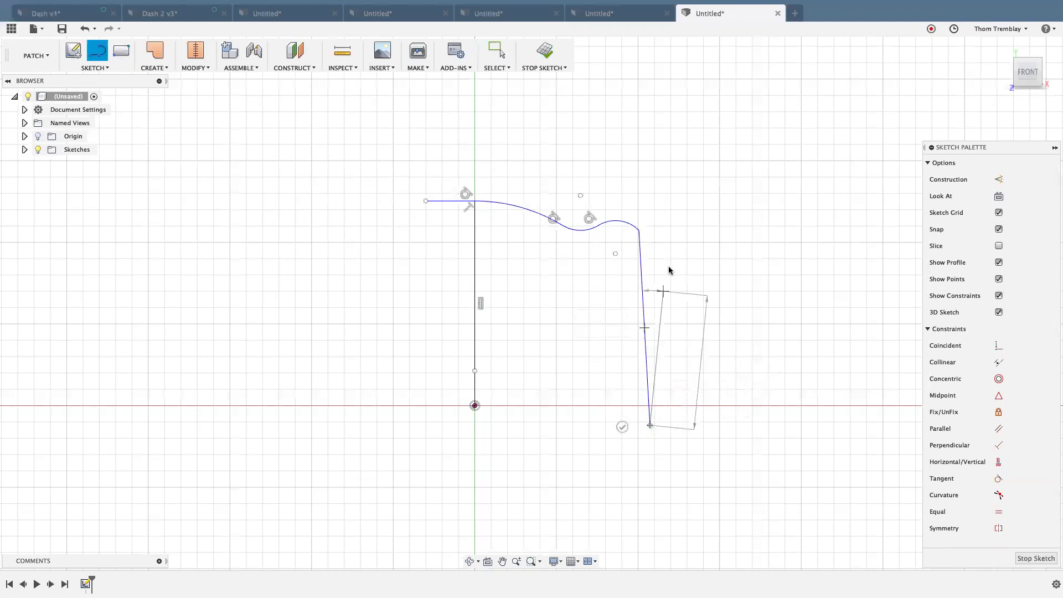
pyautogui.press('Escape')
# Convert the short horizontal line and the vertical line to construction geometry.
pyautogui.click(455, 203)
pyautogui.click(475, 244)
pyautogui.click(1001, 181)
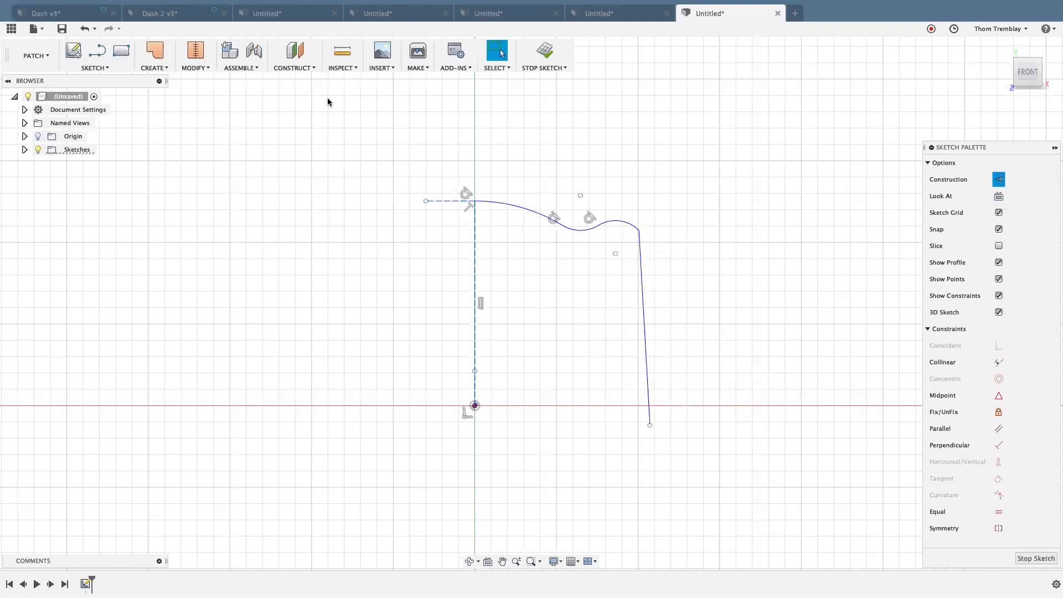
# Revolve the chained open profile 360 degrees about the vertical construction line as a new surface body.
pyautogui.click(156, 70)
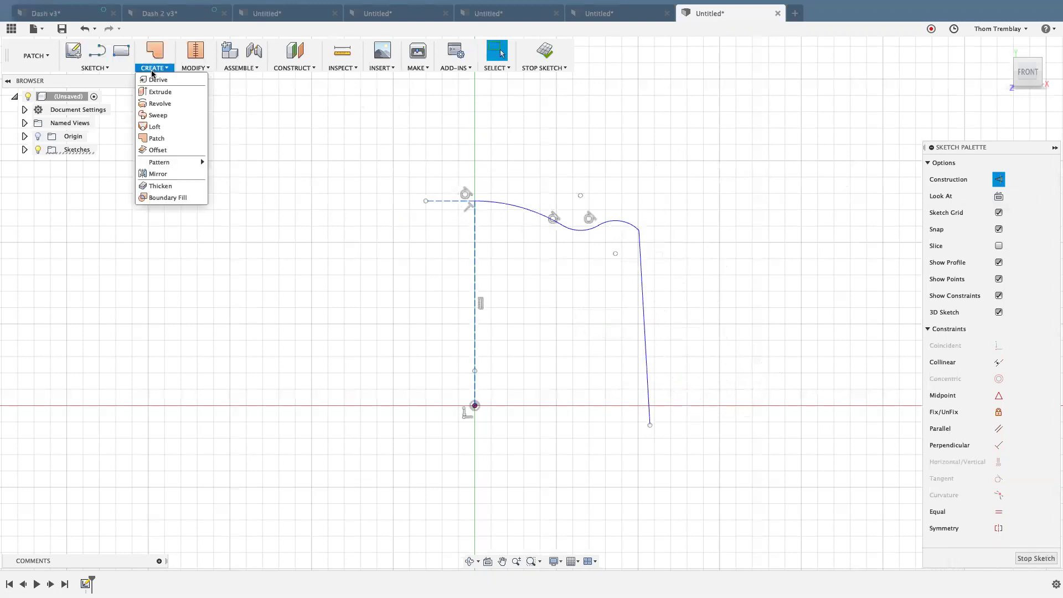
pyautogui.click(152, 104)
pyautogui.click(600, 193)
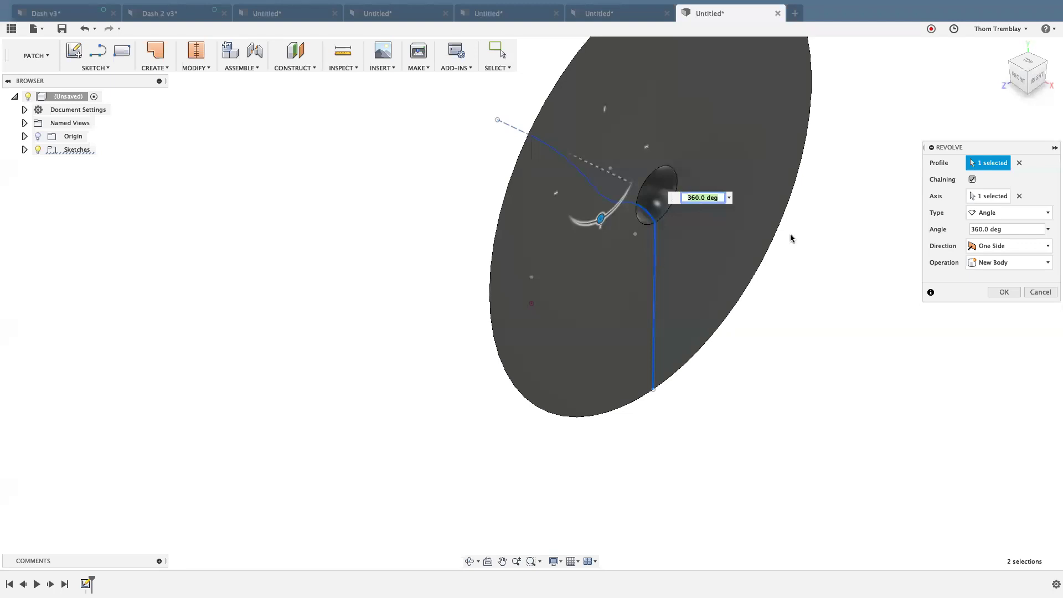
pyautogui.click(1019, 197)
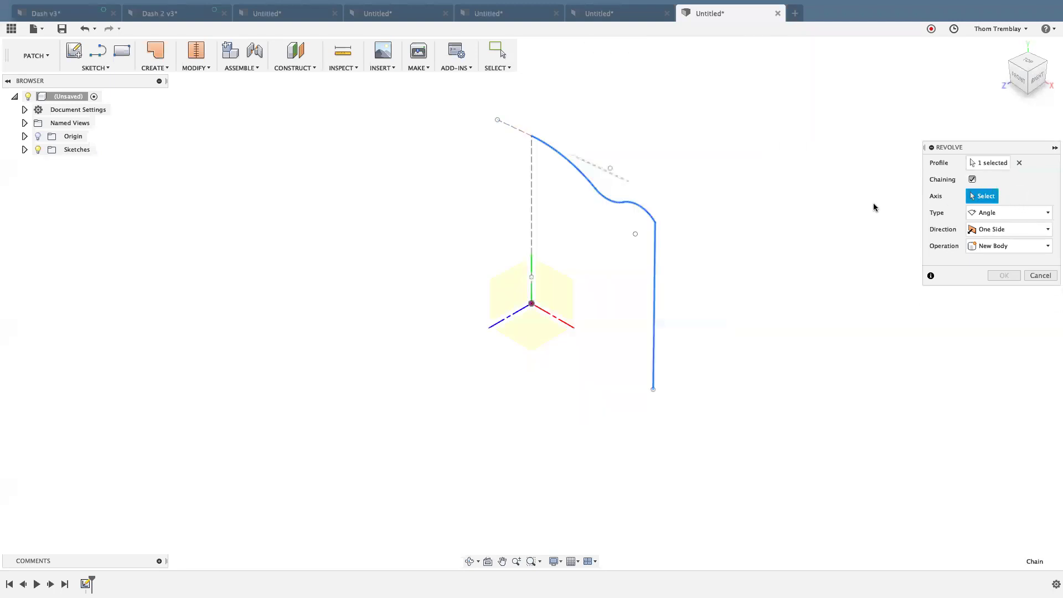
pyautogui.click(530, 216)
pyautogui.click(996, 293)
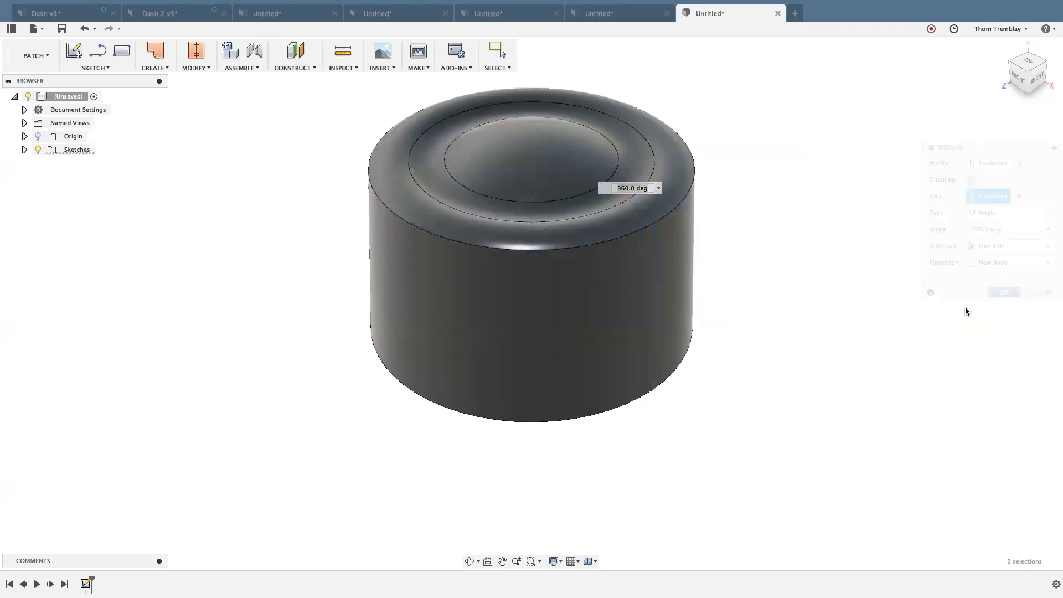
# Boundary Fill the cell enclosed by the revolved surface and the horizontal origin plane as a new solid body.
pyautogui.keyDown('shift'); pyautogui.moveTo(843, 347); pyautogui.dragTo(646, 254, button='middle'); pyautogui.keyUp('shift')
pyautogui.click(150, 68)
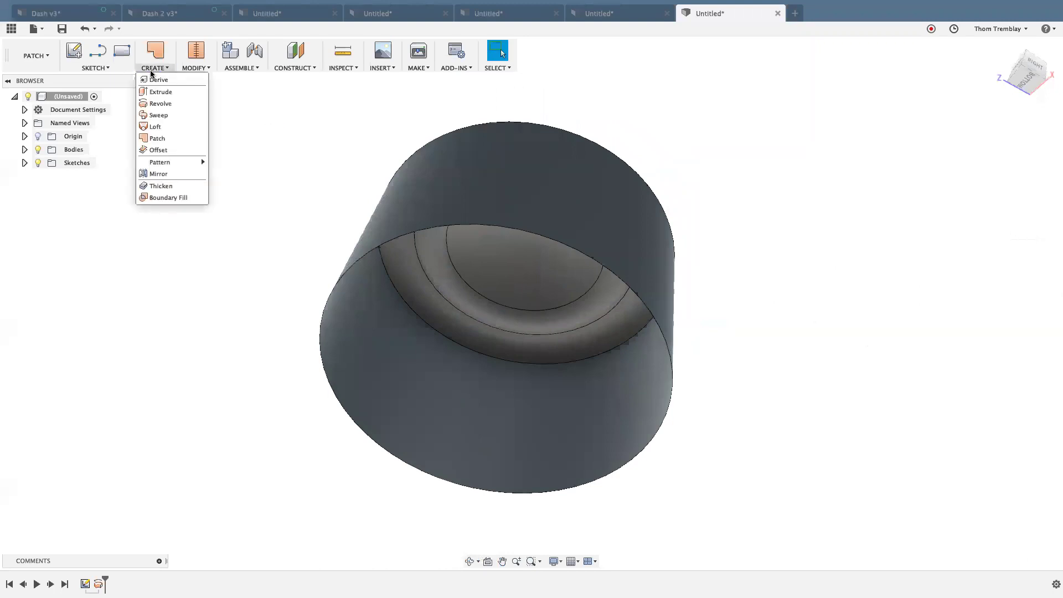
pyautogui.click(159, 197)
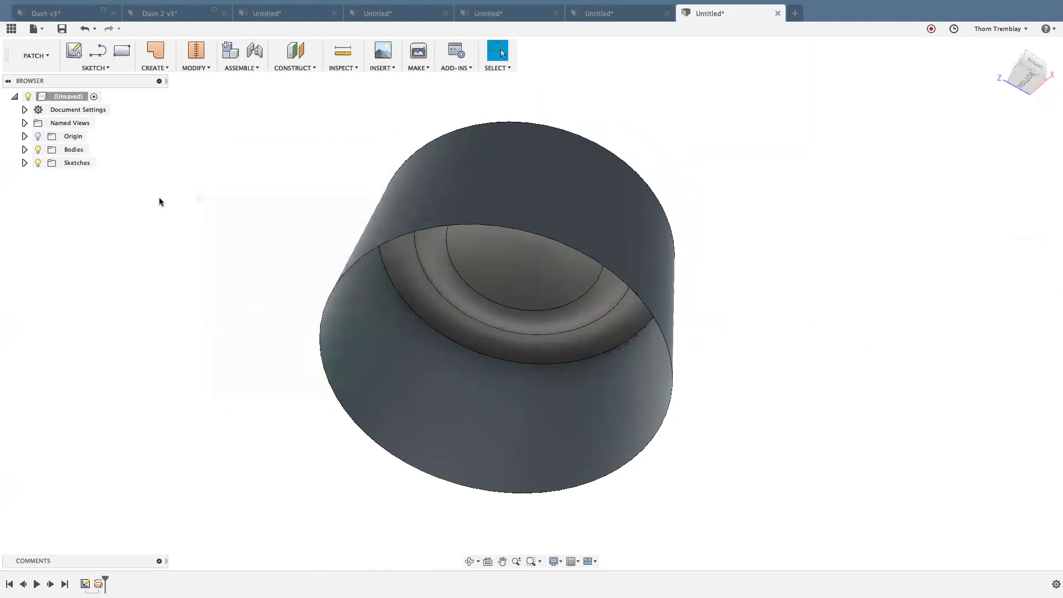
pyautogui.click(470, 171)
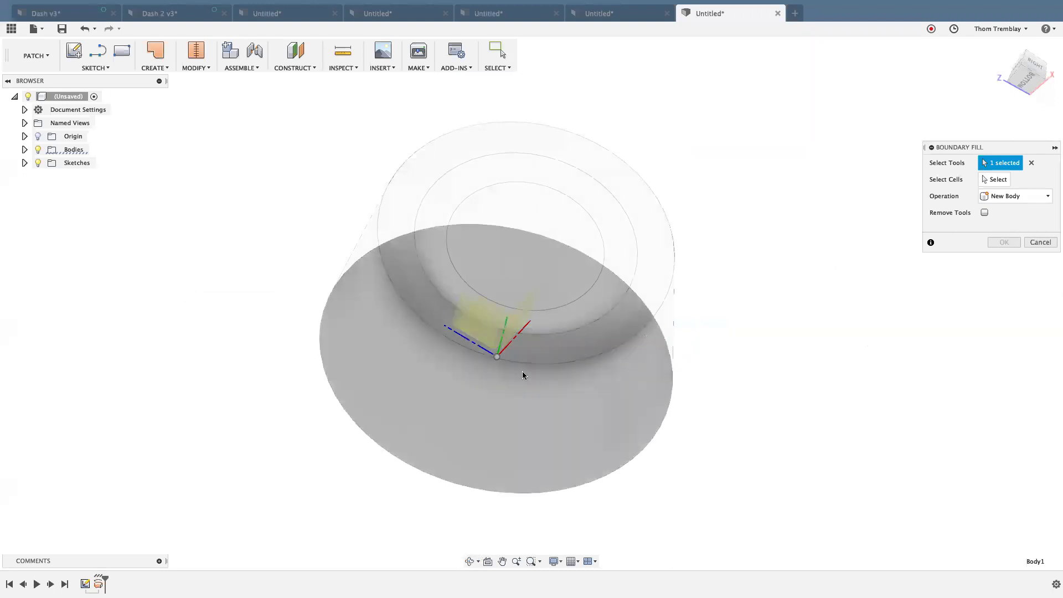
pyautogui.click(501, 328)
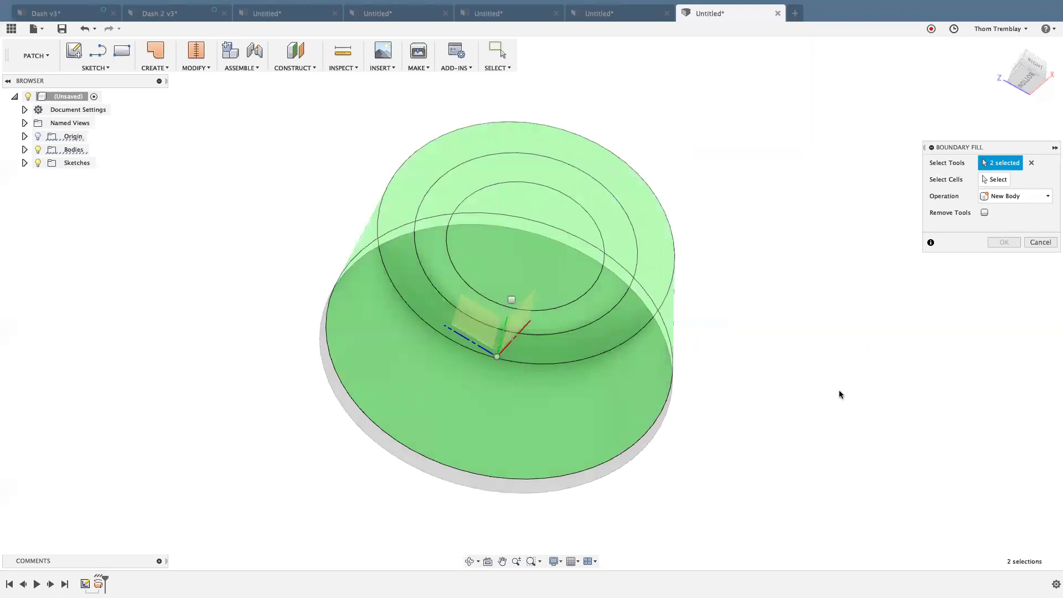
pyautogui.click(995, 179)
pyautogui.click(516, 303)
pyautogui.click(1004, 242)
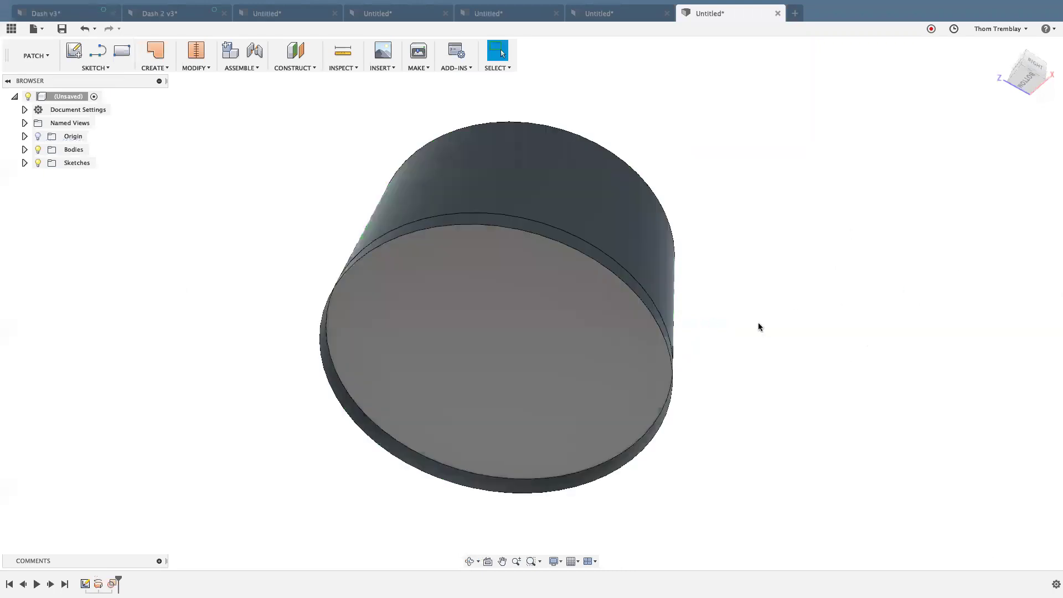
# Hide the revolved surface body so only the filled solid is displayed.
pyautogui.click(26, 150)
pyautogui.click(48, 163)
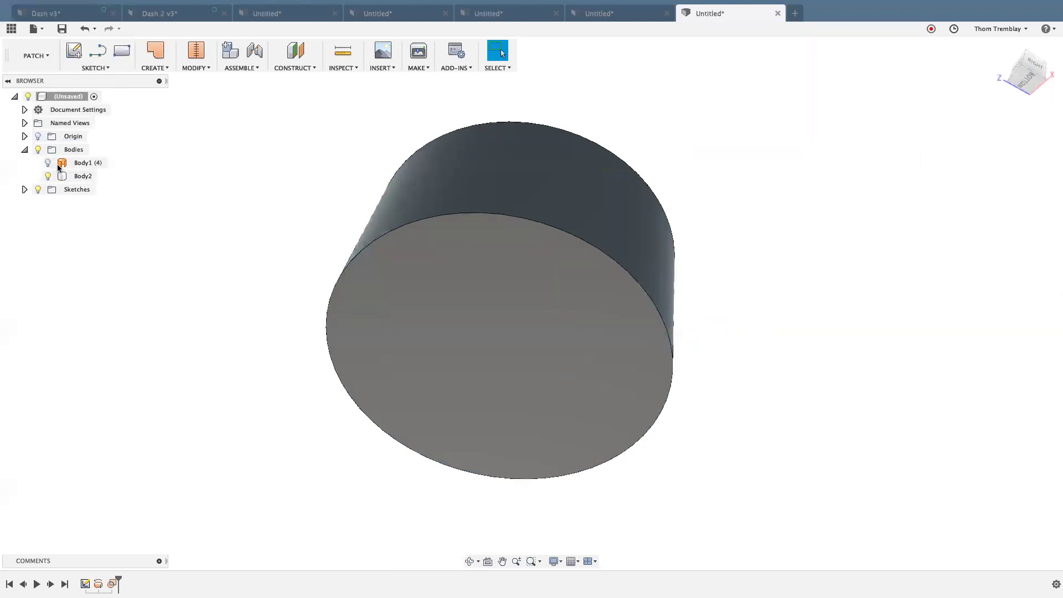
pyautogui.keyDown('shift'); pyautogui.moveTo(173, 230); pyautogui.dragTo(133, 261, button='middle'); pyautogui.keyUp('shift')
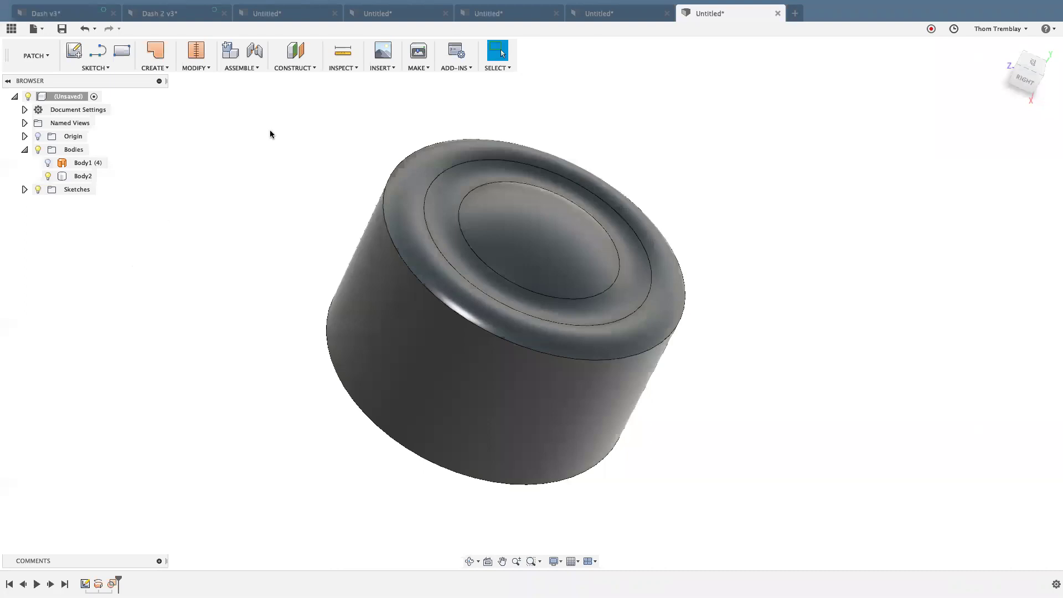
pyautogui.keyDown('shift'); pyautogui.moveTo(755, 338); pyautogui.dragTo(627, 311, button='middle'); pyautogui.keyUp('shift')
pyautogui.click(156, 55)
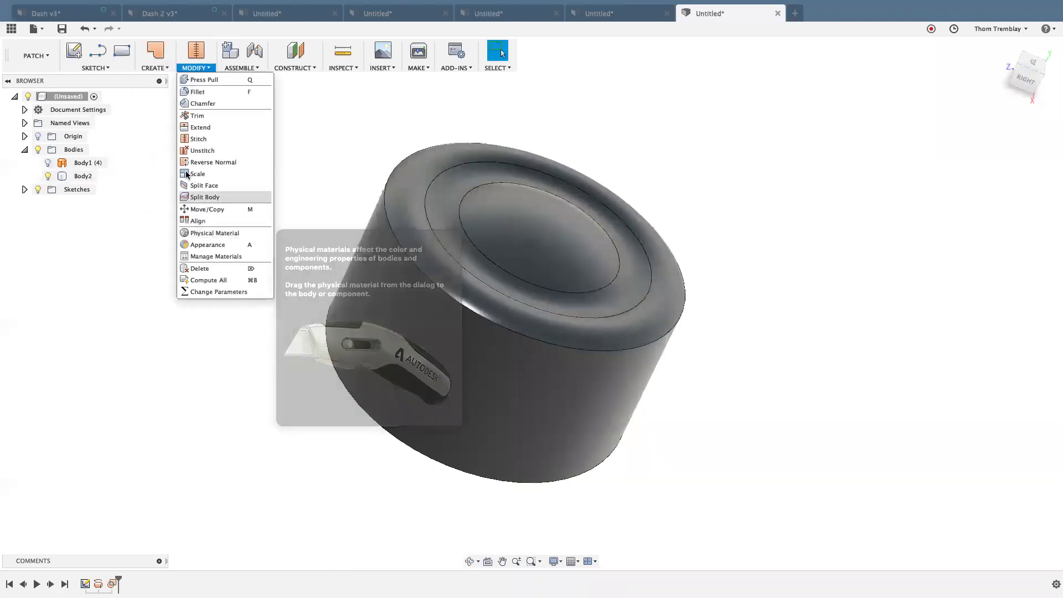
pyautogui.click(128, 212)
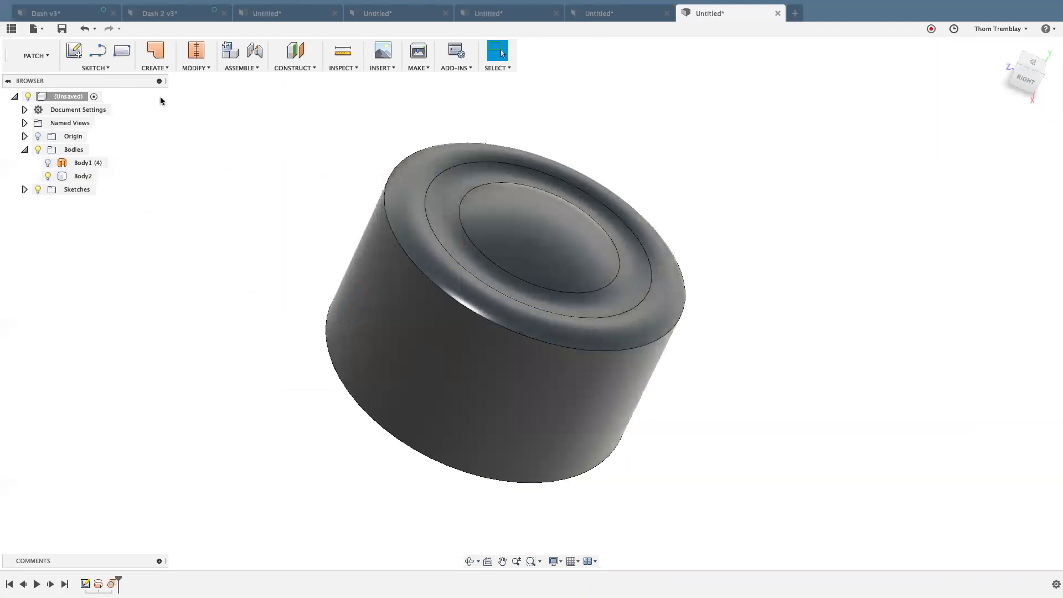
pyautogui.click(161, 67)
pyautogui.moveTo(191, 164)
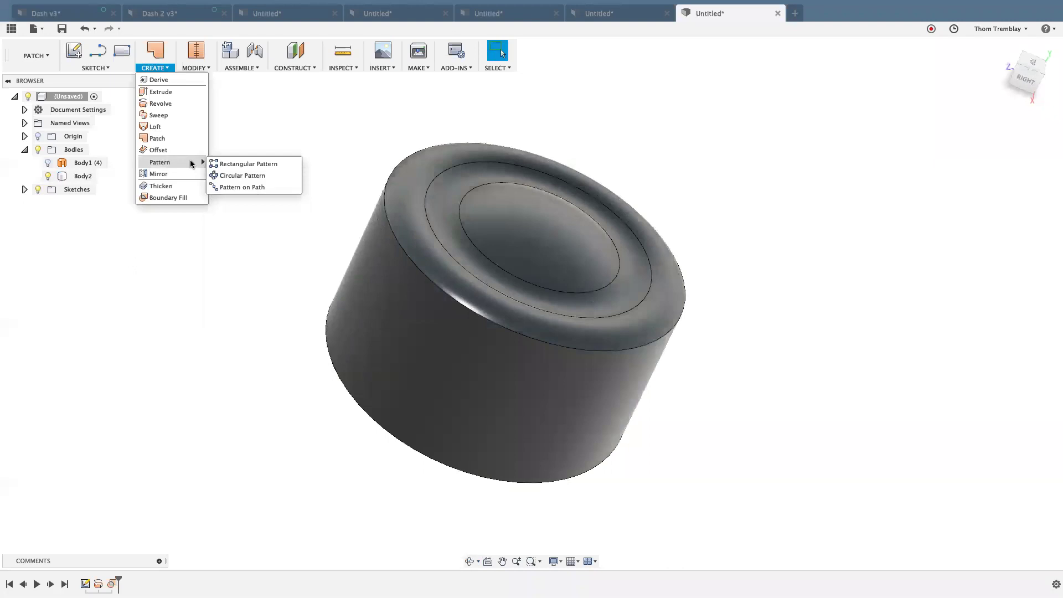
pyautogui.click(635, 144)
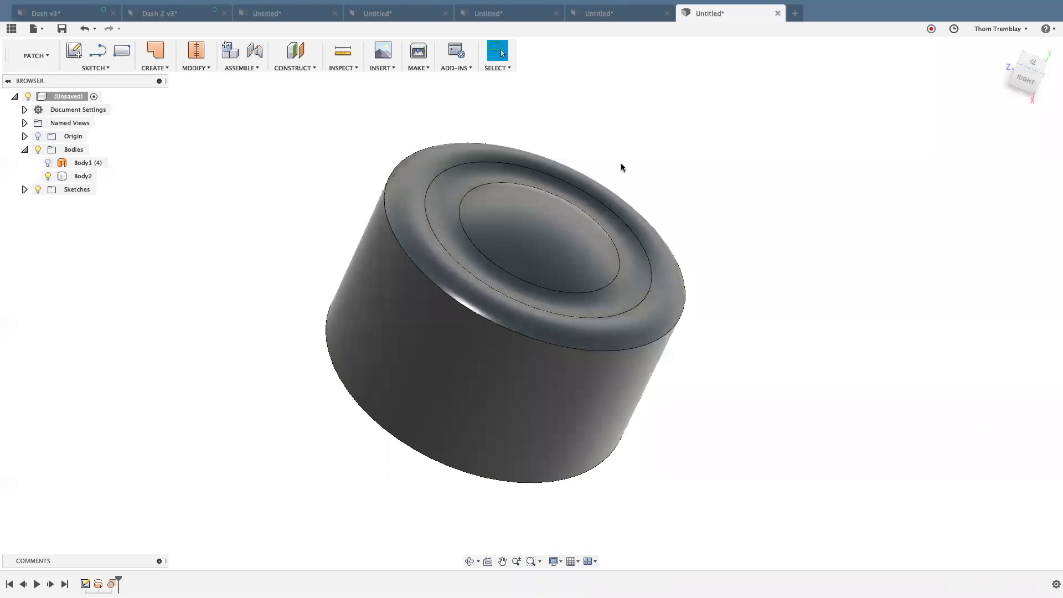
# Turn the solid's flat bottom face into view and switch to the Model workspace.
pyautogui.keyDown('shift'); pyautogui.moveTo(366, 458); pyautogui.dragTo(377, 328, button='middle'); pyautogui.keyUp('shift')
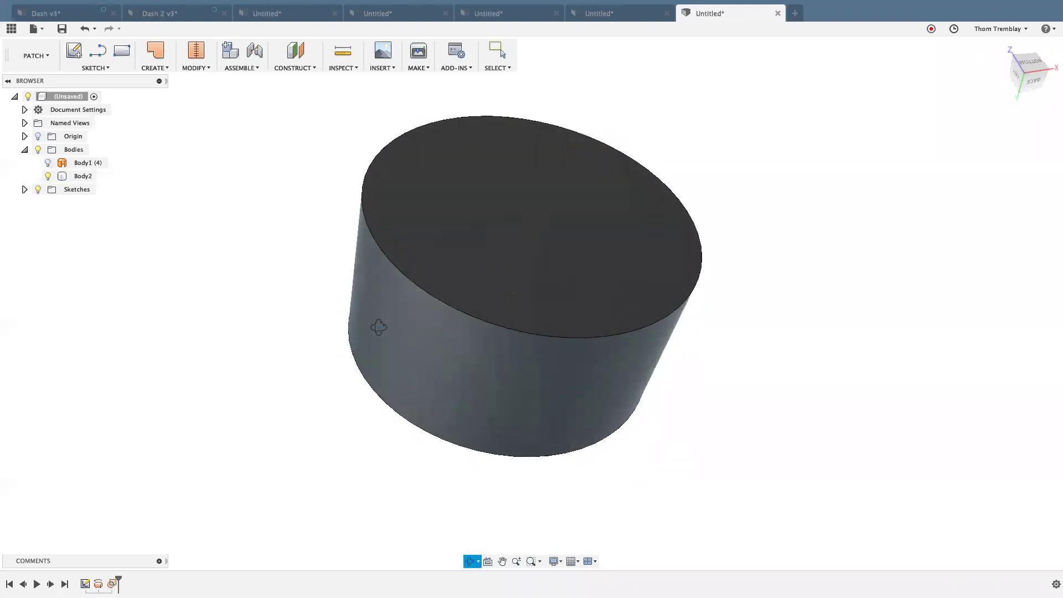
pyautogui.moveTo(668, 315); pyautogui.dragTo(696, 342, button='middle')
pyautogui.scroll(2, 674, 223)
pyautogui.keyDown('shift'); pyautogui.moveTo(674, 223); pyautogui.dragTo(660, 199, button='middle'); pyautogui.keyUp('shift')
pyautogui.rightClick(653, 165)
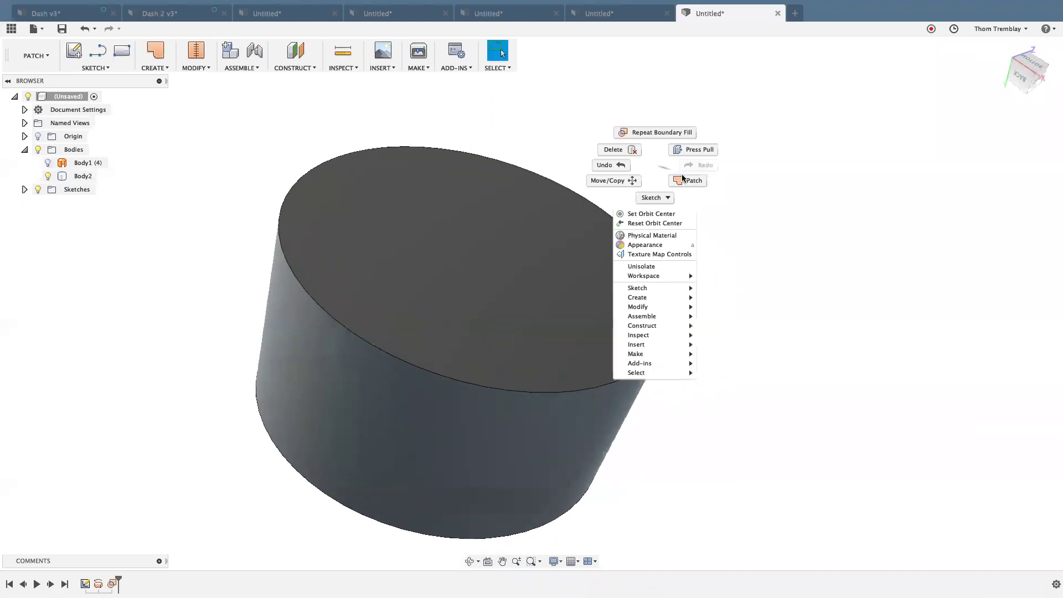
pyautogui.click(655, 164)
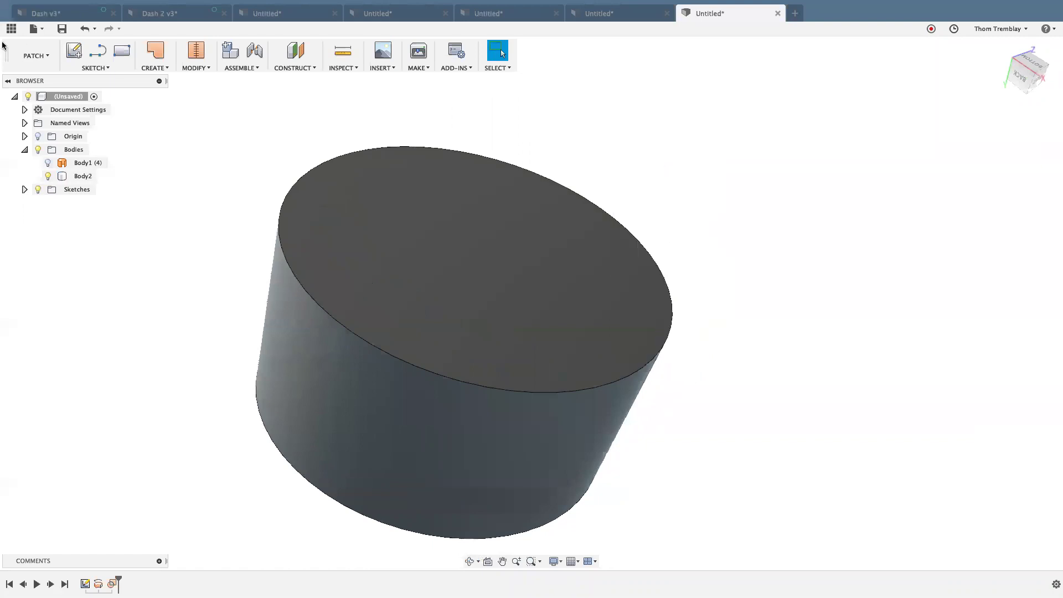
pyautogui.click(37, 56)
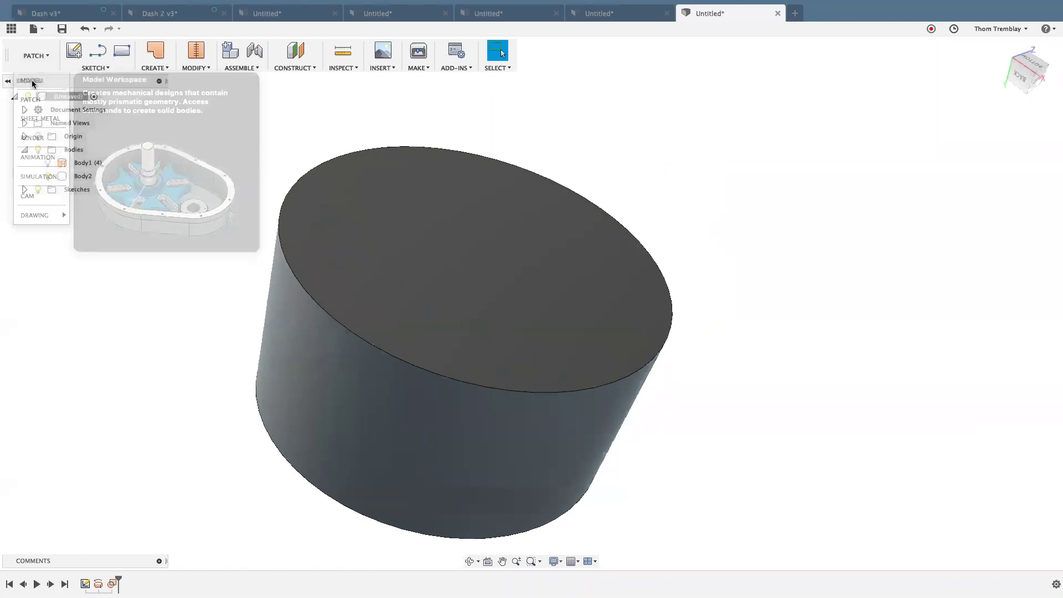
pyautogui.click(33, 83)
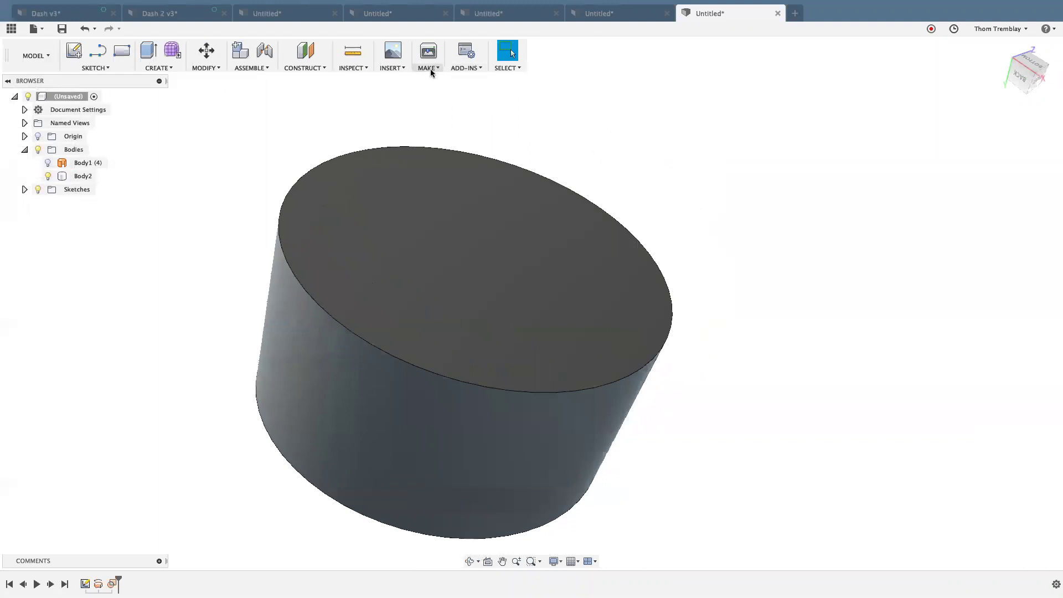
# Open the McMaster-Carr component catalog and dismiss it without inserting a part.
pyautogui.click(409, 68)
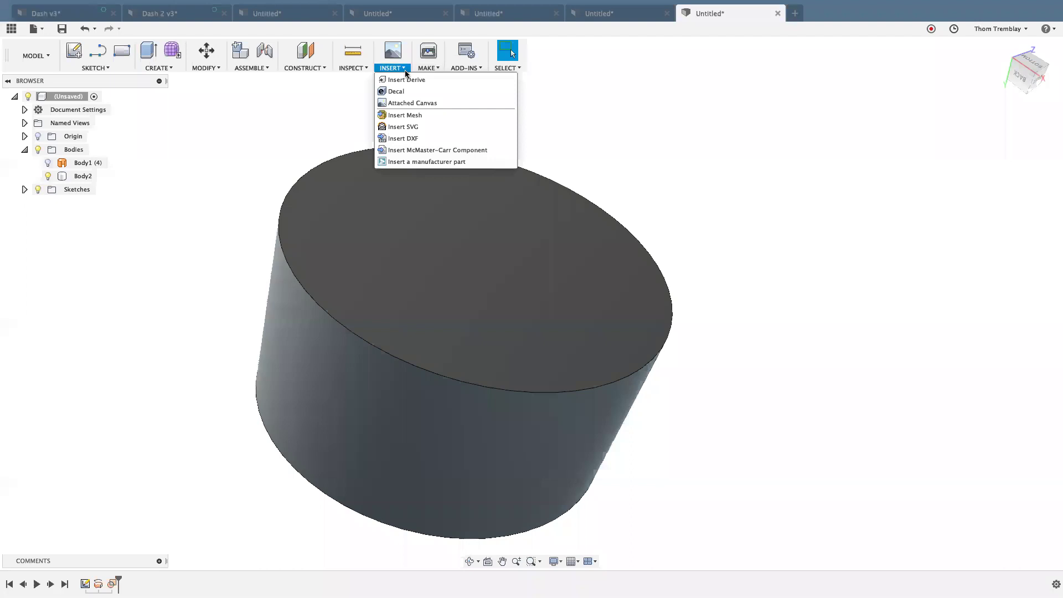
pyautogui.click(429, 150)
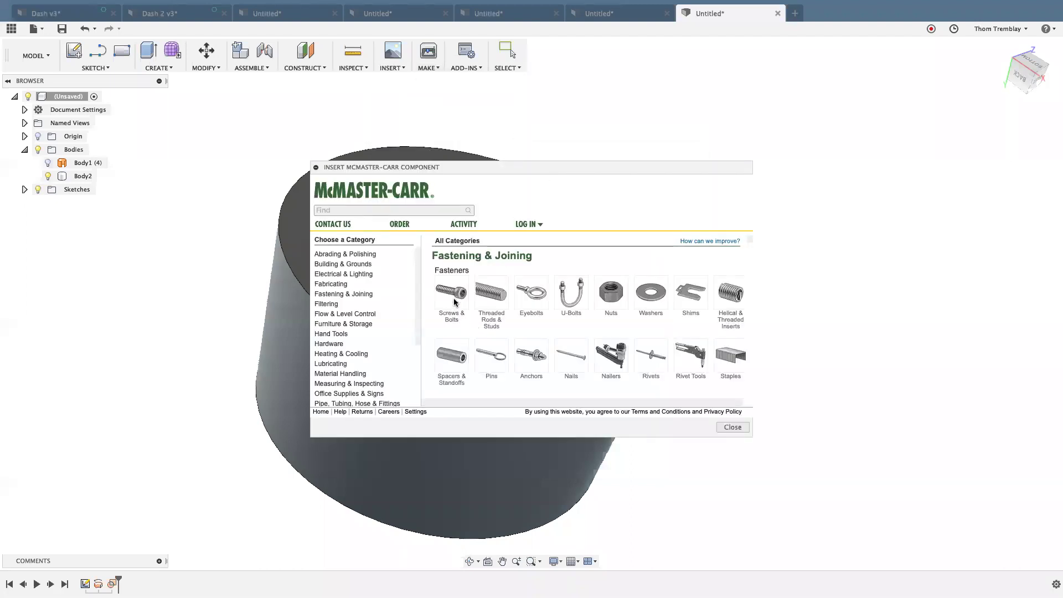
pyautogui.press('Escape')
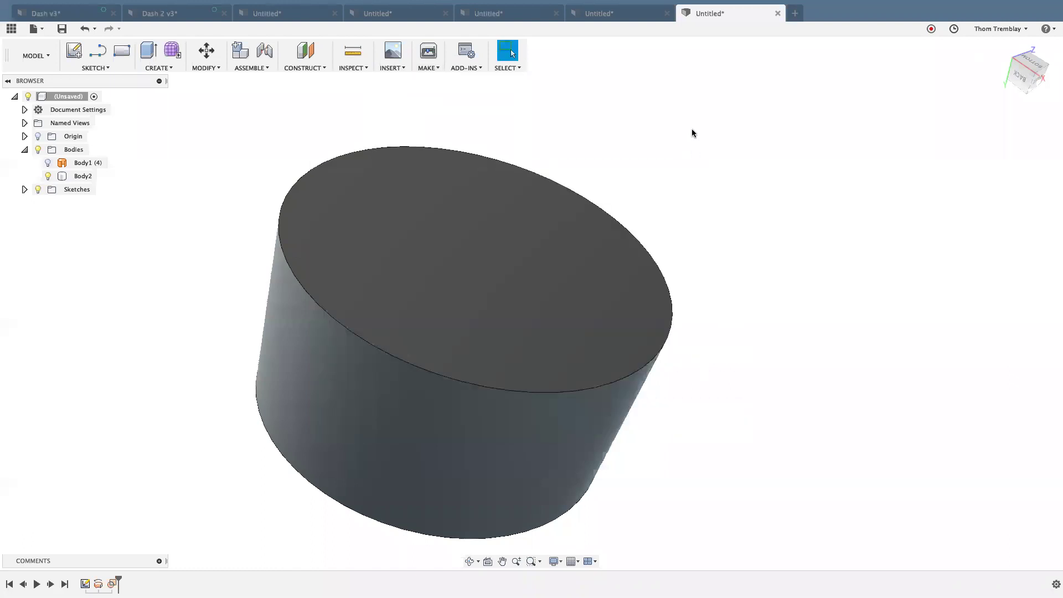
# Place an off-centre hole on the solid's flat bottom face with the clearance tap type and size M4.
pyautogui.rightClick(692, 133)
pyautogui.click(719, 143)
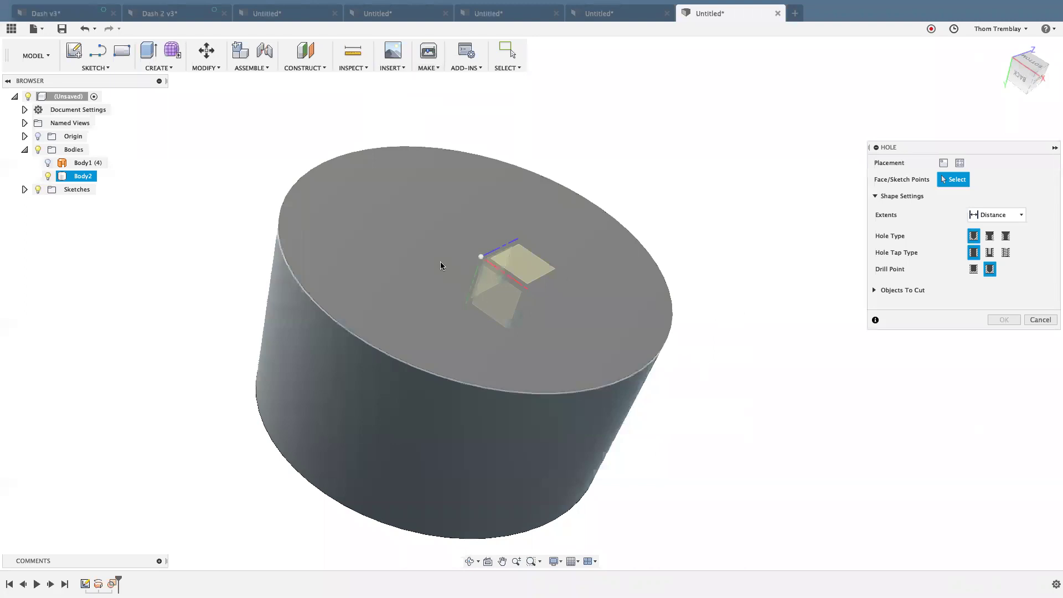
pyautogui.click(425, 237)
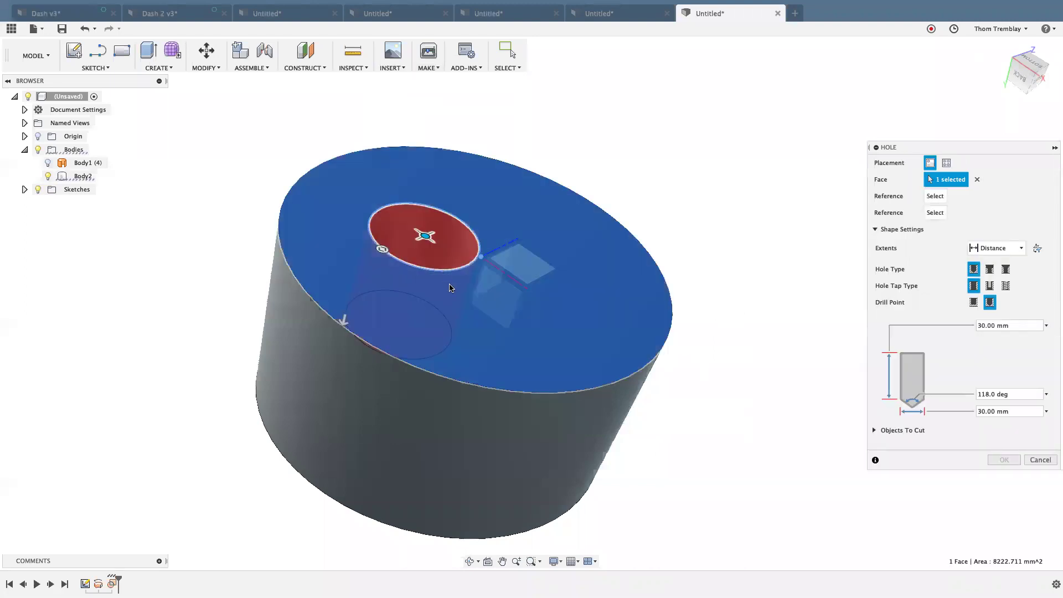
pyautogui.click(991, 286)
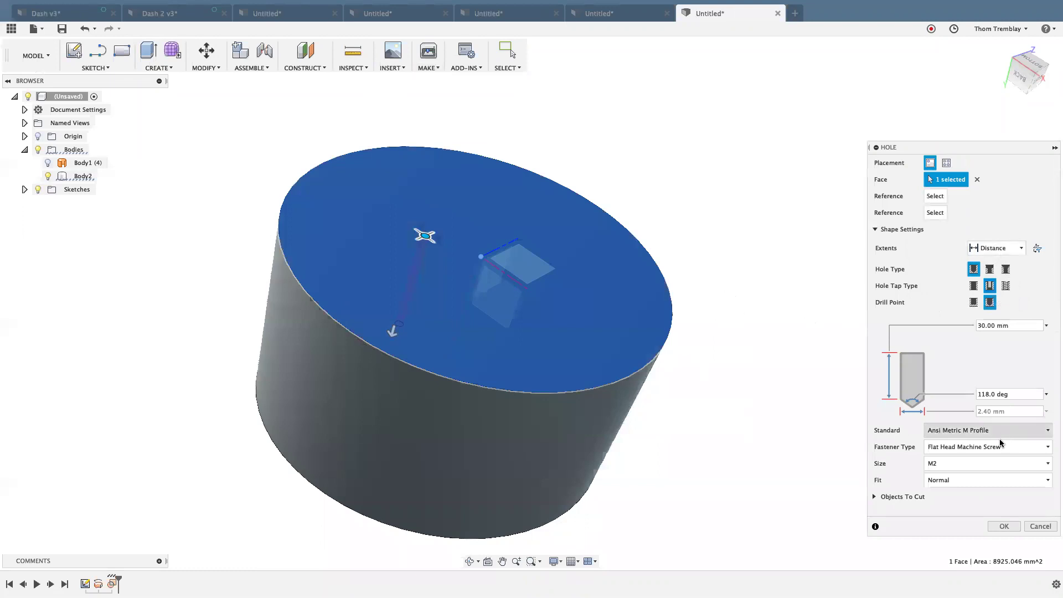
pyautogui.click(972, 464)
pyautogui.click(952, 510)
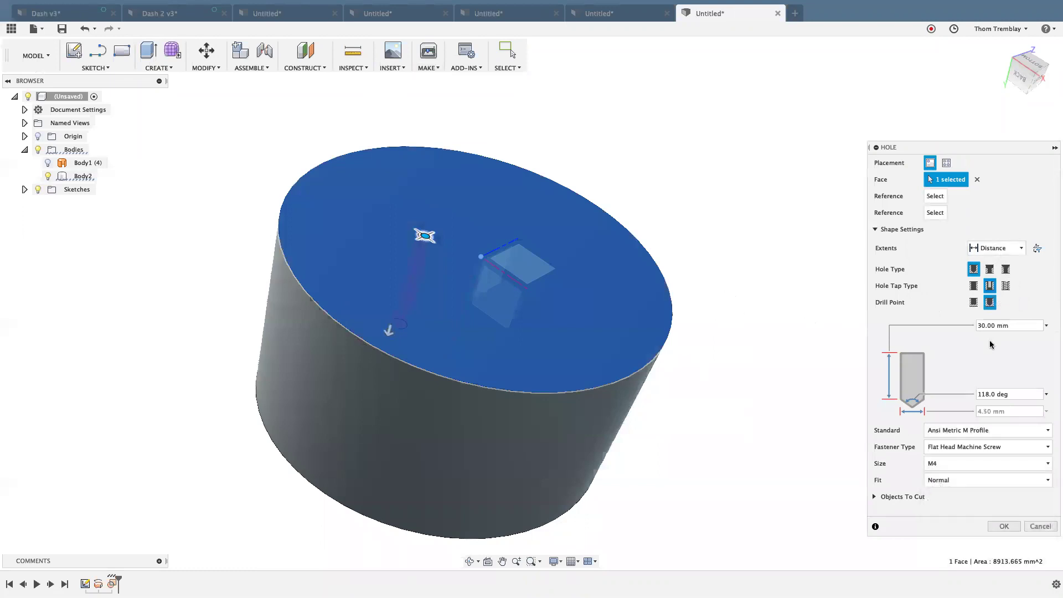
# Make the hole a counterbore for an M10 Hex Head Cap Screw, keeping the Ansi Metric M Profile standard.
pyautogui.click(989, 269)
pyautogui.click(979, 431)
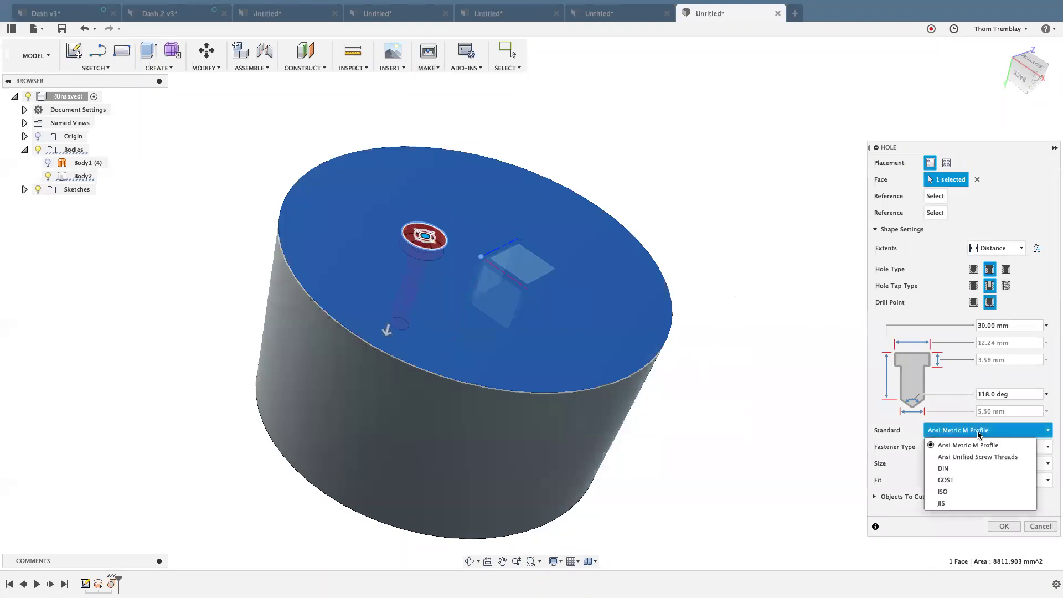
pyautogui.click(972, 446)
pyautogui.click(971, 447)
pyautogui.click(968, 474)
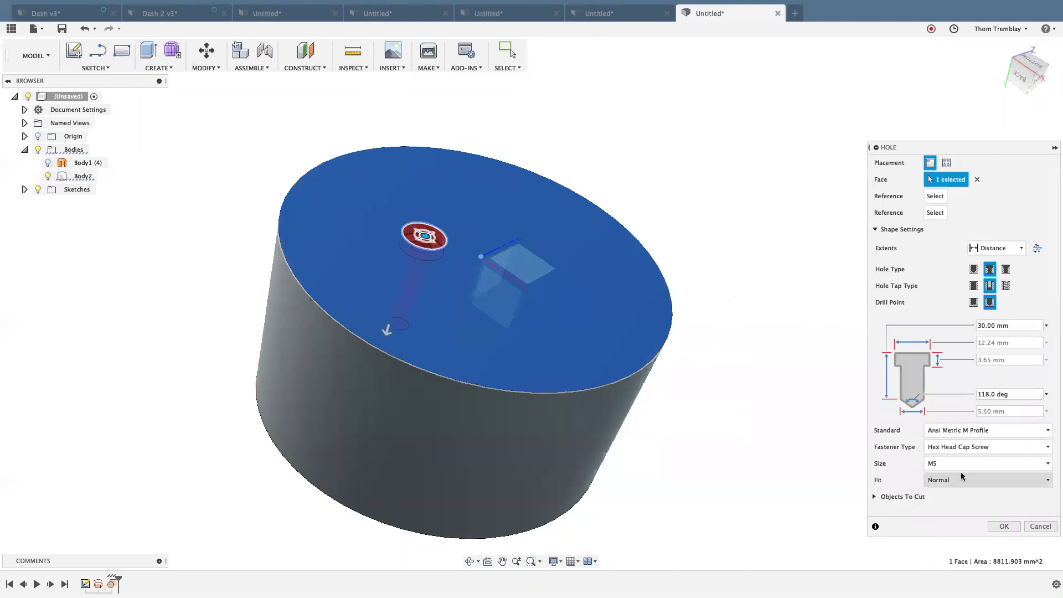
pyautogui.click(965, 465)
pyautogui.click(959, 502)
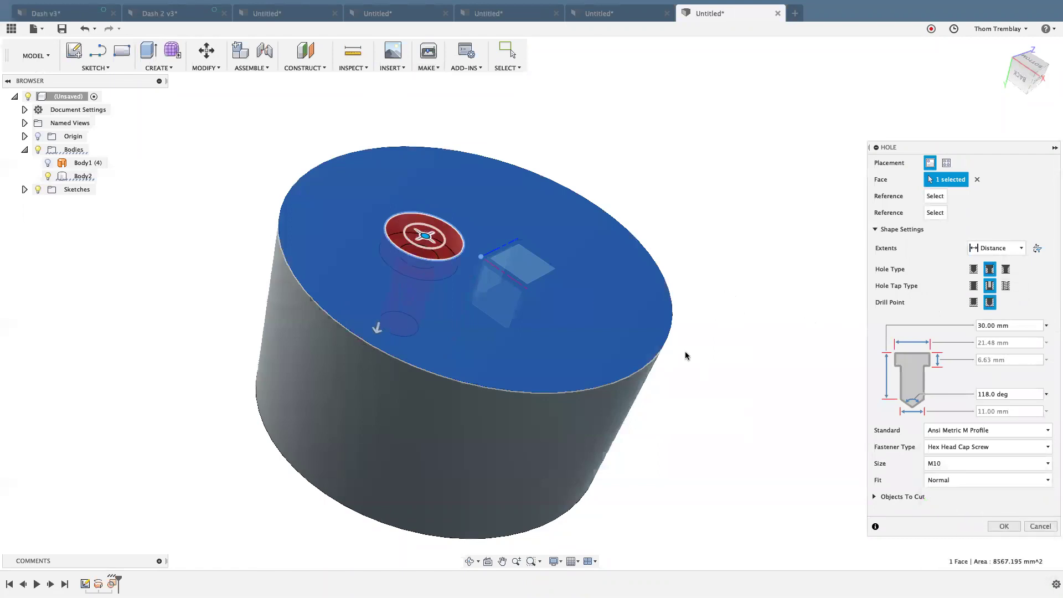
# Extend the counterbored hole's depth to about 78 mm.
pyautogui.scroll(4, 479, 198)
pyautogui.scroll(-1, 642, 126)
pyautogui.moveTo(641, 125); pyautogui.dragTo(695, 72, button='middle')
pyautogui.moveTo(397, 364); pyautogui.dragTo(285, 569)
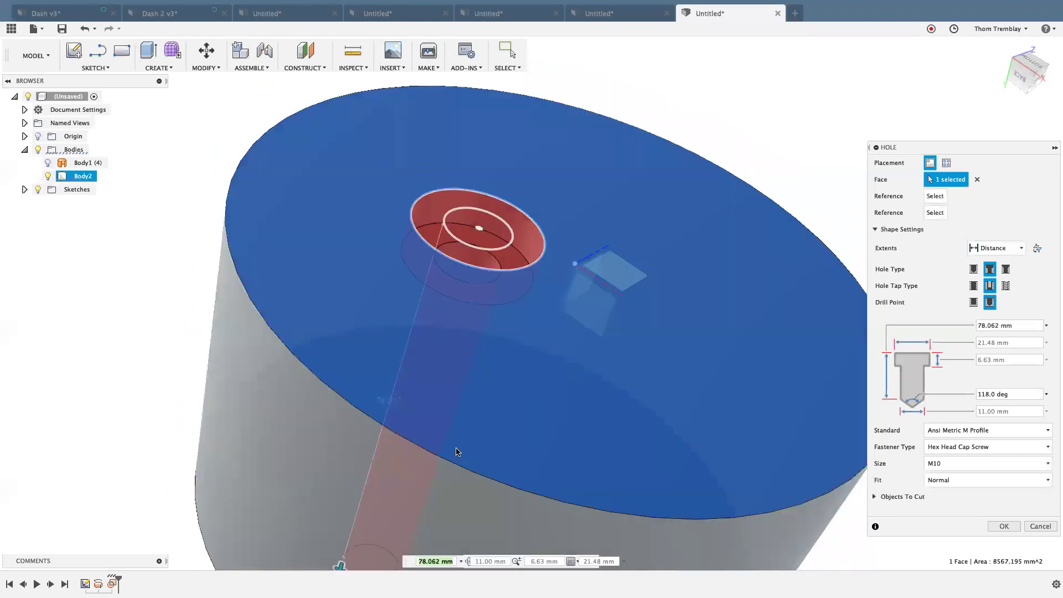
# Change the counterbored hole's fastener type to Hex Head Bolt and set its size to M10.
pyautogui.keyDown('shift'); pyautogui.moveTo(762, 112); pyautogui.dragTo(783, 116, button='middle'); pyautogui.keyUp('shift')
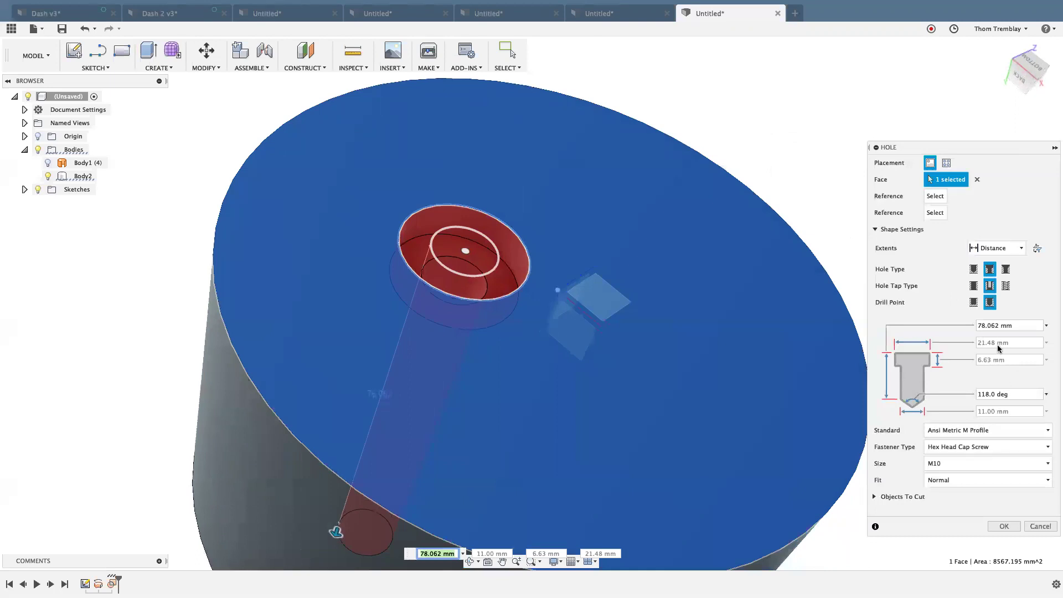
pyautogui.click(990, 449)
pyautogui.click(990, 462)
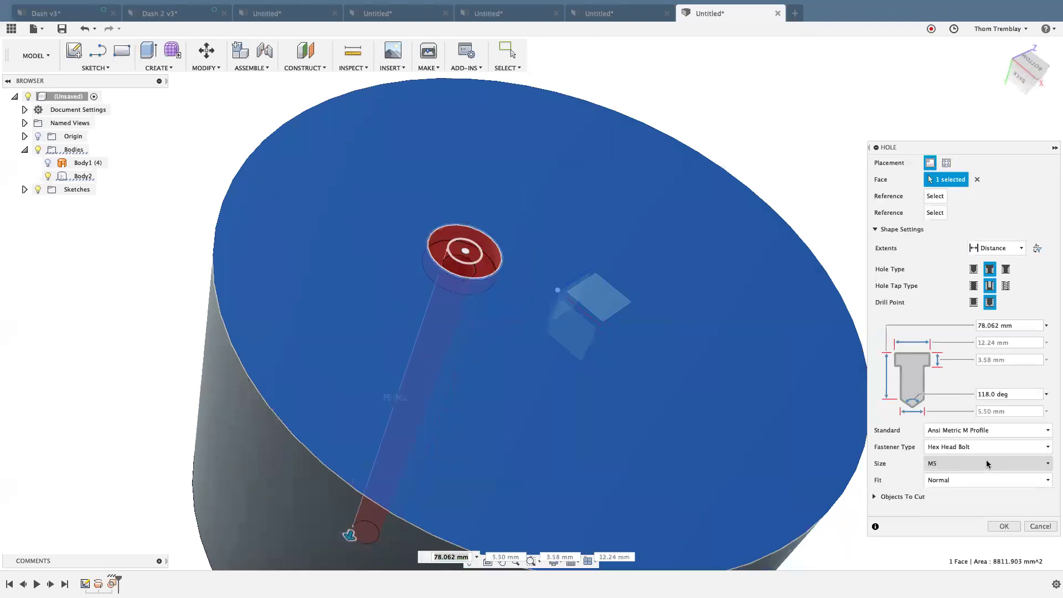
pyautogui.click(983, 463)
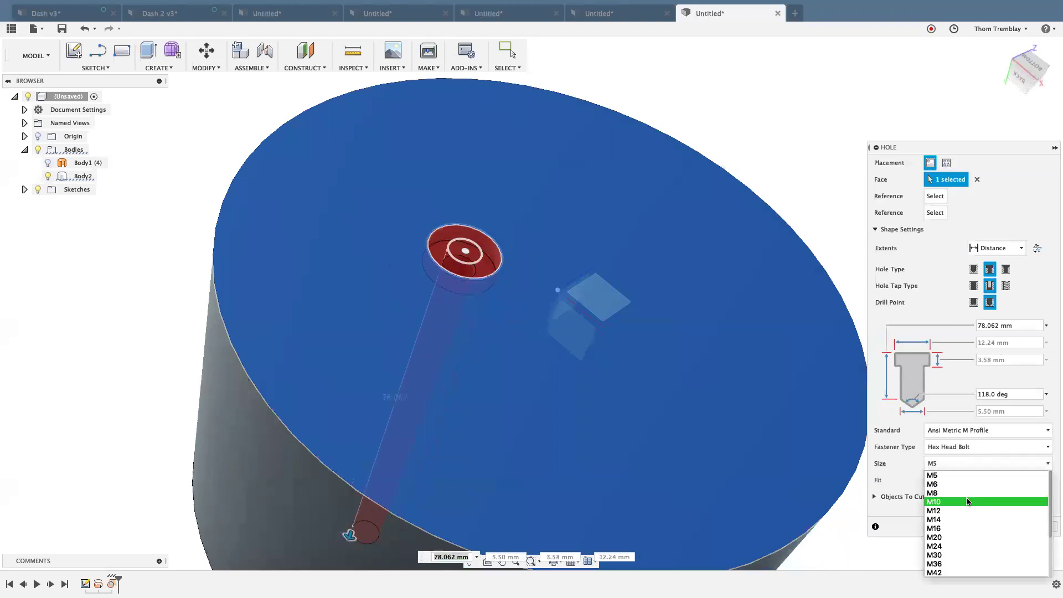
pyautogui.click(968, 503)
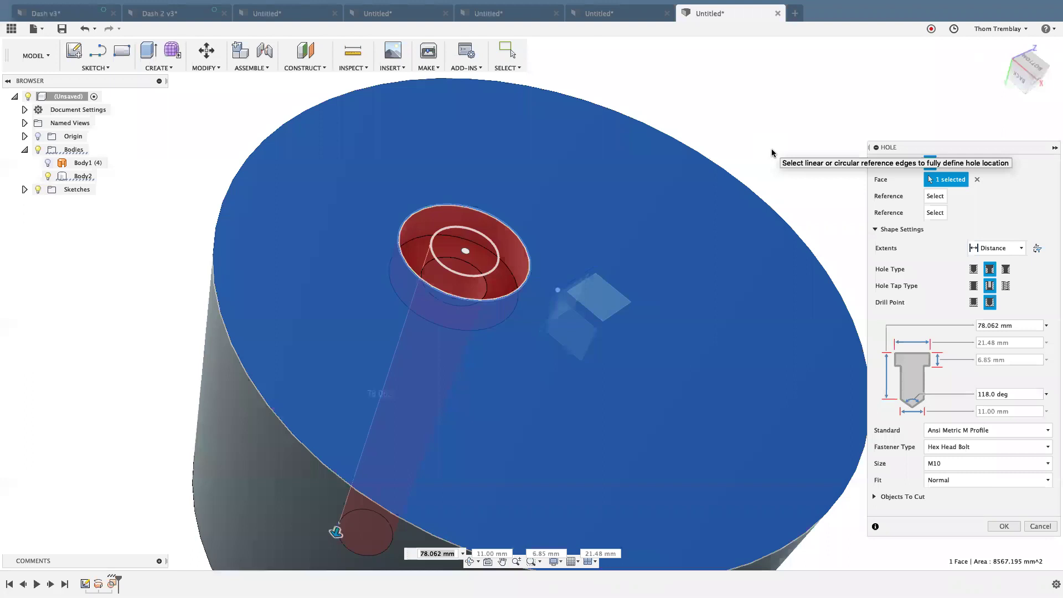
pyautogui.press('XF86AudioRaiseVolume')
pyautogui.press('XF86AudioRaiseVolume')
pyautogui.press('XF86AudioRaiseVolume')
pyautogui.press('XF86AudioRaiseVolume')
pyautogui.press('XF86AudioLowerVolume')
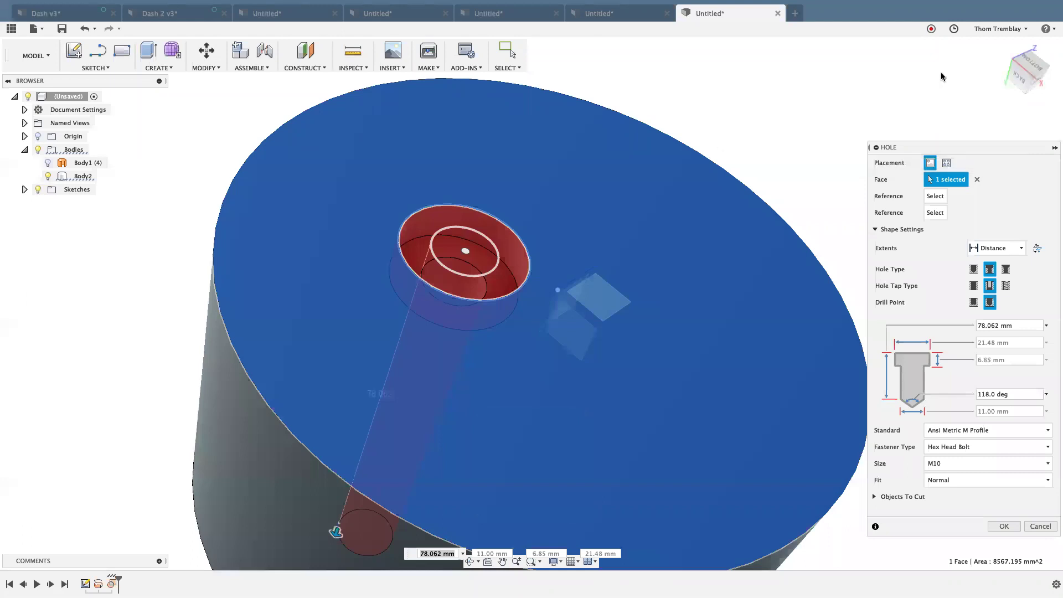
# Accept the hole settings and cut the counterbored hole into the solid body.
pyautogui.click(1003, 47)
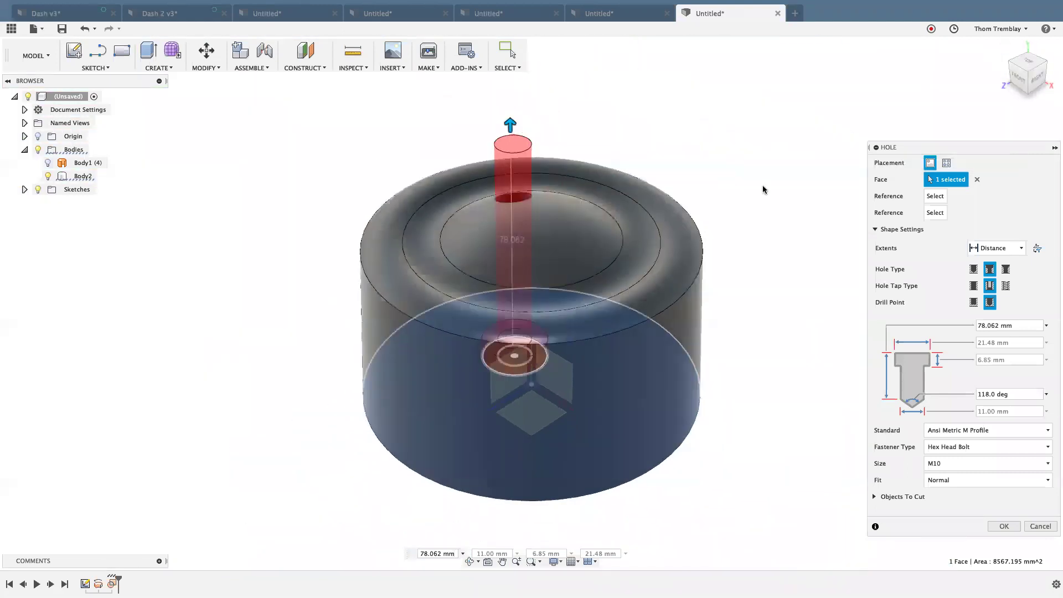
pyautogui.rightClick(693, 218)
pyautogui.click(738, 197)
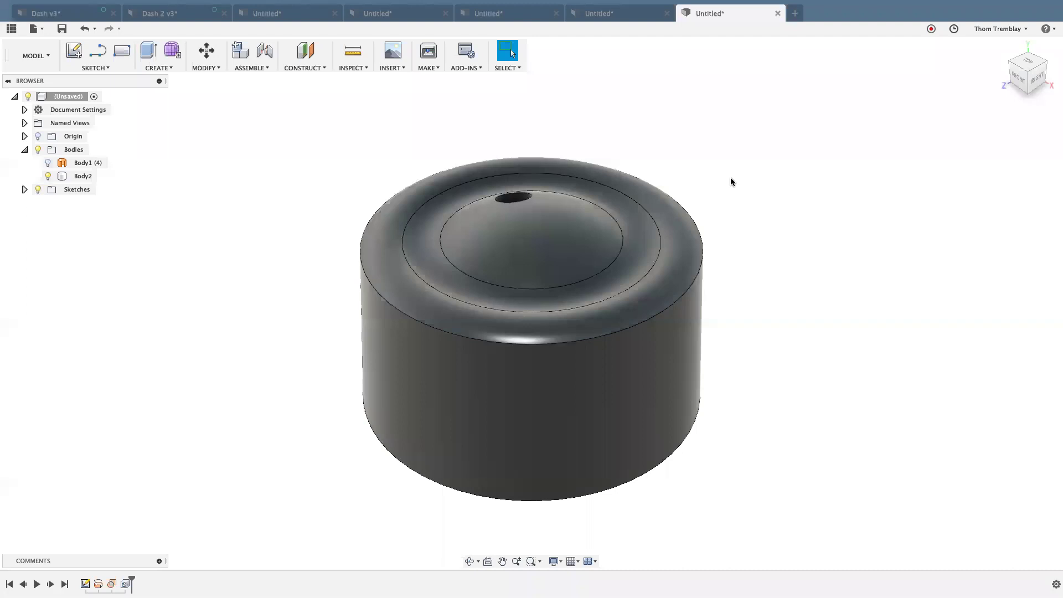
# Go to the Dash v3 design, change it to the Patch workspace and examine the display and dash face from the left side.
pyautogui.press('XF86AudioRaiseVolume')
pyautogui.click(159, 14)
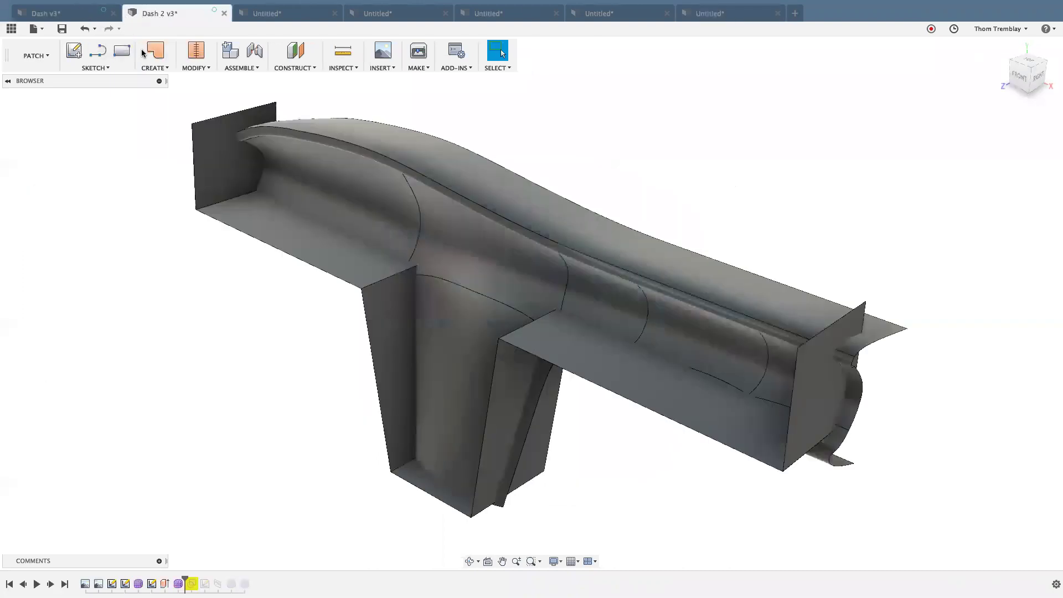
pyautogui.click(81, 12)
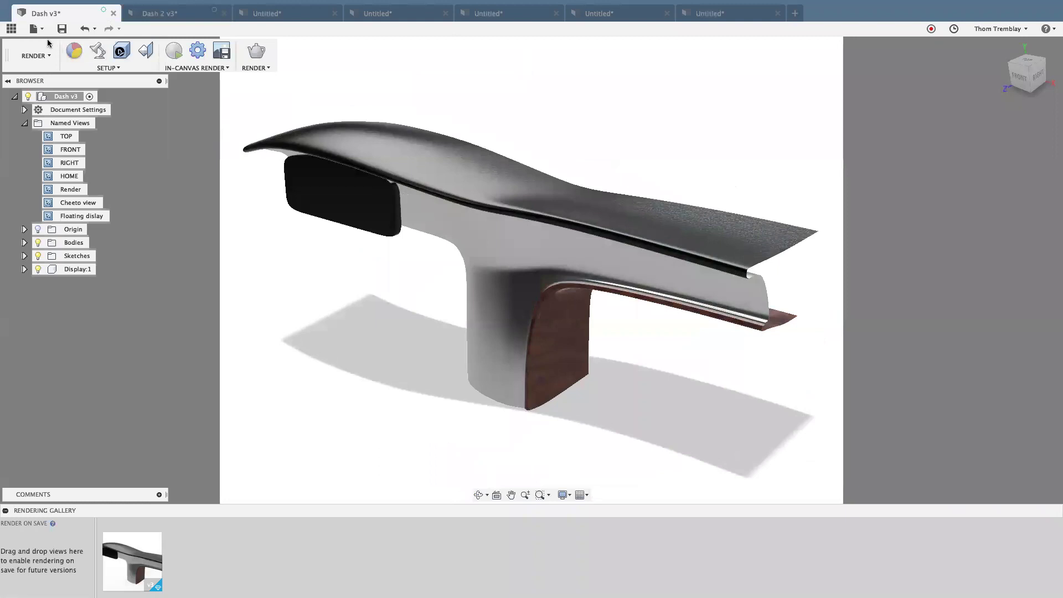
pyautogui.click(40, 55)
pyautogui.click(33, 100)
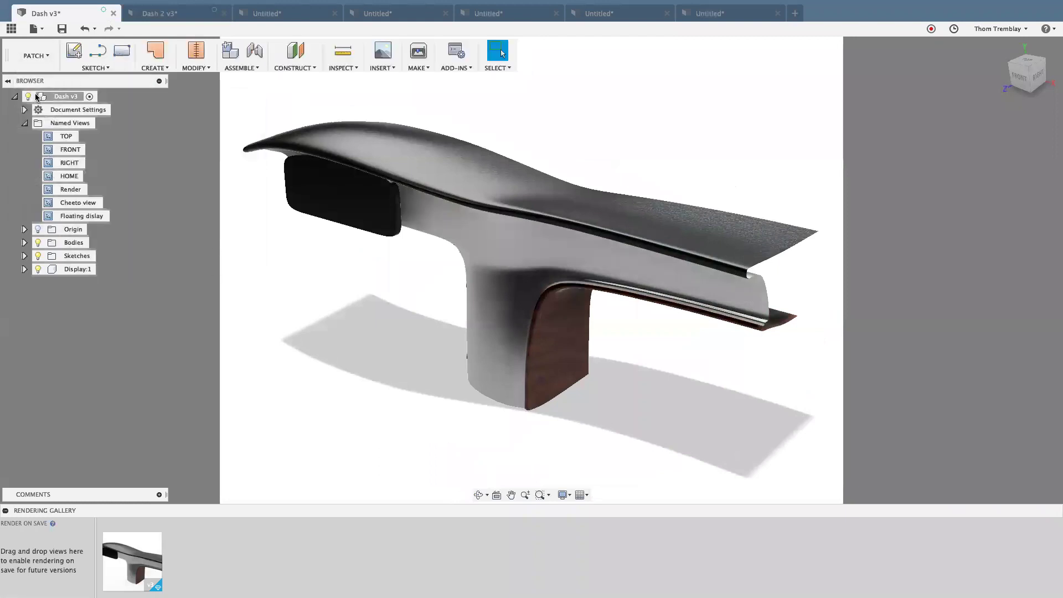
pyautogui.scroll(5, 238, 403)
pyautogui.scroll(-4, 294, 397)
pyautogui.moveTo(327, 311); pyautogui.dragTo(338, 382, button='middle')
pyautogui.keyDown('shift'); pyautogui.moveTo(342, 374); pyautogui.dragTo(439, 321, button='middle'); pyautogui.keyUp('shift')
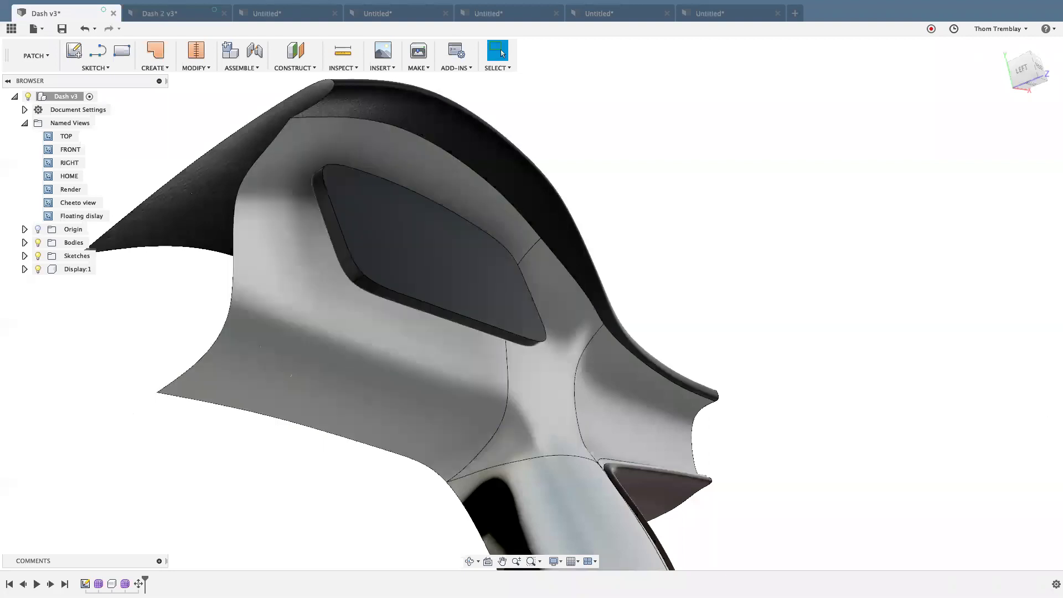
# Switch to Chrome with the Autodesk Generative Design page and enlarge its window to fill the screen.
pyautogui.press('super+Tab')
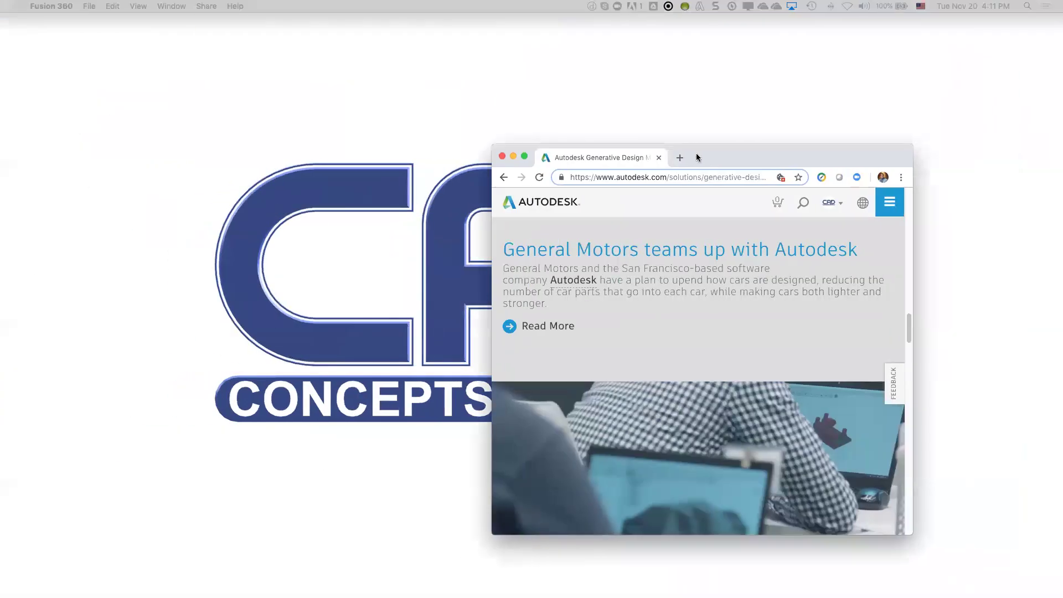
pyautogui.moveTo(696, 153); pyautogui.dragTo(277, 47)
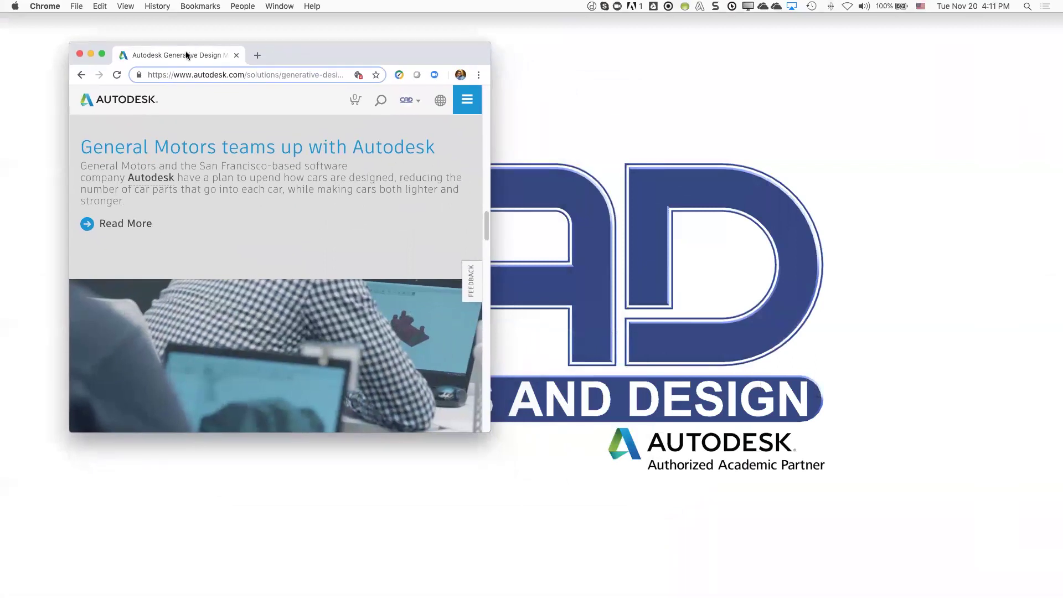
pyautogui.doubleClick(297, 56)
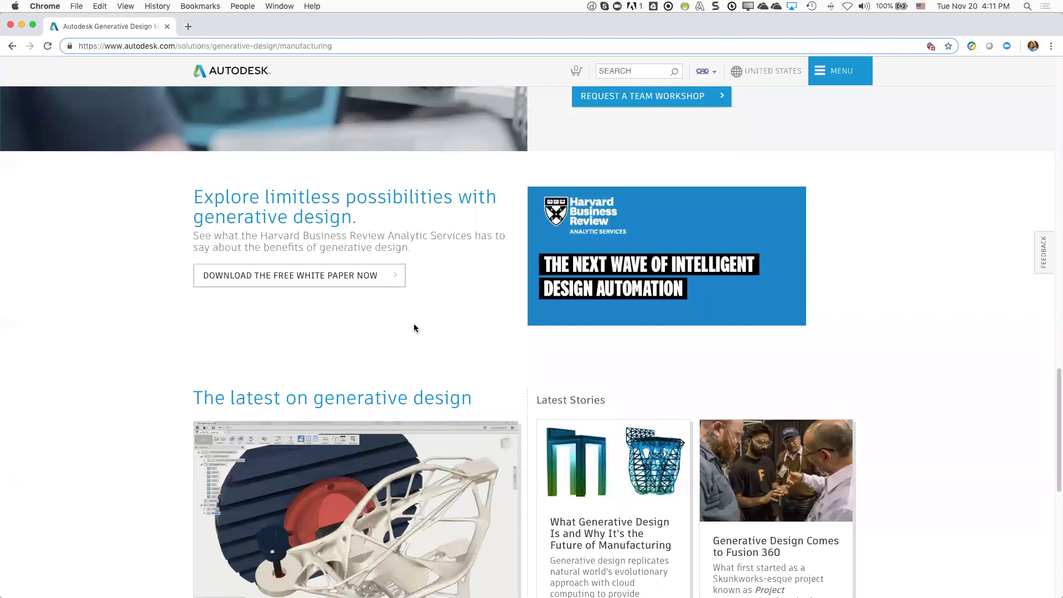
# Look through the latest articles and stories on generative design near the end of the page.
pyautogui.scroll(-2, 411, 323)
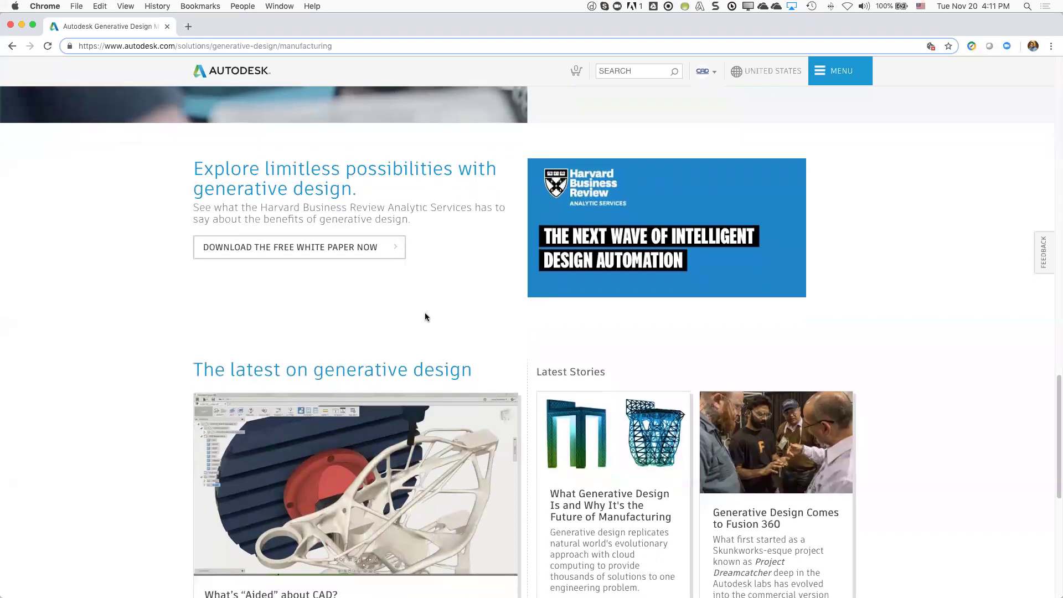
pyautogui.scroll(-5, 456, 289)
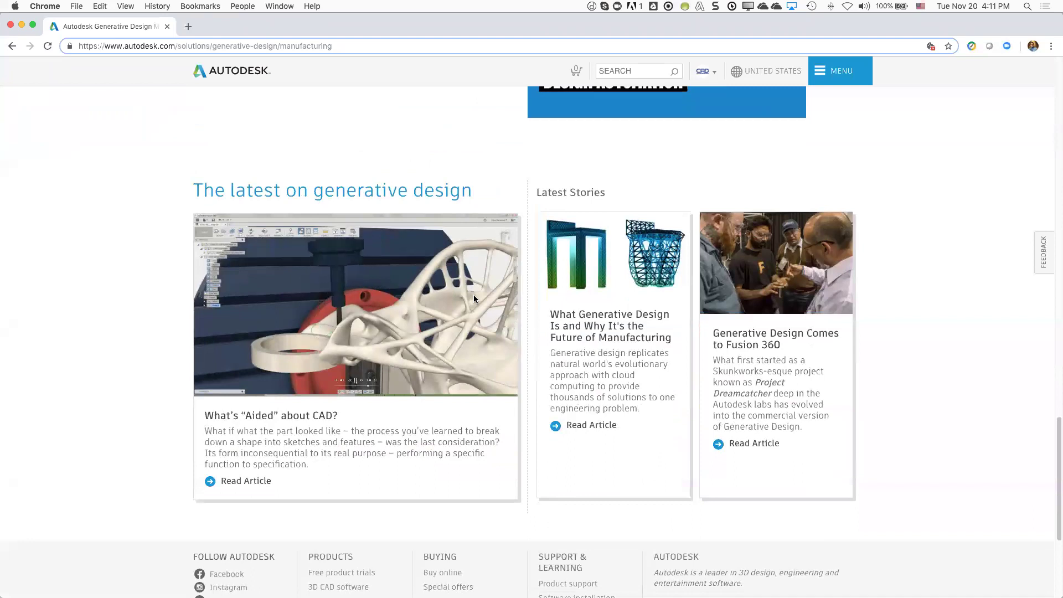
pyautogui.scroll(-4, 470, 310)
pyautogui.scroll(5, 475, 320)
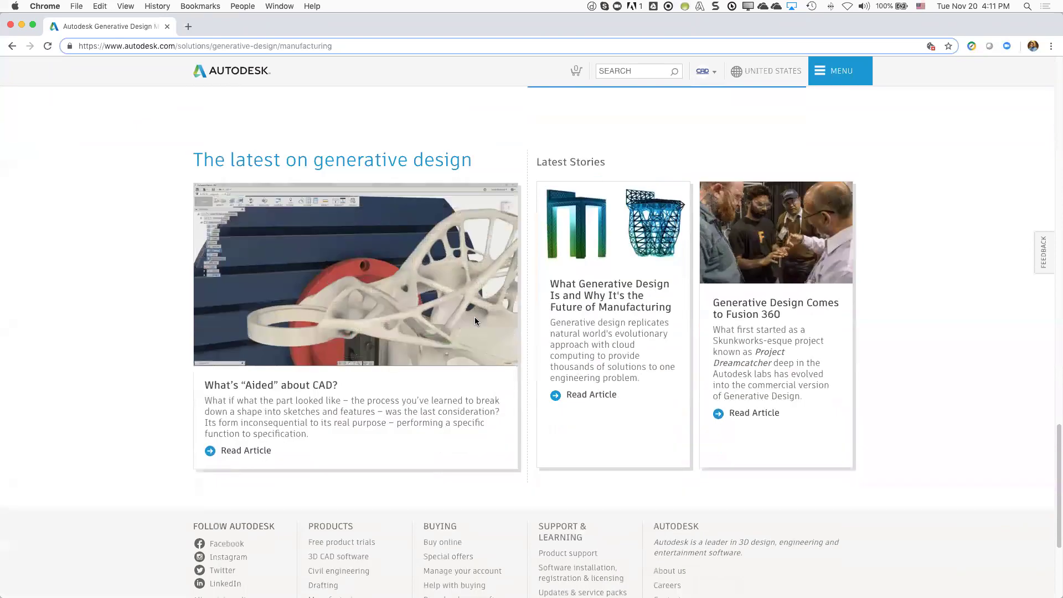
pyautogui.scroll(9, 474, 320)
pyautogui.scroll(-3, 468, 327)
pyautogui.scroll(3, 468, 327)
pyautogui.scroll(-7, 469, 327)
pyautogui.moveTo(468, 327)
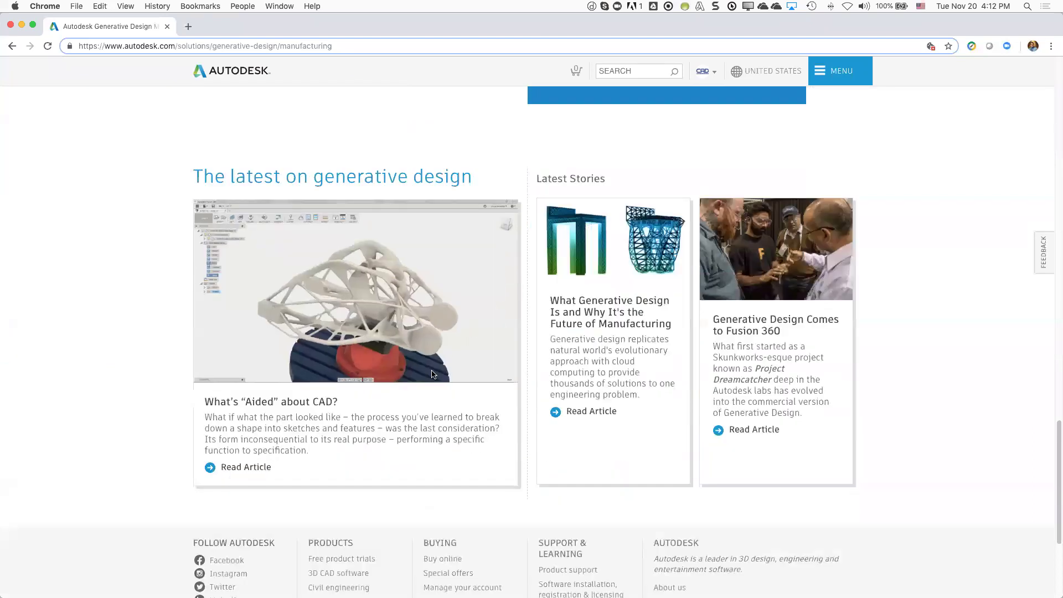
pyautogui.scroll(-1, 377, 365)
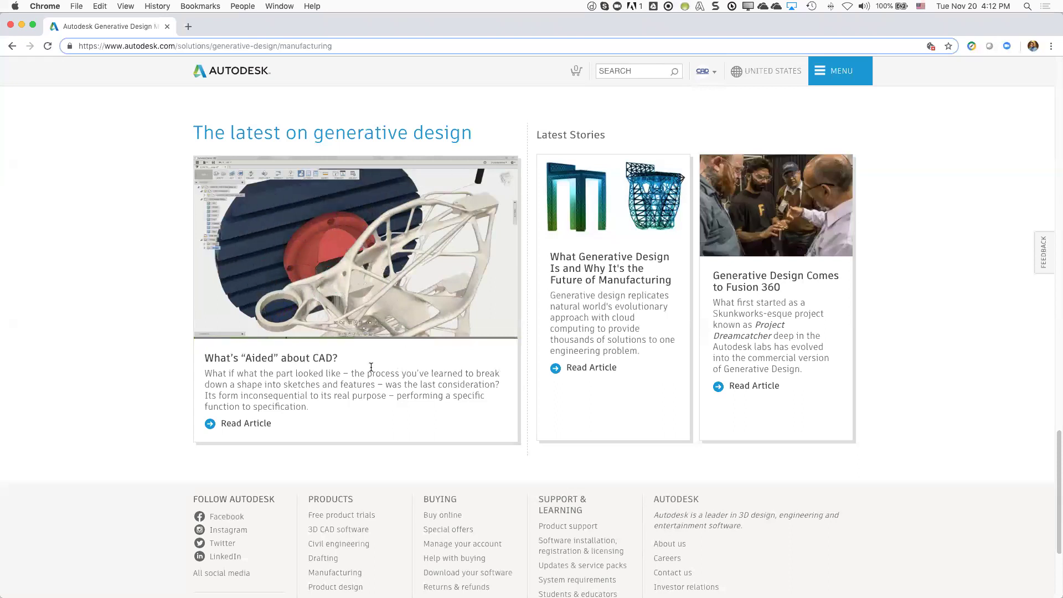
pyautogui.scroll(-5, 371, 366)
pyautogui.scroll(8, 554, 277)
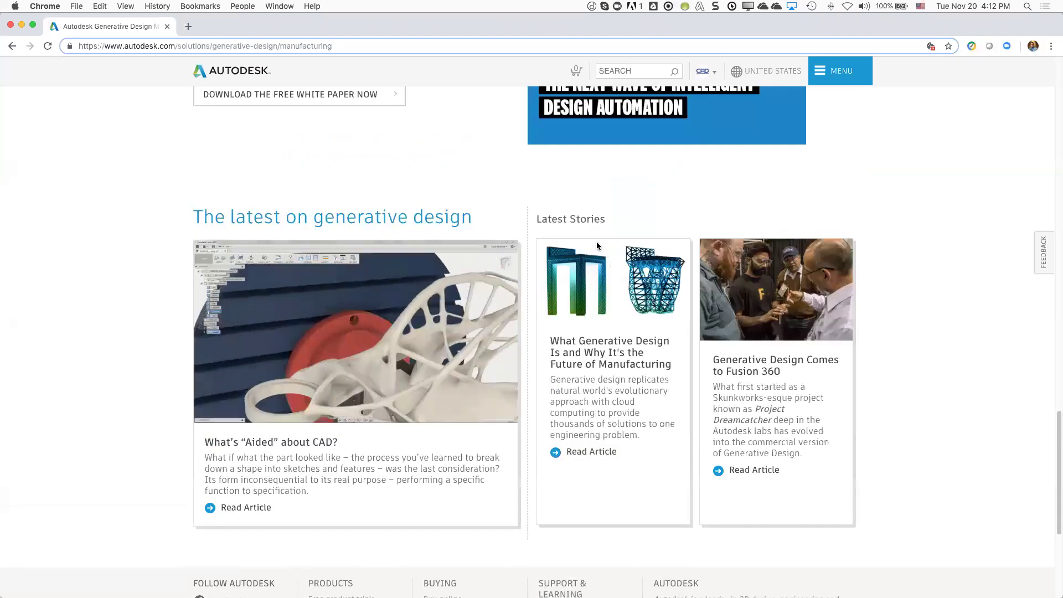
# Open the story "What Generative Design Is and Why It's the Future of Manufacturing" and return to the Autodesk page.
pyautogui.click(584, 459)
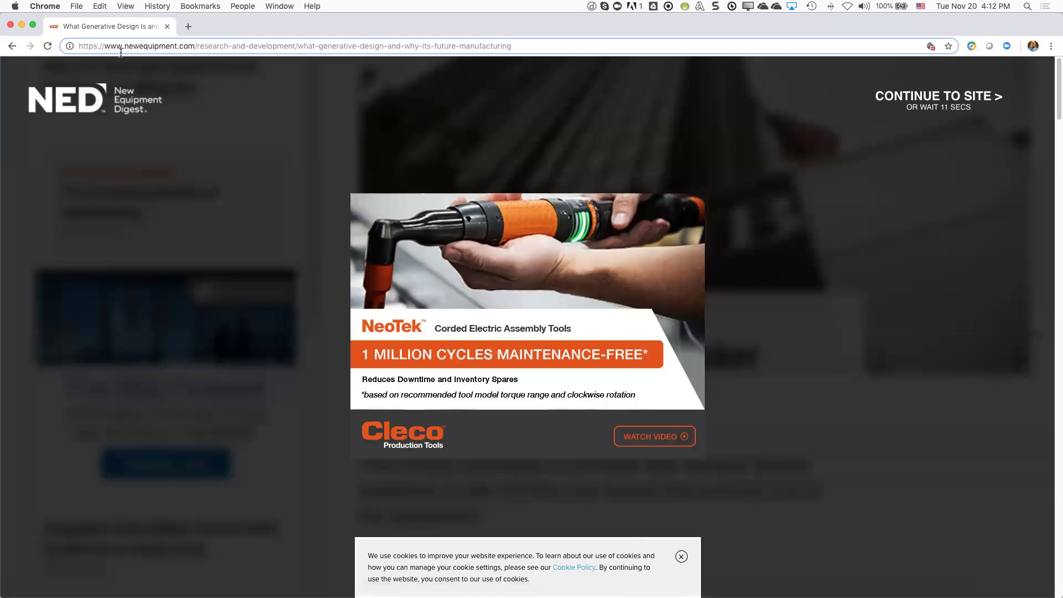
pyautogui.click(12, 46)
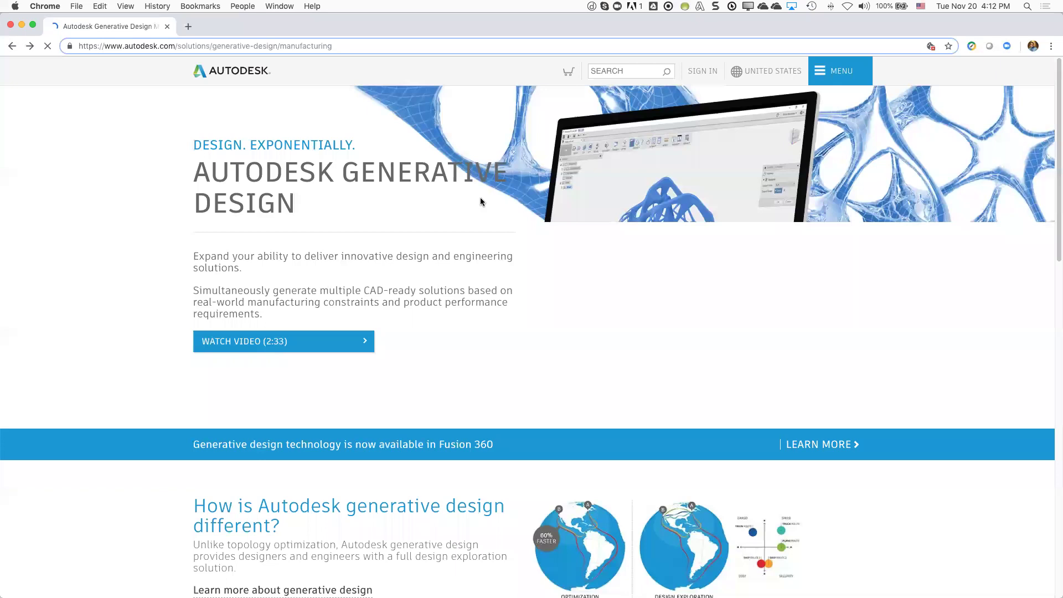
# Review the benefits of generative design and the General Motors seat bracket example, declining the survey invitation.
pyautogui.scroll(10, 451, 182)
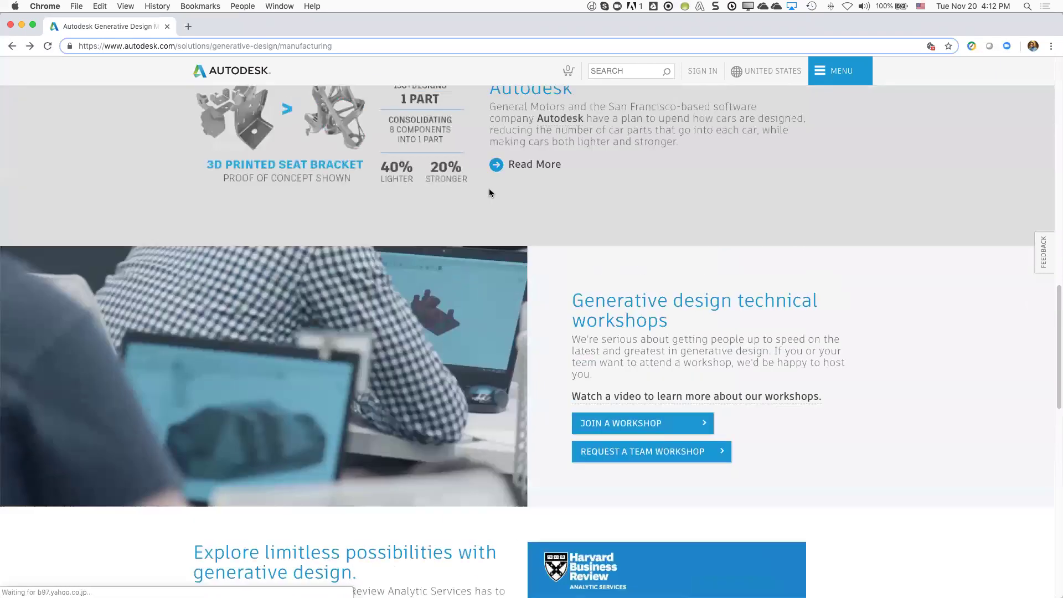
pyautogui.scroll(10, 415, 194)
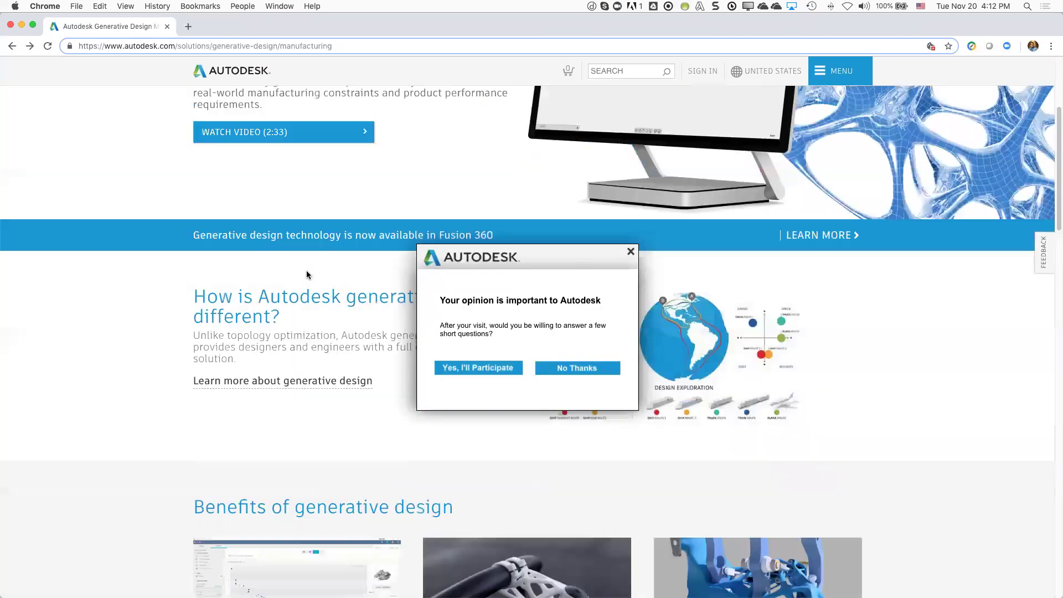
pyautogui.scroll(-6, 633, 330)
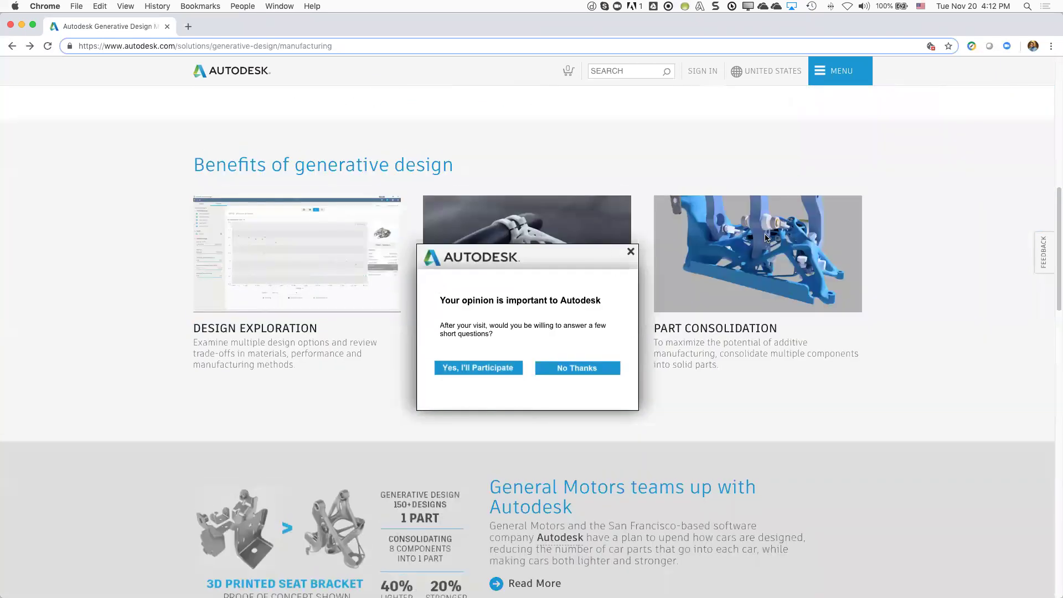
pyautogui.click(606, 368)
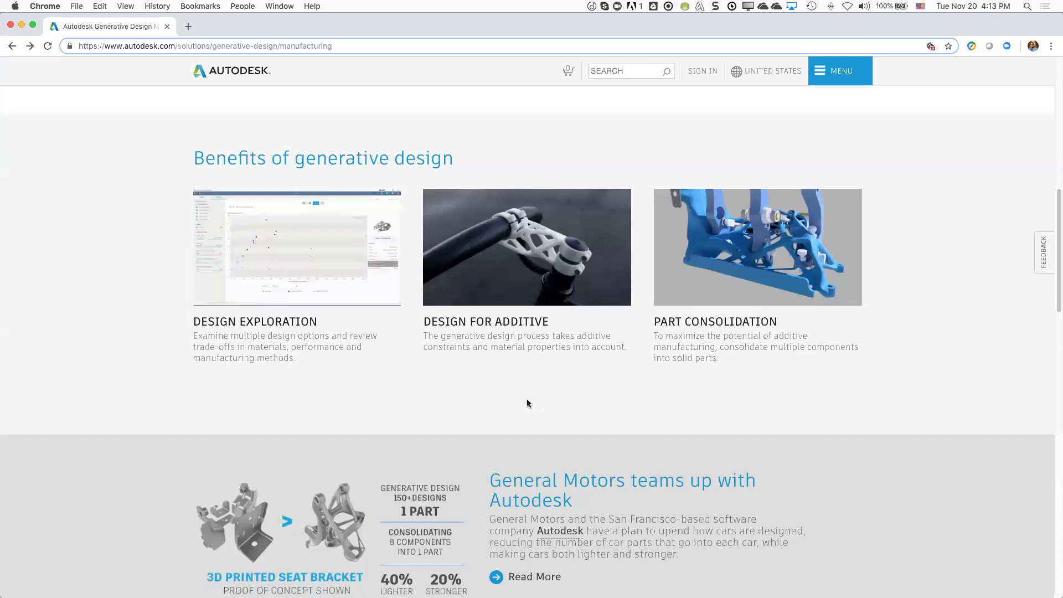
pyautogui.scroll(-1, 524, 416)
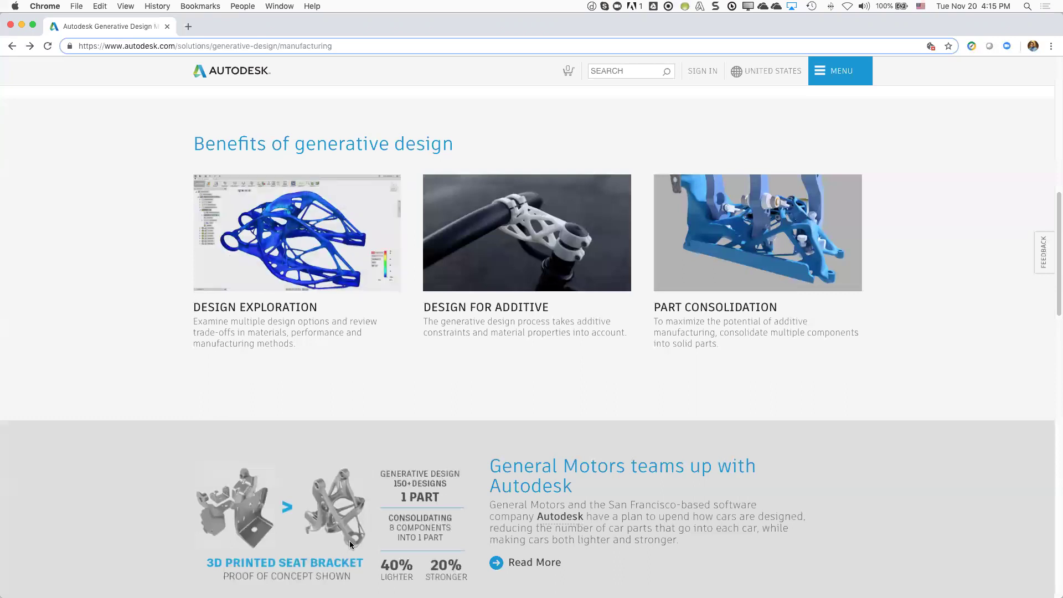
# Return to Fusion 360, go to the untitled design with the sectioned solid and dismiss the Sculpt Environment notice.
pyautogui.hotkey('ctrl', 'Right')
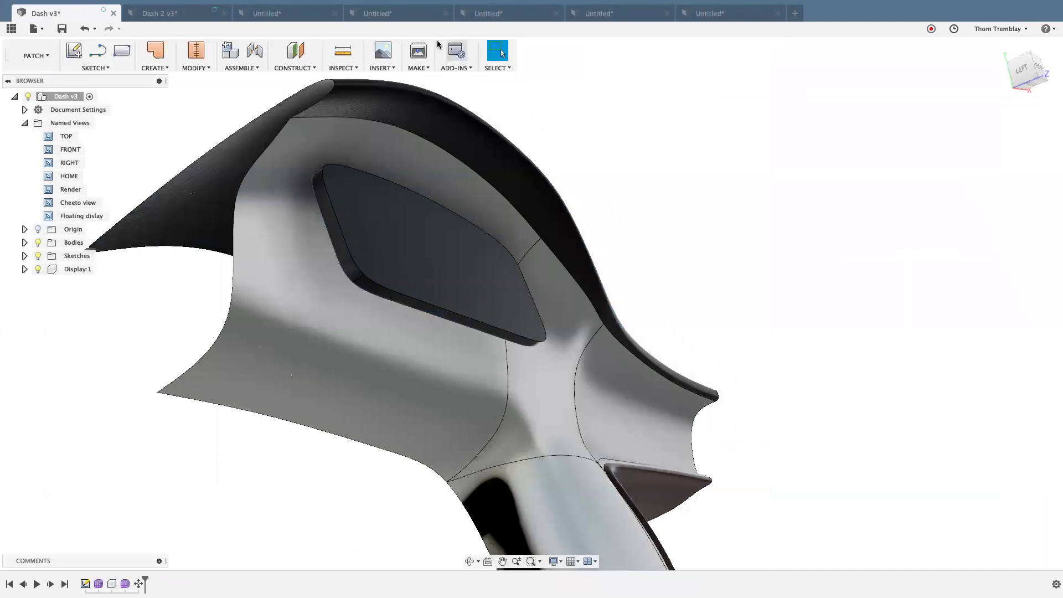
pyautogui.click(405, 20)
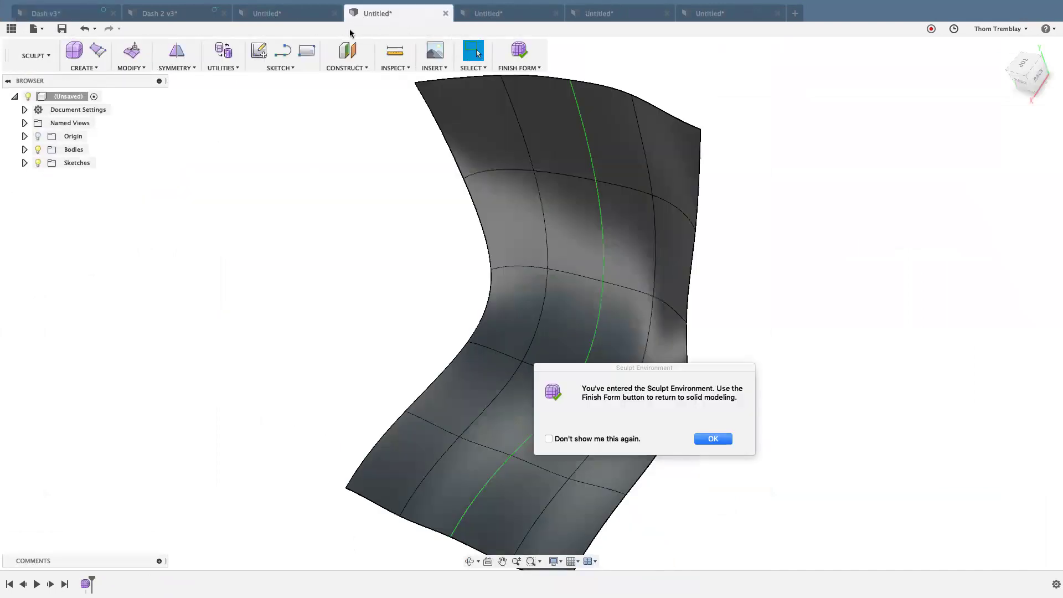
pyautogui.click(289, 17)
pyautogui.click(192, 19)
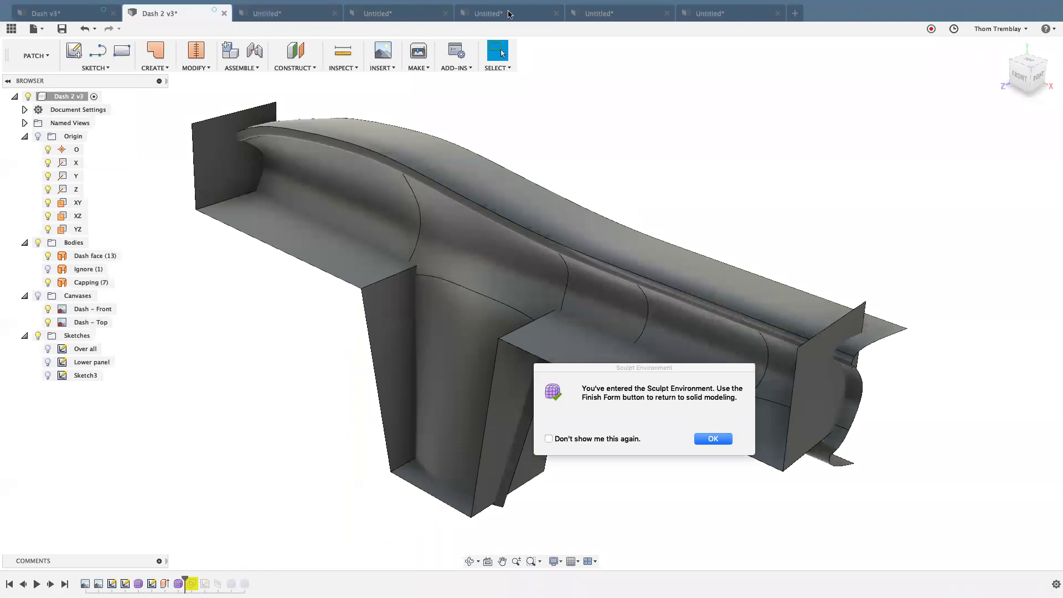
pyautogui.click(619, 16)
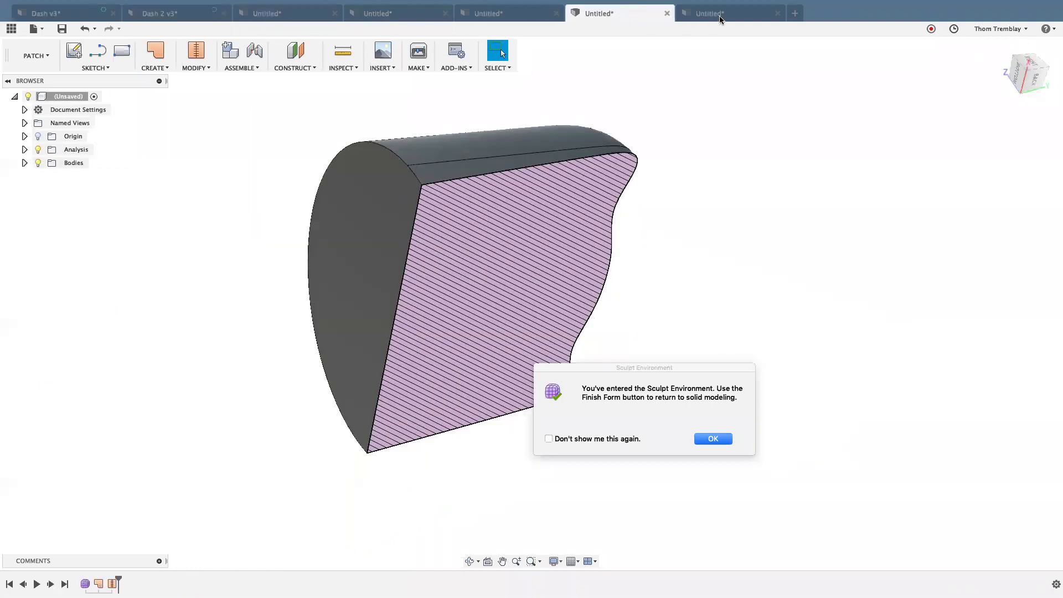
pyautogui.click(716, 439)
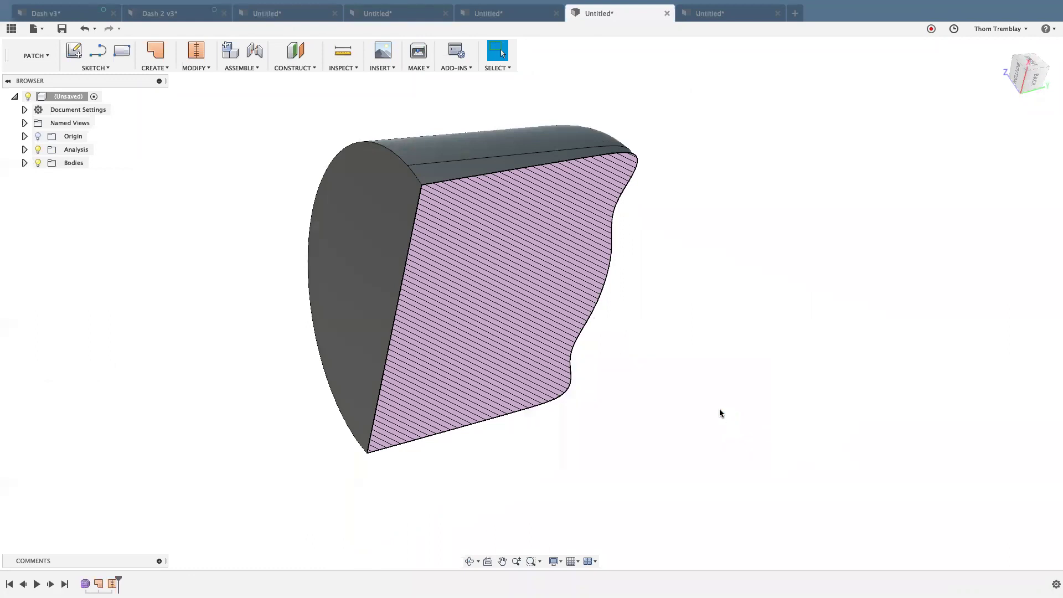
# Hide the section analysis to show the whole solid body.
pyautogui.click(41, 150)
pyautogui.moveTo(213, 159)
pyautogui.mouseDown(button='middle')
pyautogui.moveTo(313, 273)
pyautogui.moveTo(304, 285)
pyautogui.moveTo(324, 275)
pyautogui.mouseUp(button='middle')
pyautogui.moveTo(194, 231); pyautogui.dragTo(225, 249, button='middle')
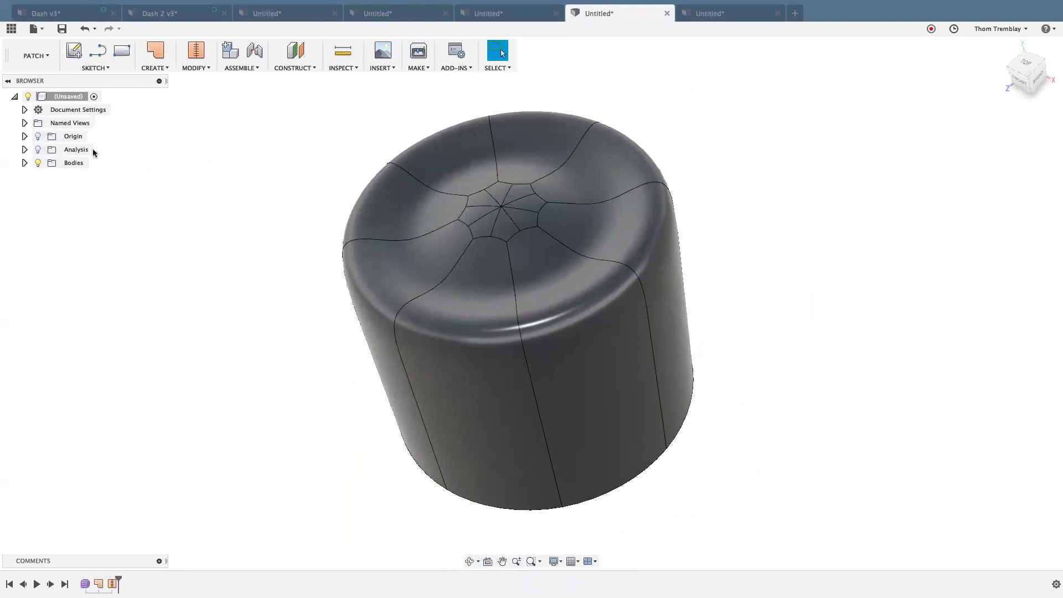
# Switch to the Model workspace and set up a 3D print of the solid body with its mesh preview.
pyautogui.click(35, 55)
pyautogui.click(32, 79)
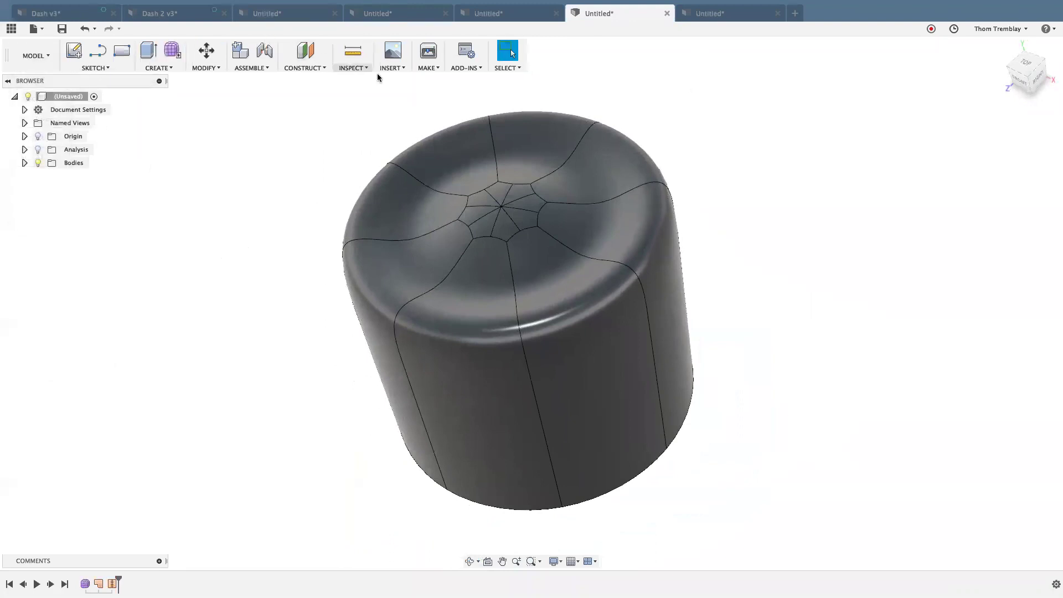
pyautogui.click(429, 53)
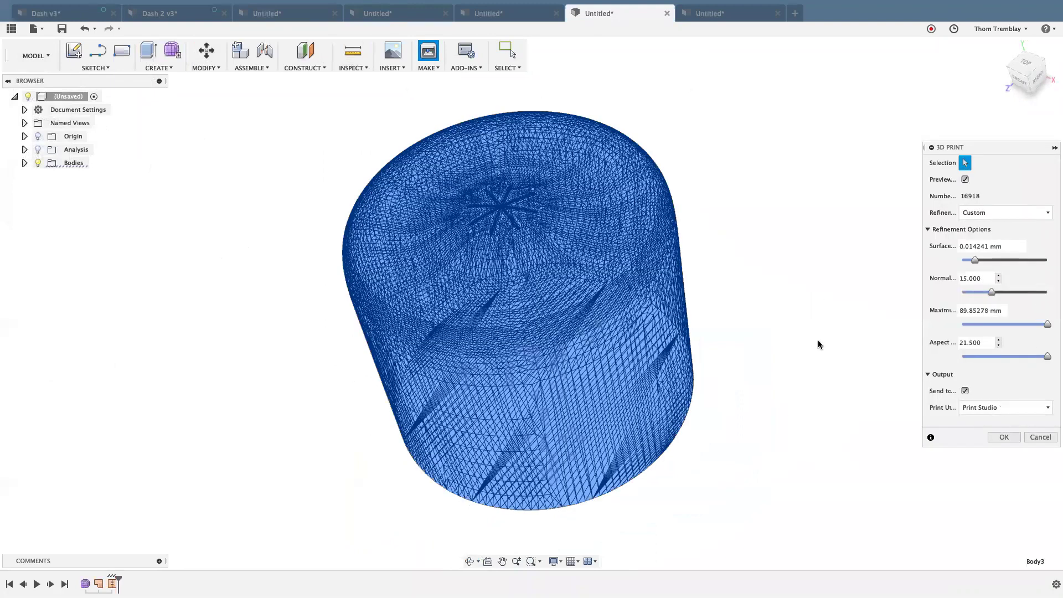
# Try the High mesh refinement for the print, and set the refinement to Medium.
pyautogui.click(999, 212)
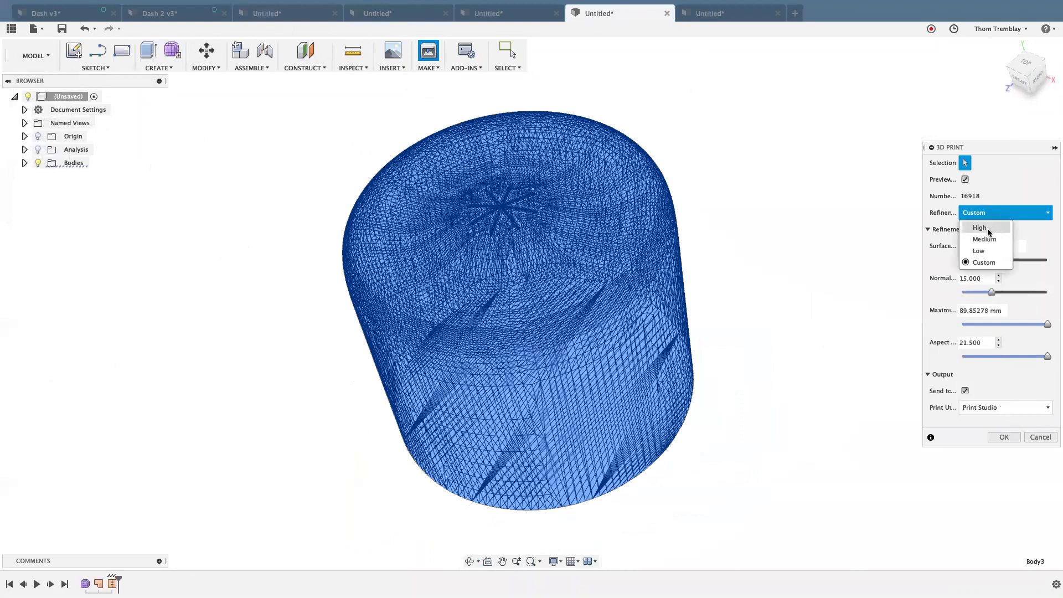
pyautogui.click(997, 227)
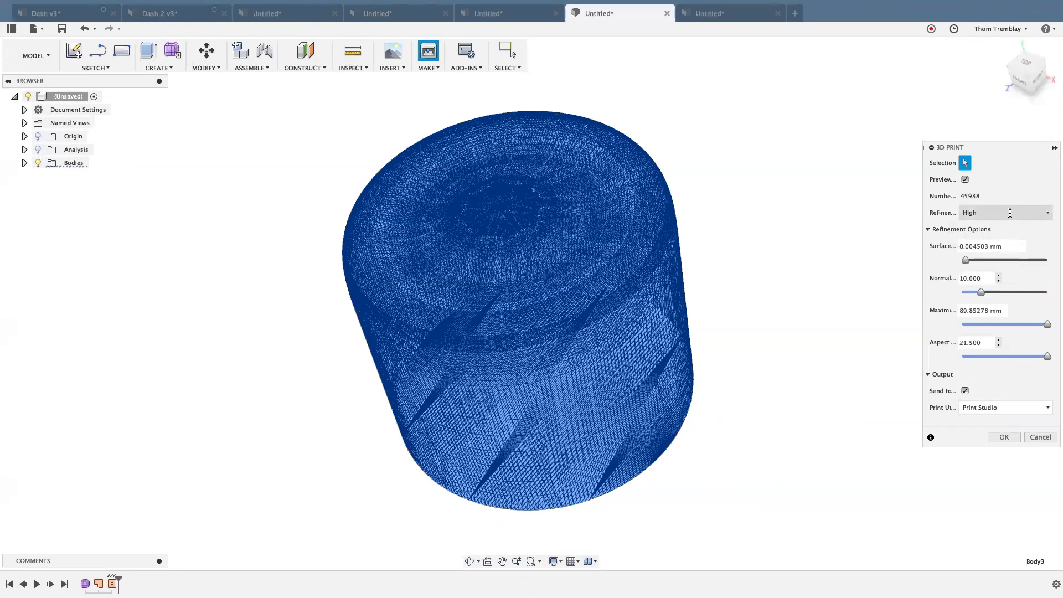
pyautogui.click(1003, 213)
pyautogui.click(991, 240)
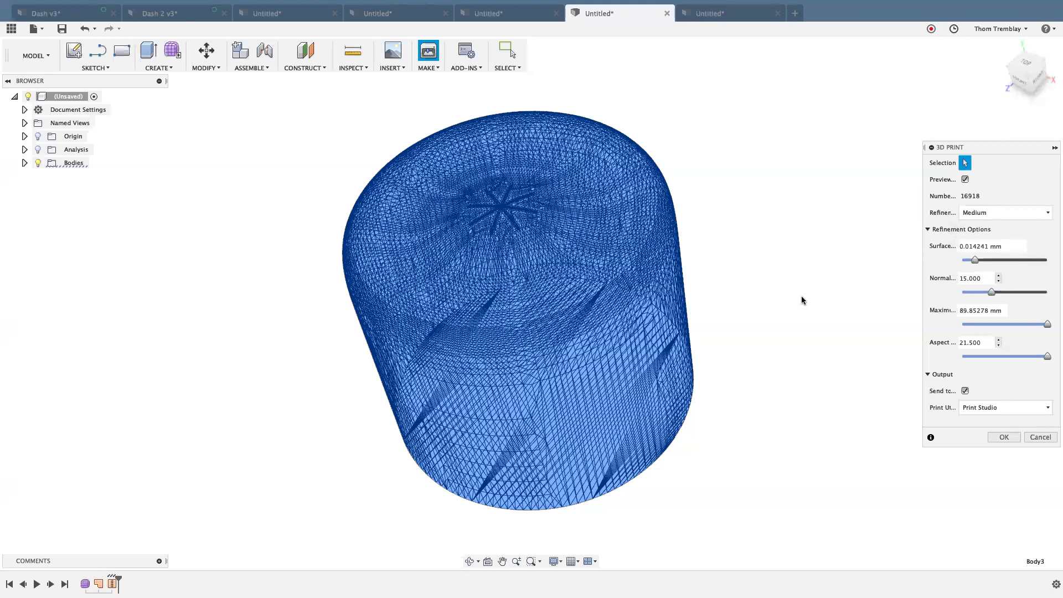
pyautogui.keyDown('shift'); pyautogui.moveTo(810, 326); pyautogui.dragTo(829, 347, button='middle'); pyautogui.keyUp('shift')
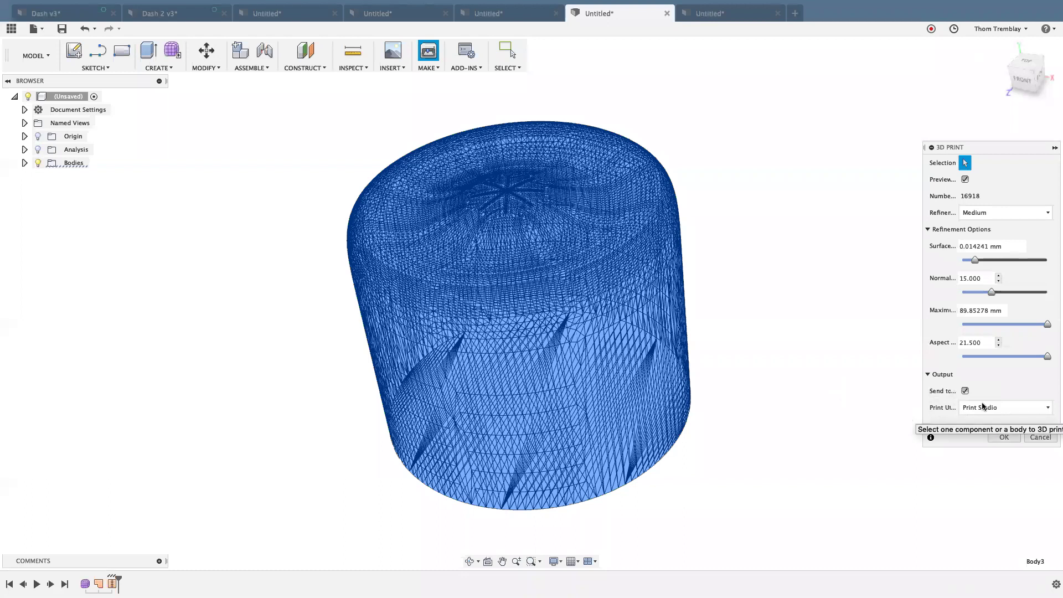
# Try a custom print utility and output without a print utility, restoring Print Studio as the target.
pyautogui.click(1000, 408)
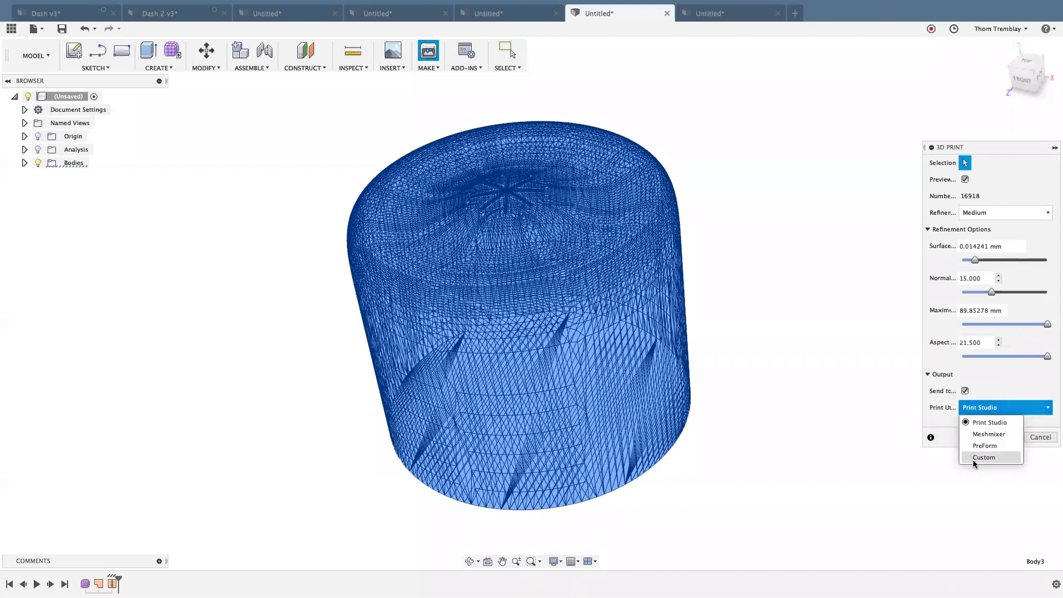
pyautogui.click(970, 457)
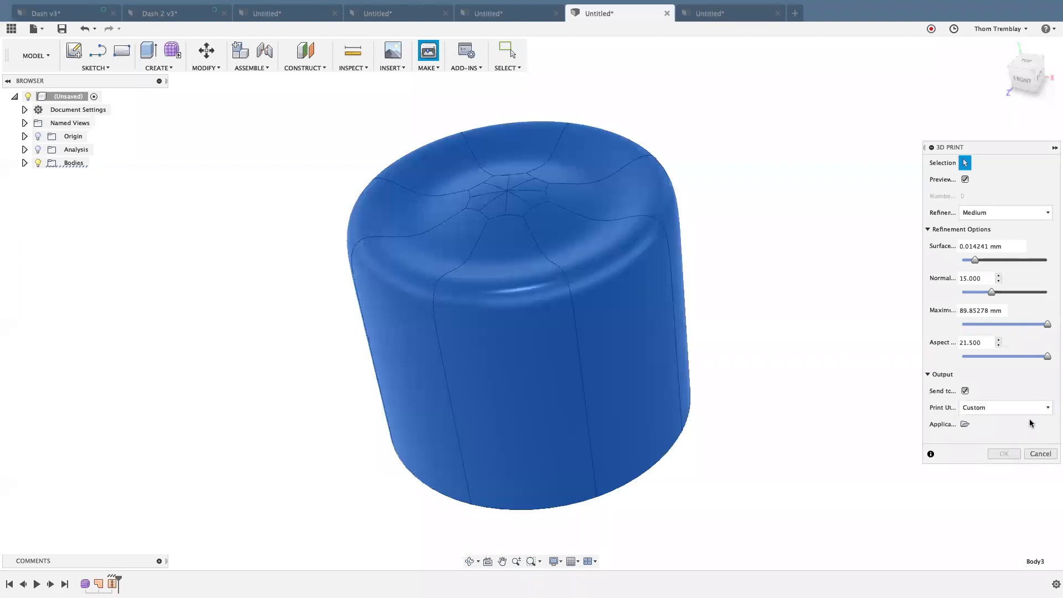
pyautogui.click(965, 425)
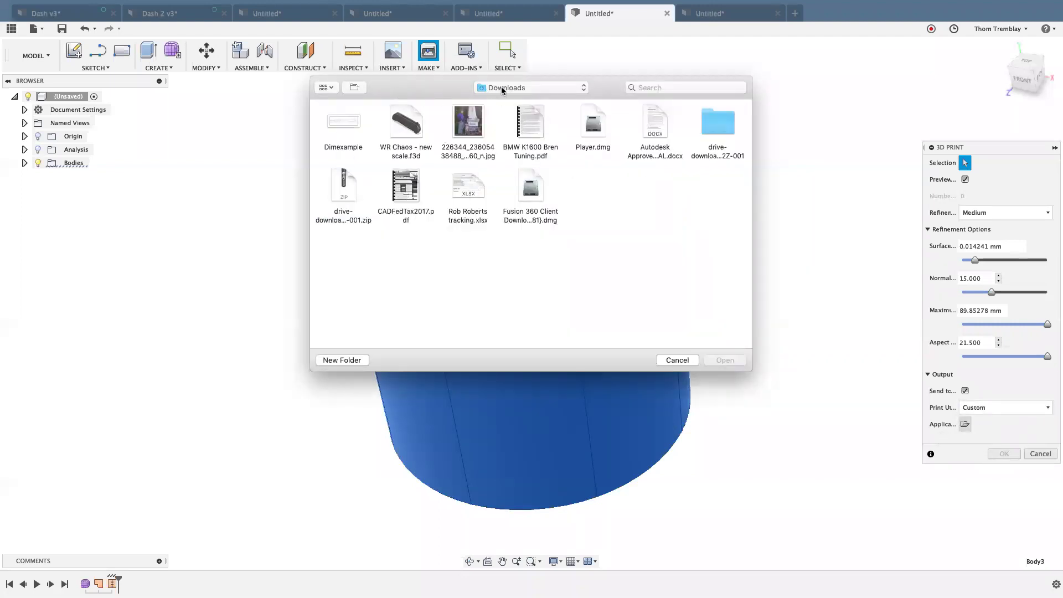
pyautogui.click(677, 361)
pyautogui.click(991, 408)
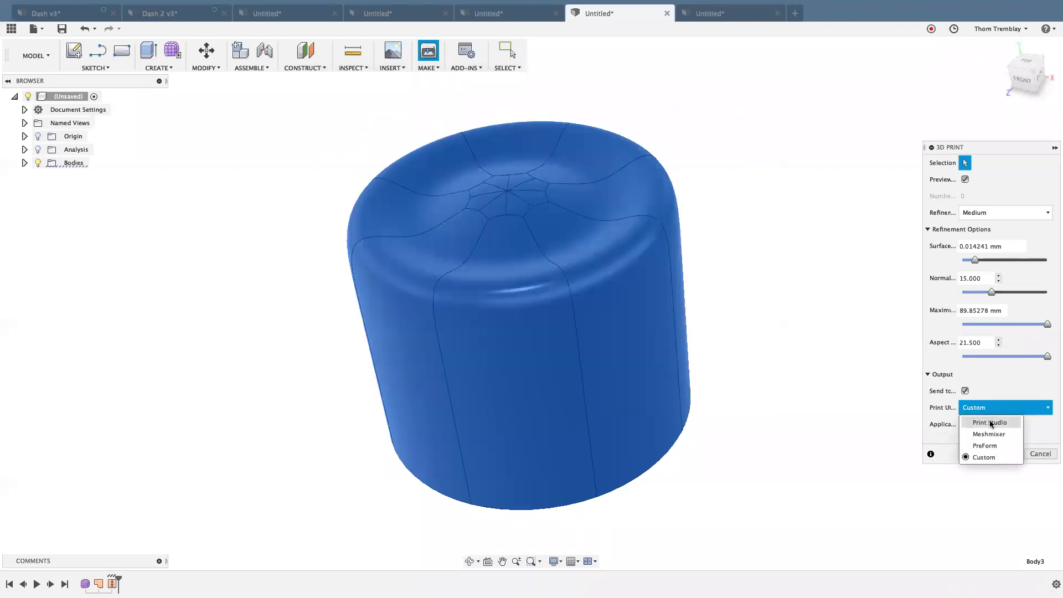
pyautogui.click(991, 423)
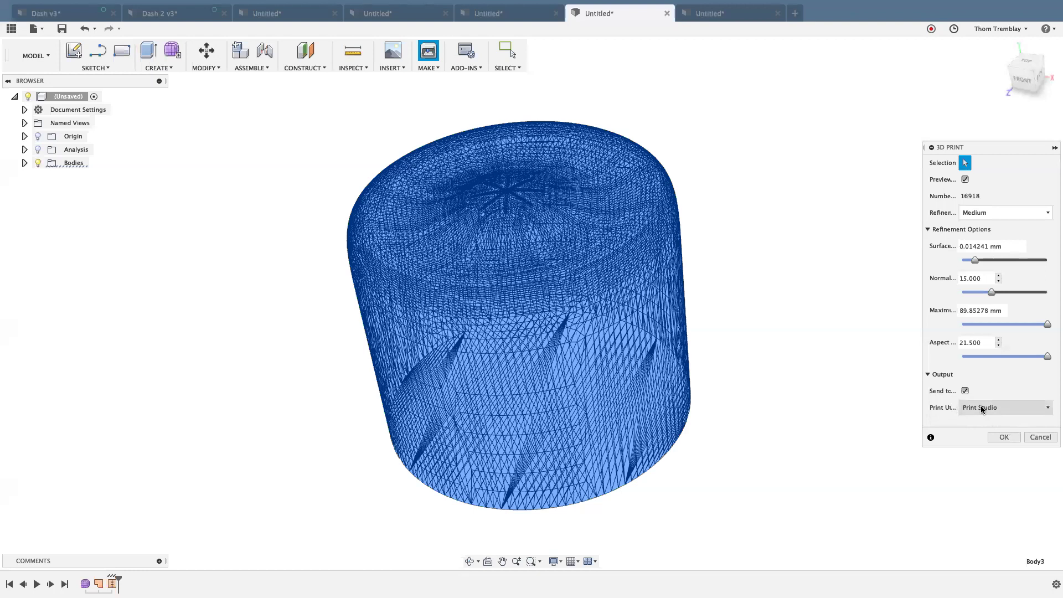
pyautogui.click(966, 392)
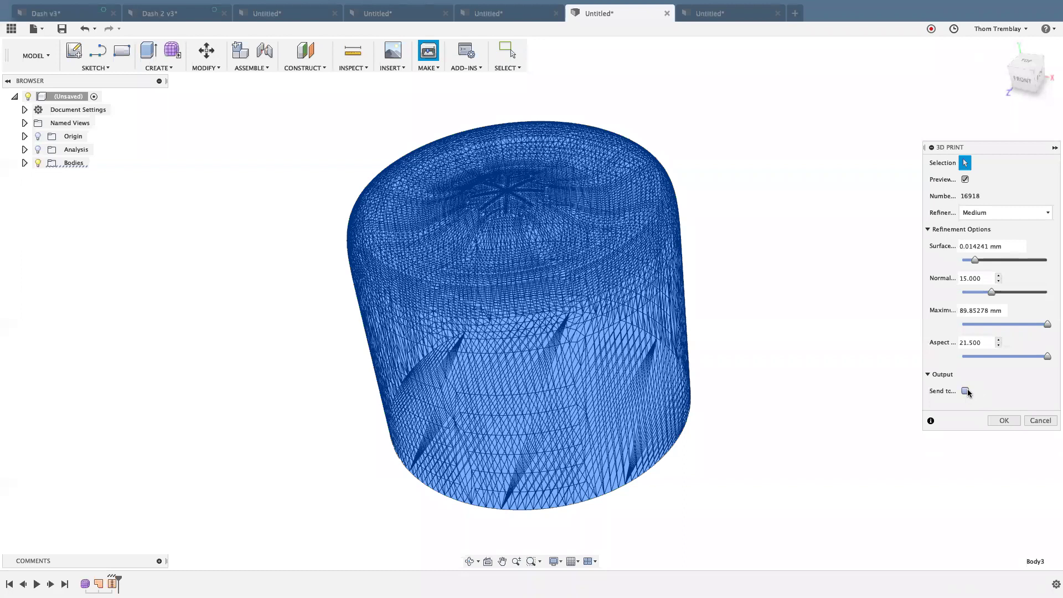
pyautogui.click(966, 392)
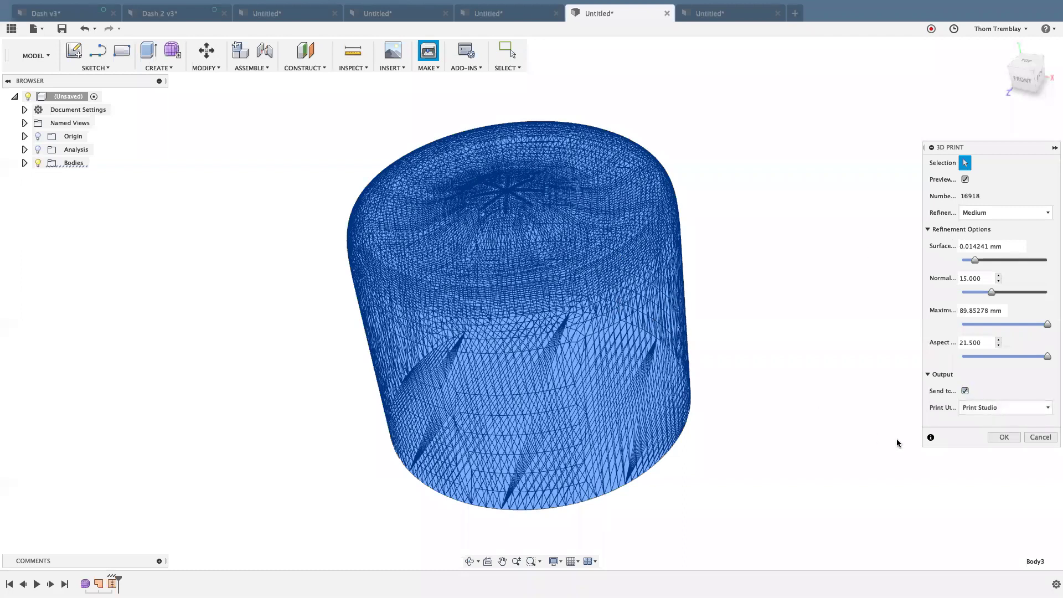
# Send the body's mesh to Print Studio, and enlarge and reposition the Print Studio window.
pyautogui.click(1001, 439)
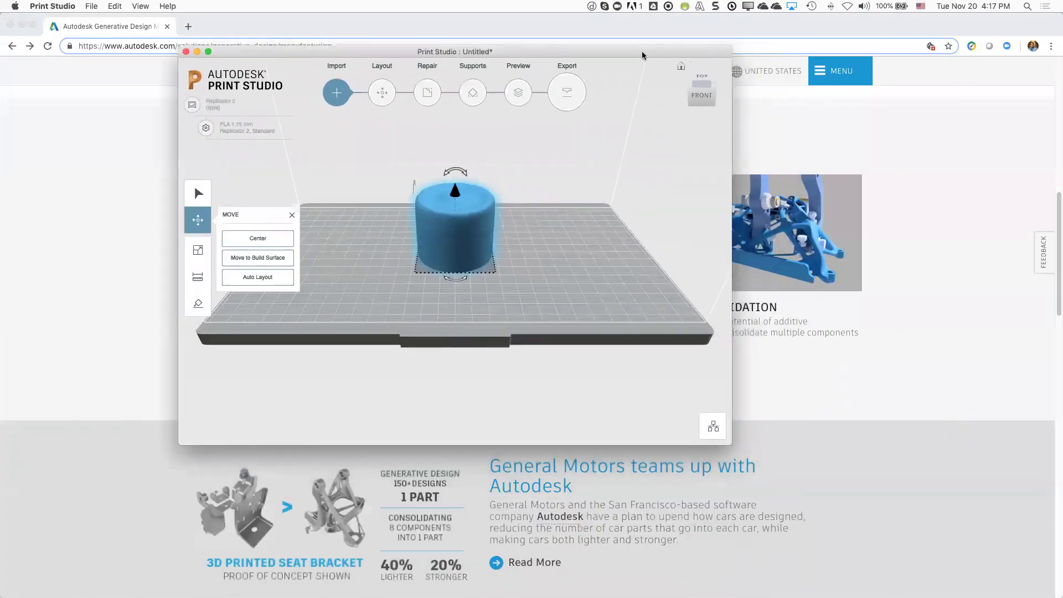
pyautogui.moveTo(723, 443); pyautogui.dragTo(1007, 595)
pyautogui.moveTo(345, 55); pyautogui.dragTo(276, 24)
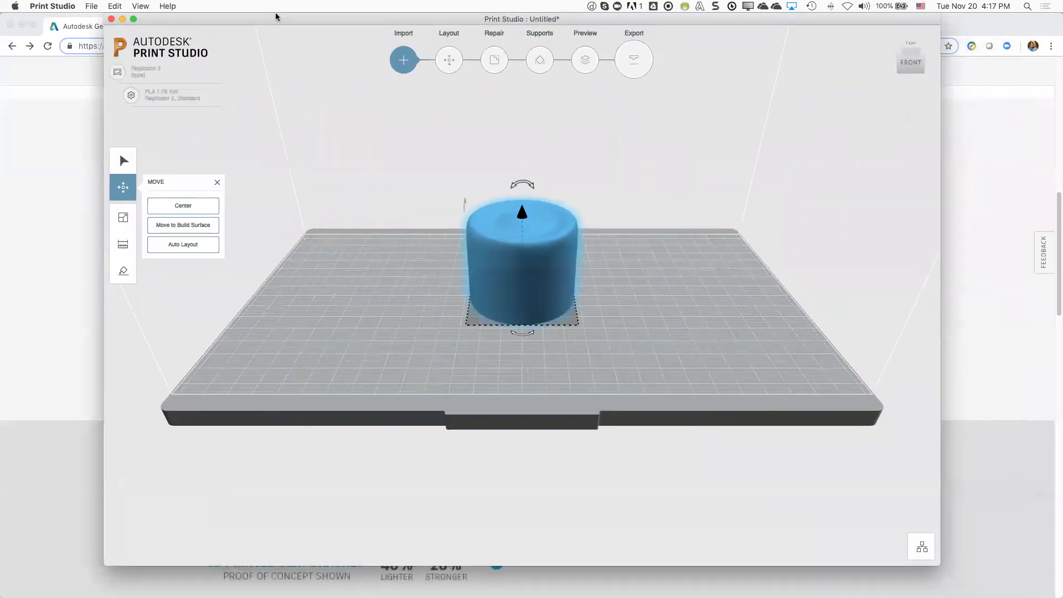
# Check the imported model for geometry problems in the repair stage and return to the layout stage.
pyautogui.moveTo(594, 296); pyautogui.dragTo(506, 304, button='middle')
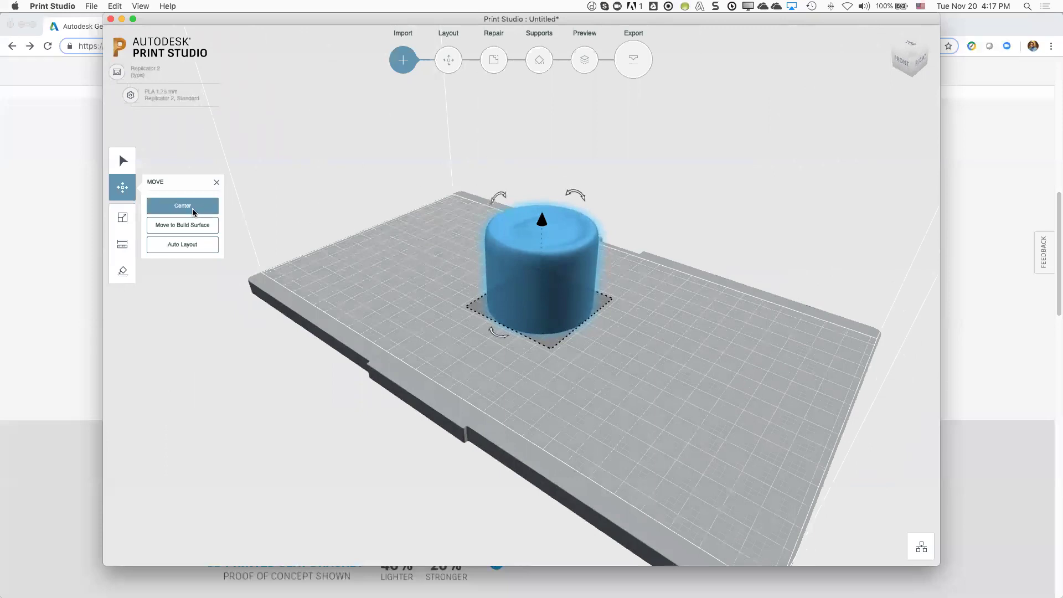
pyautogui.click(492, 61)
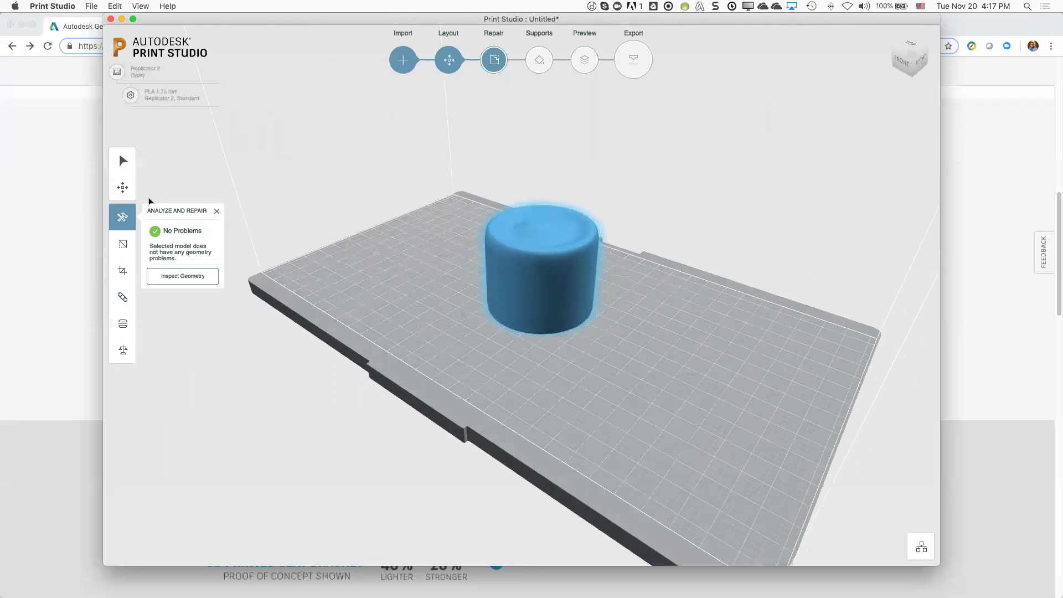
pyautogui.click(455, 63)
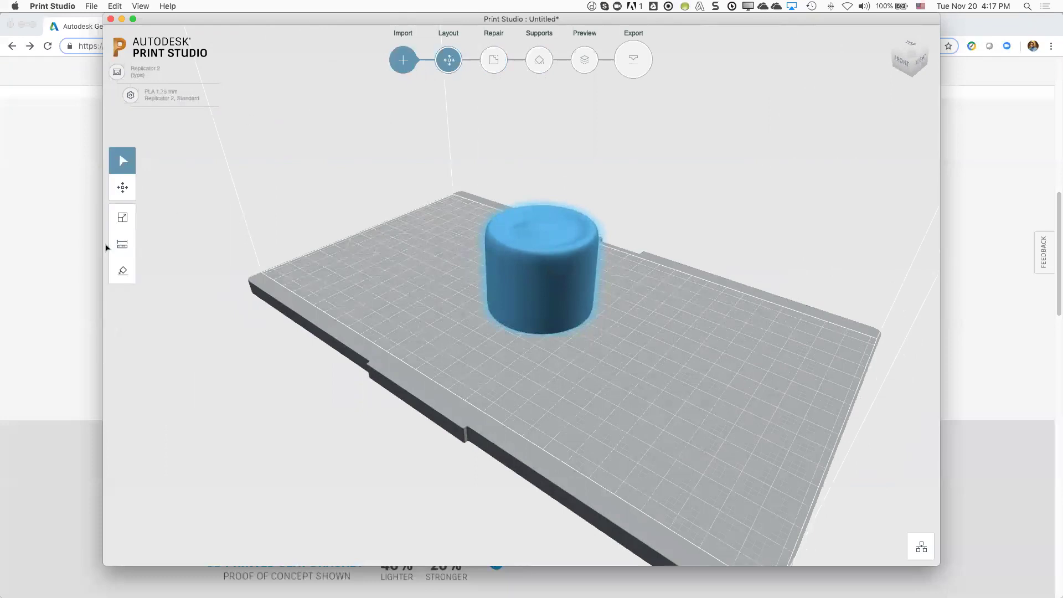
# Tilt the model by about -34 degrees and raise it 12.94 mm above the build plate.
pyautogui.click(122, 187)
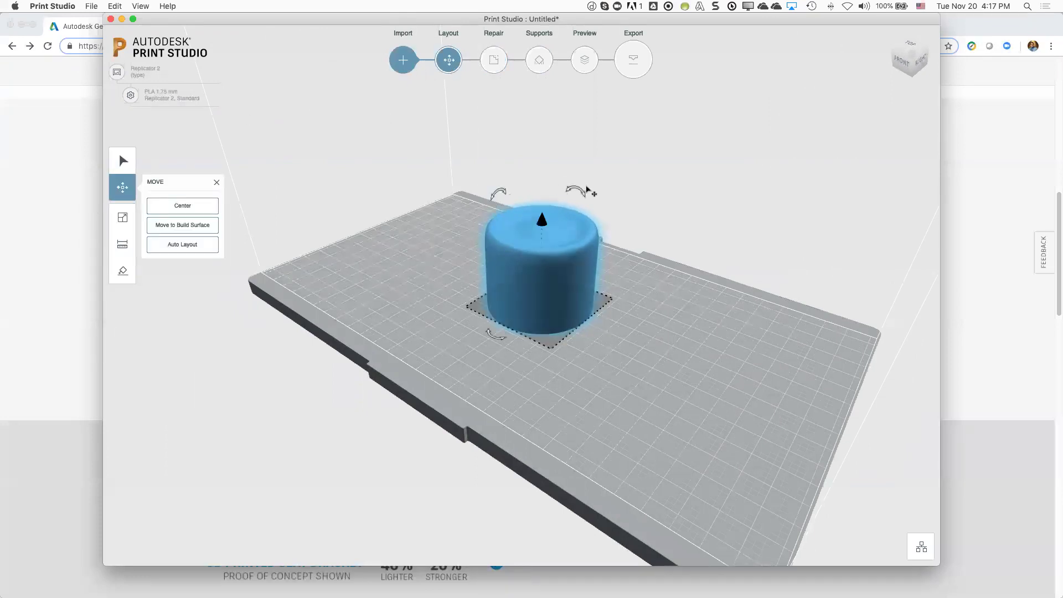
pyautogui.moveTo(565, 178); pyautogui.dragTo(538, 161)
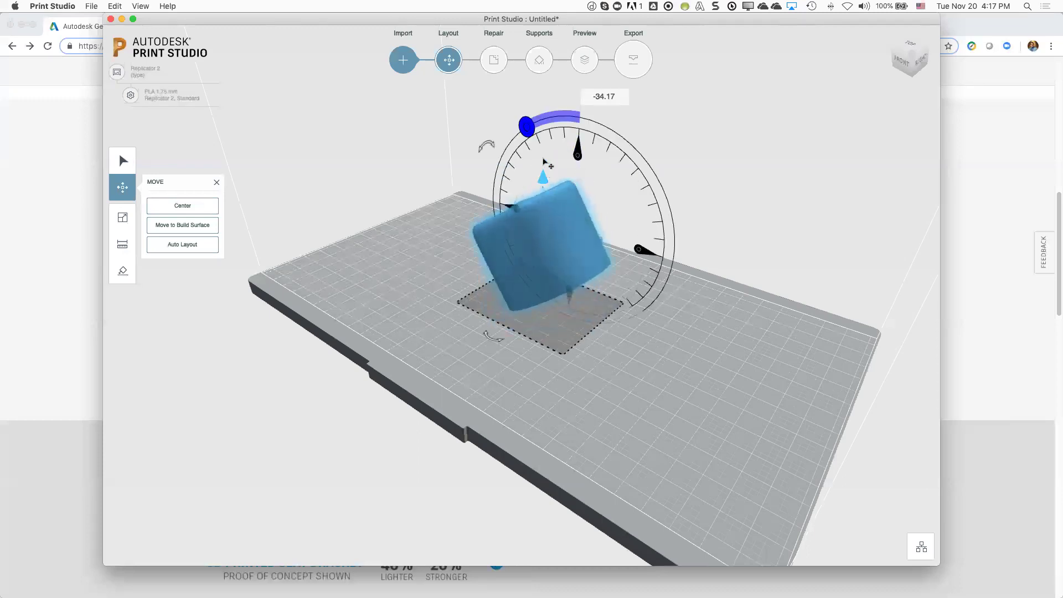
pyautogui.rightClick(416, 121)
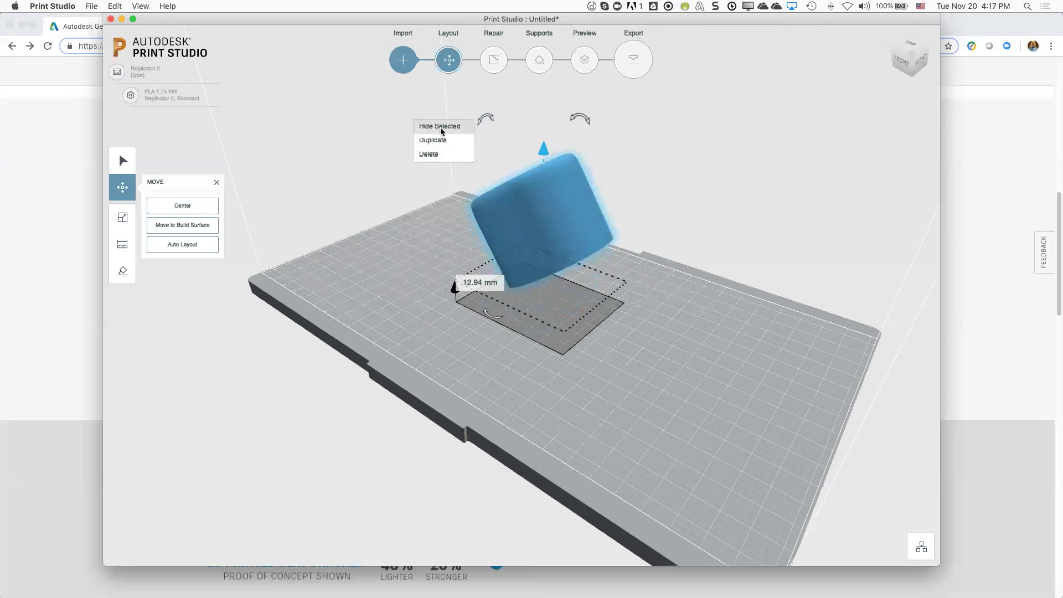
pyautogui.click(378, 139)
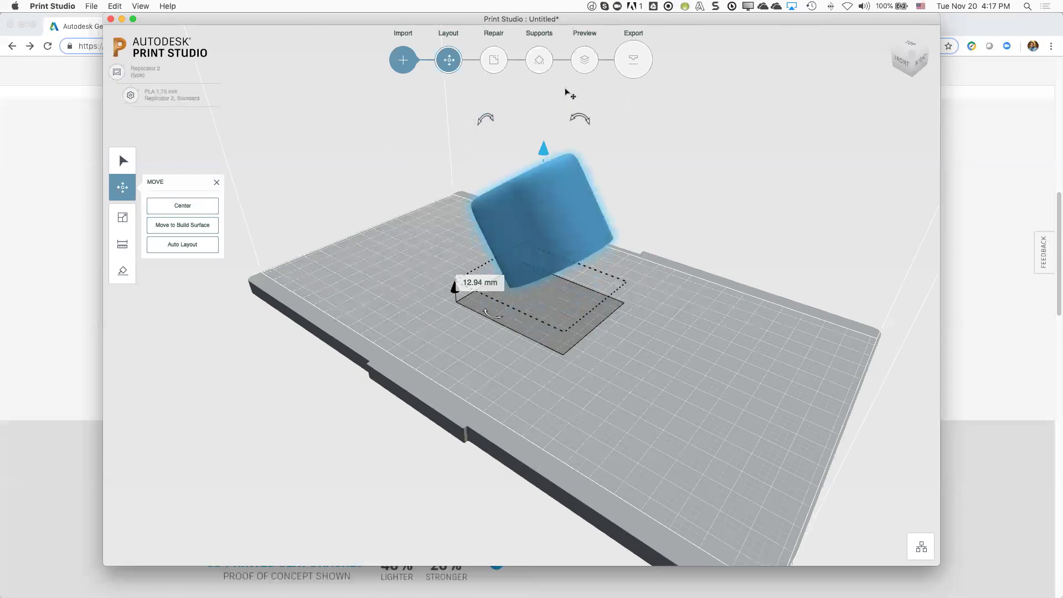
# Generate automatic supports beneath the tilted model and inspect them up close.
pyautogui.click(540, 61)
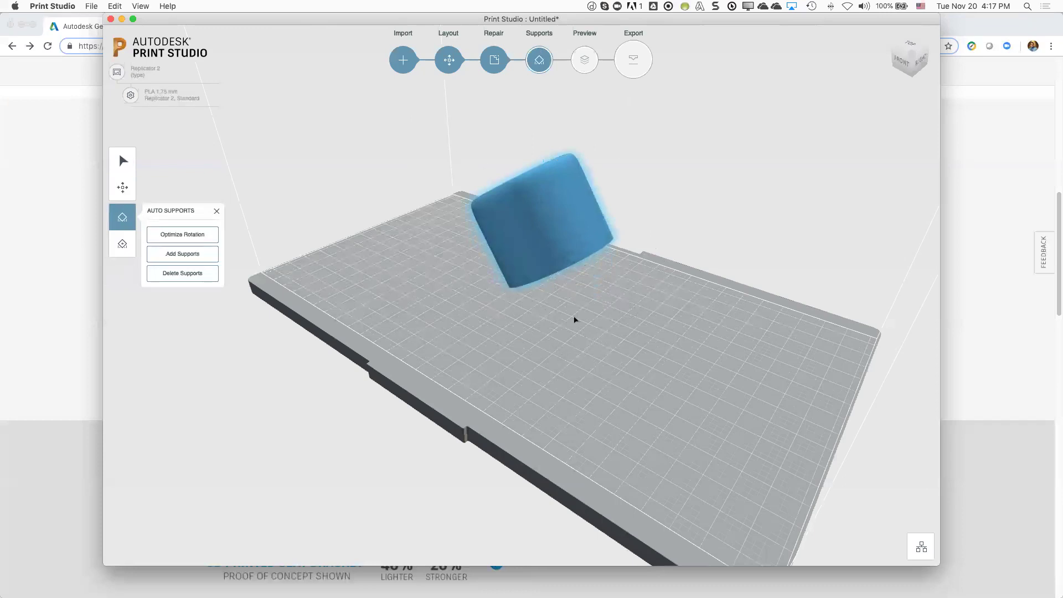
pyautogui.moveTo(616, 362); pyautogui.dragTo(693, 355, button='right')
pyautogui.click(183, 253)
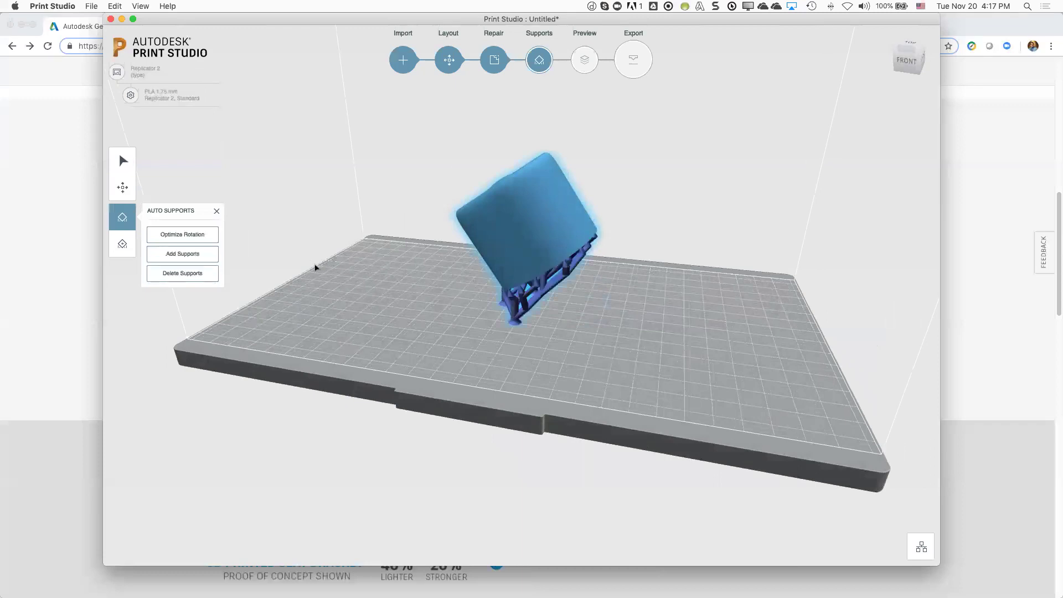
pyautogui.moveTo(592, 339); pyautogui.dragTo(559, 325, button='right')
pyautogui.scroll(-5, 549, 253)
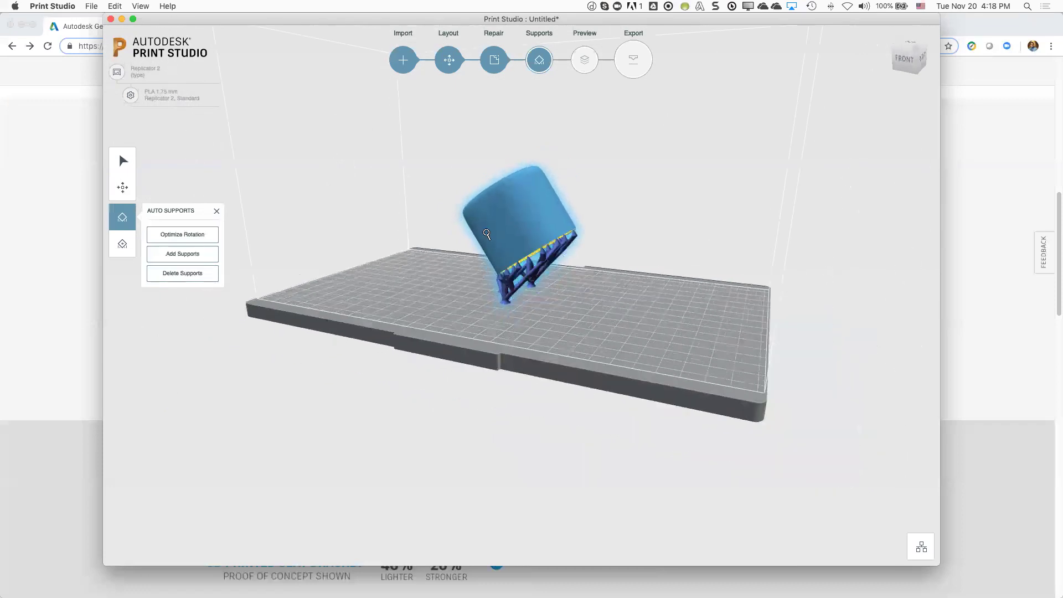
pyautogui.scroll(5, 549, 253)
pyautogui.scroll(10, 549, 253)
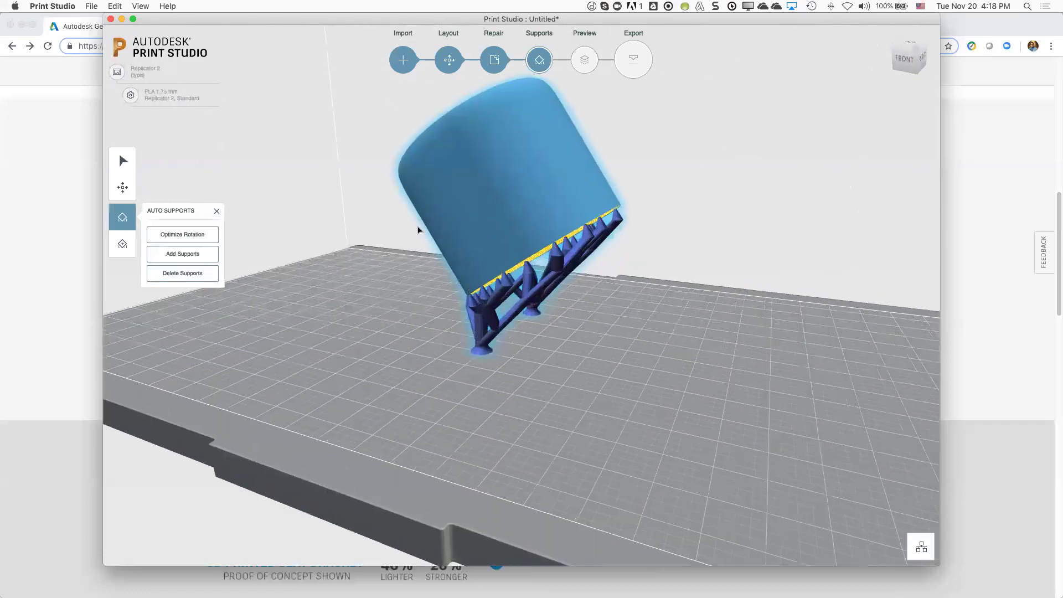
pyautogui.scroll(-1, 422, 253)
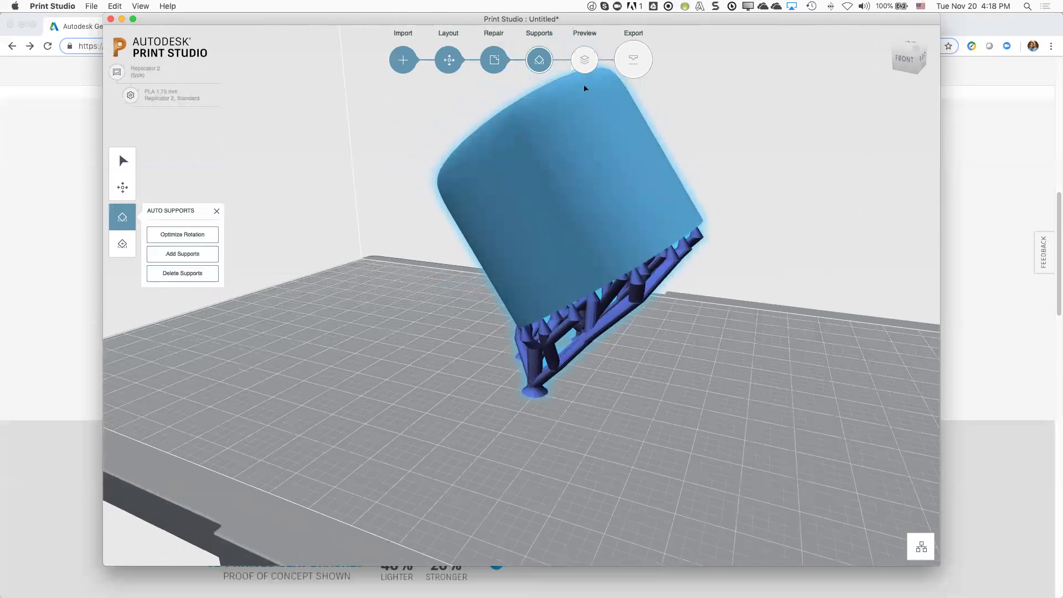
# Generate the print toolpaths and preview the slices up to layer 239.
pyautogui.click(583, 58)
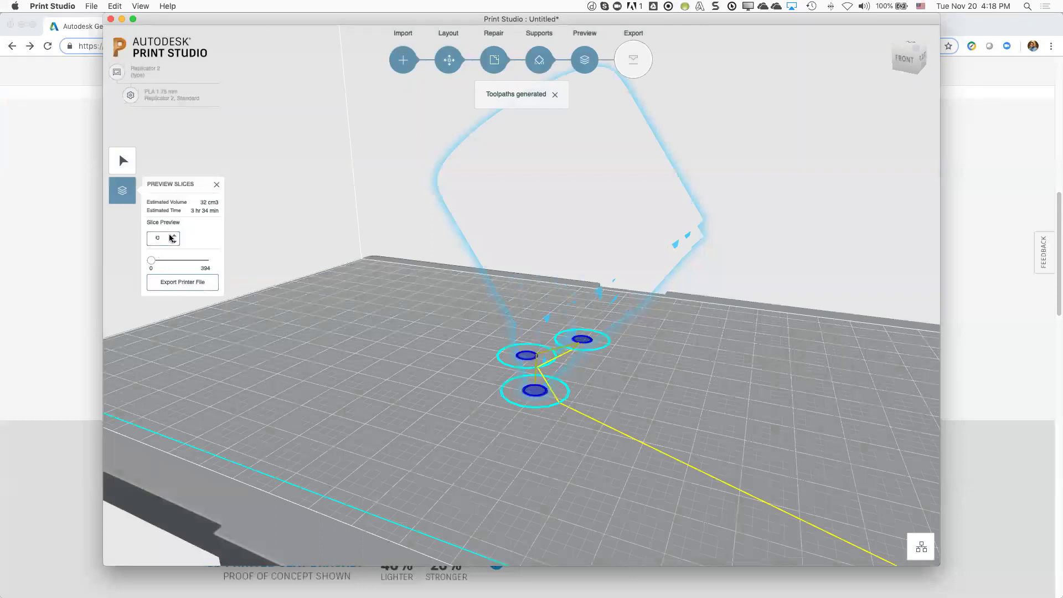
pyautogui.moveTo(151, 260); pyautogui.dragTo(188, 265)
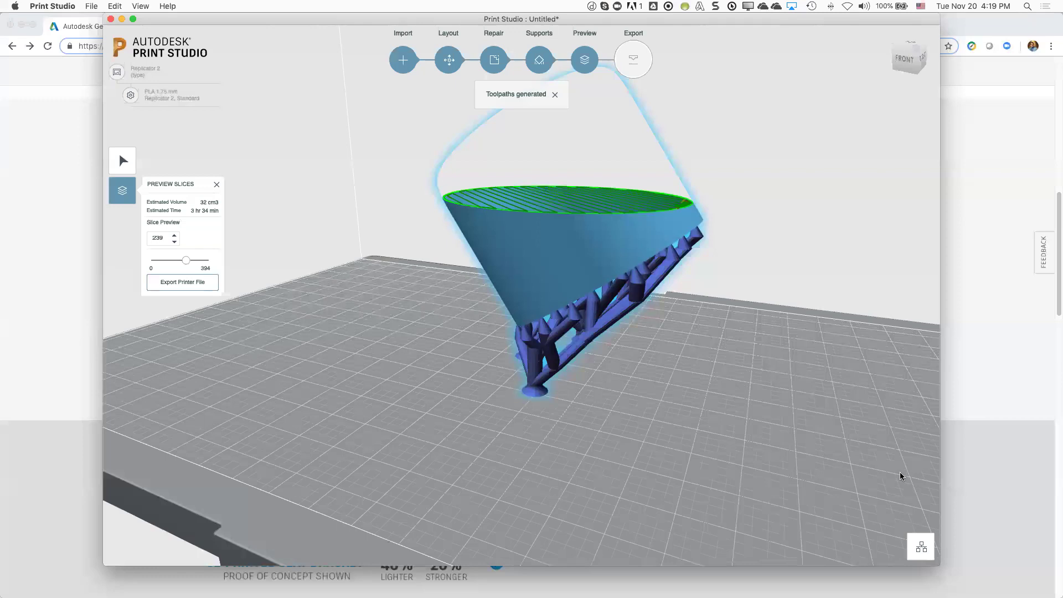
# Leave Print Studio and switch to the full-screen presentation slide on course registration and evaluation.
pyautogui.click(63, 249)
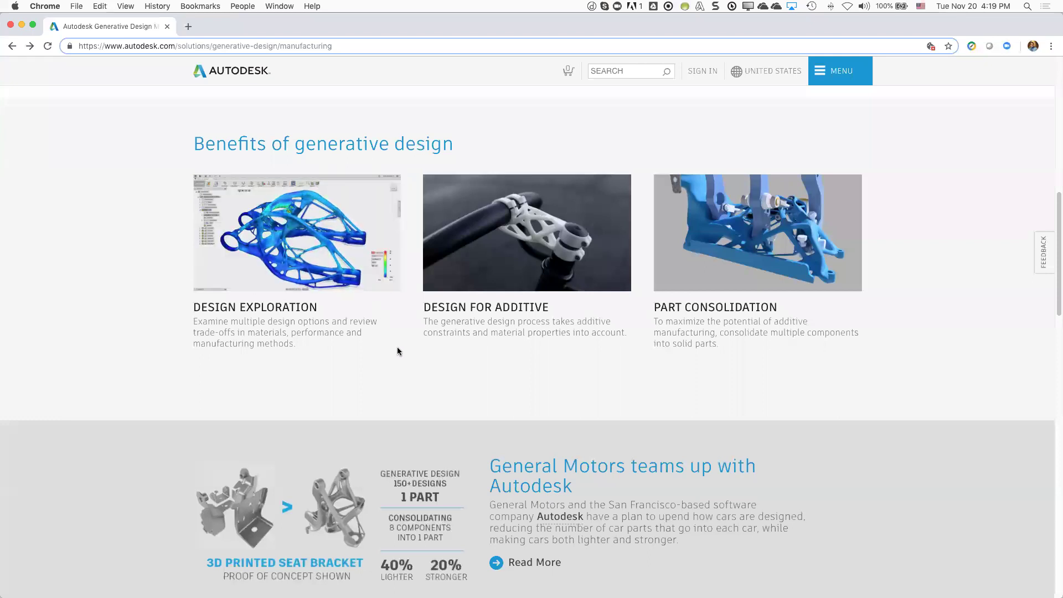
pyautogui.hotkey('ctrl', 'Right')
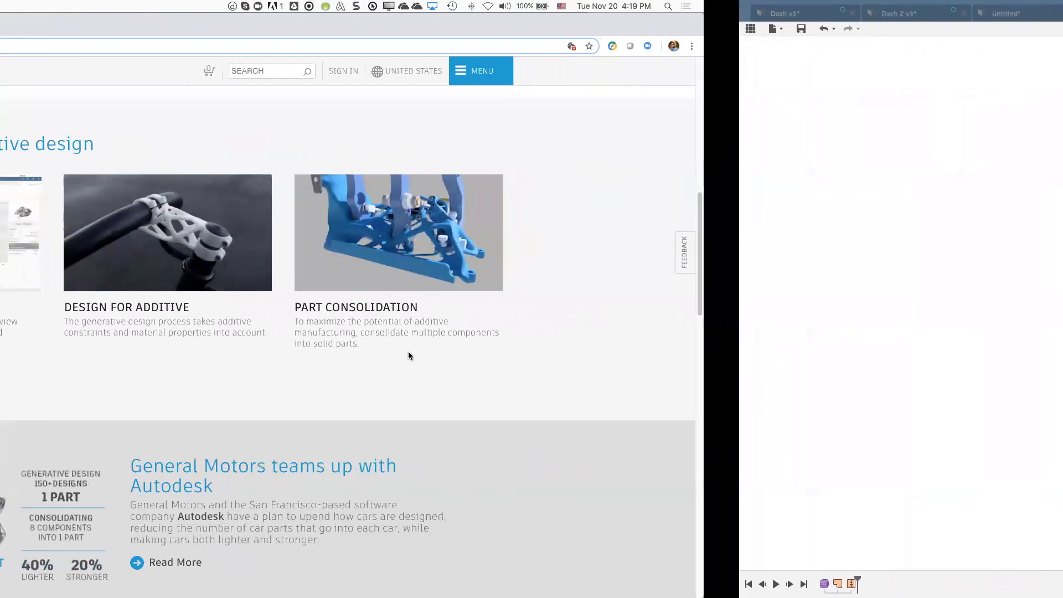
pyautogui.hotkey('ctrl', 'Right')
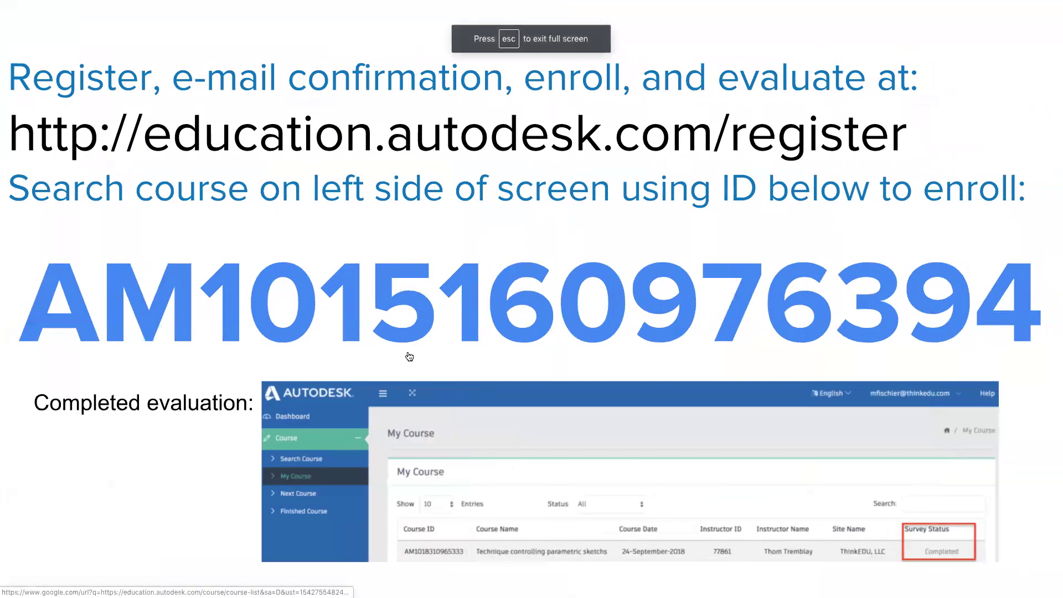